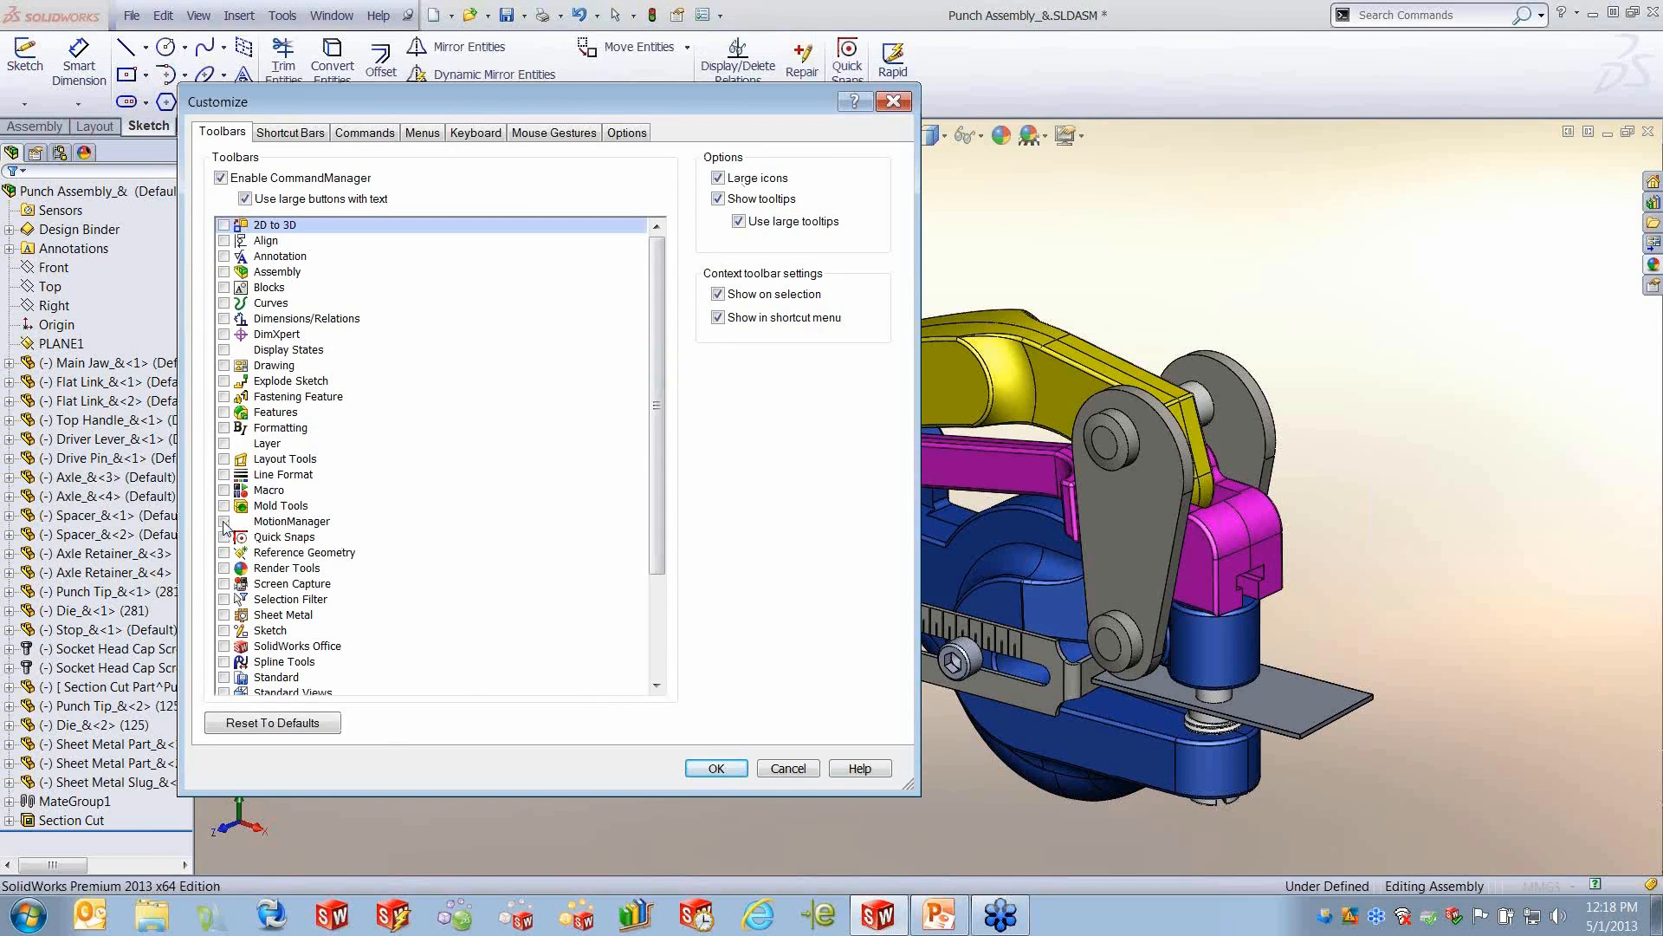
- Turn on the MotionManager toolbar, and open the Completed Clip4 motion study with its timeline area enlarged
click(224, 523)
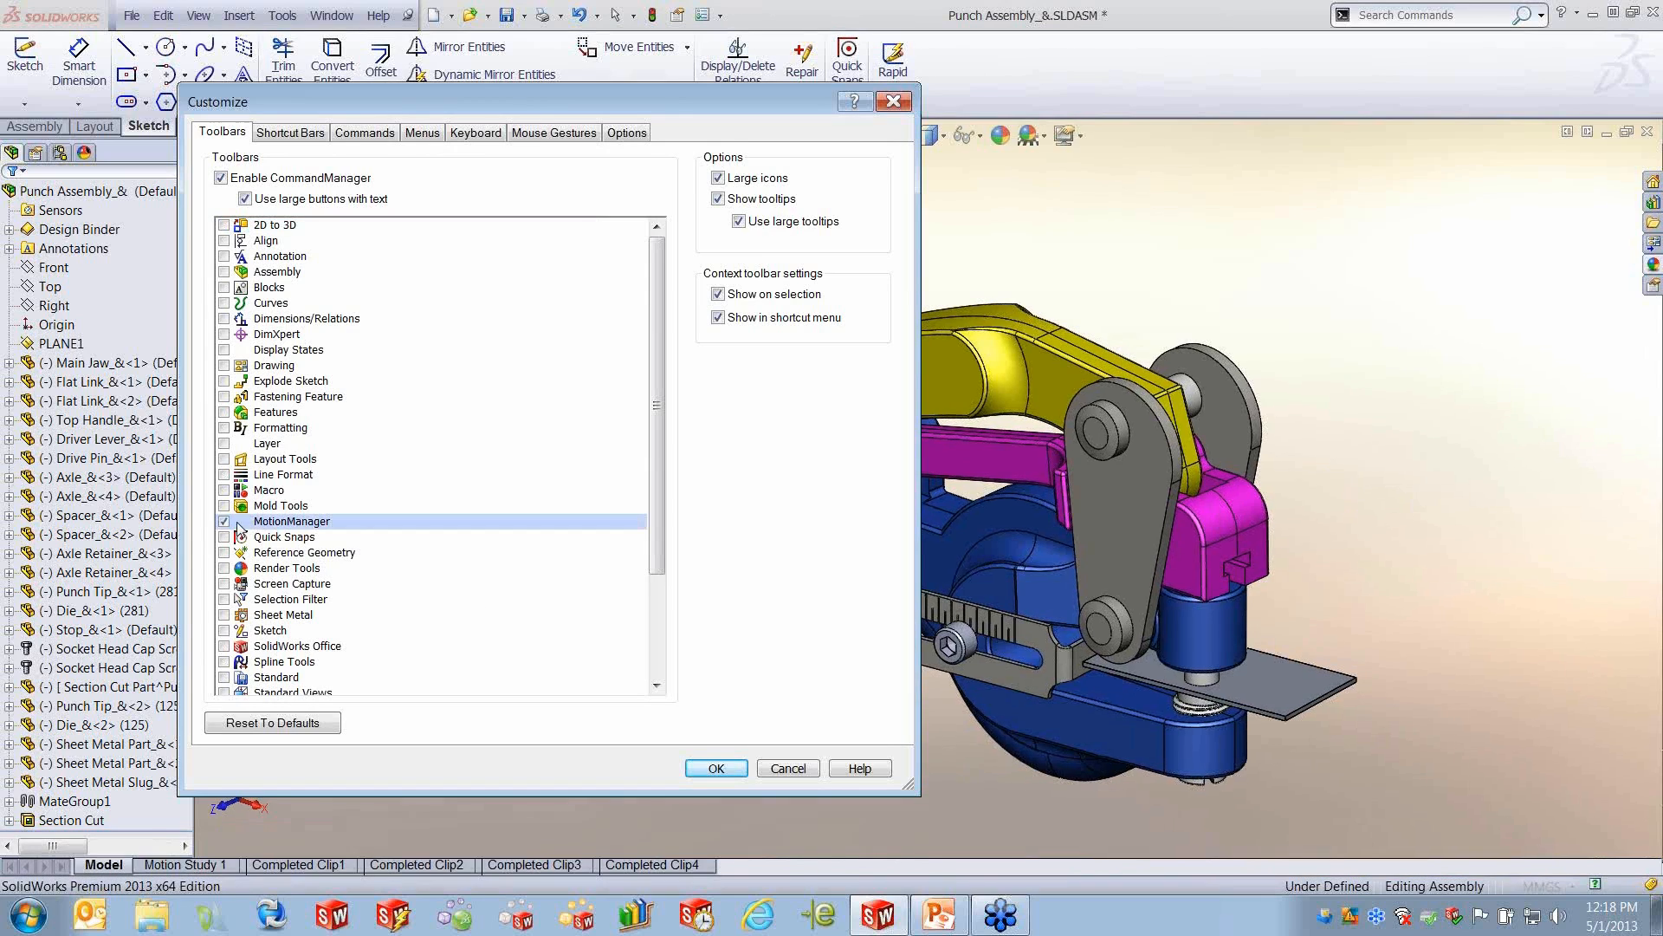
click(716, 769)
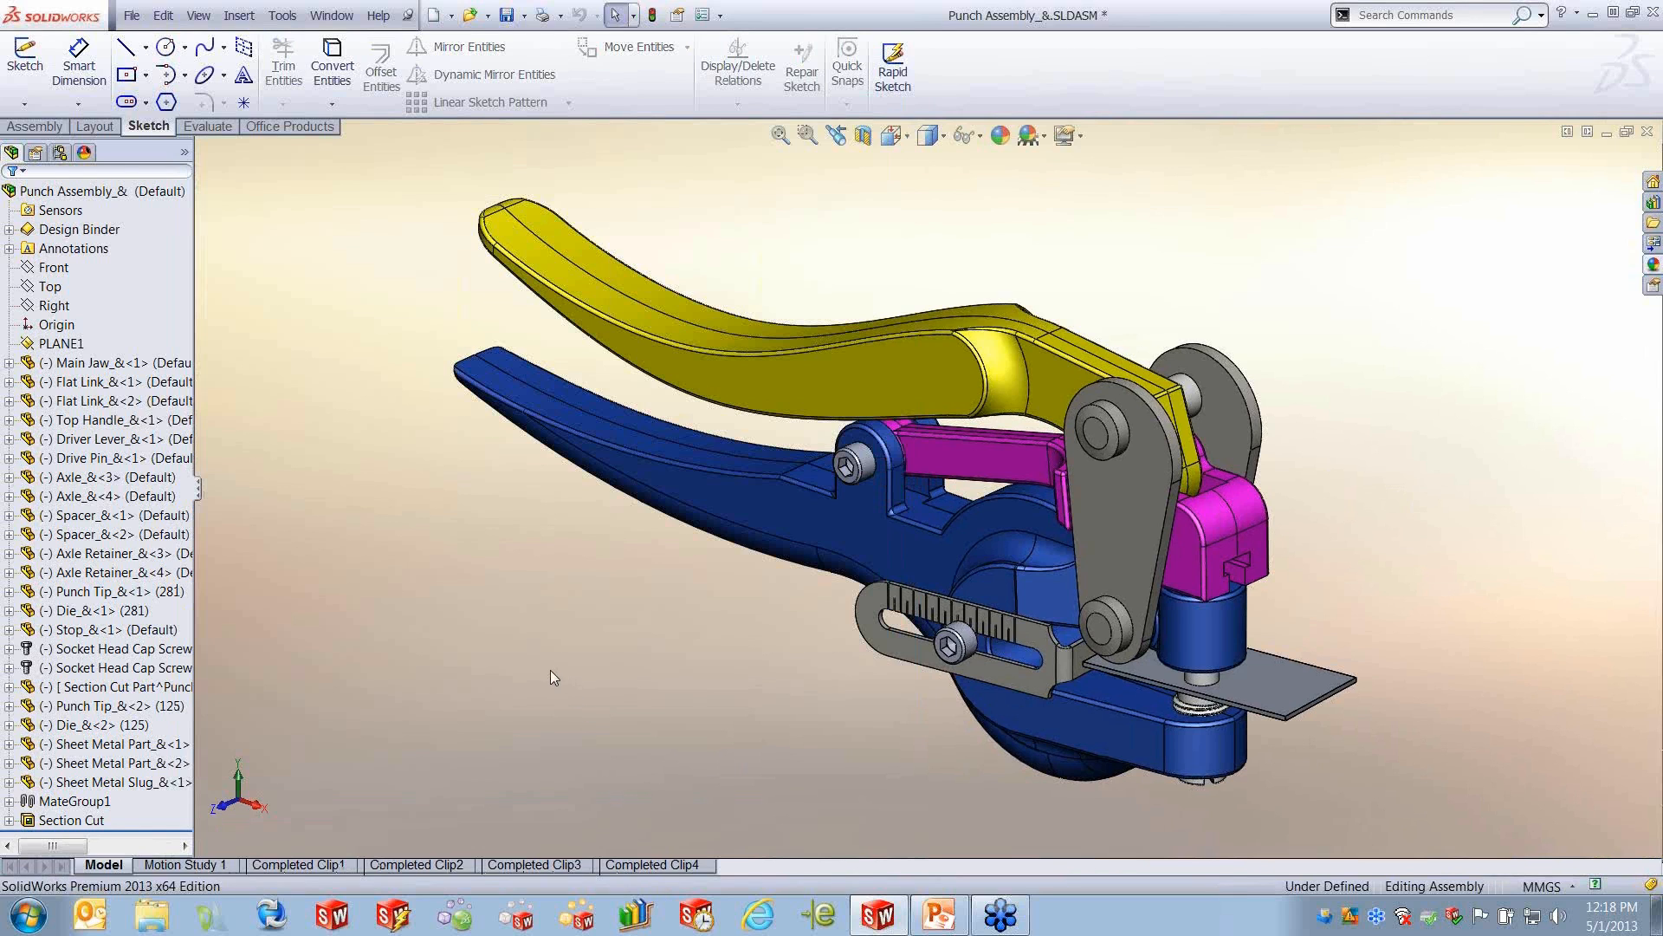
click(652, 865)
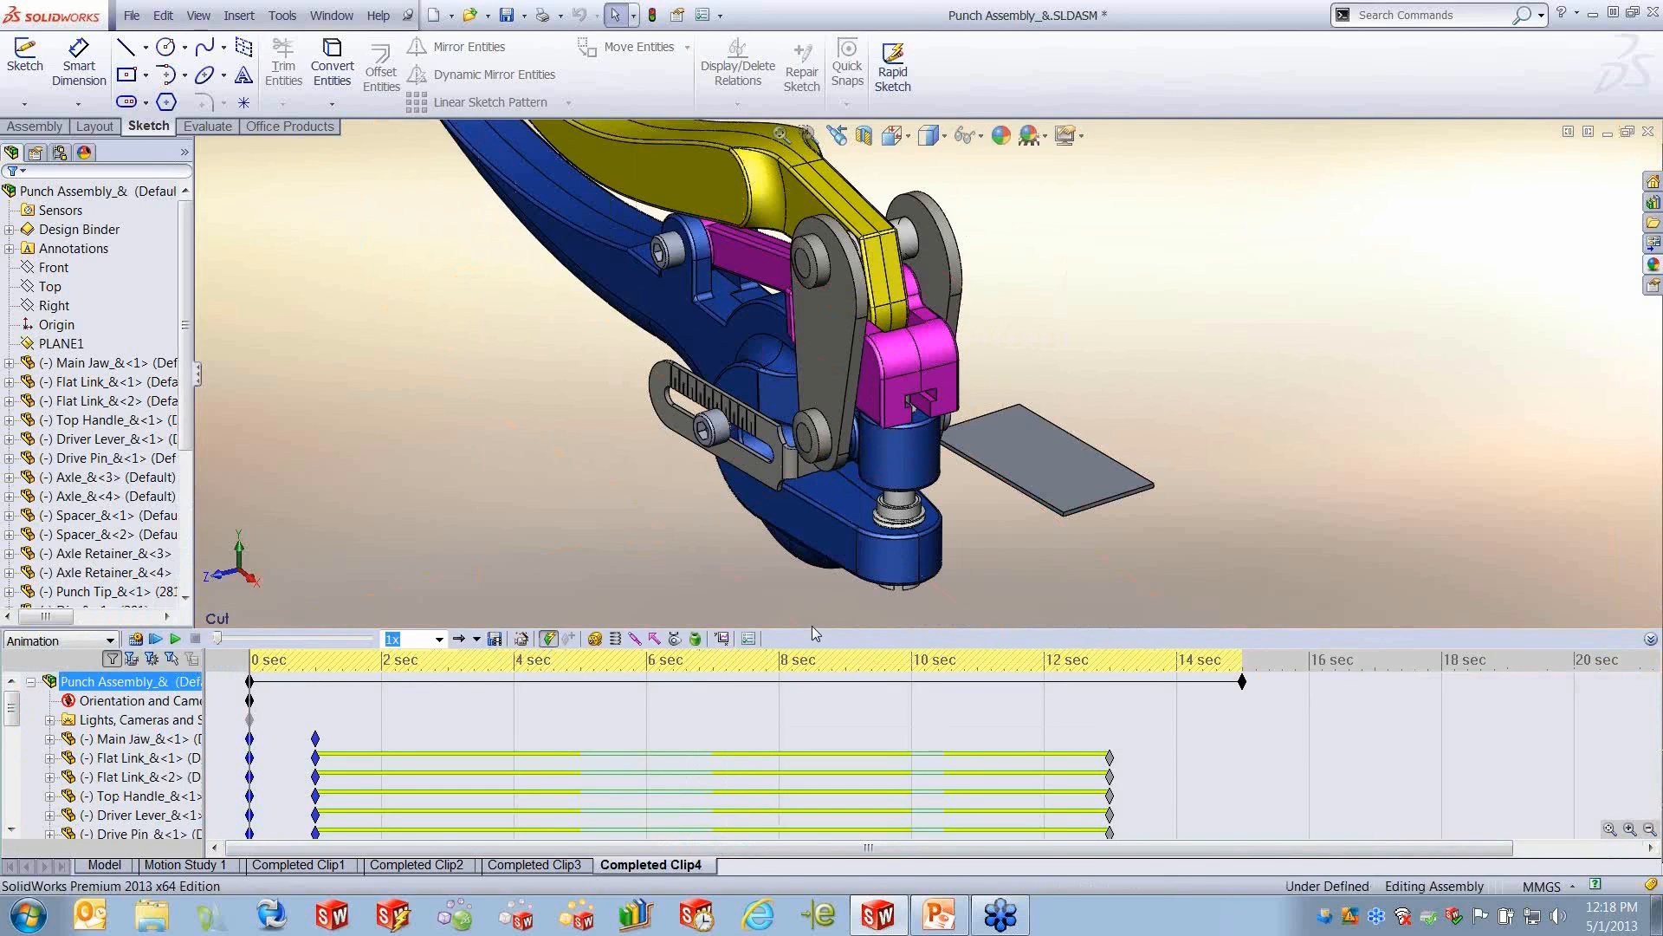
drag(819, 627, 819, 464)
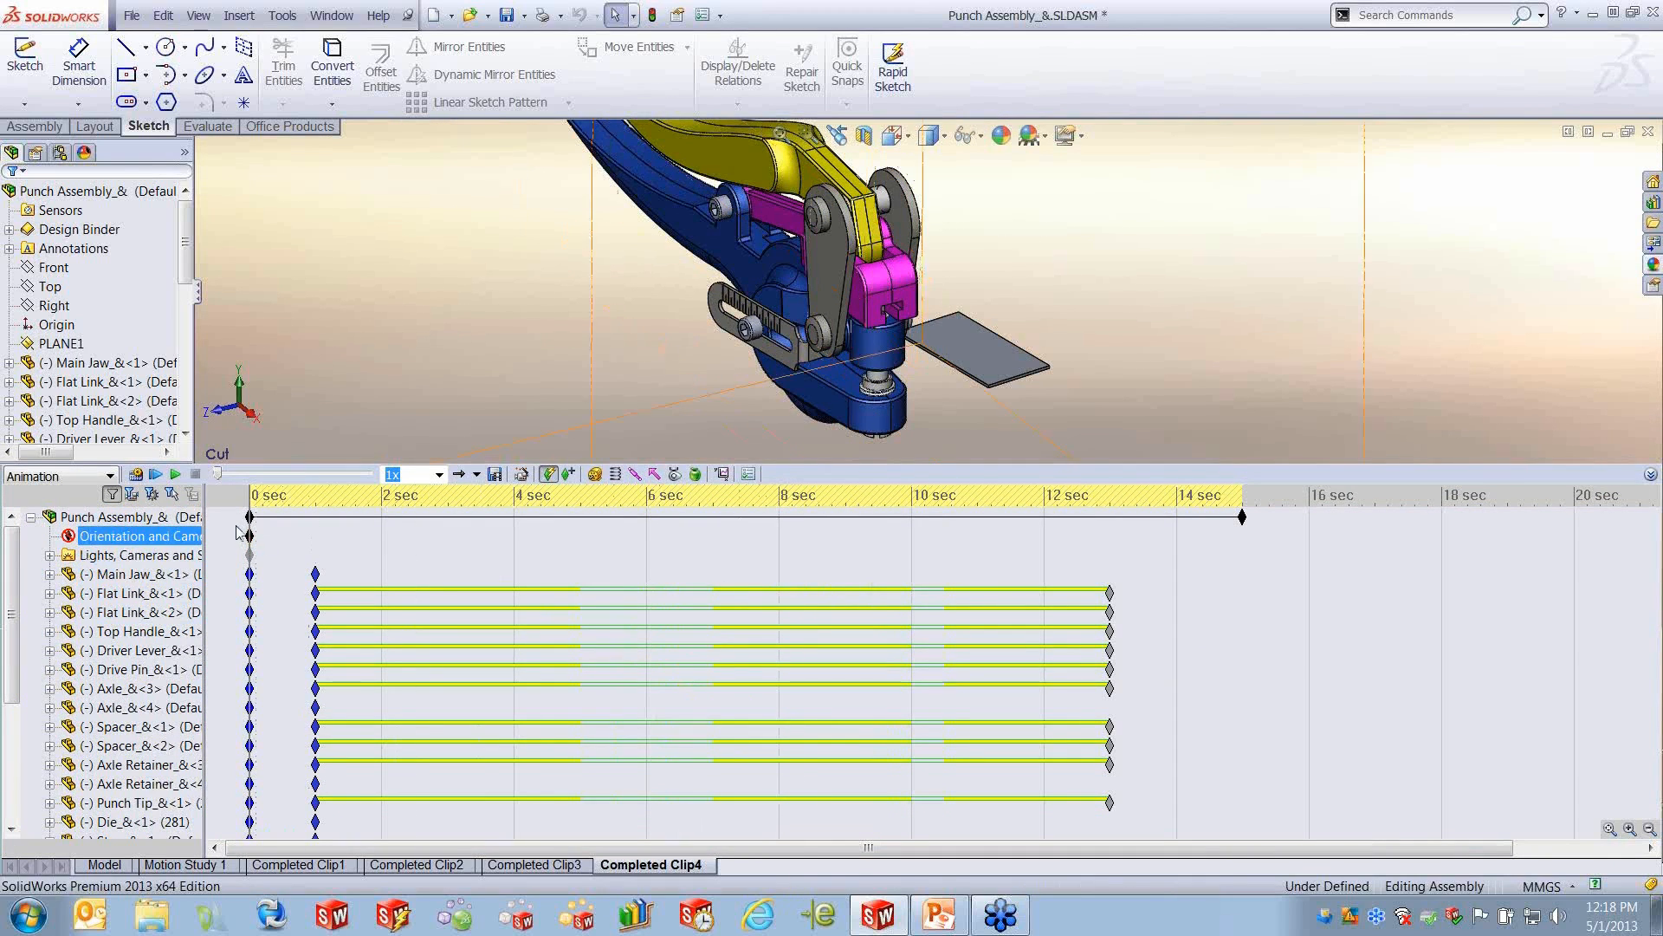
- Examine the available motion study types and playback speeds, keeping Animation and 1x
click(110, 476)
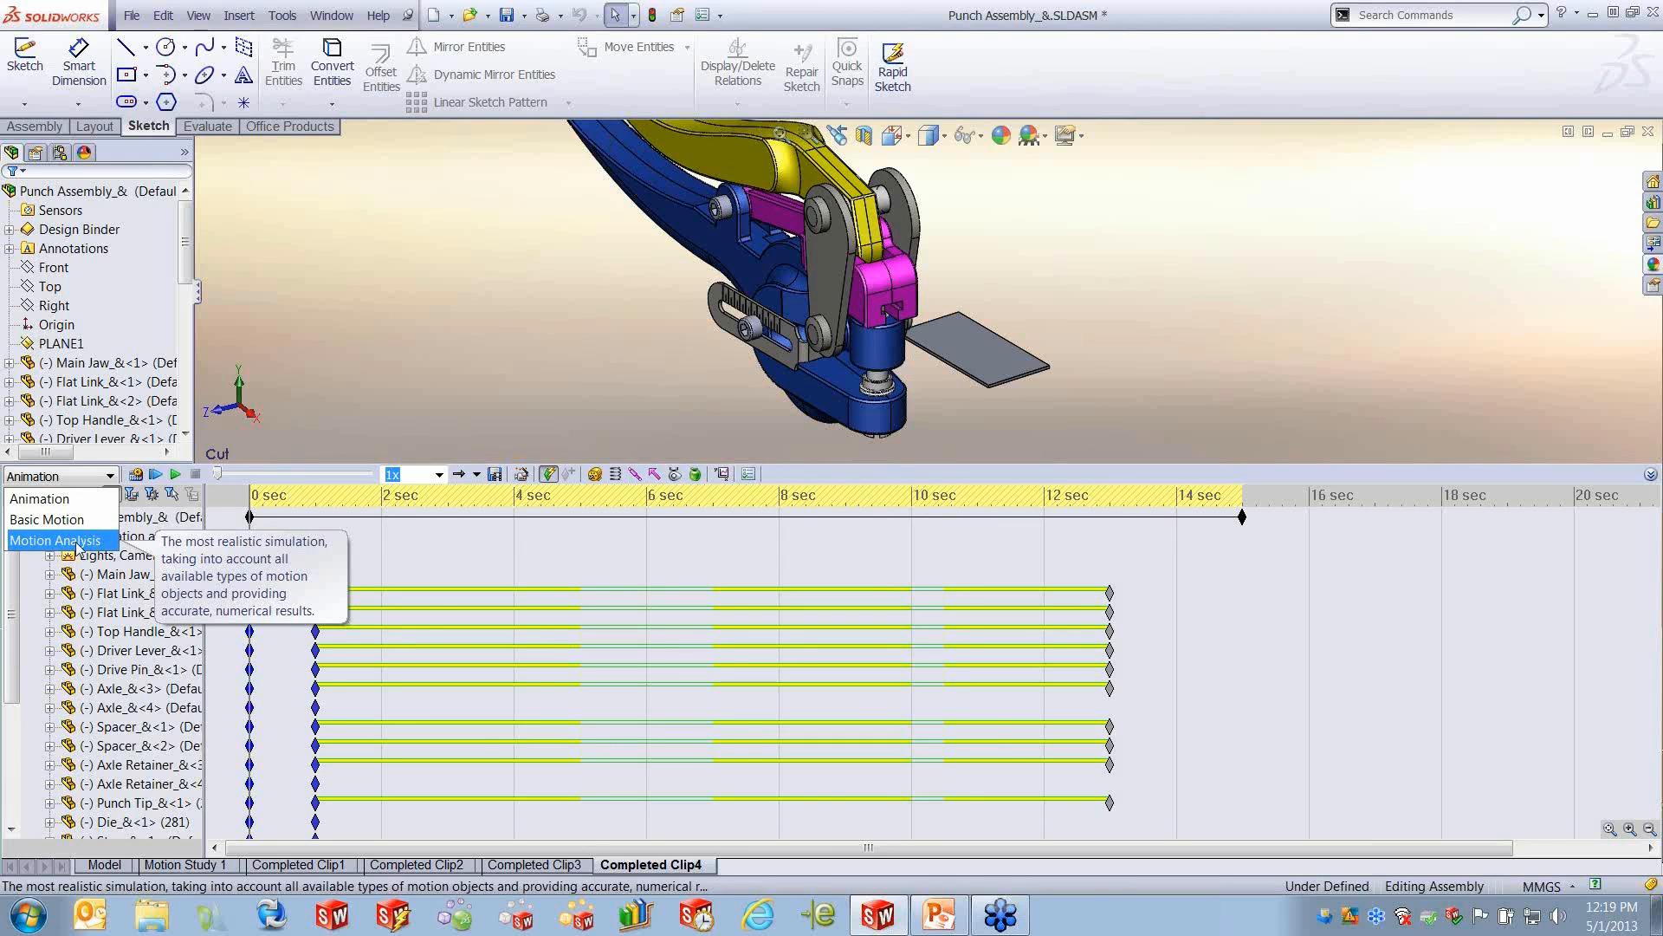
click(380, 342)
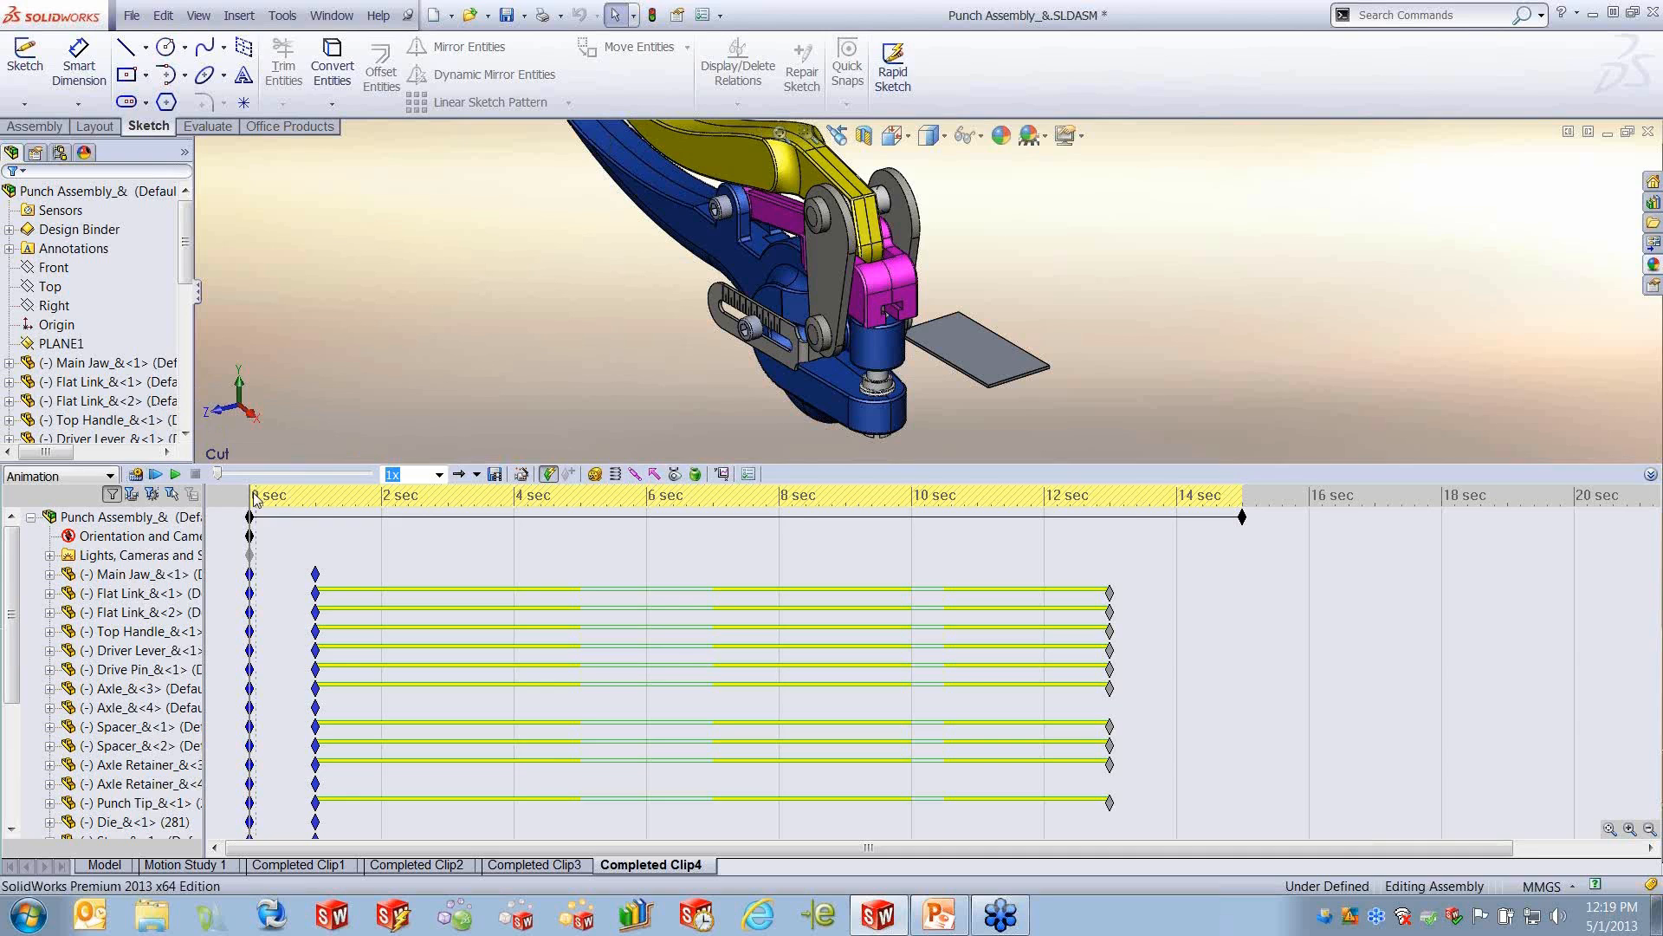
mouse_move(220, 479)
mouse_move(220, 479)
mouse_down()
mouse_move(299, 479)
mouse_move(216, 482)
mouse_up()
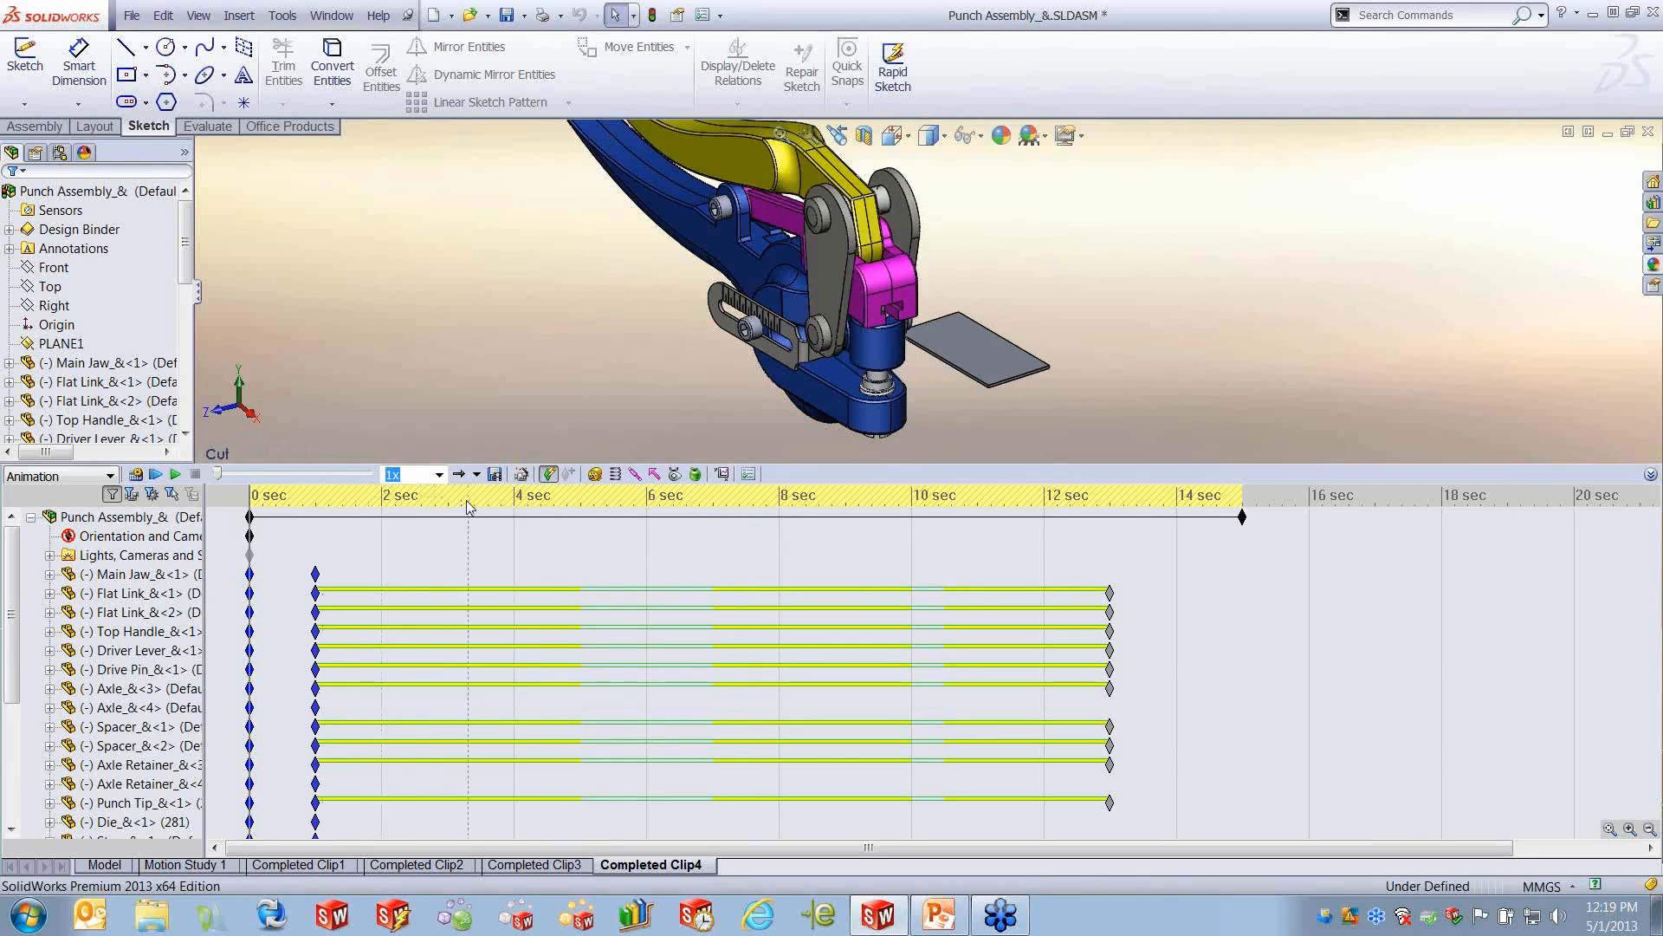
click(439, 475)
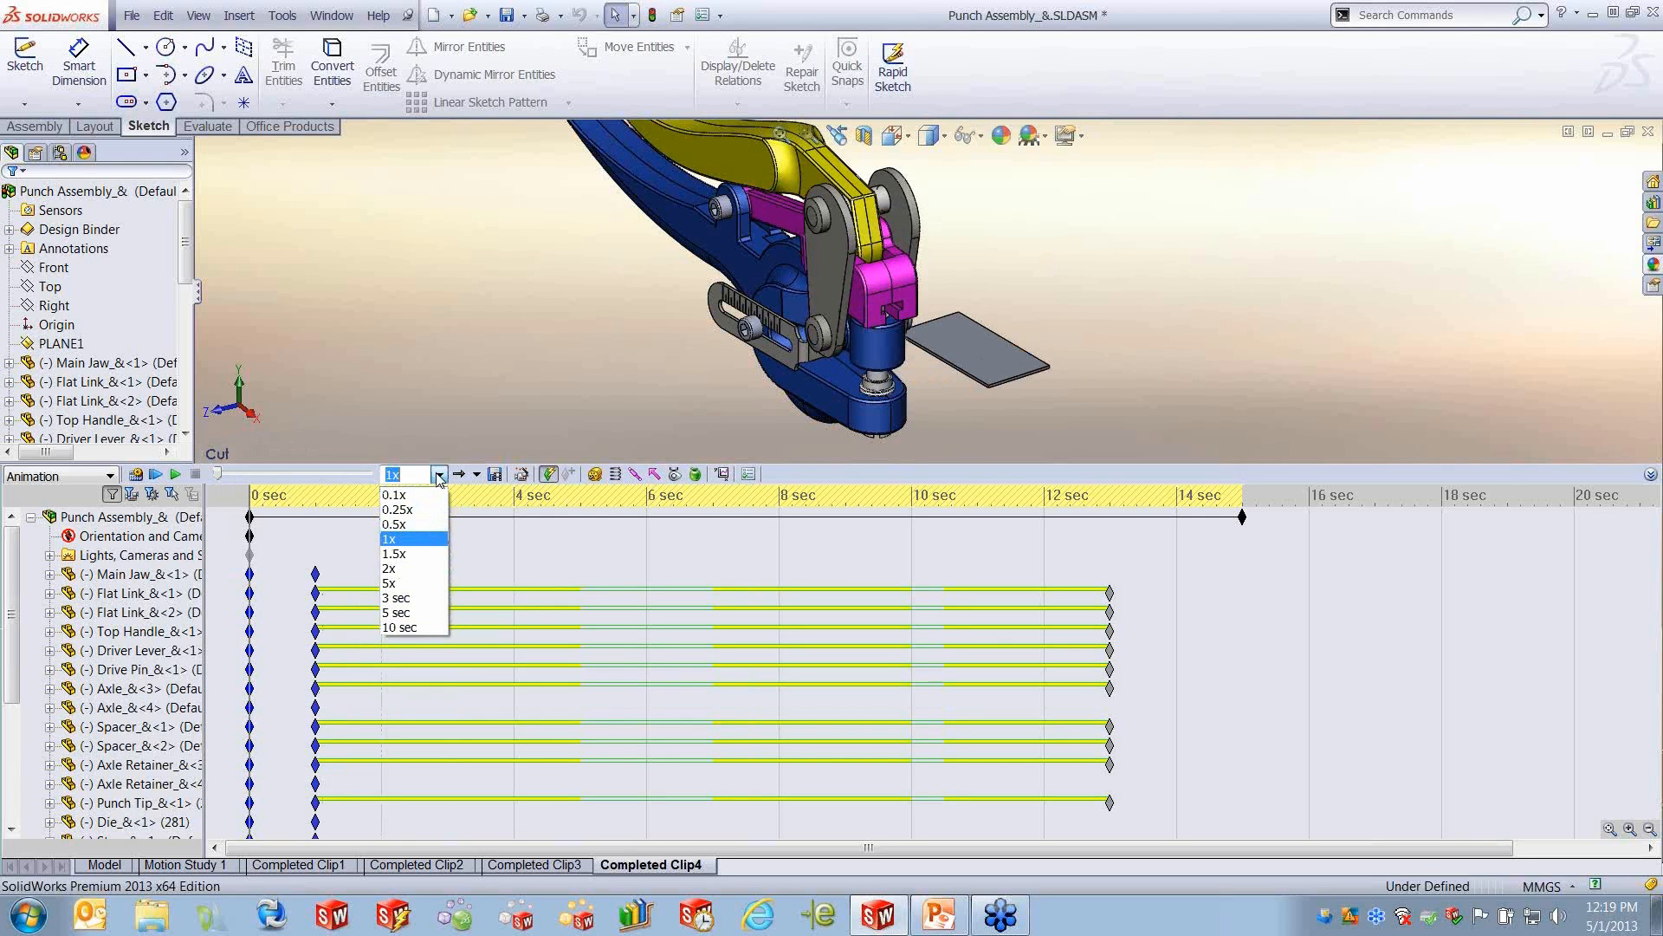
click(440, 475)
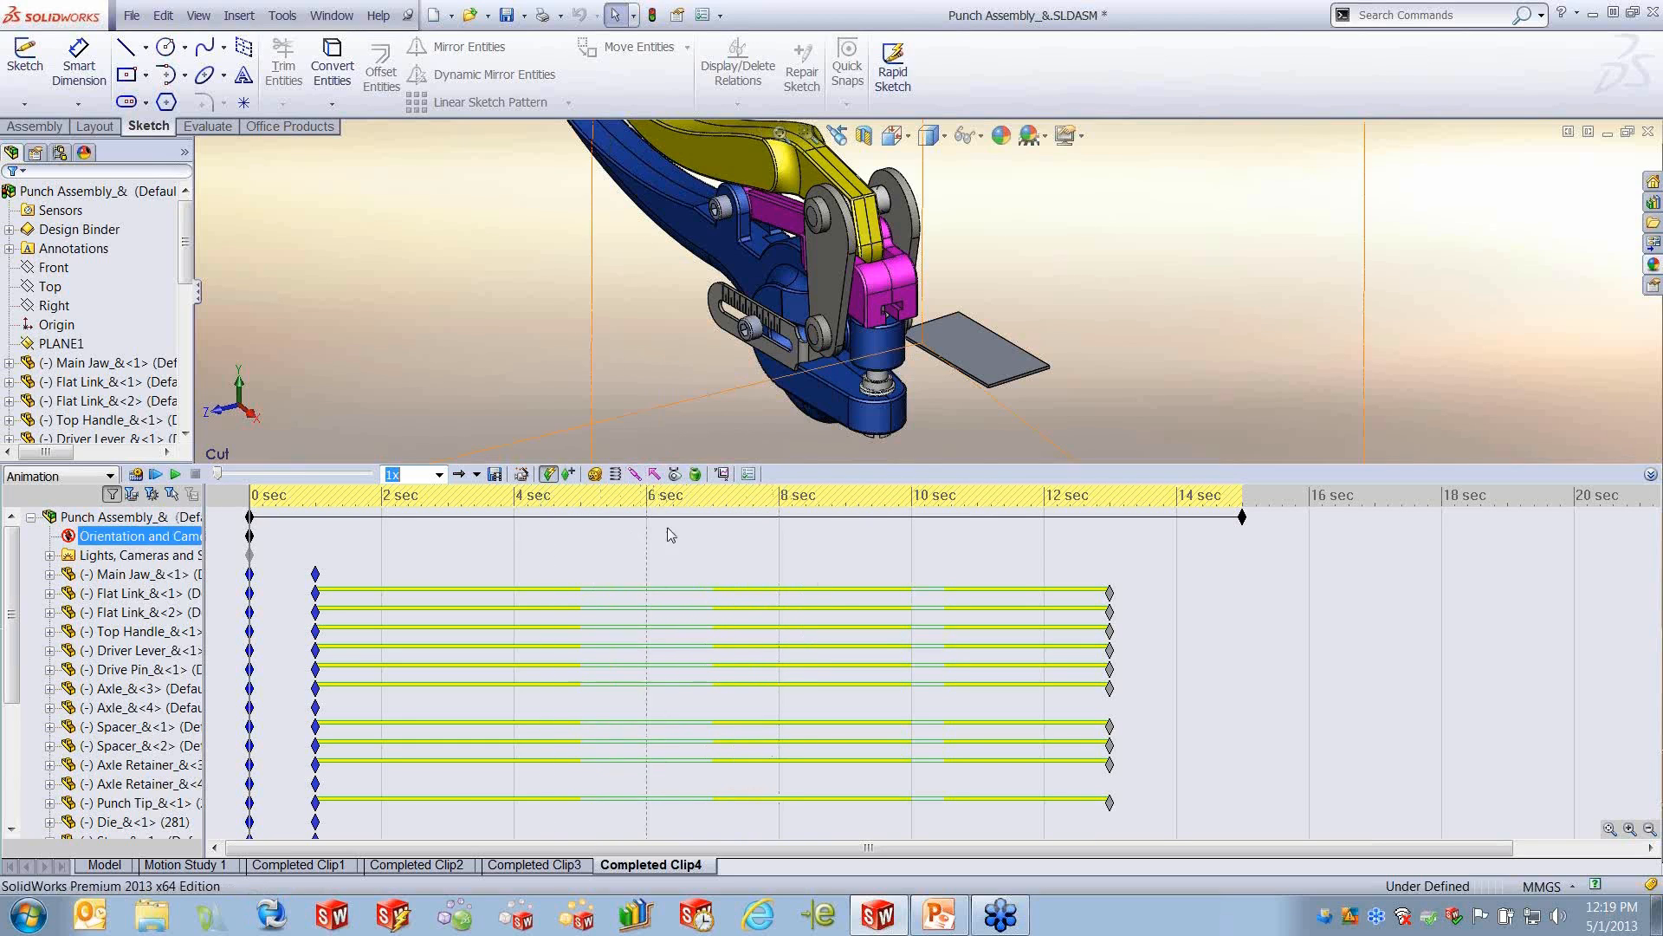
- Widen the motion study's component tree to make the names readable, and look through its components down to the mate group
click(760, 519)
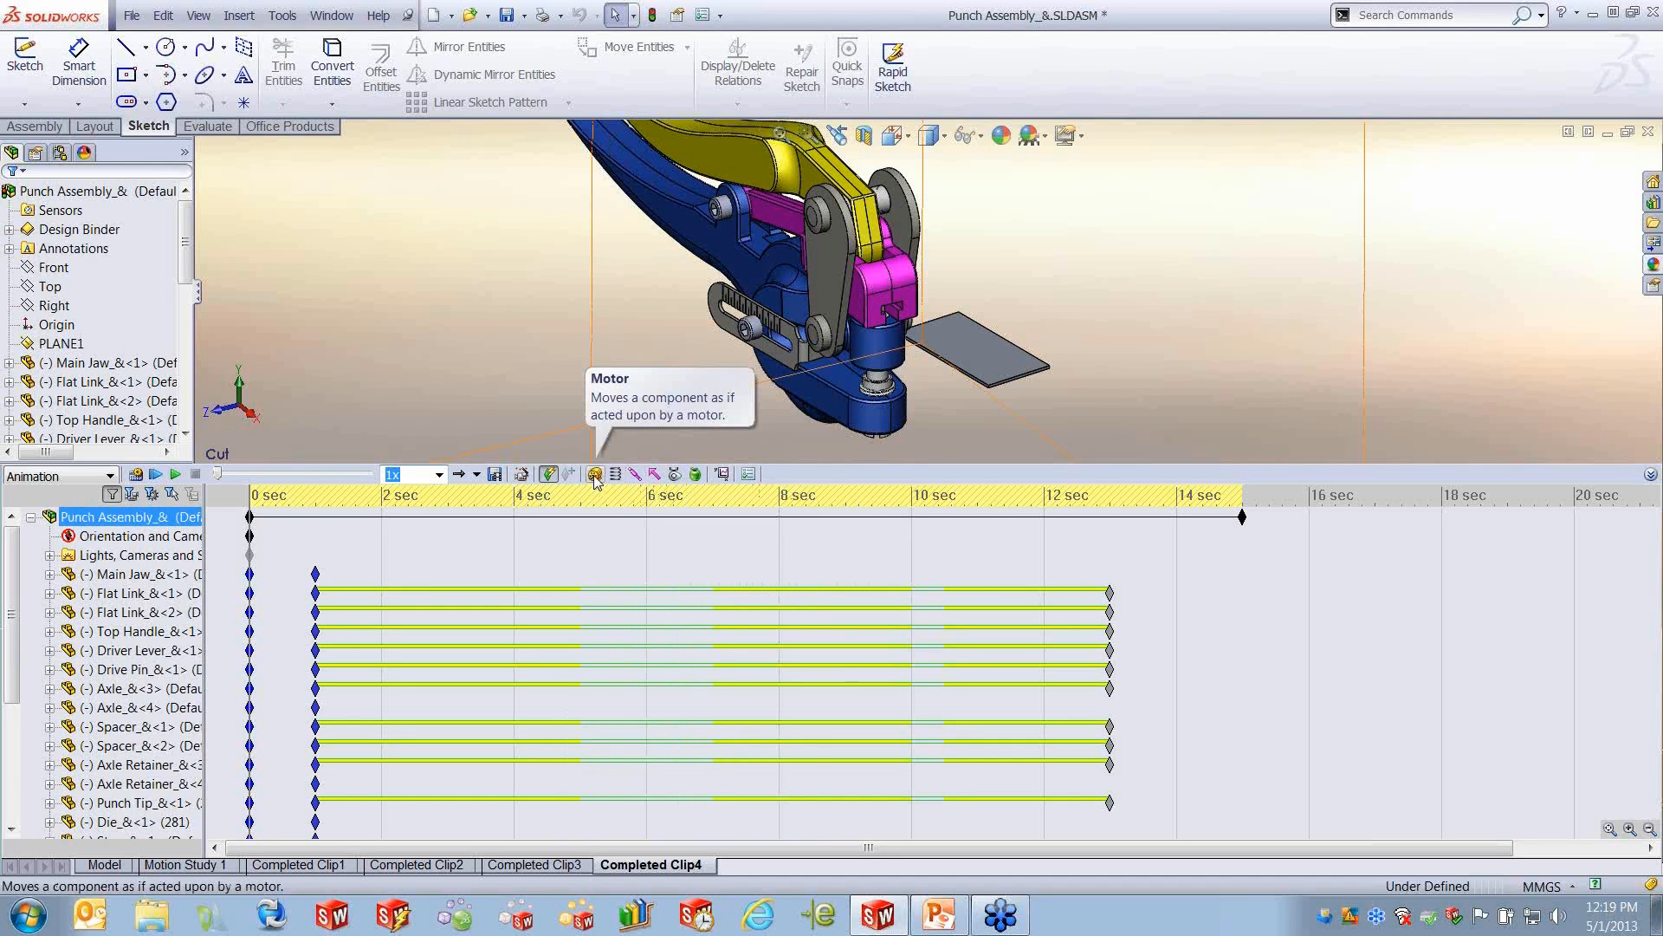
click(557, 575)
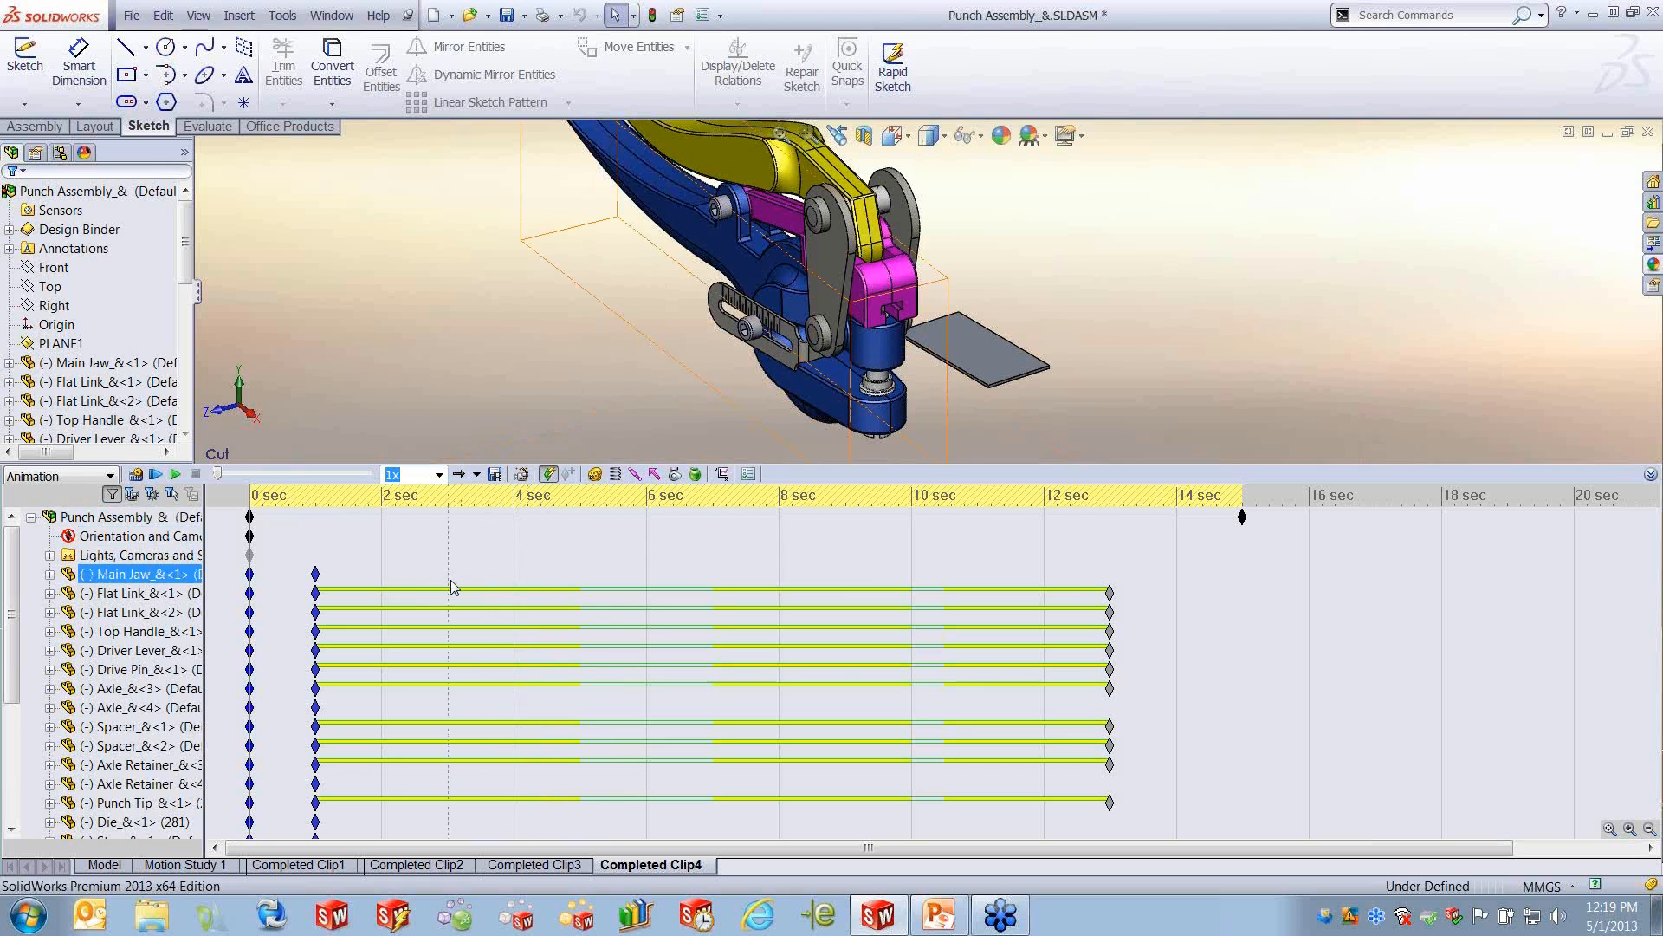
click(105, 534)
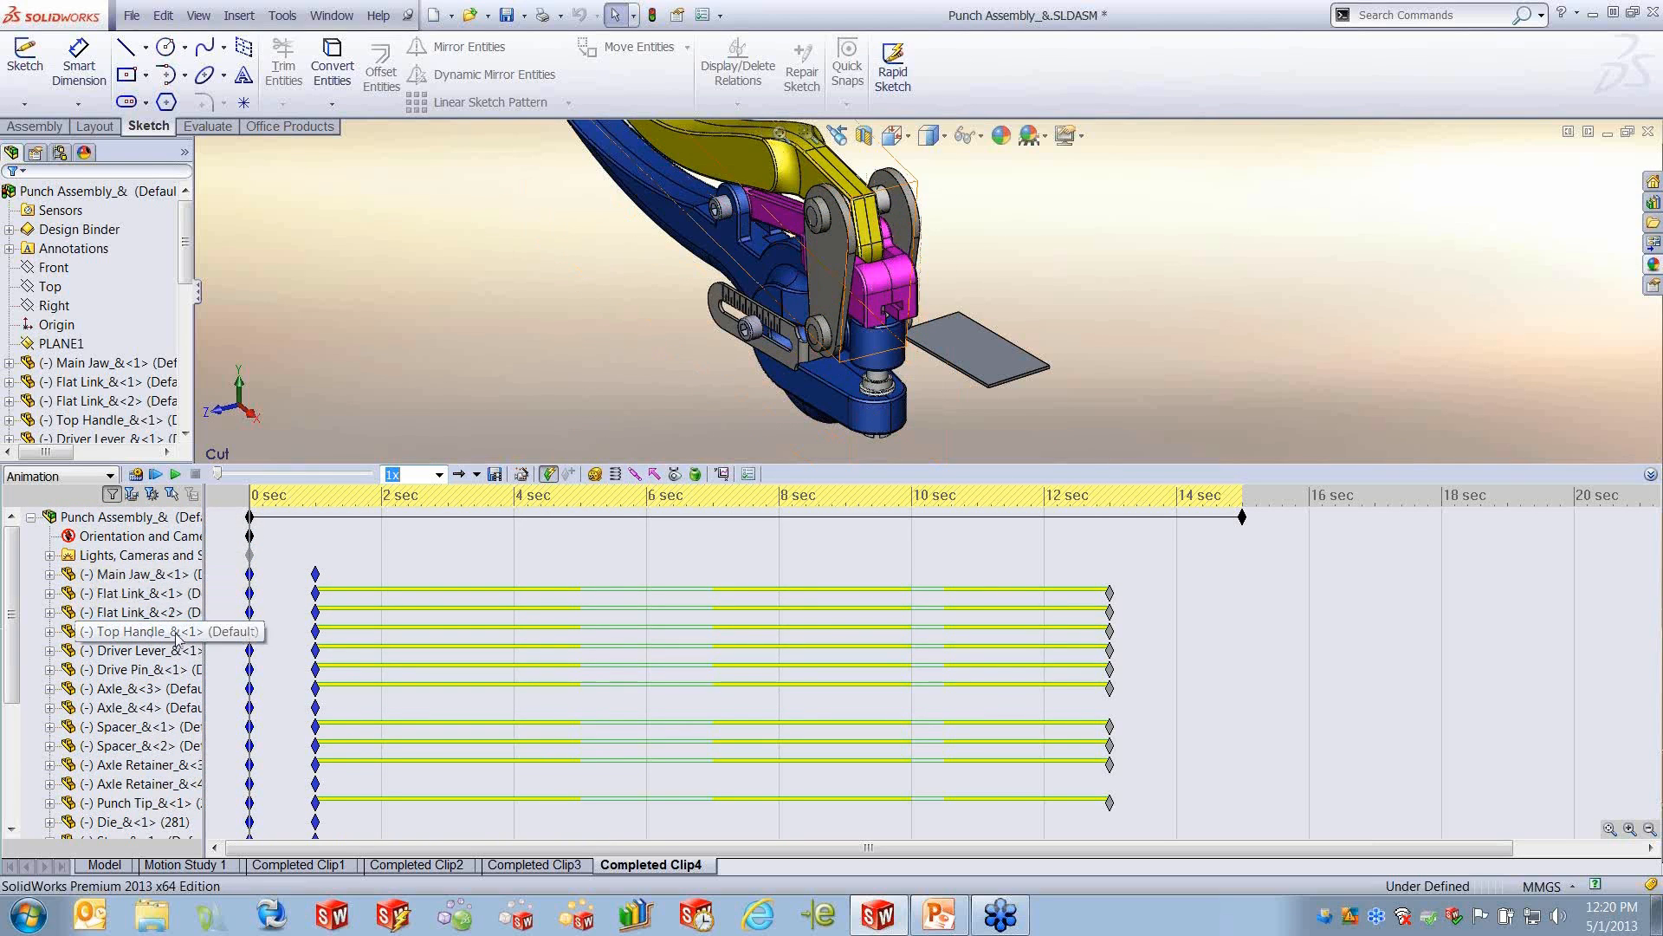
click(130, 612)
drag(207, 611, 250, 613)
scroll(165, 724, down, 2)
scroll(166, 725, down, 2)
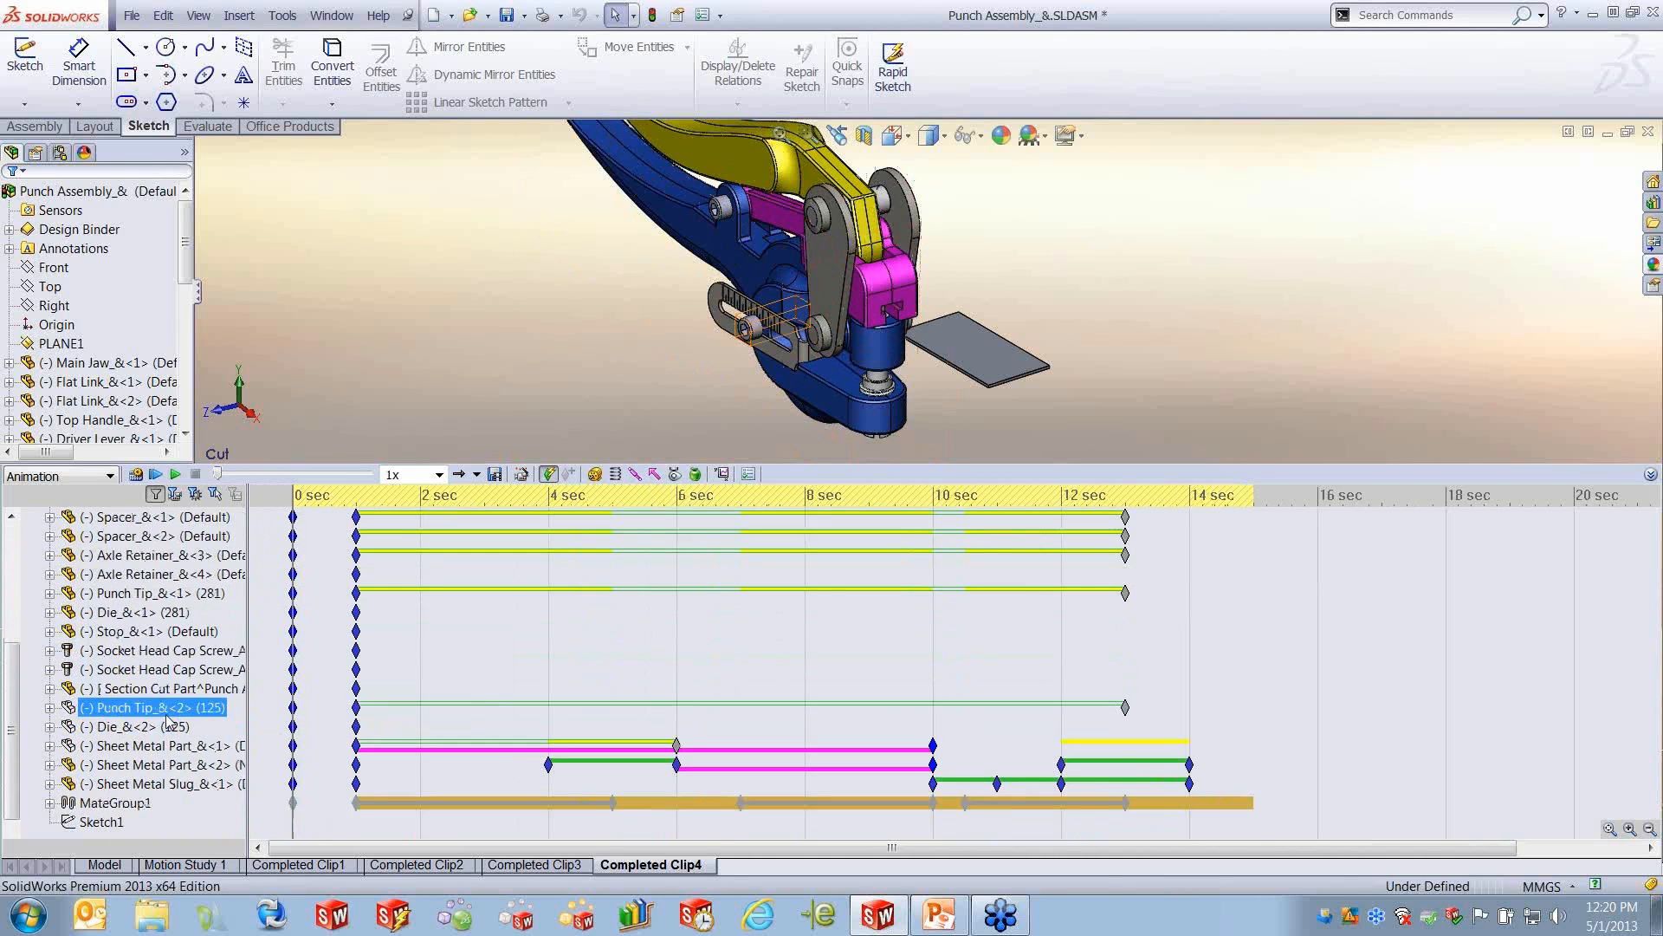
scroll(169, 711, up, 4)
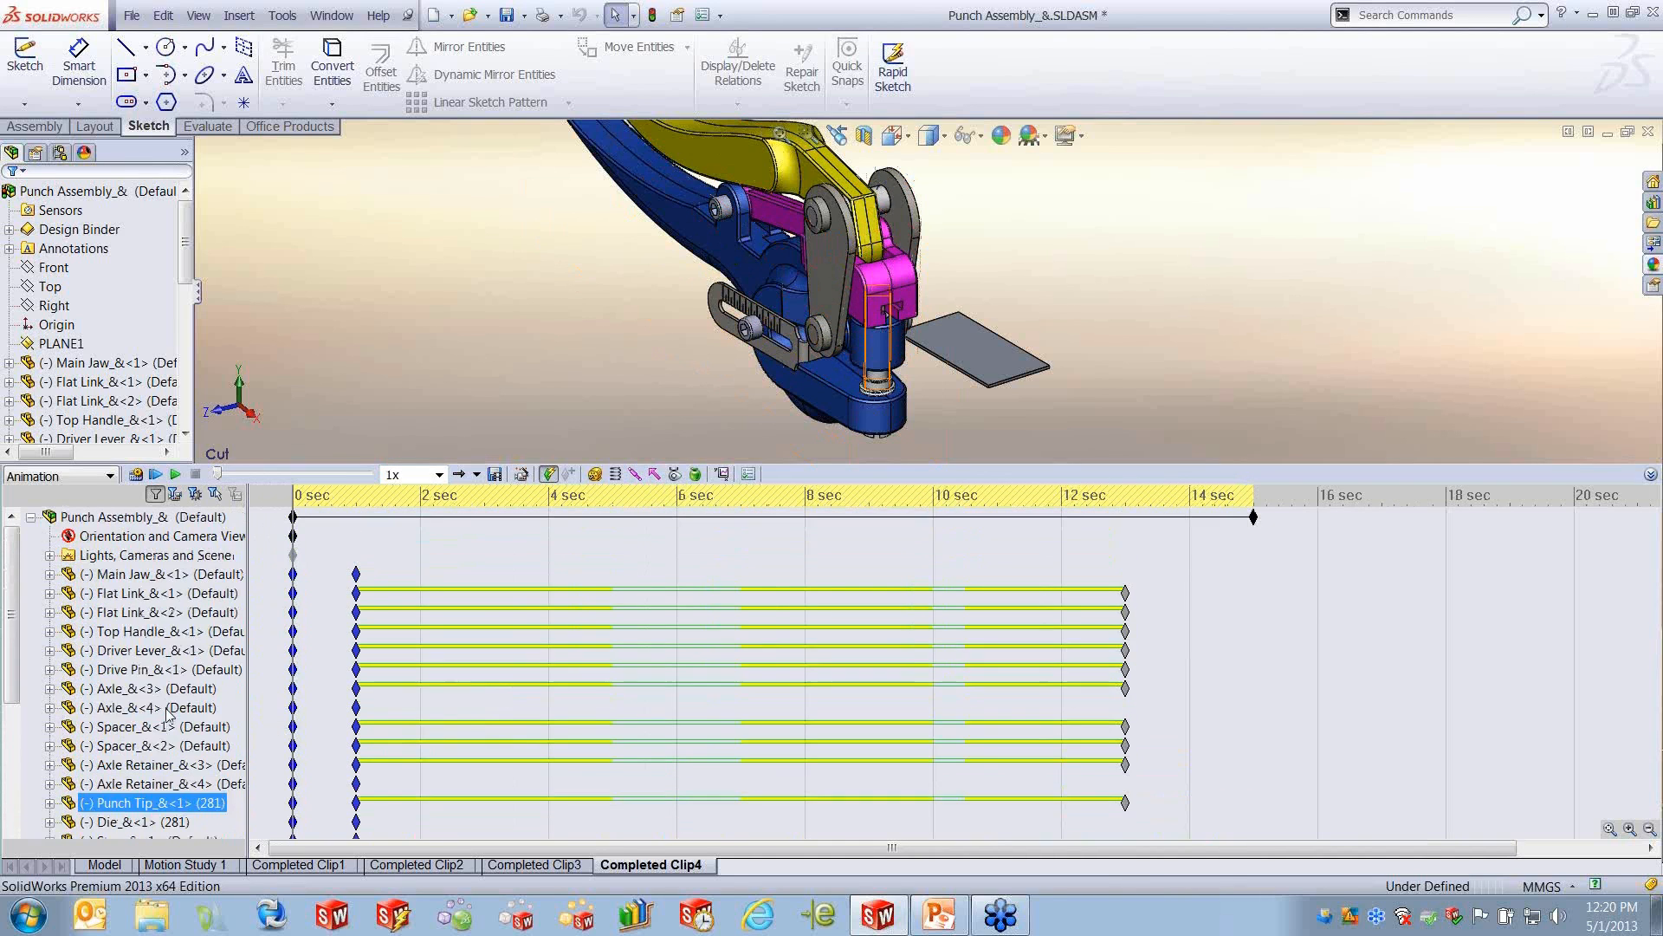
- Expand Flat Link_&<1> in the motion study tree, examine its Move, Explode, Appearance and mate entries, and collapse it again
click(171, 579)
click(171, 593)
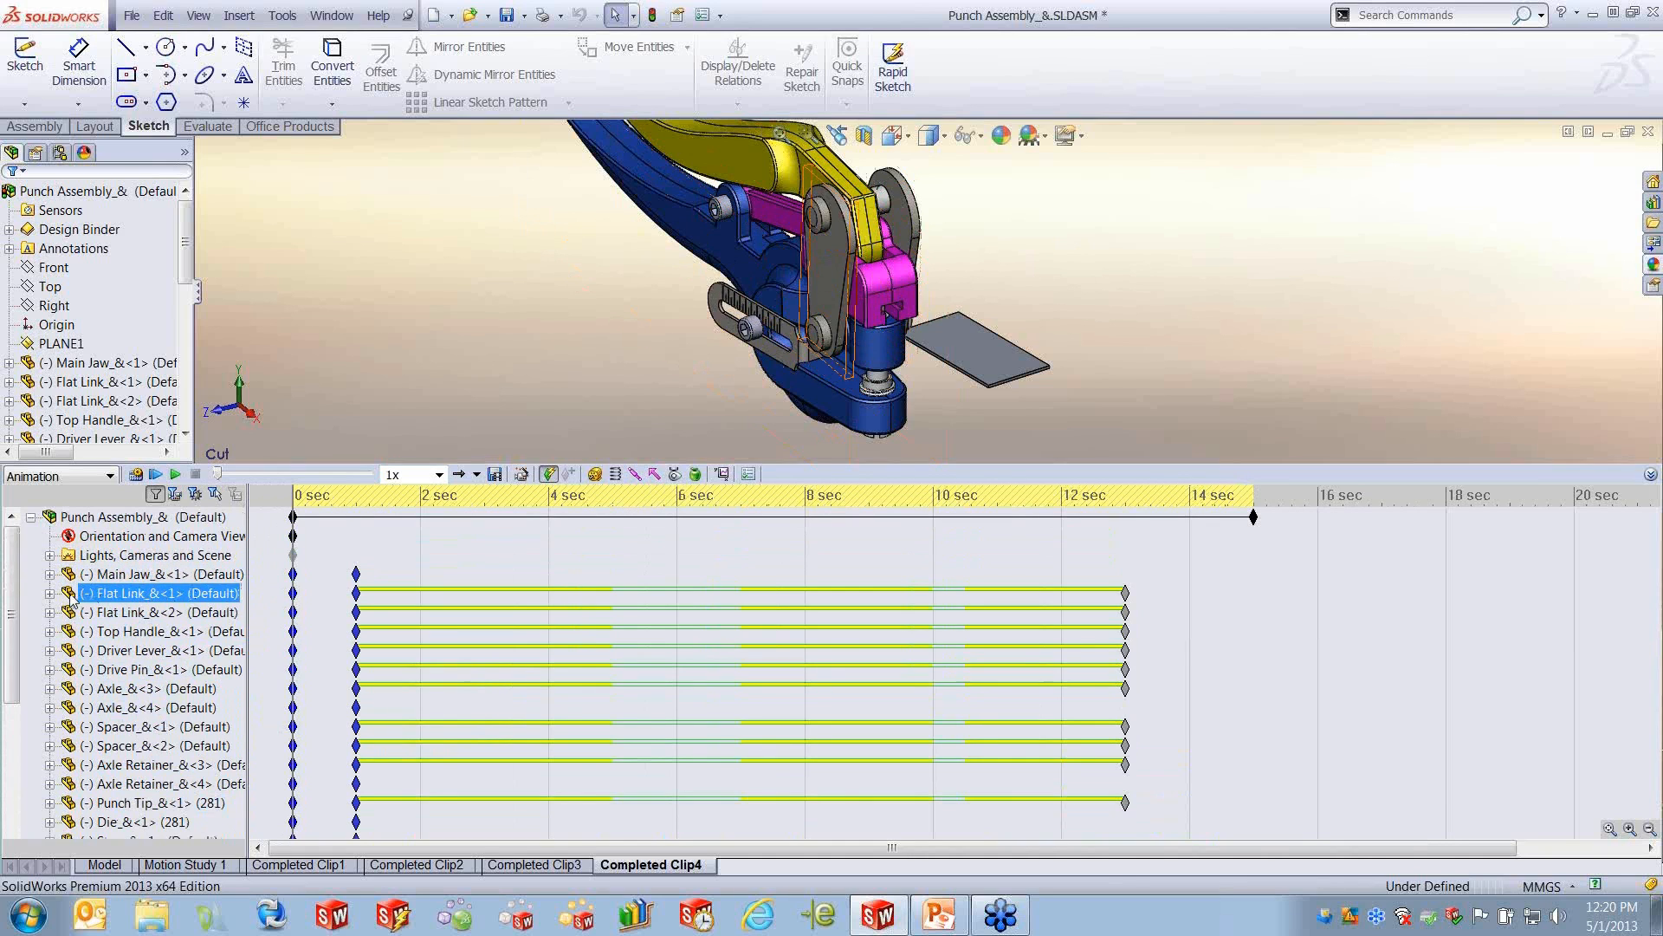
click(49, 593)
click(121, 630)
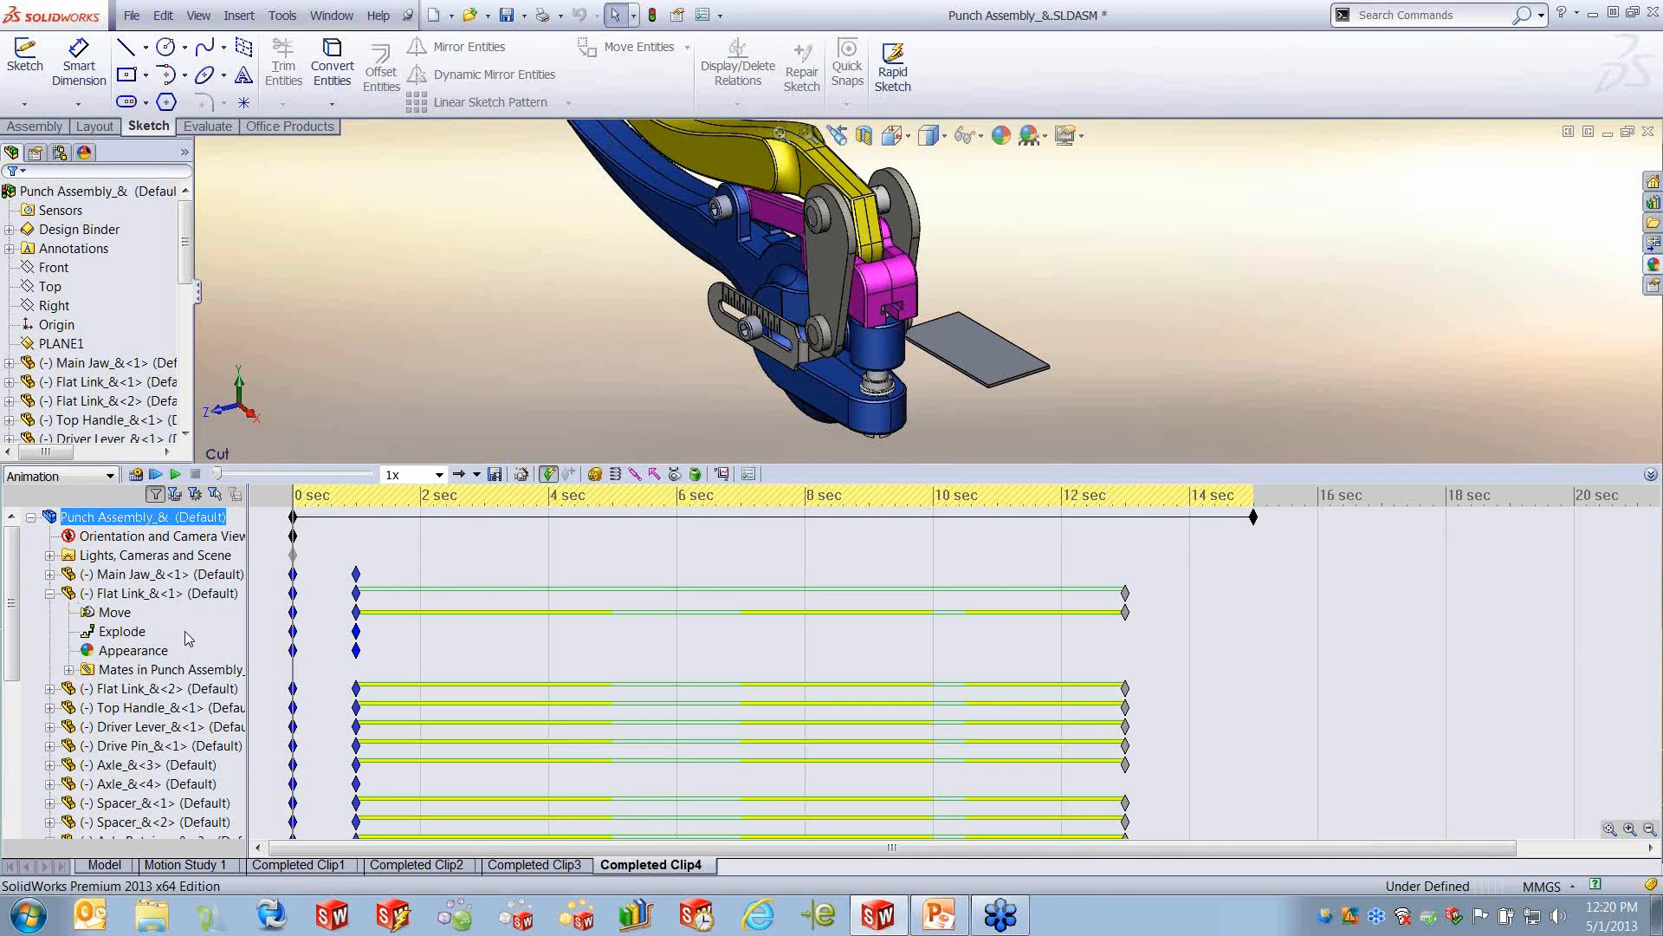
click(115, 612)
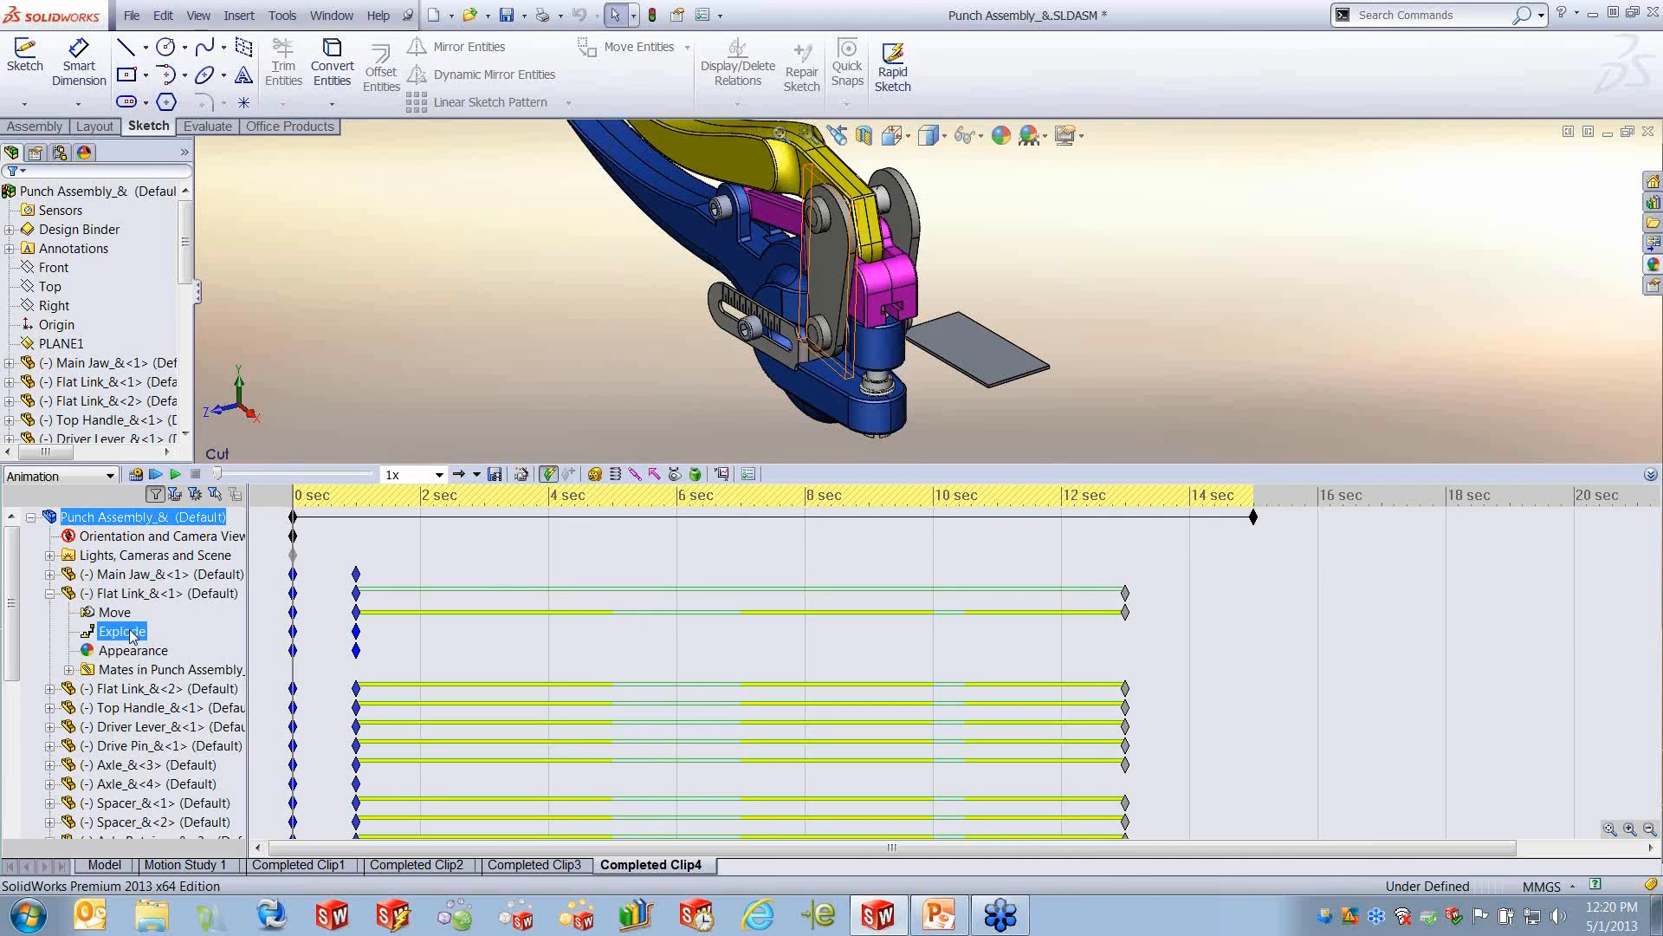
click(143, 654)
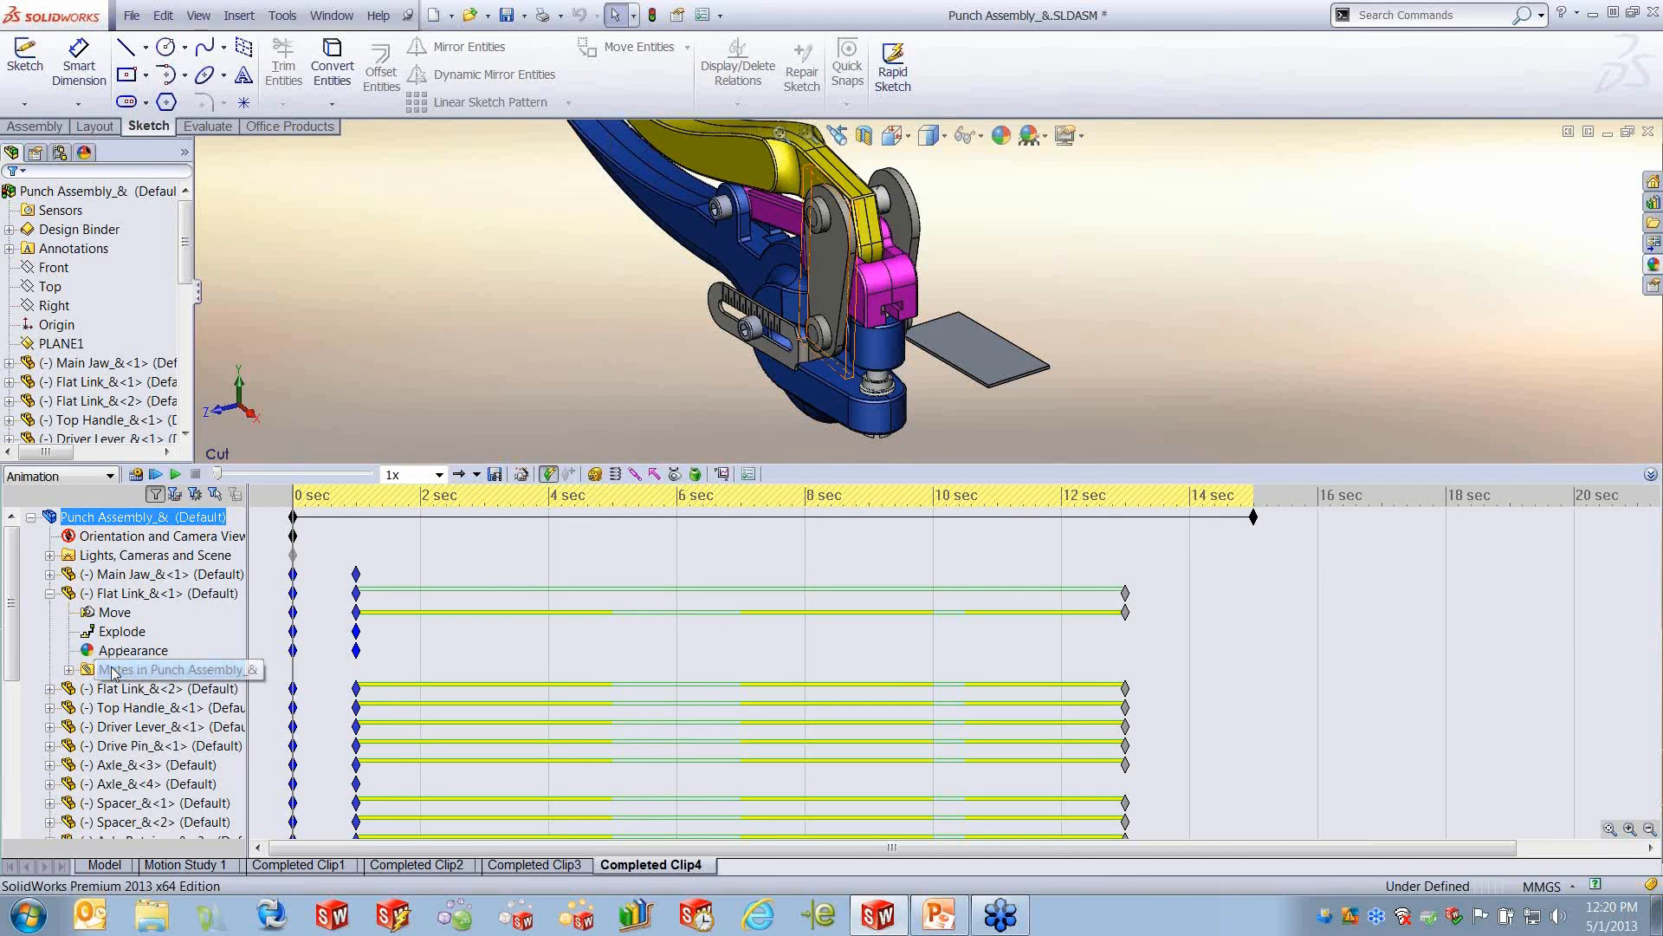
click(69, 669)
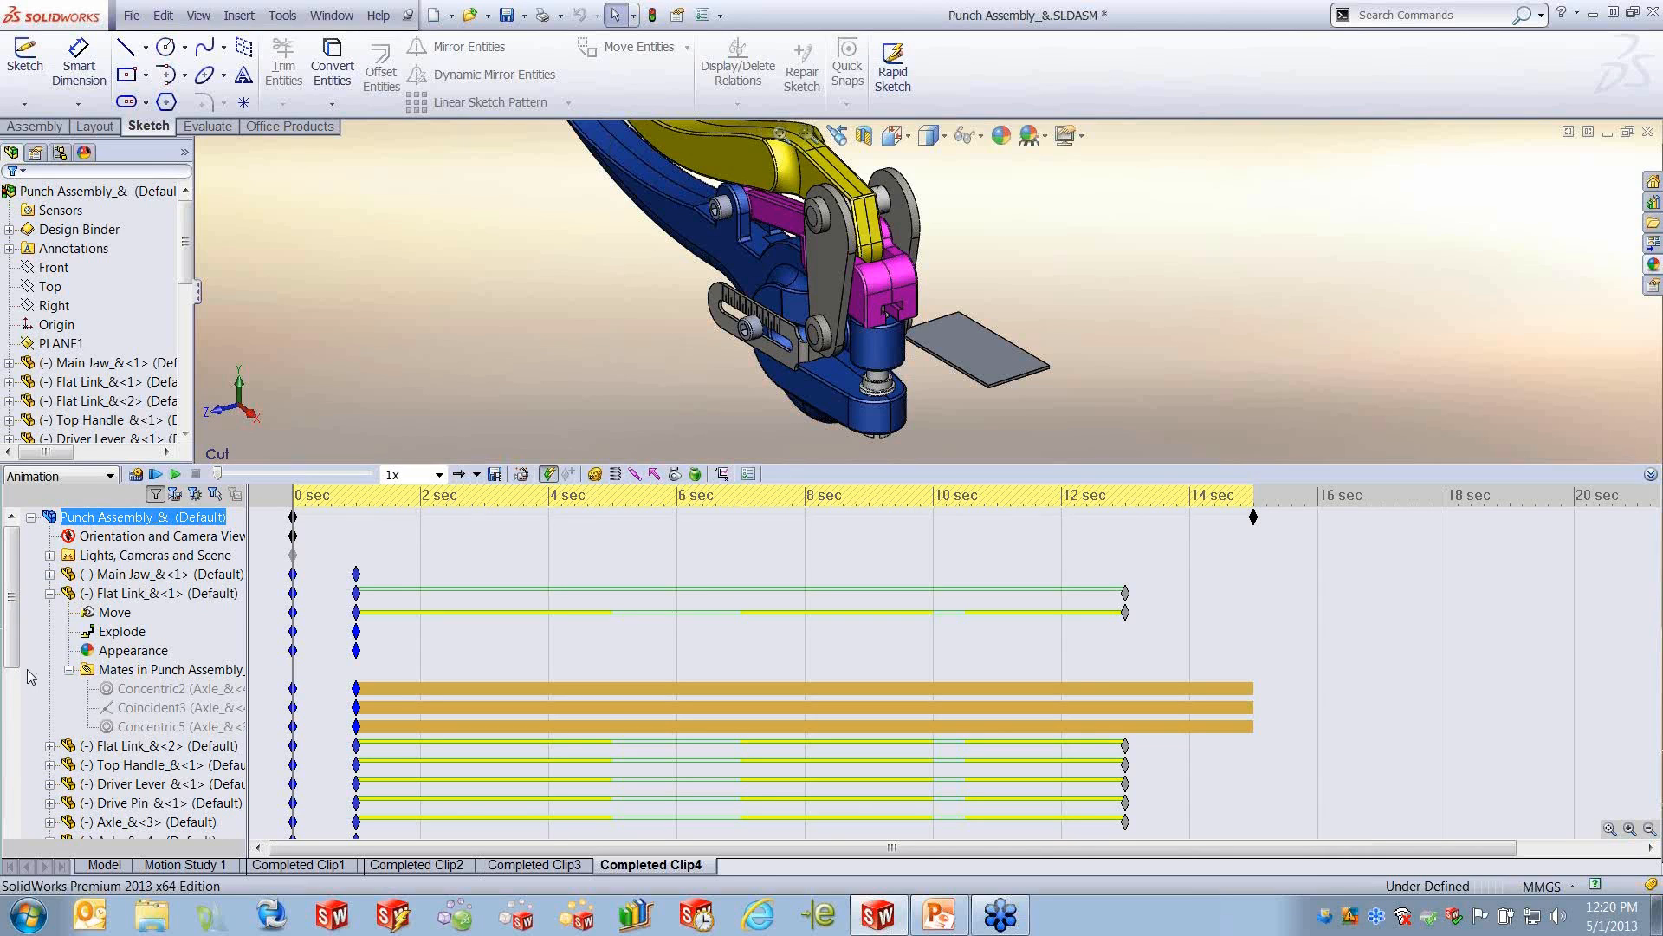
click(69, 670)
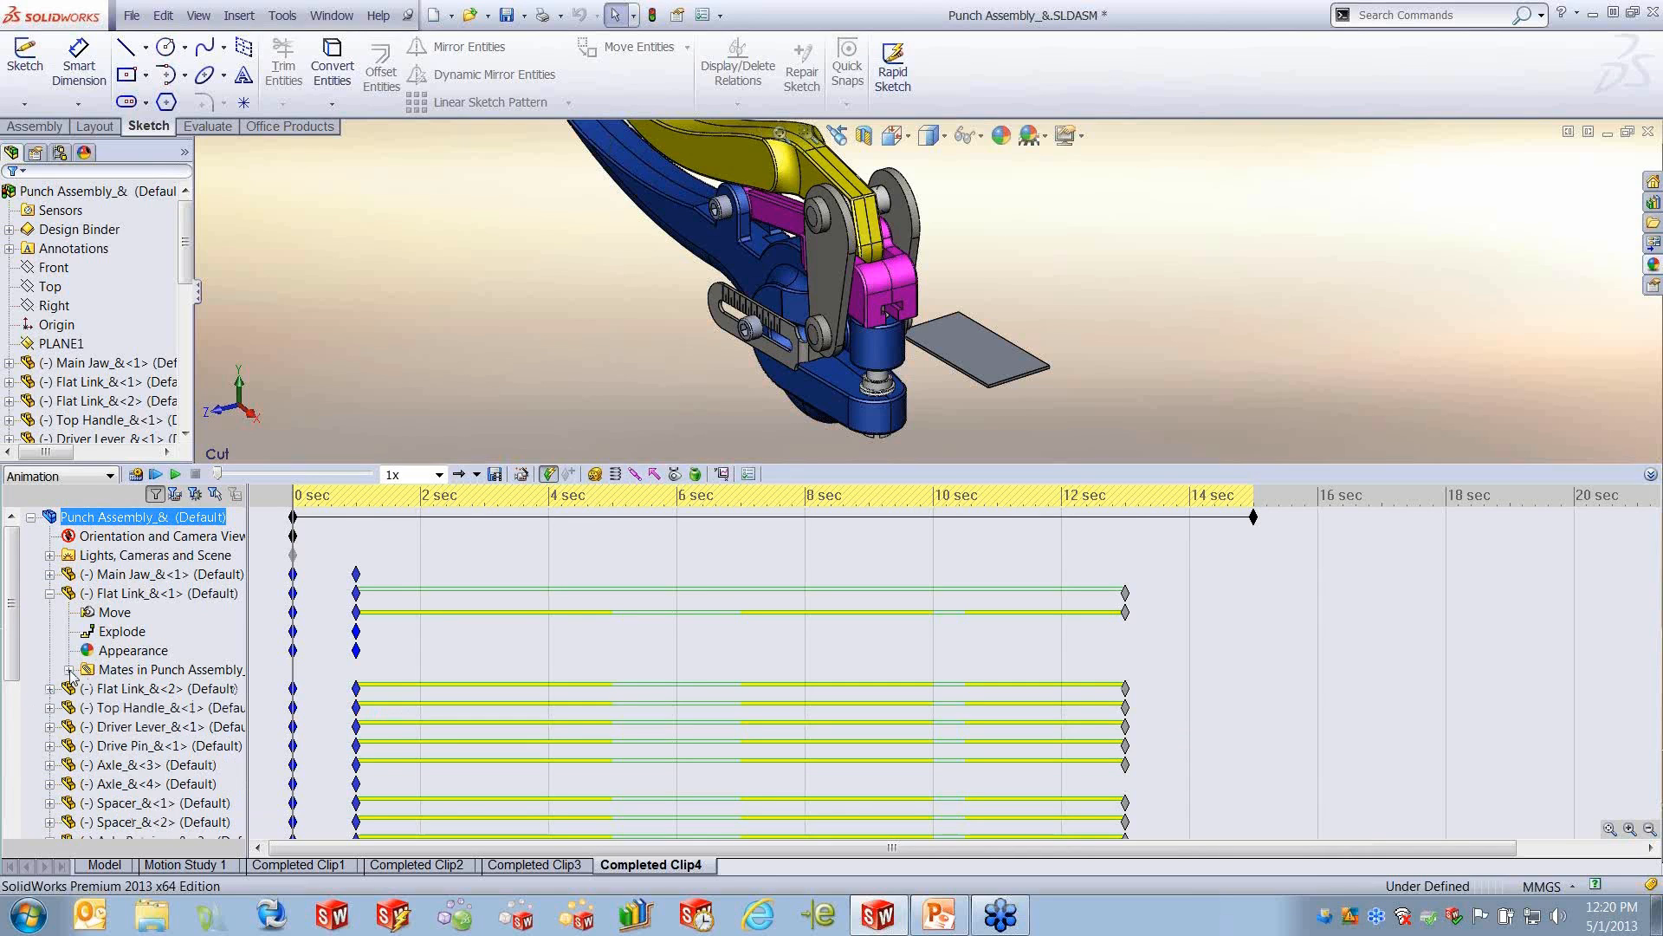
click(50, 593)
click(163, 638)
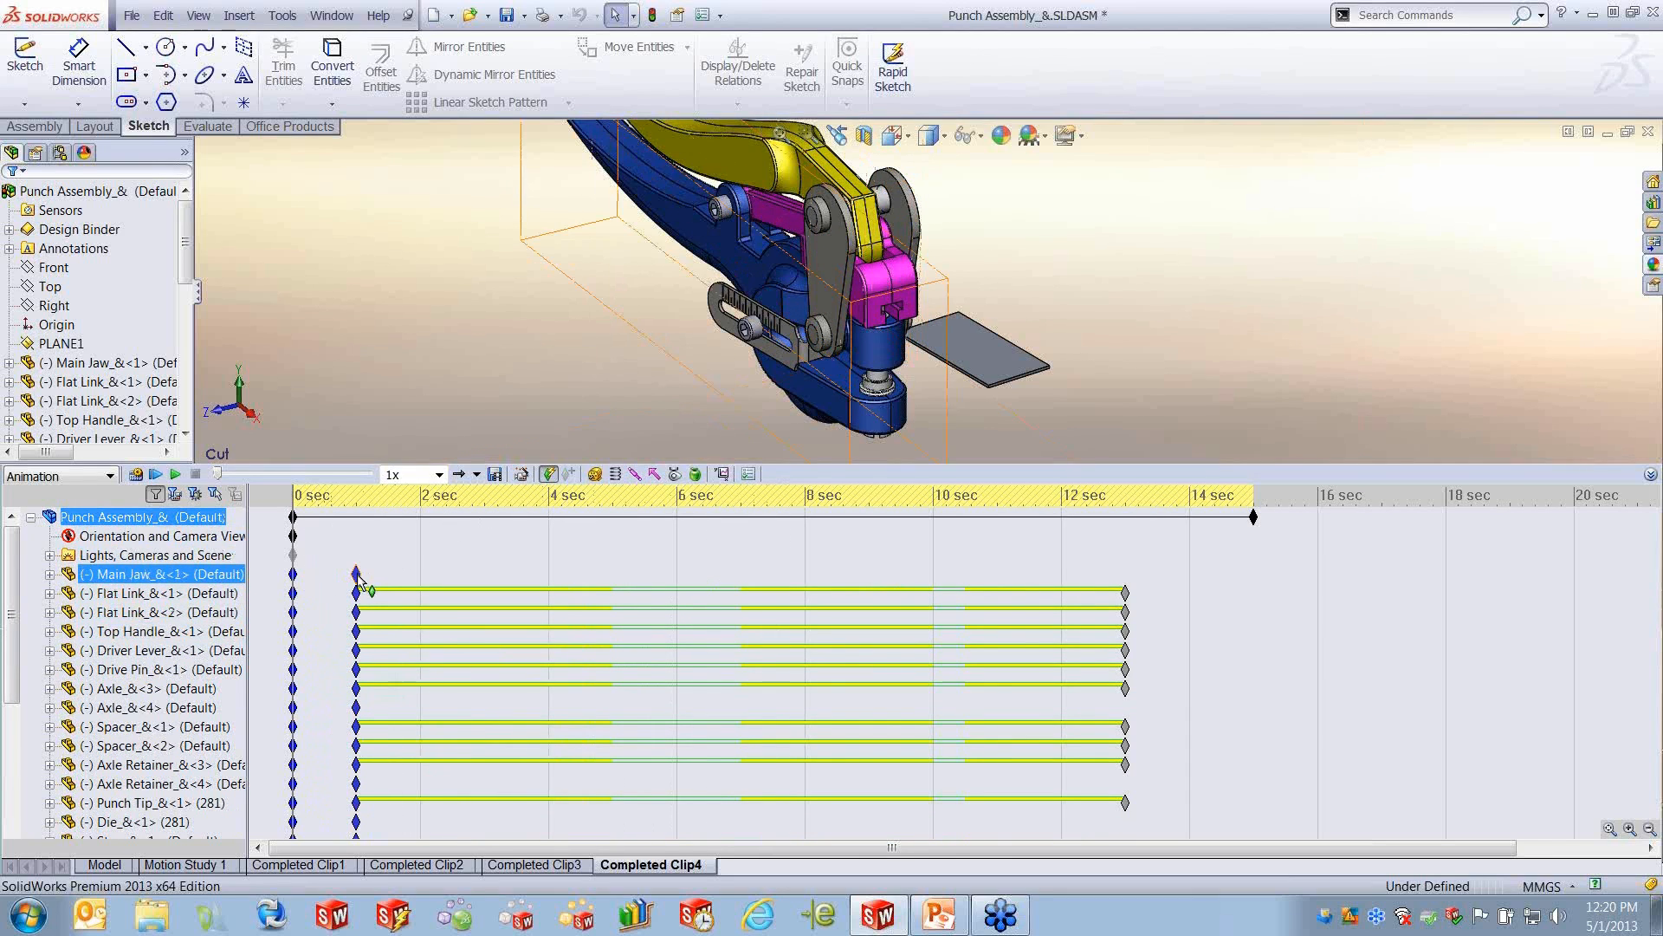
- Examine the Main Jaw's key point at 1 sec and the change bars of the sheet metal parts
mouse_move(358, 578)
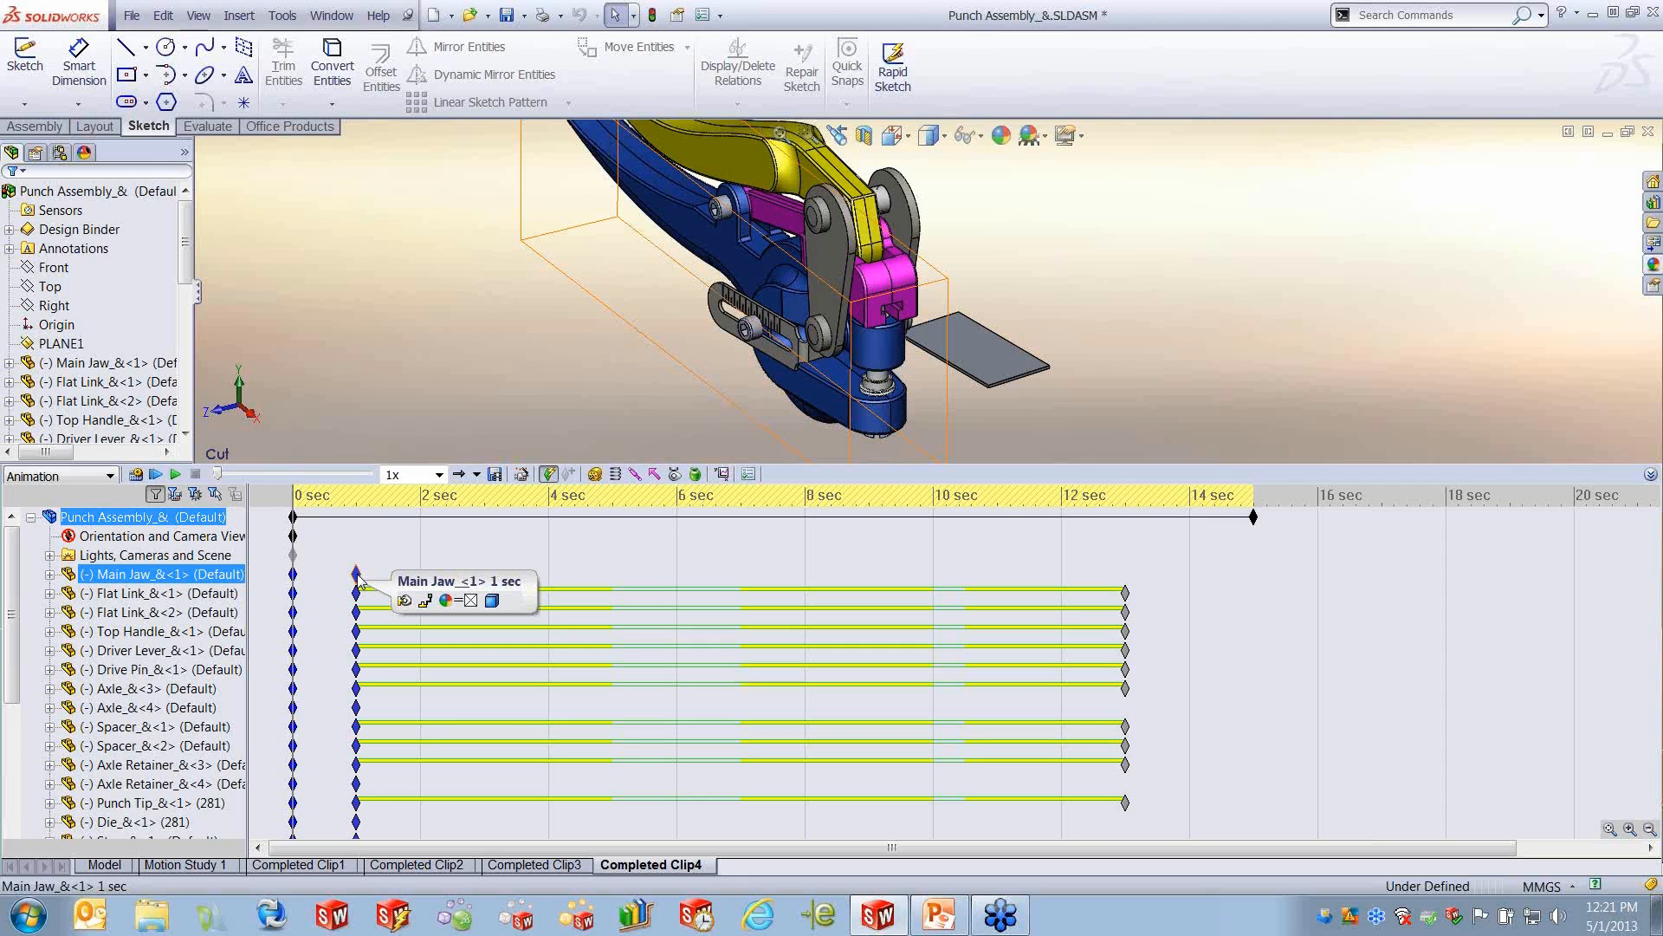
drag(359, 579, 360, 582)
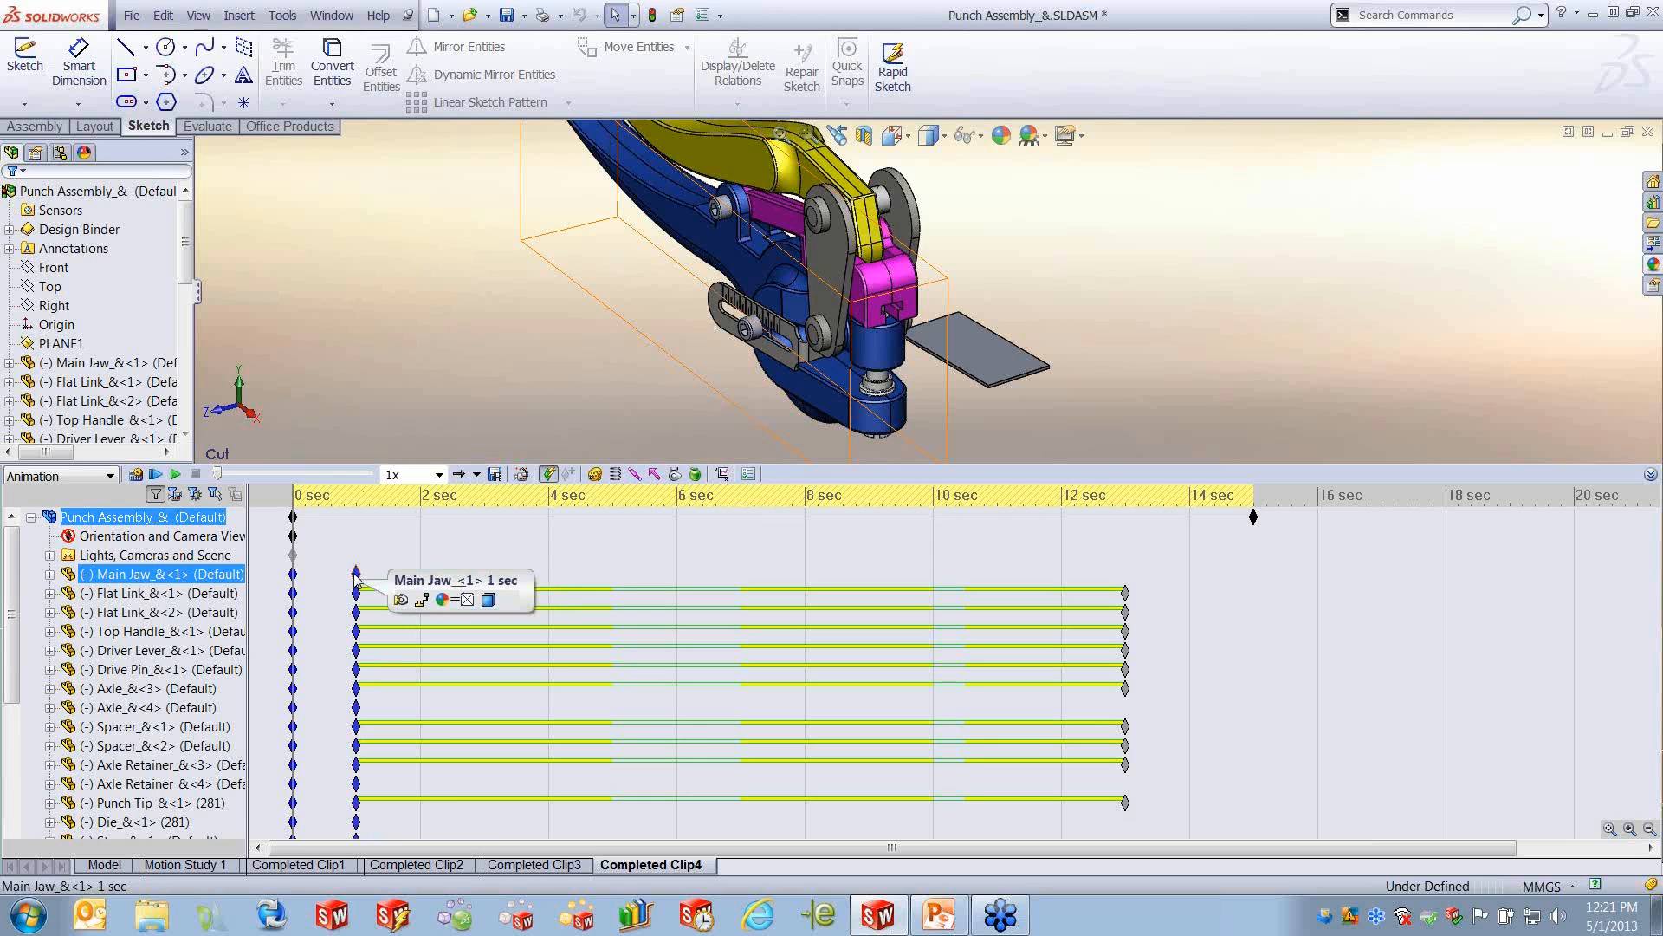
scroll(656, 688, down, 4)
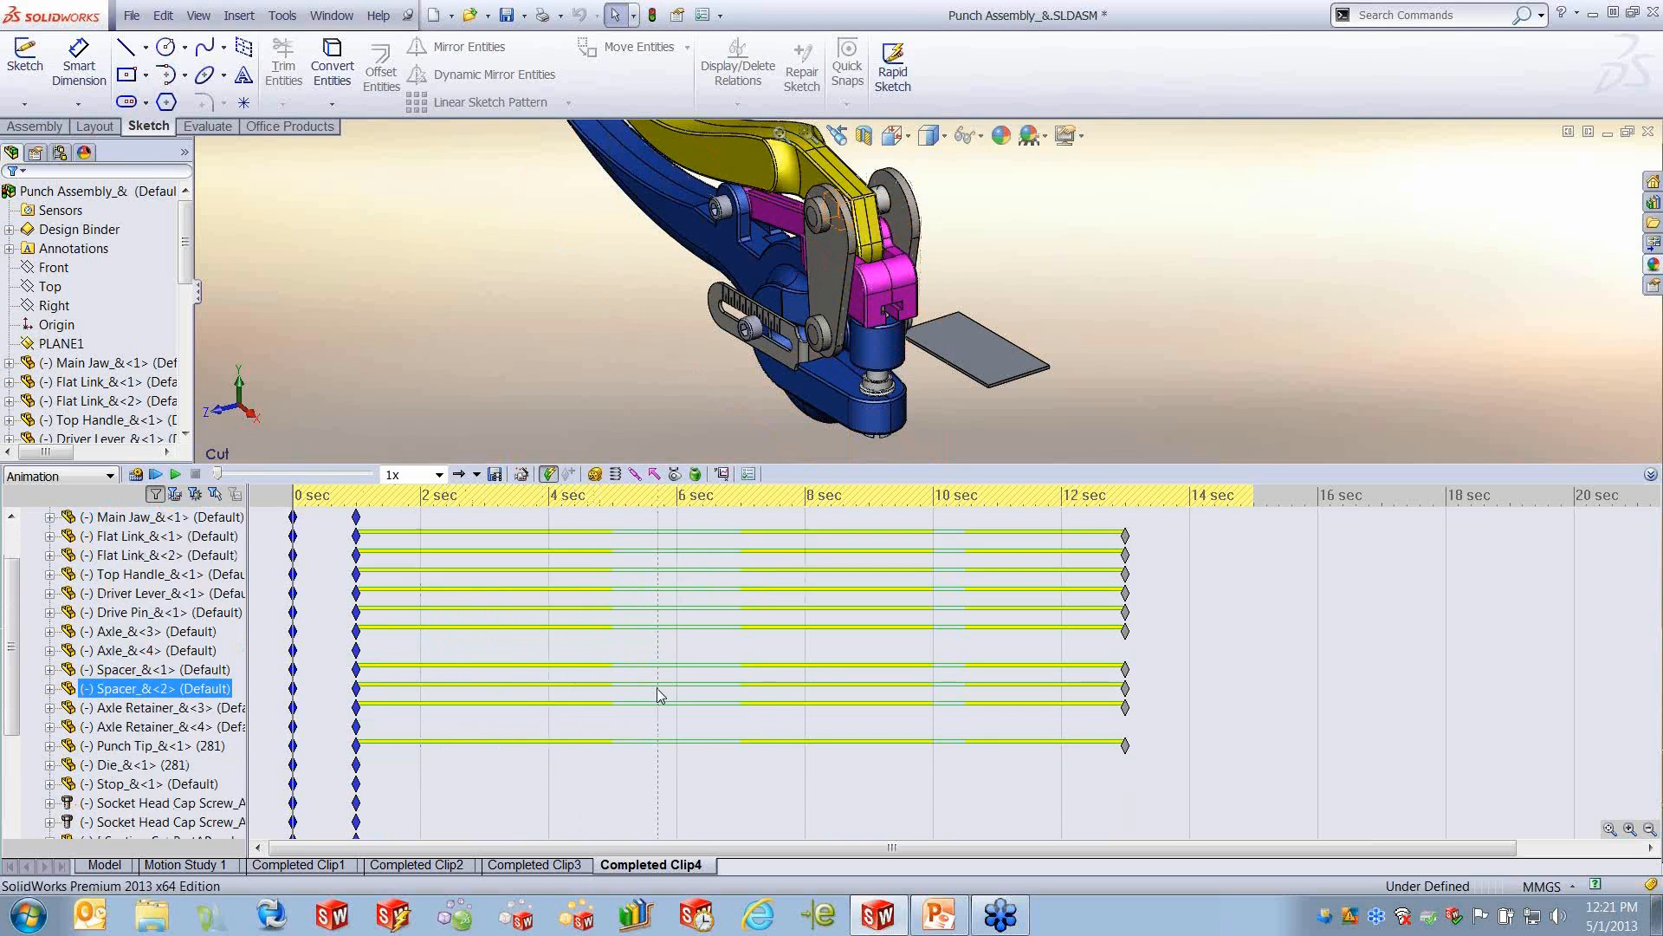
click(658, 674)
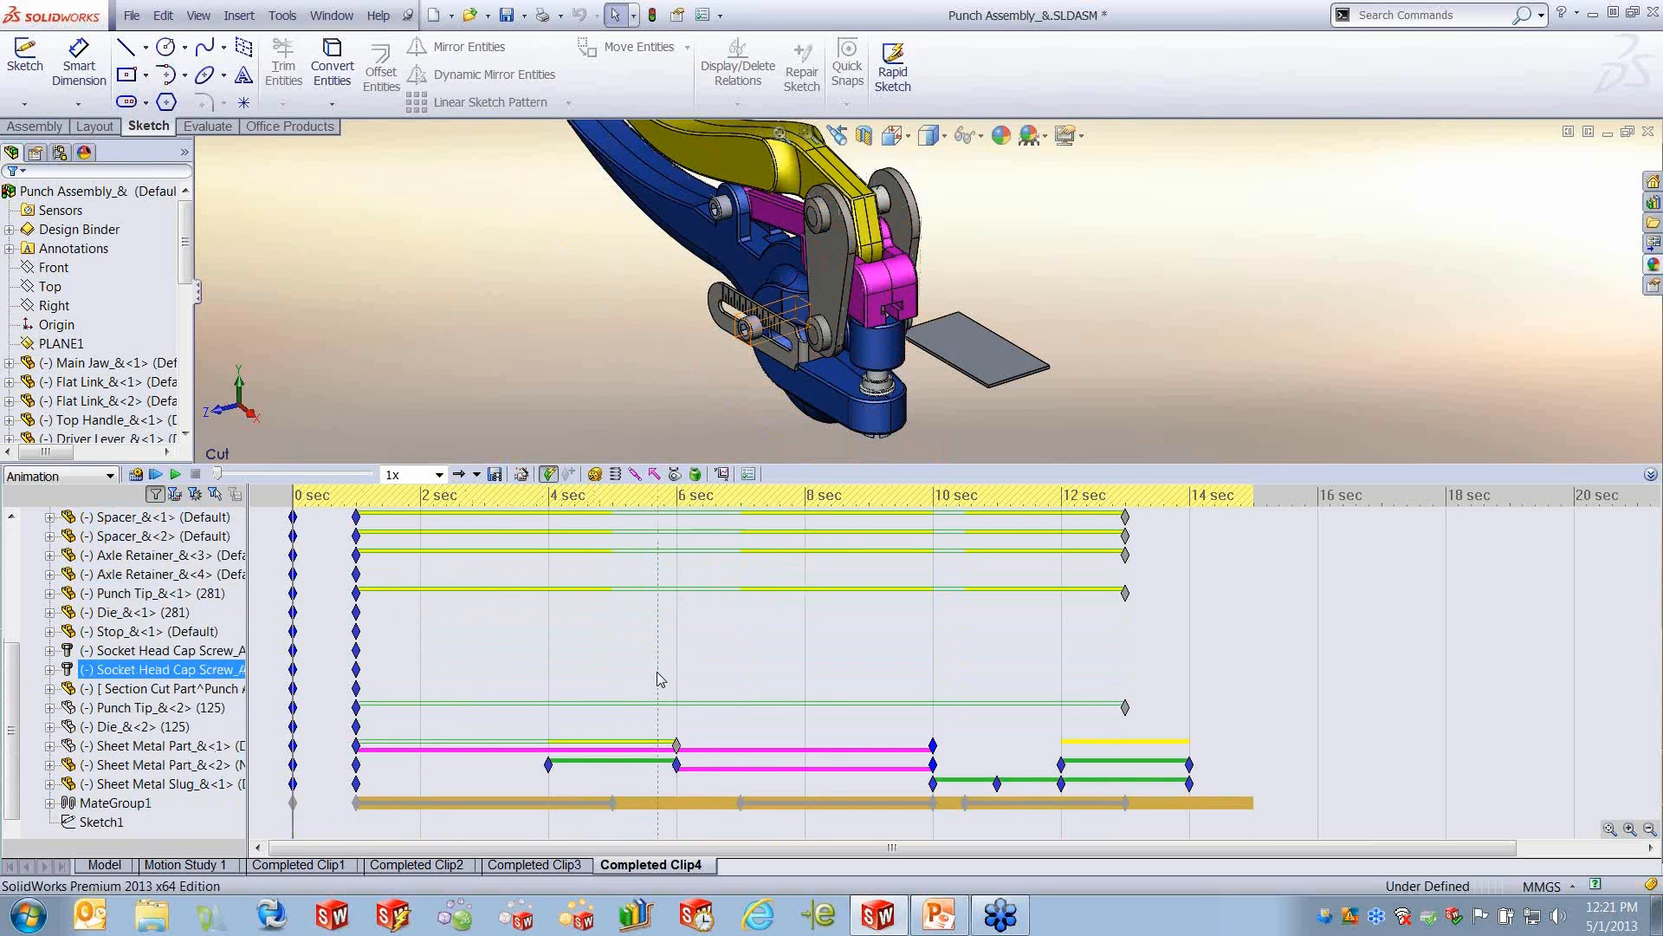
click(675, 765)
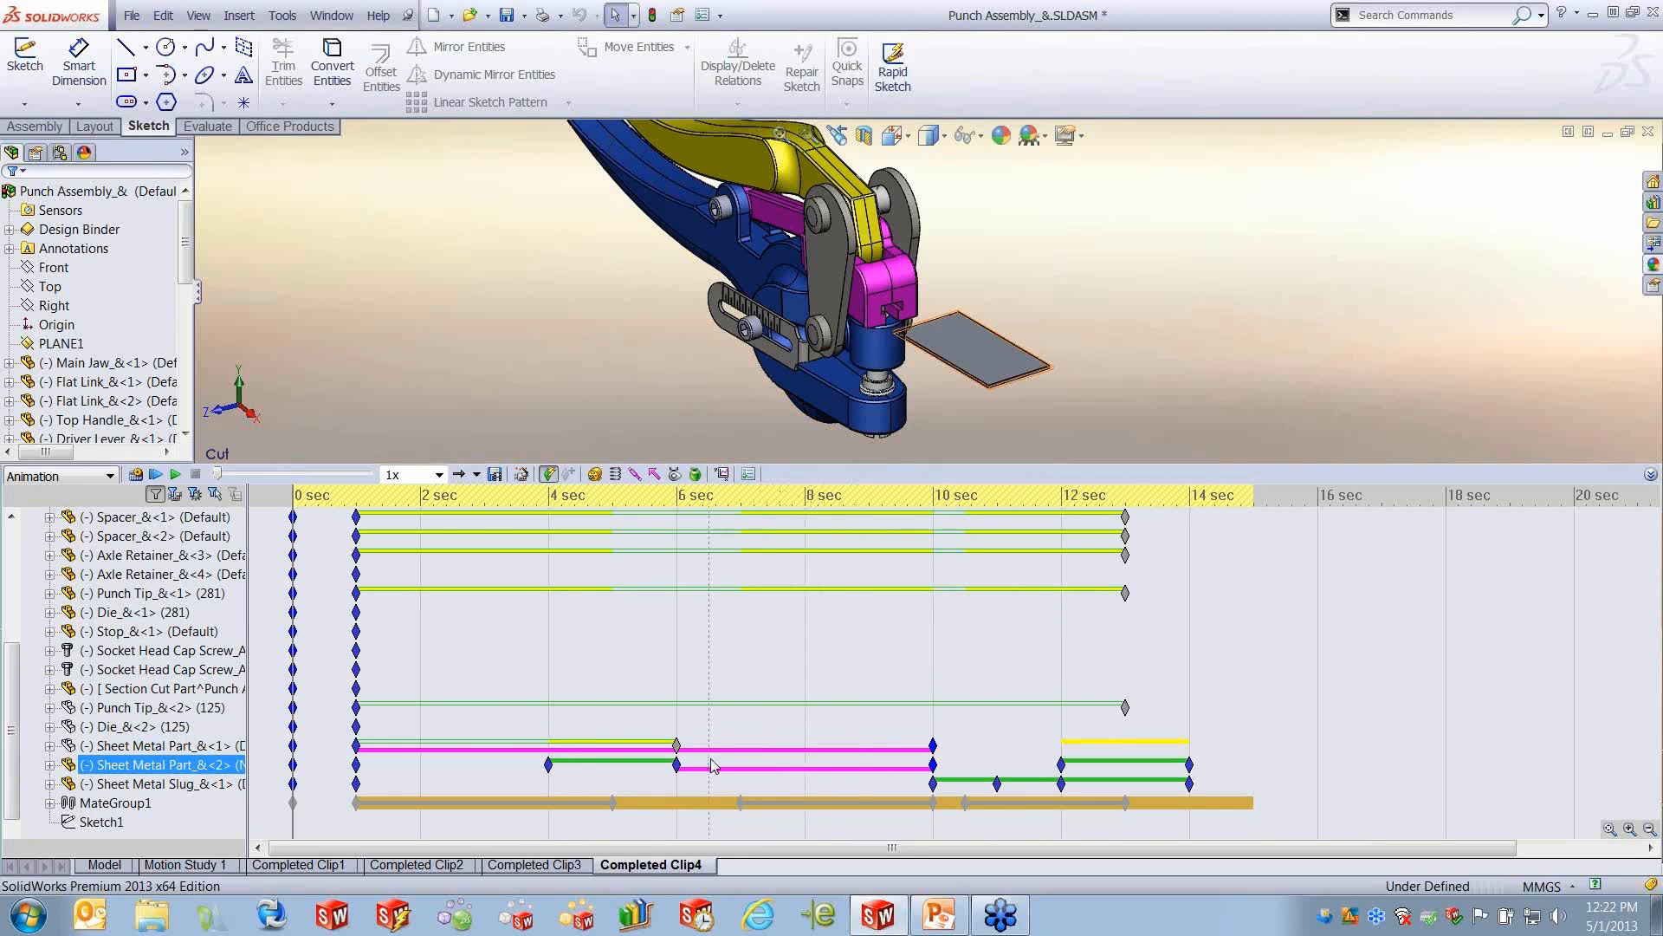
- Expand Sheet Metal Part_&<1> in the motion study tree and examine its Move and Appearance bars and keys
click(49, 745)
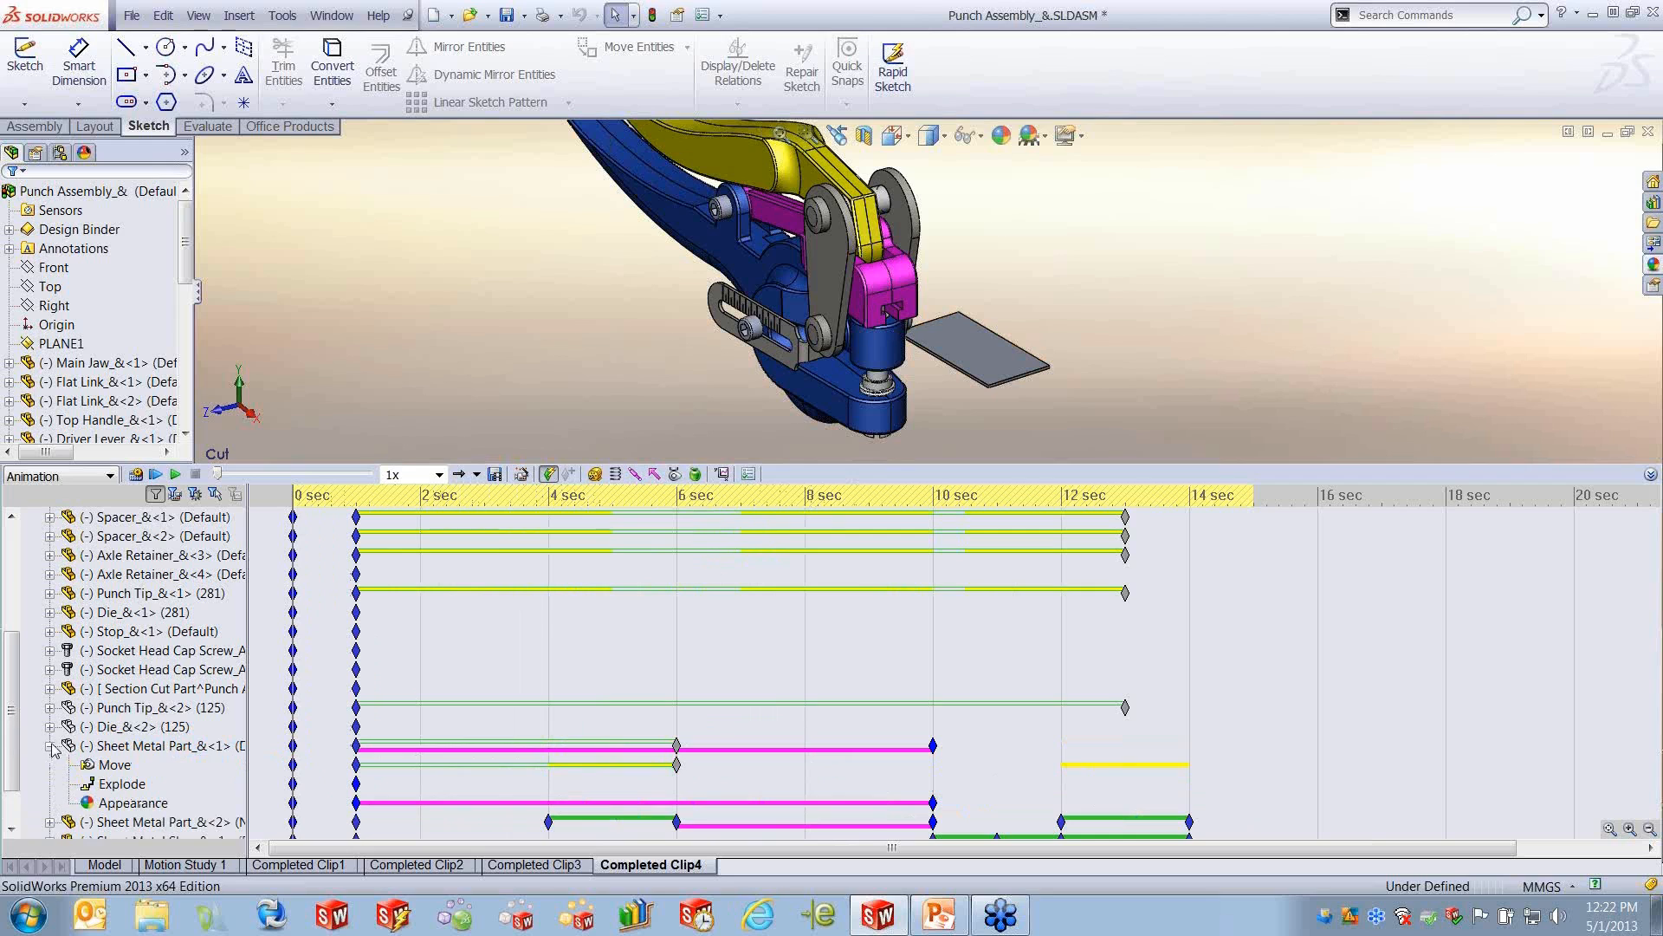
click(113, 766)
click(126, 803)
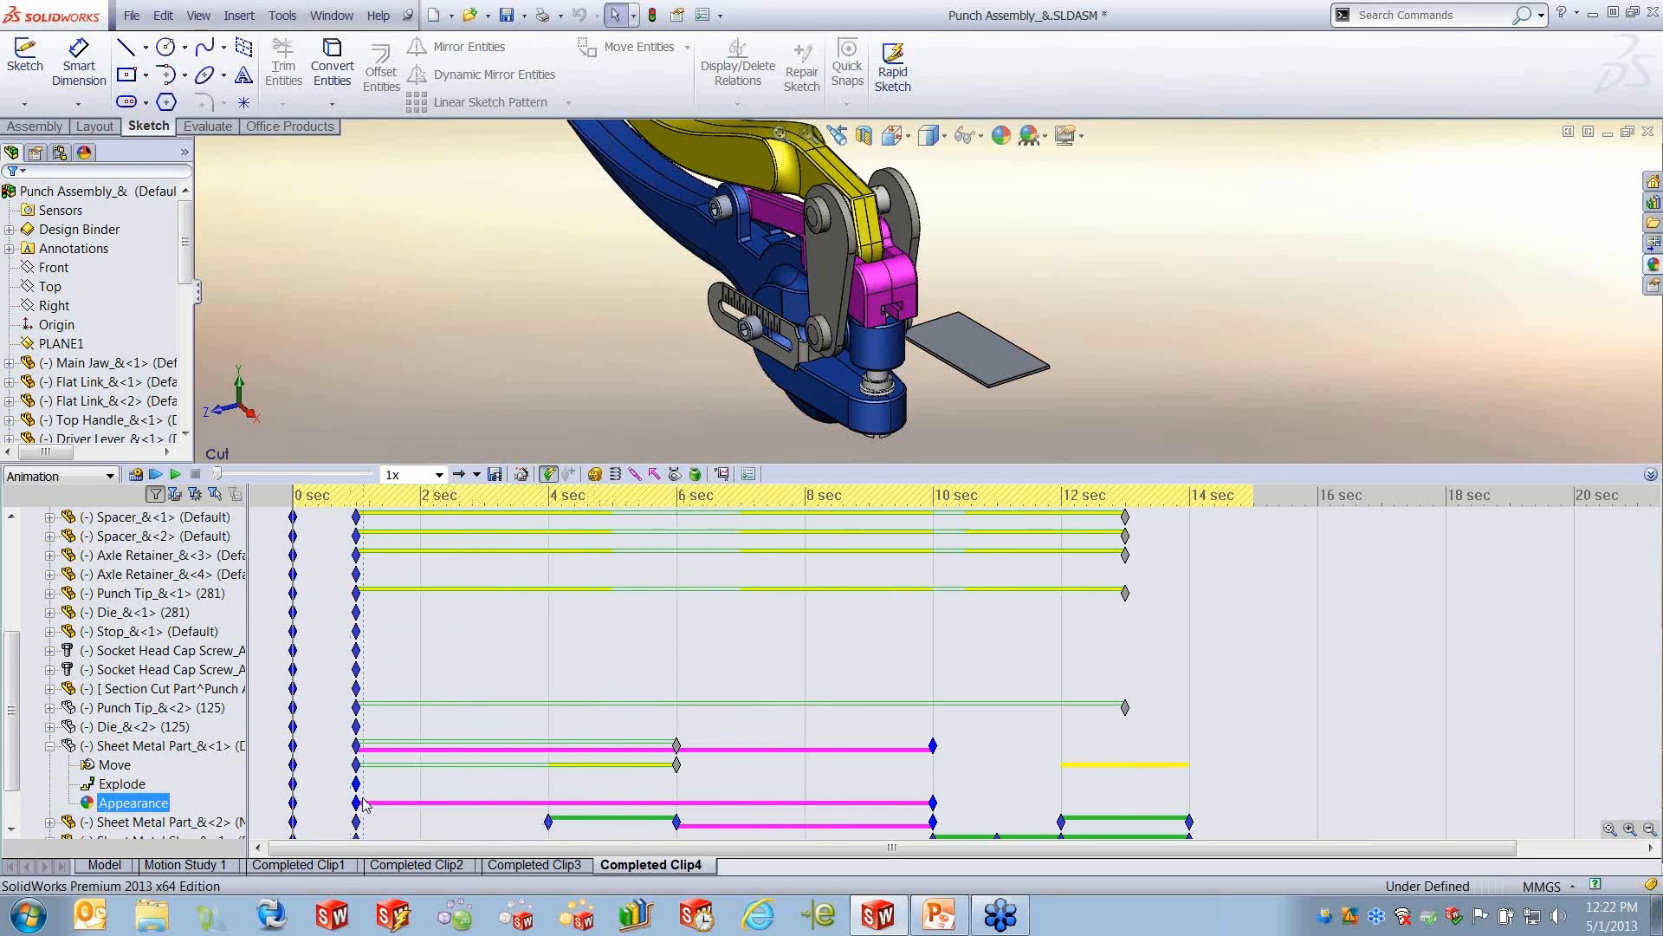
mouse_move(358, 807)
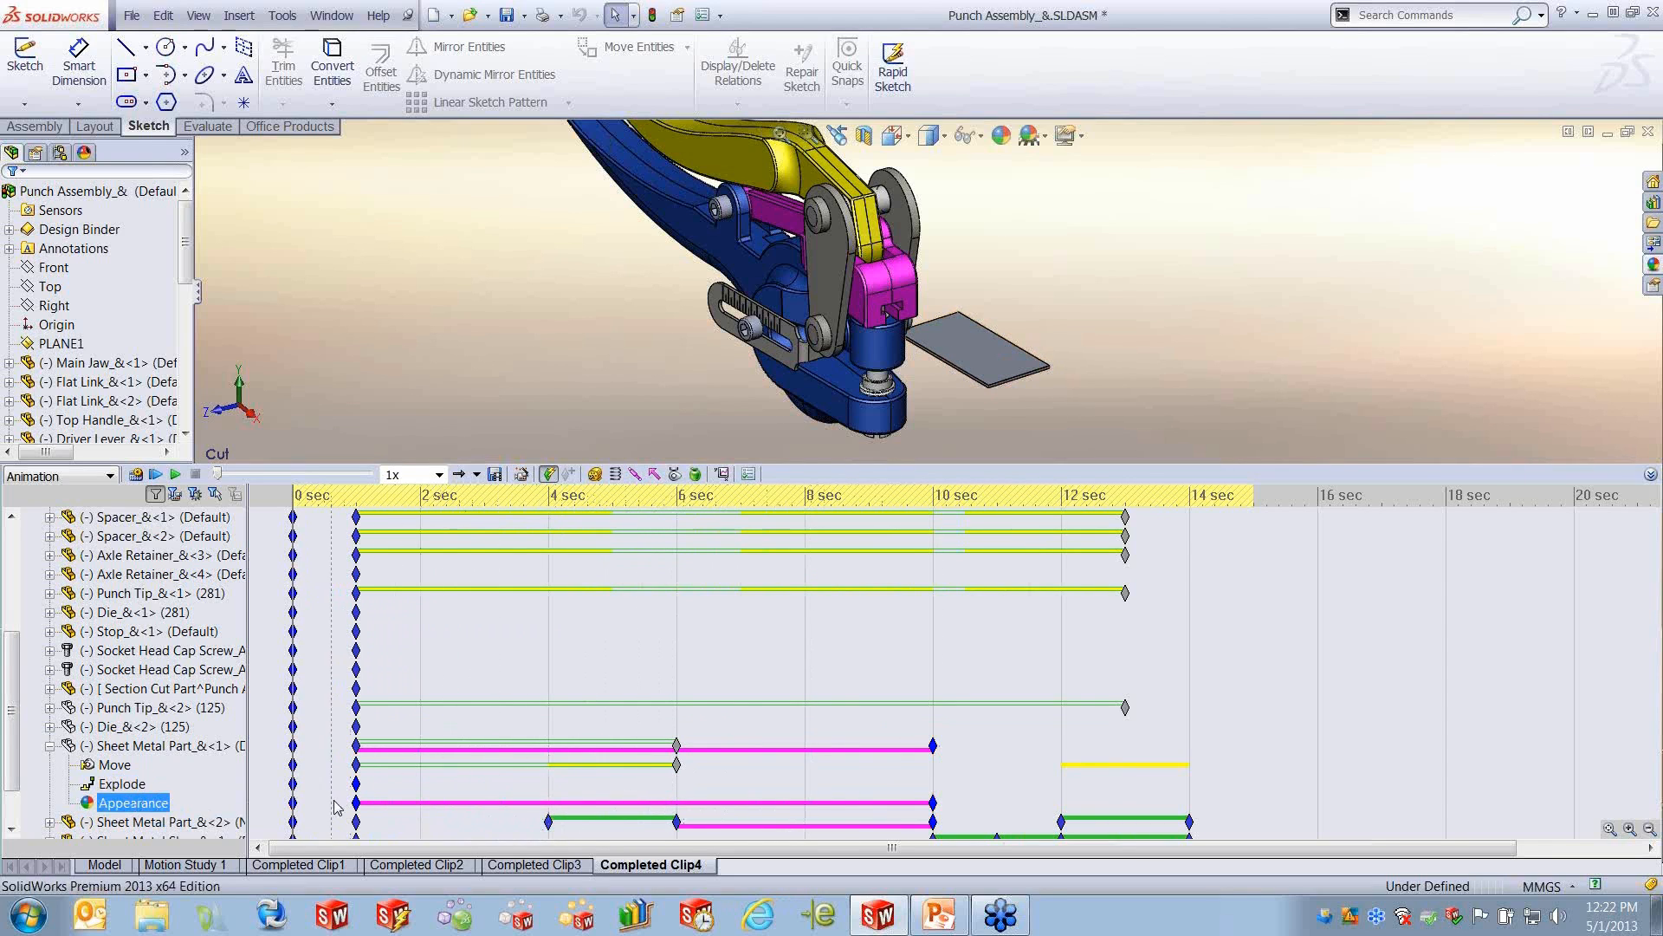
mouse_move(935, 808)
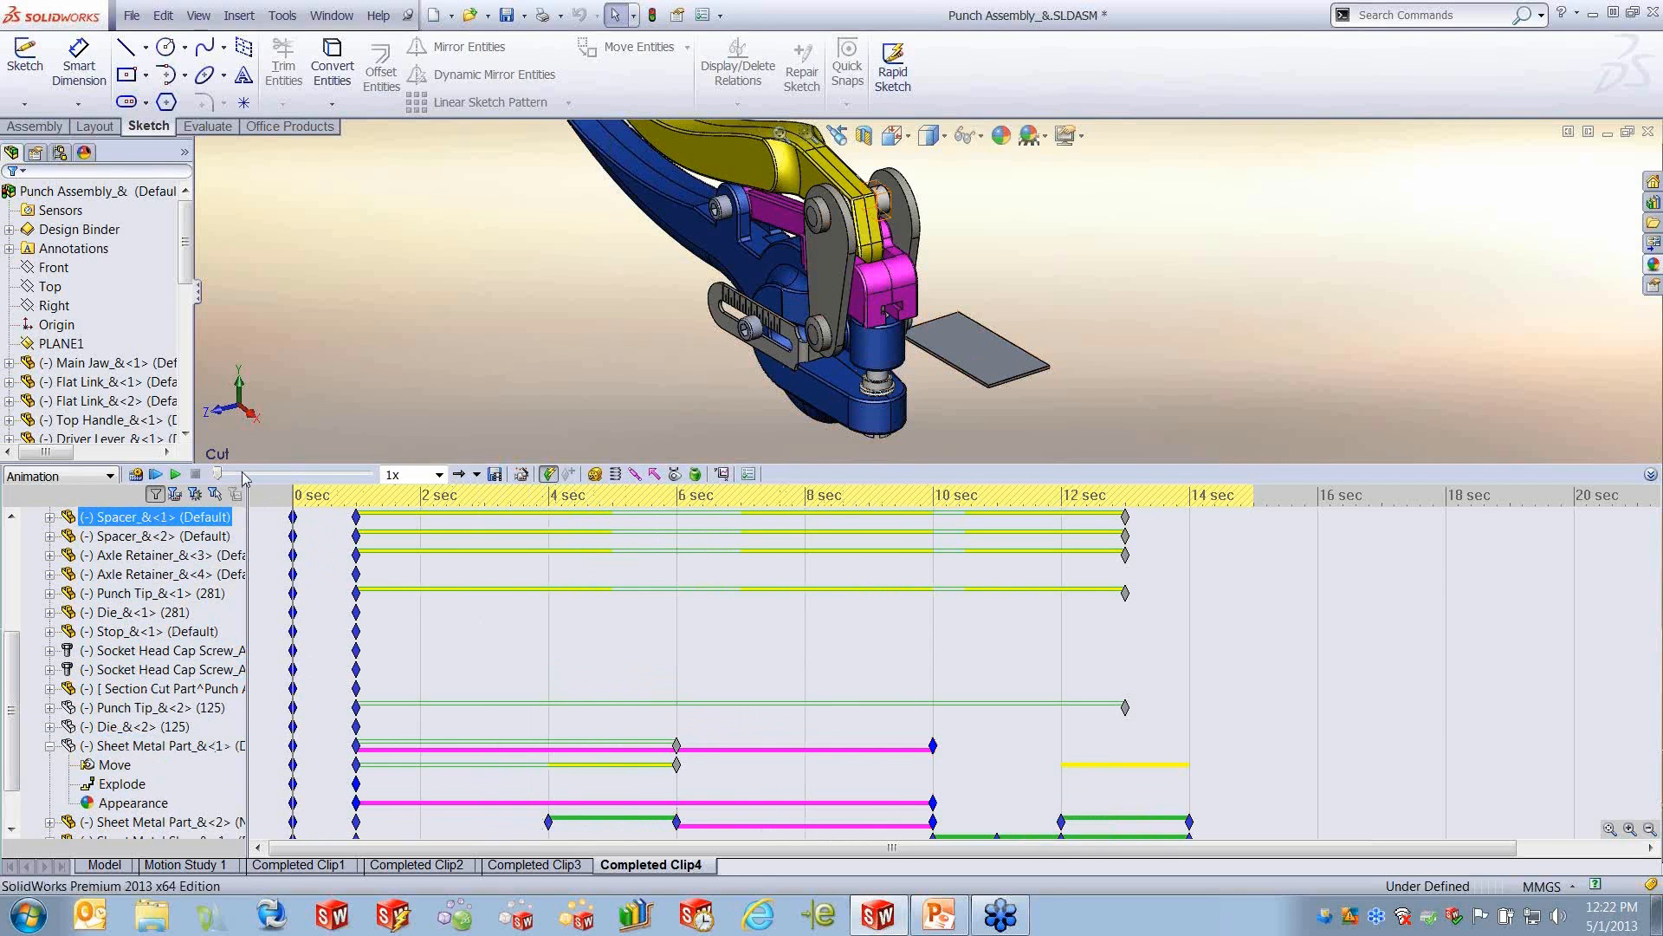
- Scrub the animation to 3 sec and bring the time bar back to 1 sec to preview the punch's motion
drag(216, 474, 265, 475)
click(250, 475)
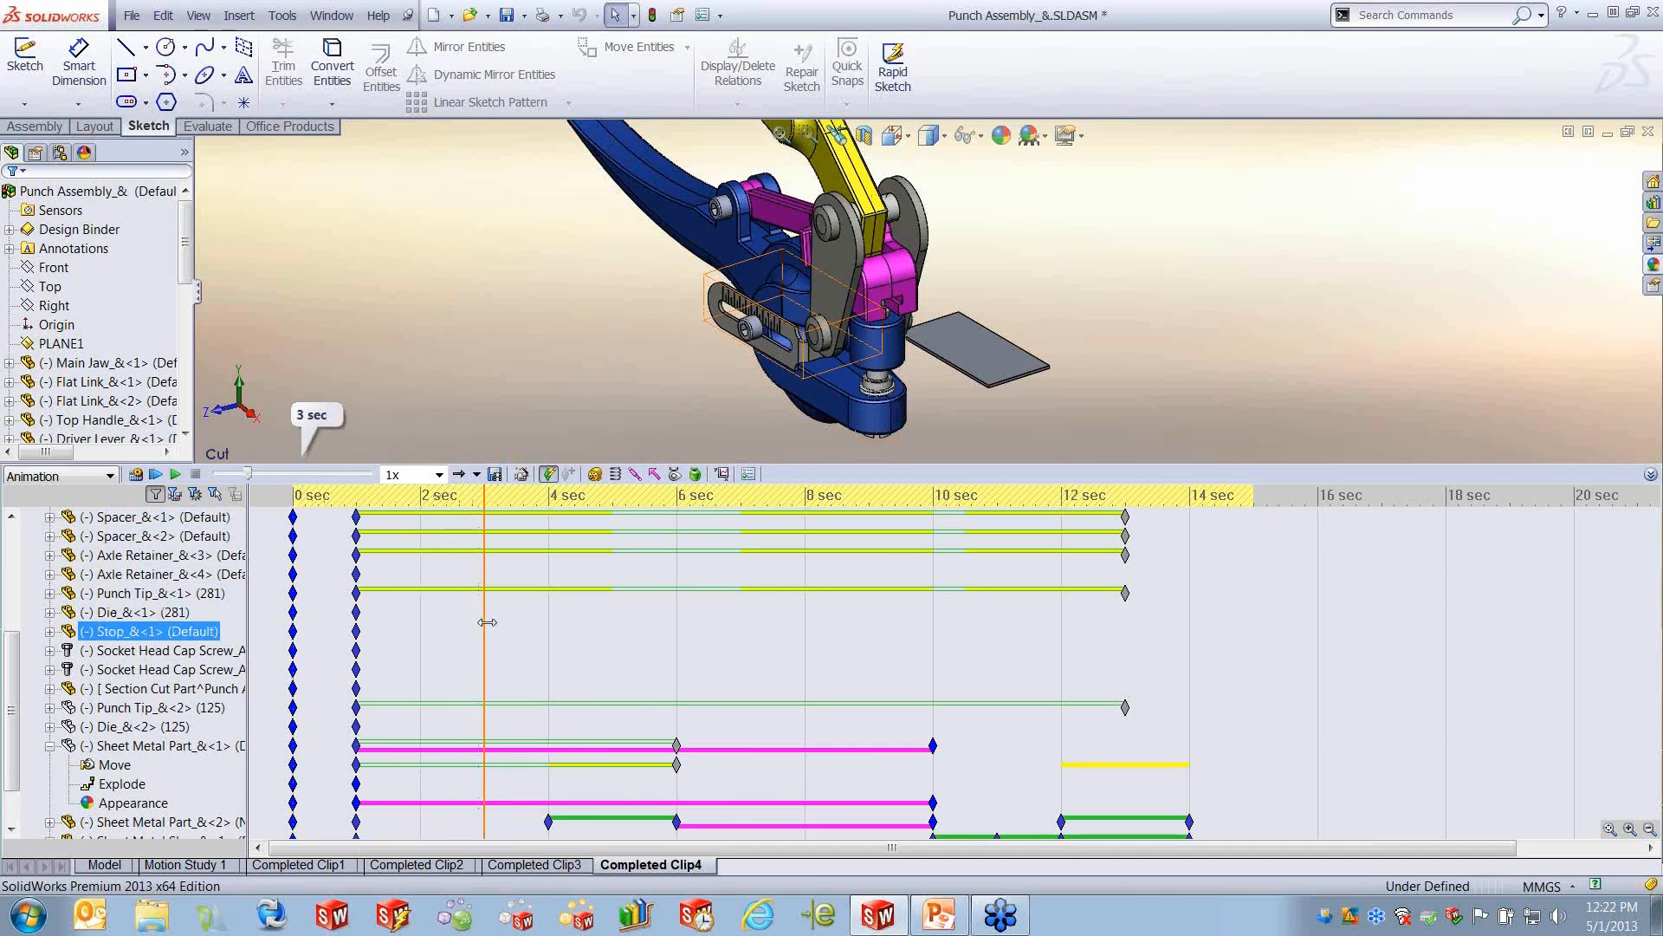
drag(483, 627, 356, 621)
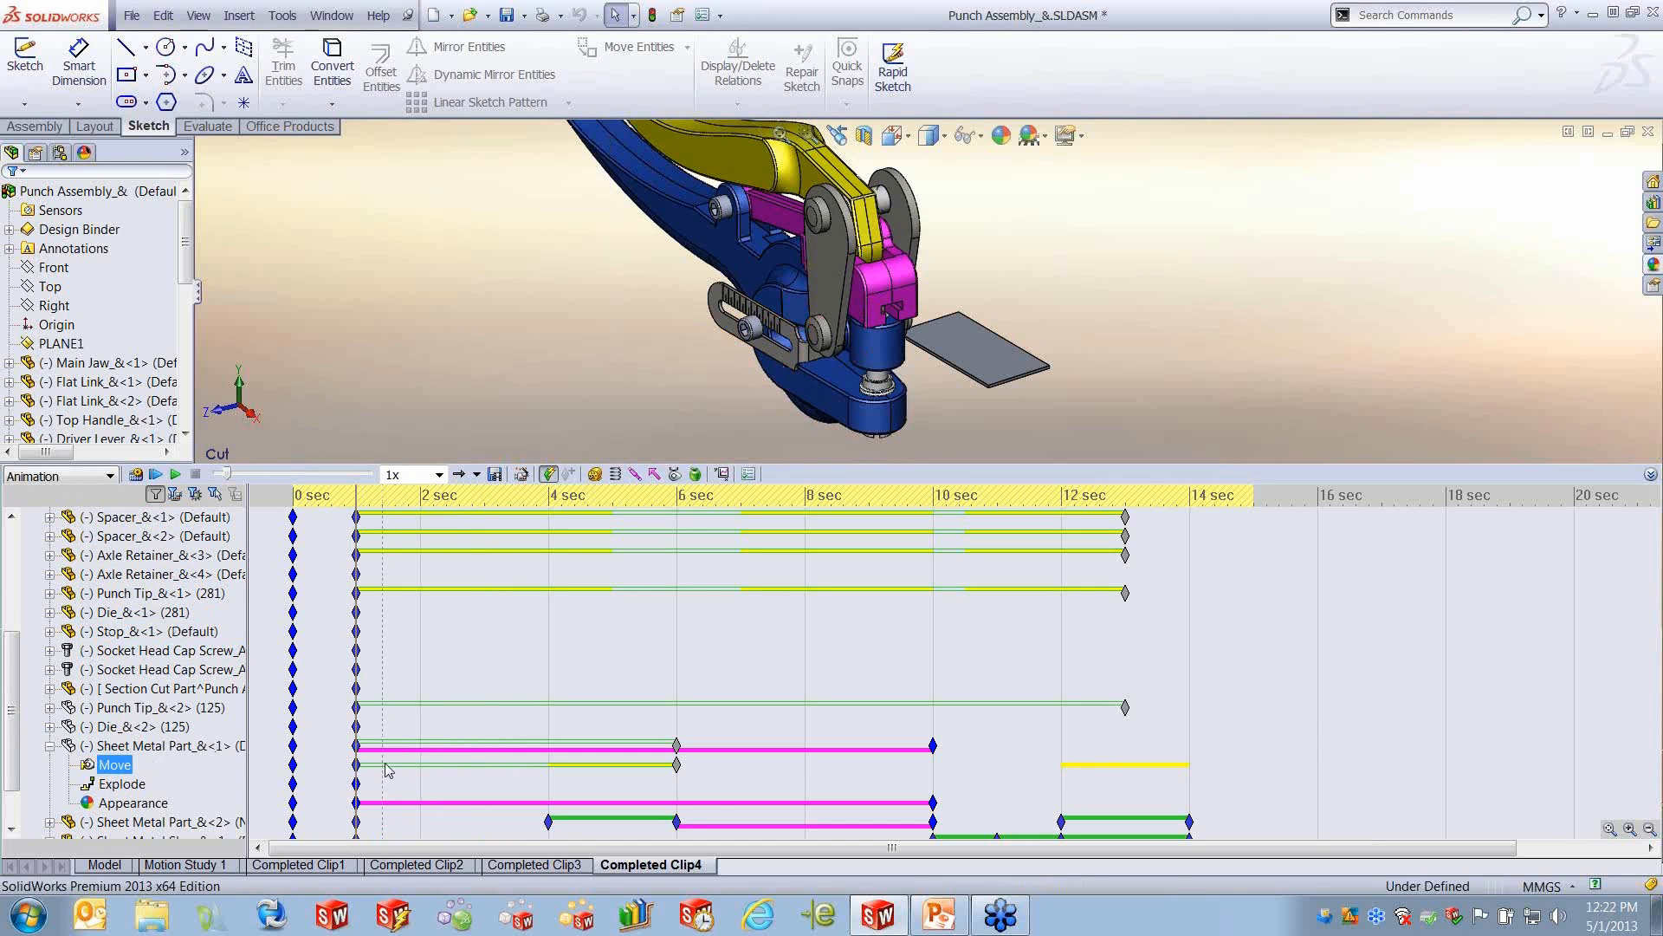
mouse_move(359, 751)
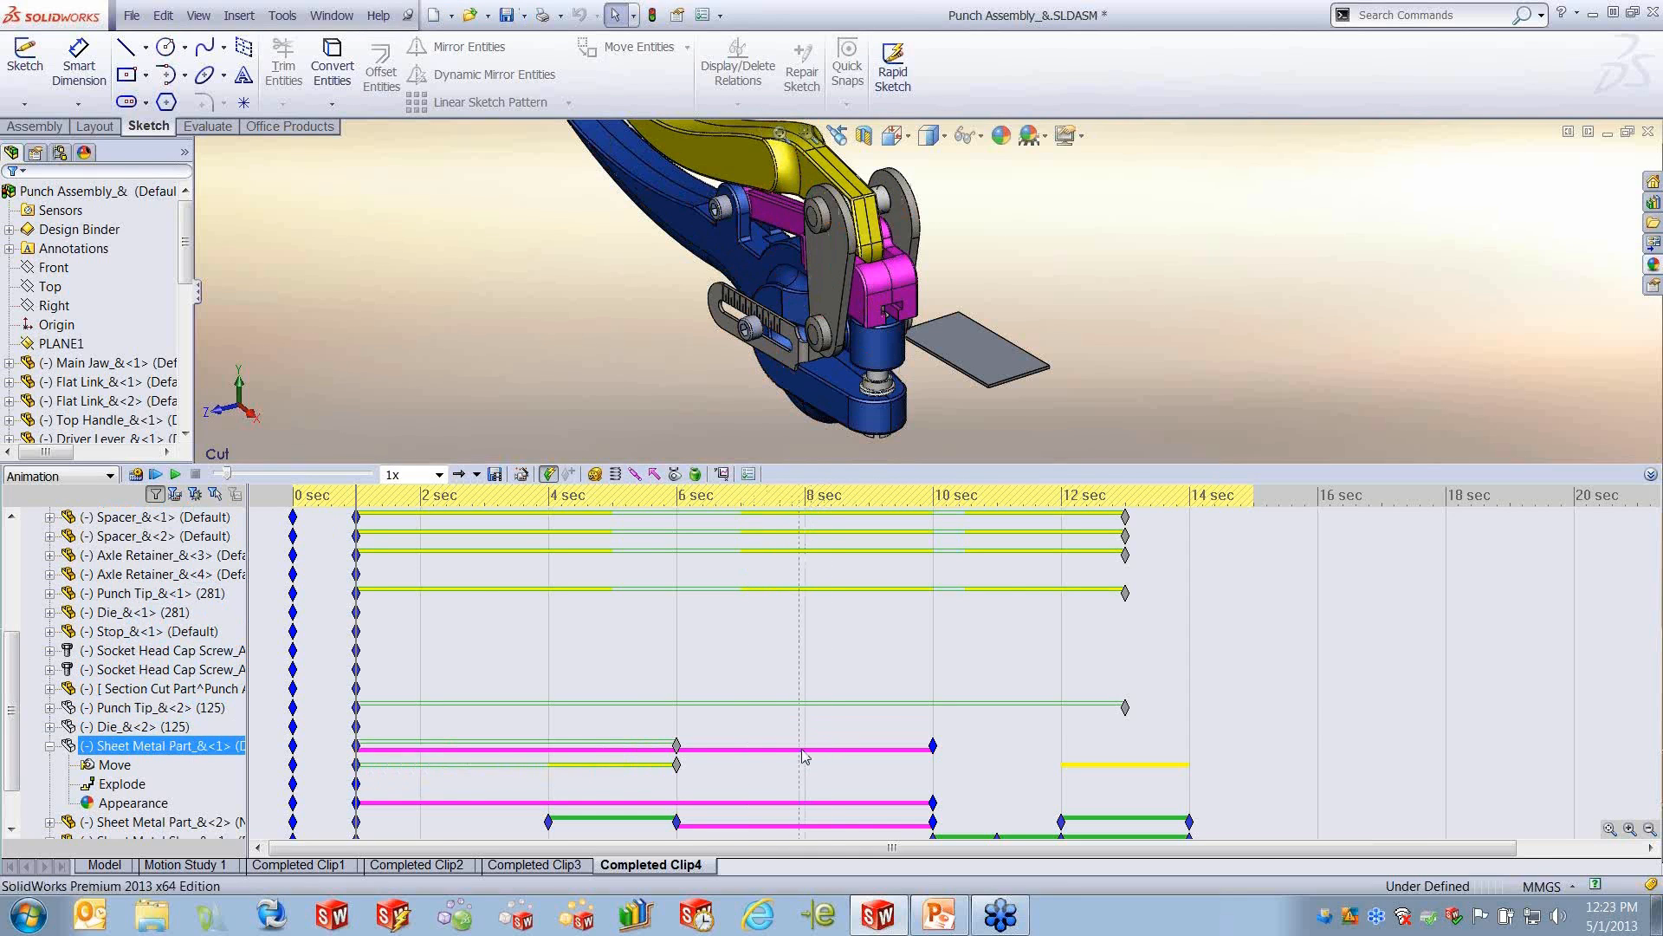
- Switch to PowerPoint and start the slide show from slide 13, the legend of timeline bars and key points
click(939, 914)
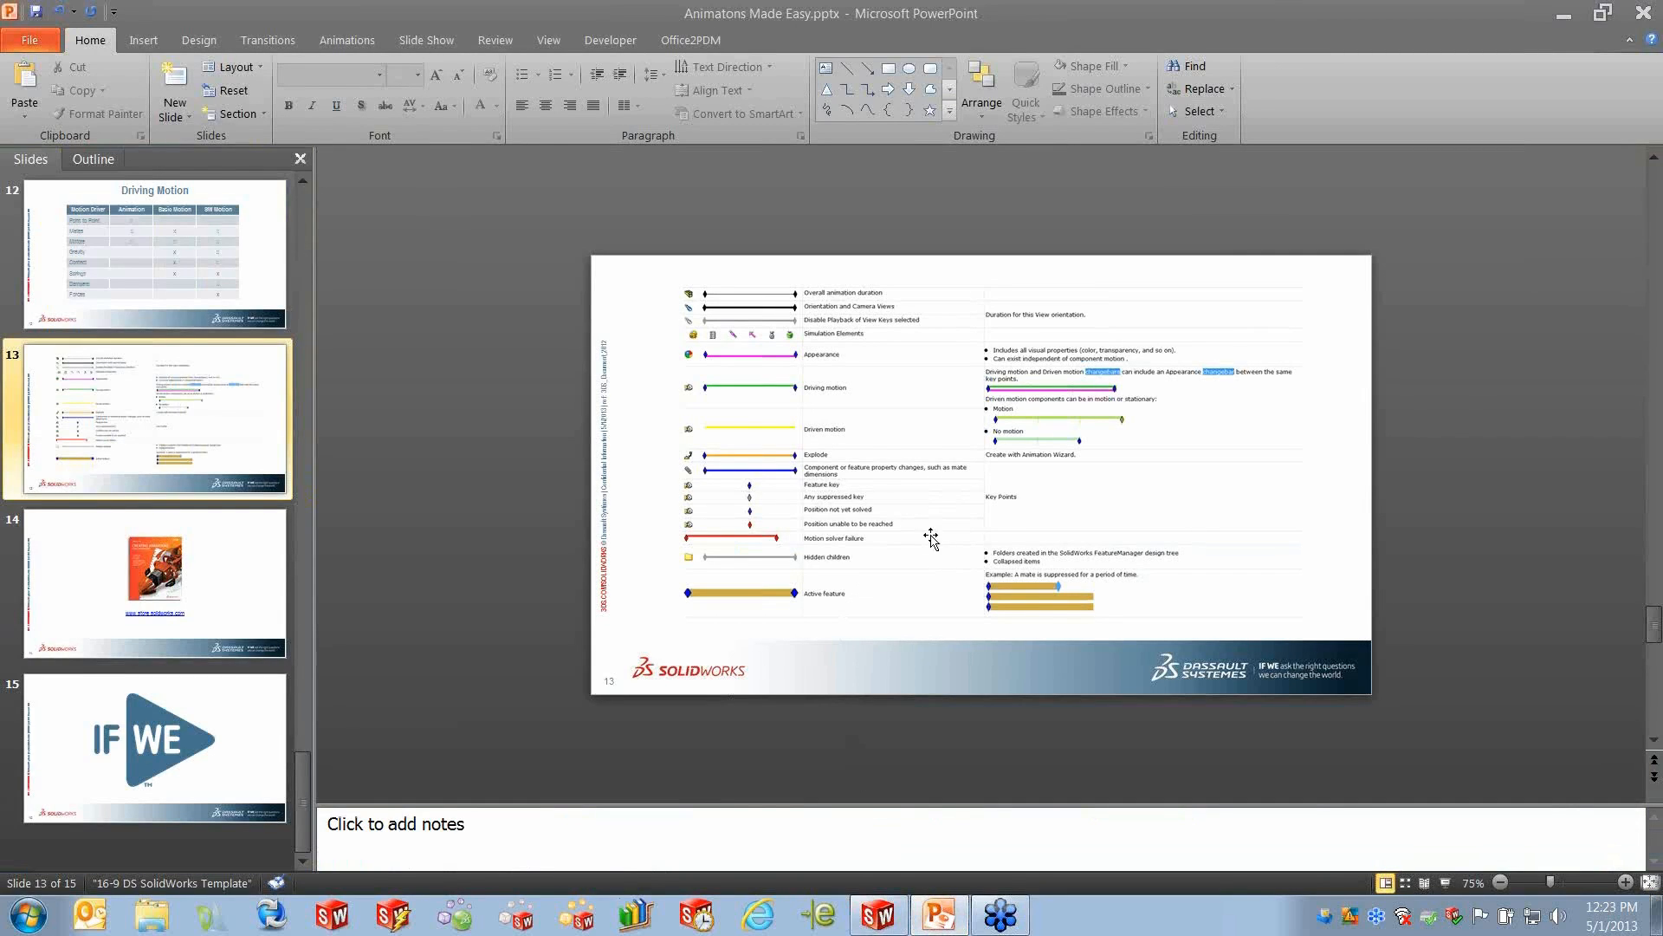
click(426, 39)
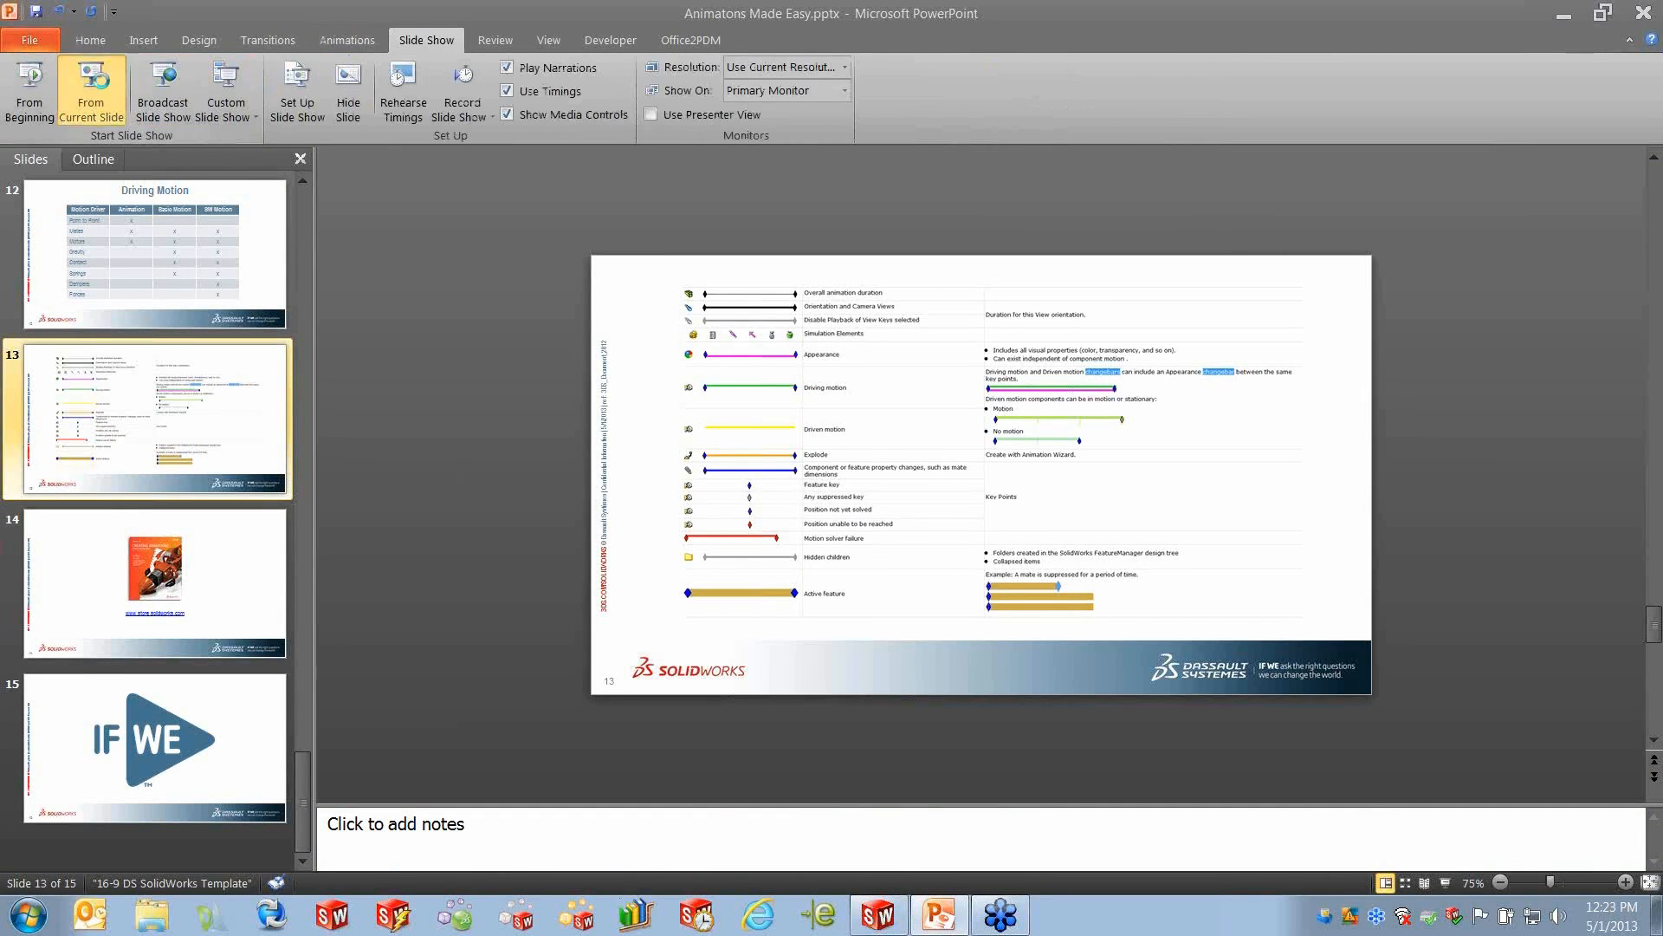
click(95, 87)
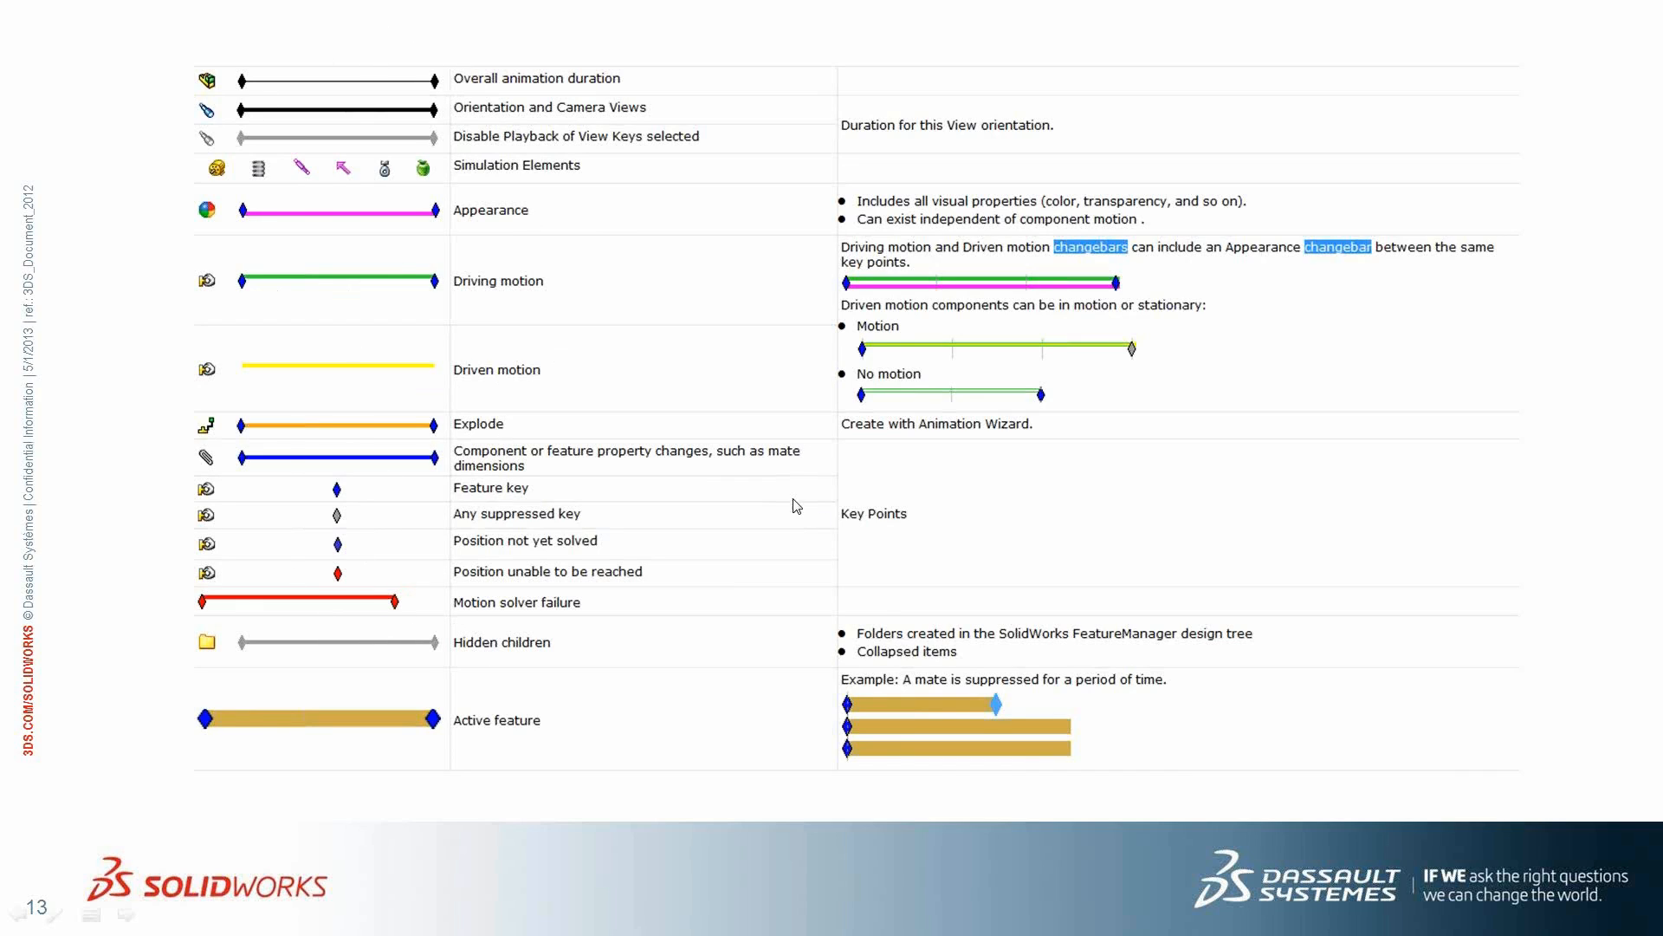
- End the slide show, switch back to SolidWorks and show the duplicate and new-study options of the Completed Clip4 study
key(Escape)
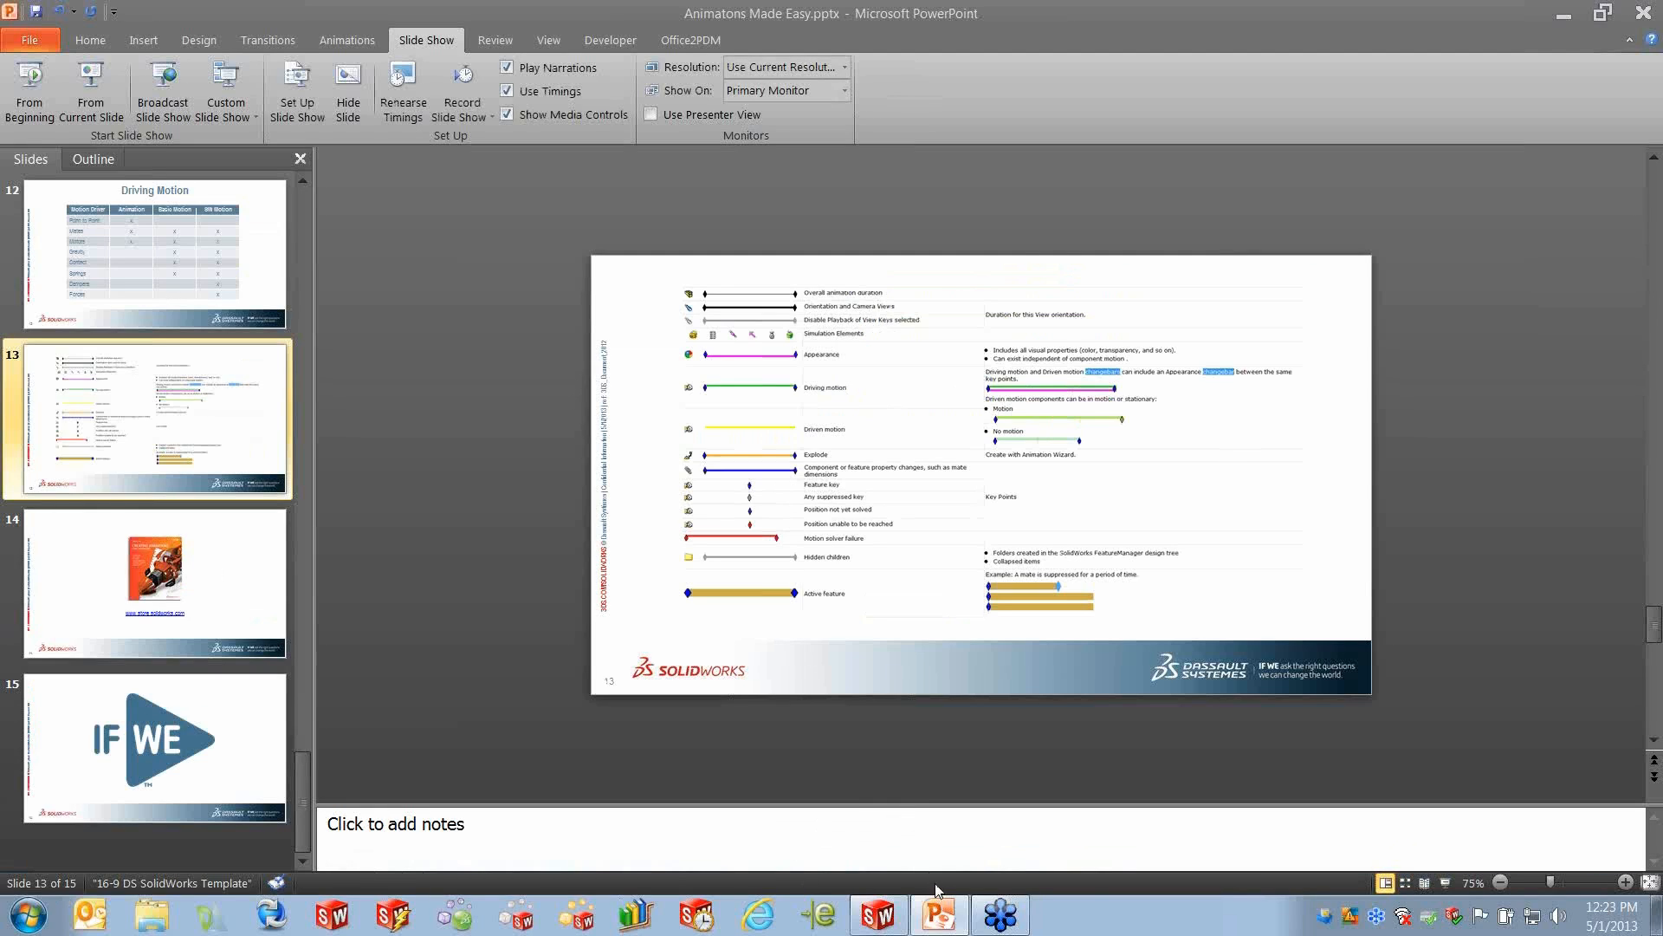
click(878, 915)
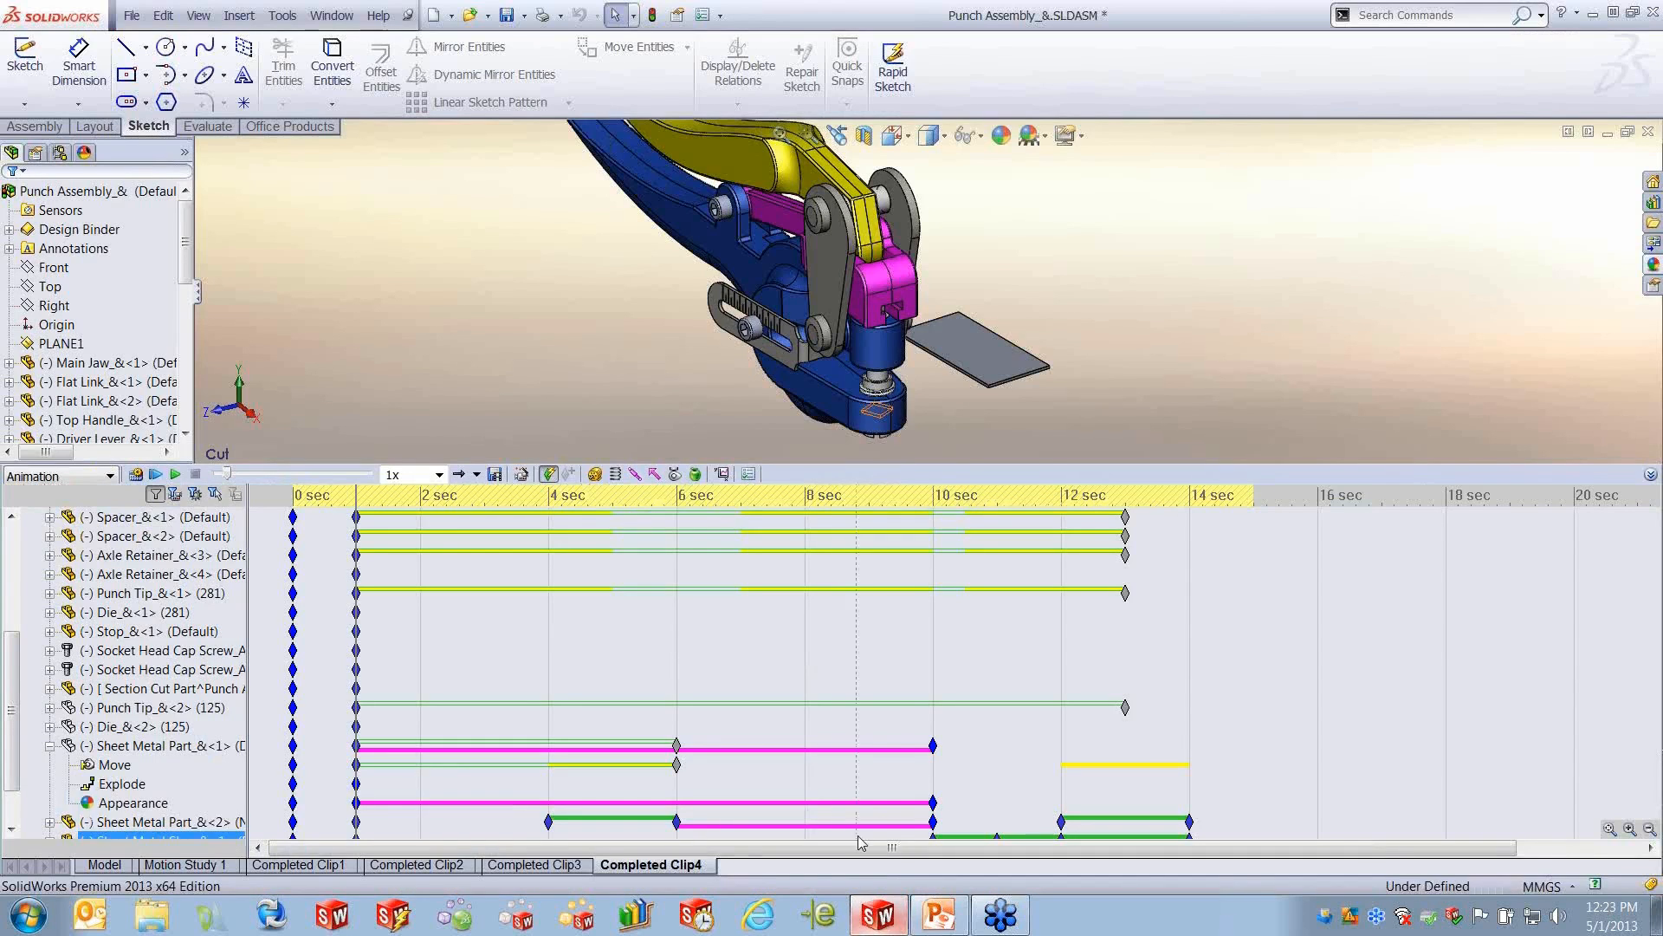
click(888, 667)
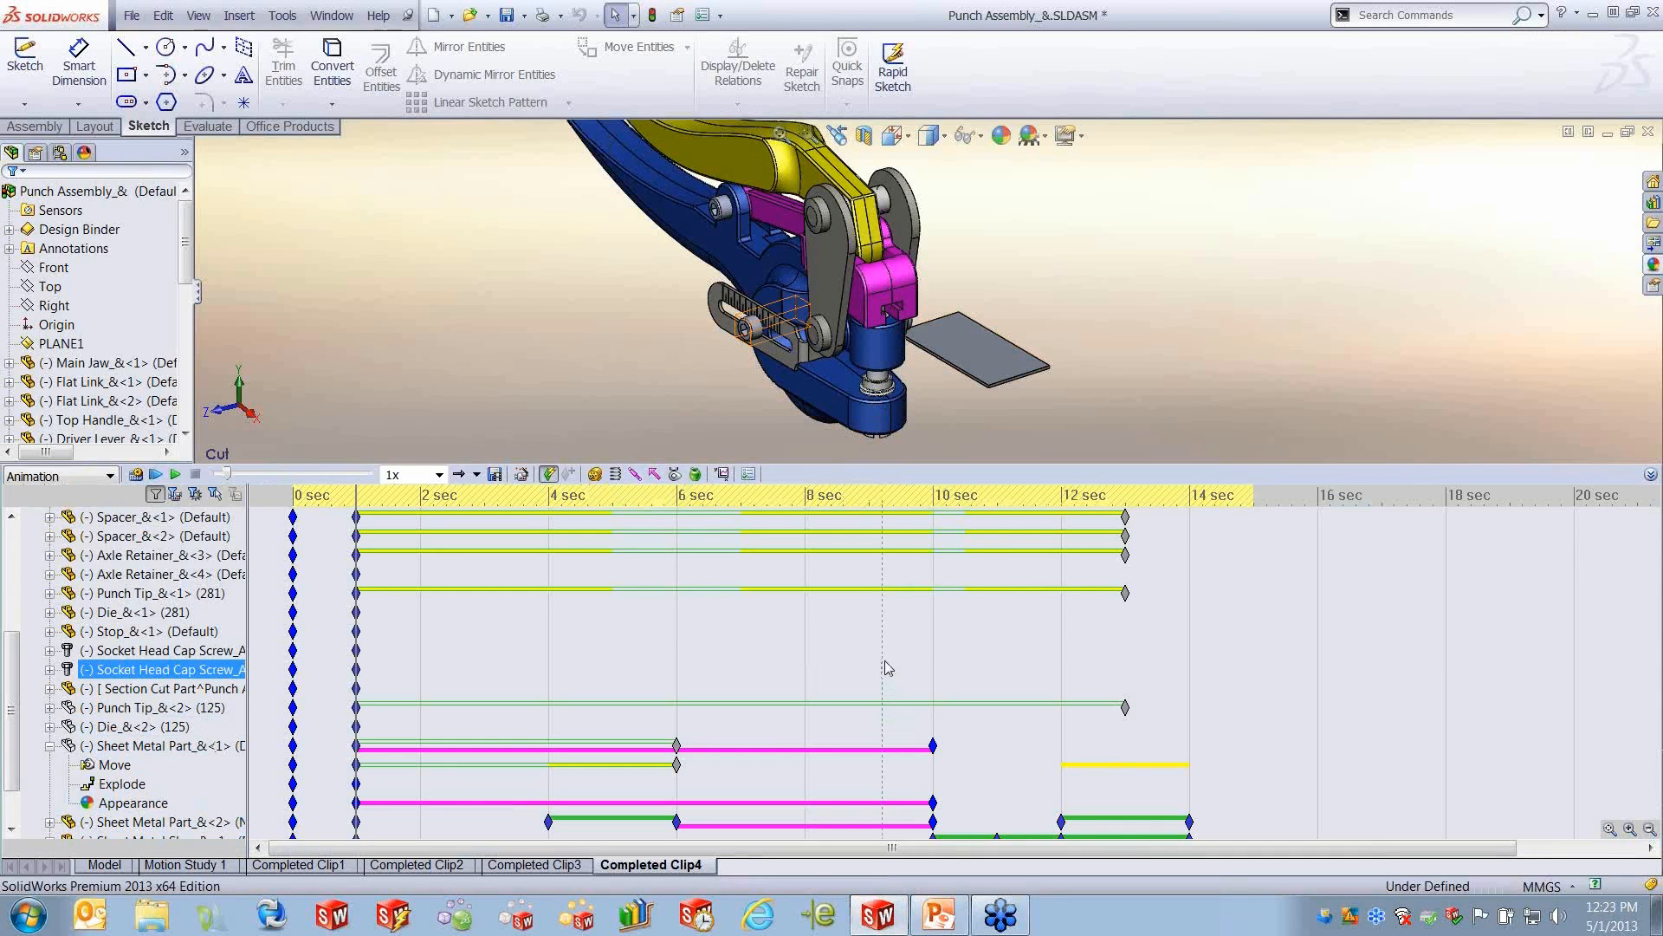
right_click(637, 867)
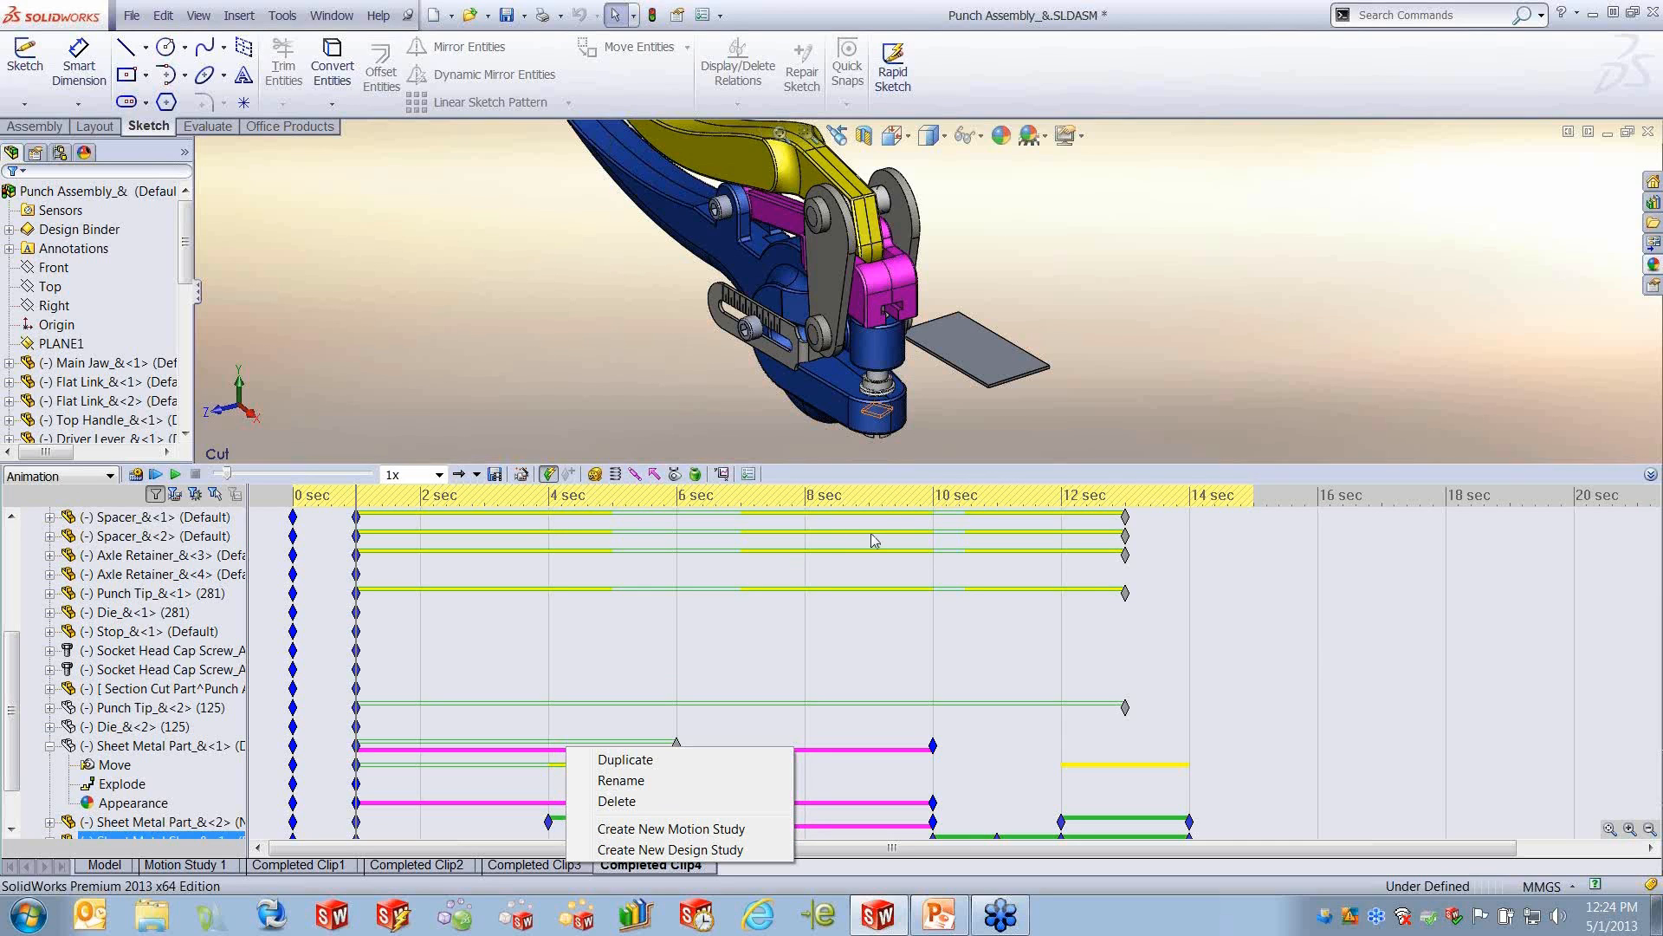
- Close the punch assembly without saving and open the recent document Dart Gun Explode.SLDASM
click(1647, 131)
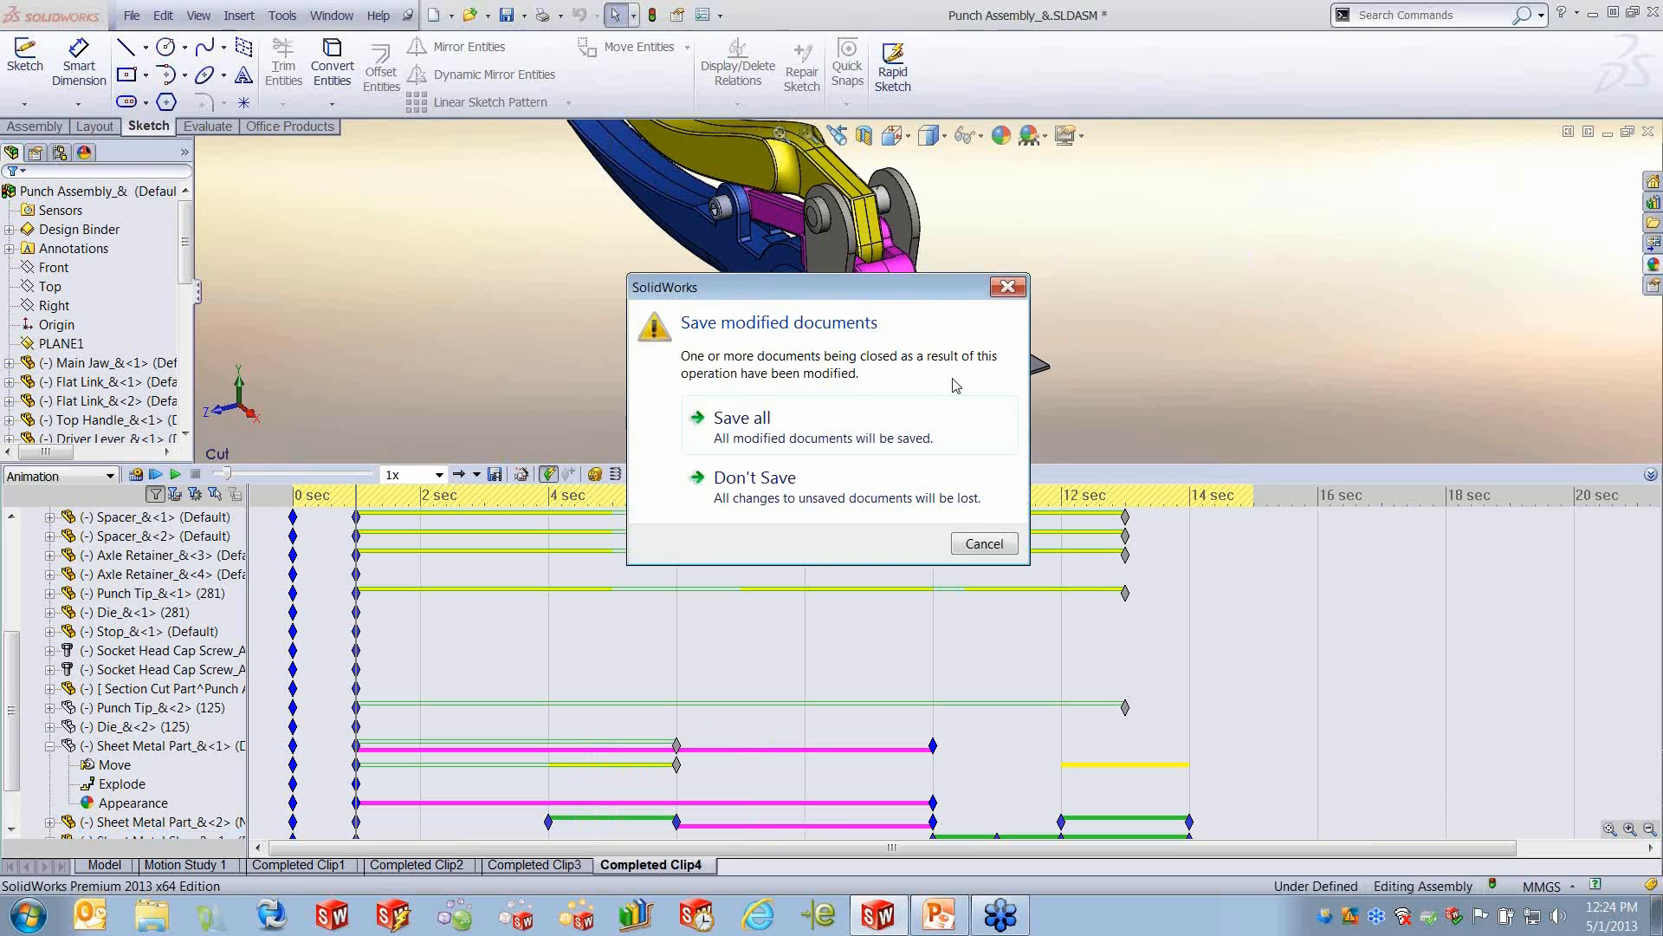
click(764, 492)
click(131, 14)
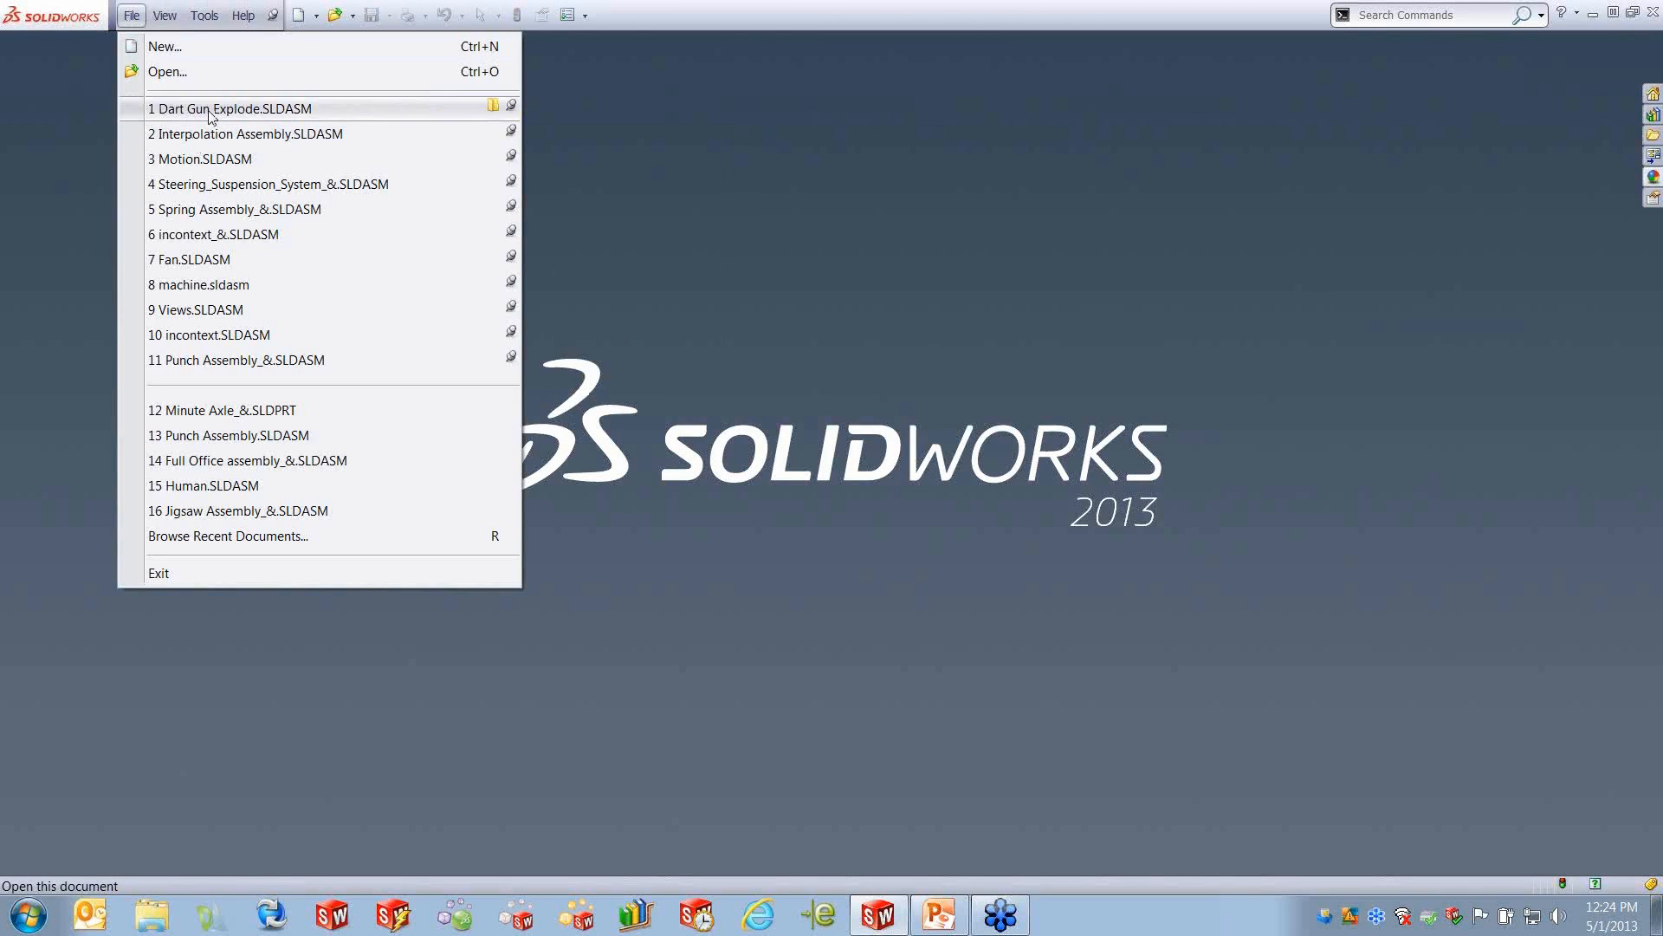
click(207, 110)
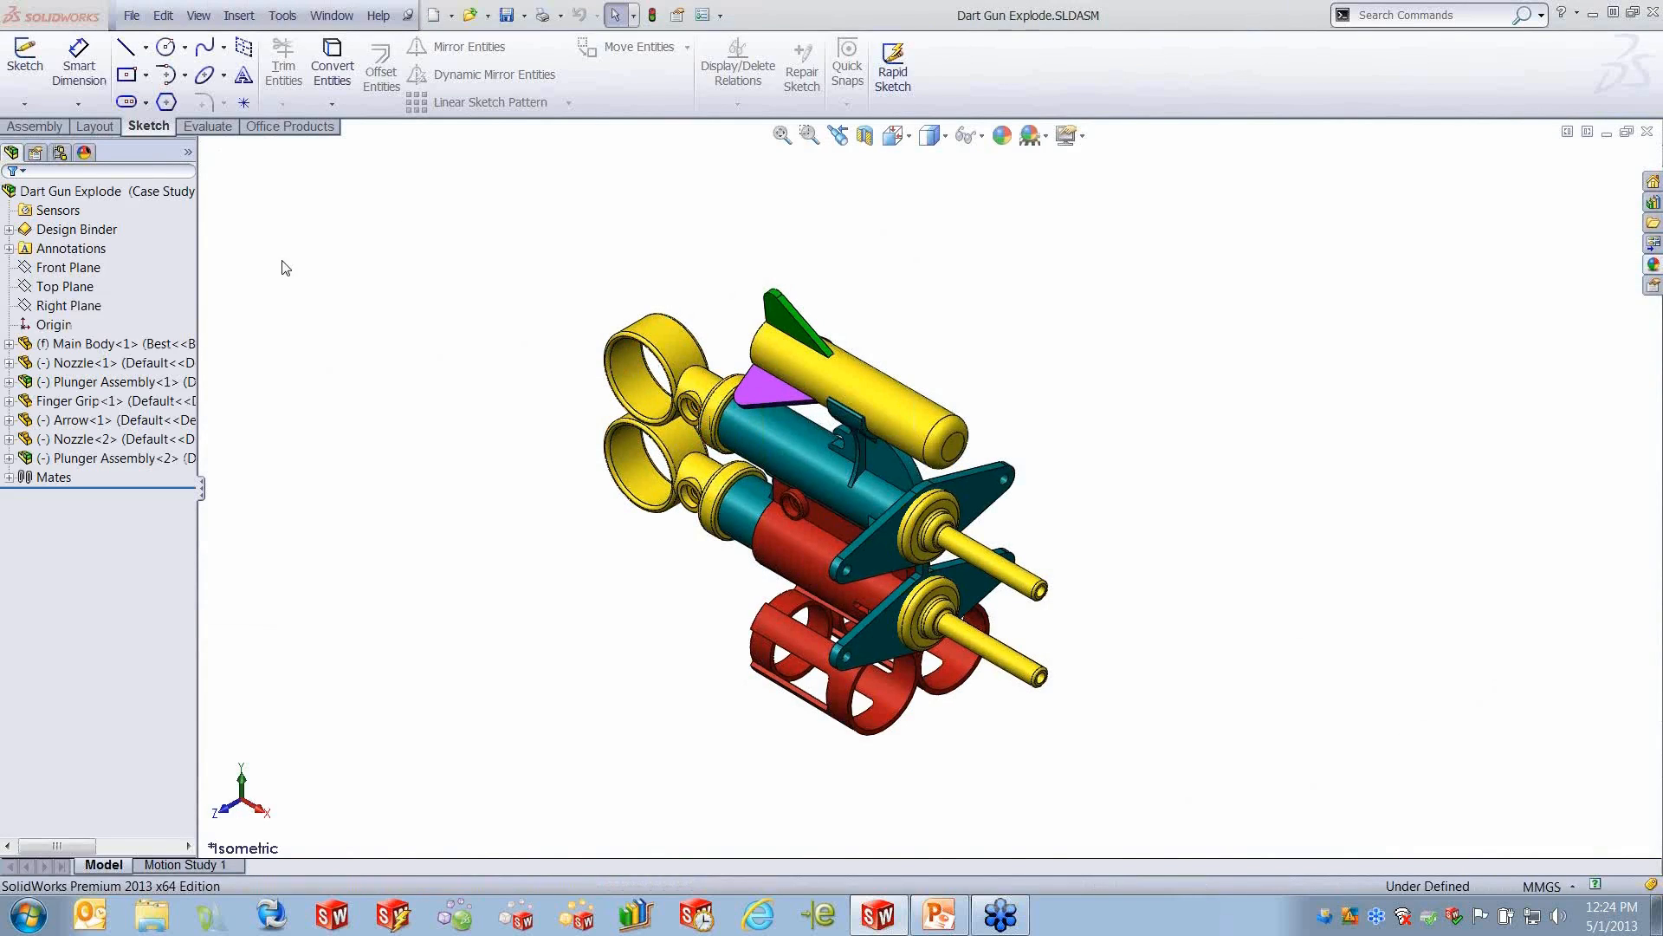
- Start a new exploded view in the Case Study configuration and explode the arrow about 29 mm upward
click(66, 153)
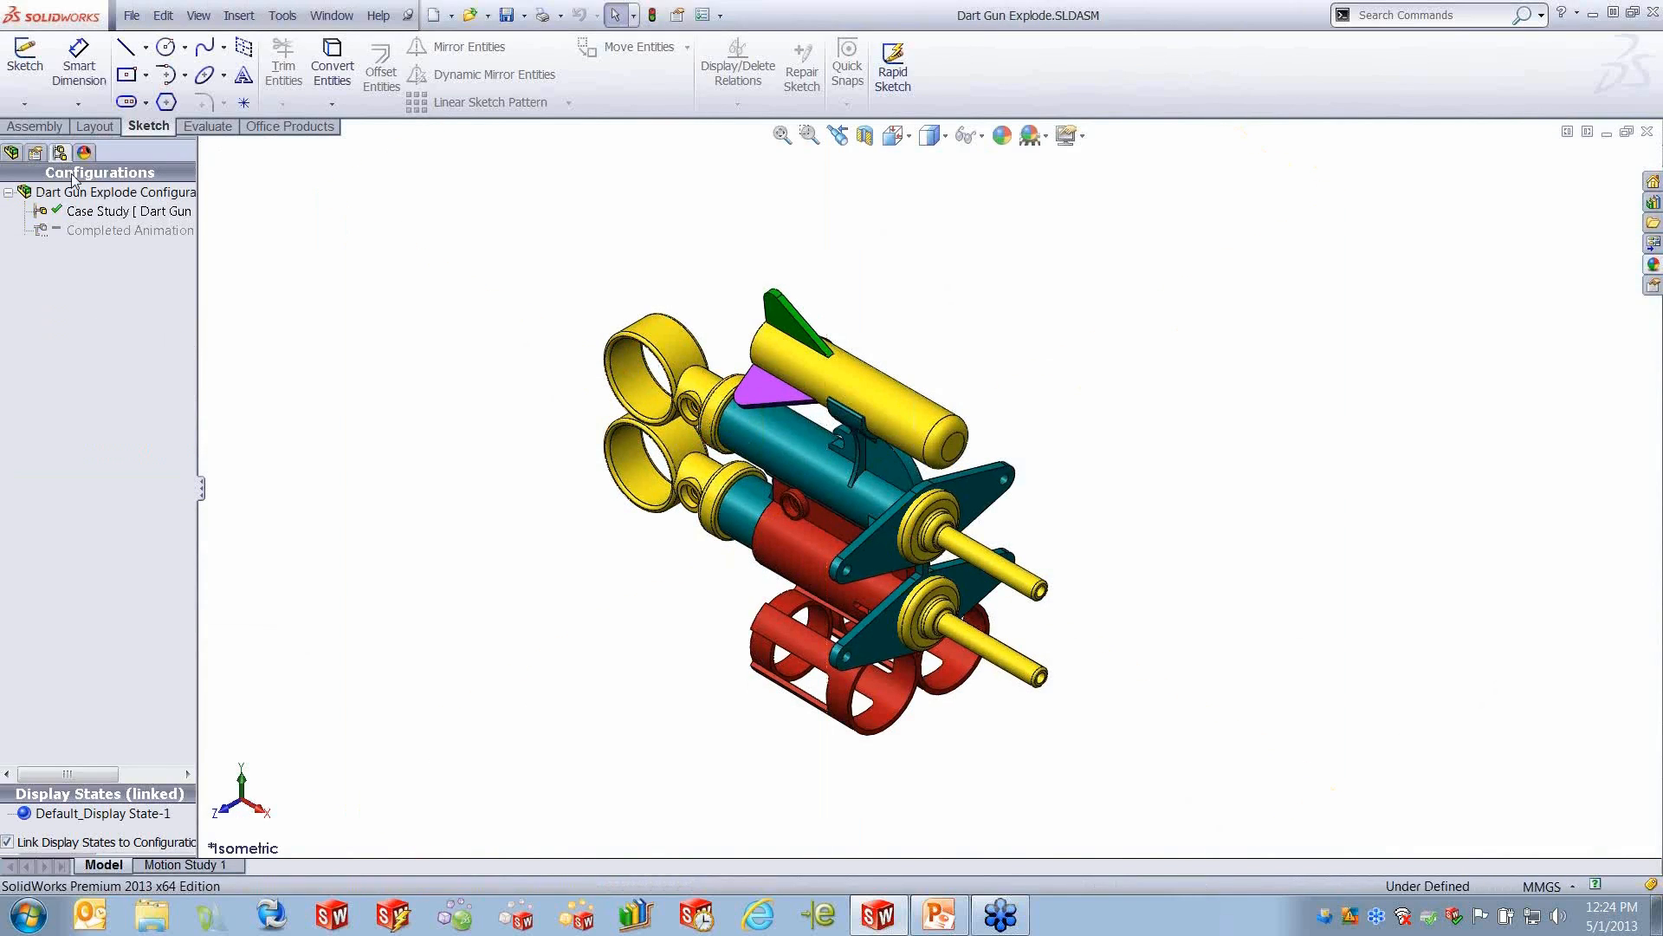
right_click(114, 212)
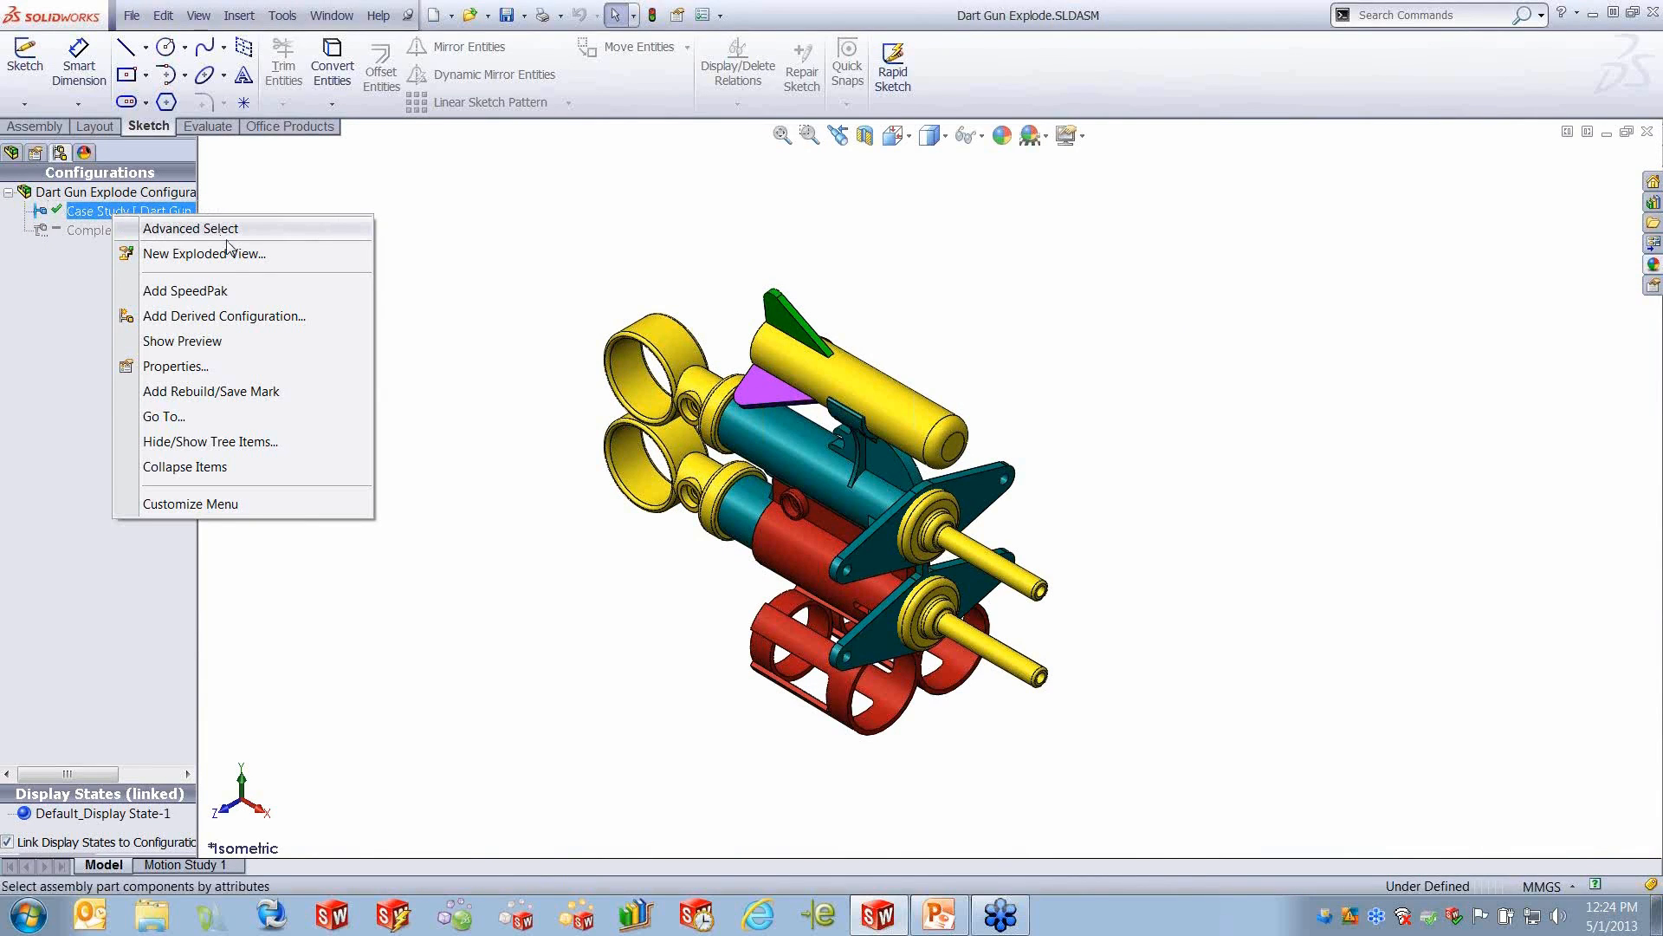
right_click(62, 214)
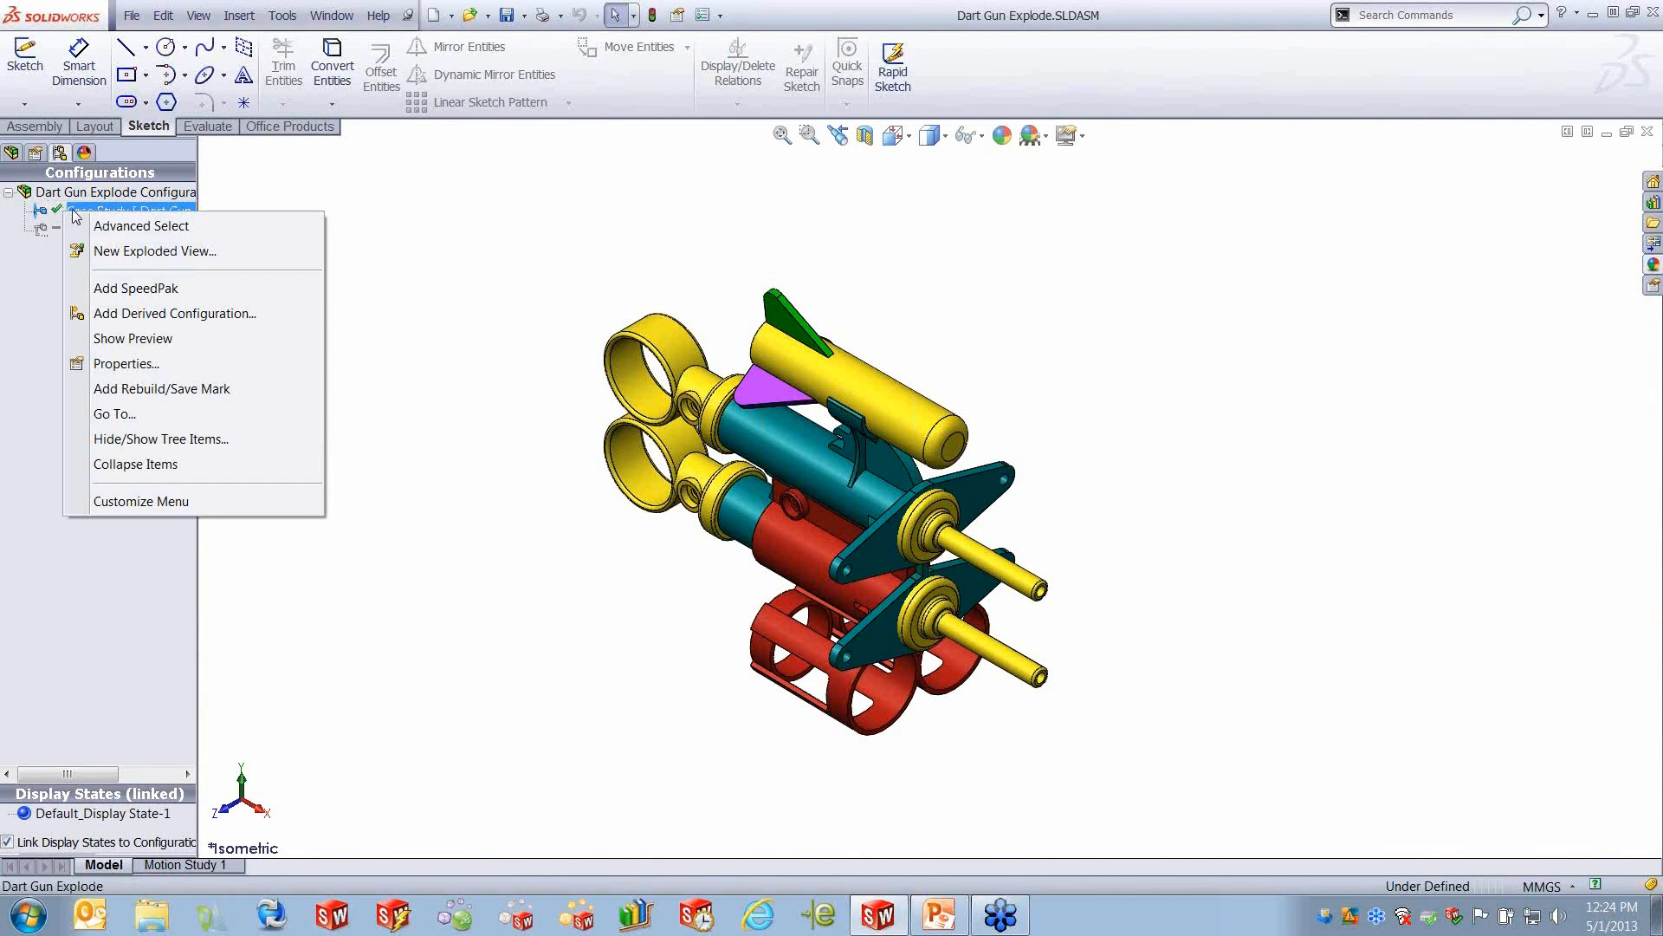
click(130, 251)
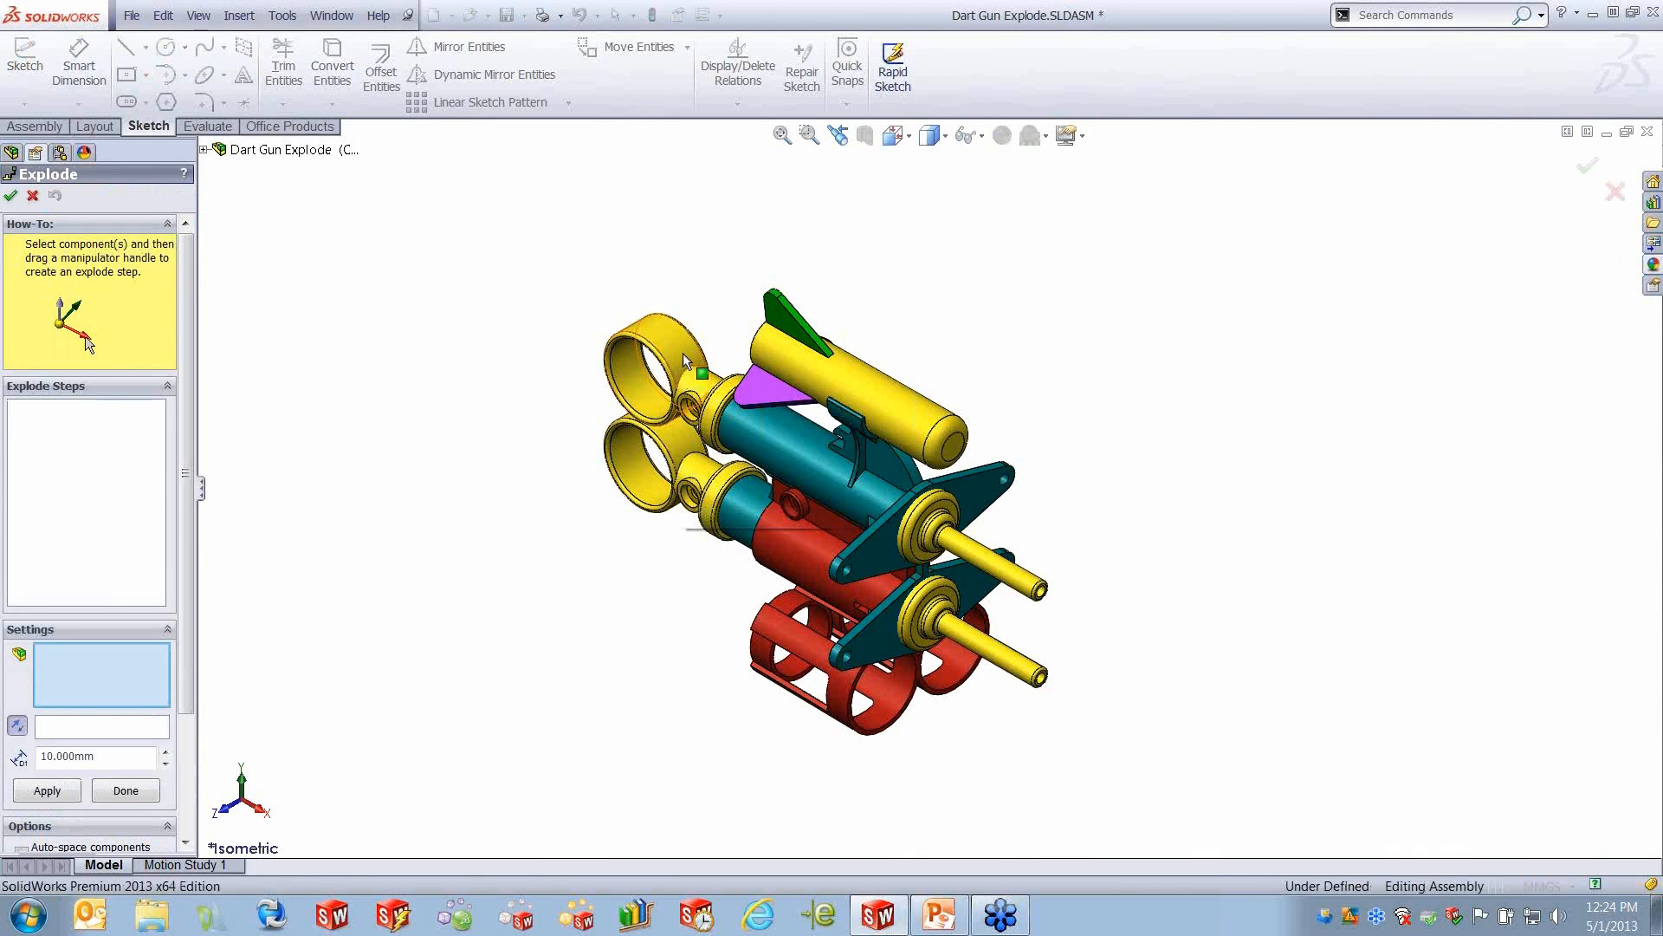
click(871, 398)
drag(903, 356, 910, 260)
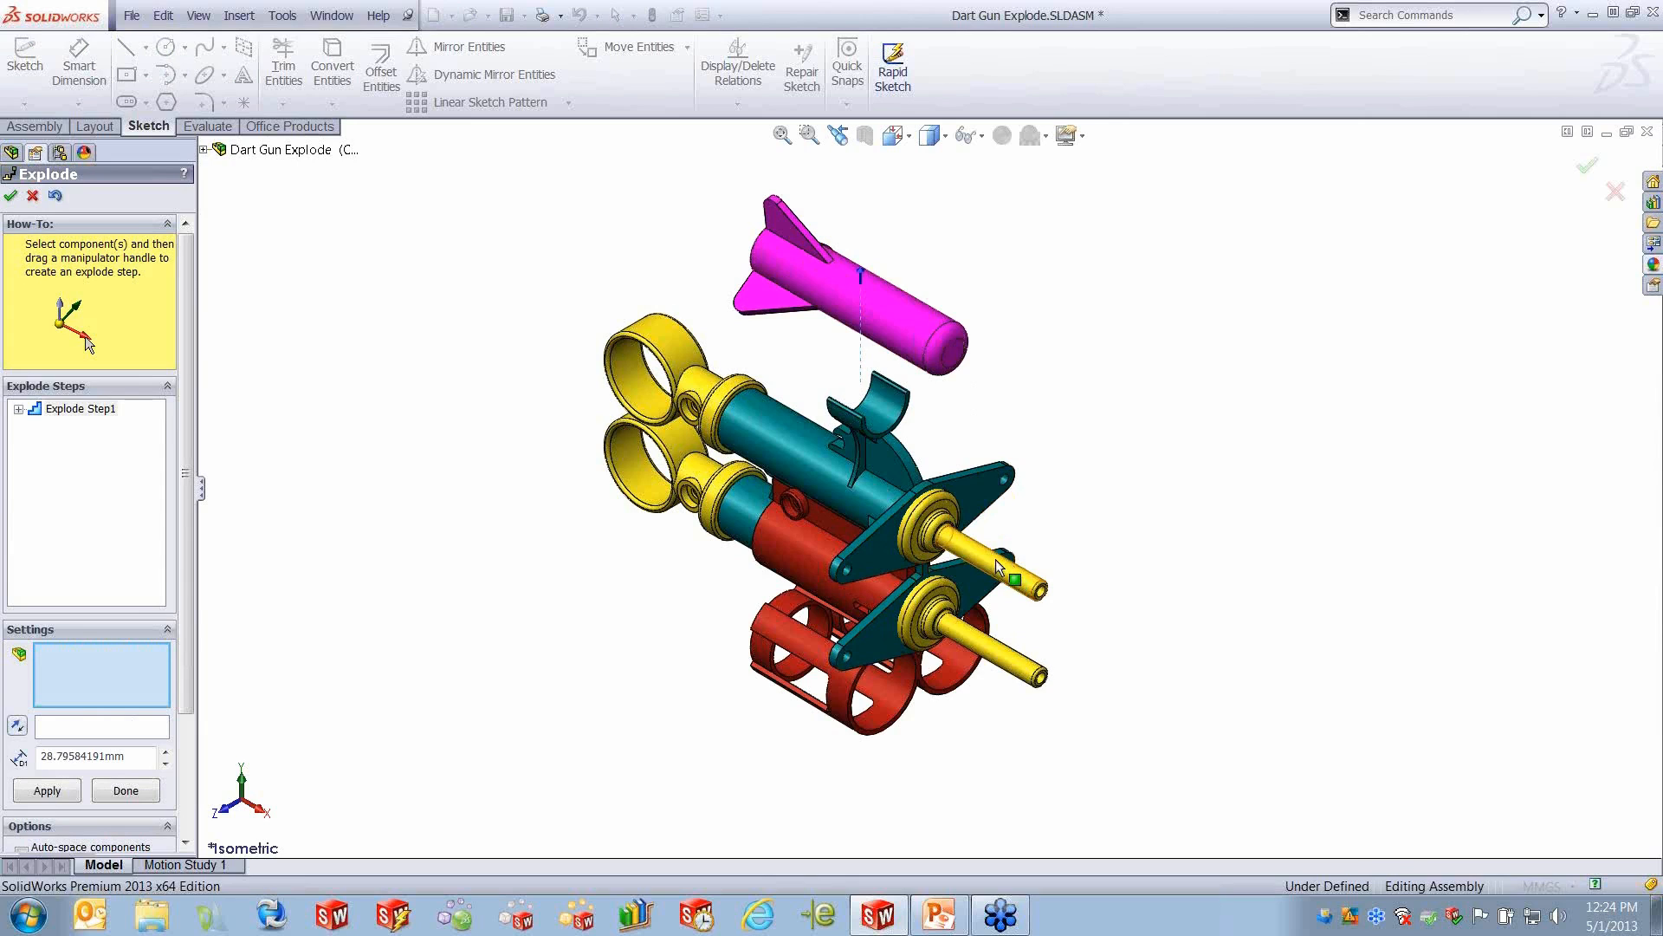
- Explode the two nozzles forward along the barrels, the upper one by about 66 mm and the lower one by about 52 mm
click(998, 568)
drag(1067, 606, 1252, 685)
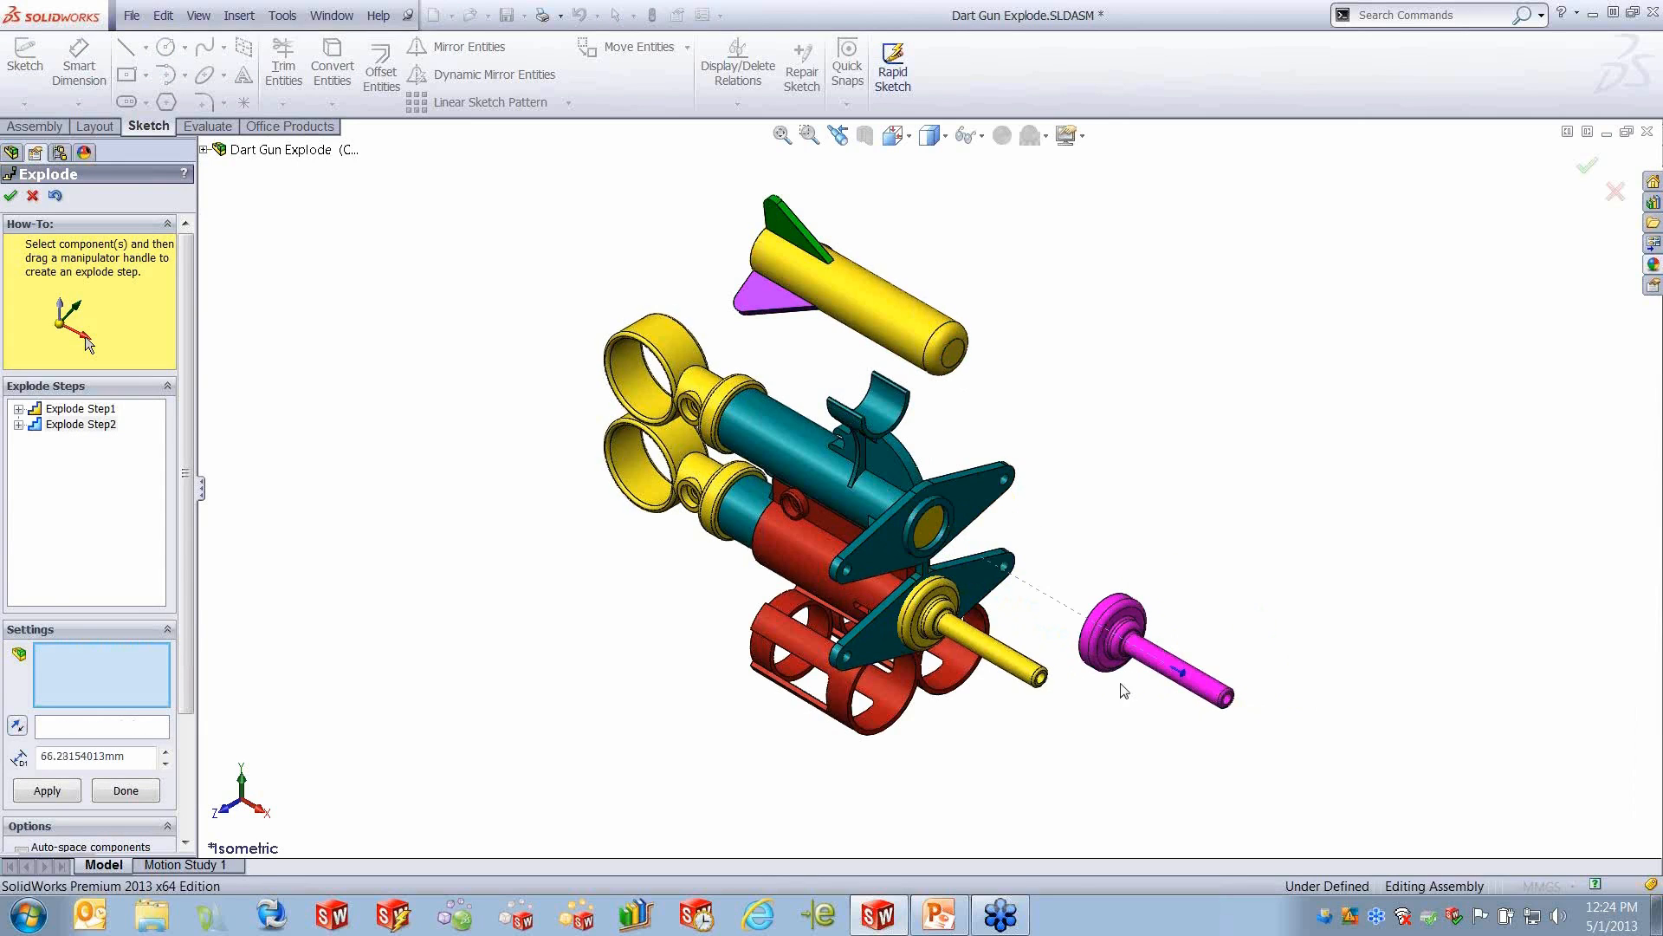
click(994, 657)
drag(1057, 688, 1203, 773)
- Explode both pull-ring plunger assemblies backward out of the barrels, the lower one by about 77 mm, and finish the exploded view
click(669, 338)
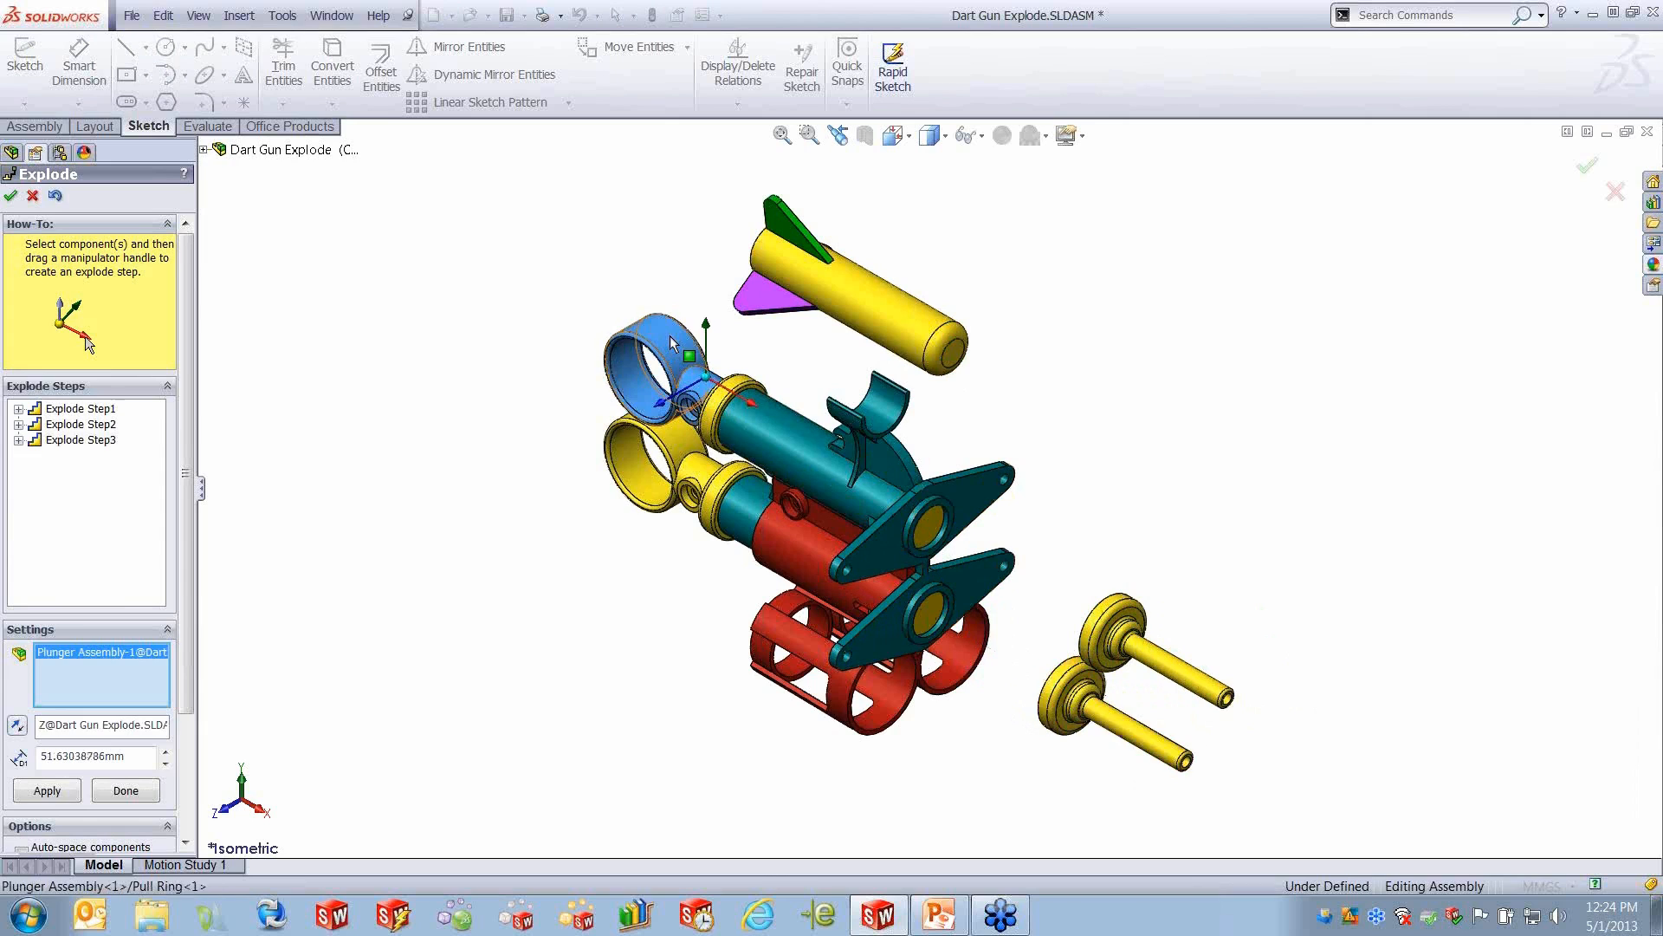
drag(767, 411, 569, 295)
click(698, 443)
drag(751, 500, 548, 392)
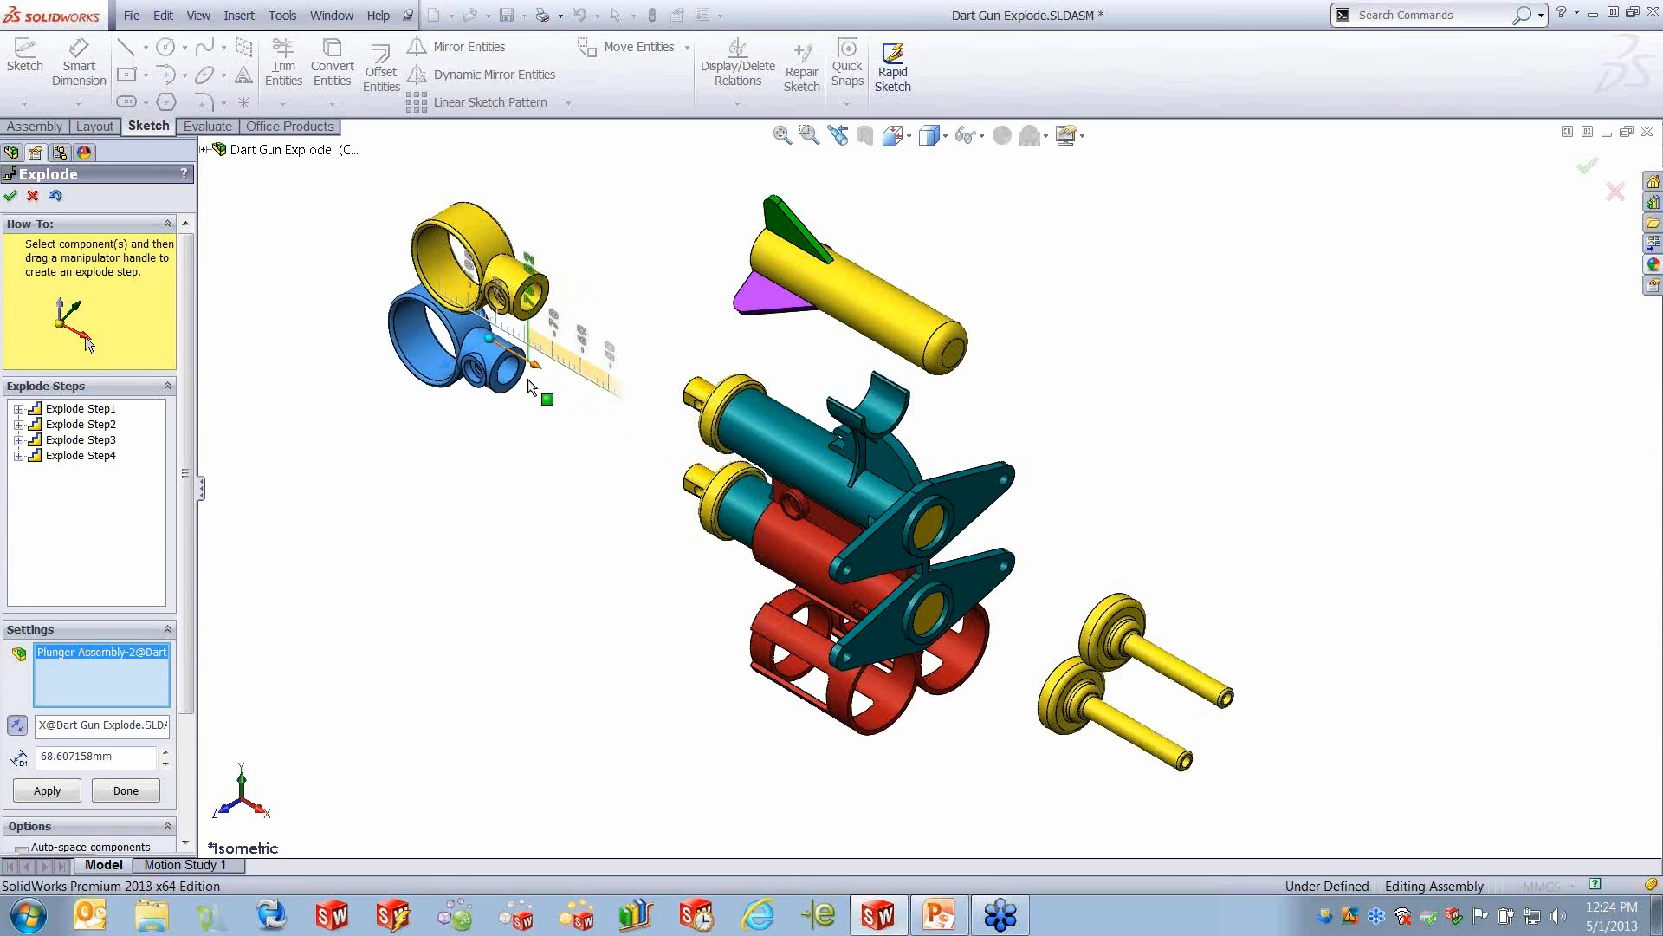
click(10, 196)
- Play the animated collapse of the Case Study configuration's exploded view, then close the Animation Controller
click(25, 211)
click(84, 214)
right_click(84, 217)
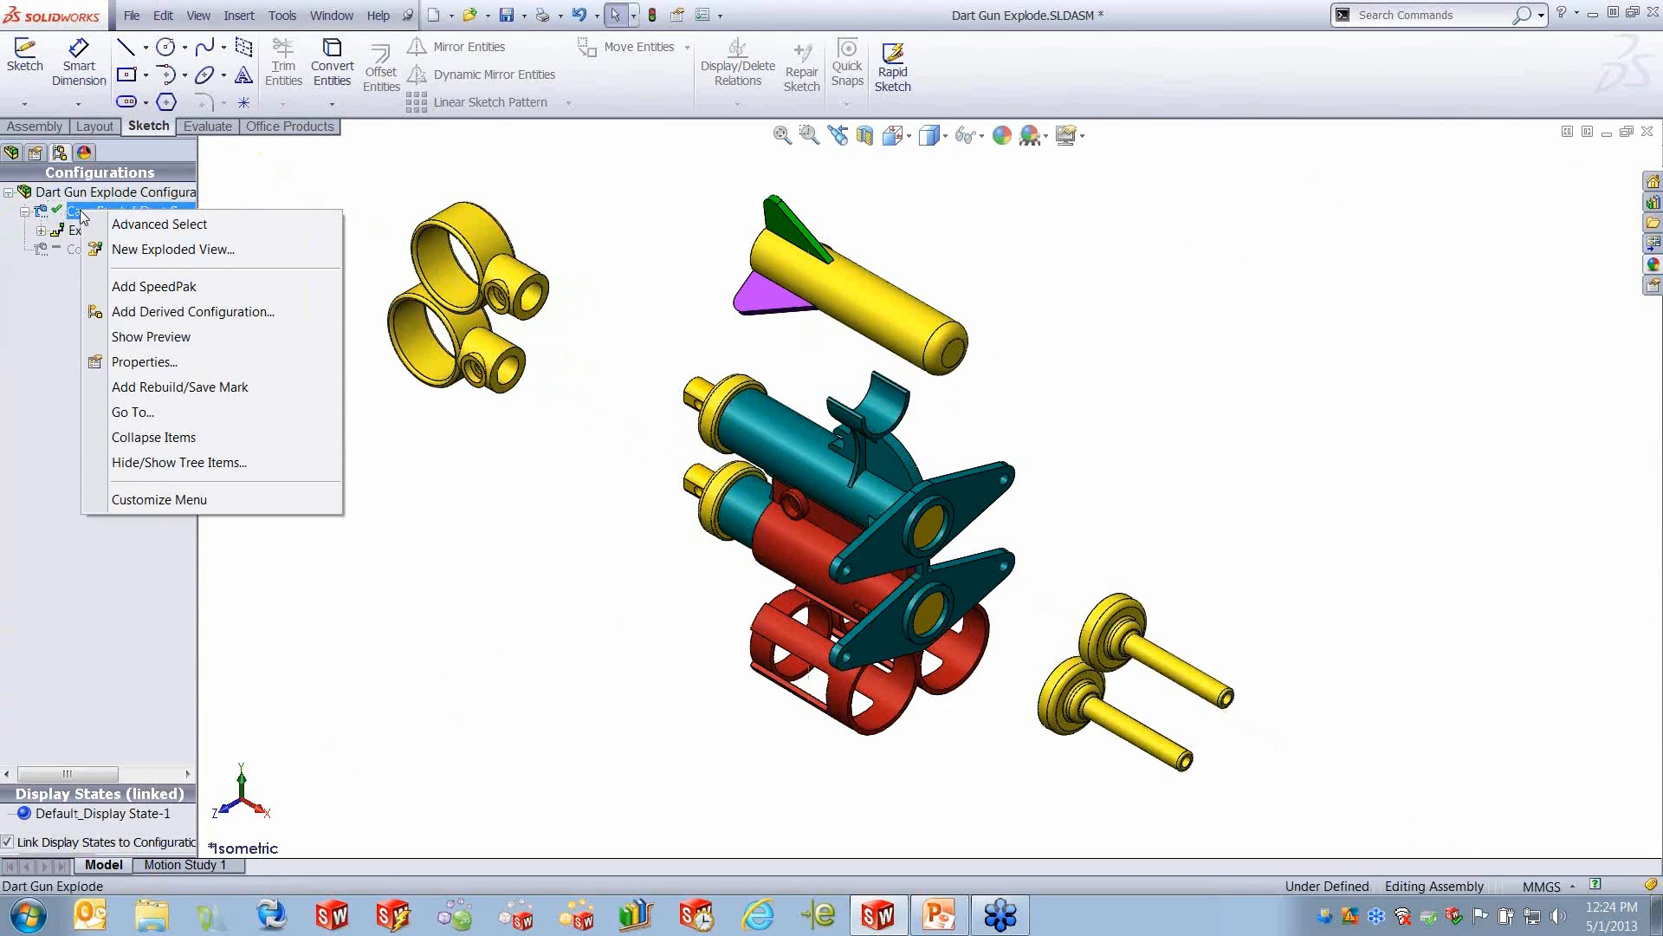
right_click(71, 231)
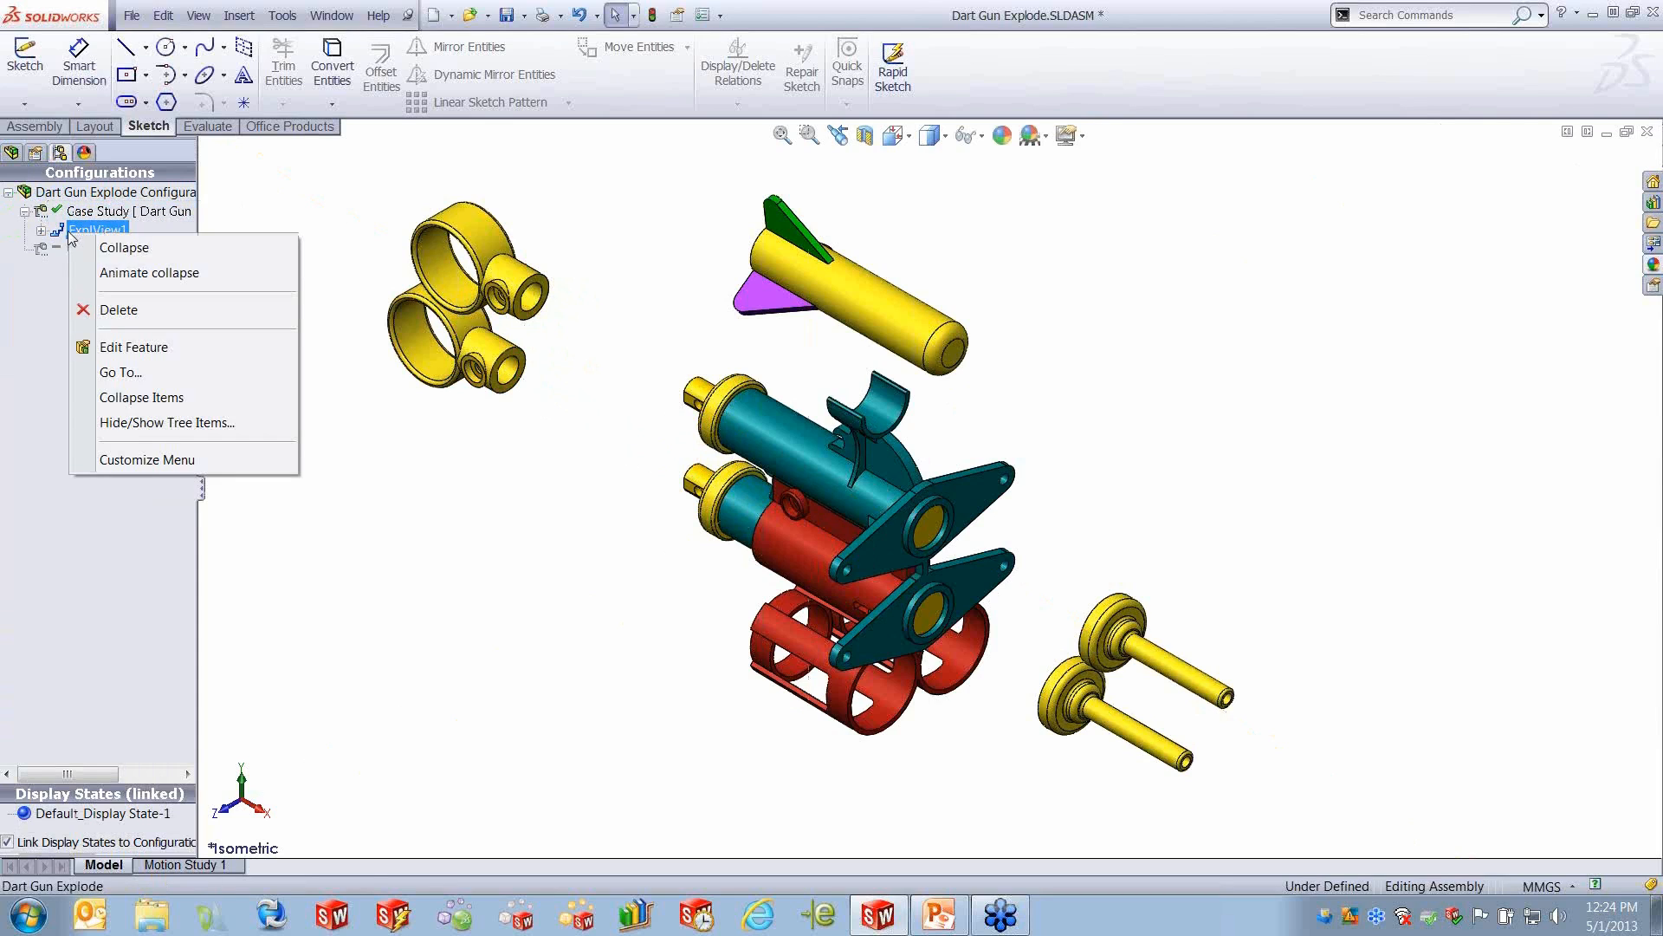
click(179, 274)
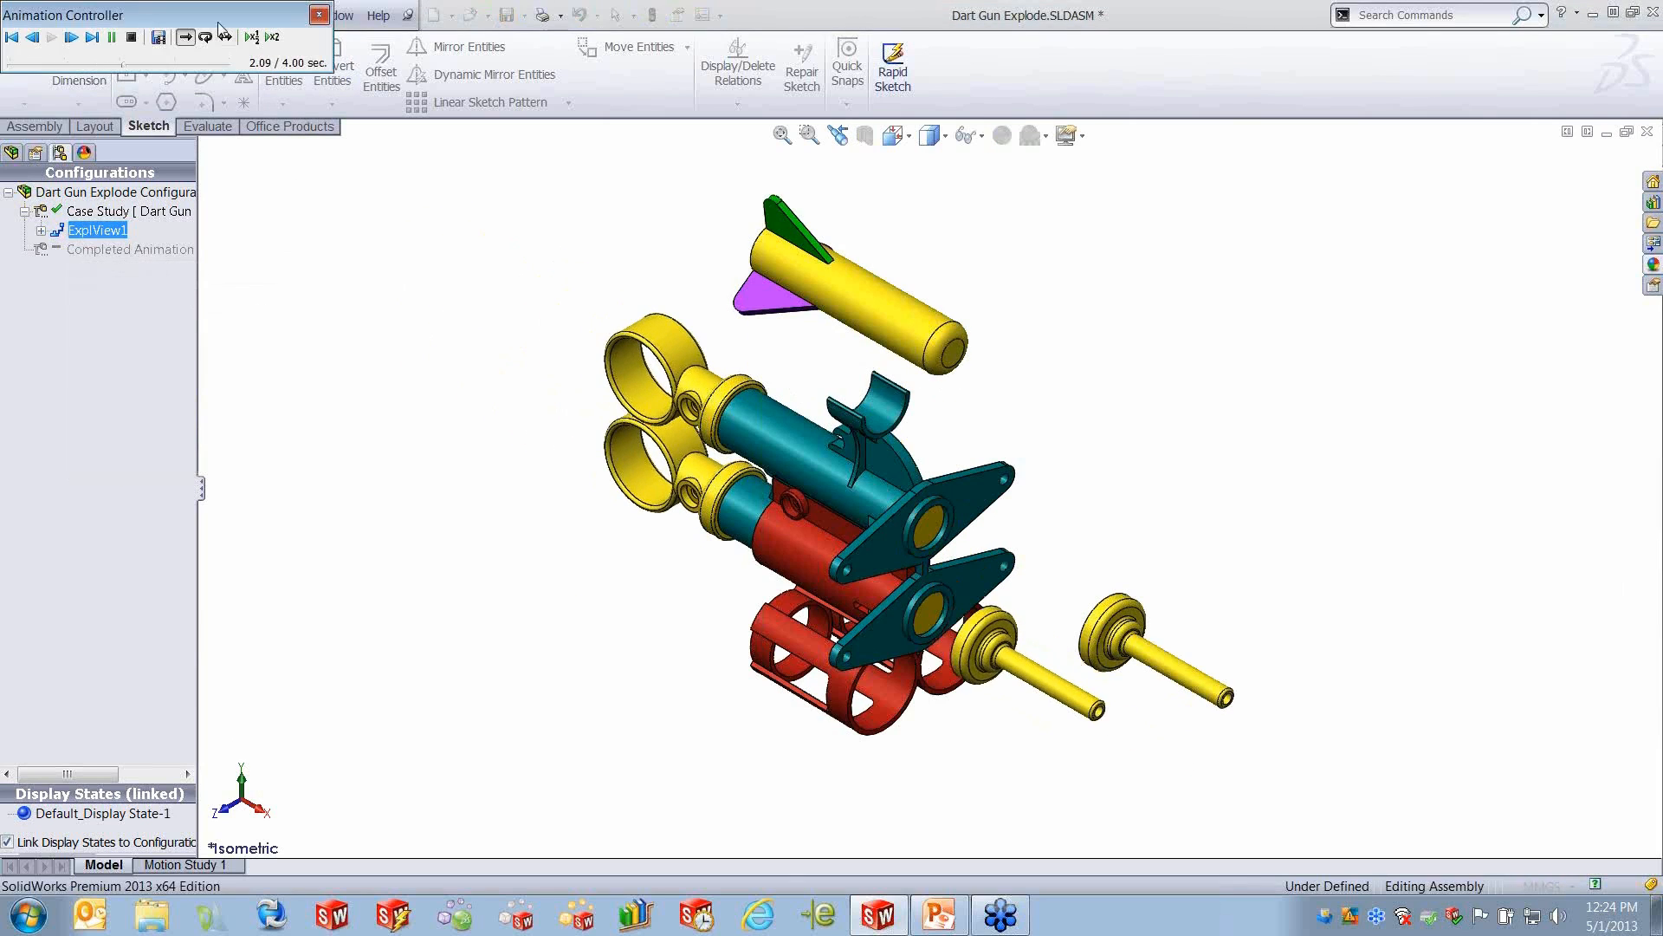
drag(221, 15, 477, 224)
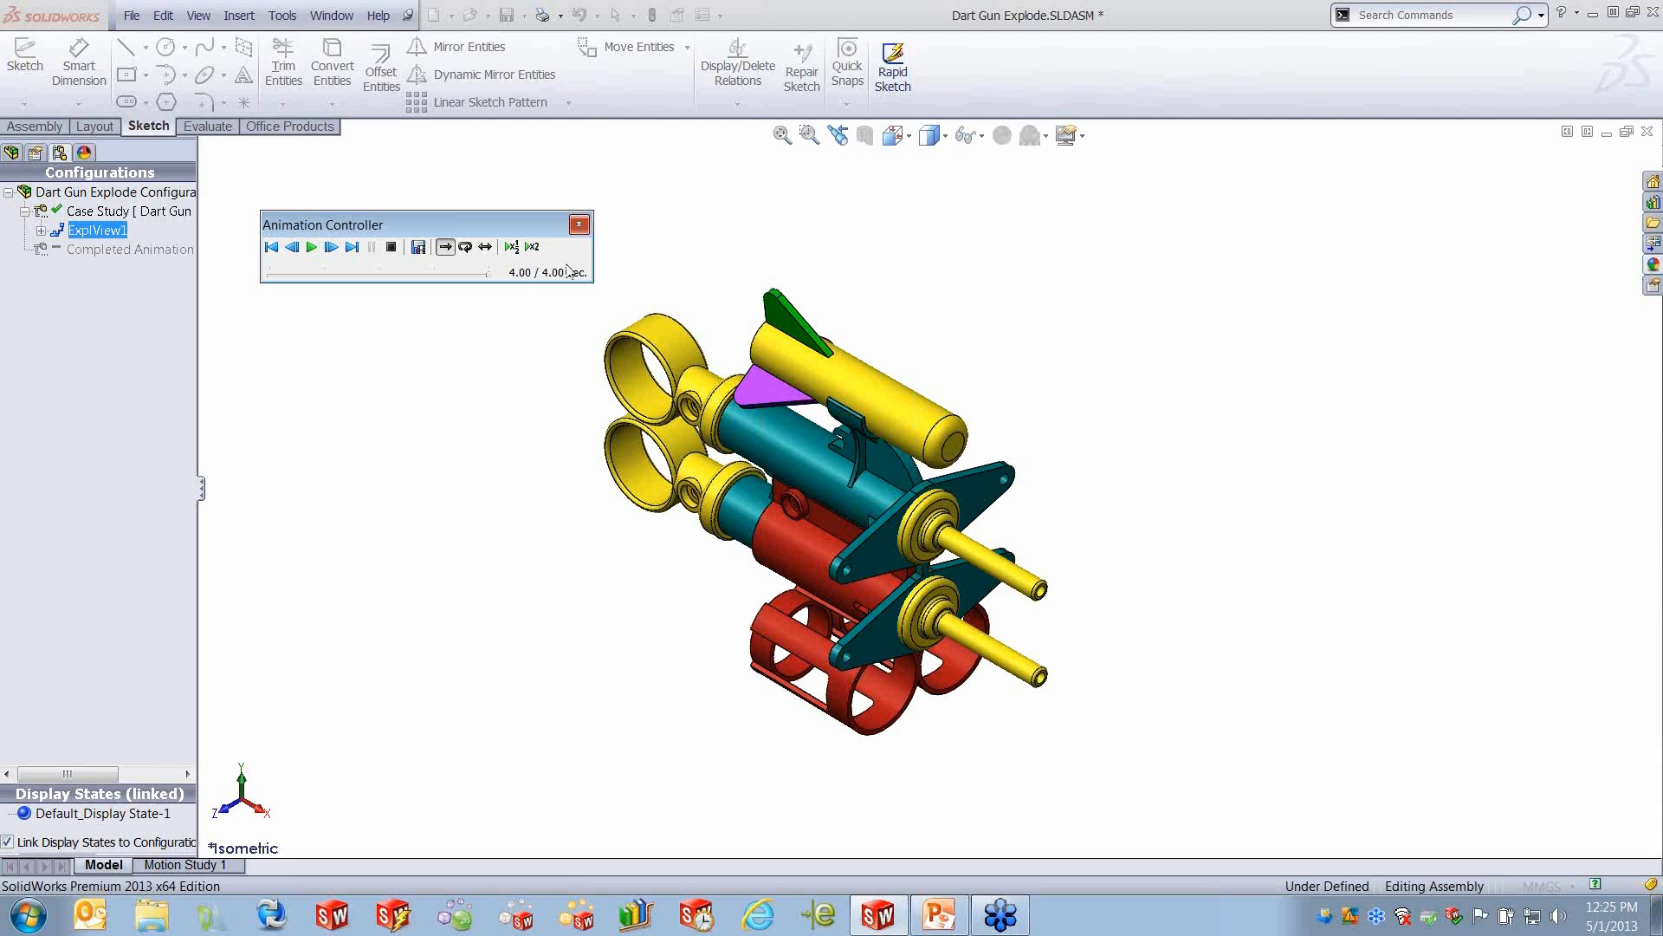
click(578, 224)
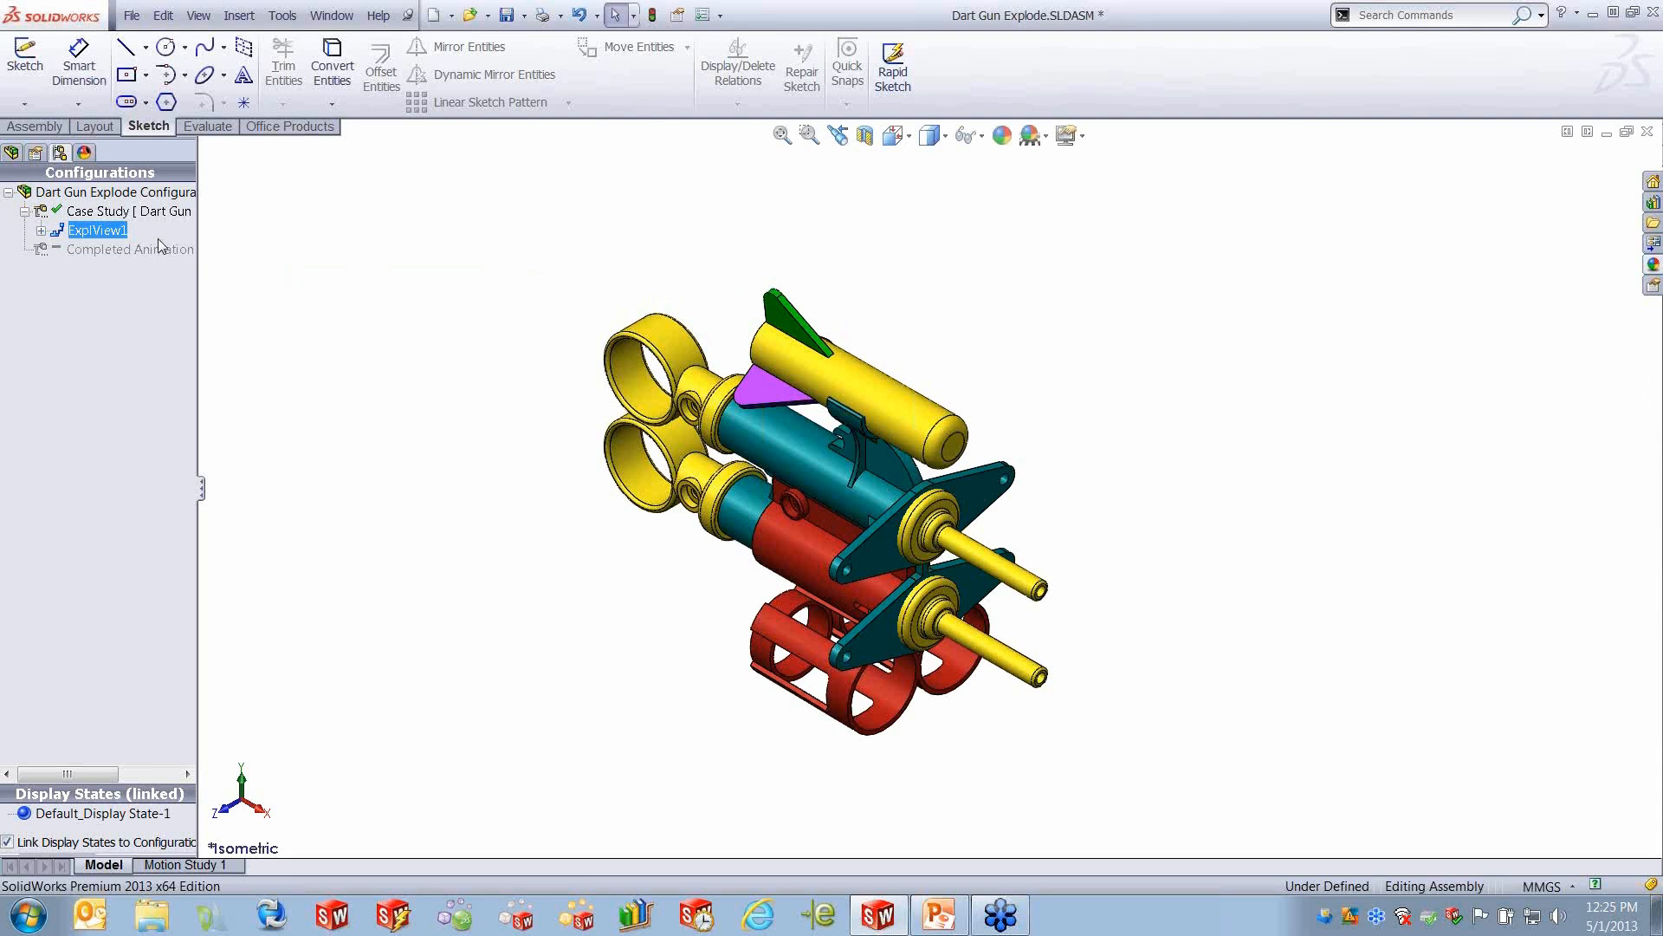
- Edit the exploded view to add a step that moves the arrow about 237 mm forward, parallel to the barrels
right_click(101, 231)
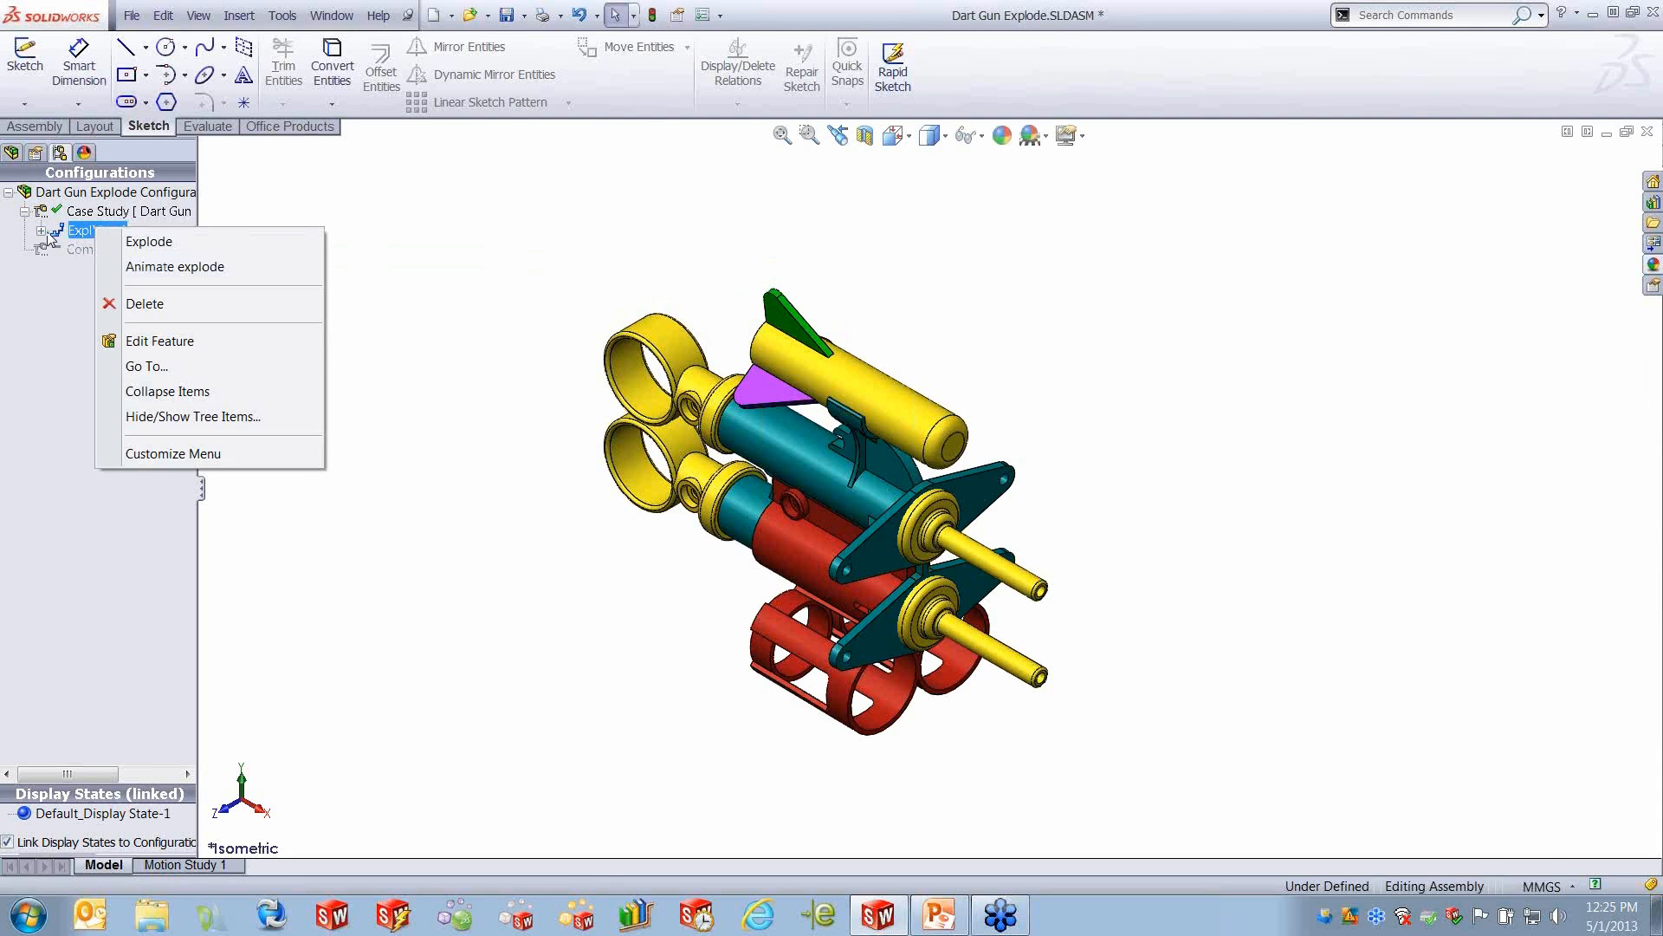
click(159, 340)
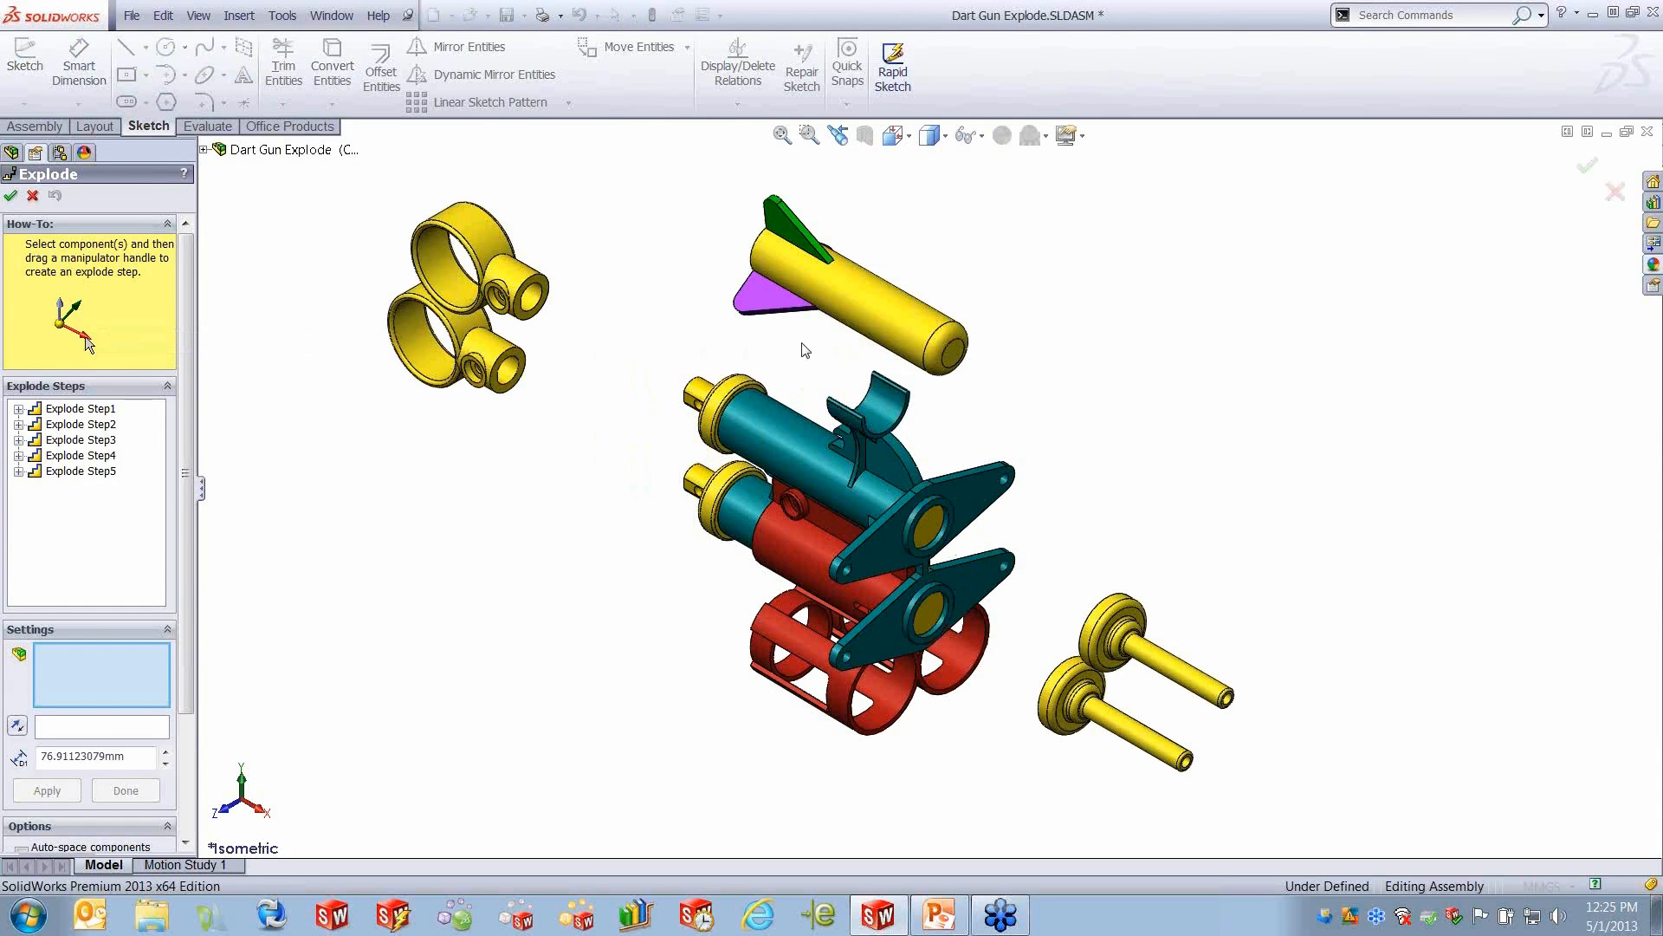
click(864, 314)
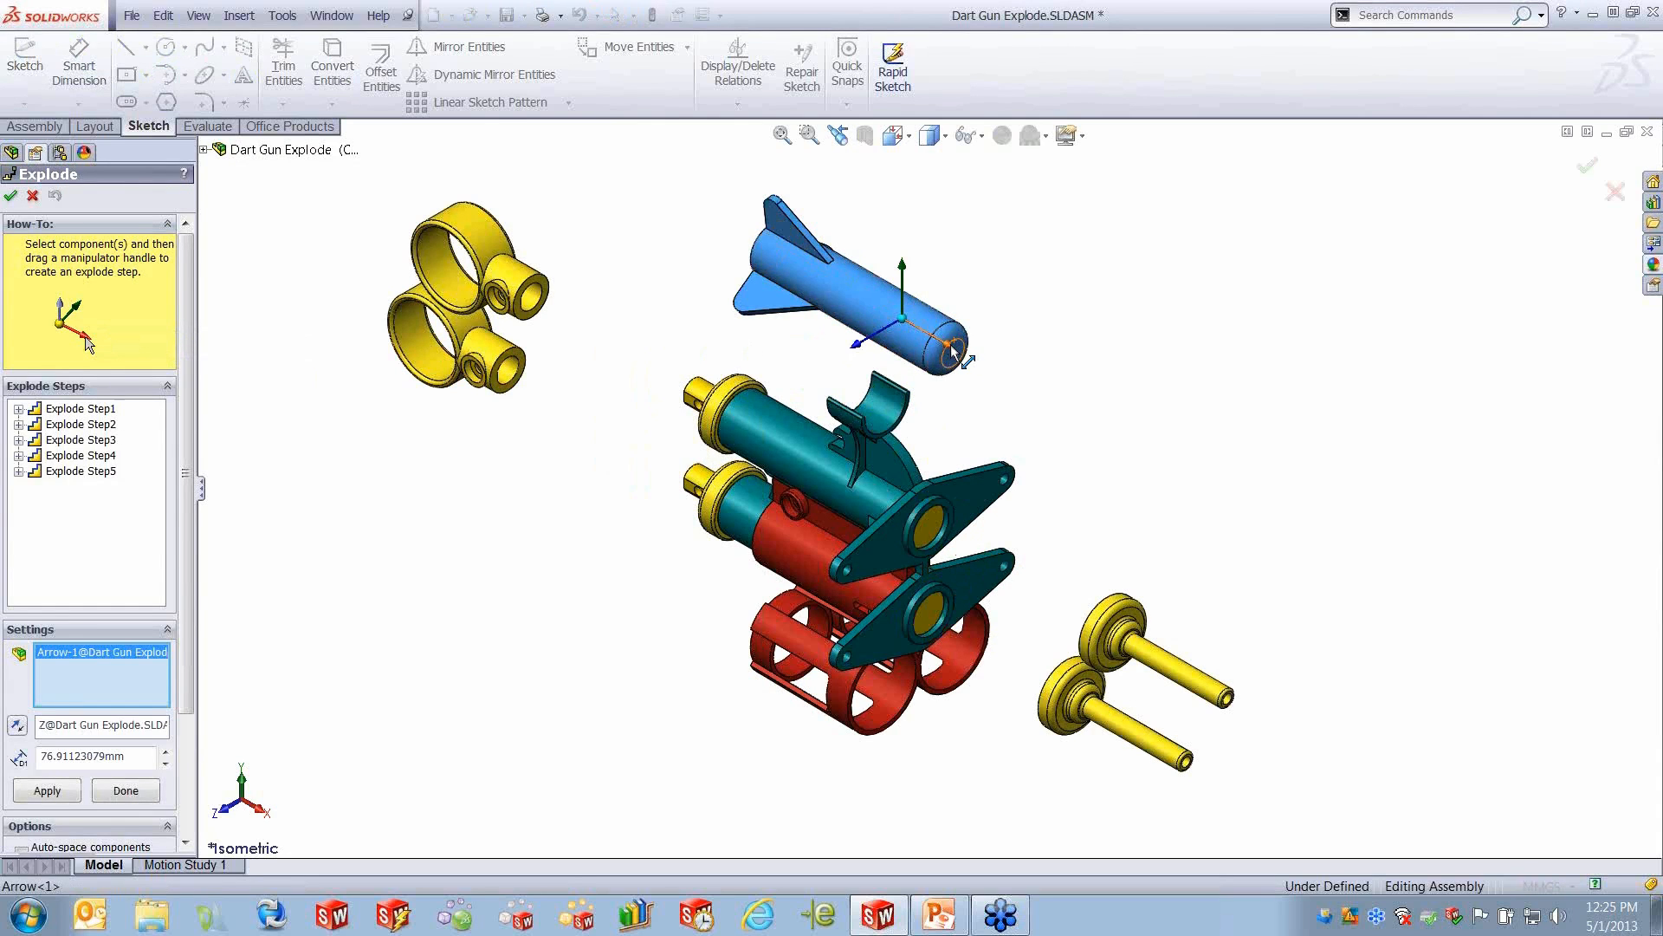
drag(950, 351, 1617, 738)
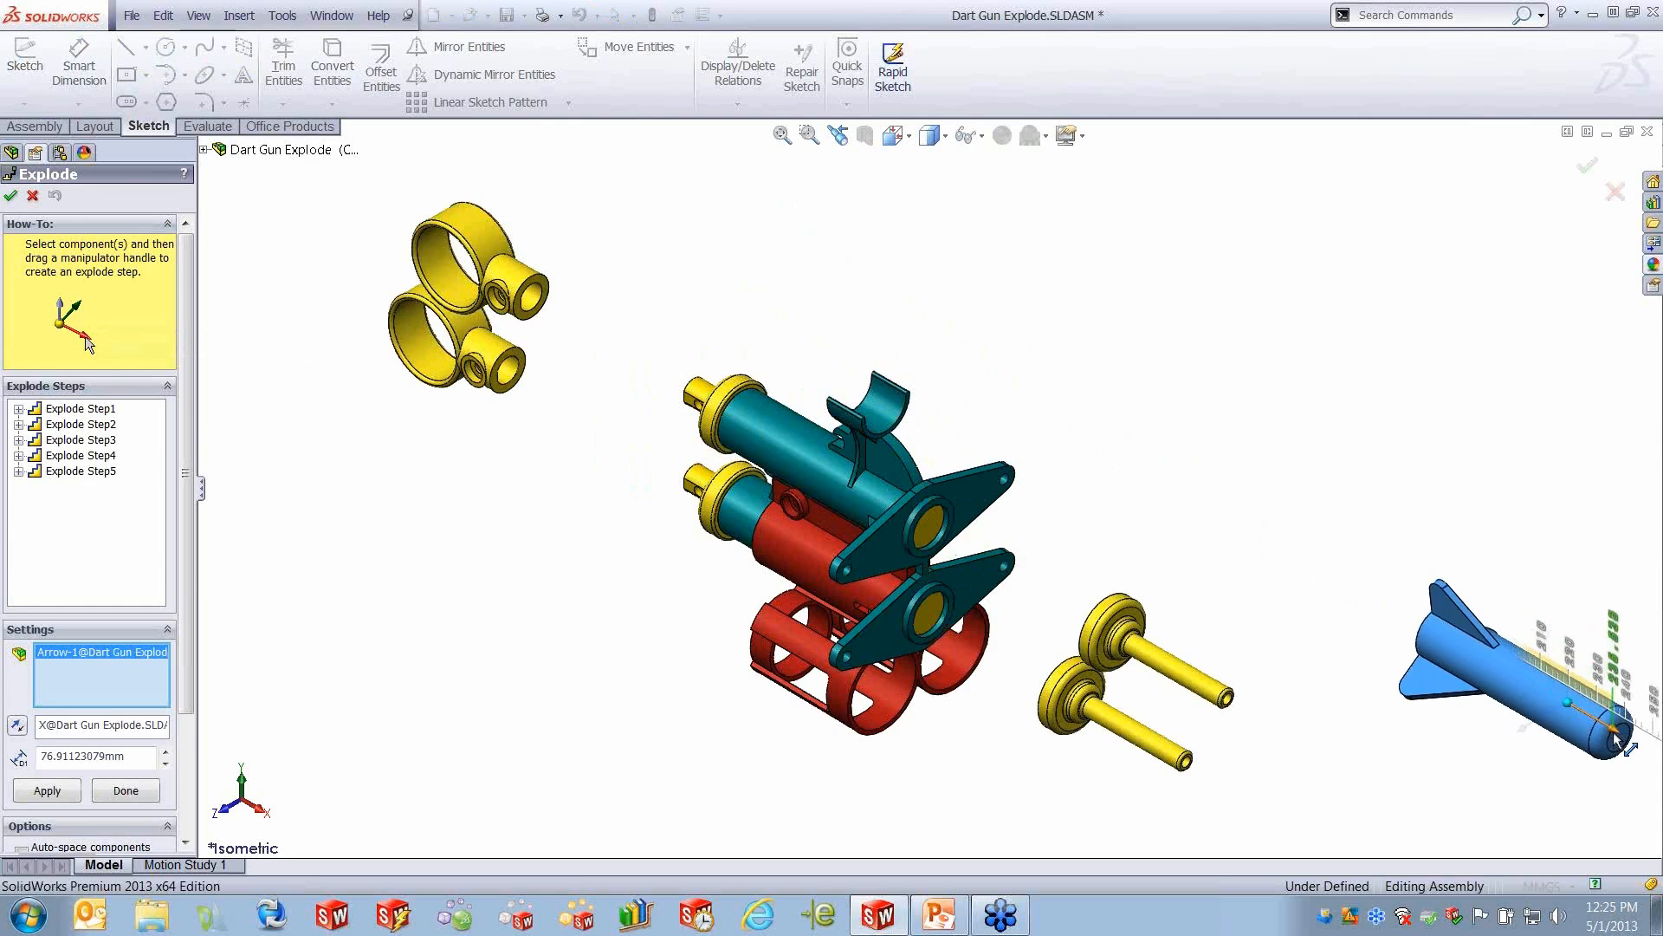
click(10, 196)
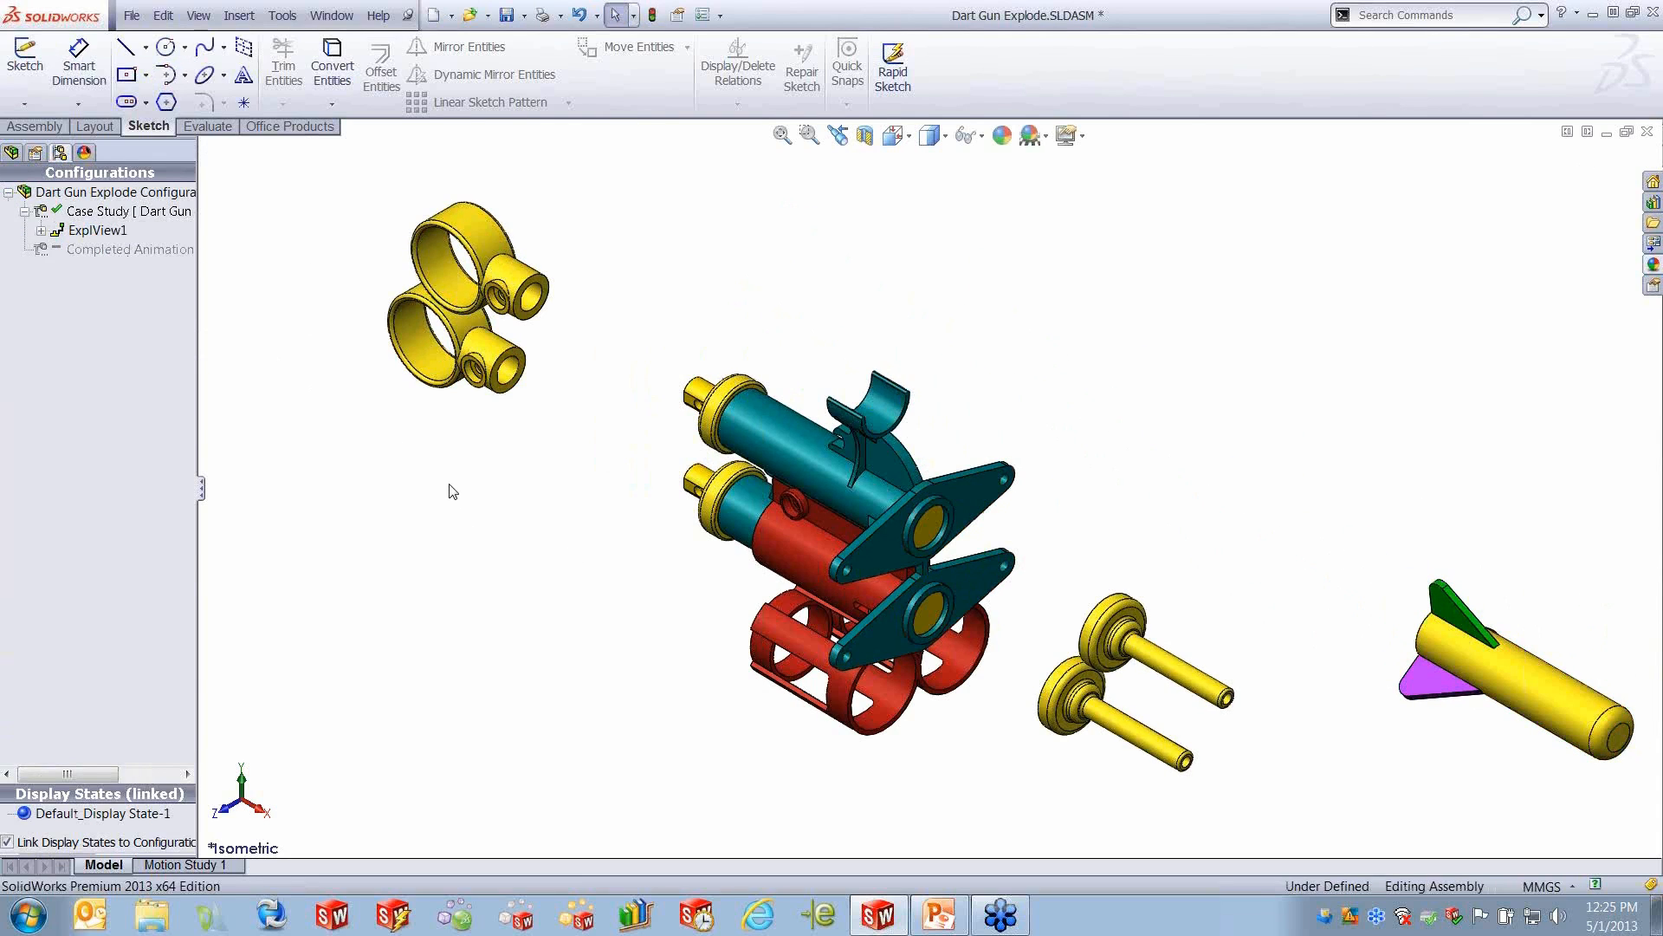
- Replay the animated collapse to review the edited exploded view, then close the Animation Controller
click(105, 232)
right_click(105, 232)
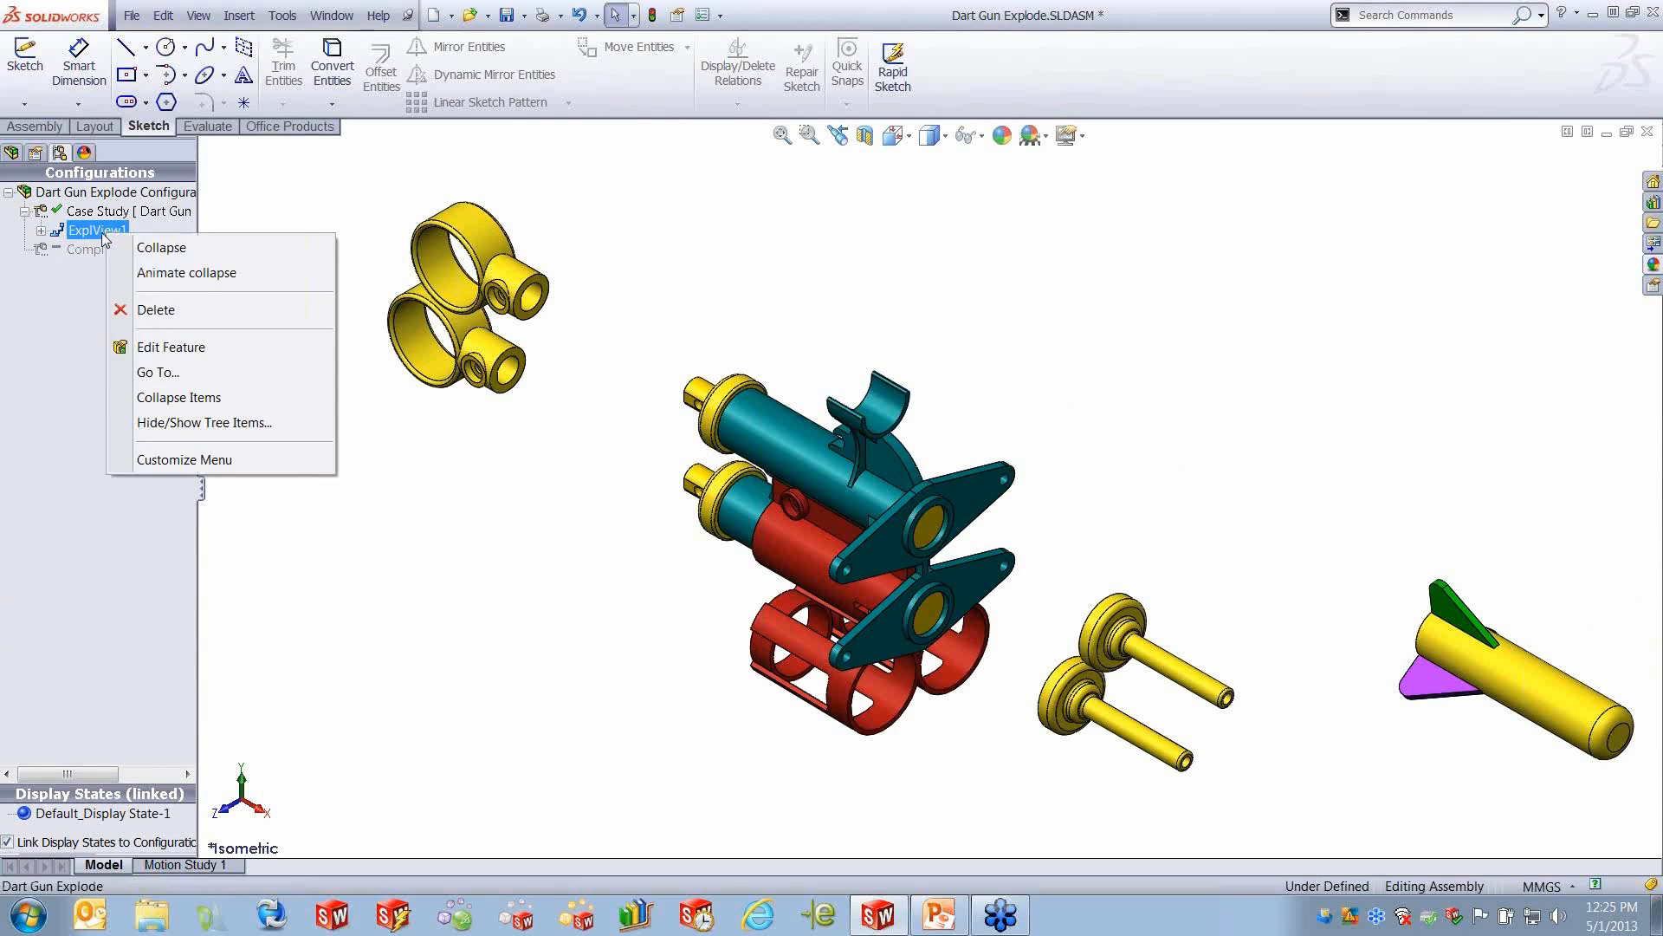
click(198, 273)
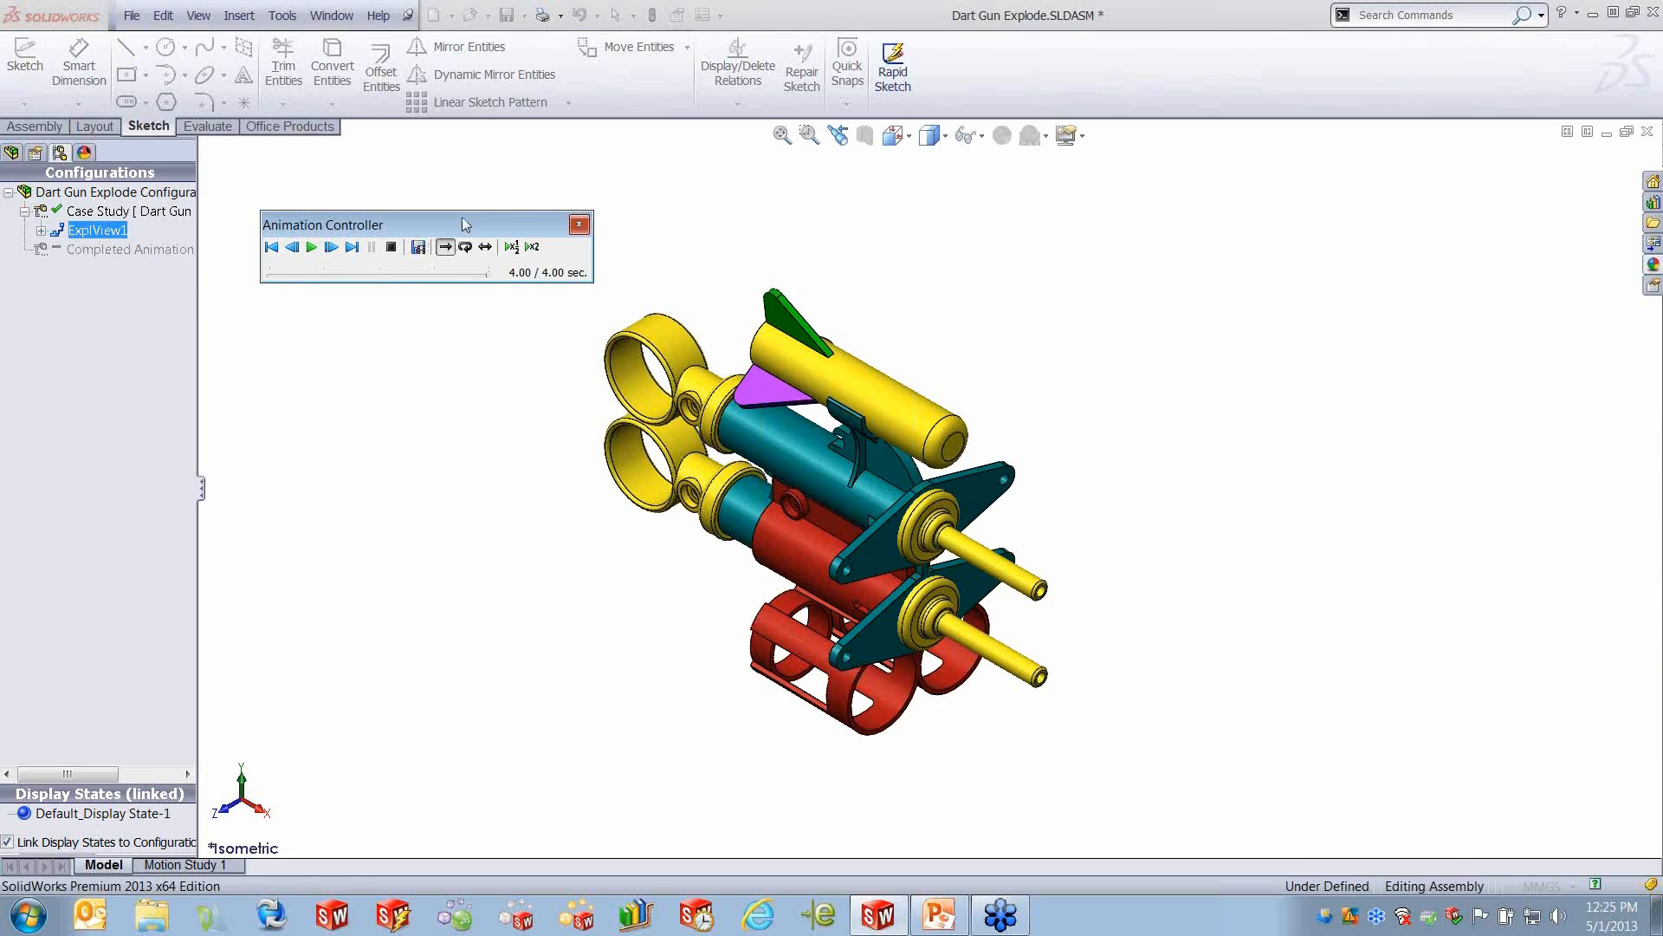
click(579, 225)
- In Motion Study 1, use the Animation Wizard to rotate the model clockwise 2 times about the Y-axis over 4 seconds
click(216, 865)
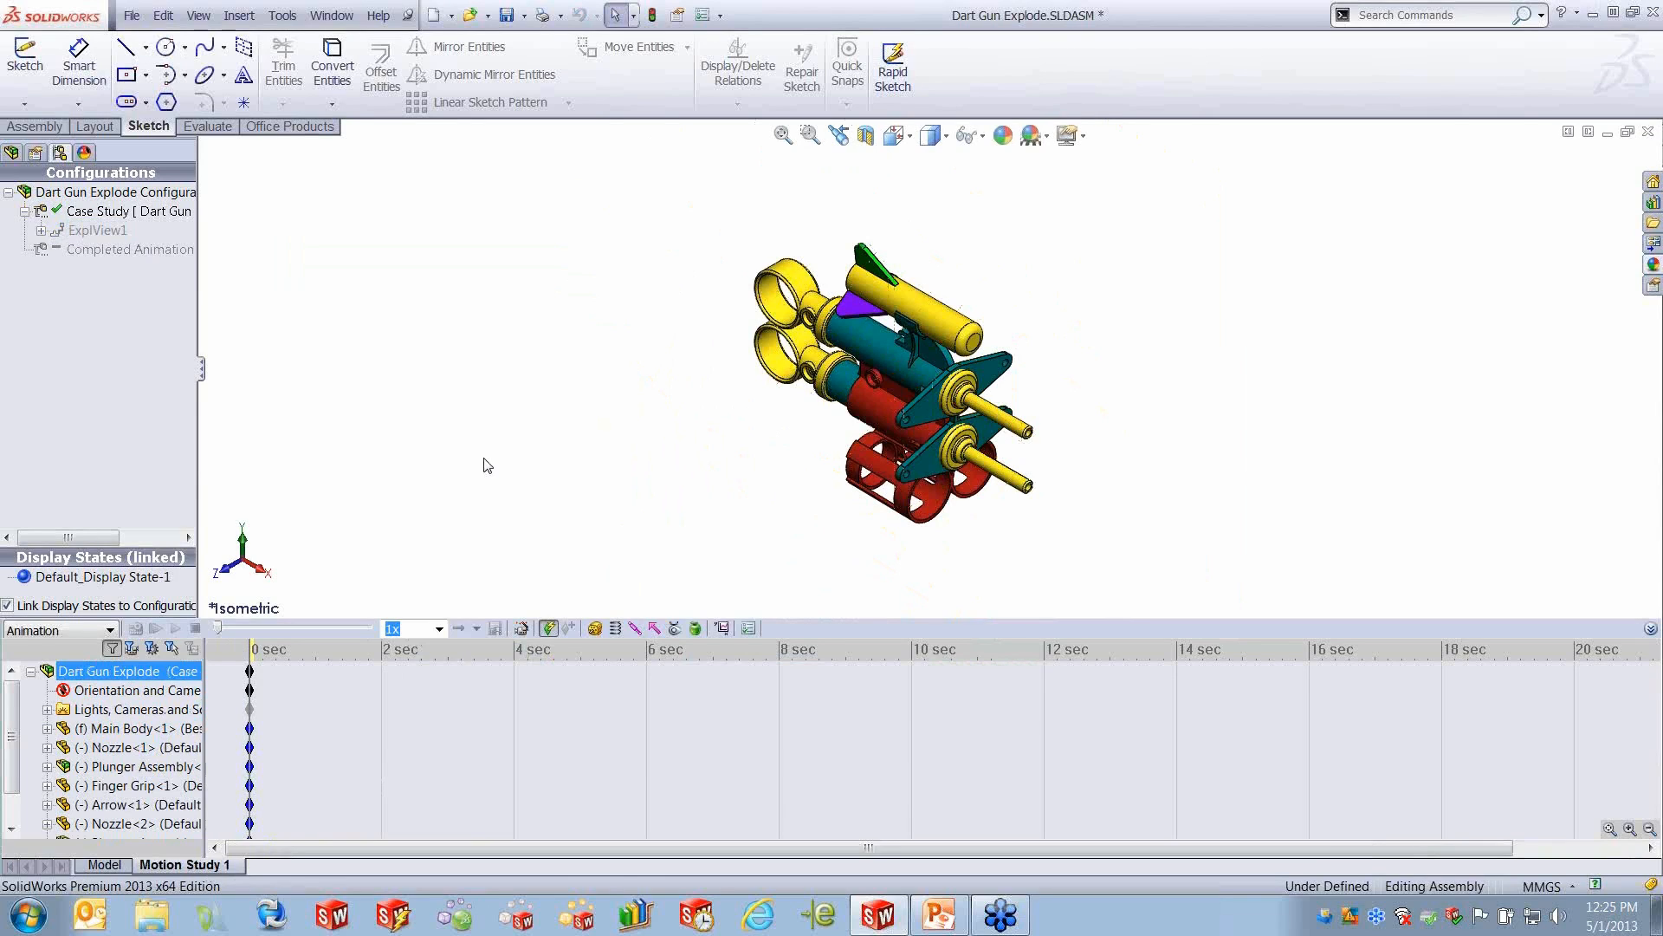
click(522, 628)
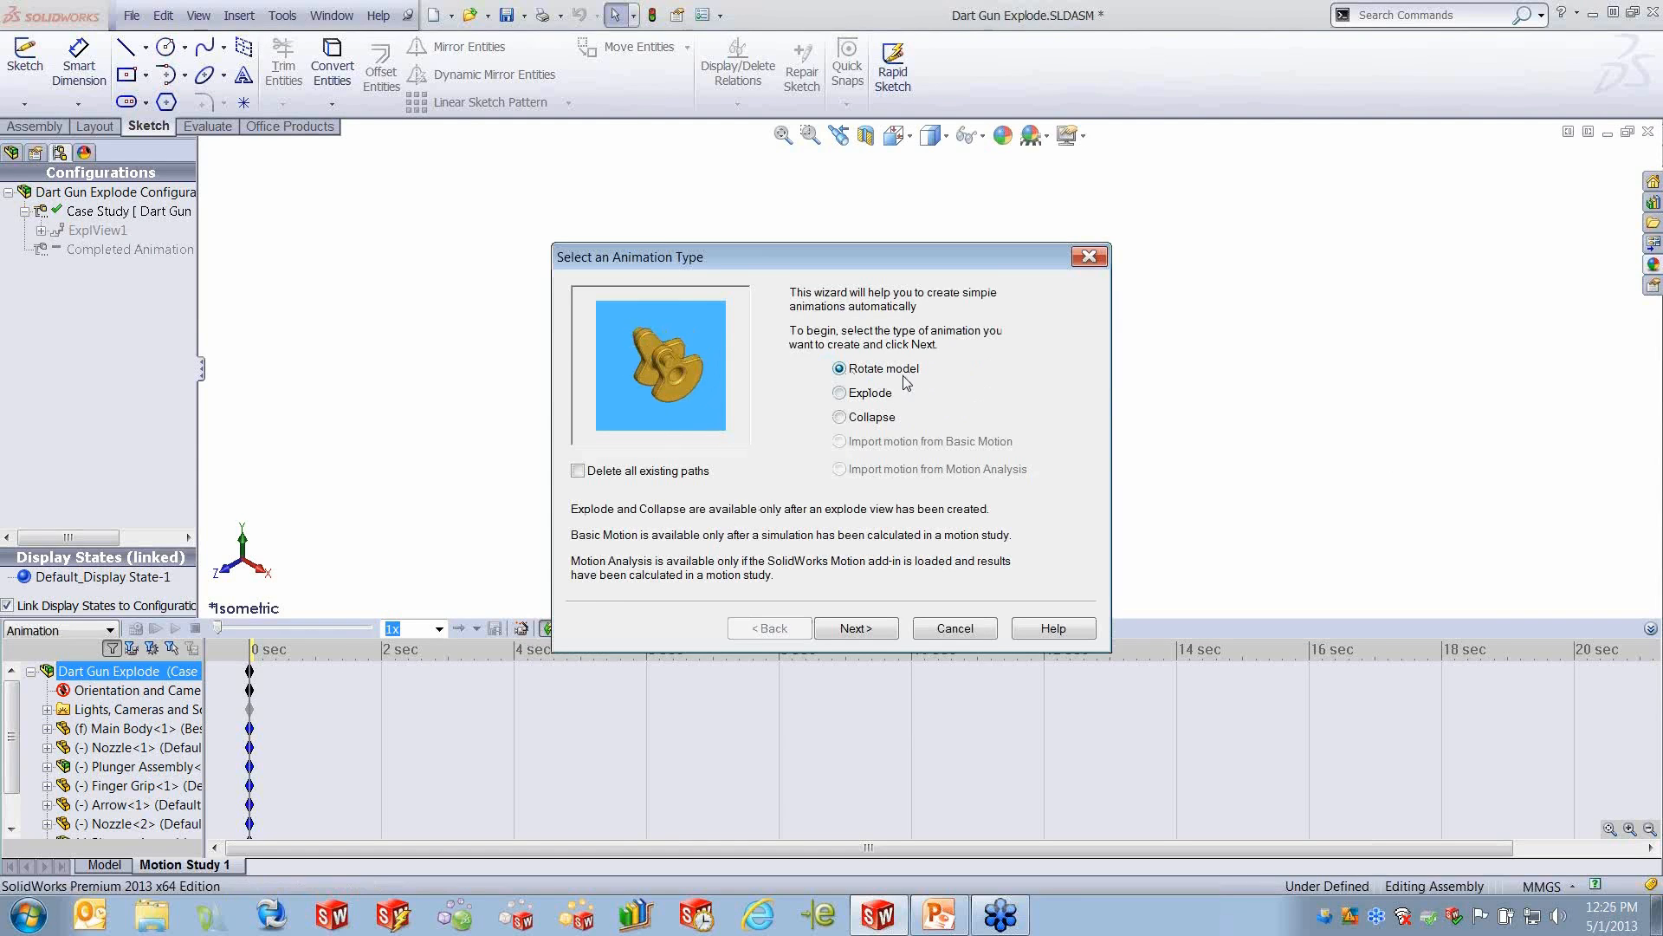
click(856, 629)
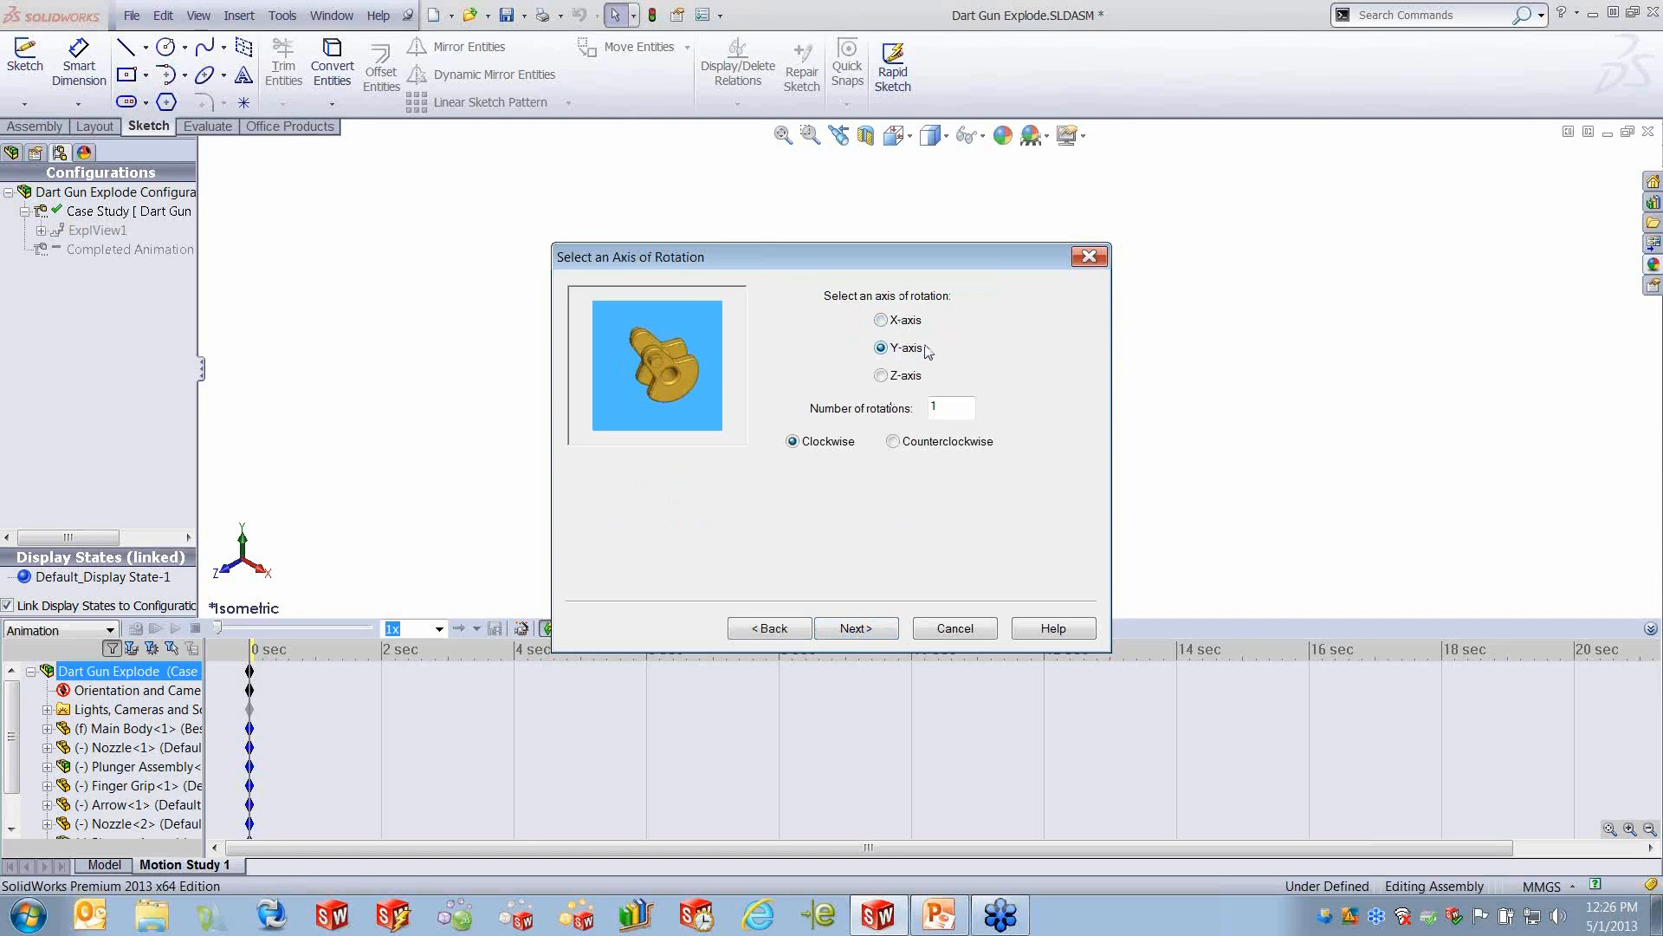
drag(947, 406, 906, 416)
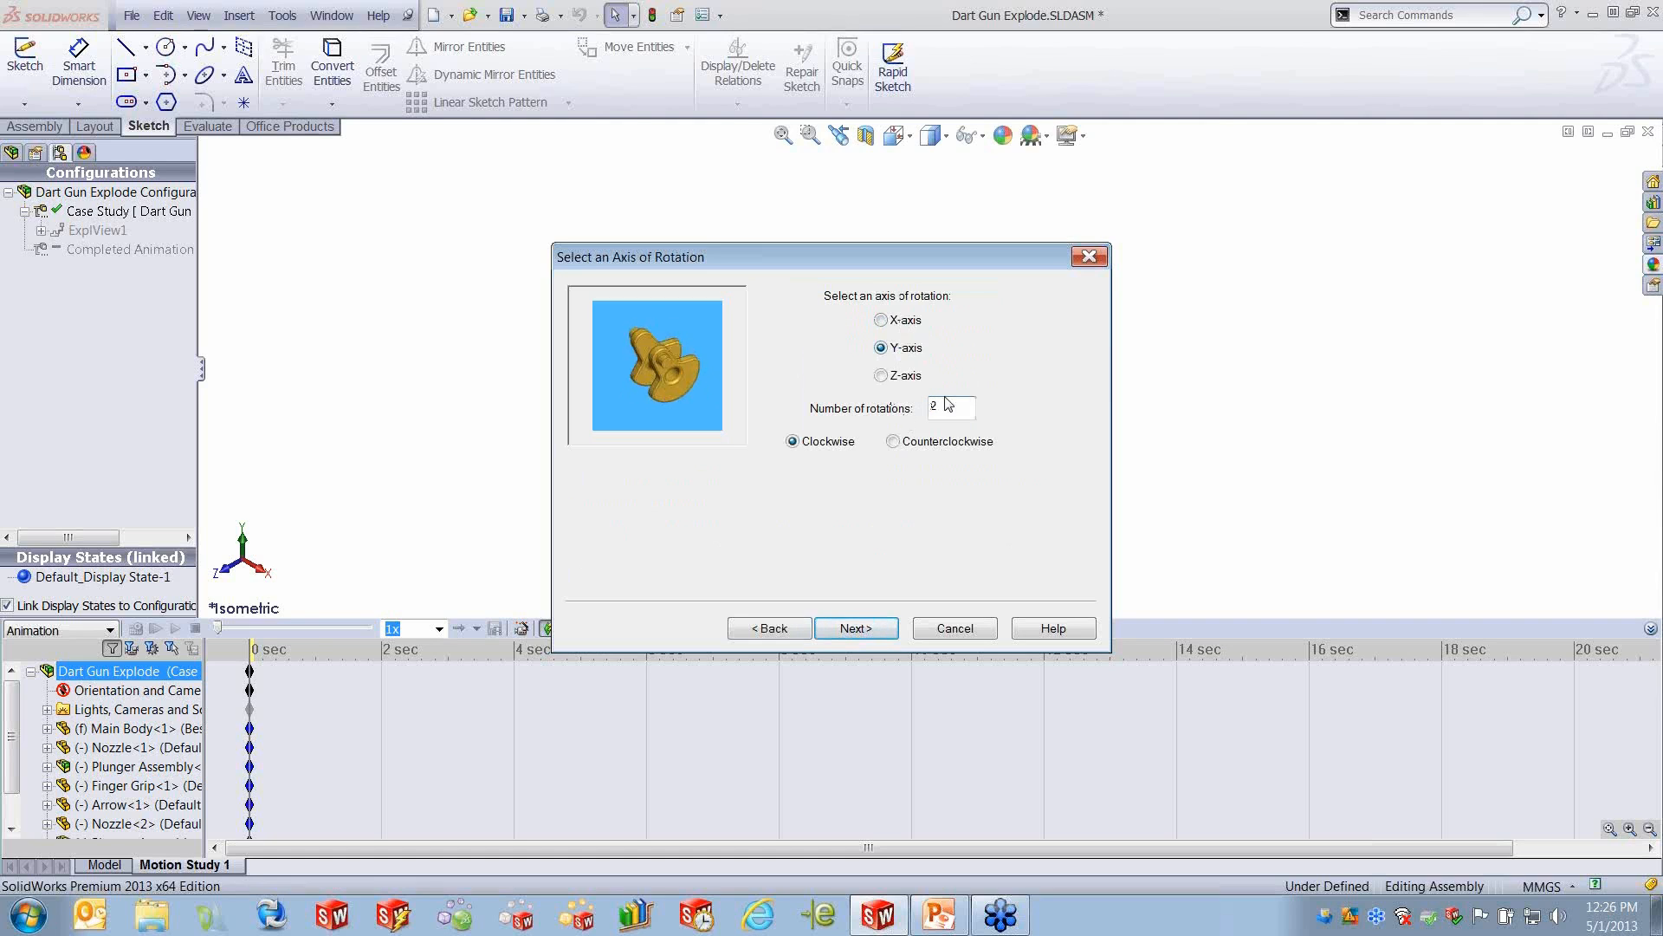
click(866, 629)
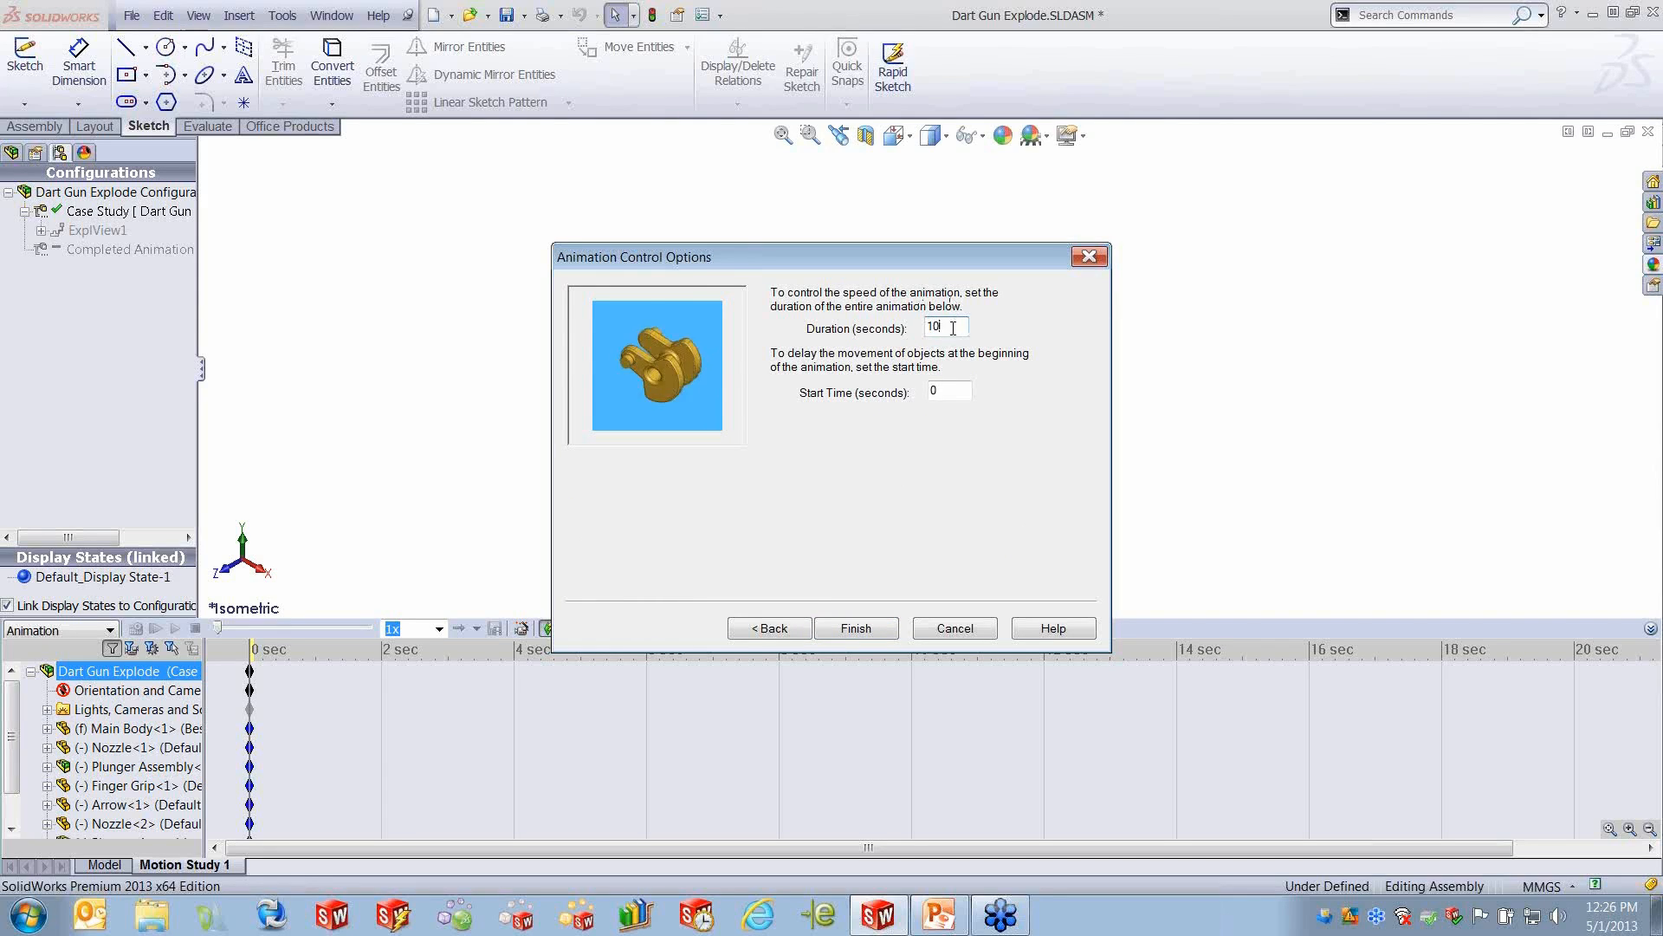
text(4)
click(857, 629)
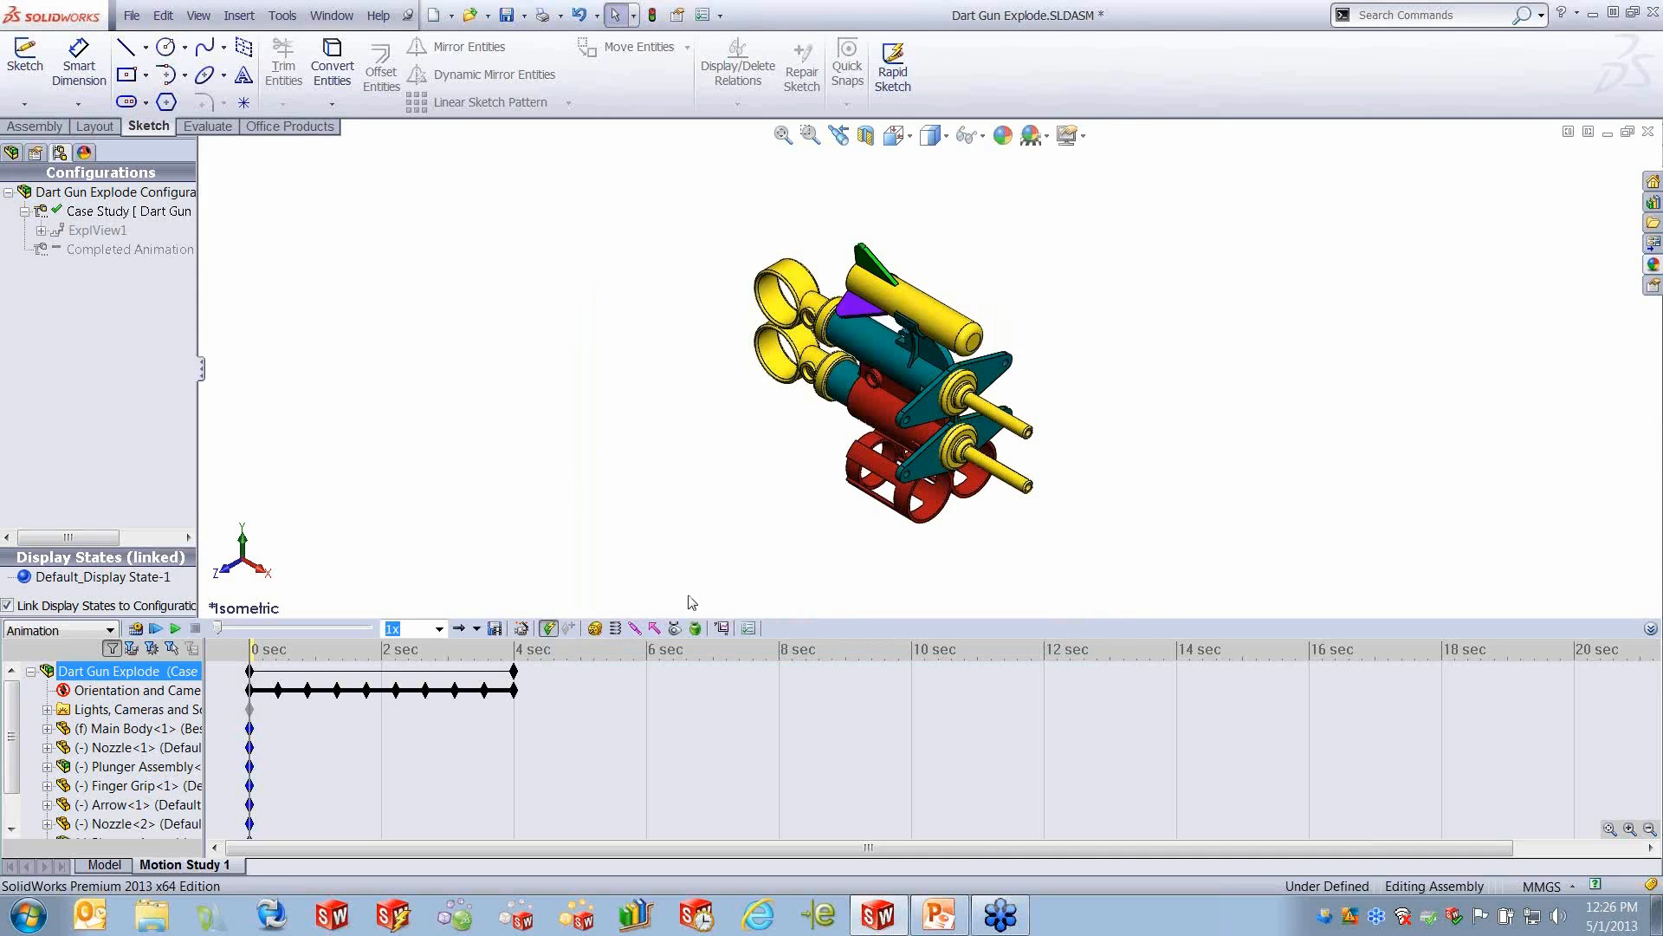
- Scrub the time bar through the 4-second rotation in Motion Study 1 and play the rotation animation from the start
click(396, 691)
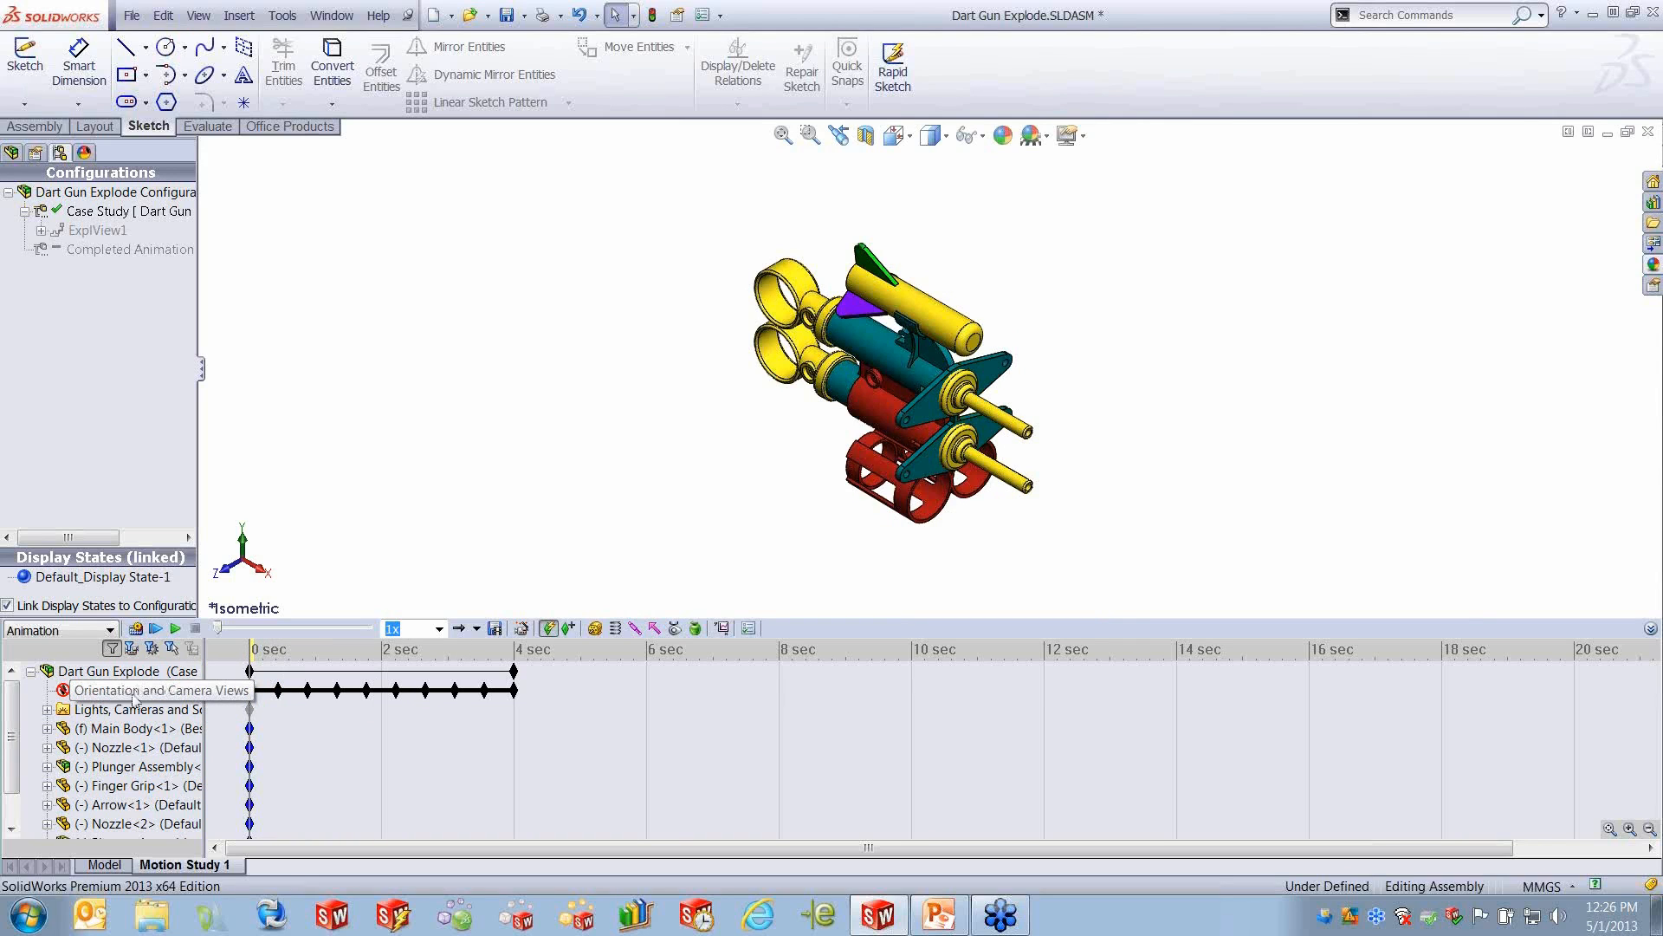
click(251, 671)
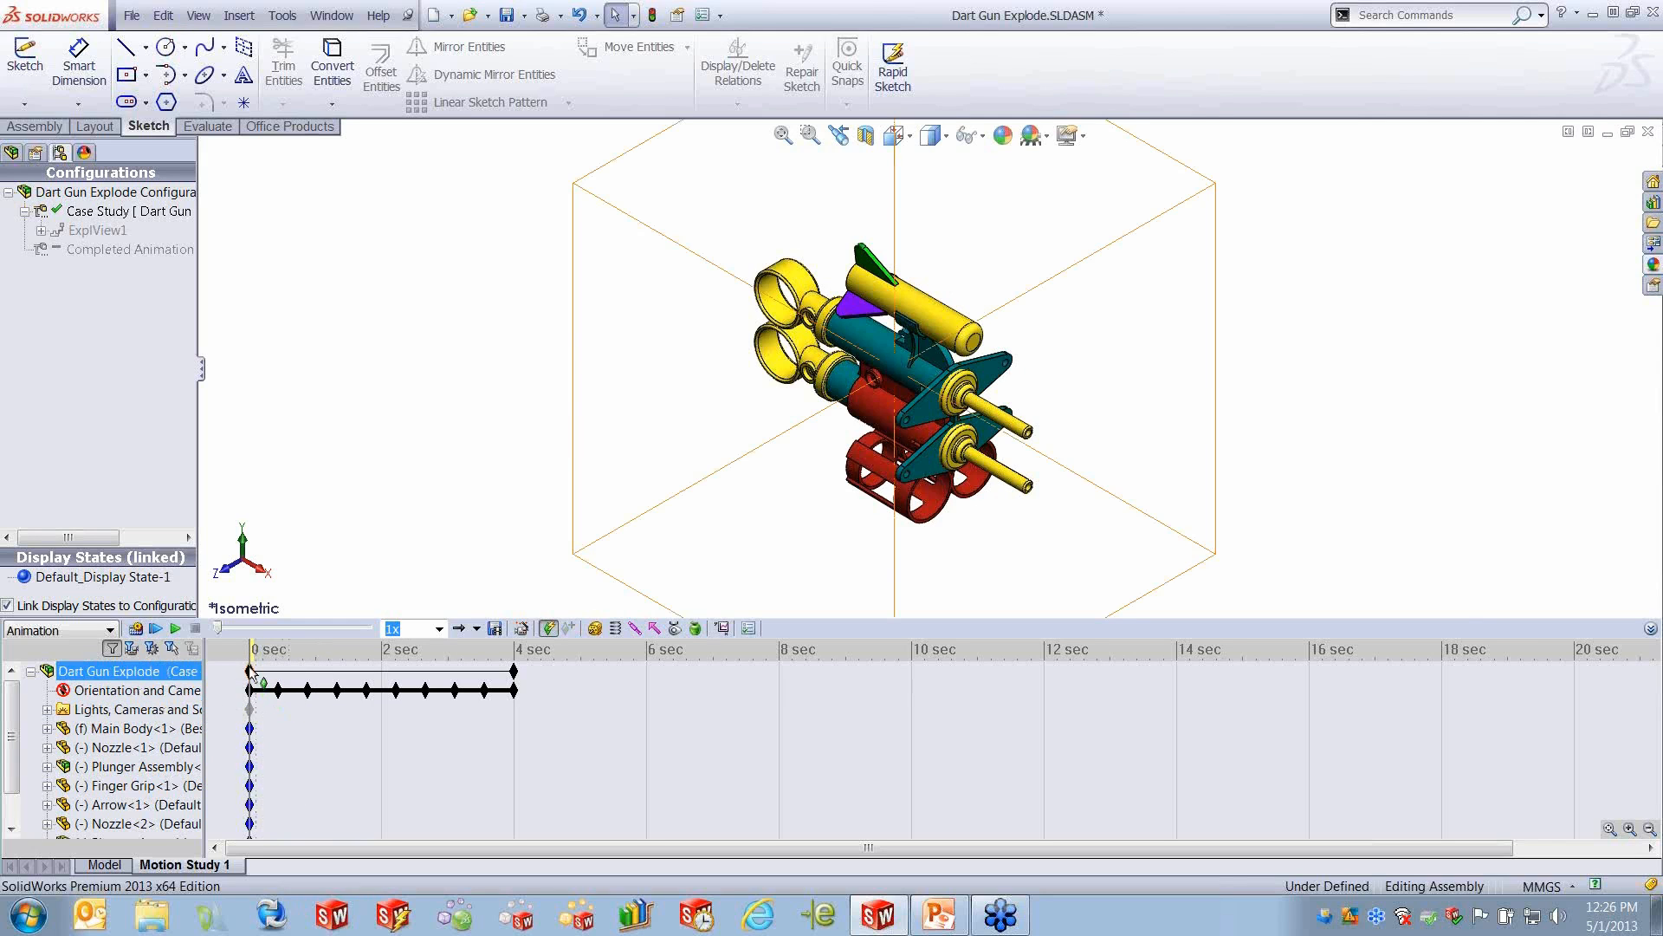
drag(251, 660, 461, 670)
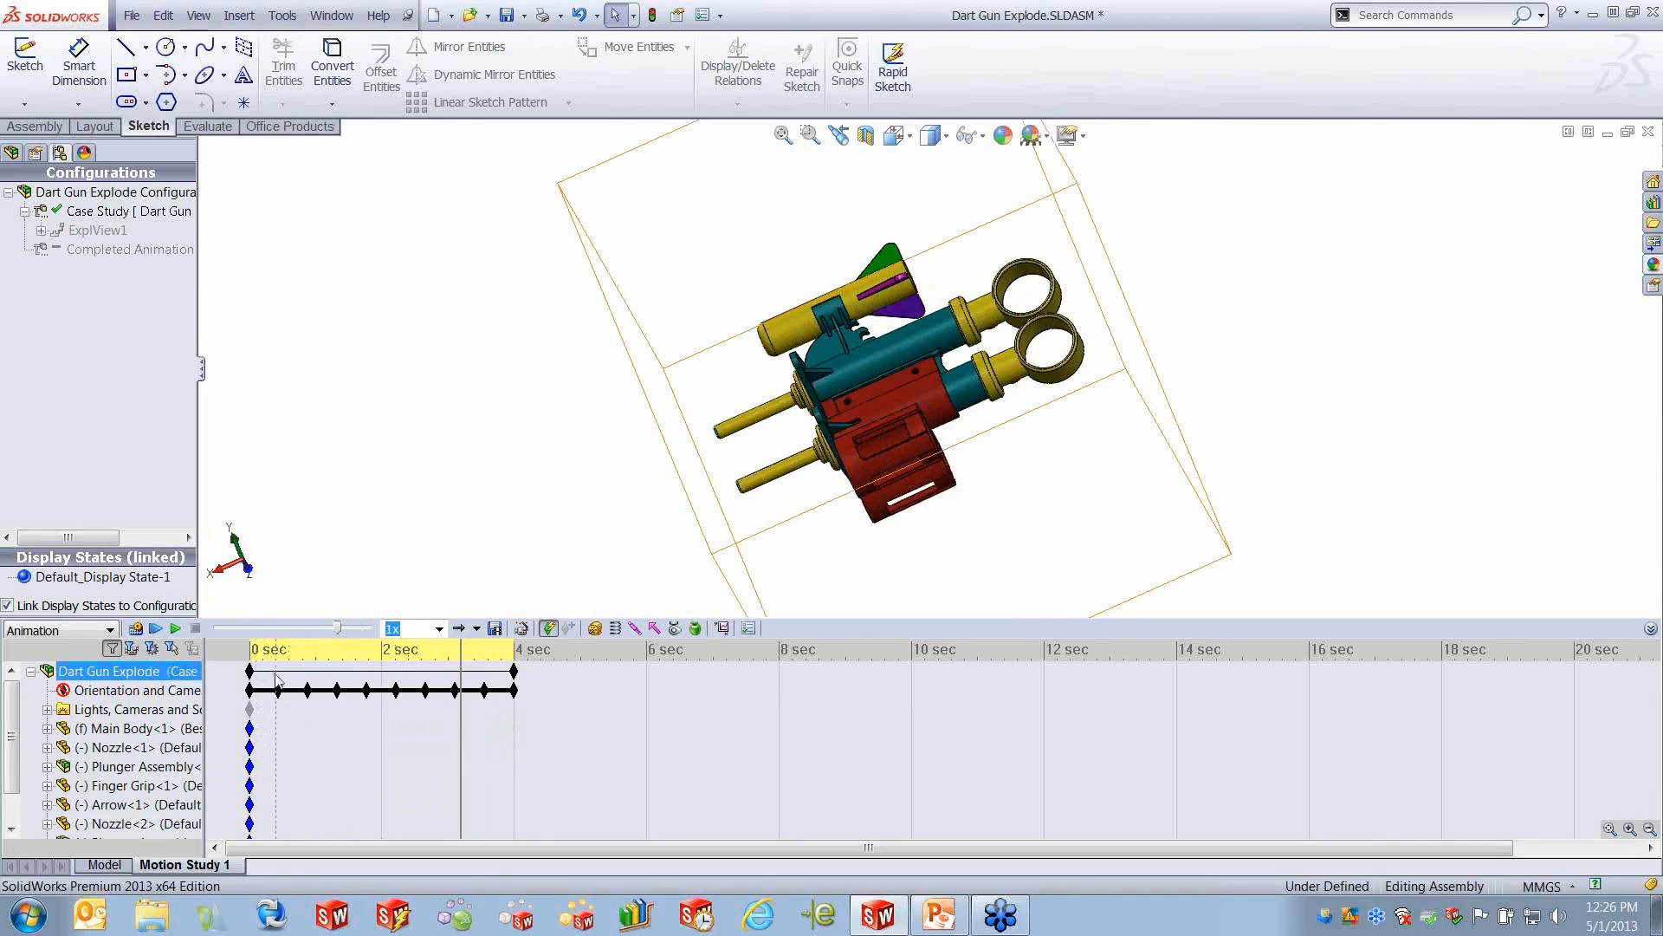
mouse_move(515, 671)
mouse_down()
mouse_move(554, 672)
mouse_move(514, 671)
mouse_up()
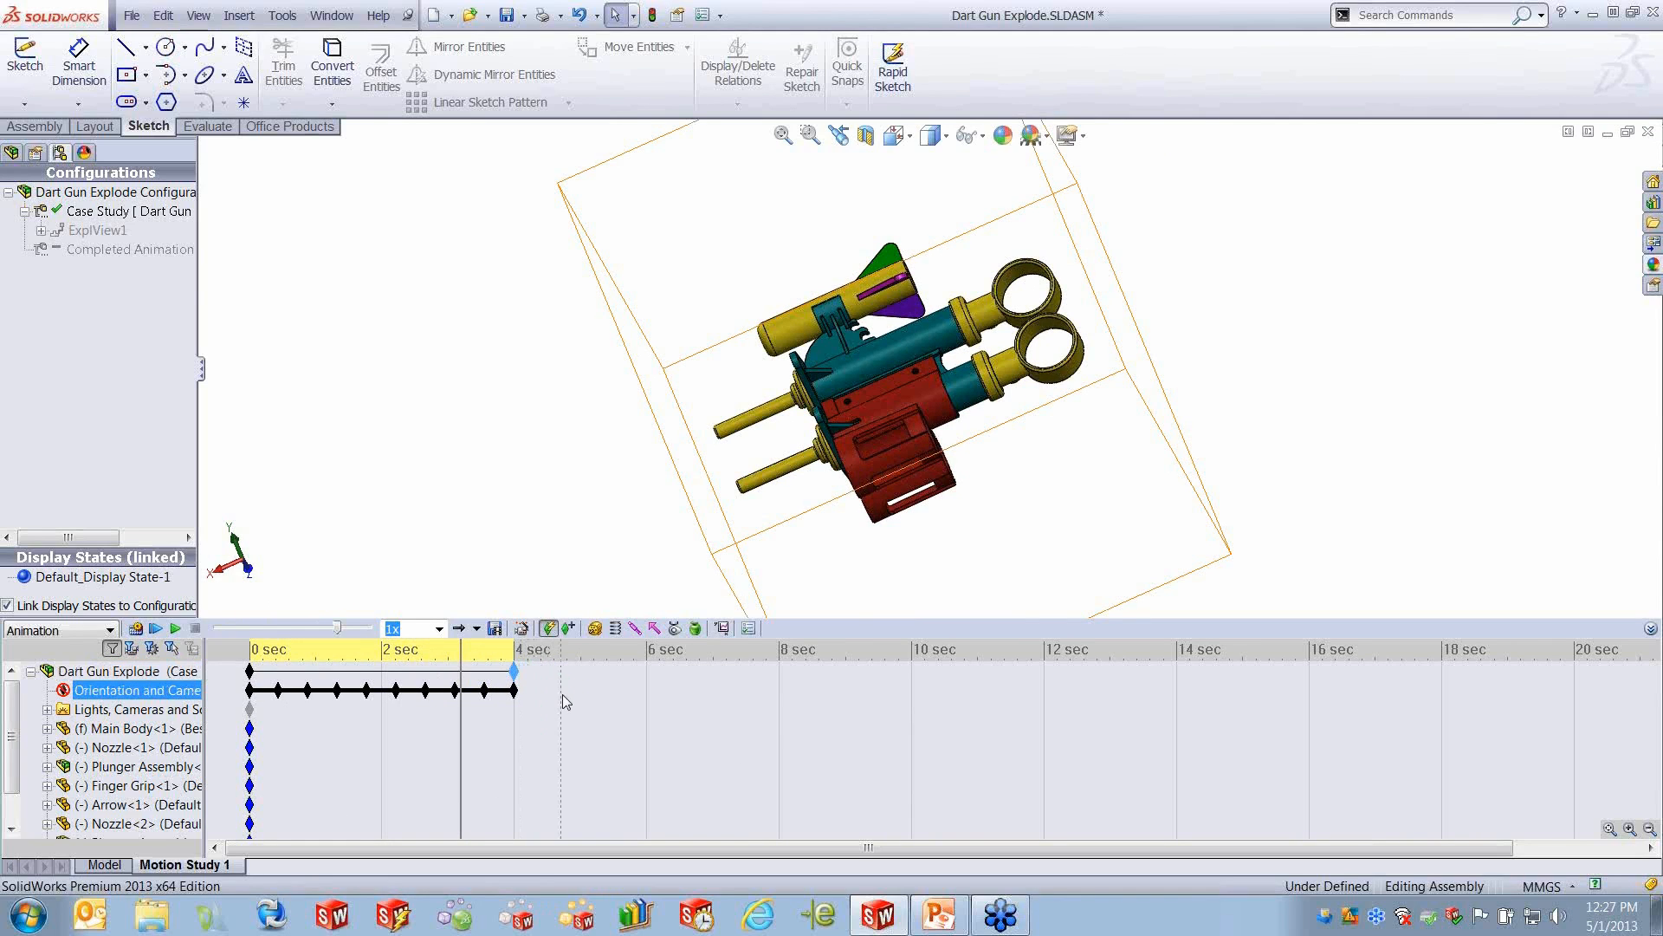
click(175, 629)
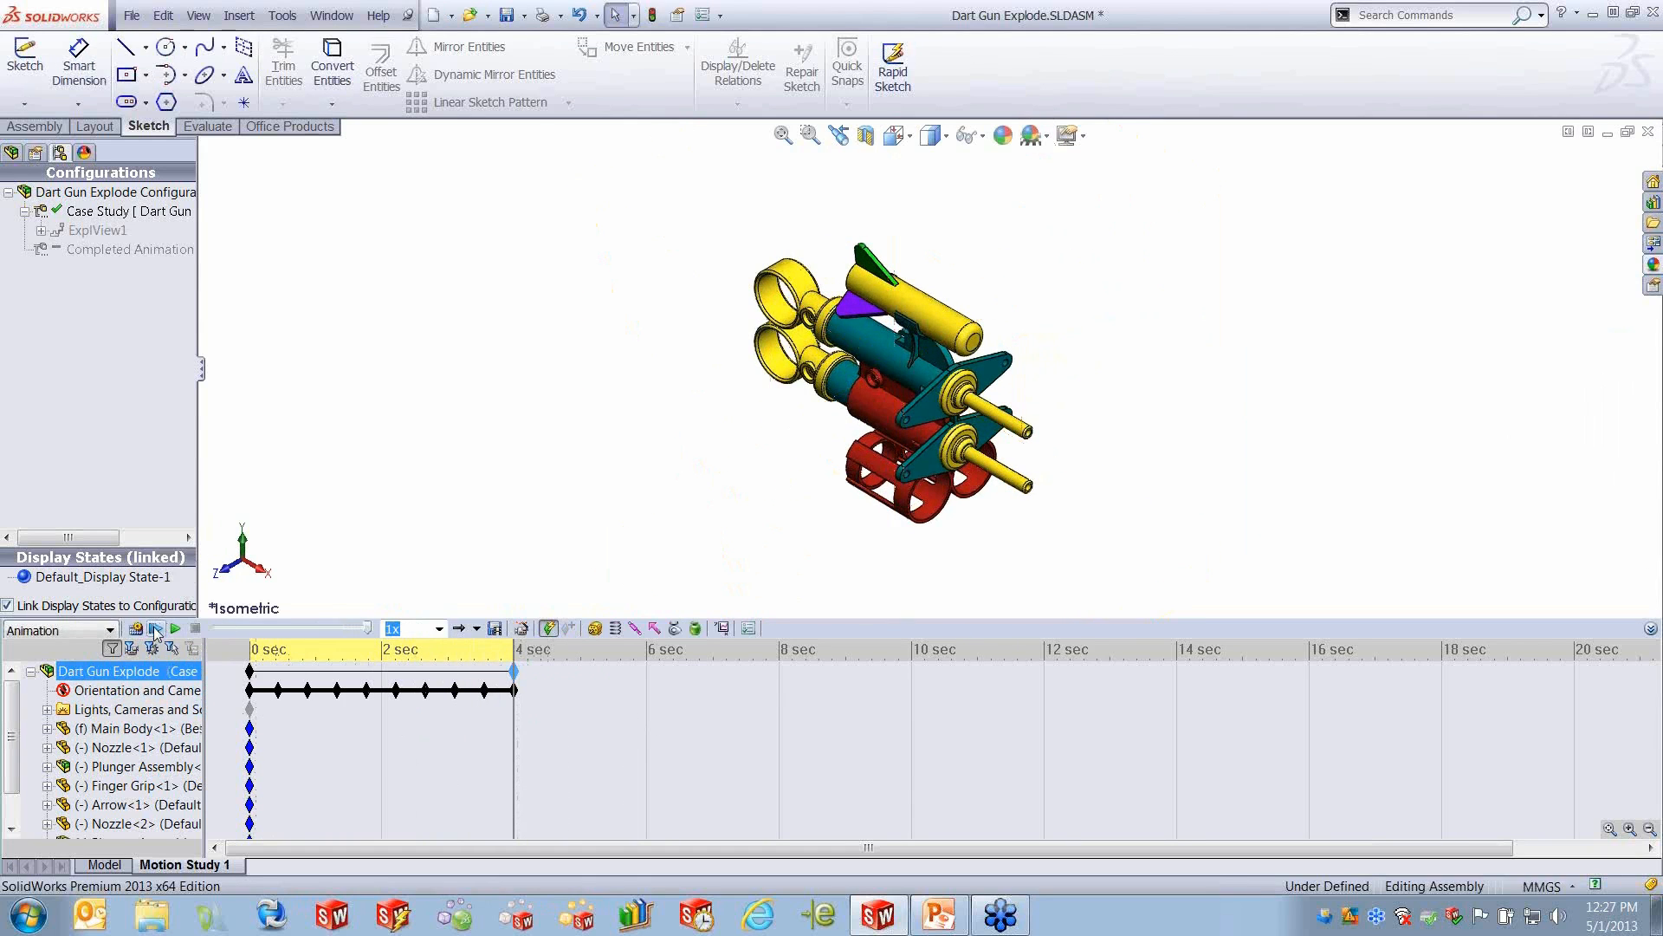
click(155, 629)
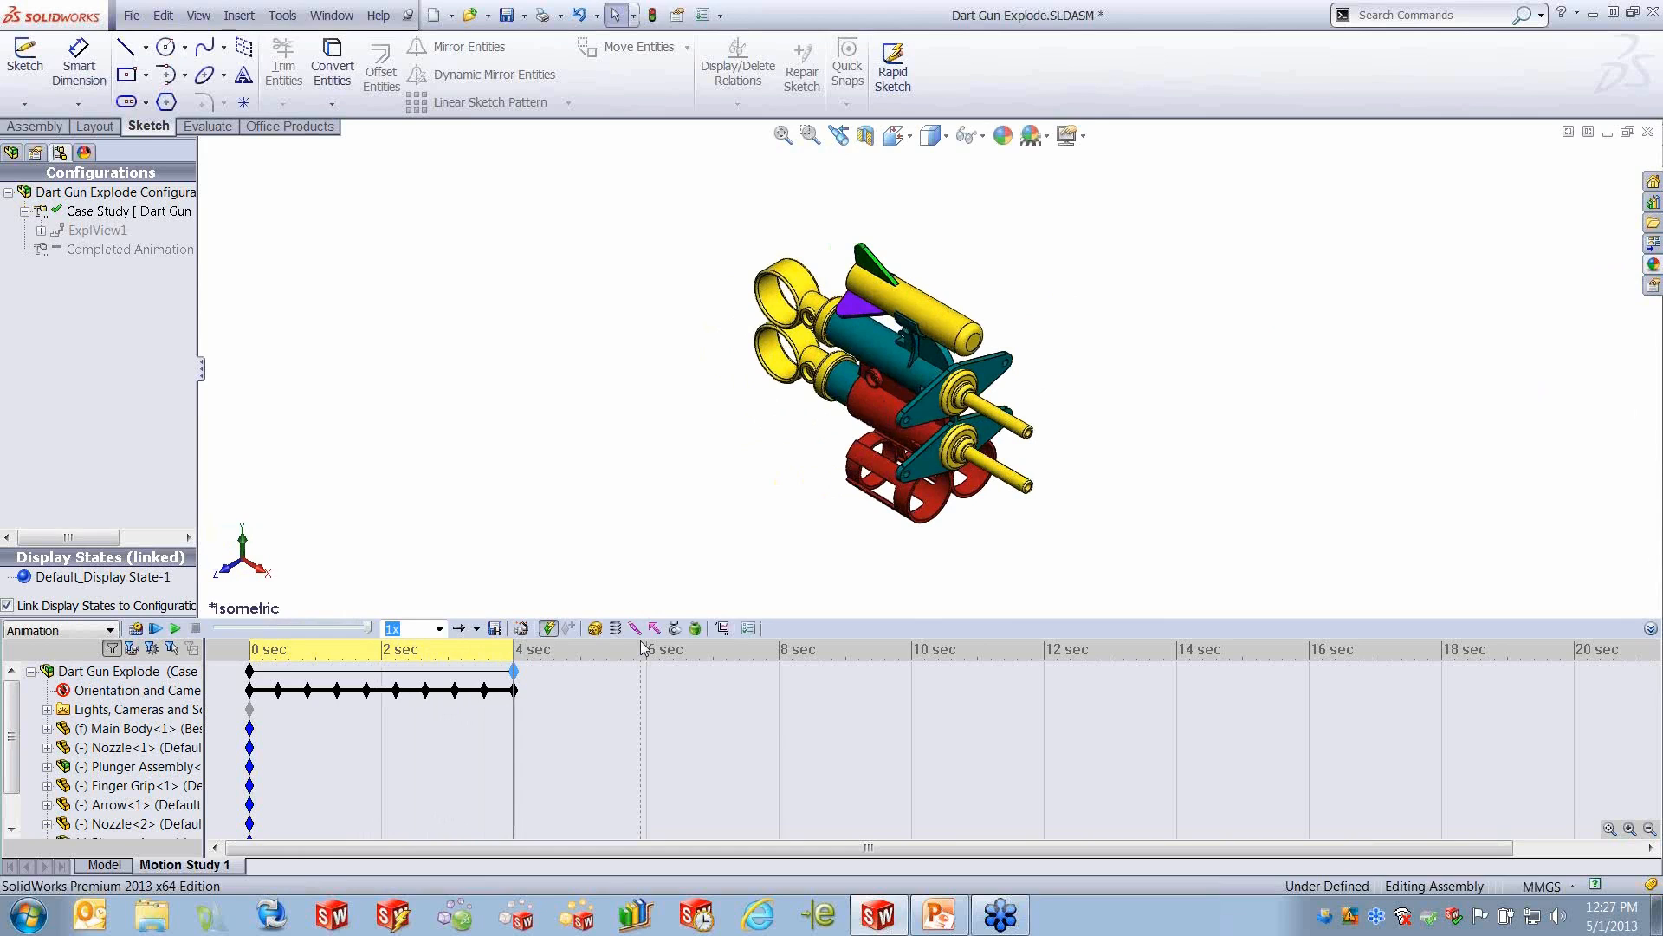
- Use the Animation Wizard to add an explode animation with an 8-second duration and a start time of 4 seconds
click(619, 672)
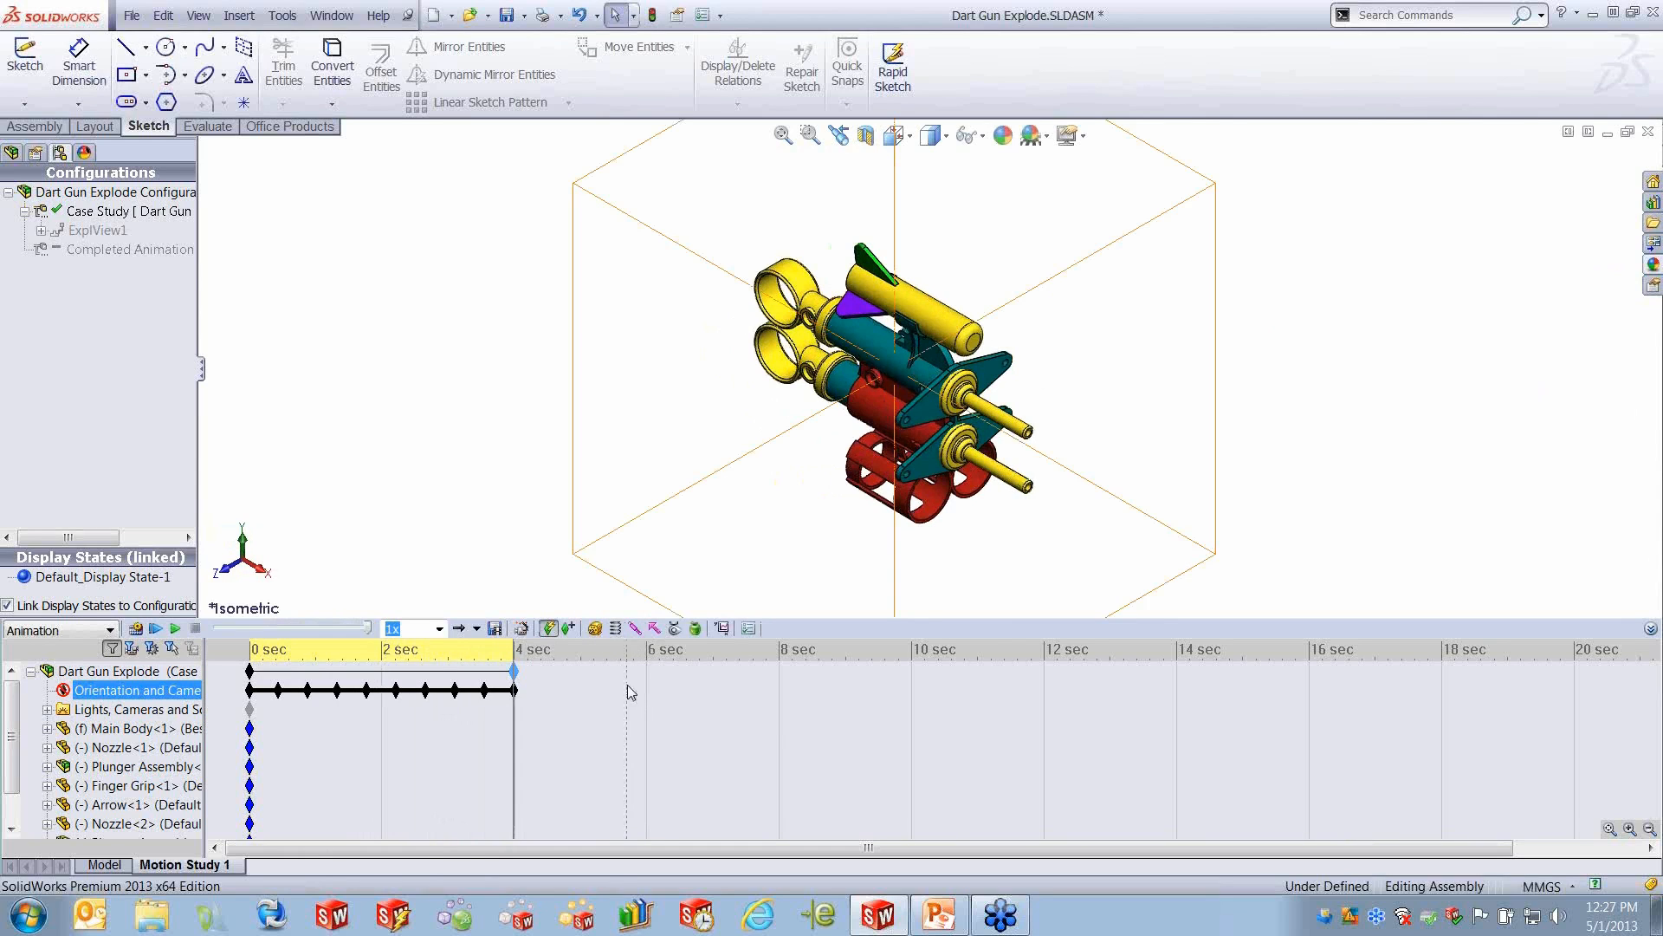
click(522, 628)
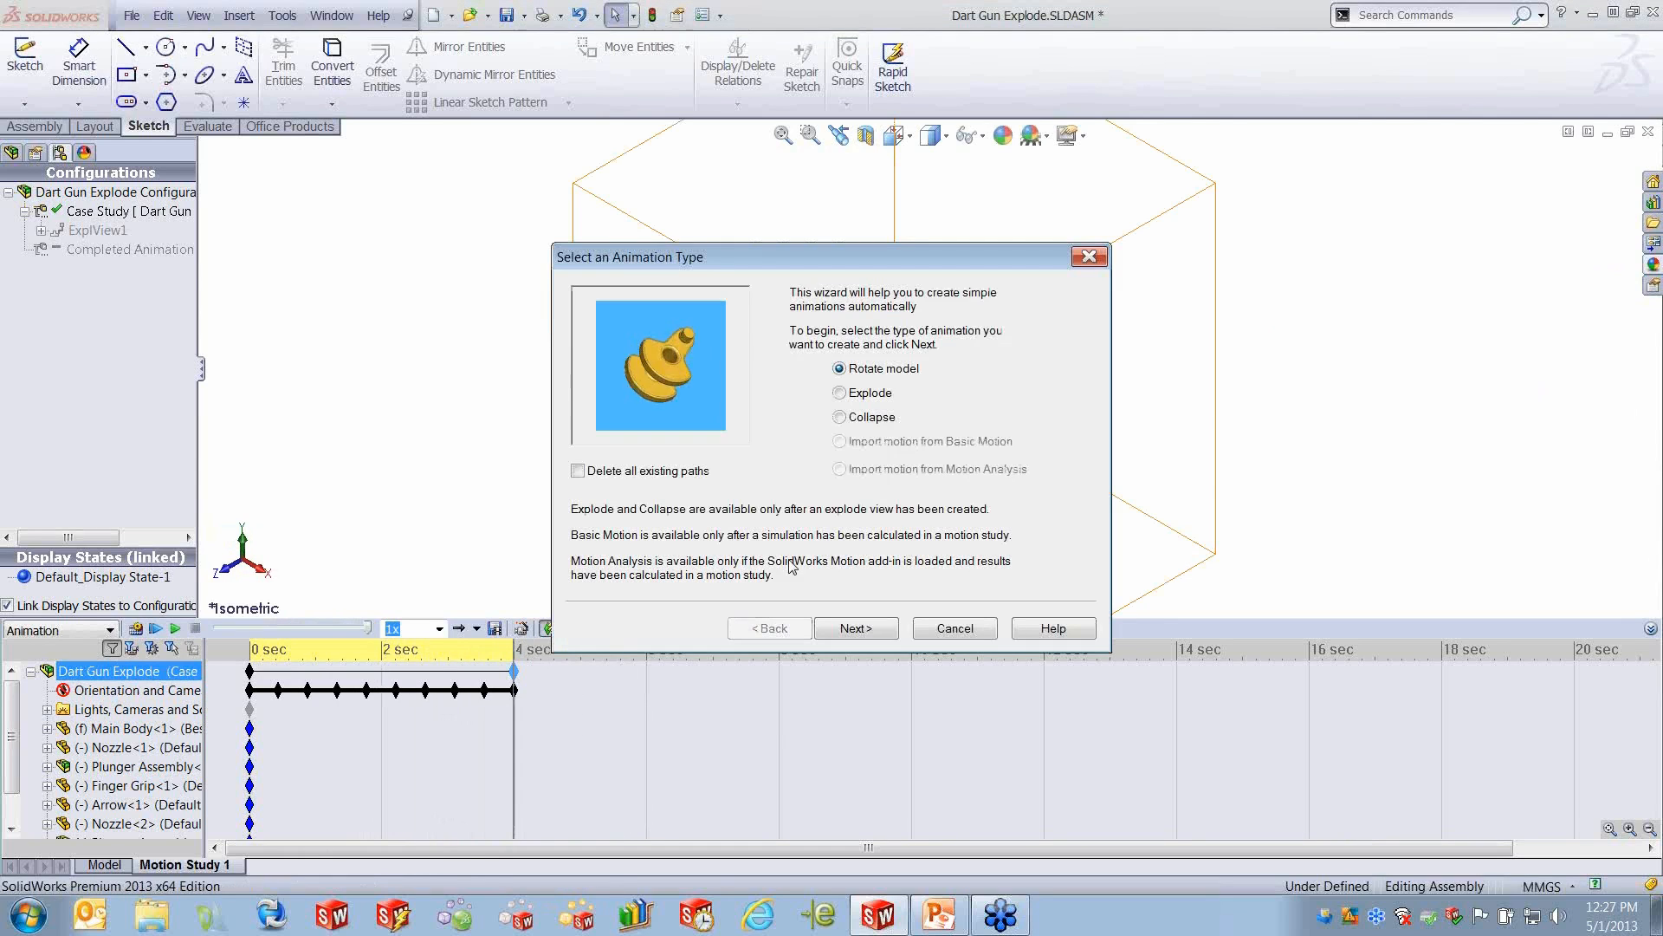
click(846, 395)
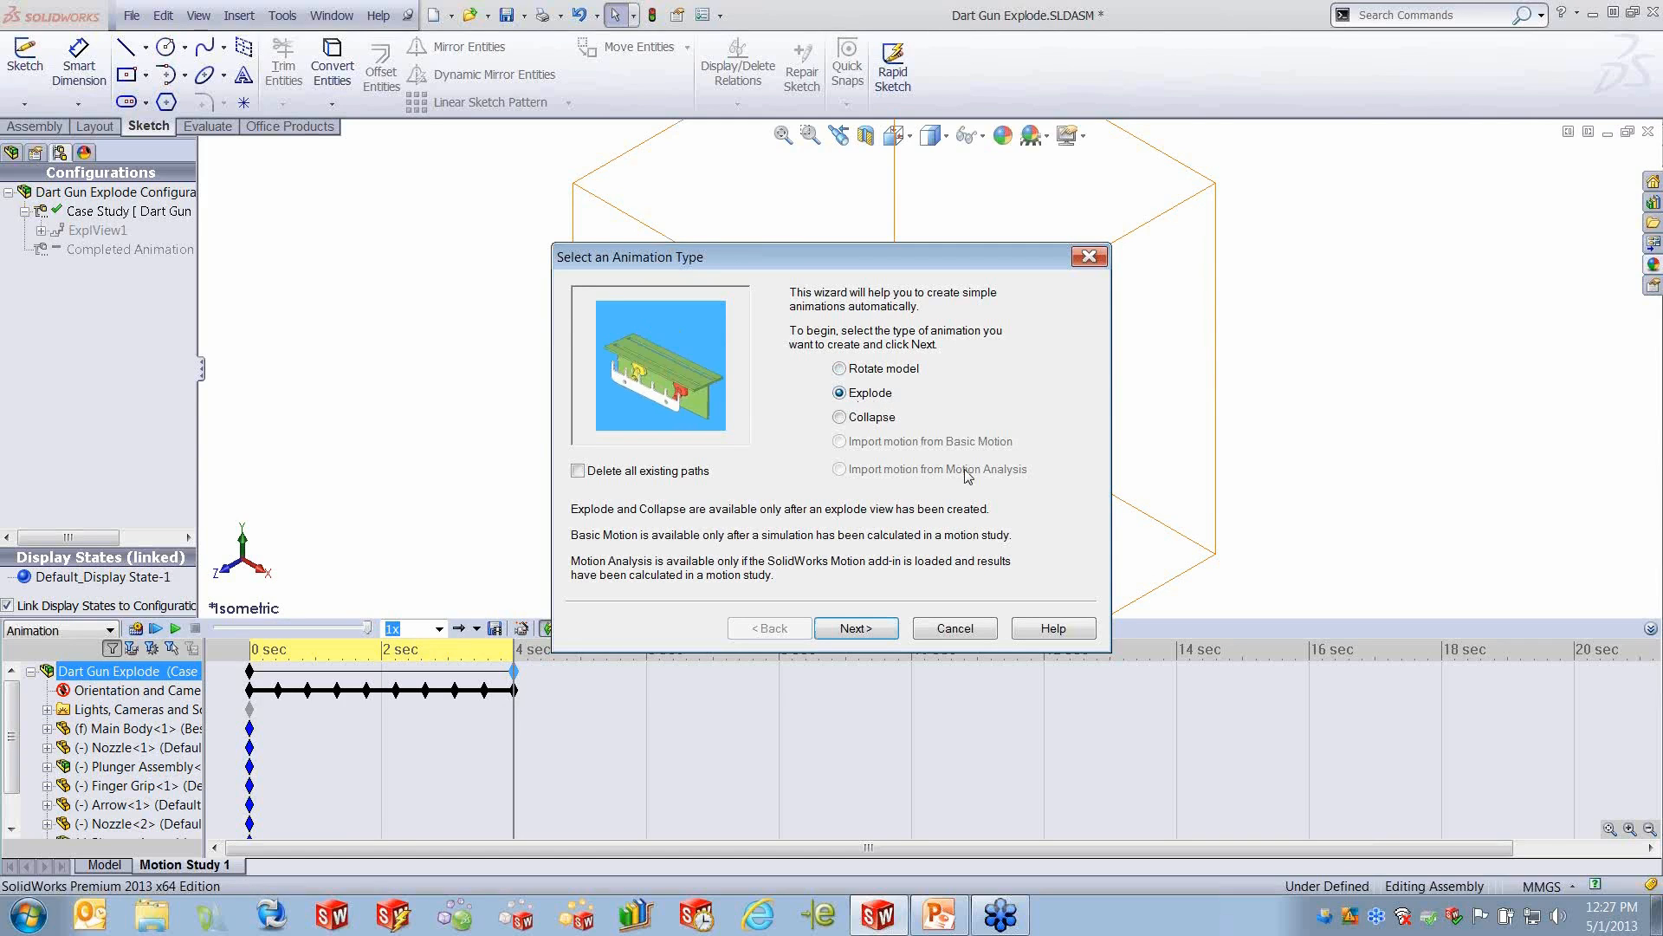
click(868, 630)
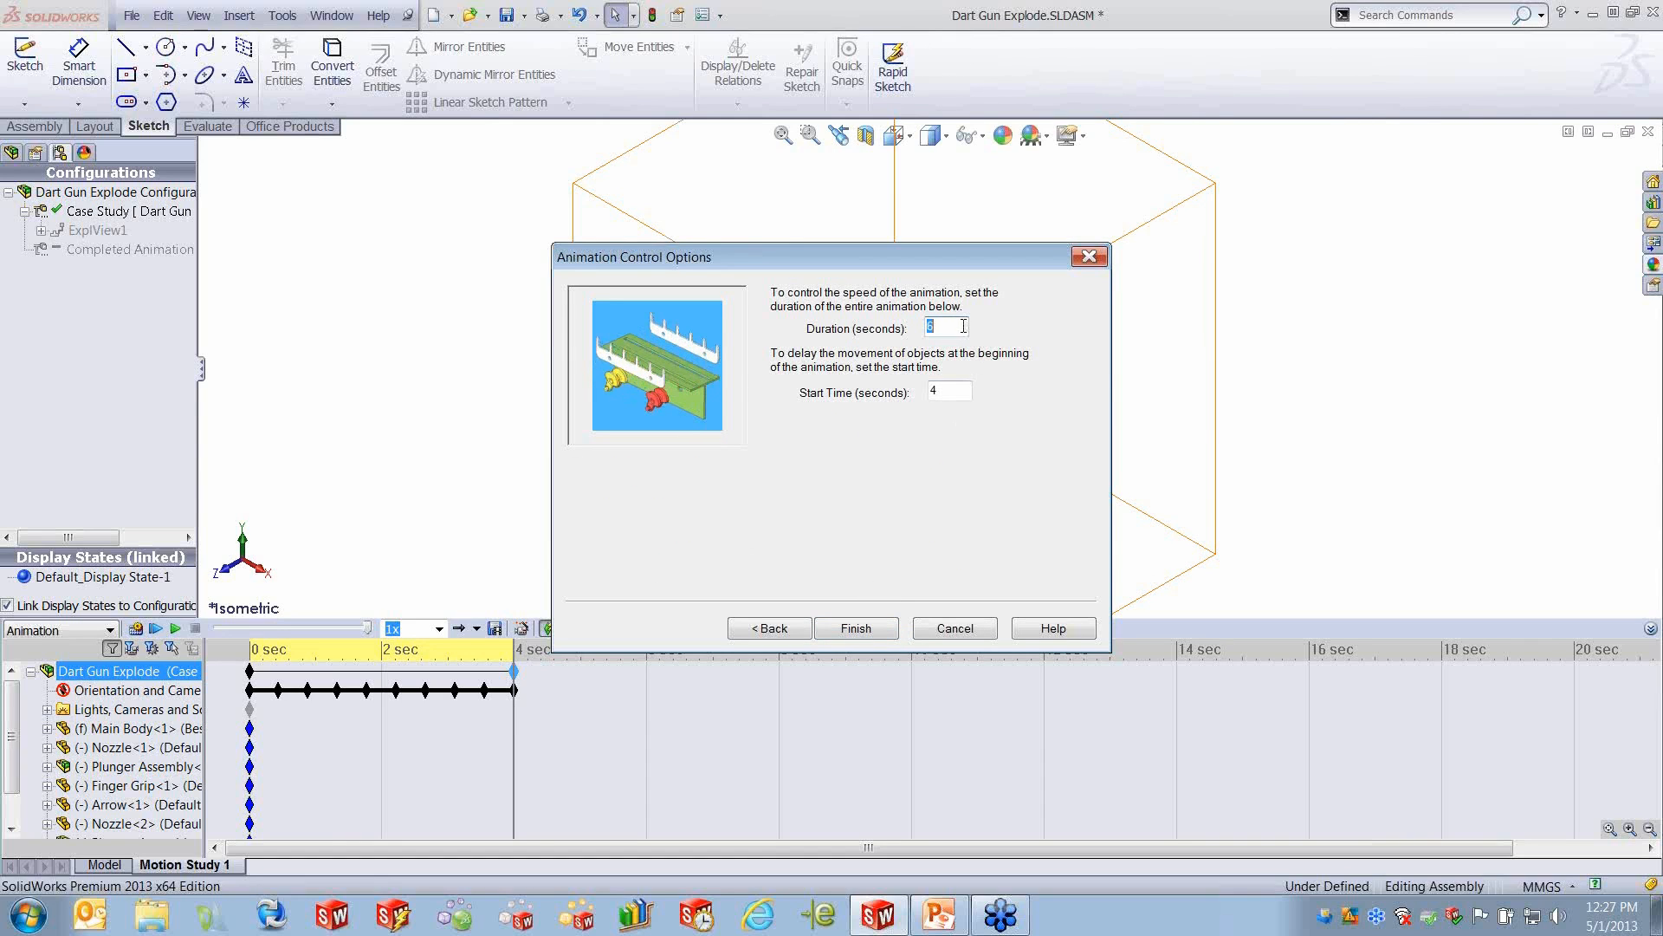
text(8)
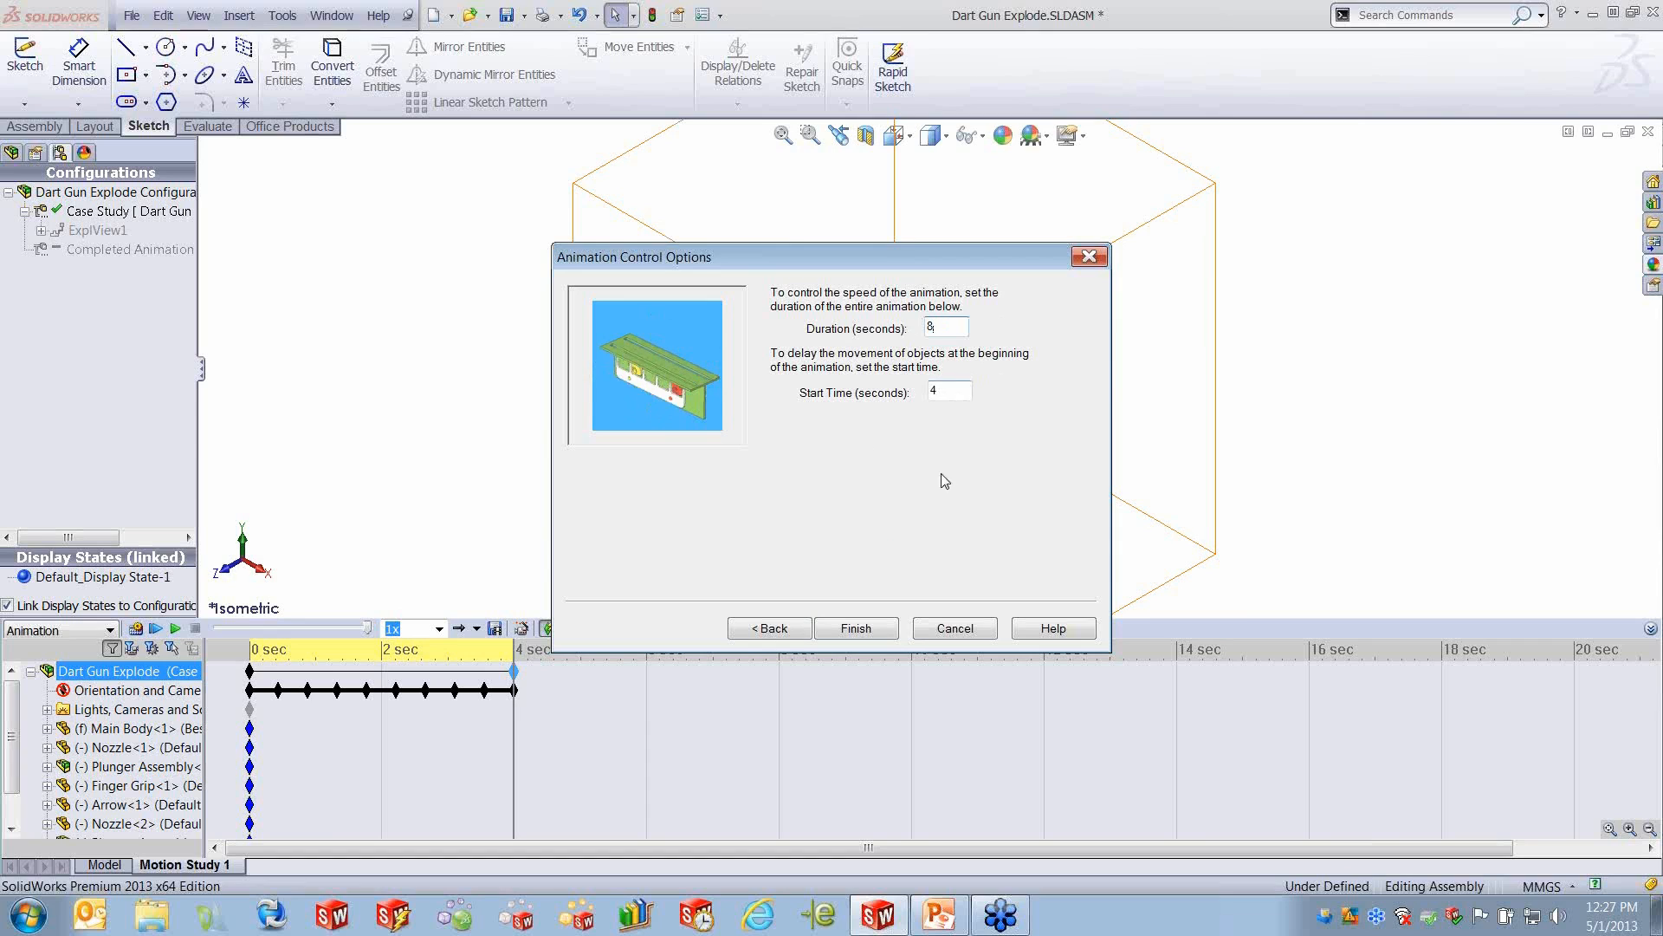
click(856, 630)
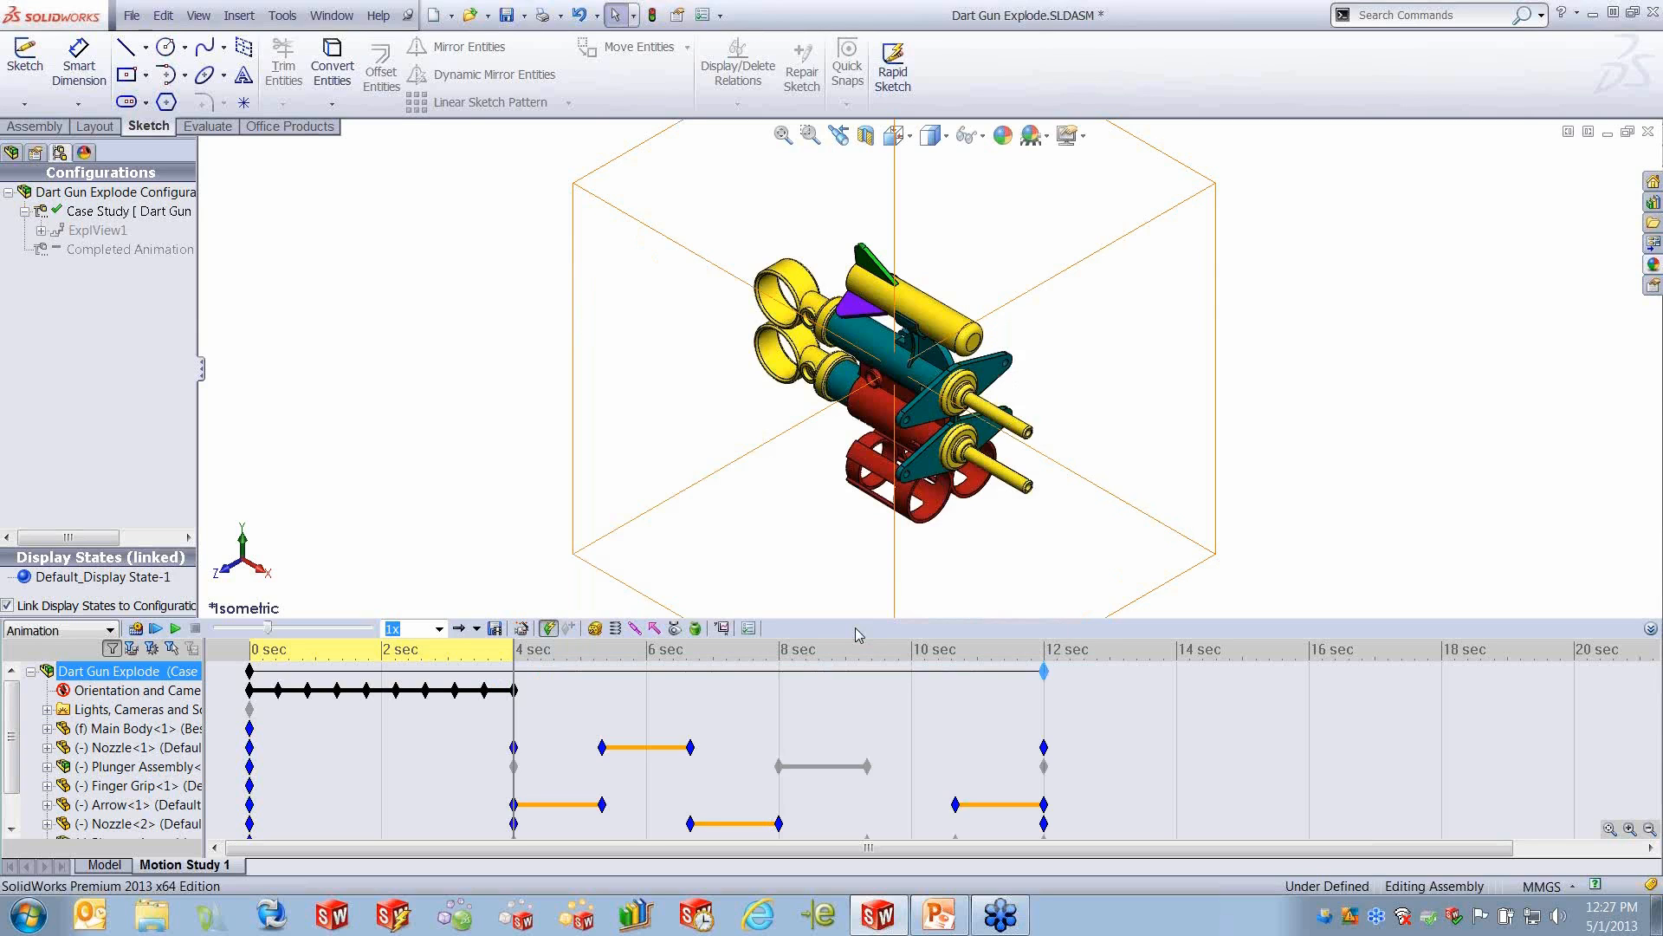
- Scrub the time bar between 4 and about 5.3 seconds to examine the Arrow and Nozzle<1> key points and explode bars
click(814, 766)
click(658, 749)
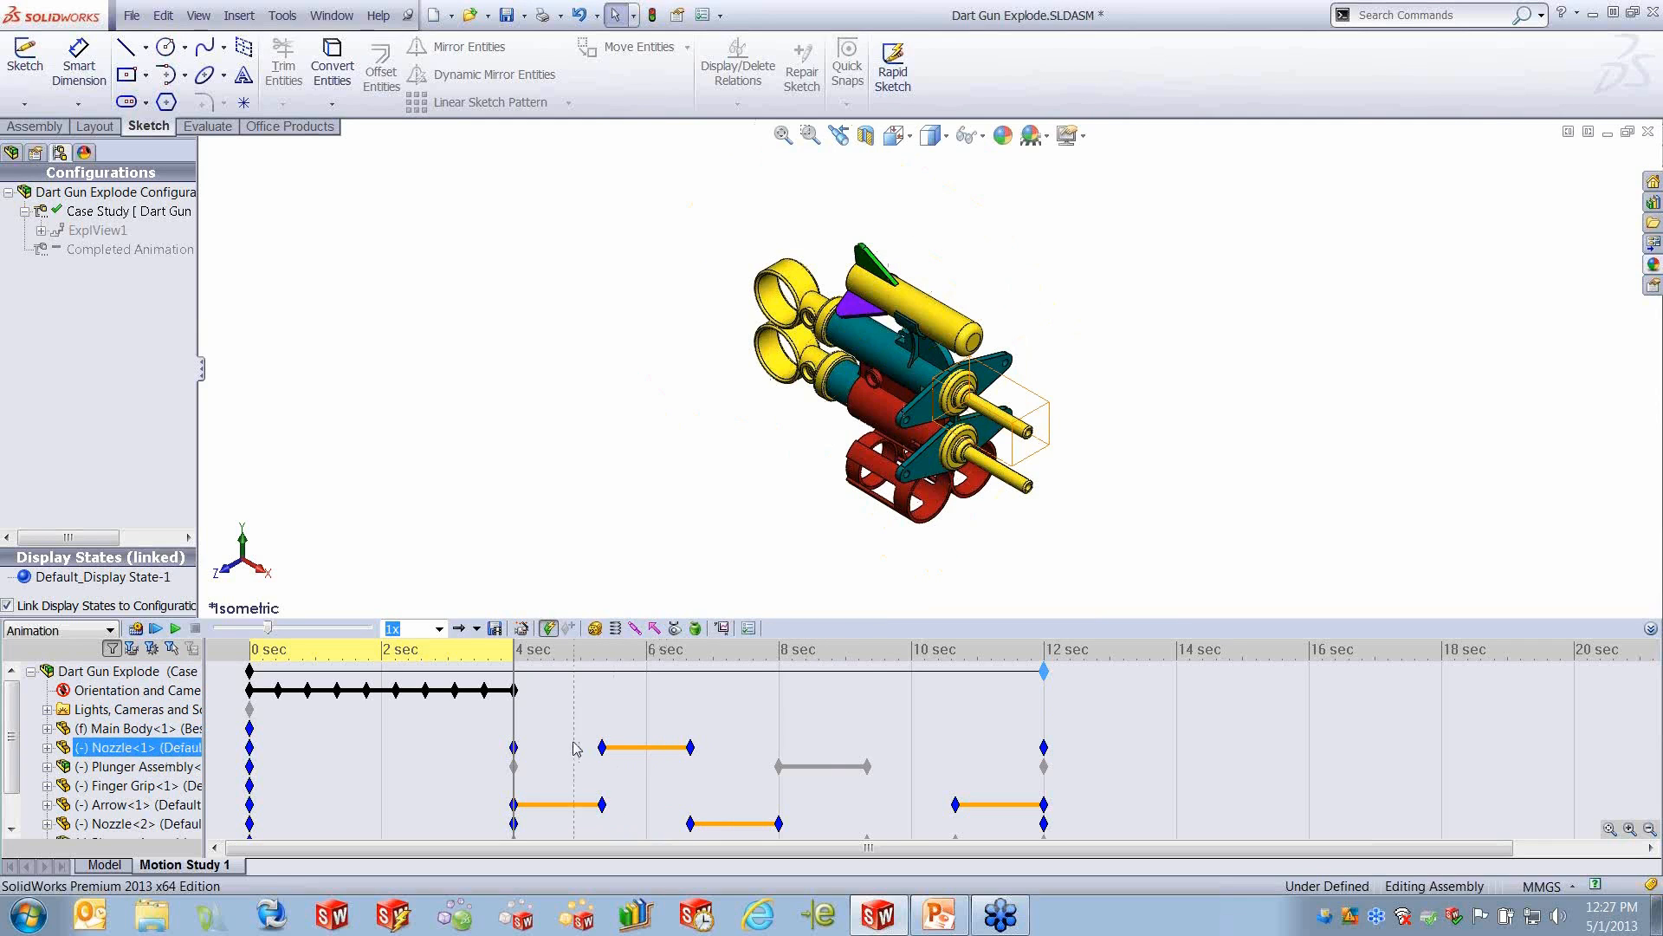
drag(518, 713, 604, 706)
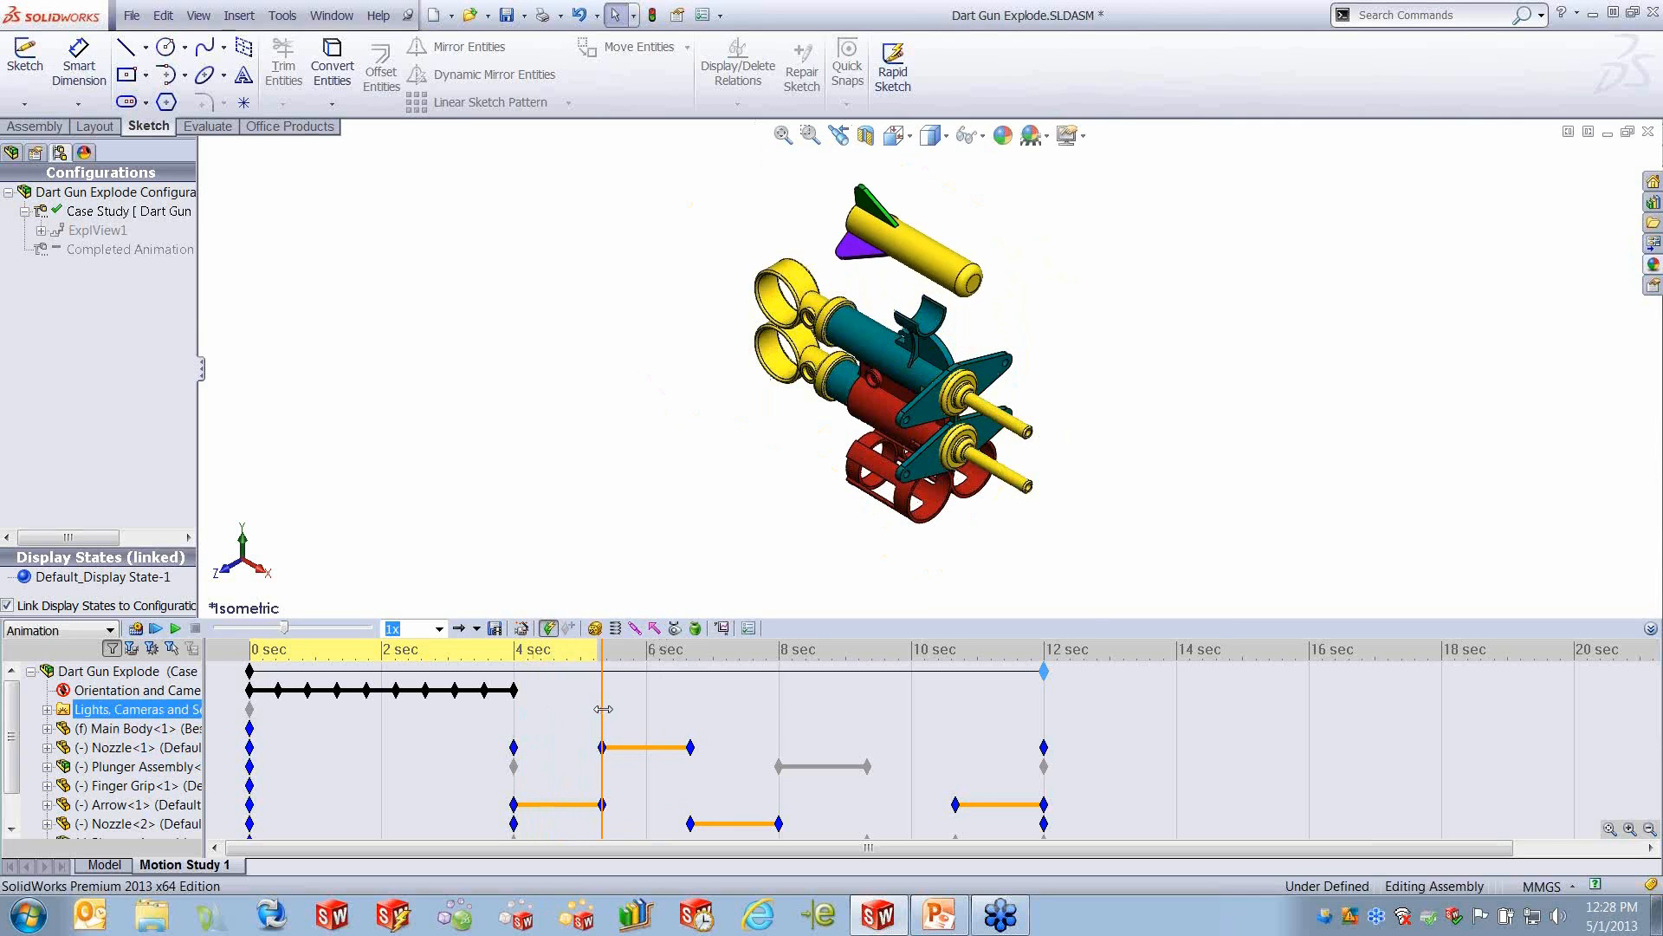
click(602, 747)
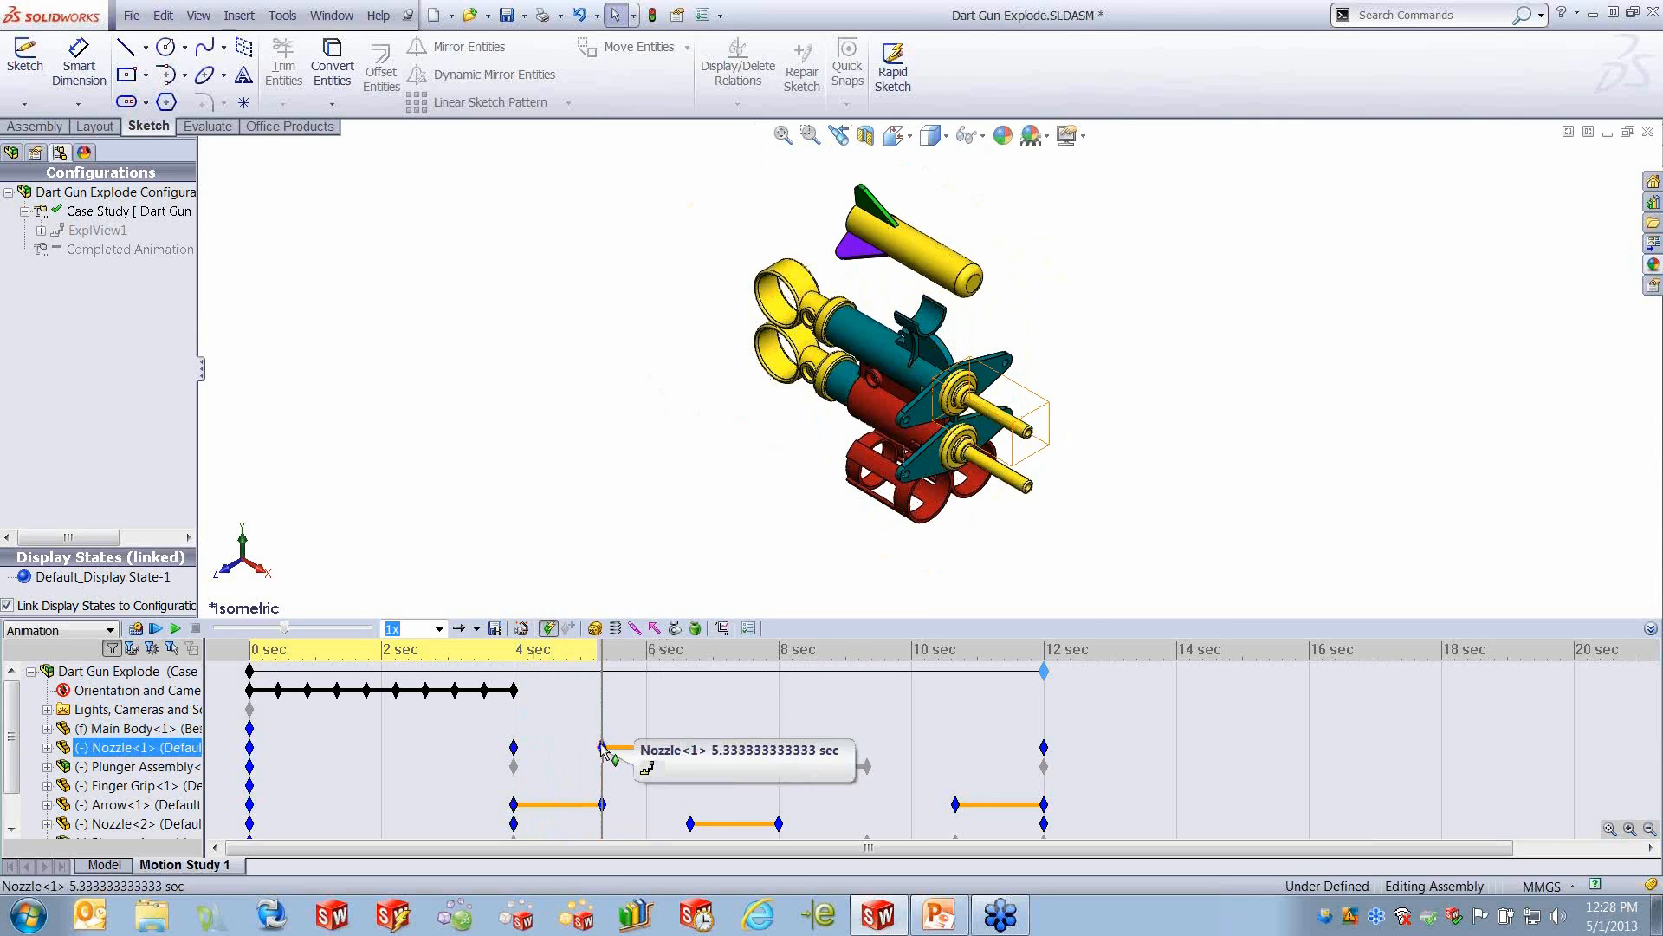
click(603, 708)
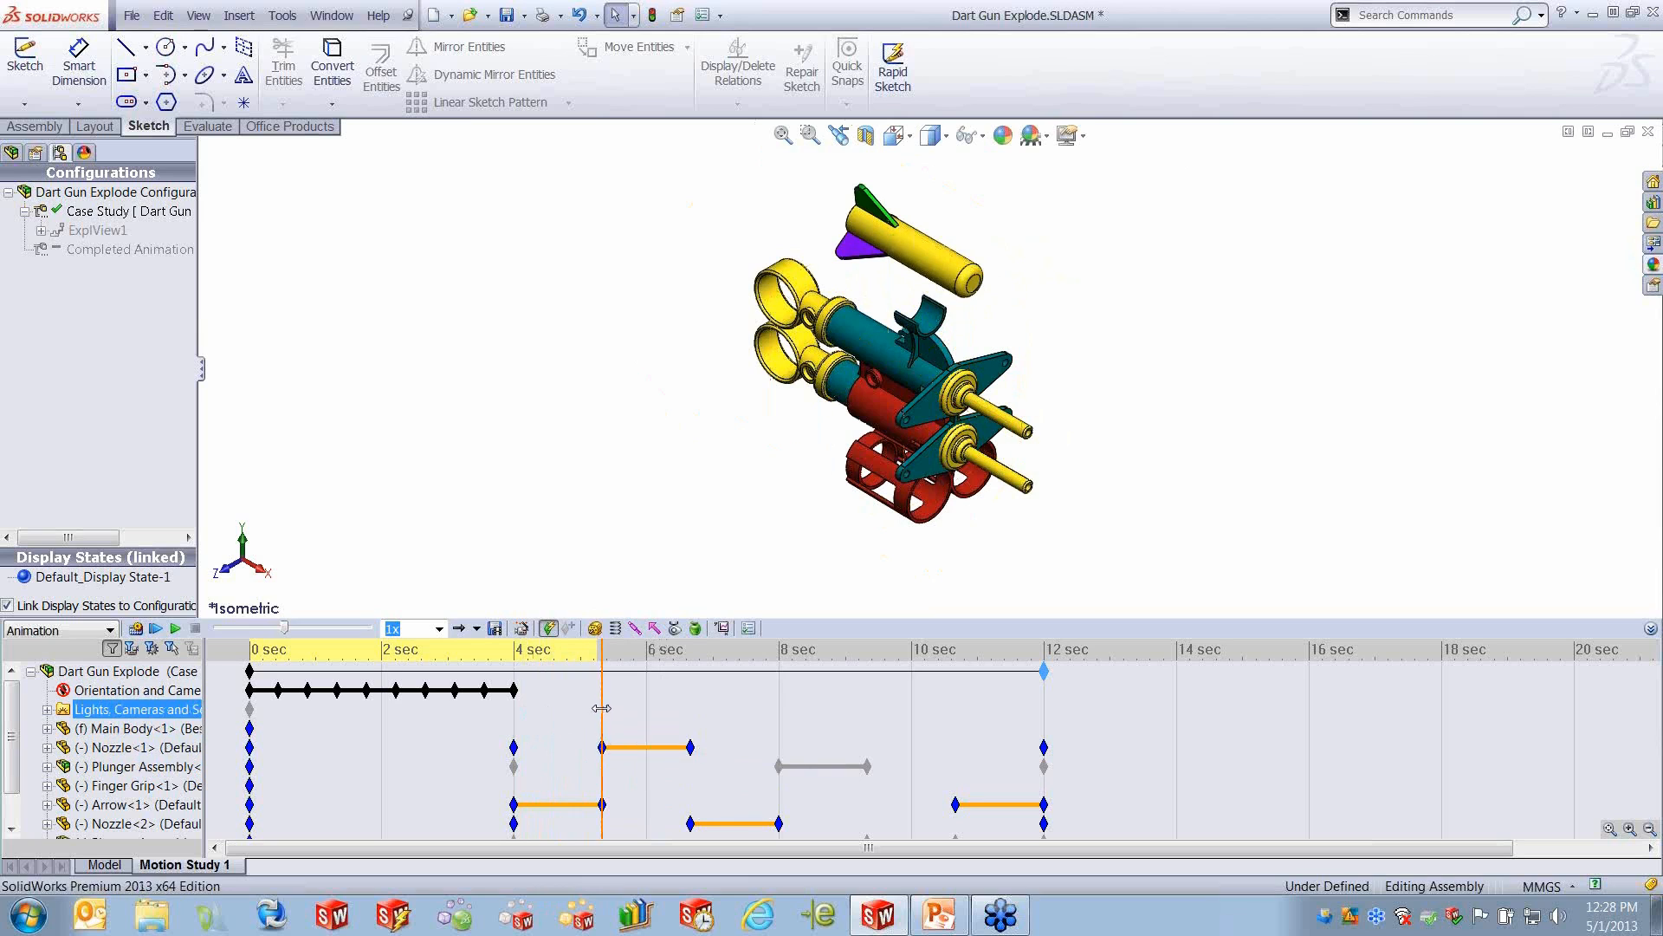
drag(602, 709, 607, 711)
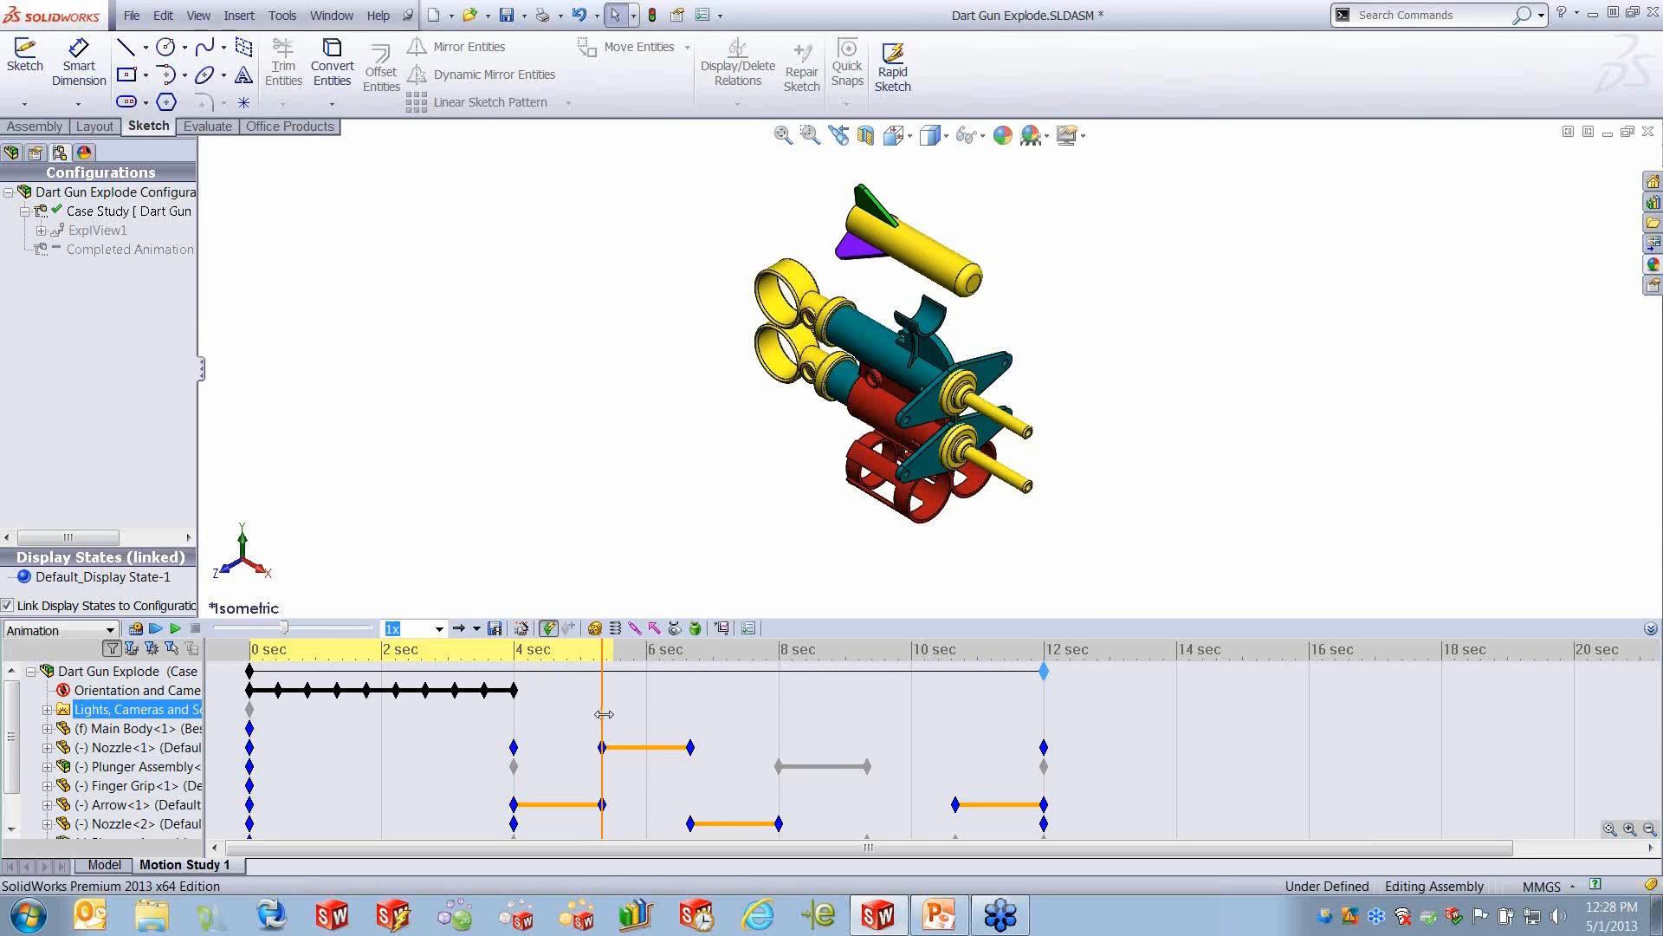
click(602, 747)
mouse_move(604, 750)
mouse_down()
mouse_move(622, 751)
mouse_move(603, 752)
mouse_up()
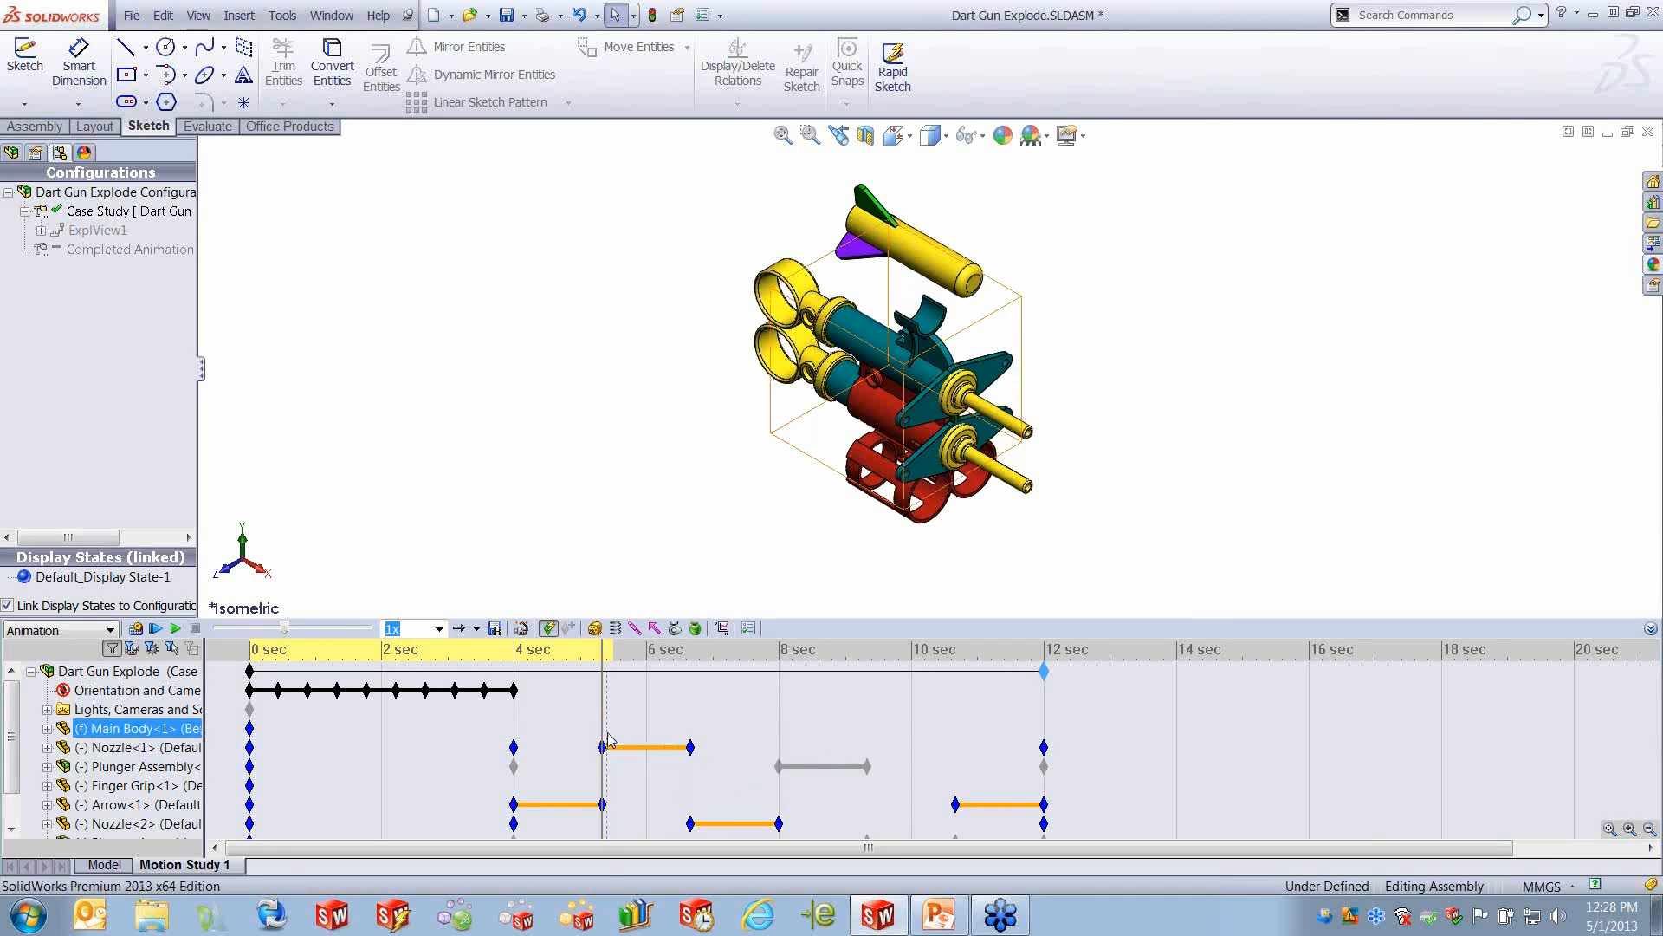
mouse_move(602, 706)
mouse_down()
mouse_move(826, 703)
mouse_move(547, 710)
mouse_move(580, 717)
mouse_up()
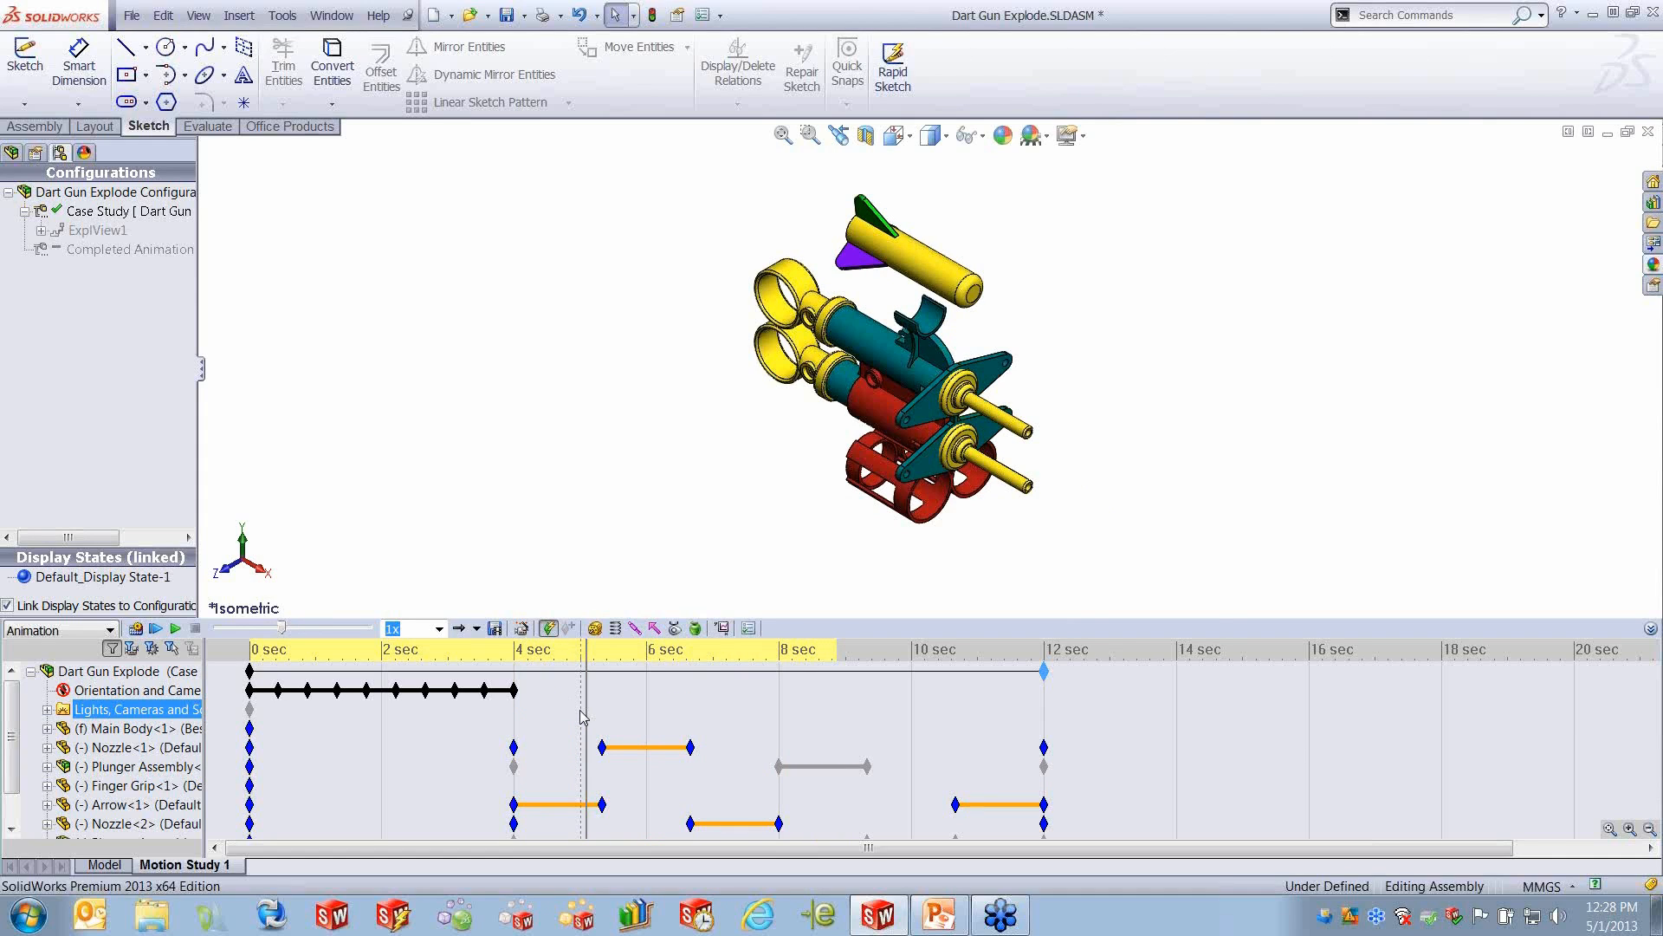
- Enlarge the MotionManager and expand Plunger Assembly<1> to examine the Pull Ring's explode bar, then collapse the assembly again
click(840, 765)
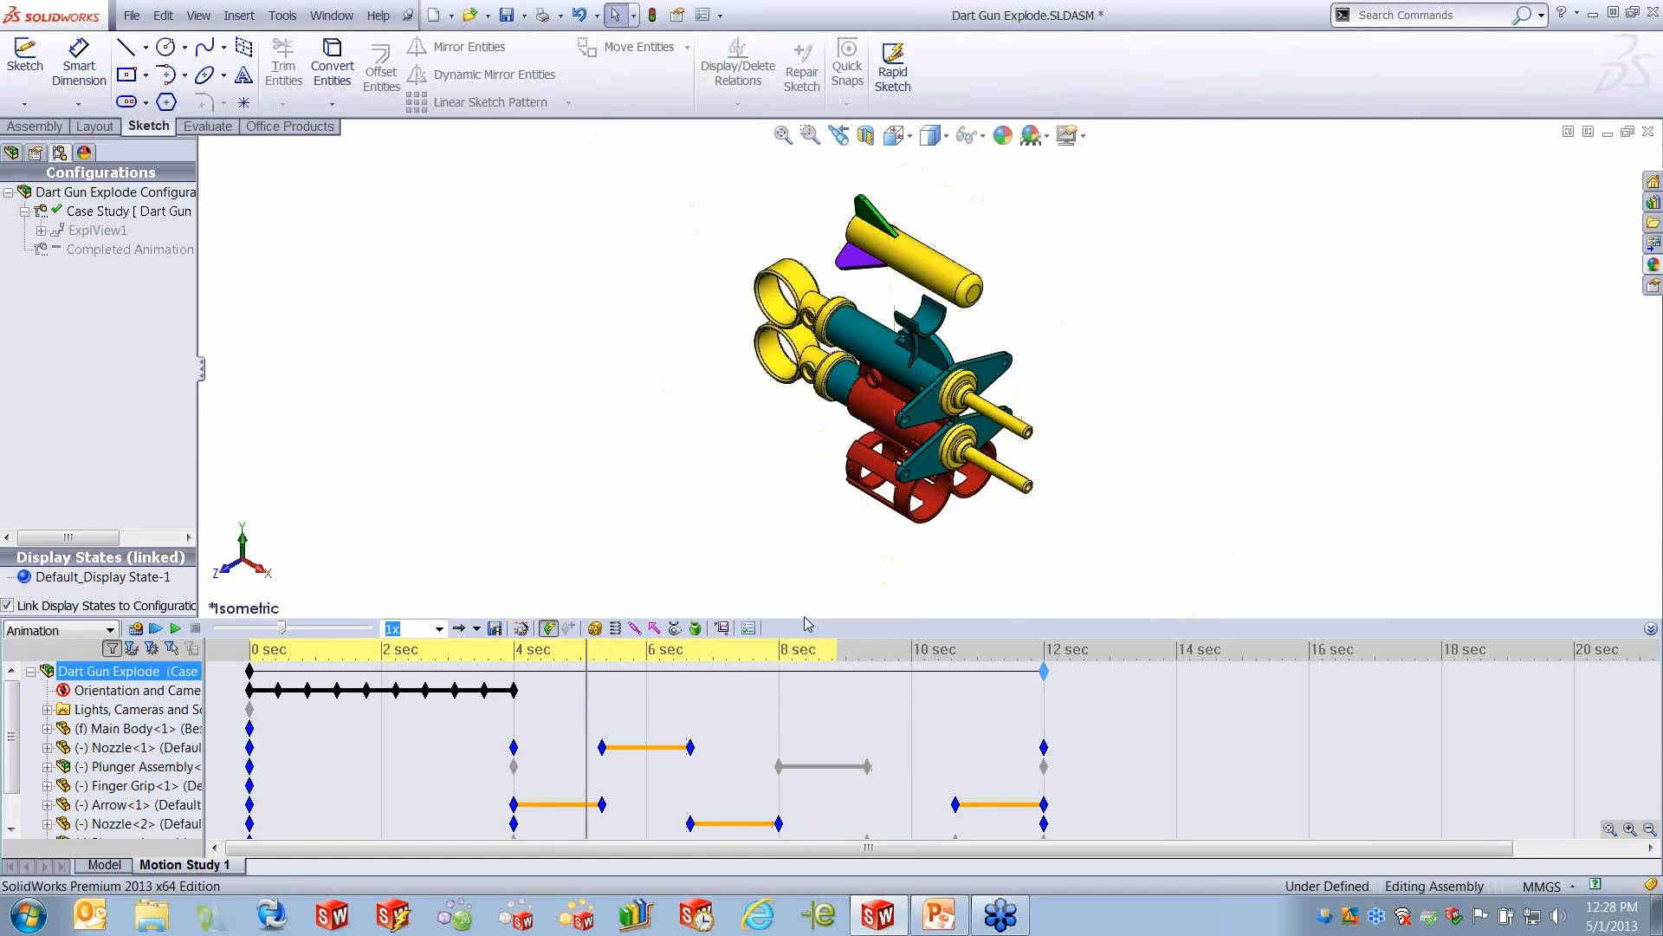
drag(799, 565, 798, 514)
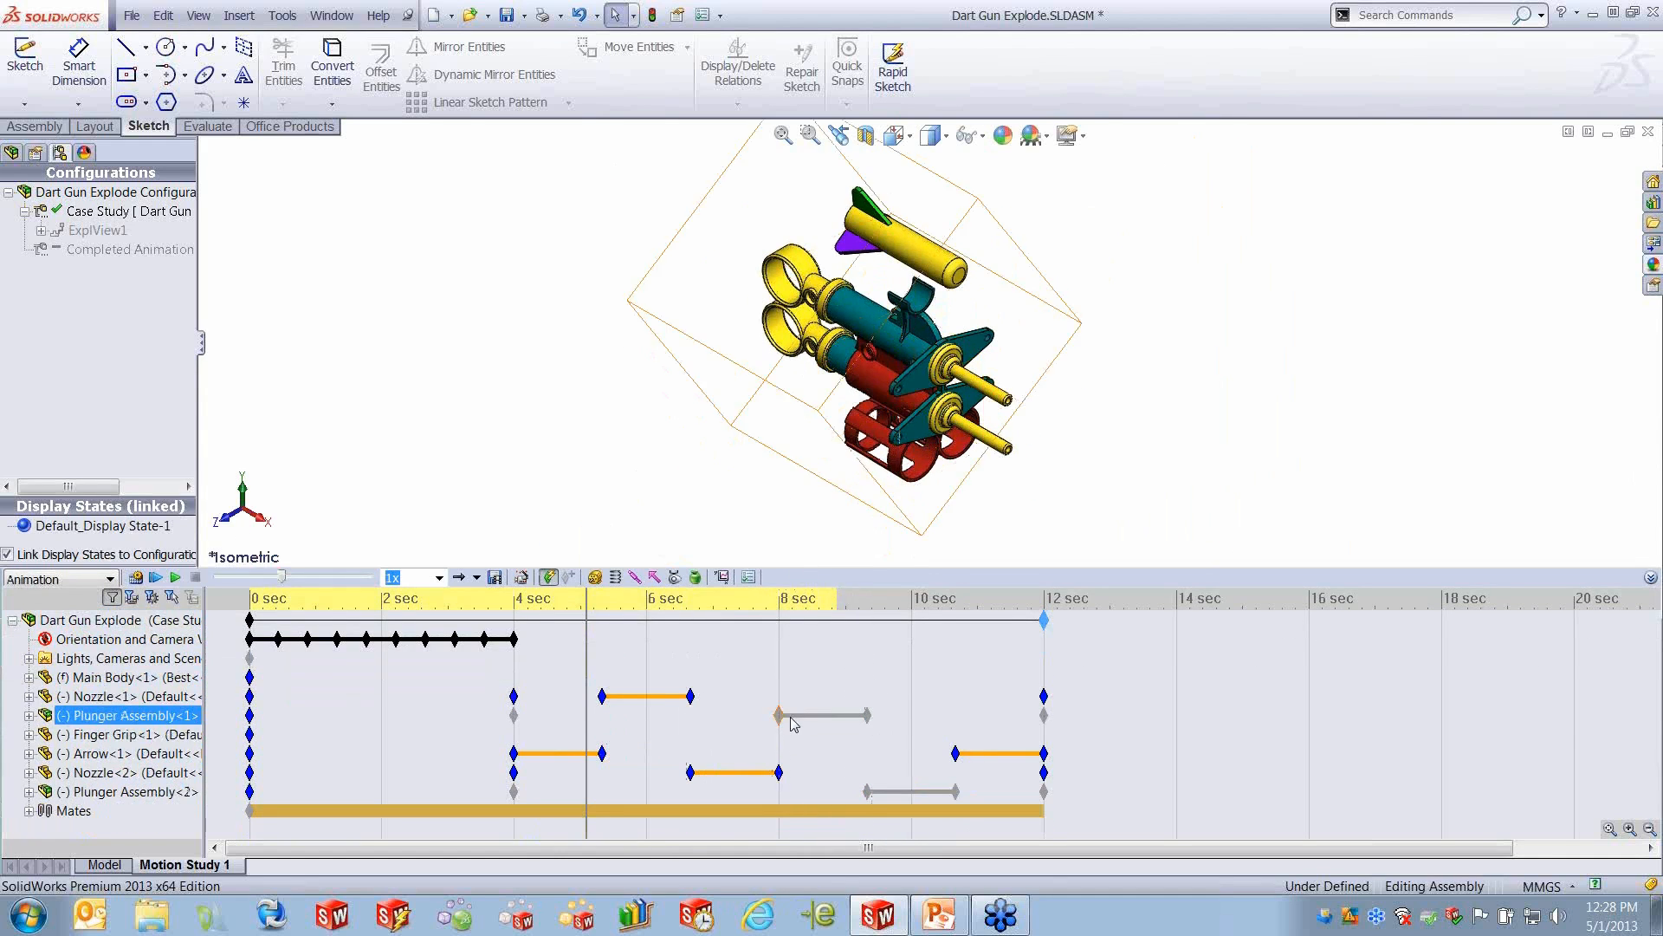
click(470, 716)
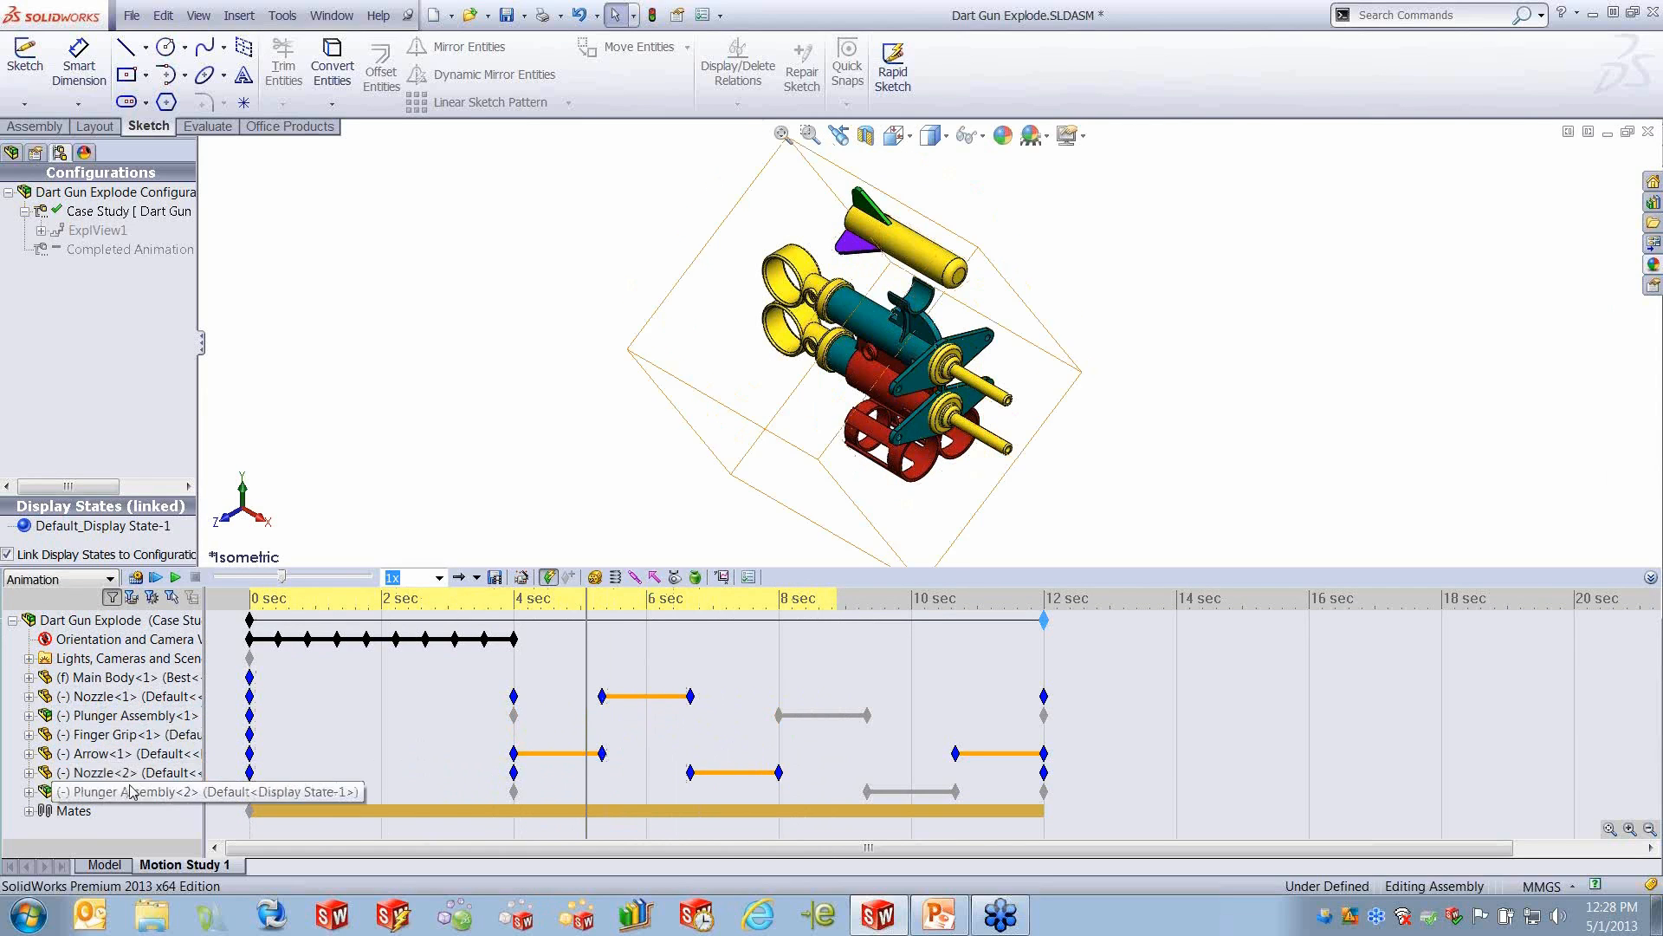
click(28, 715)
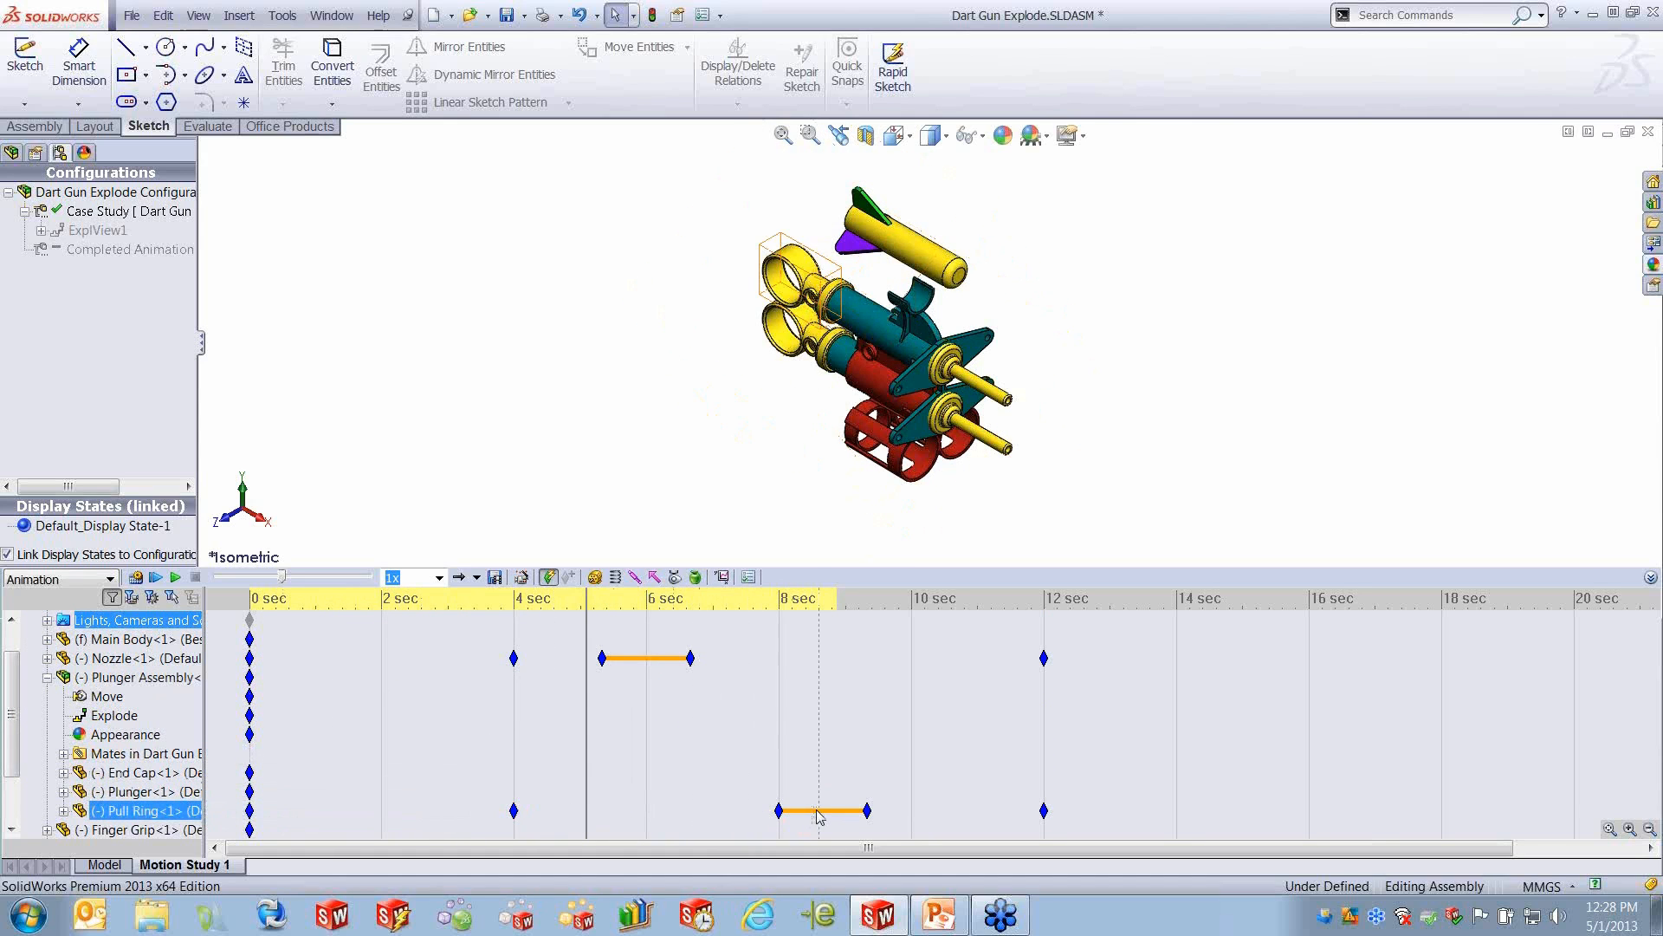
click(48, 677)
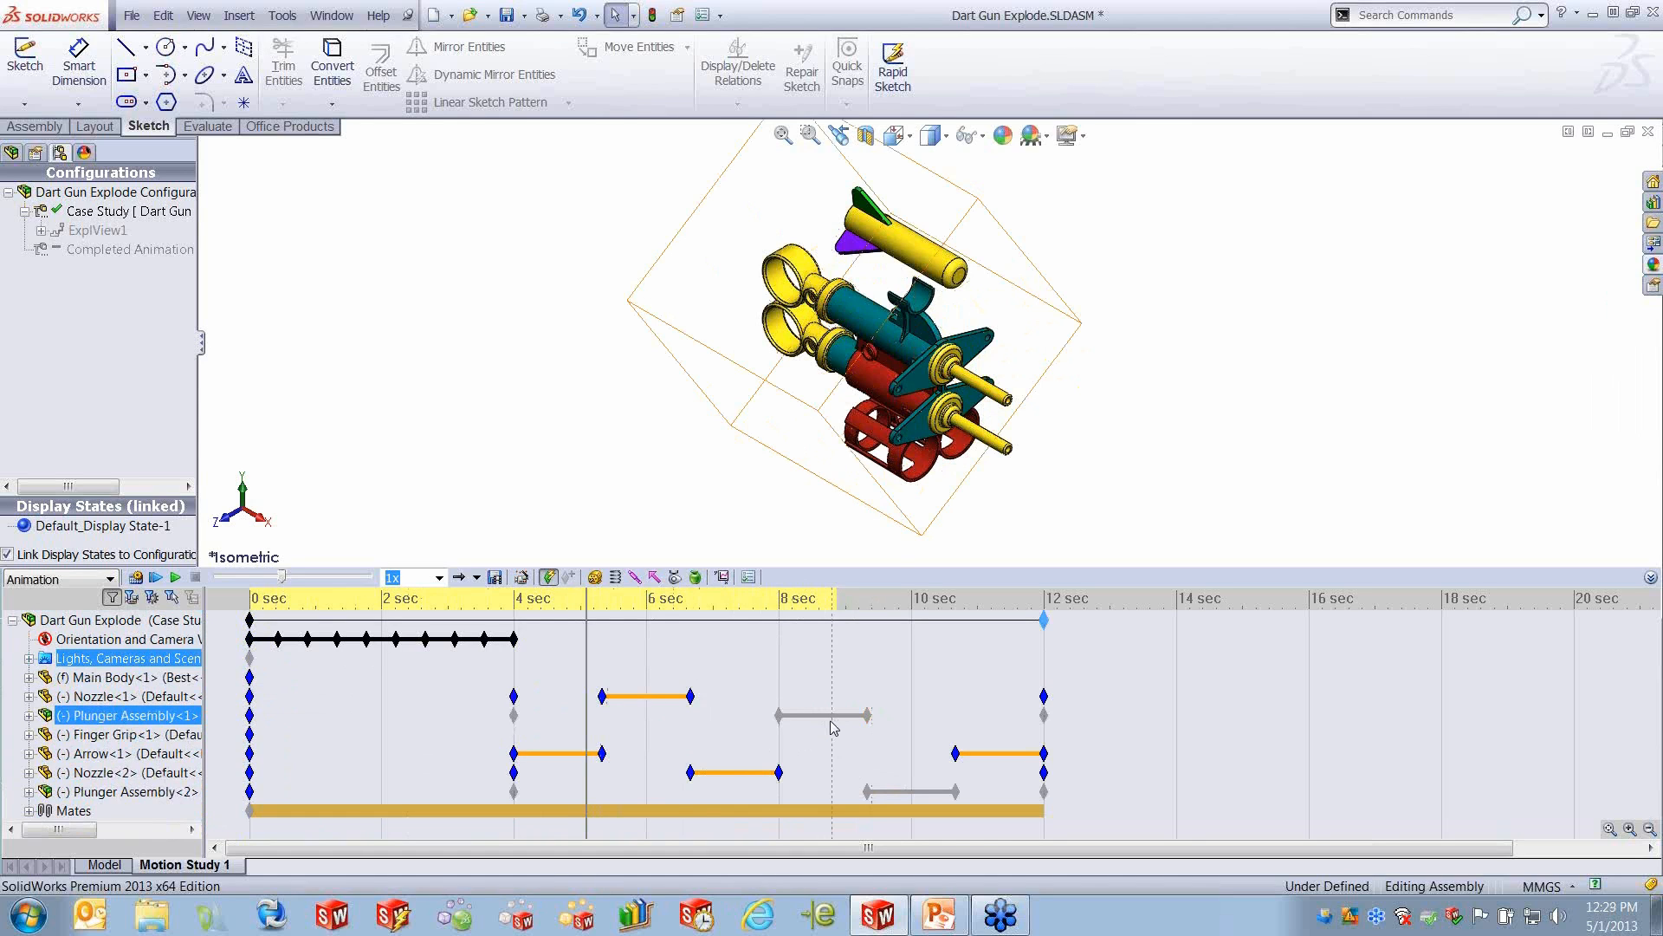
- Return the time bar to the beginning and play the combined rotate and explode animation from the start
drag(587, 646, 246, 650)
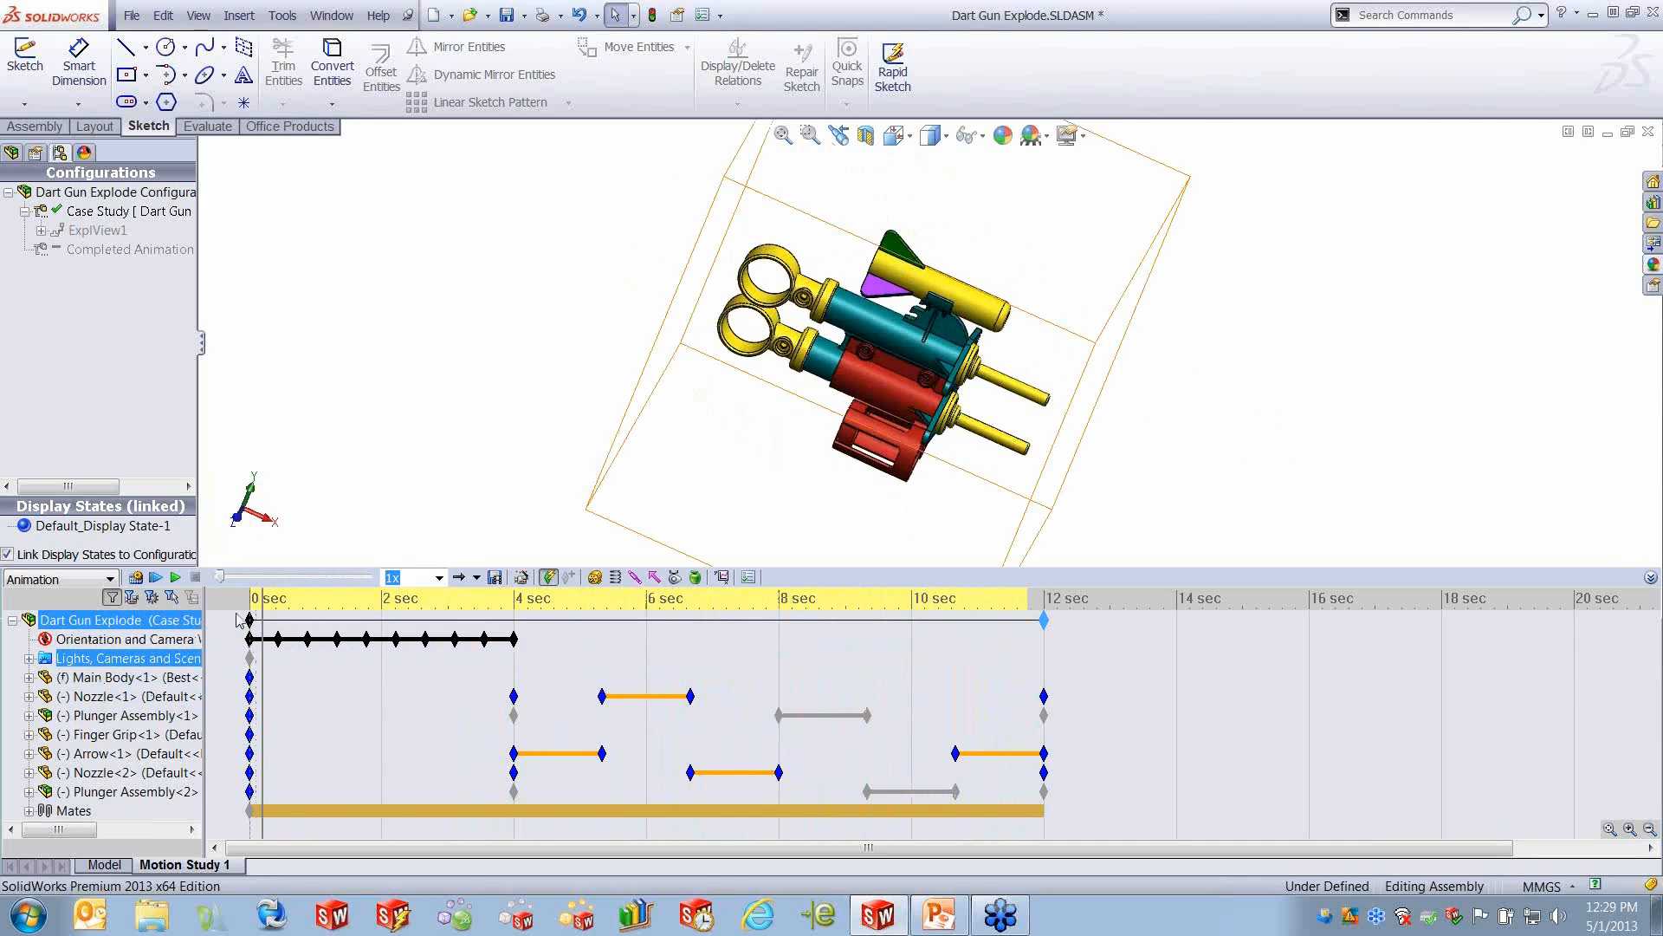
click(156, 577)
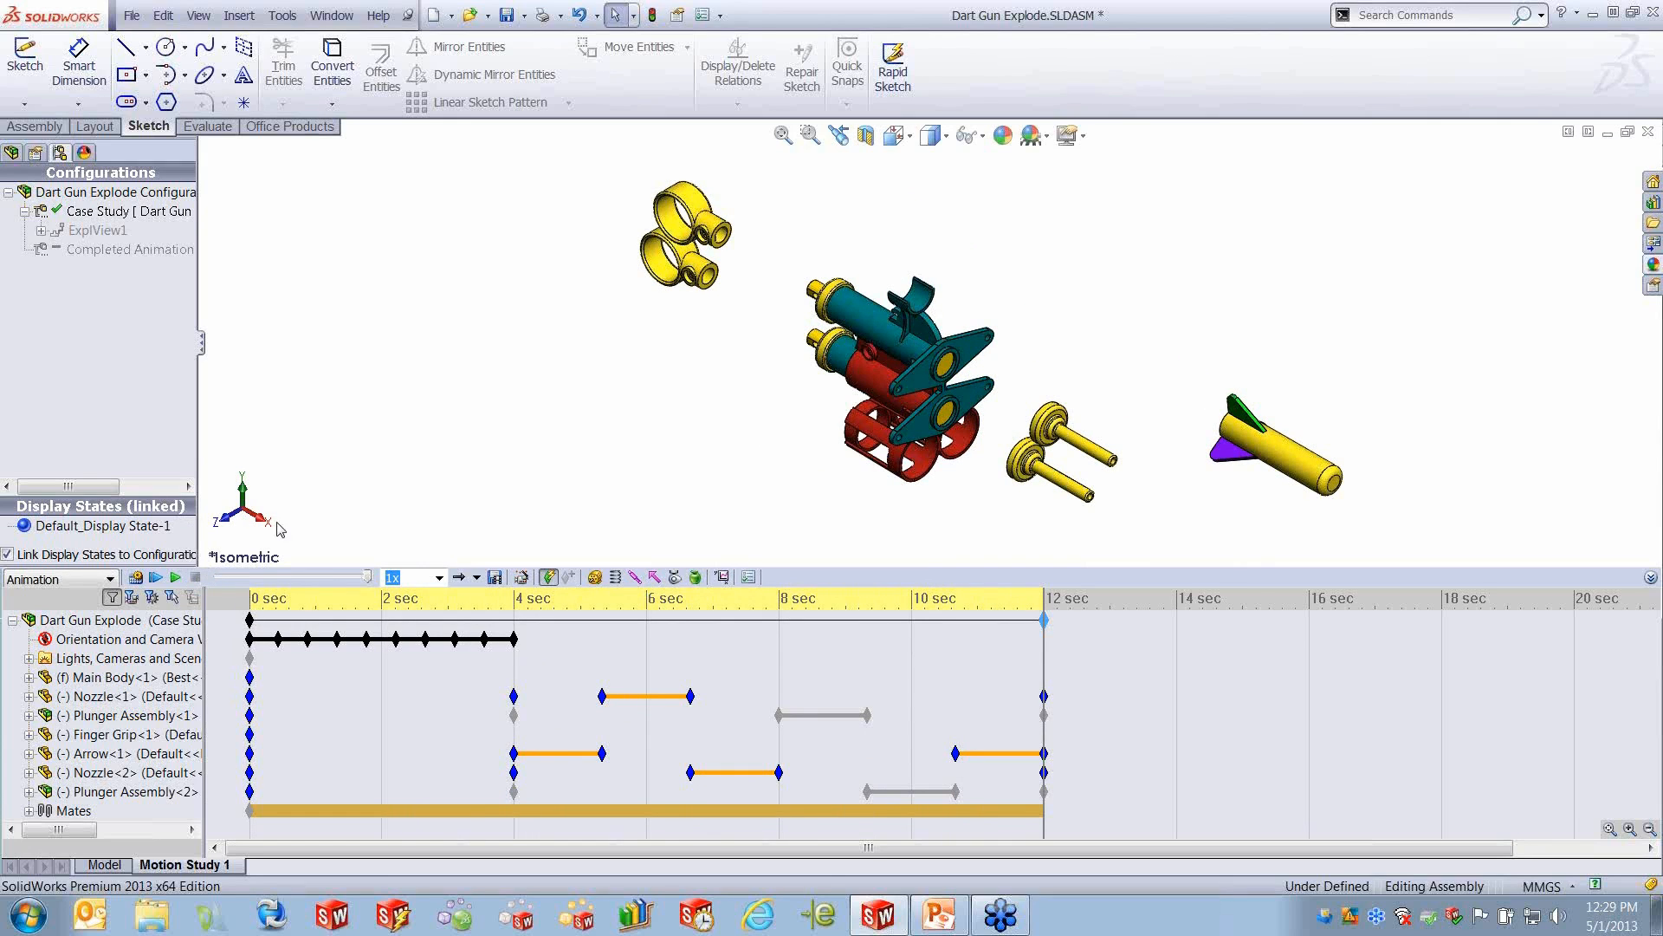
- Open the recent assembly Motion.SLDASM and turn the crank by its red knob to check how the mechanism moves
click(132, 16)
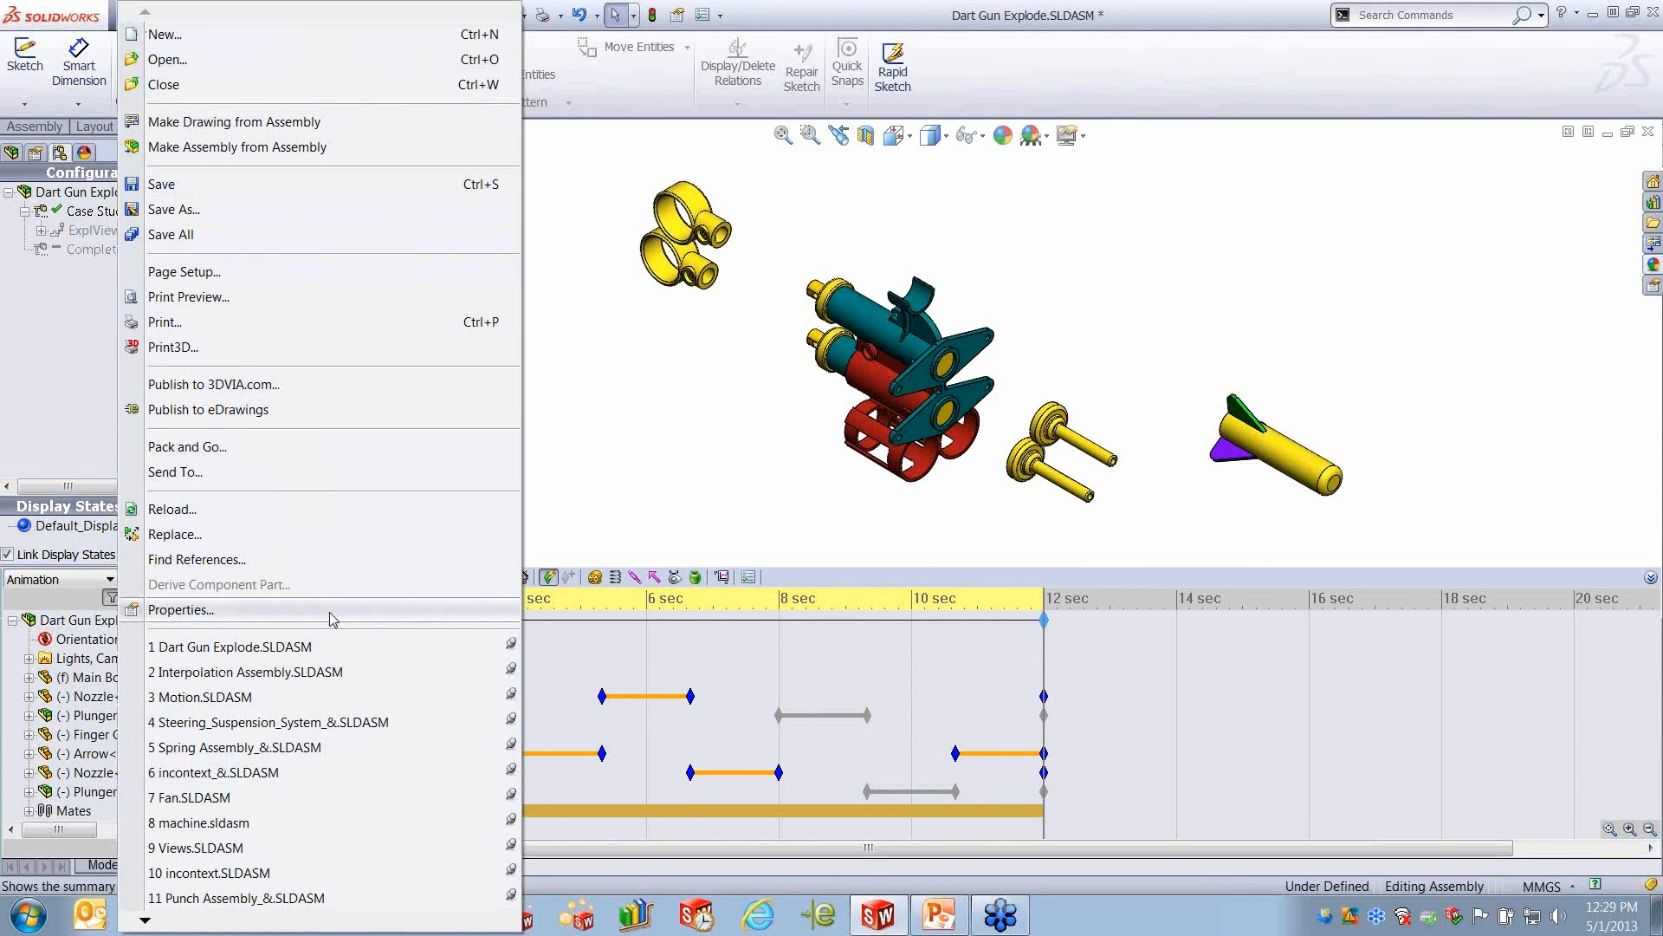
click(237, 695)
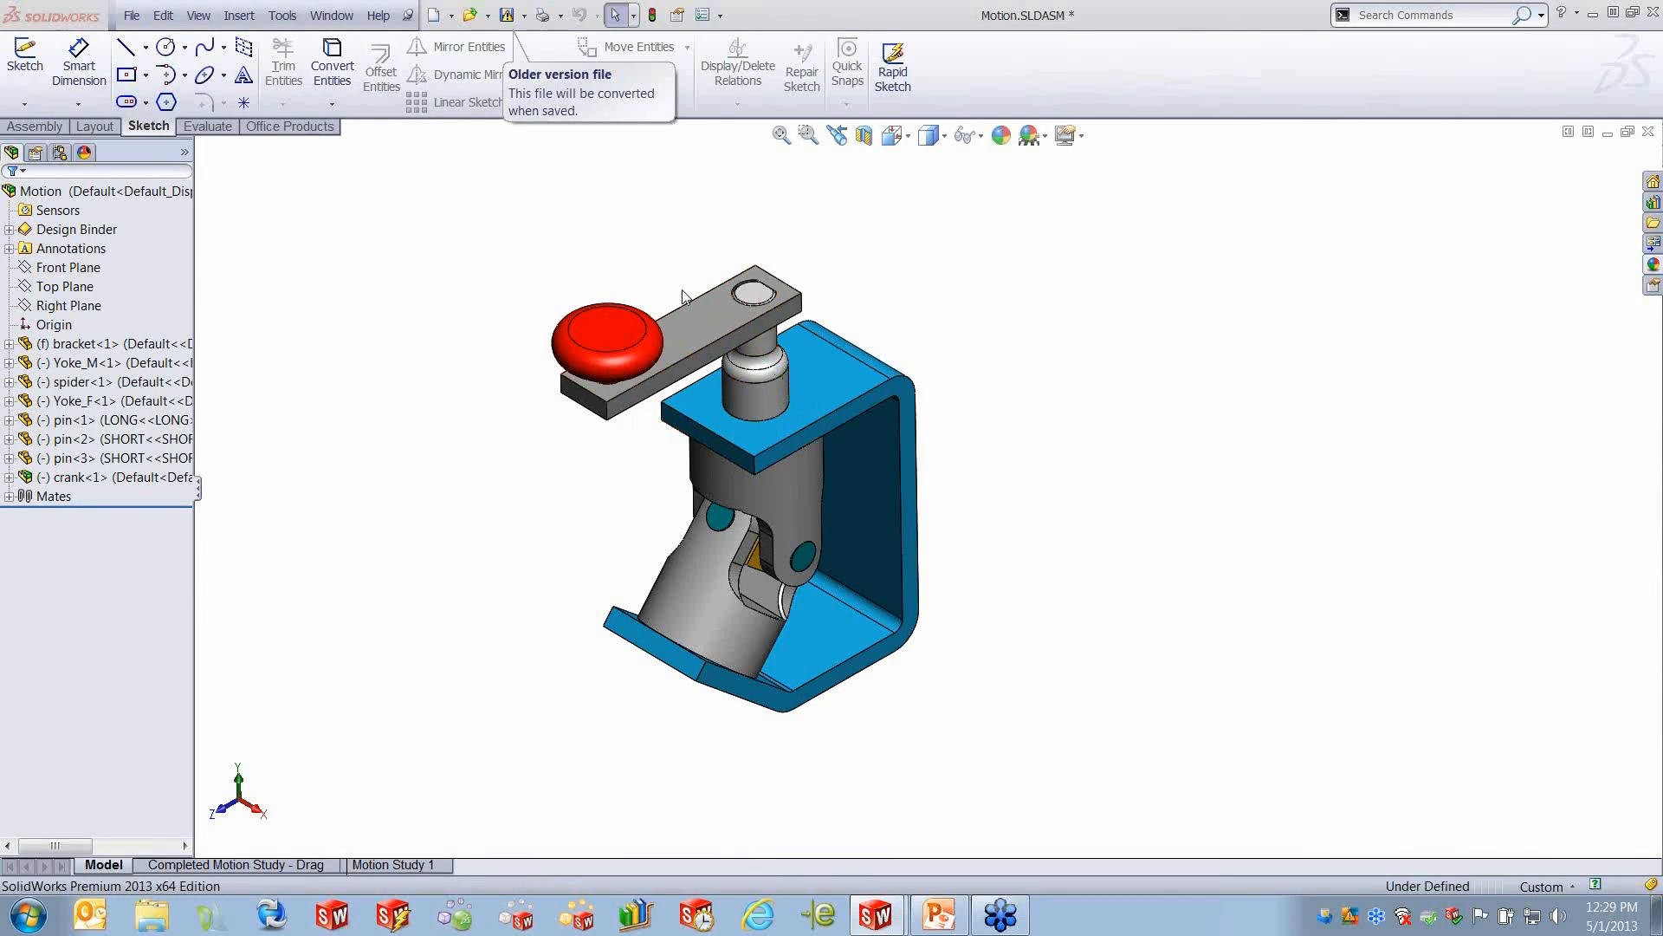
drag(598, 346, 601, 293)
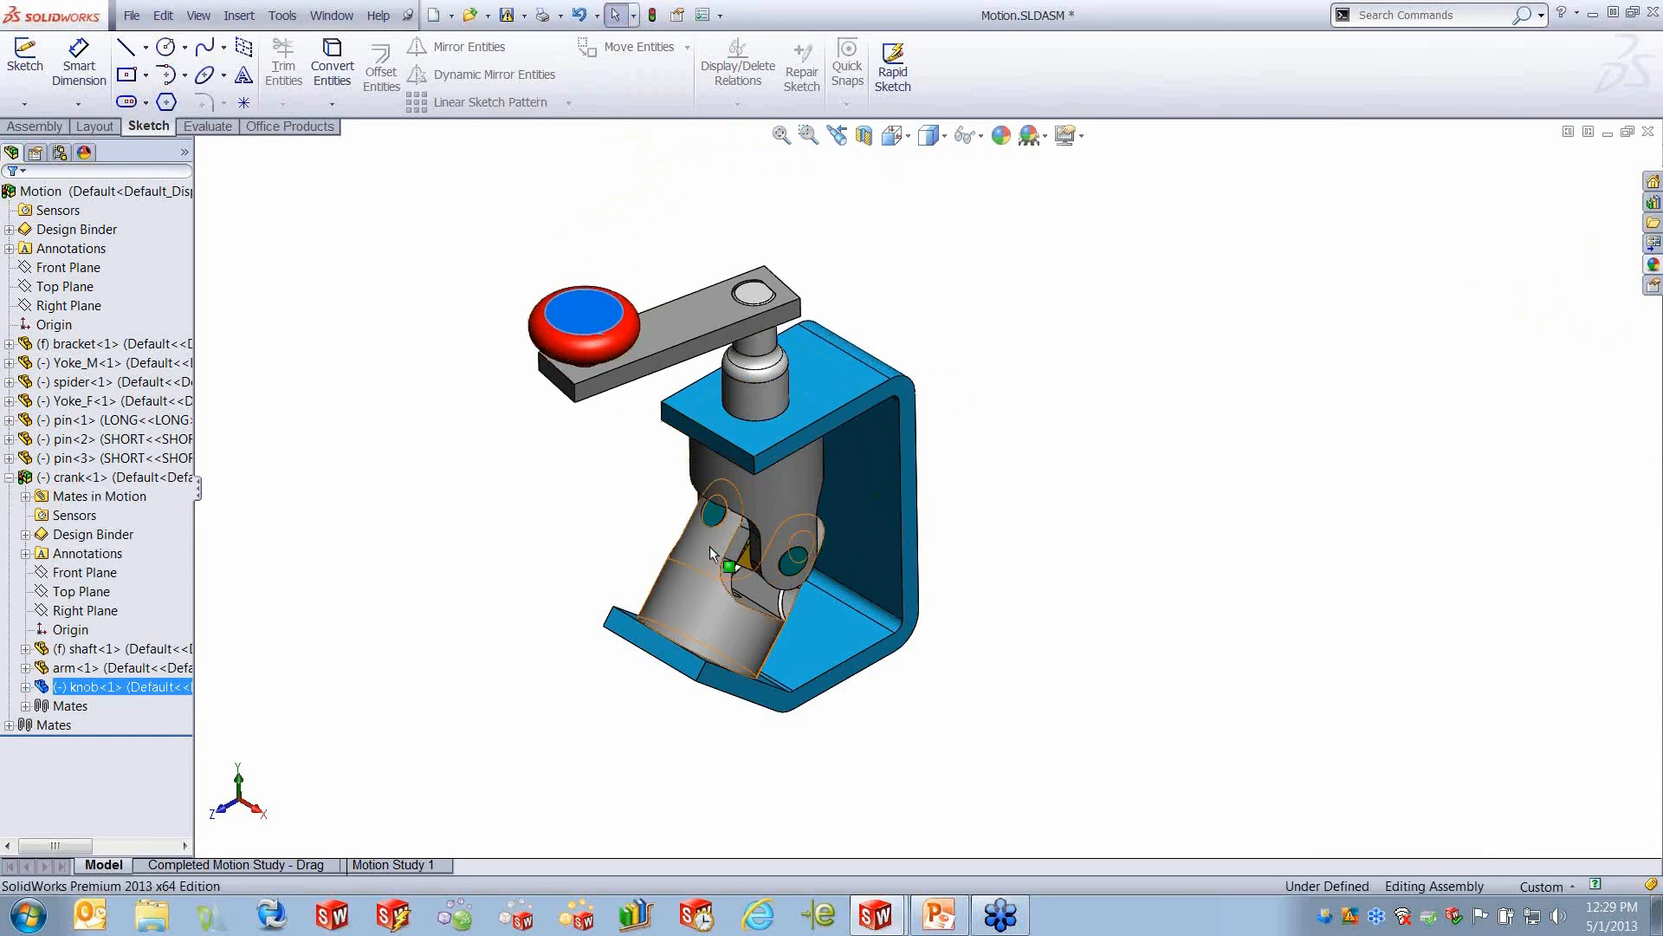
- In Motion Study 1, set the time bar to 6 seconds and turn the crank by its knob to key a new position with Autokey
click(414, 864)
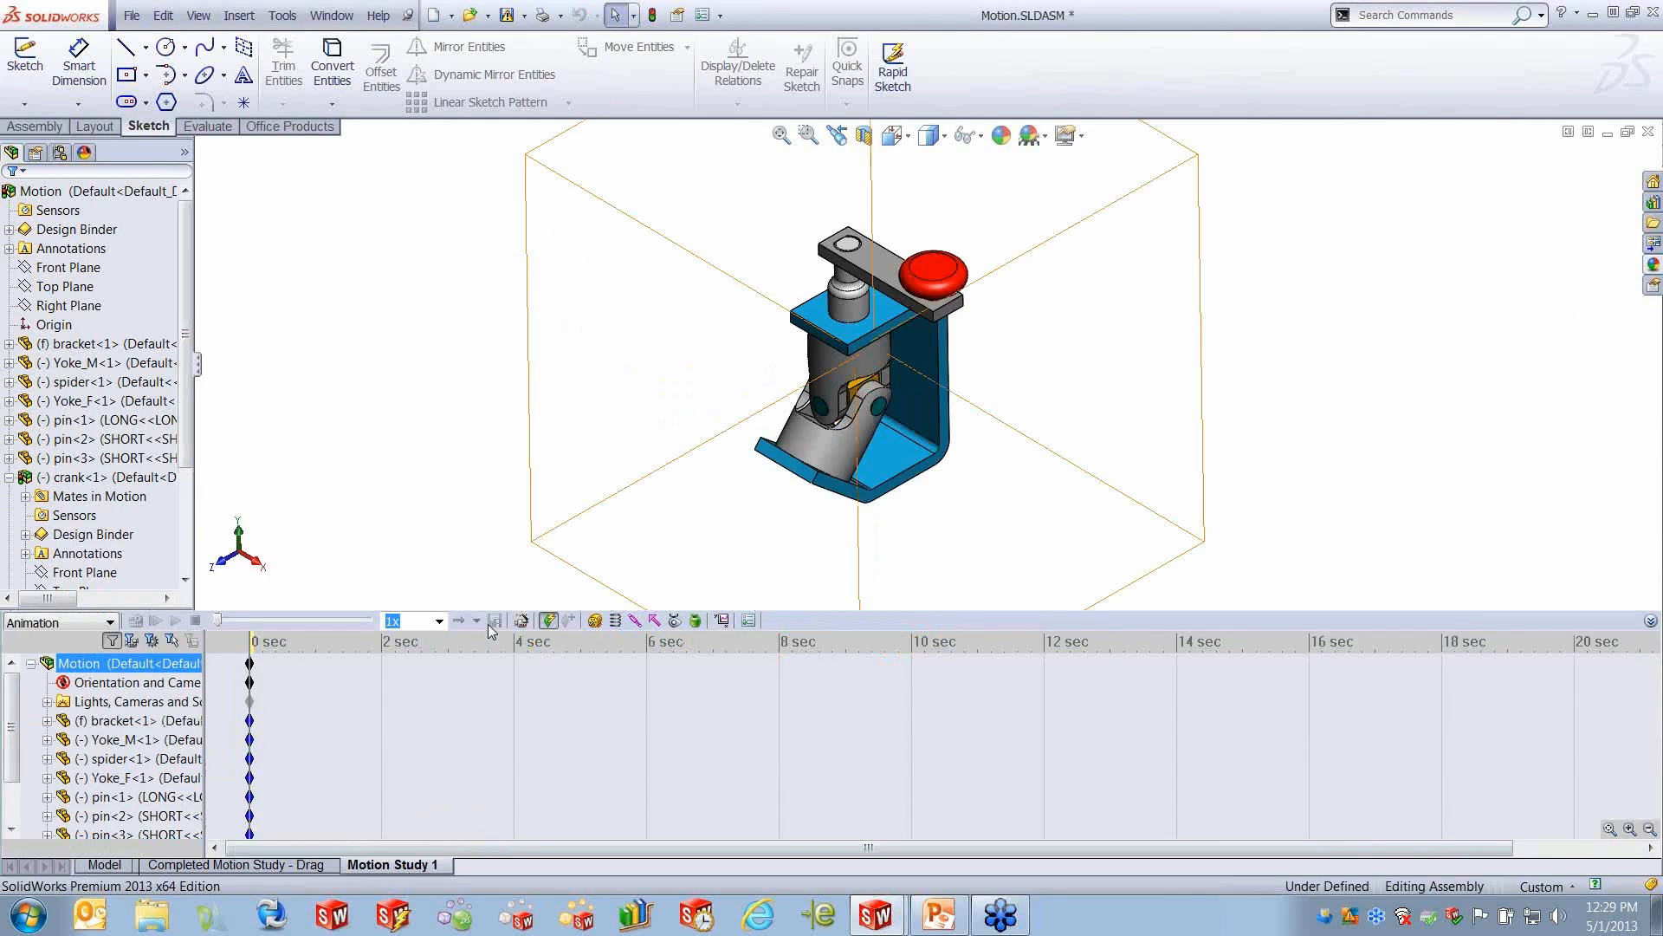
click(276, 740)
click(278, 719)
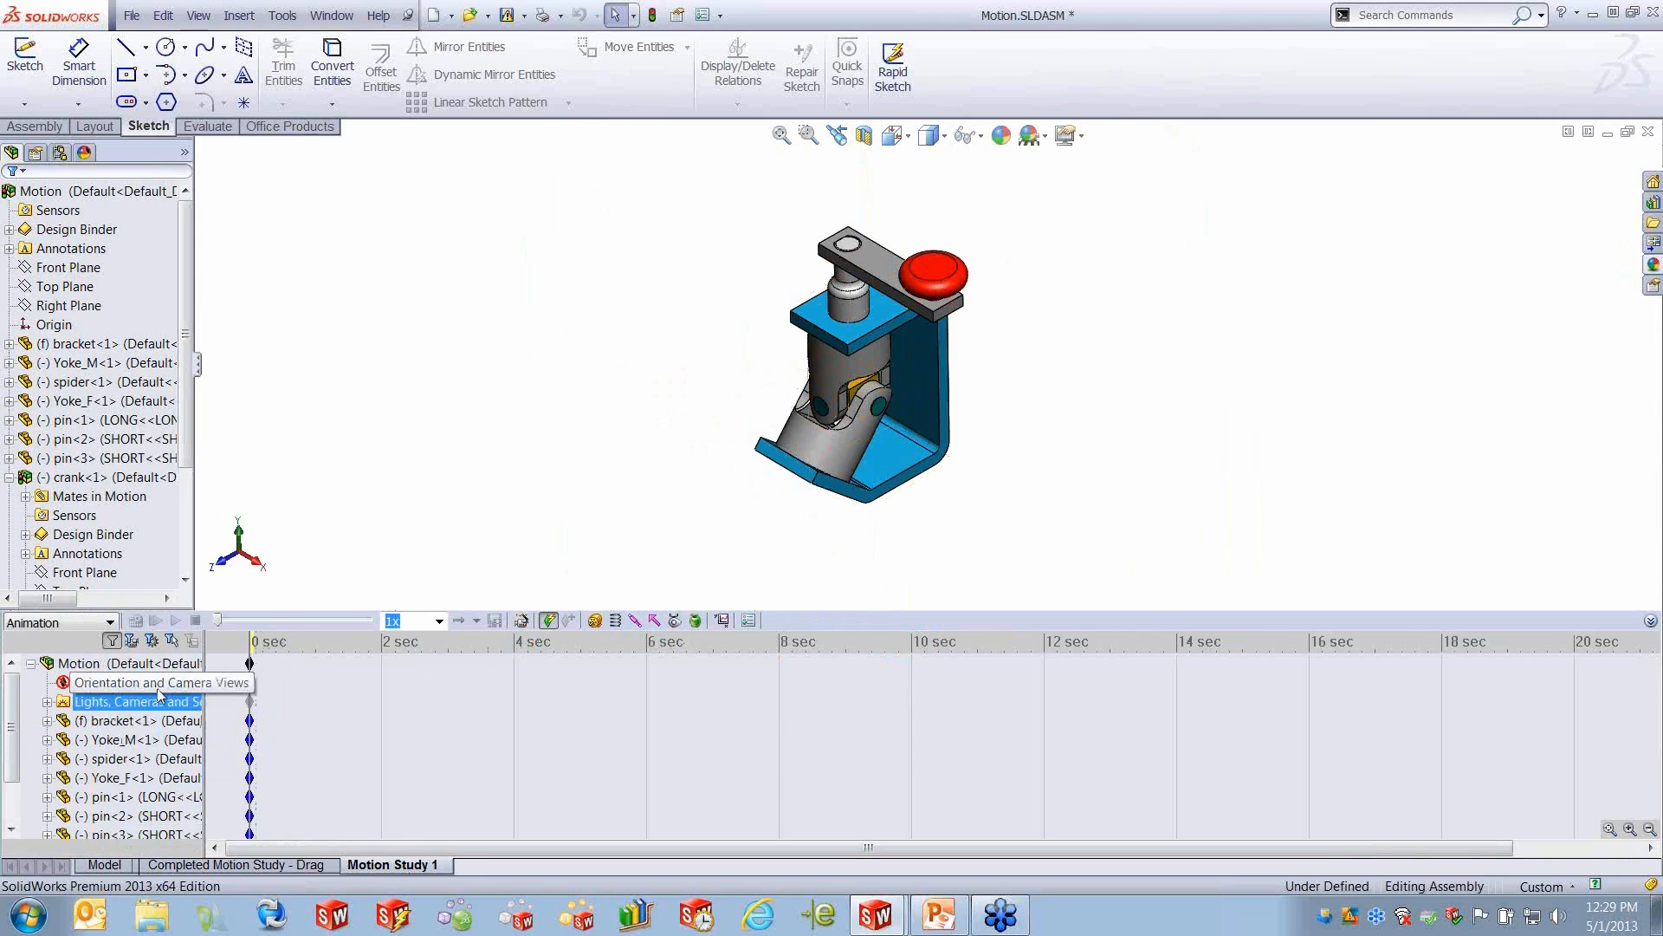
click(130, 662)
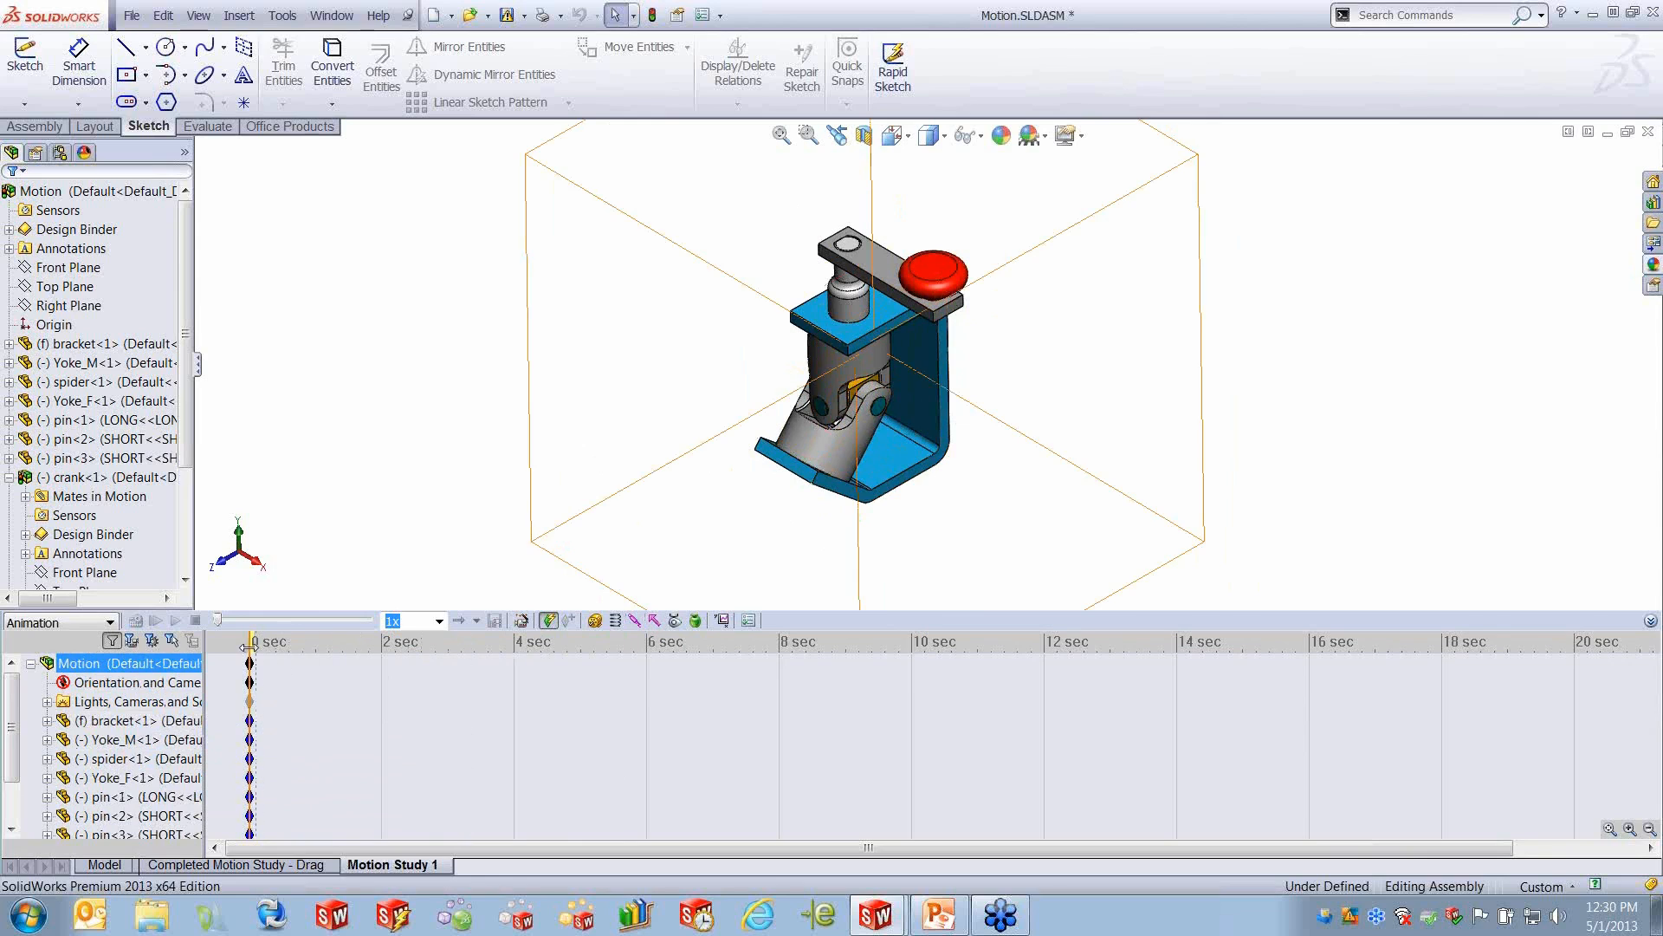
drag(247, 646, 642, 648)
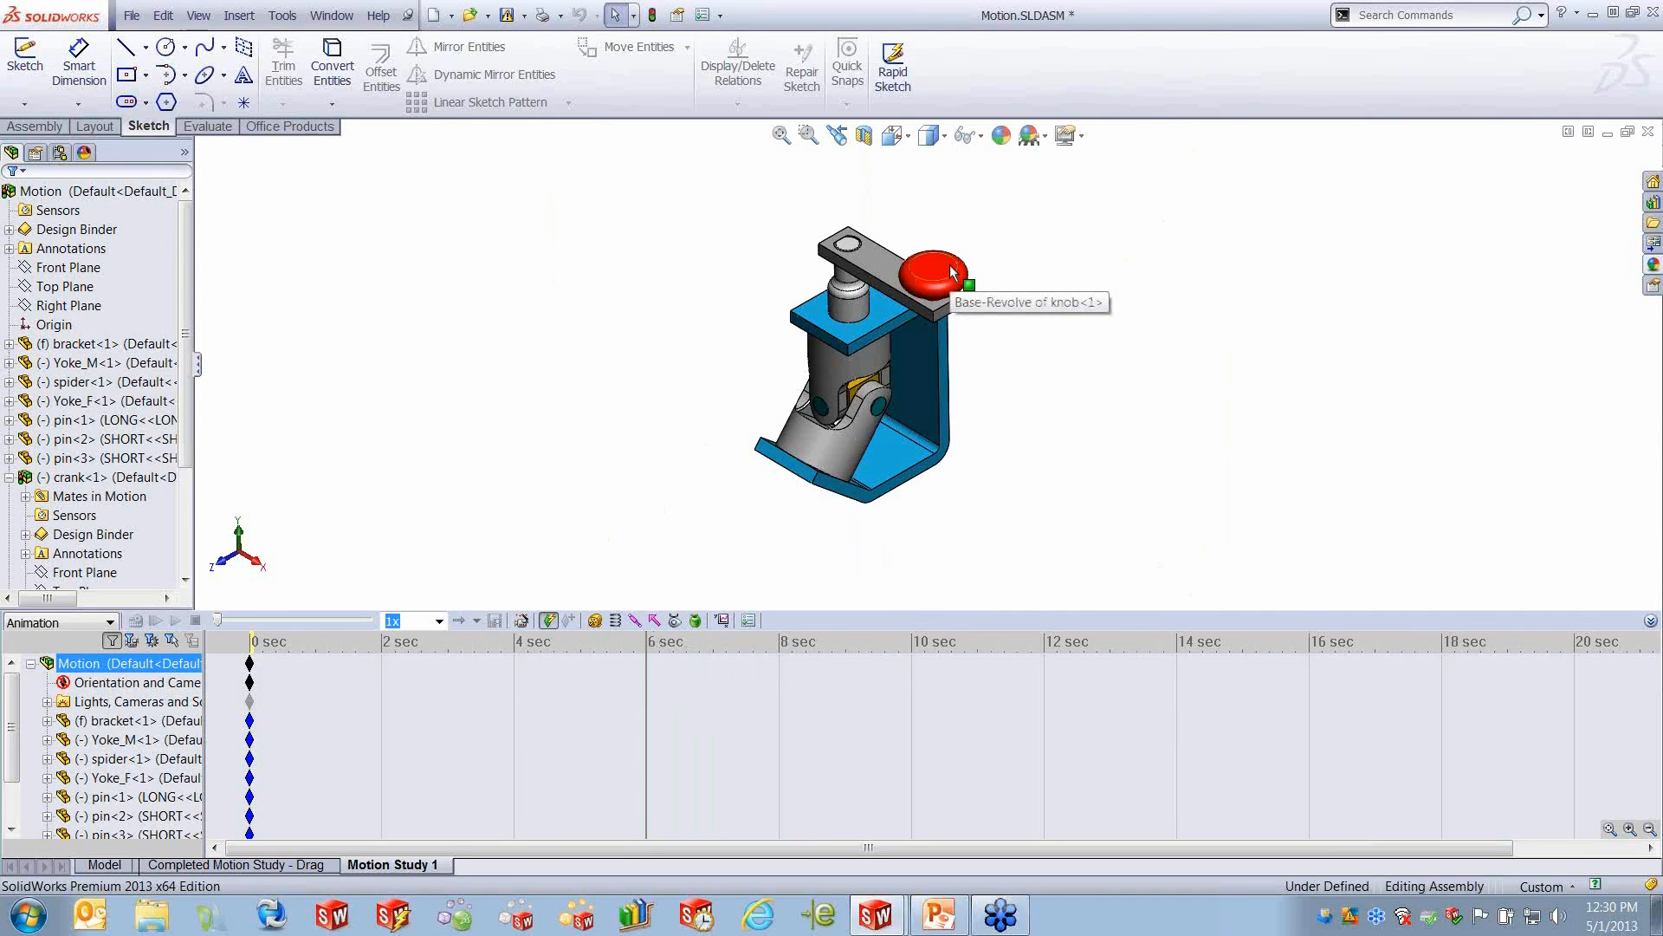
drag(952, 272, 932, 215)
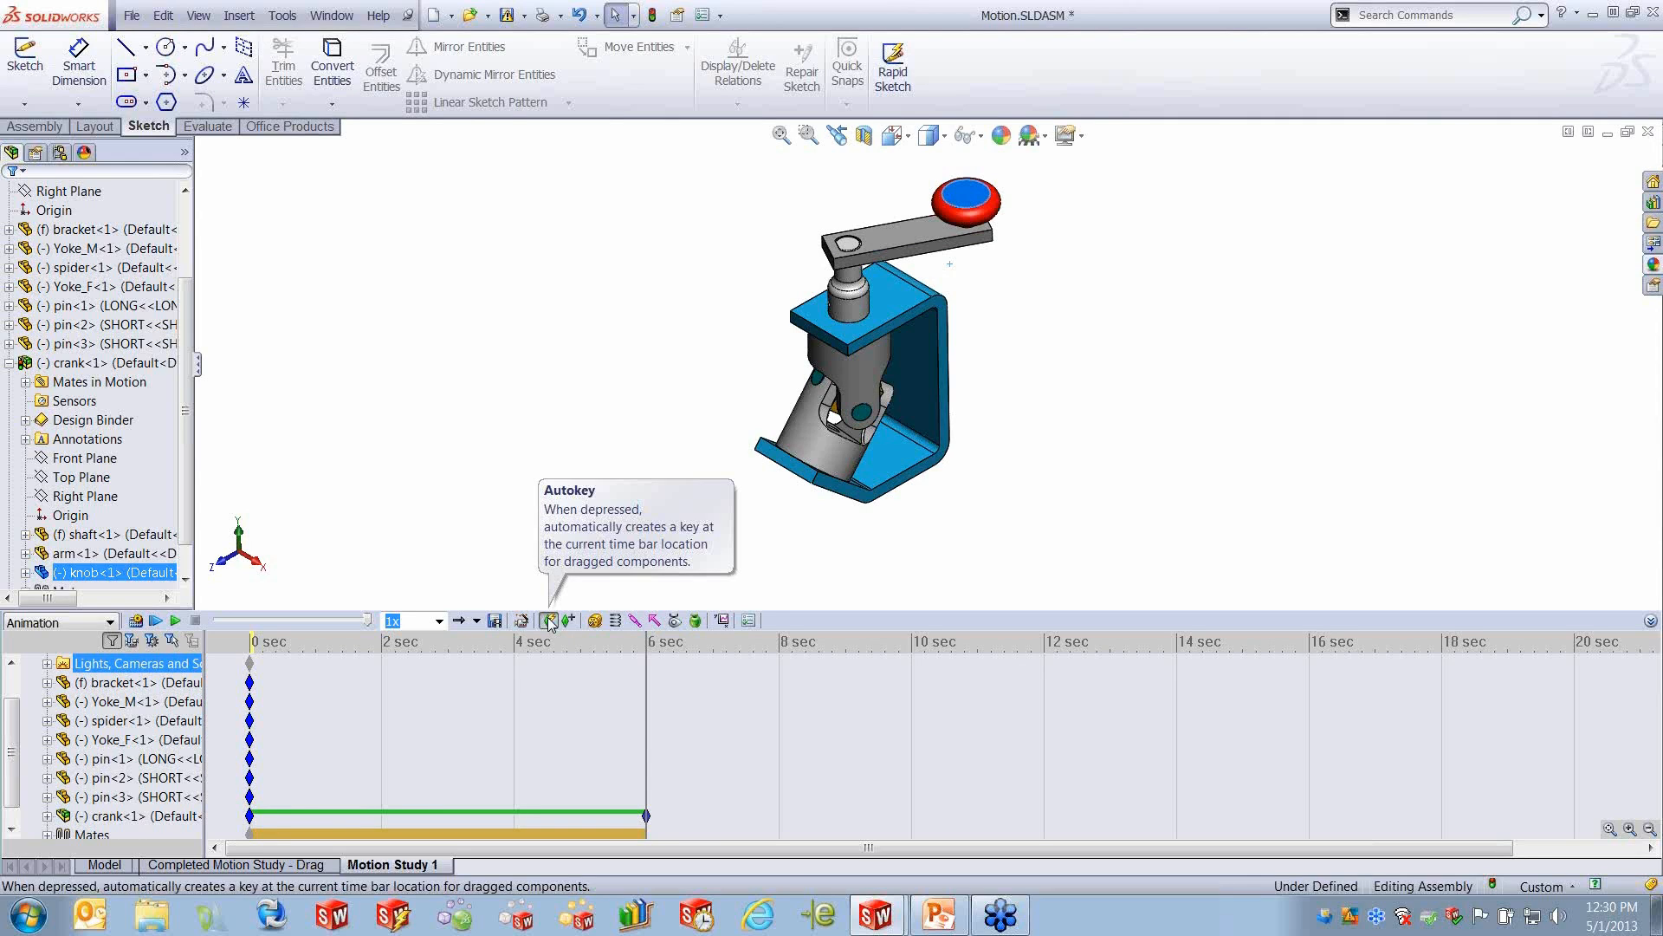
click(548, 617)
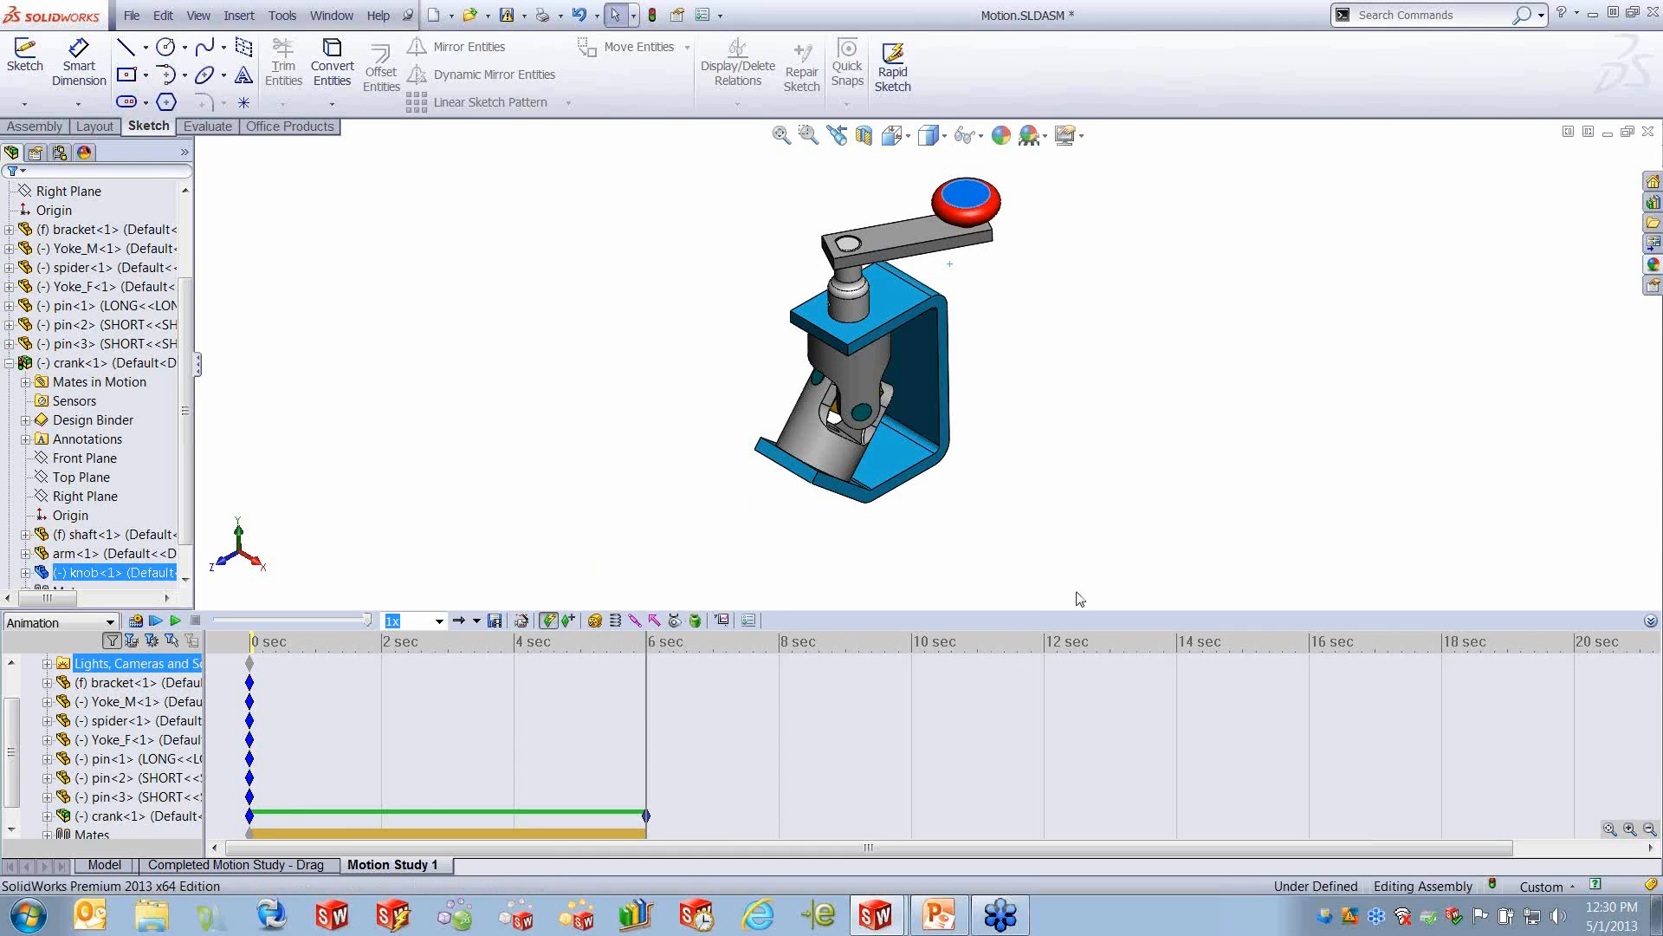
- Enlarge the MotionManager, look up the driving motion bar in PowerPoint's slide 13 legend, and return to Motion.SLDASM
click(908, 780)
drag(859, 609, 858, 487)
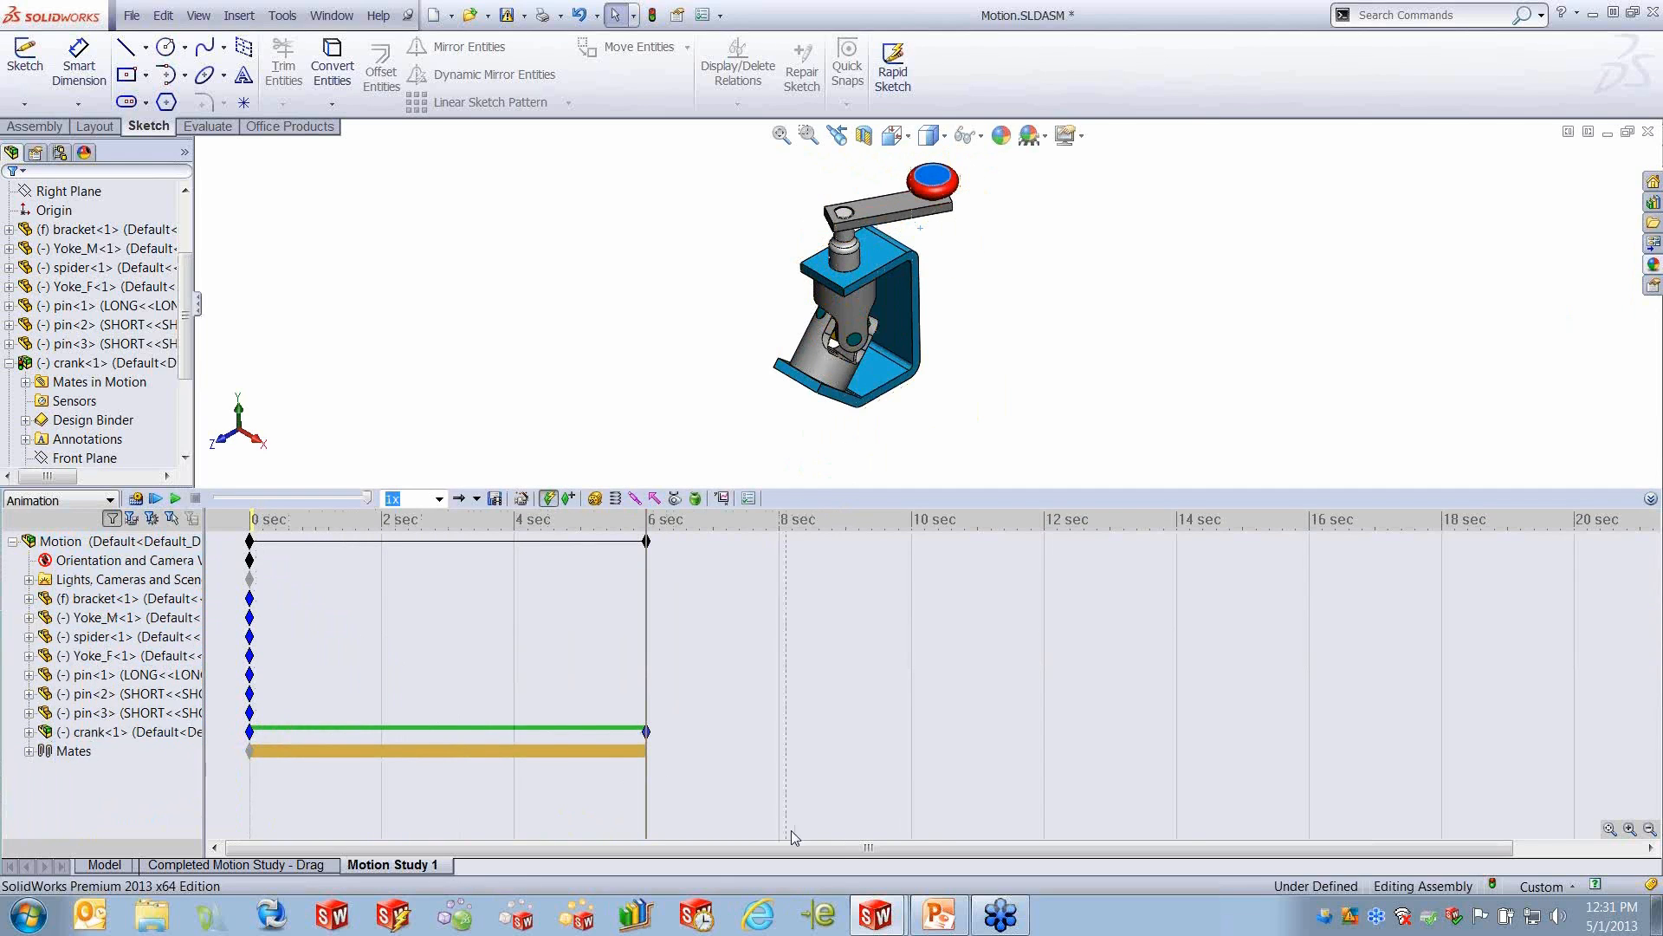
click(943, 923)
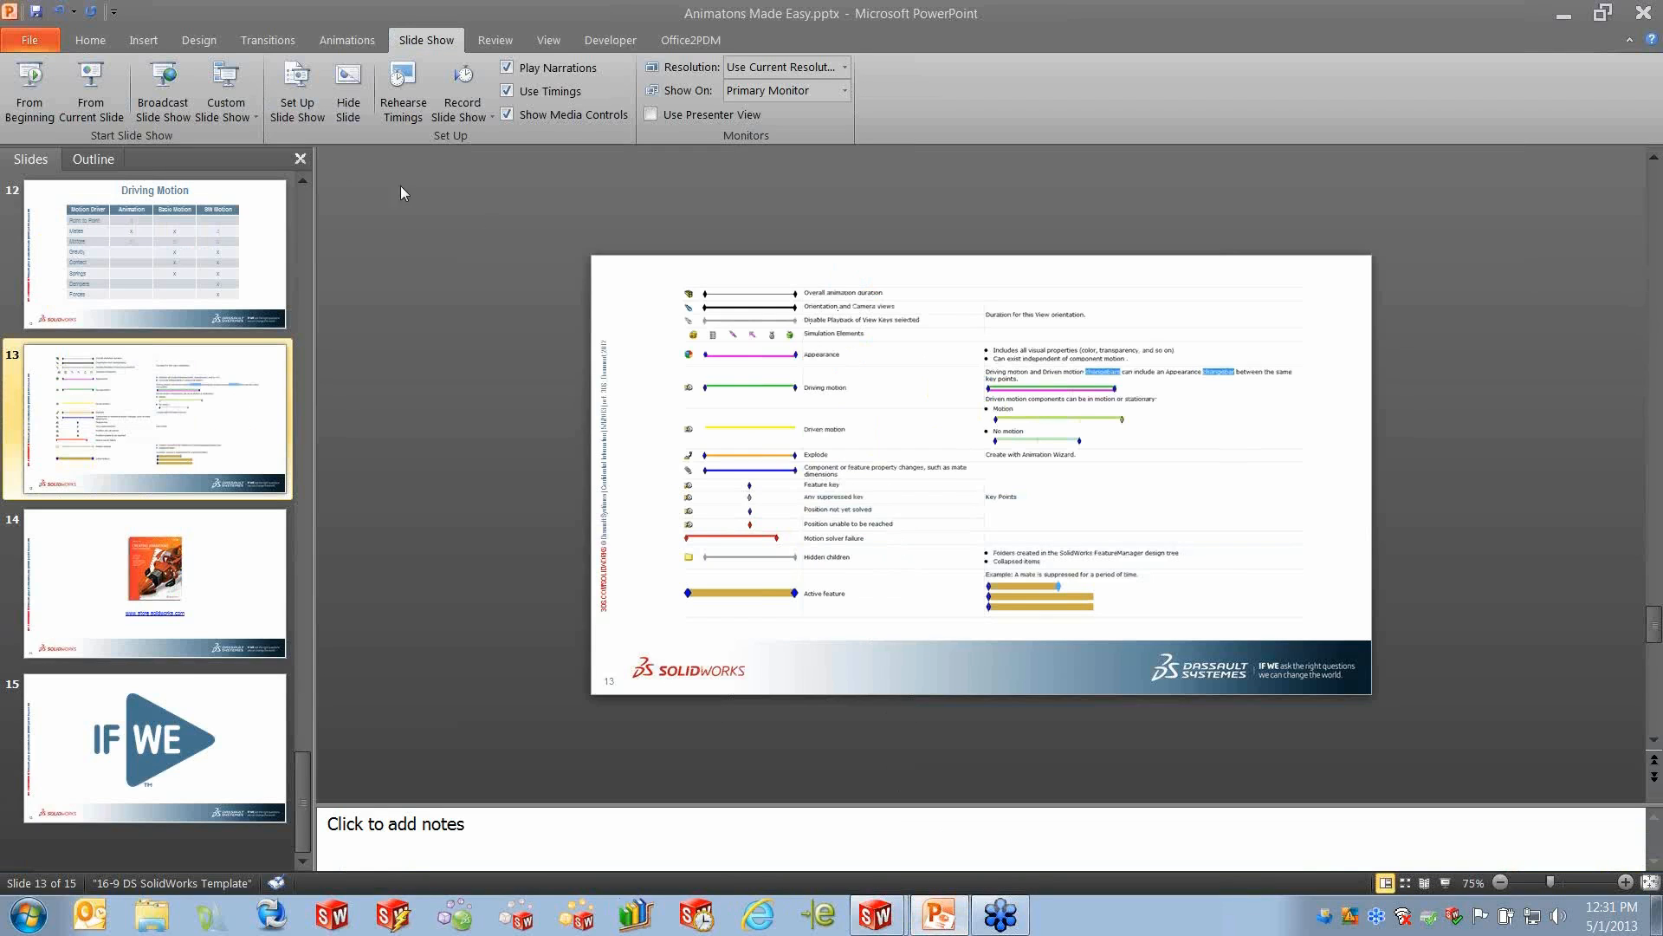
click(97, 97)
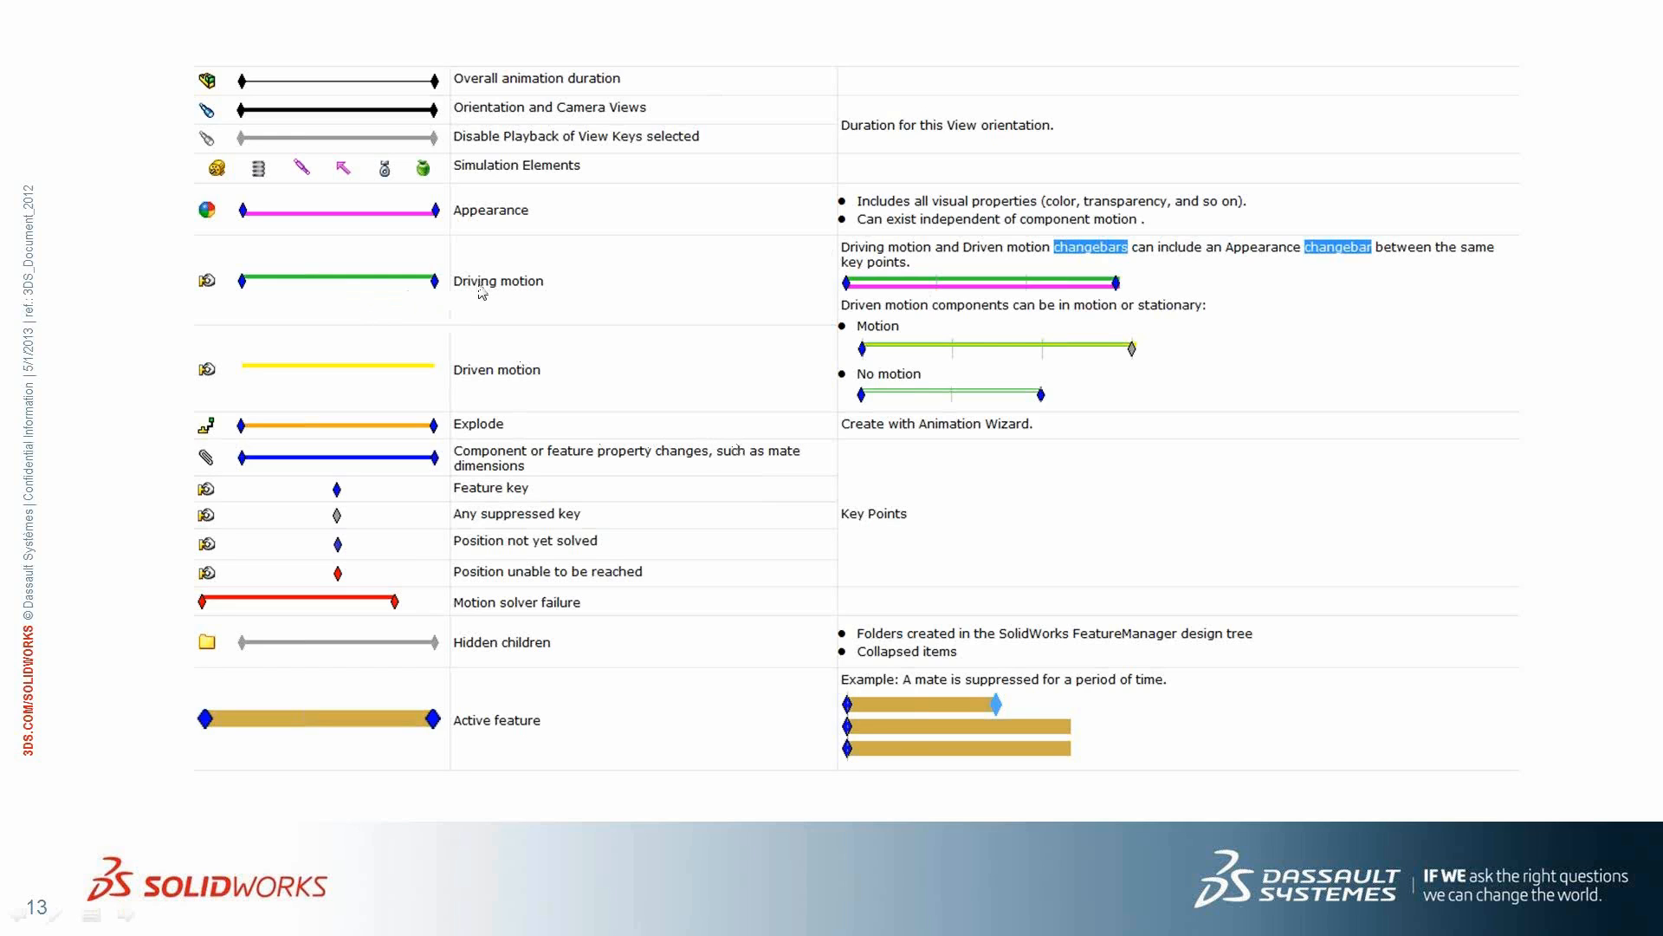
key(Escape)
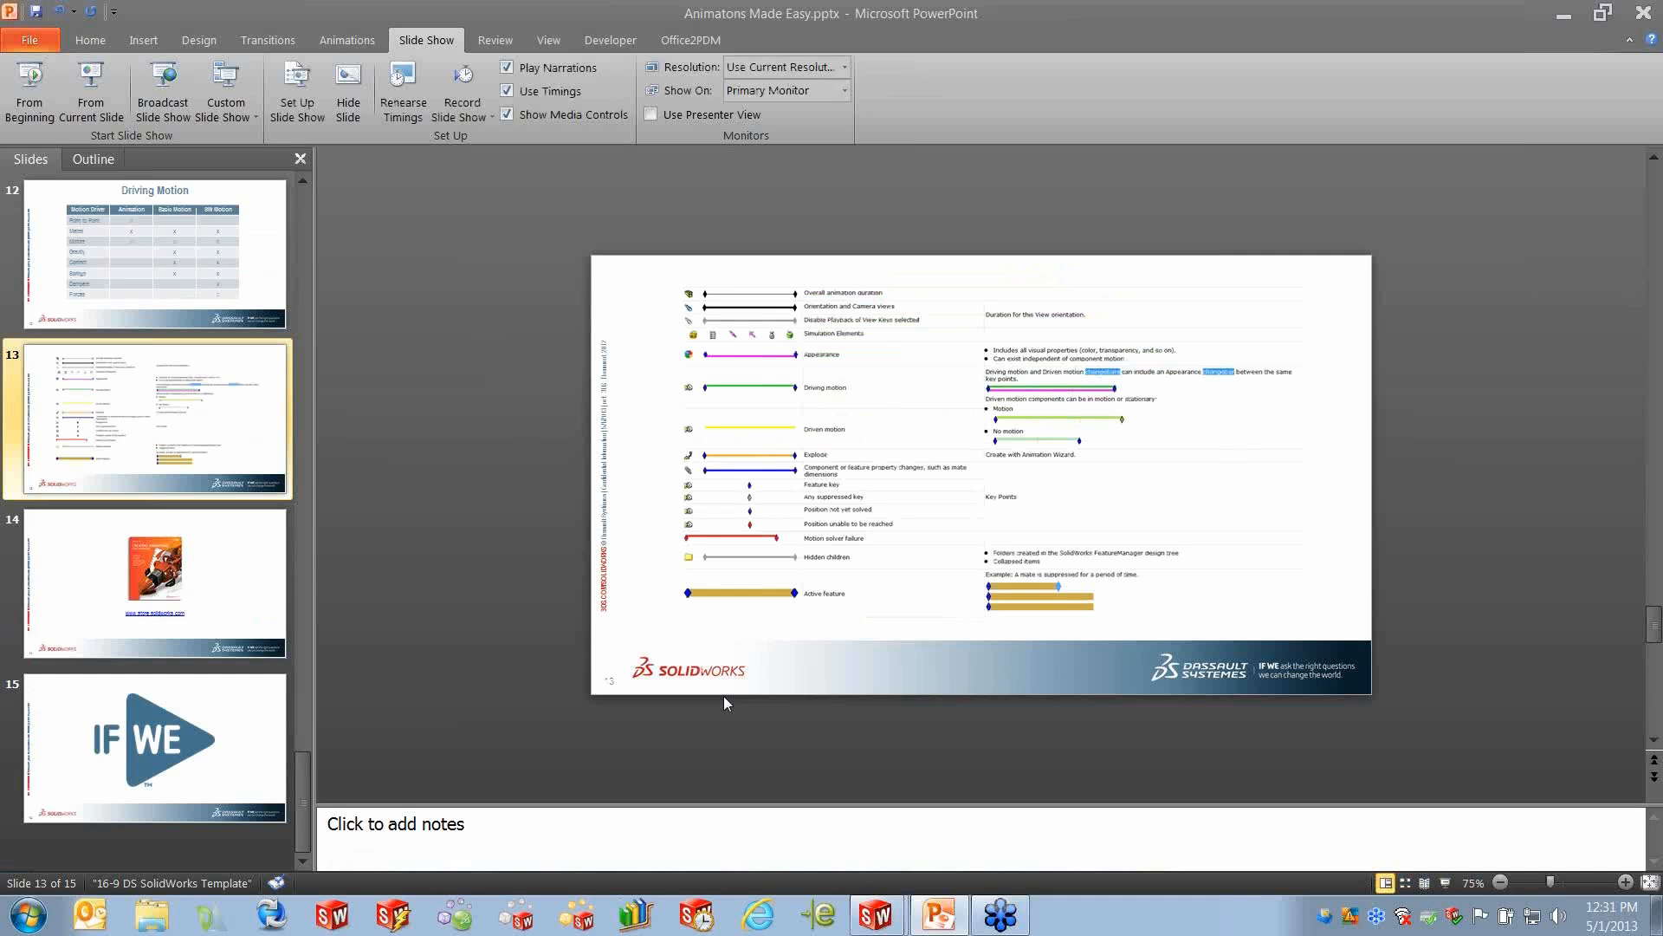
click(875, 914)
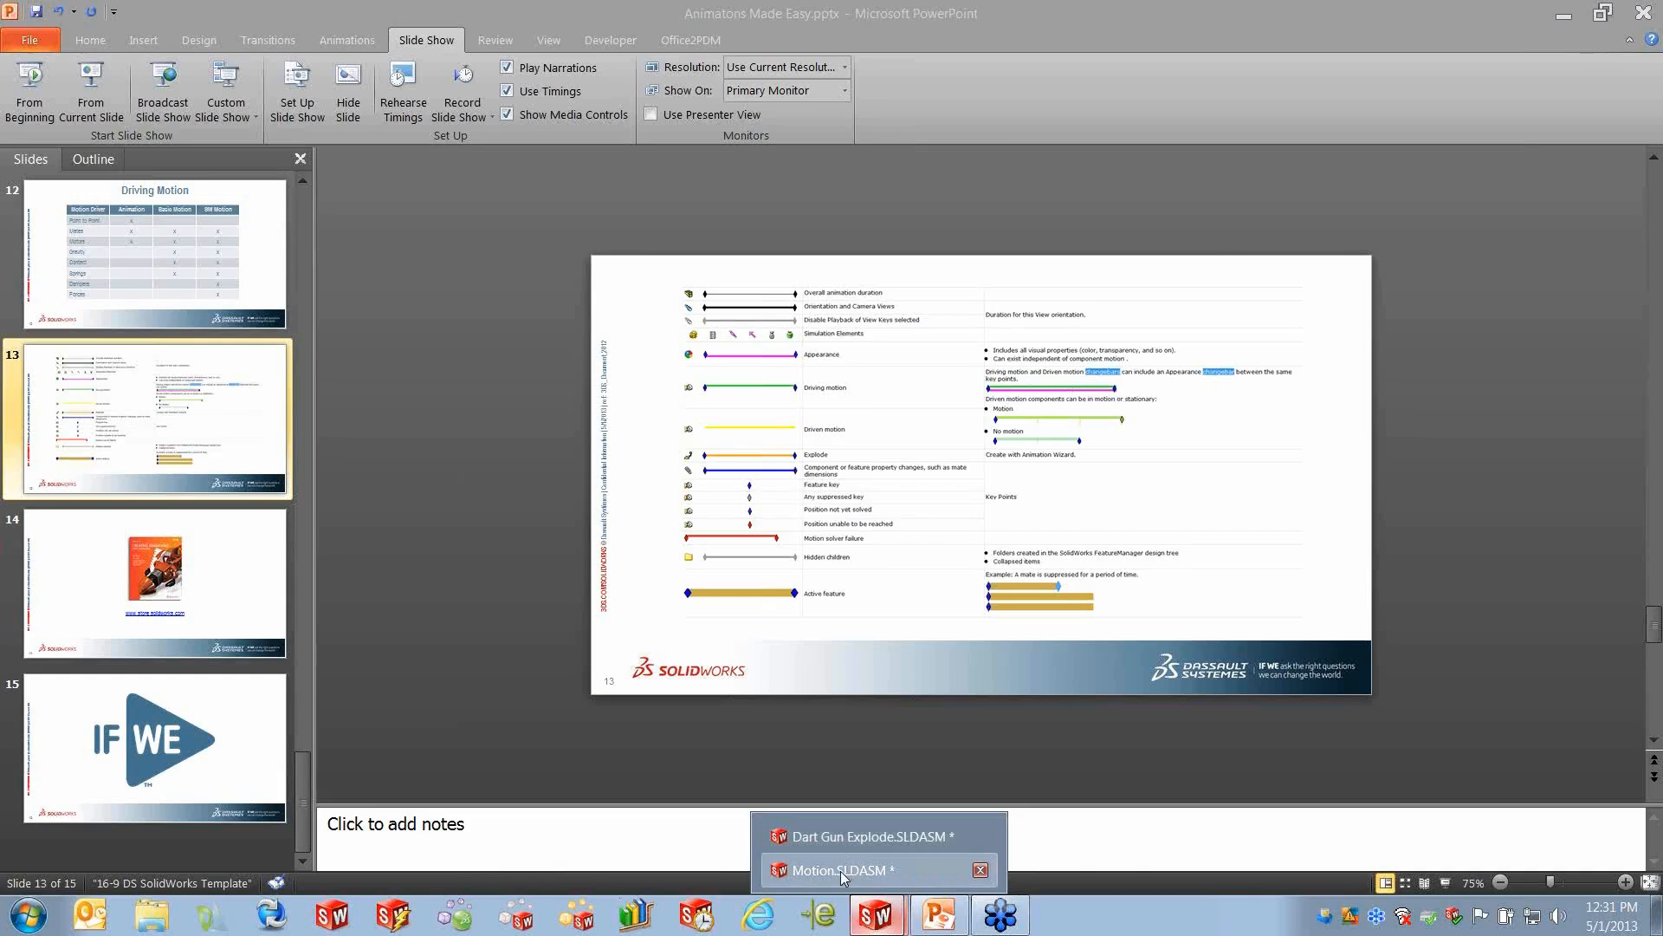
click(841, 870)
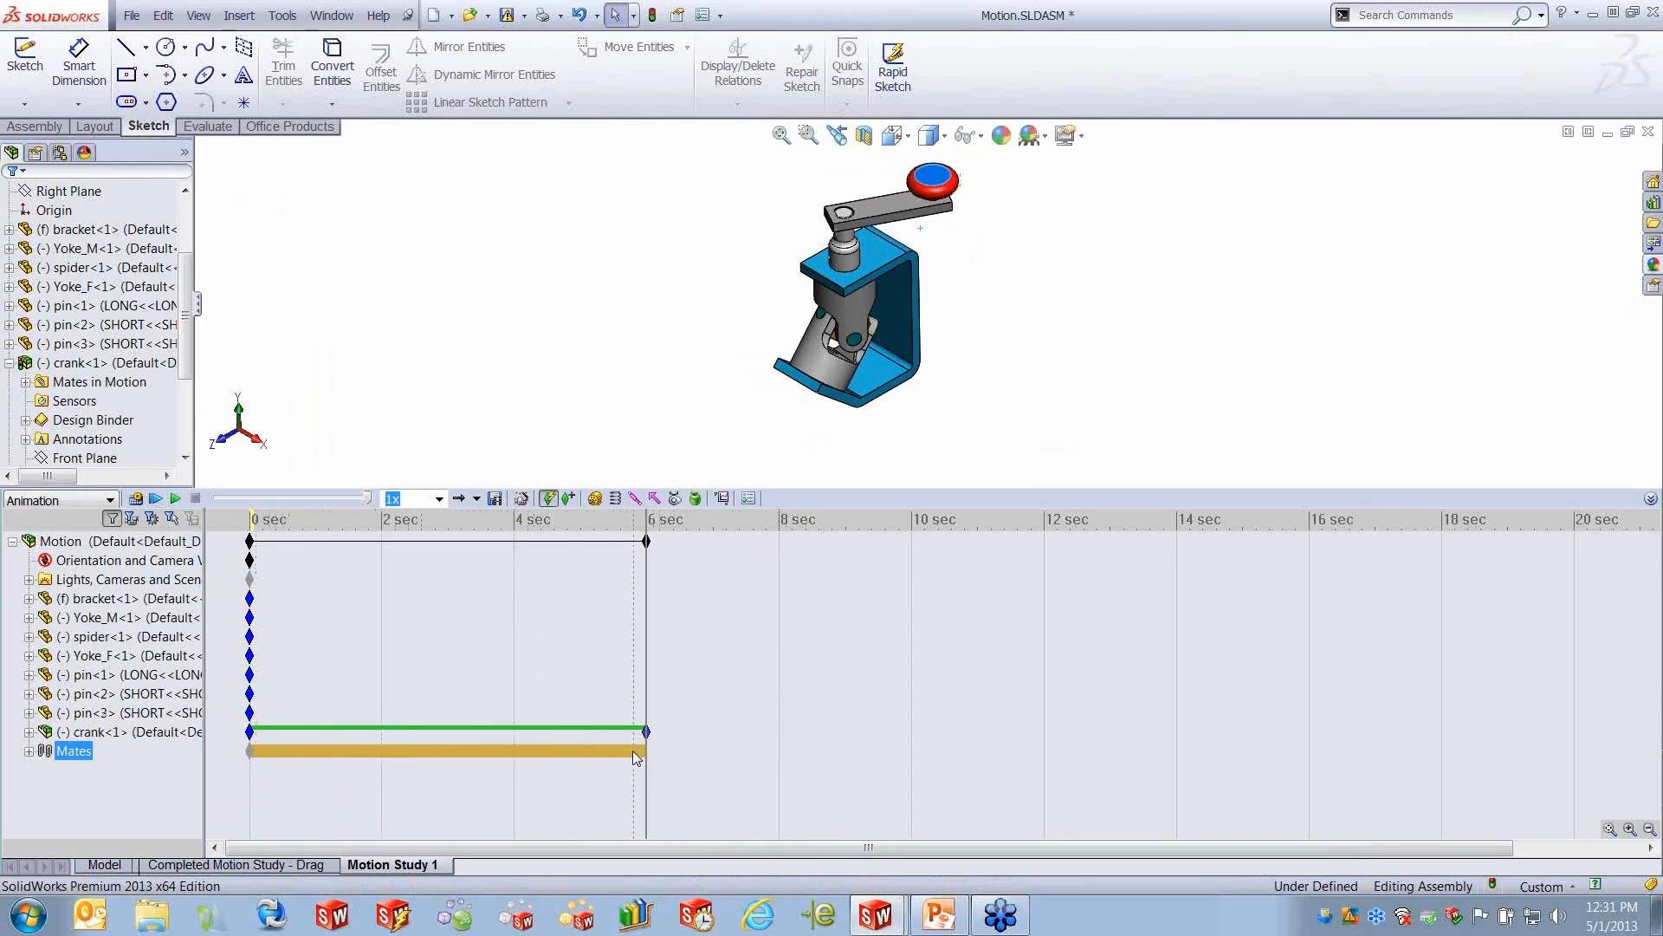
- Expand the Mates folder in the motion study and examine the bars of the individual mates
click(74, 750)
click(30, 751)
click(303, 726)
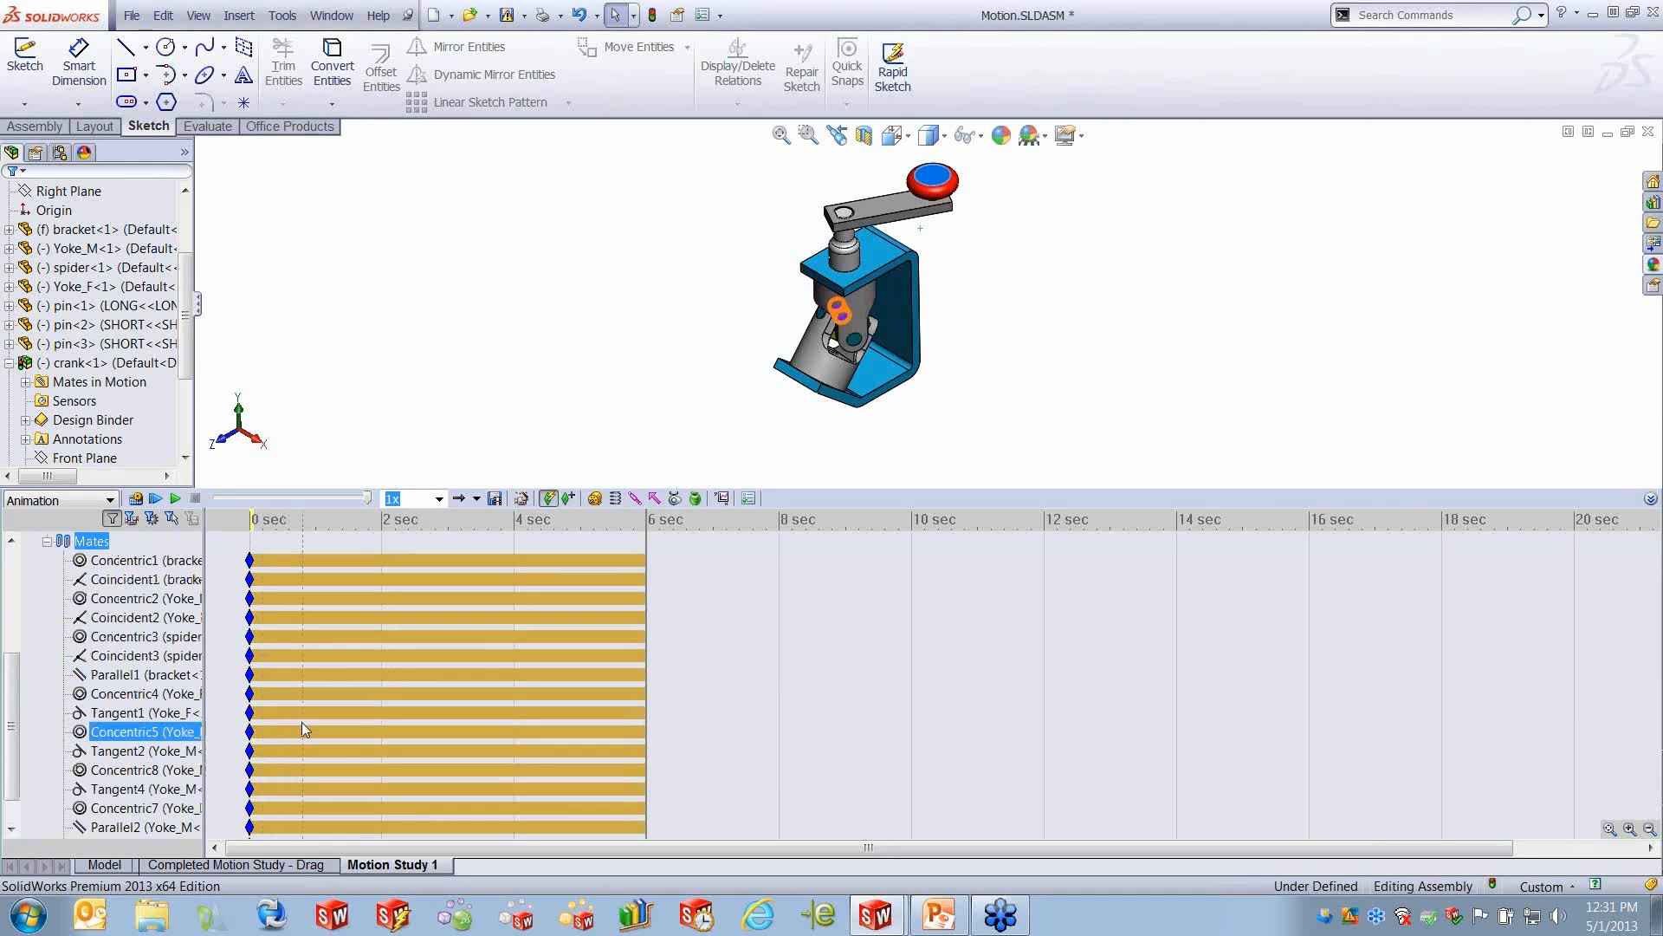
key(Up)
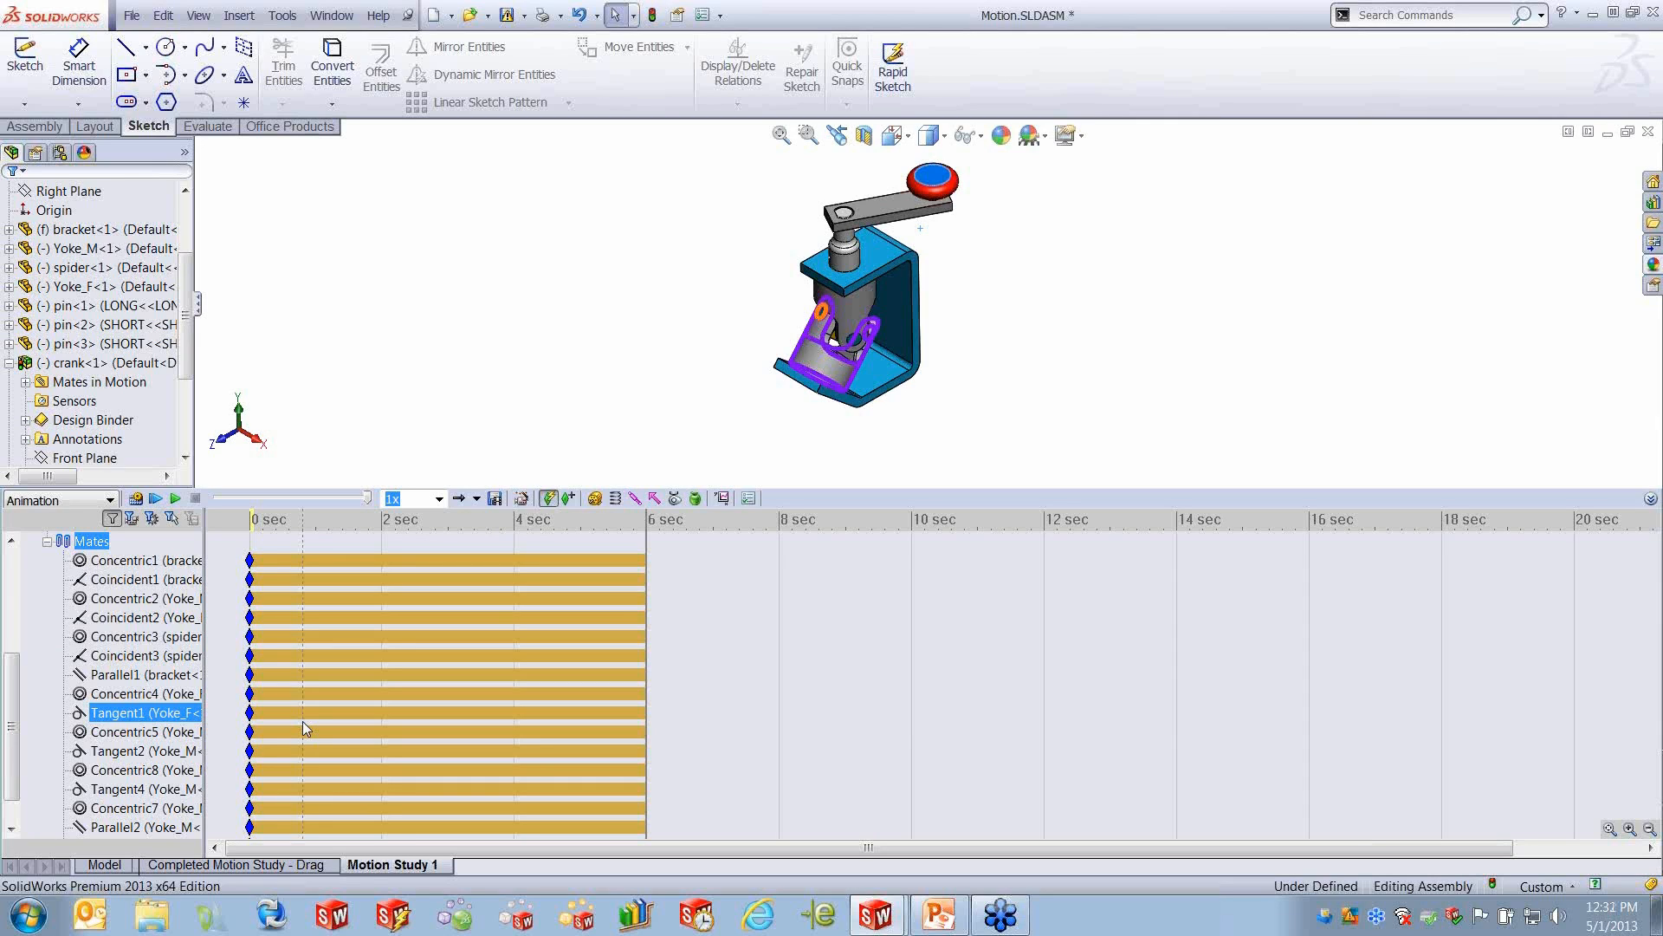
- Play the 6-second crank animation from the start in Motion Study 1
drag(303, 721, 1092, 656)
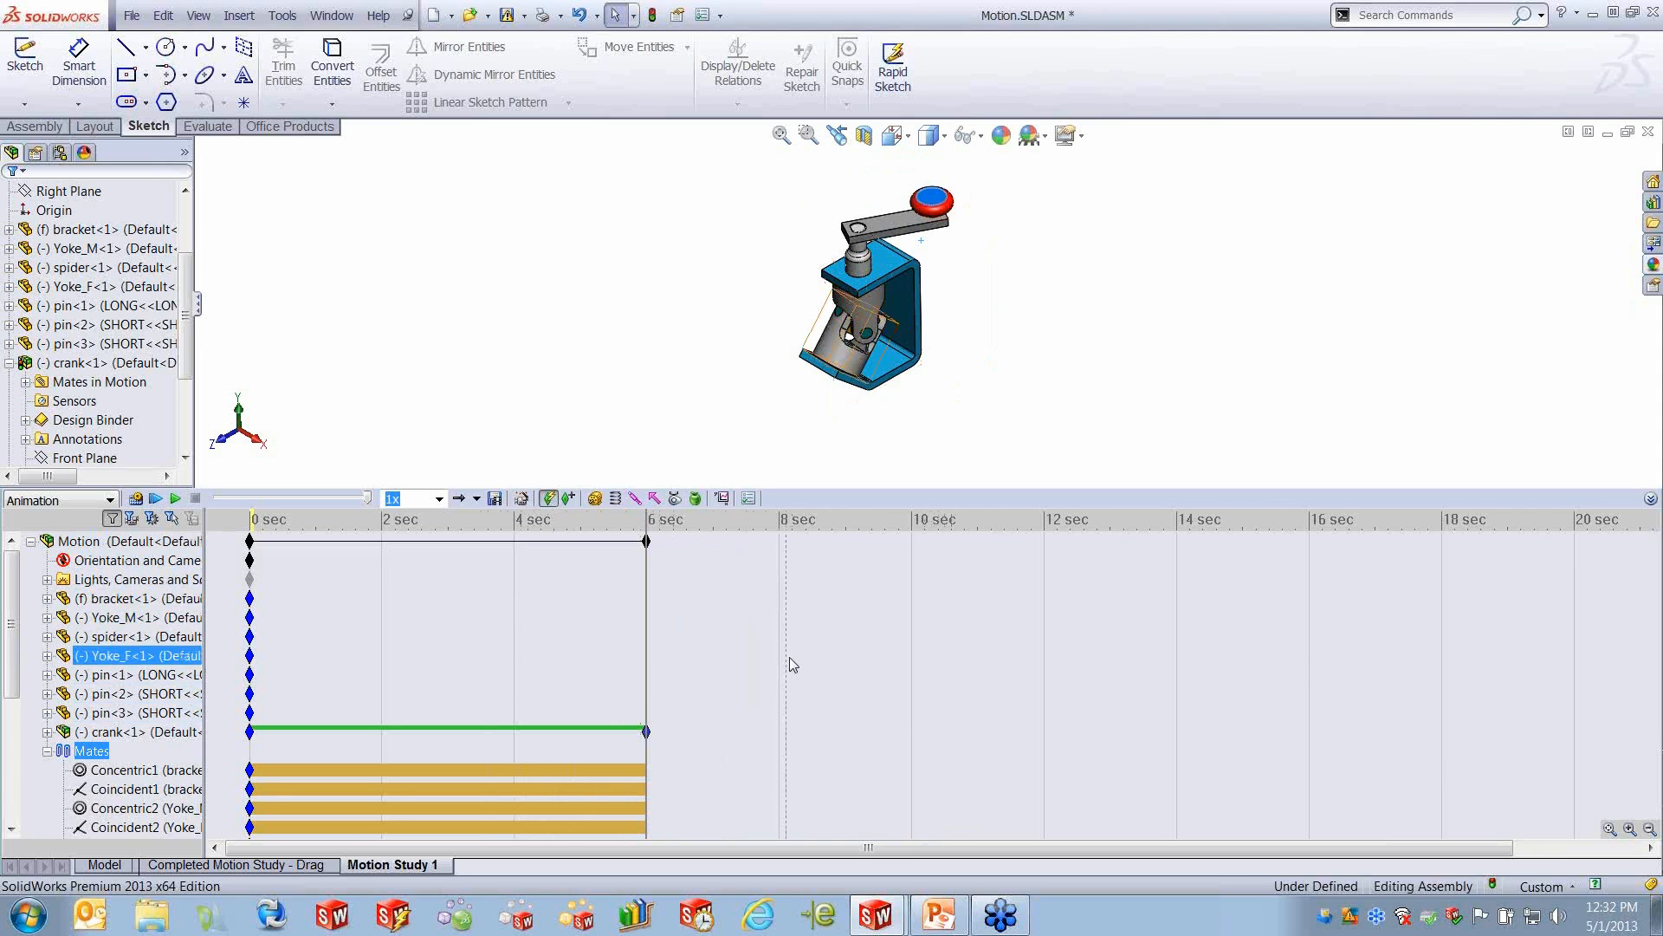
click(130, 540)
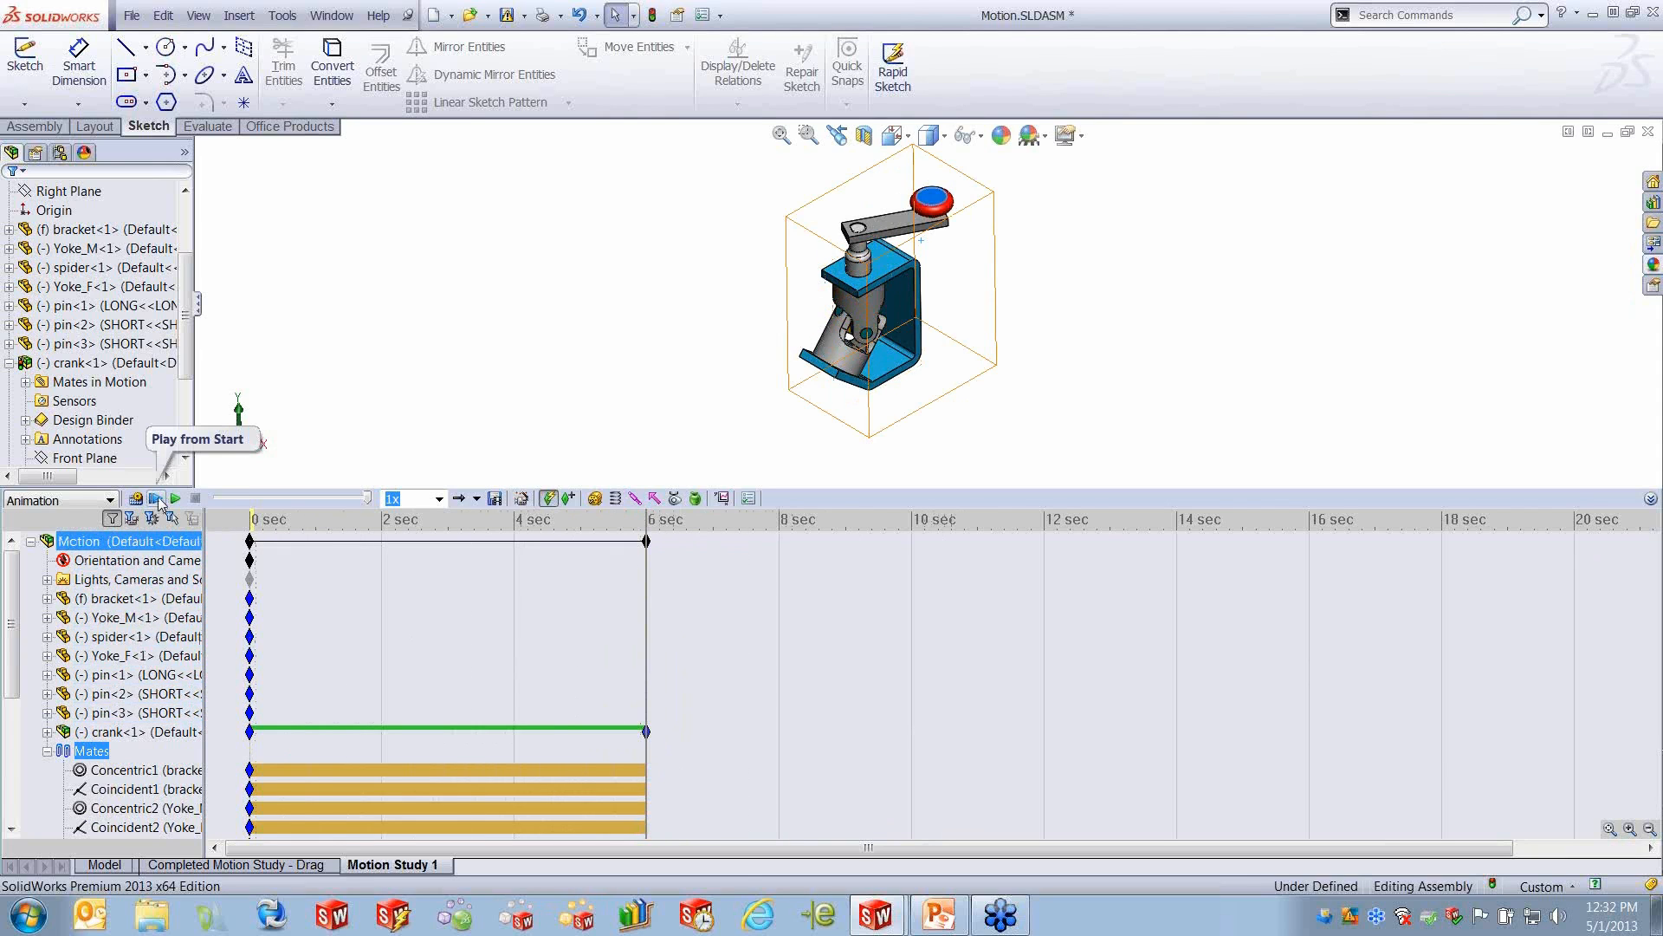
click(157, 500)
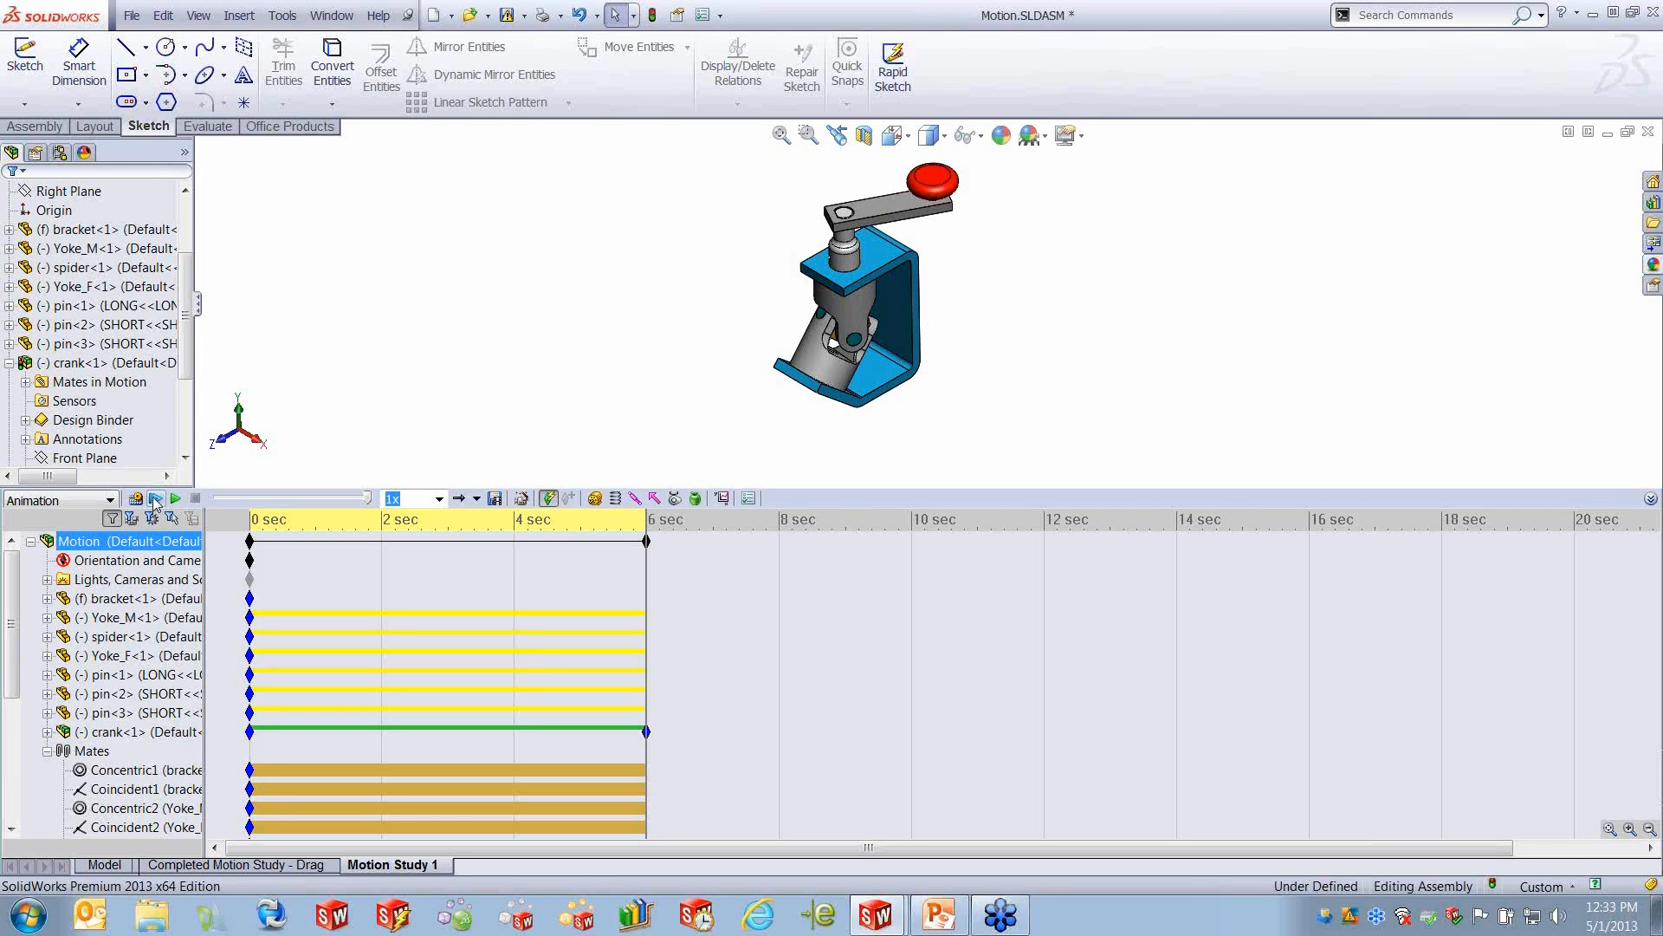
- Undo the 6-second crank key, then set the time bar to 2 seconds and turn the crank a quarter turn by its knob
click(163, 15)
click(174, 23)
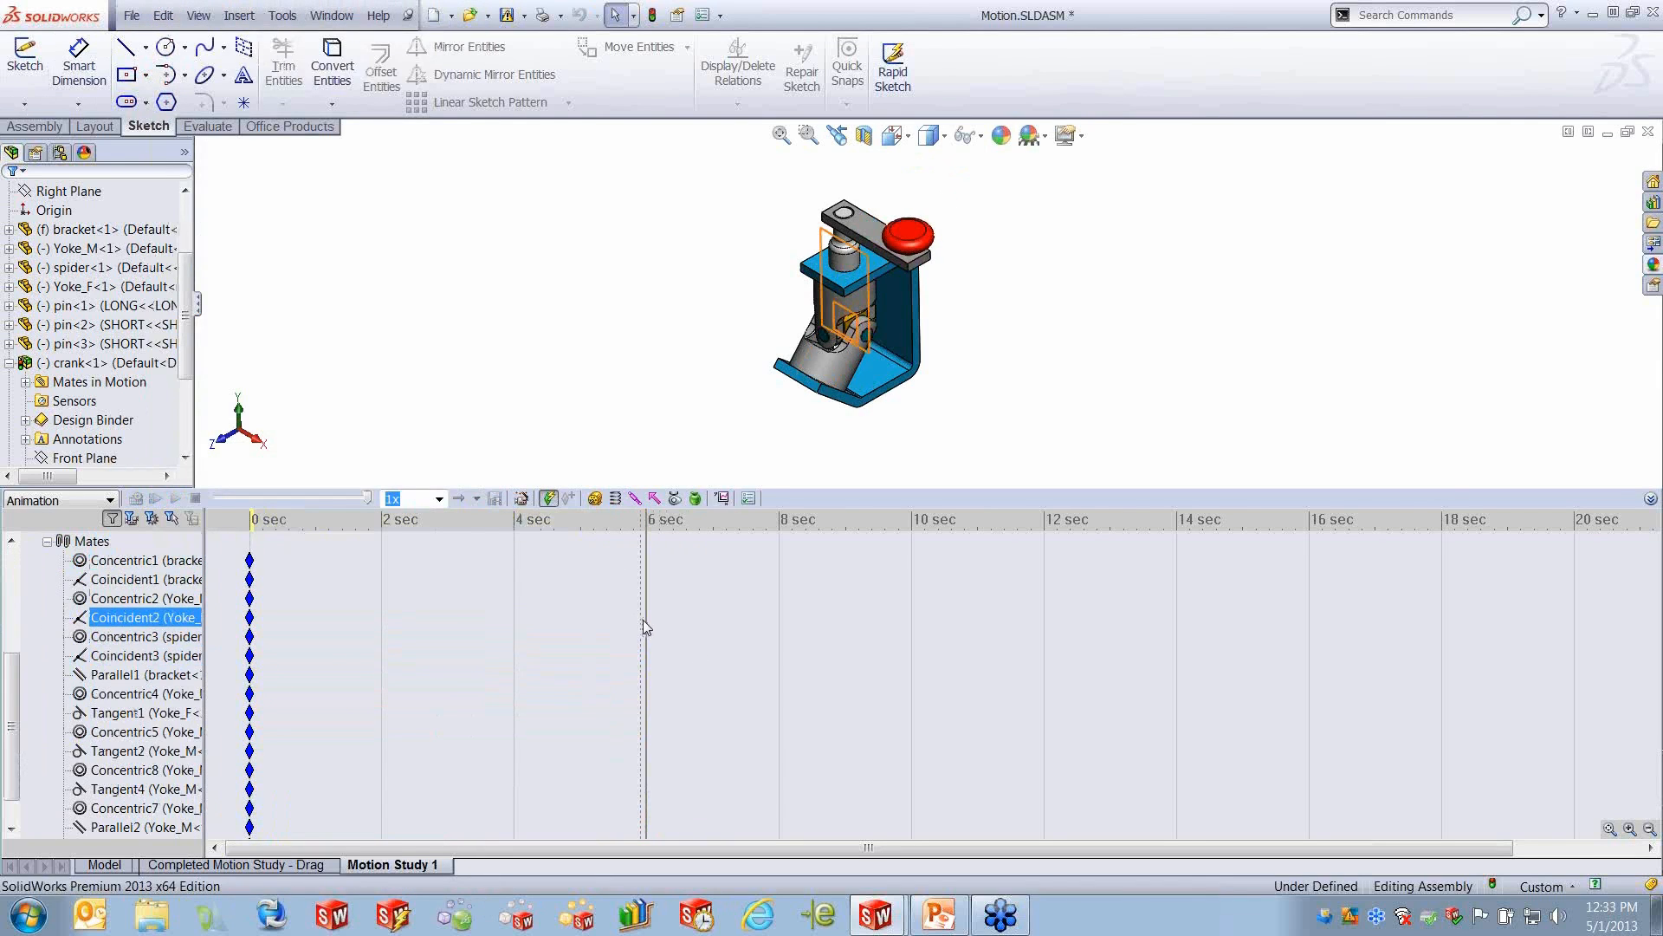
drag(645, 613, 381, 607)
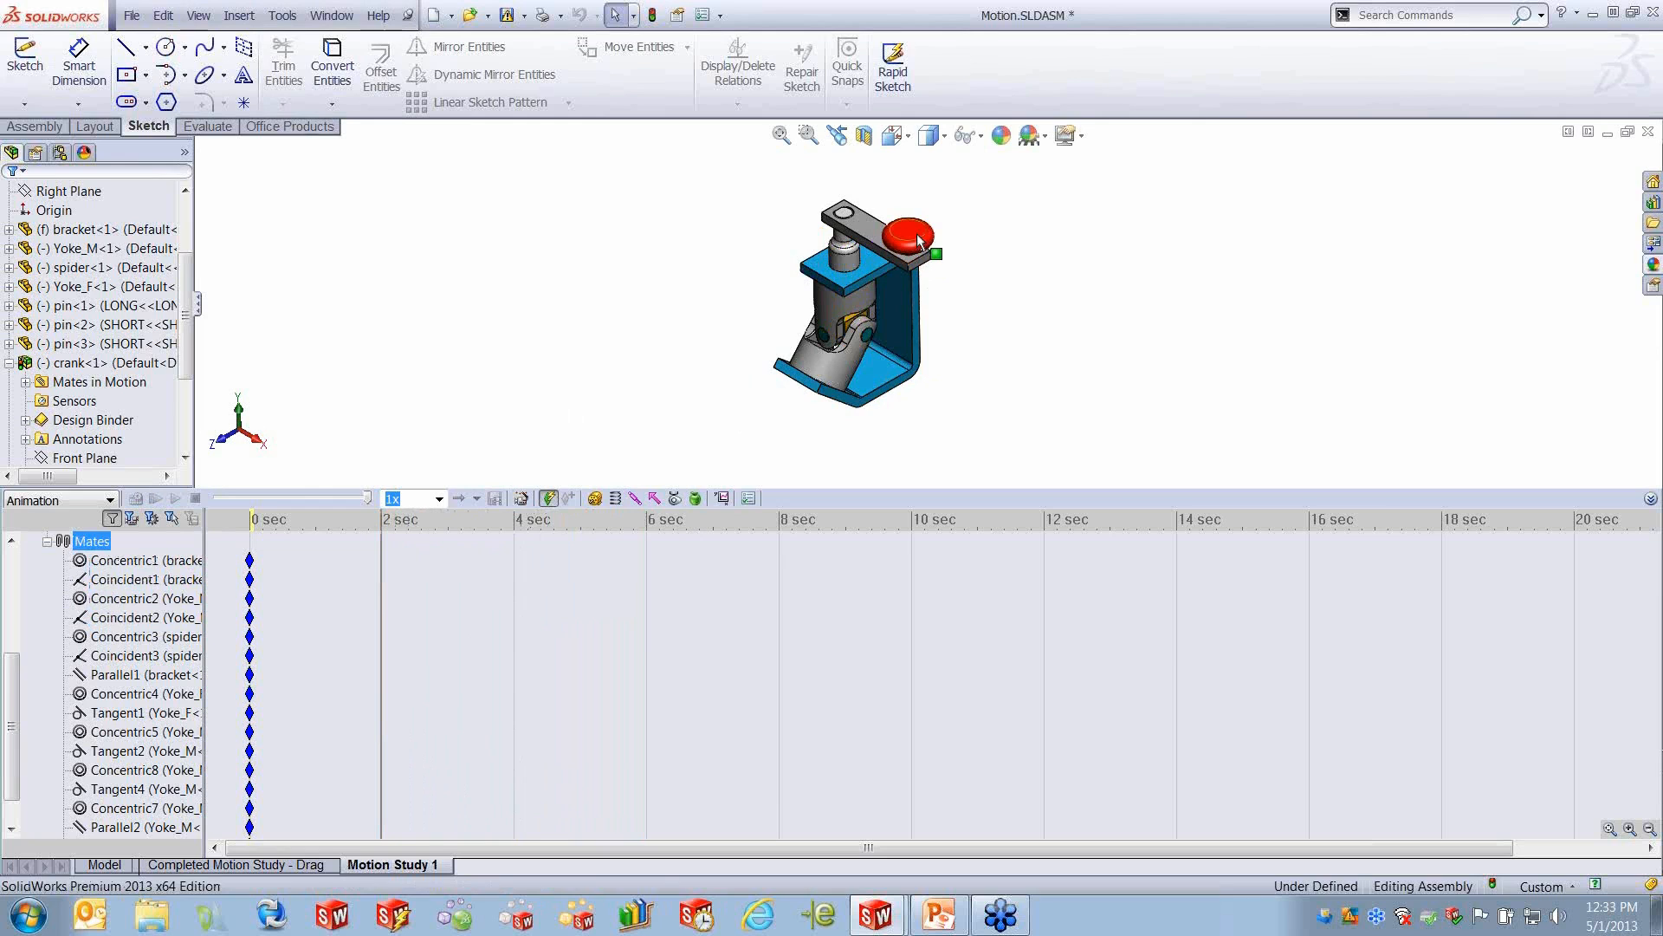
drag(910, 234, 765, 256)
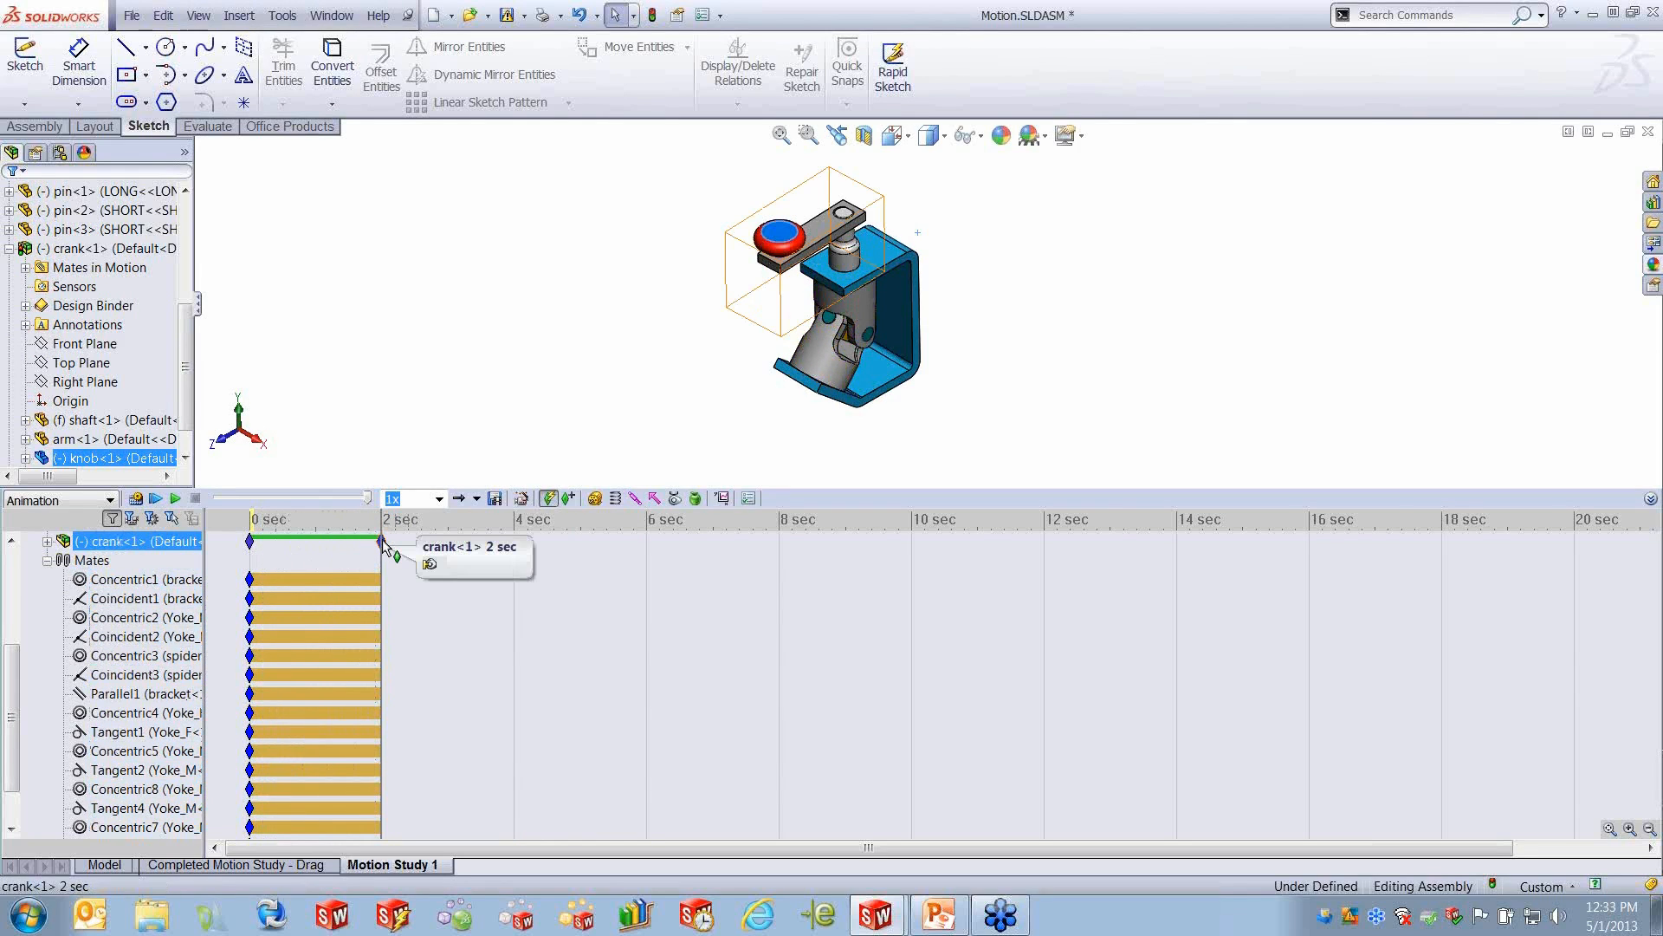
- Key three further quarter turns of the crank at 4, 6 and about 8 seconds, completing a full revolution
drag(381, 558, 514, 559)
drag(785, 235, 778, 166)
click(644, 559)
drag(781, 162, 914, 162)
drag(645, 561, 784, 557)
drag(929, 161, 929, 292)
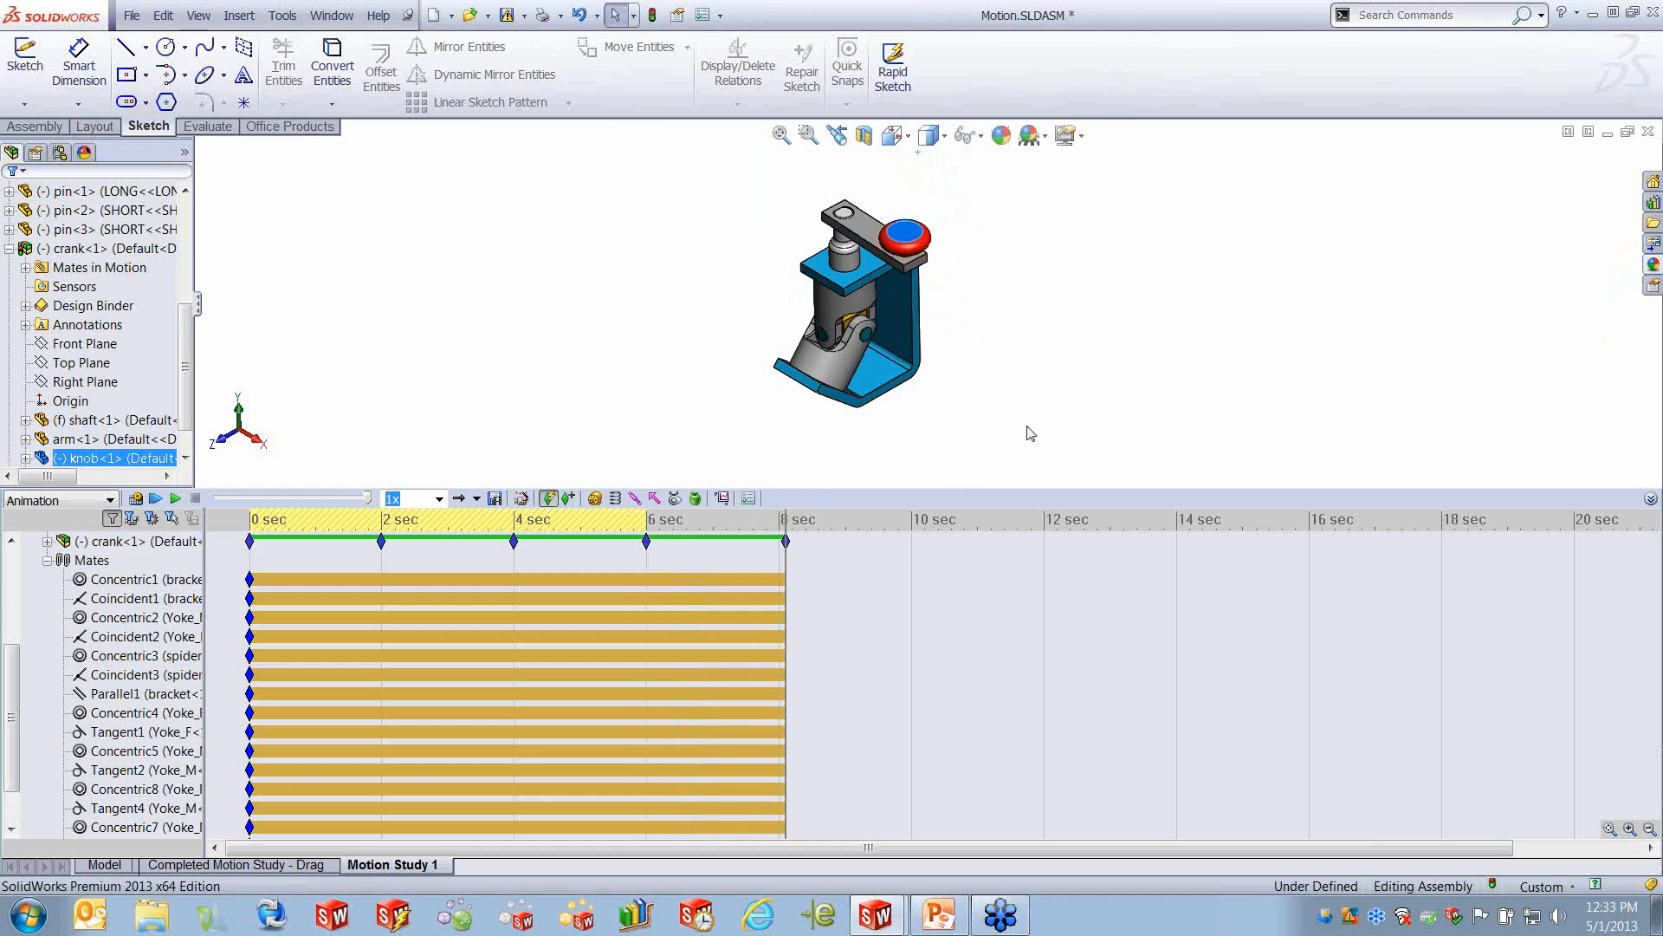
- Examine the crank's key points and the driven component bars, and look up their meaning in PowerPoint's slide 13 legend
click(646, 542)
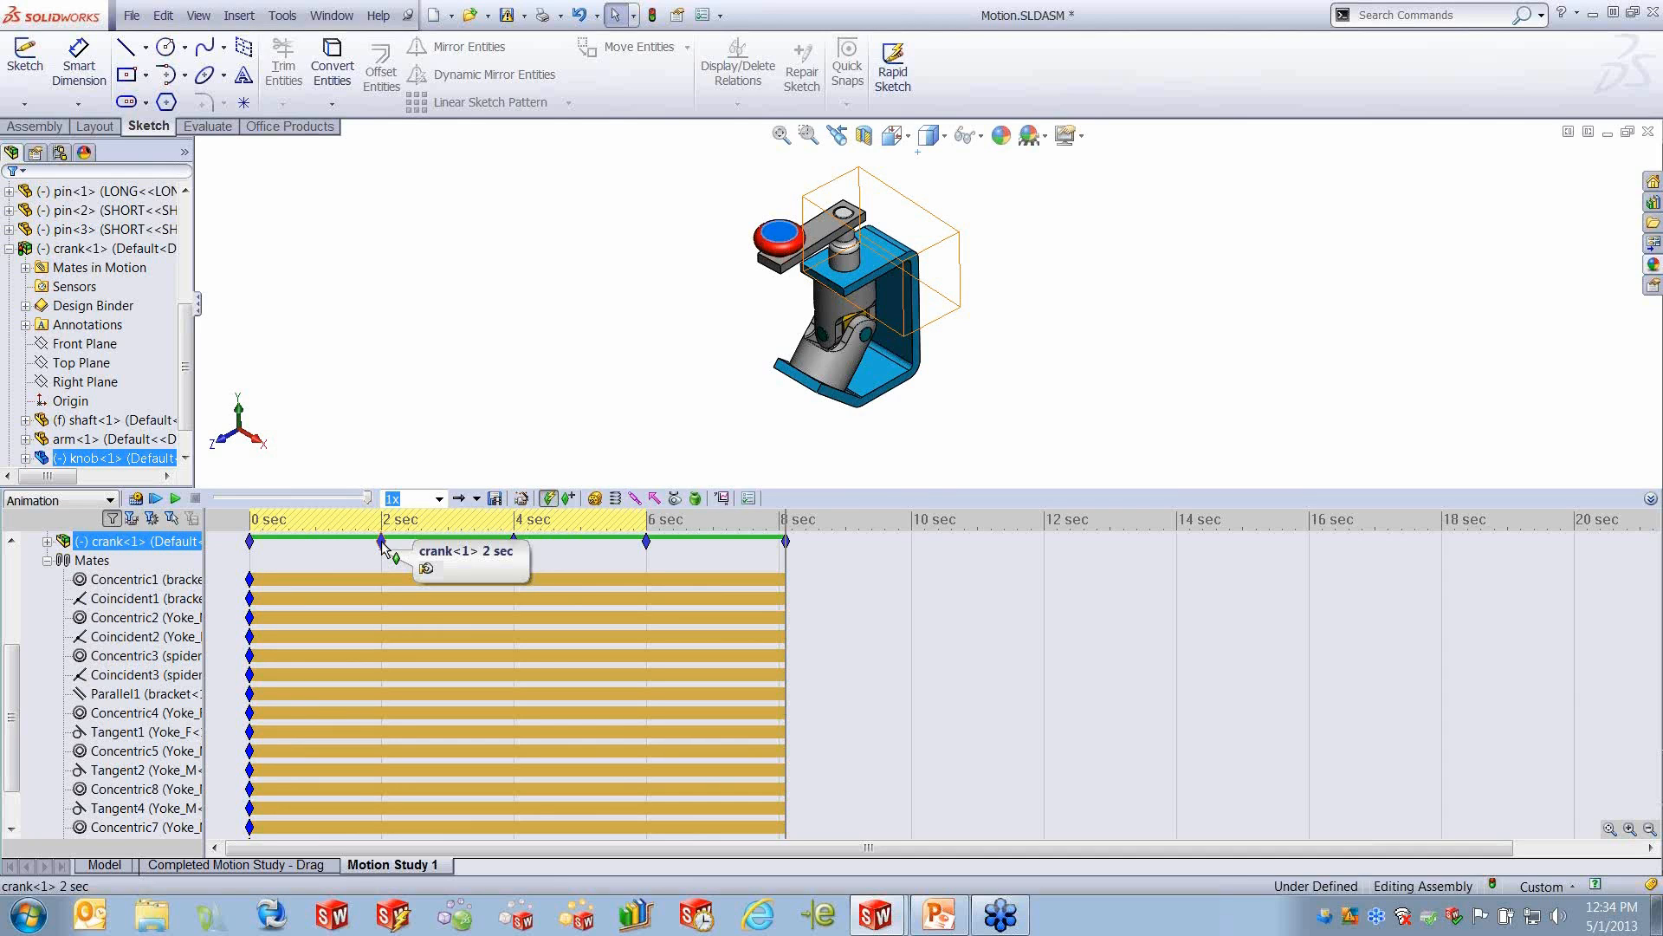
scroll(540, 598, up, 3)
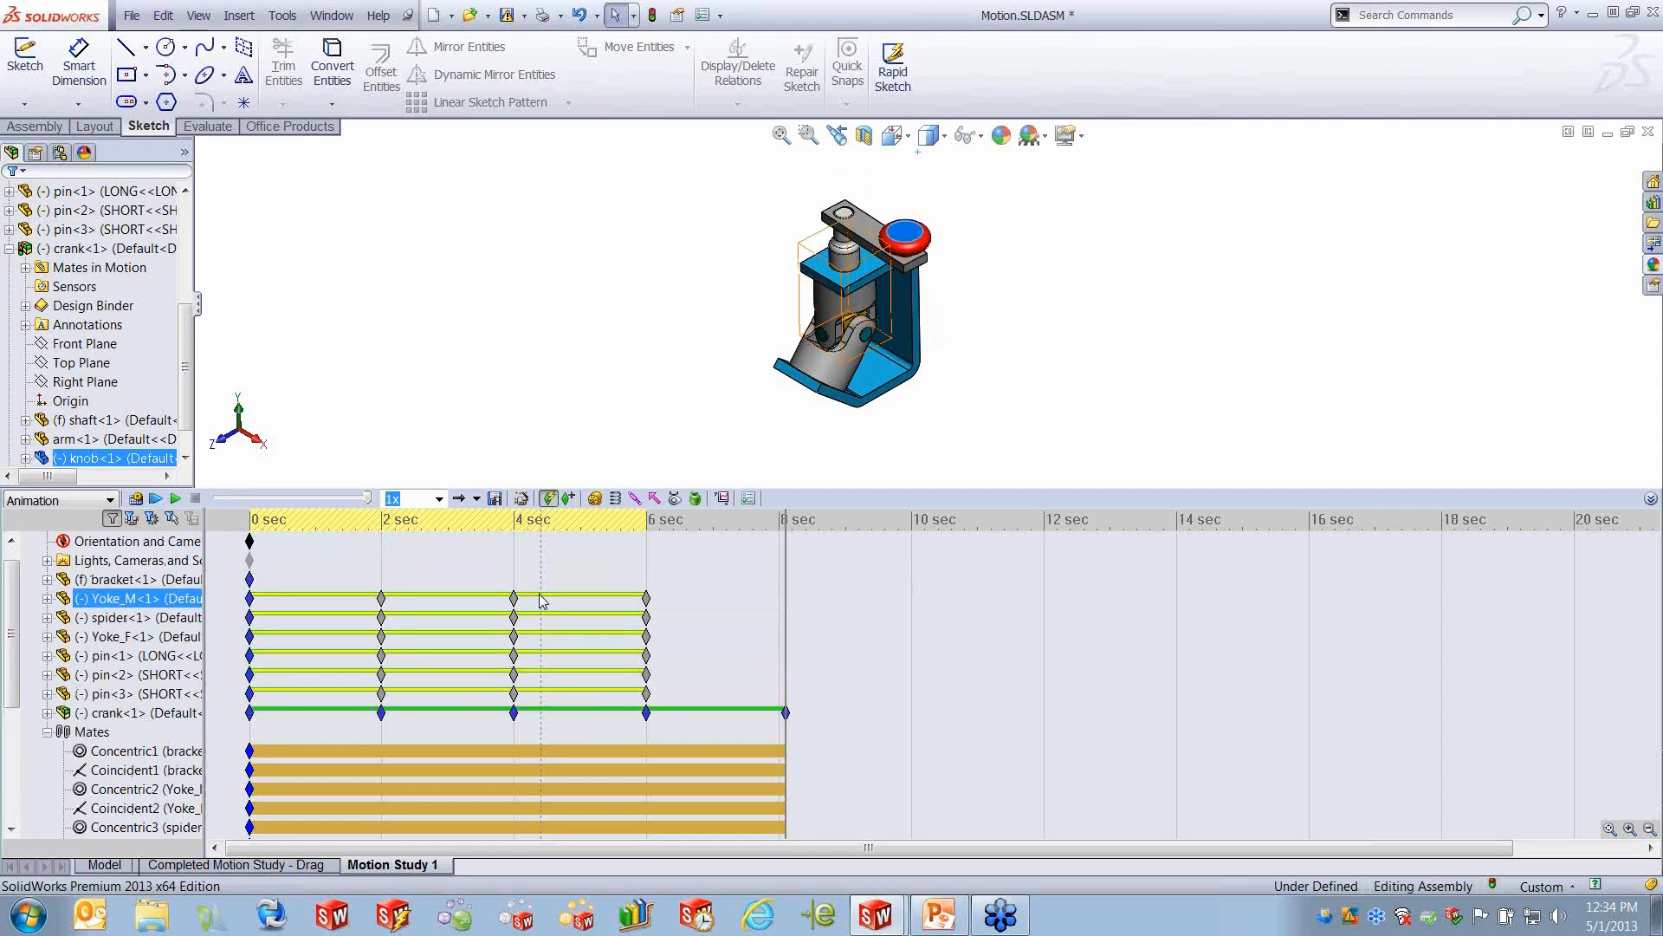
click(941, 917)
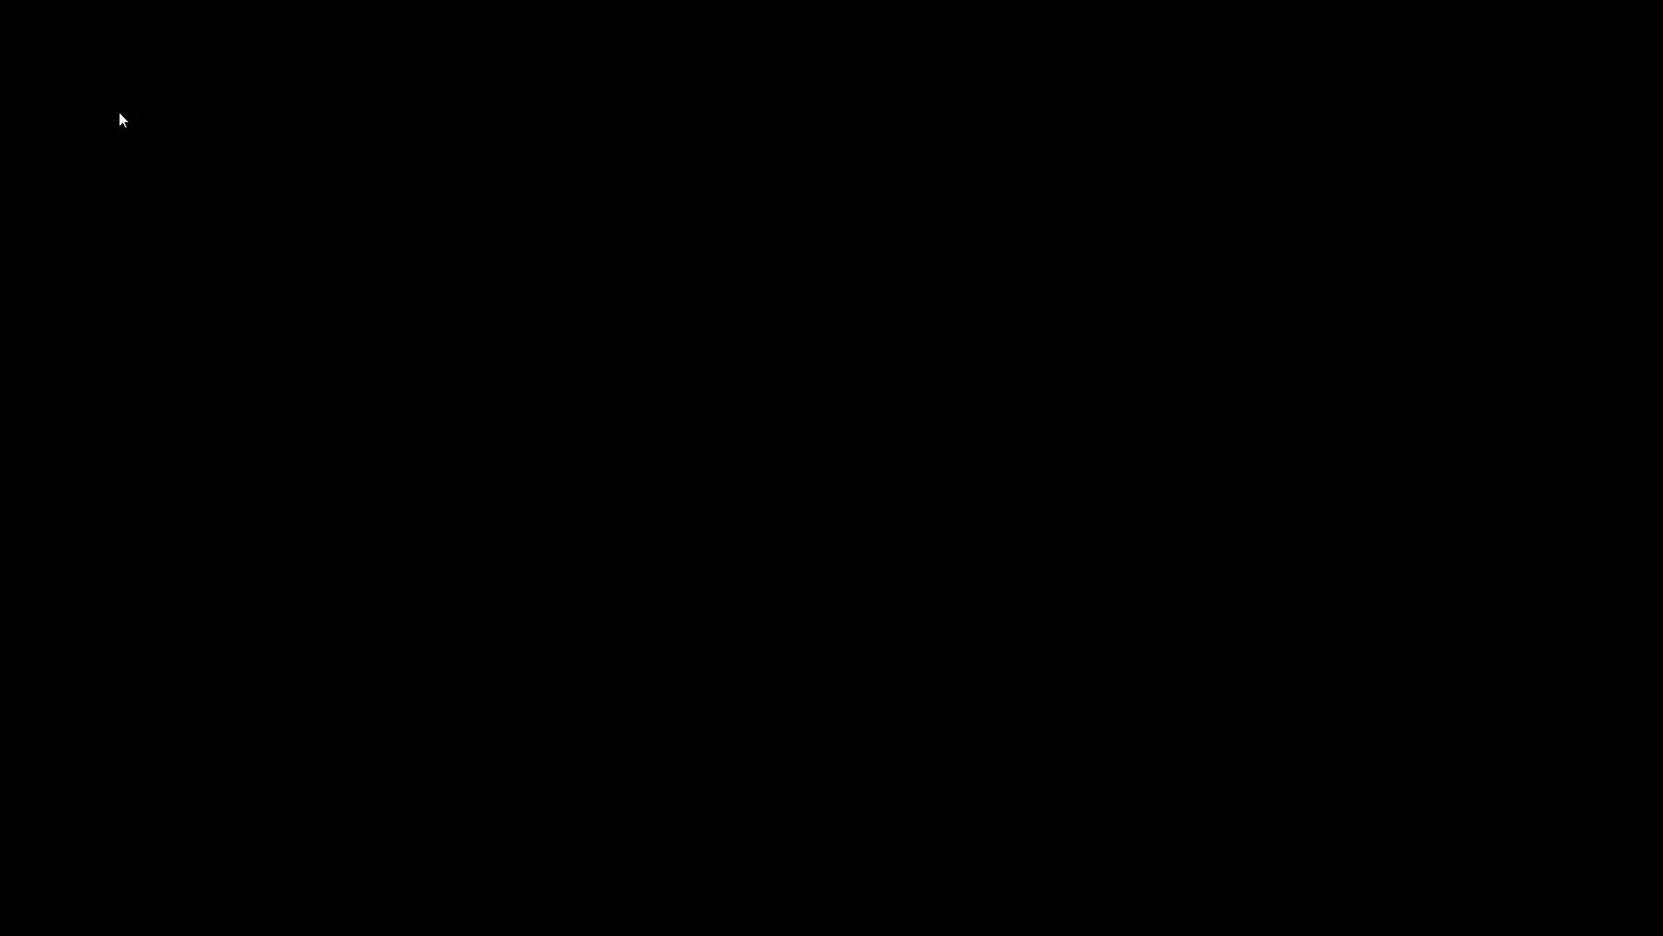
click(117, 111)
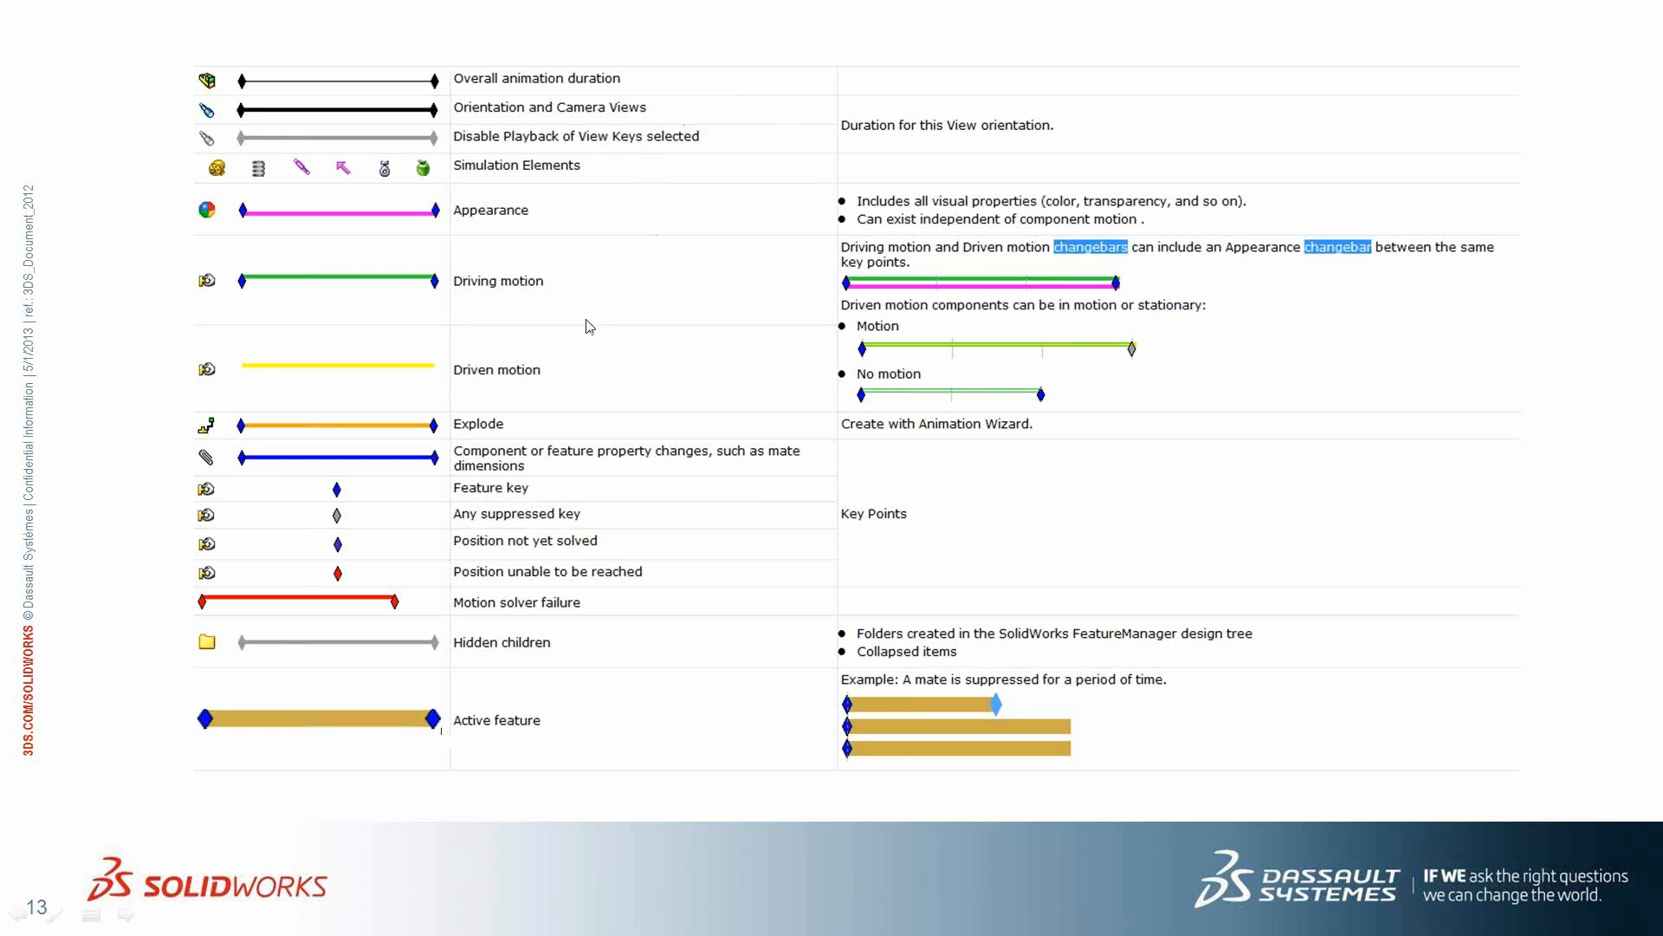
key(Escape)
- Return to Motion.SLDASM and play the full crank revolution from the start
click(873, 917)
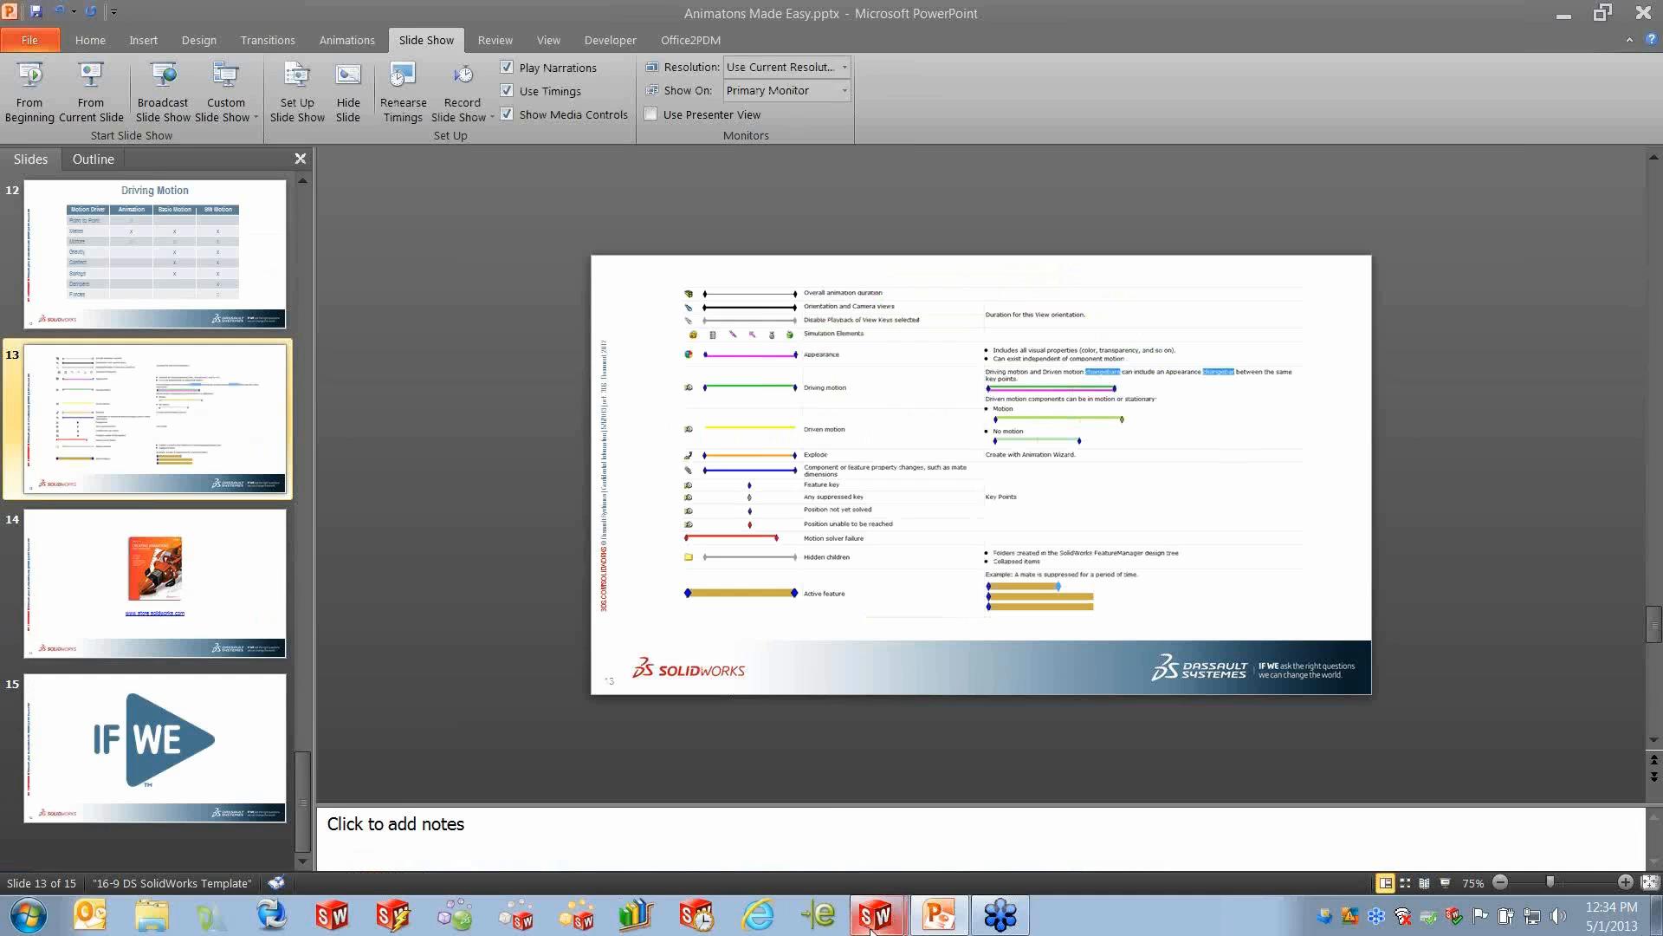
click(838, 870)
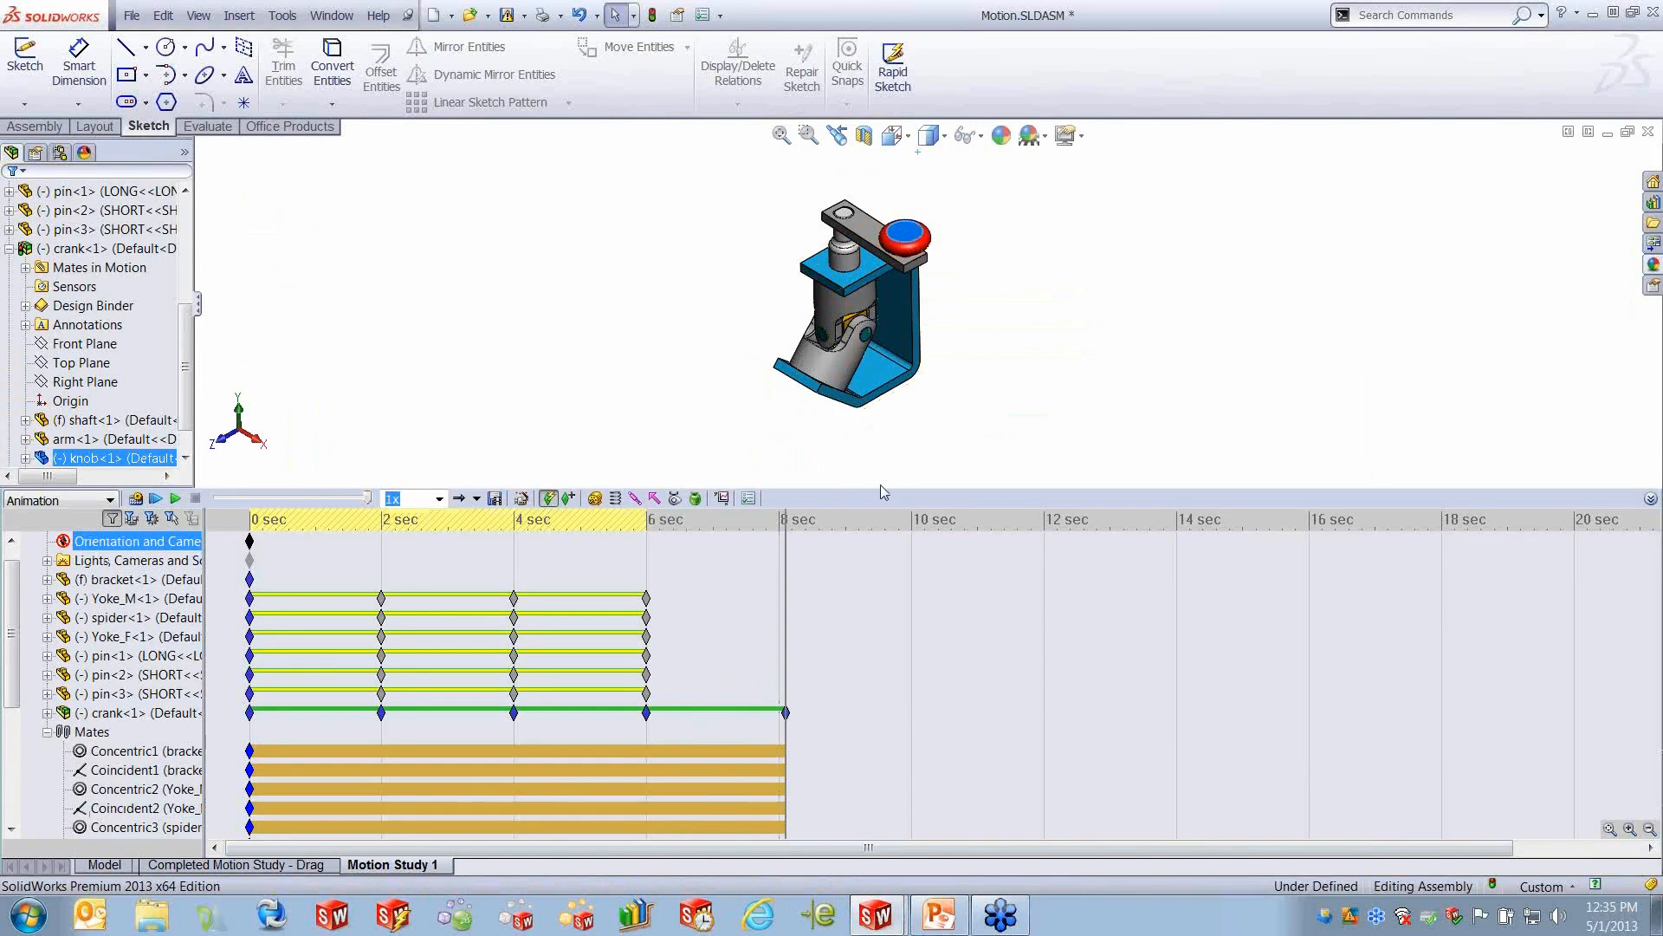
click(270, 599)
click(155, 499)
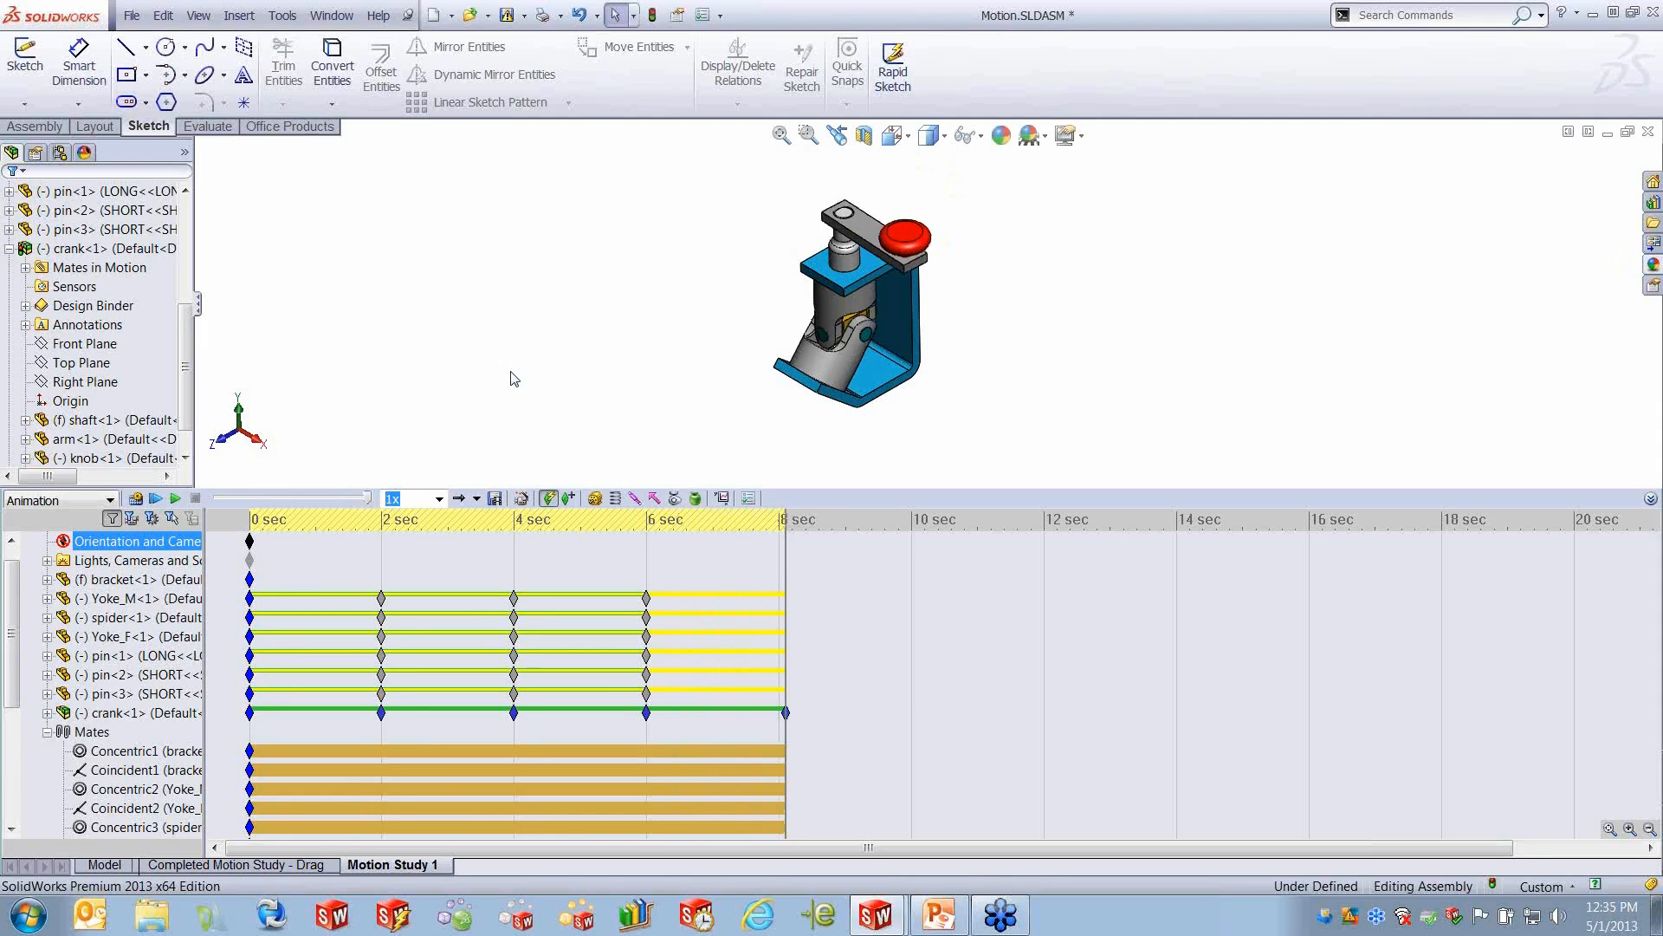
- Switch to Dart Gun Explode.SLDASM, enlarge its MotionManager, and move the time bar back to about 9.2 seconds
click(332, 15)
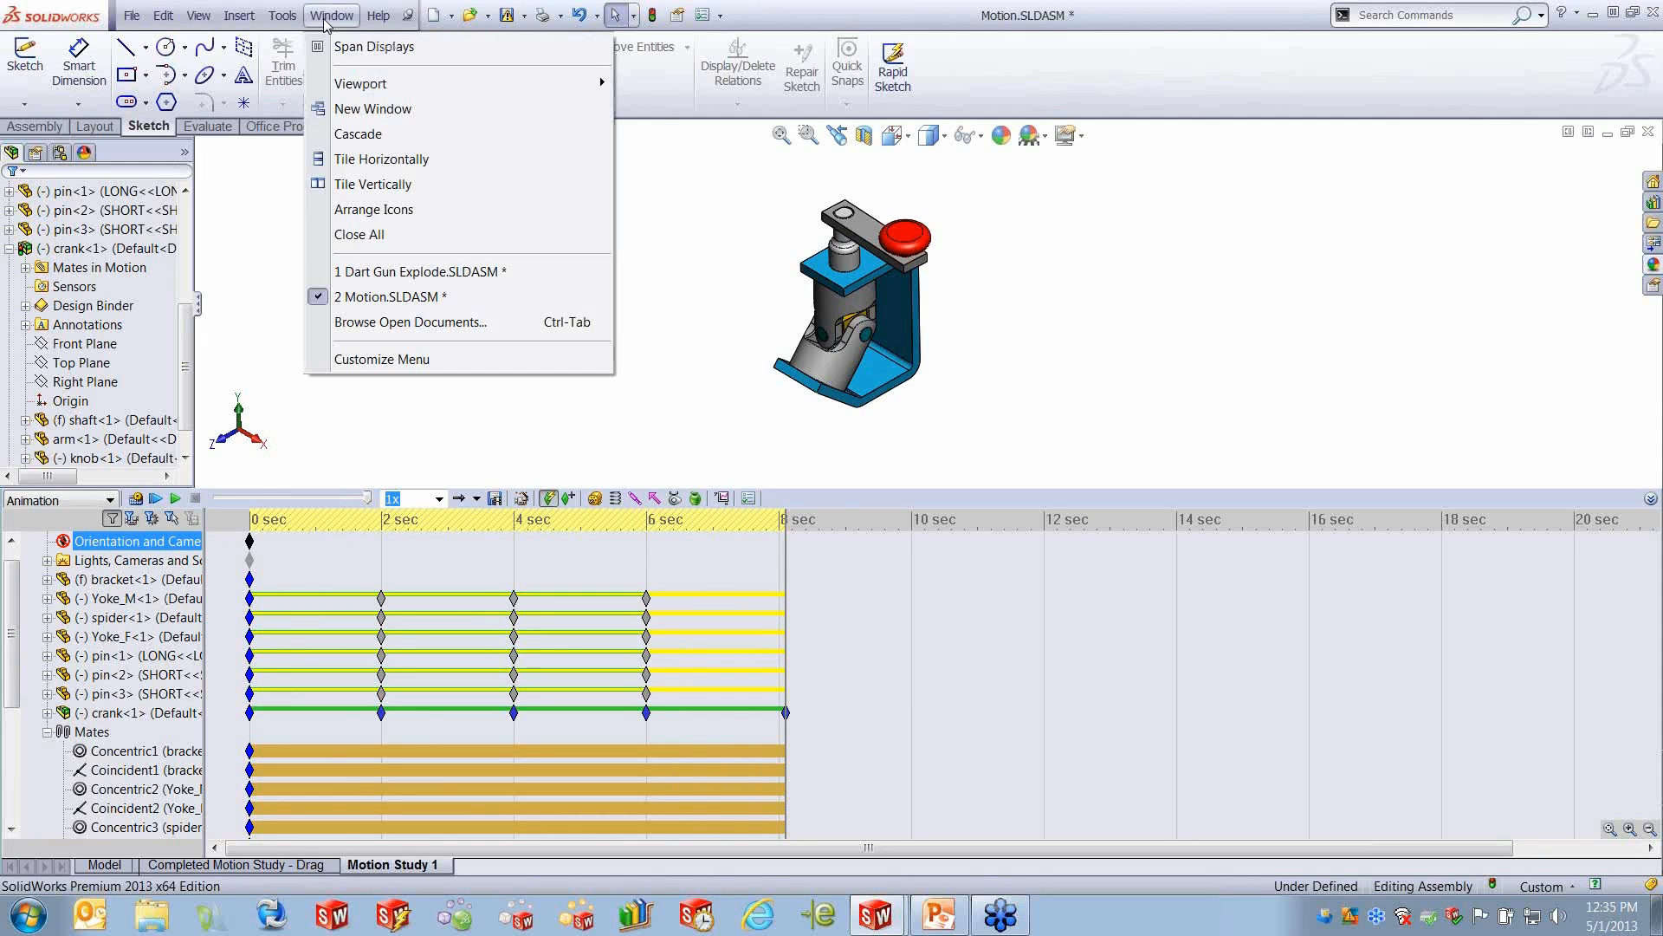
click(424, 272)
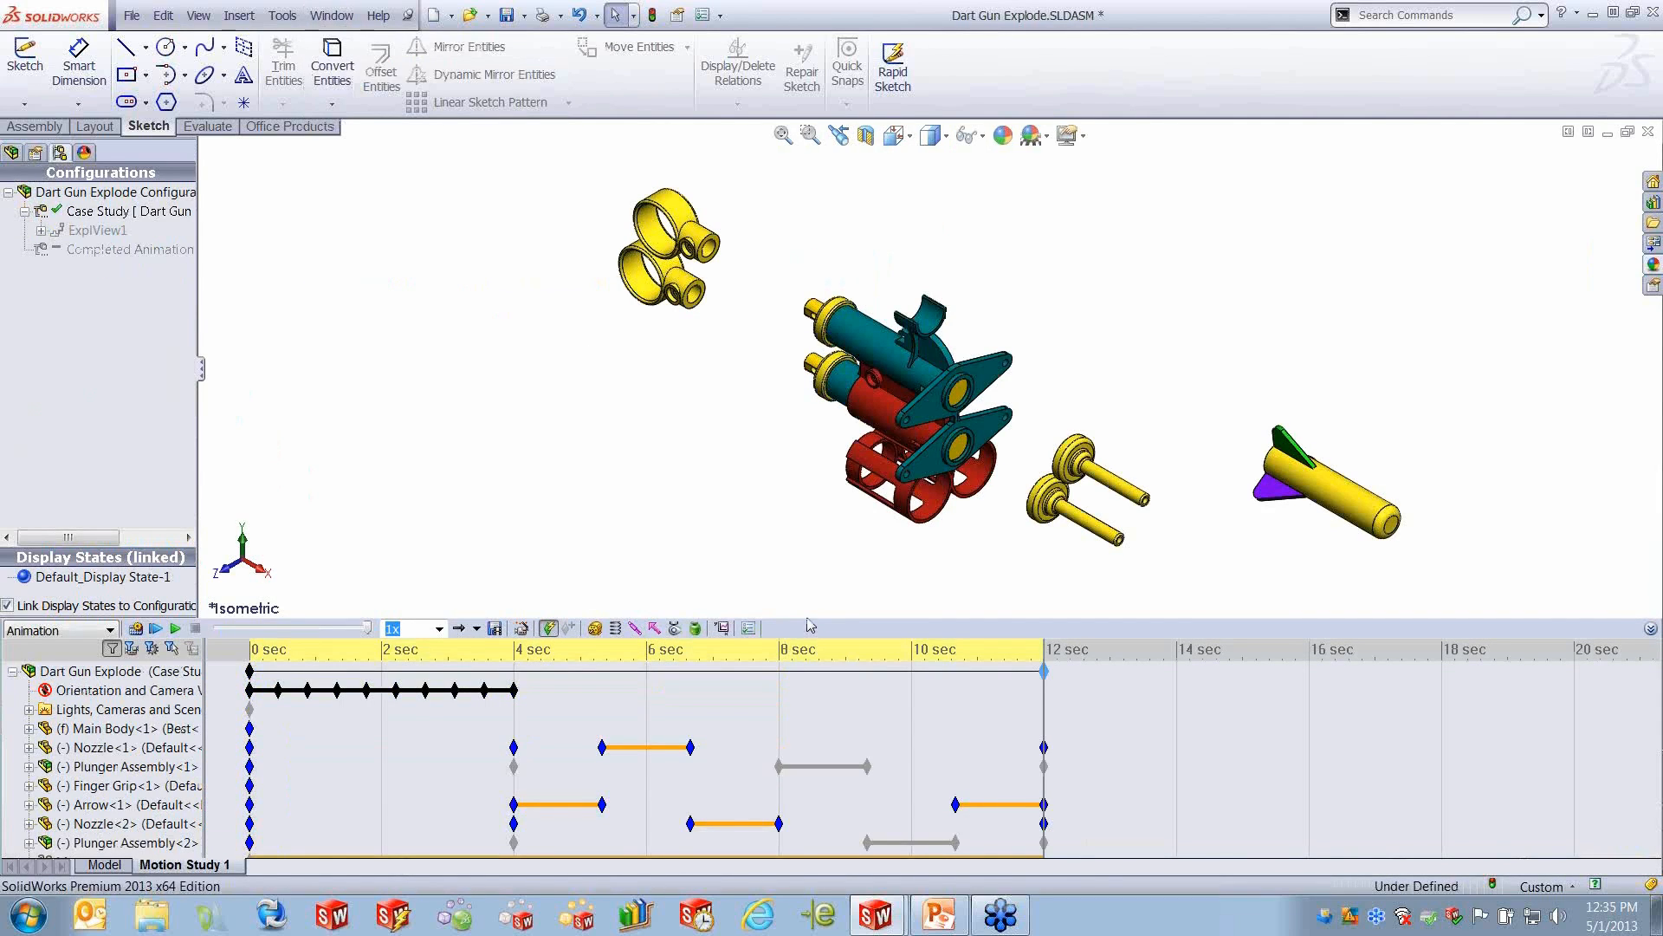
drag(806, 617, 790, 495)
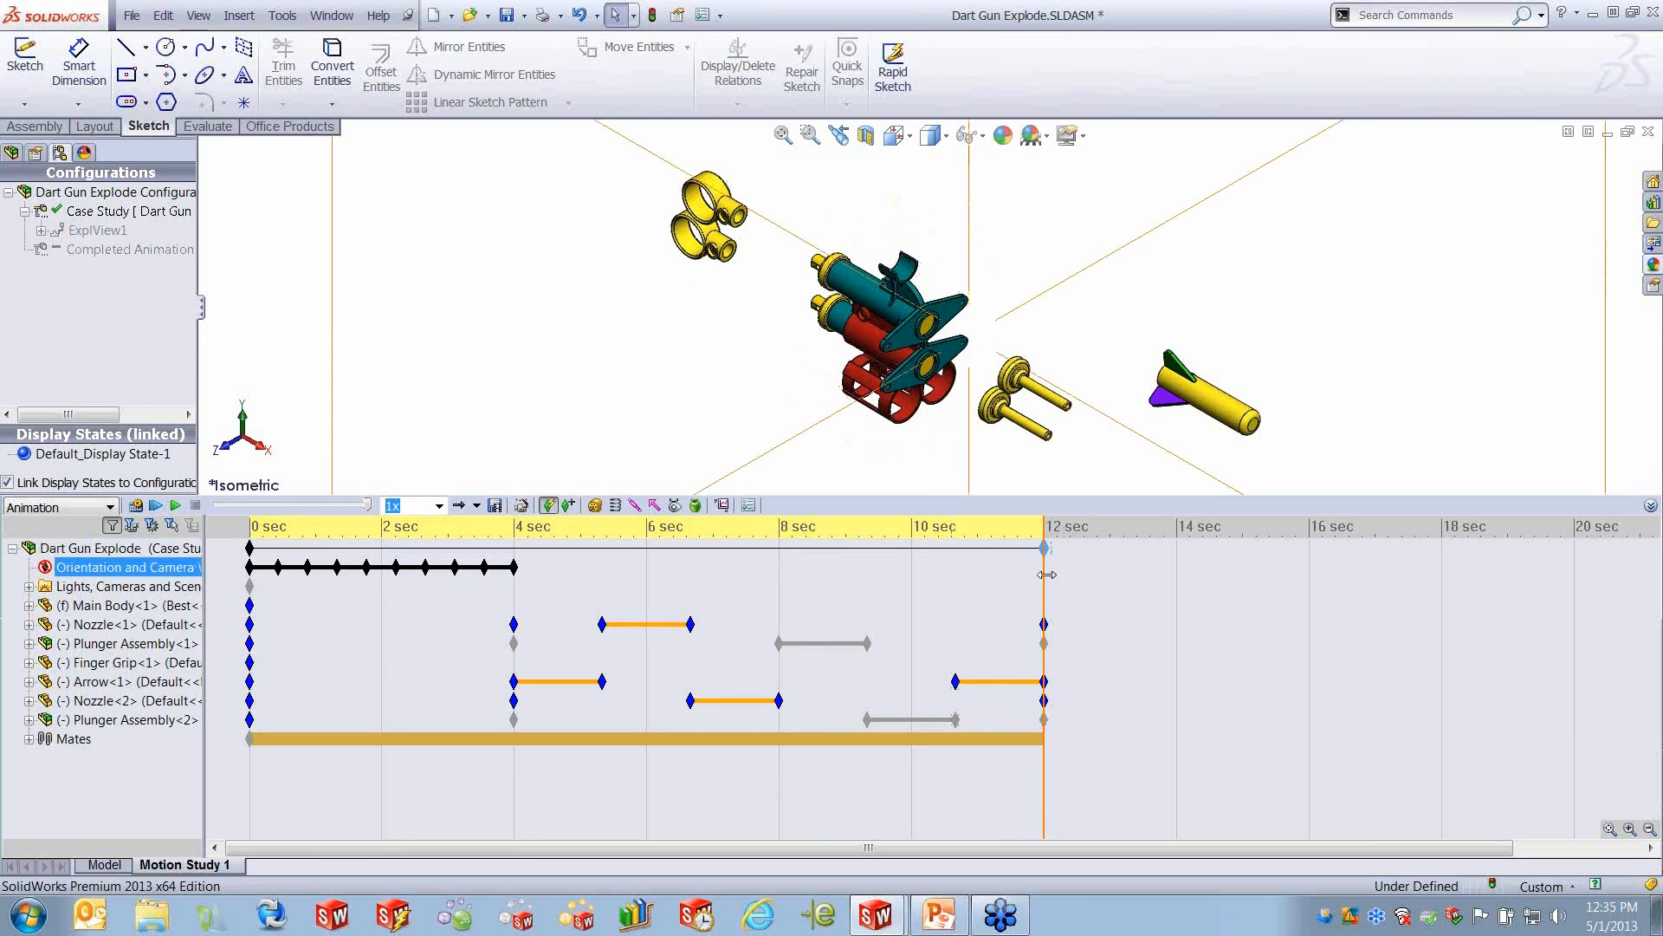
drag(1047, 575, 858, 617)
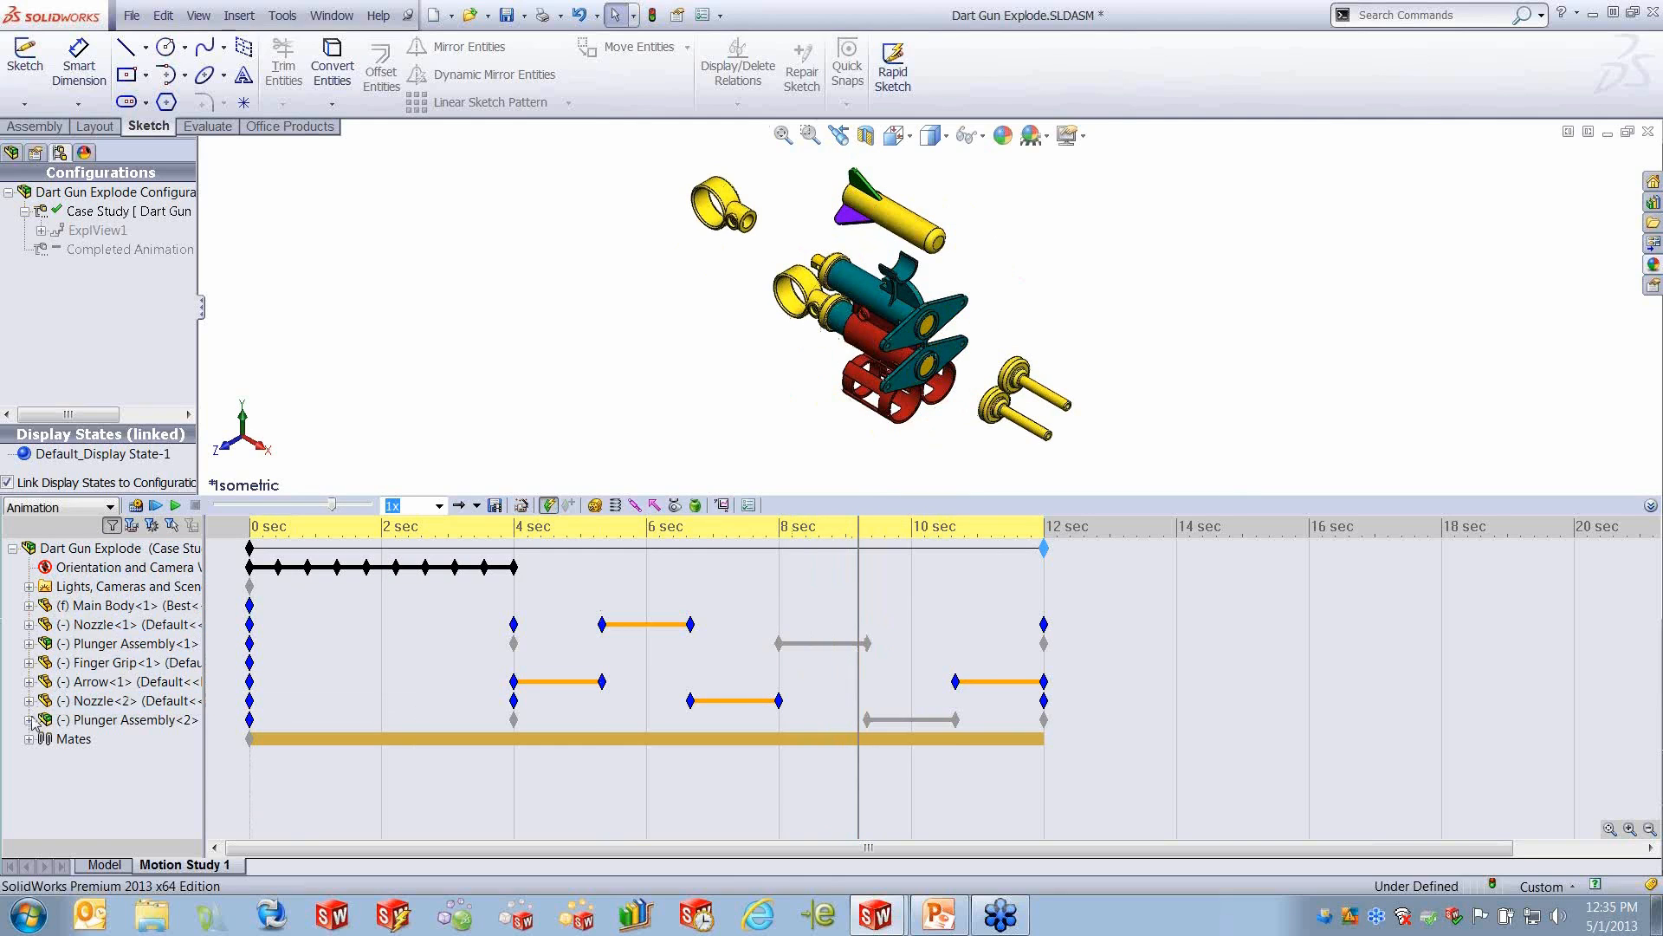
- Expand both Plunger Assemblies, set the time bar to about 9.4 seconds, and compare their Pull Ring explode bars
click(28, 719)
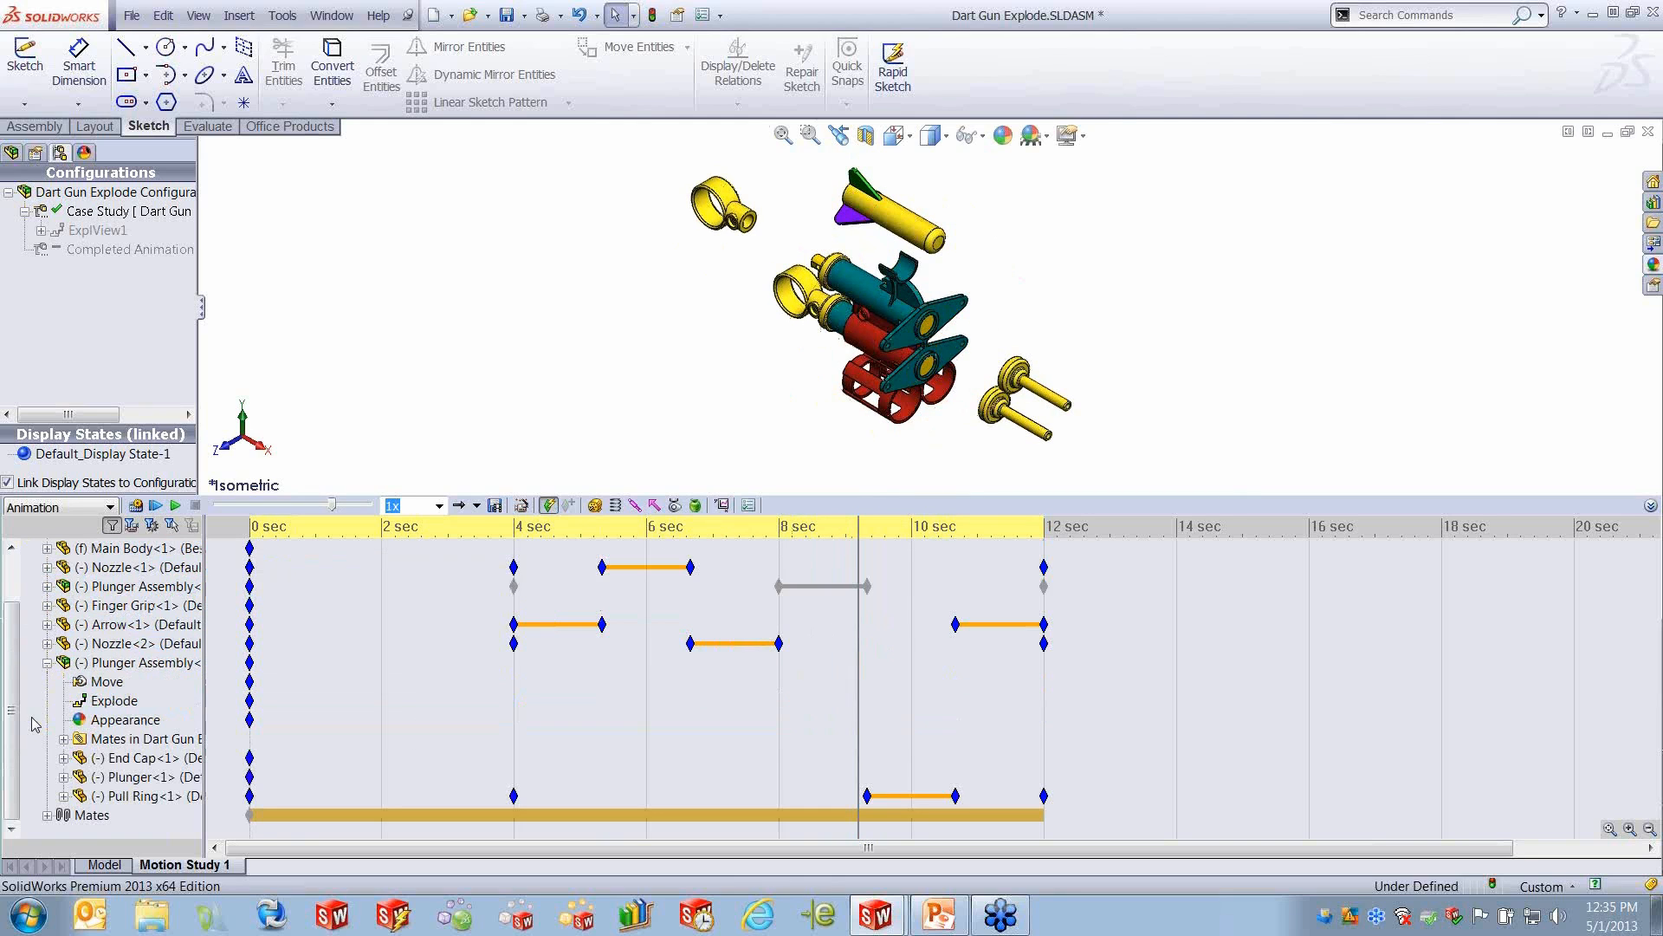
click(162, 779)
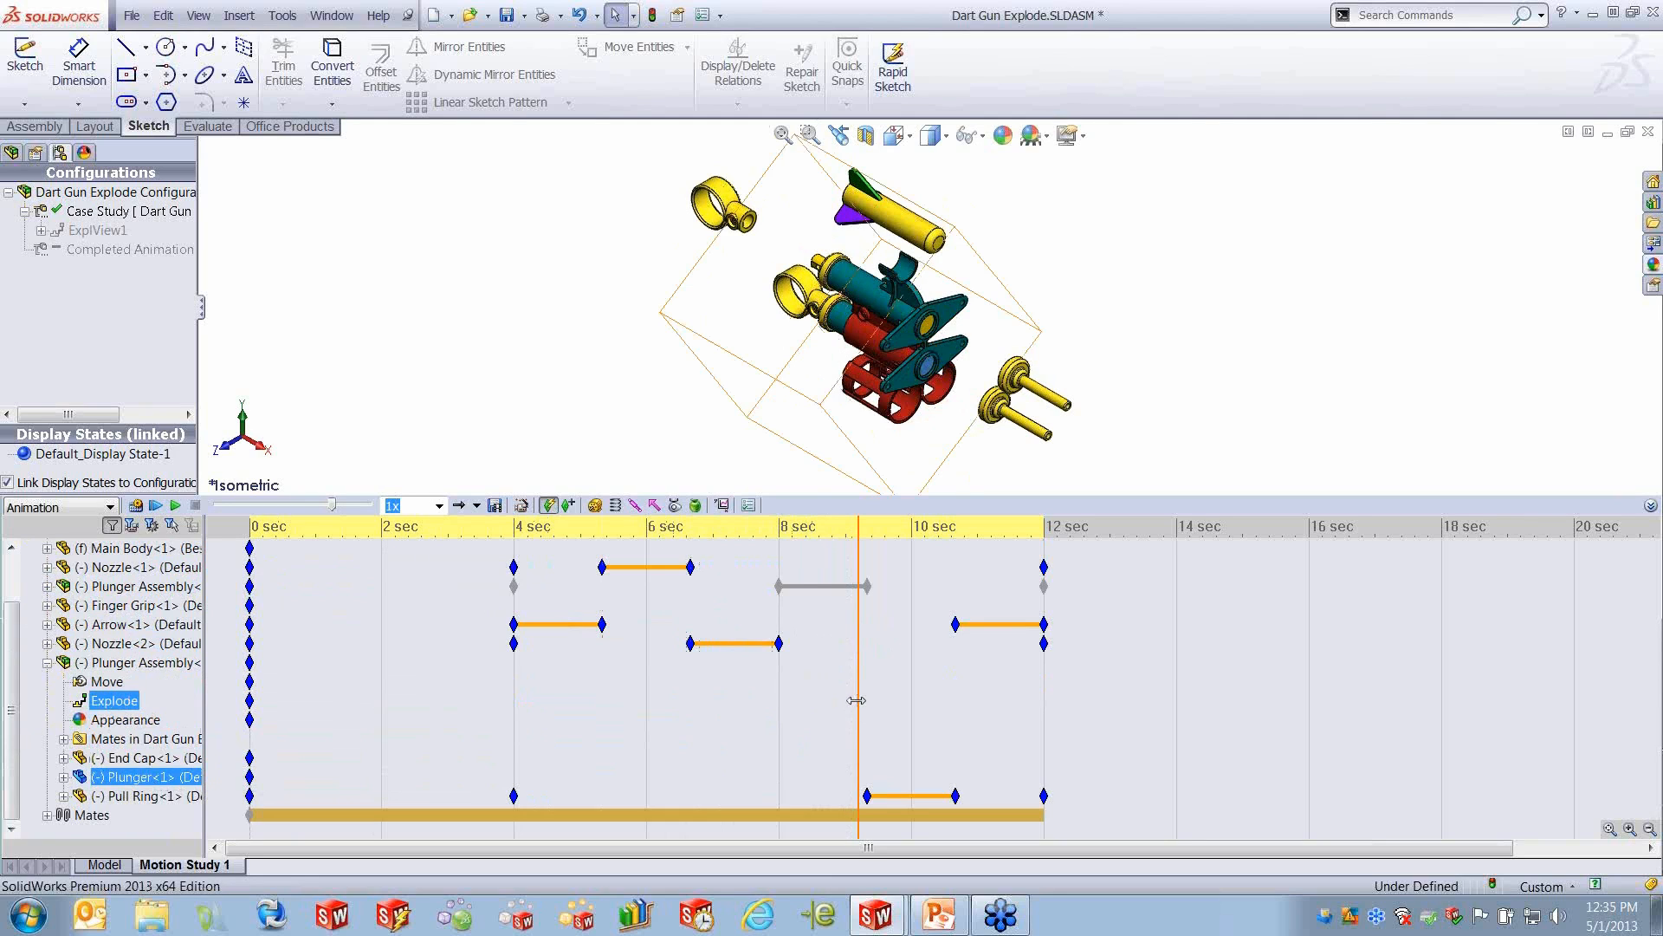
drag(861, 700, 875, 700)
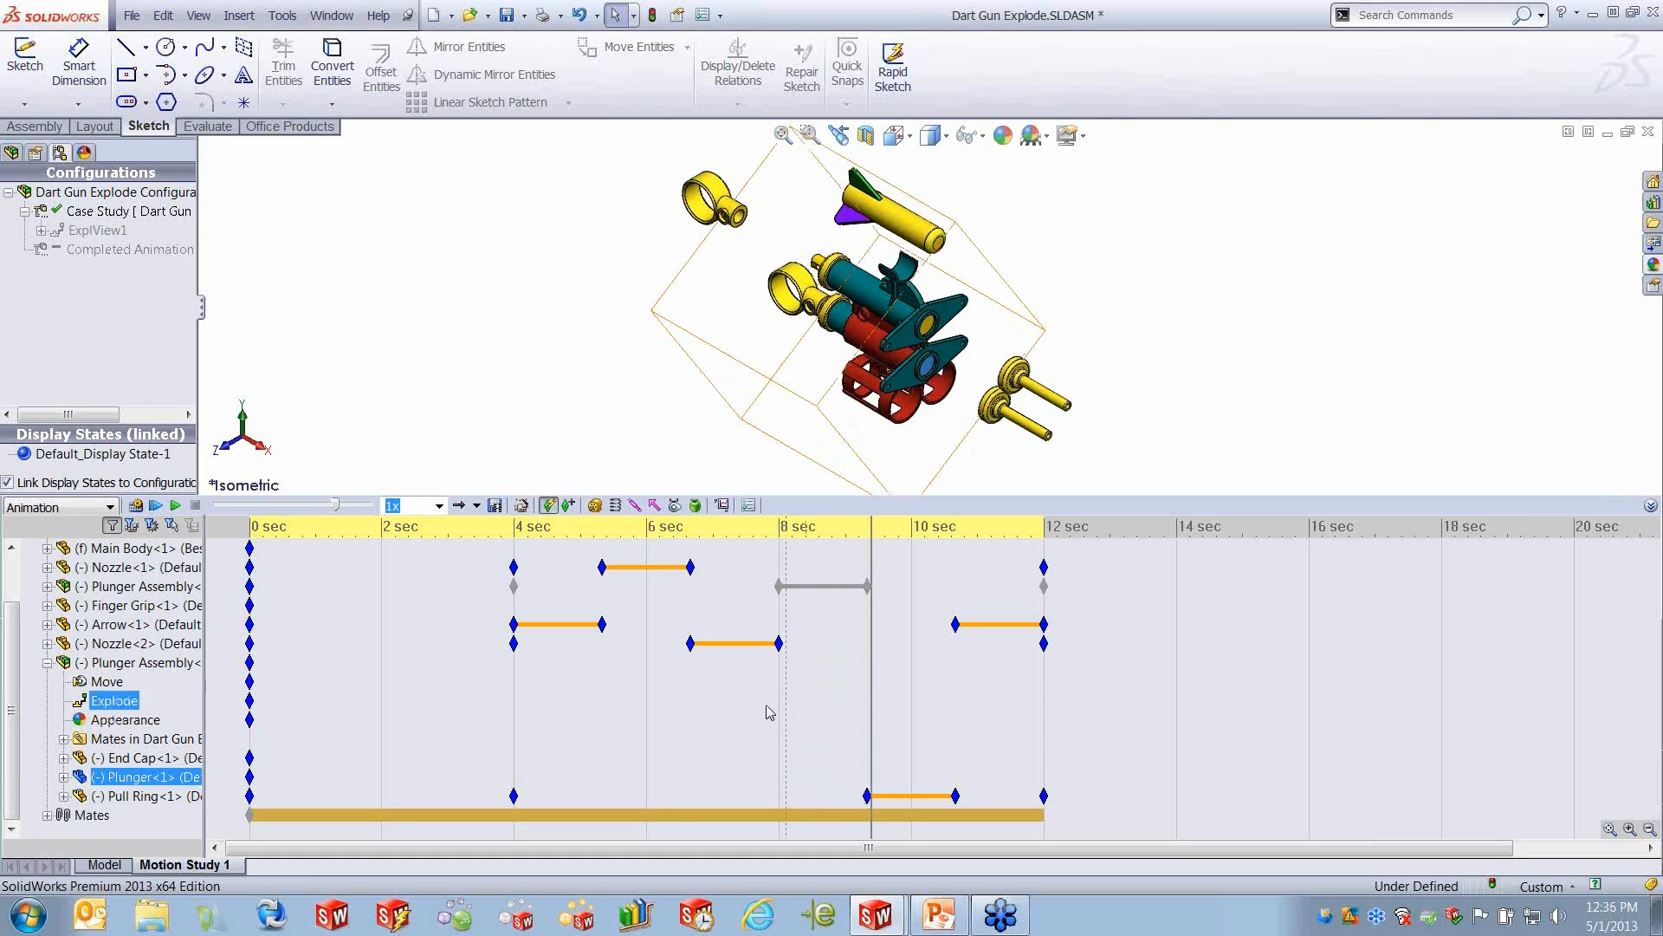
click(46, 587)
click(845, 736)
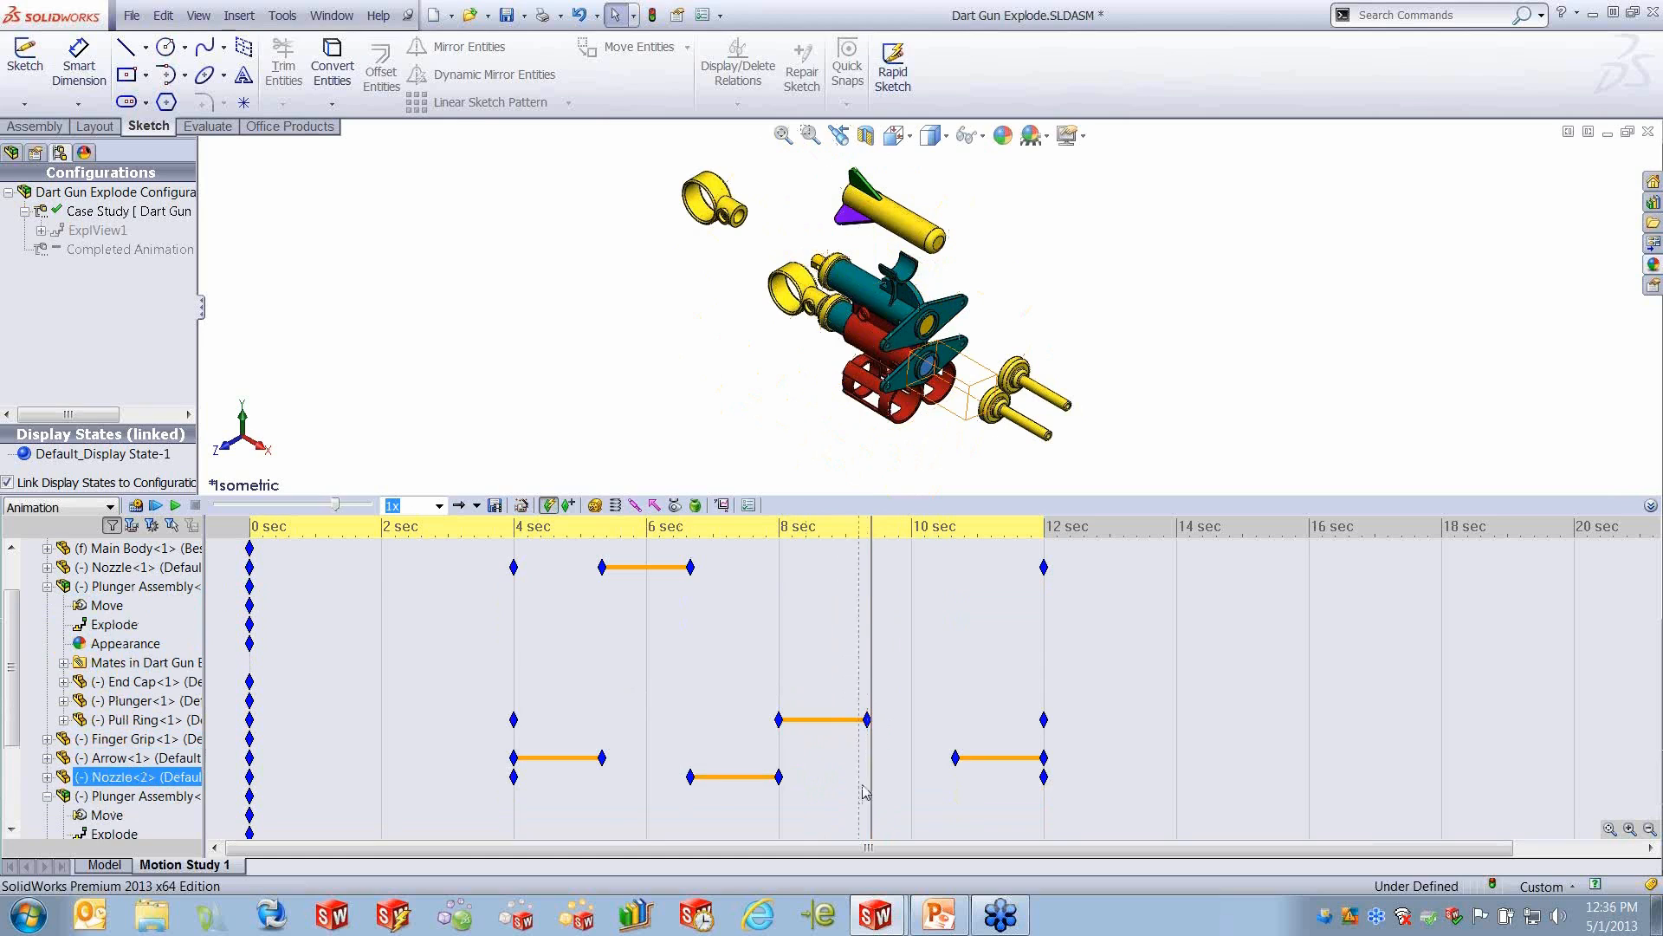
click(163, 706)
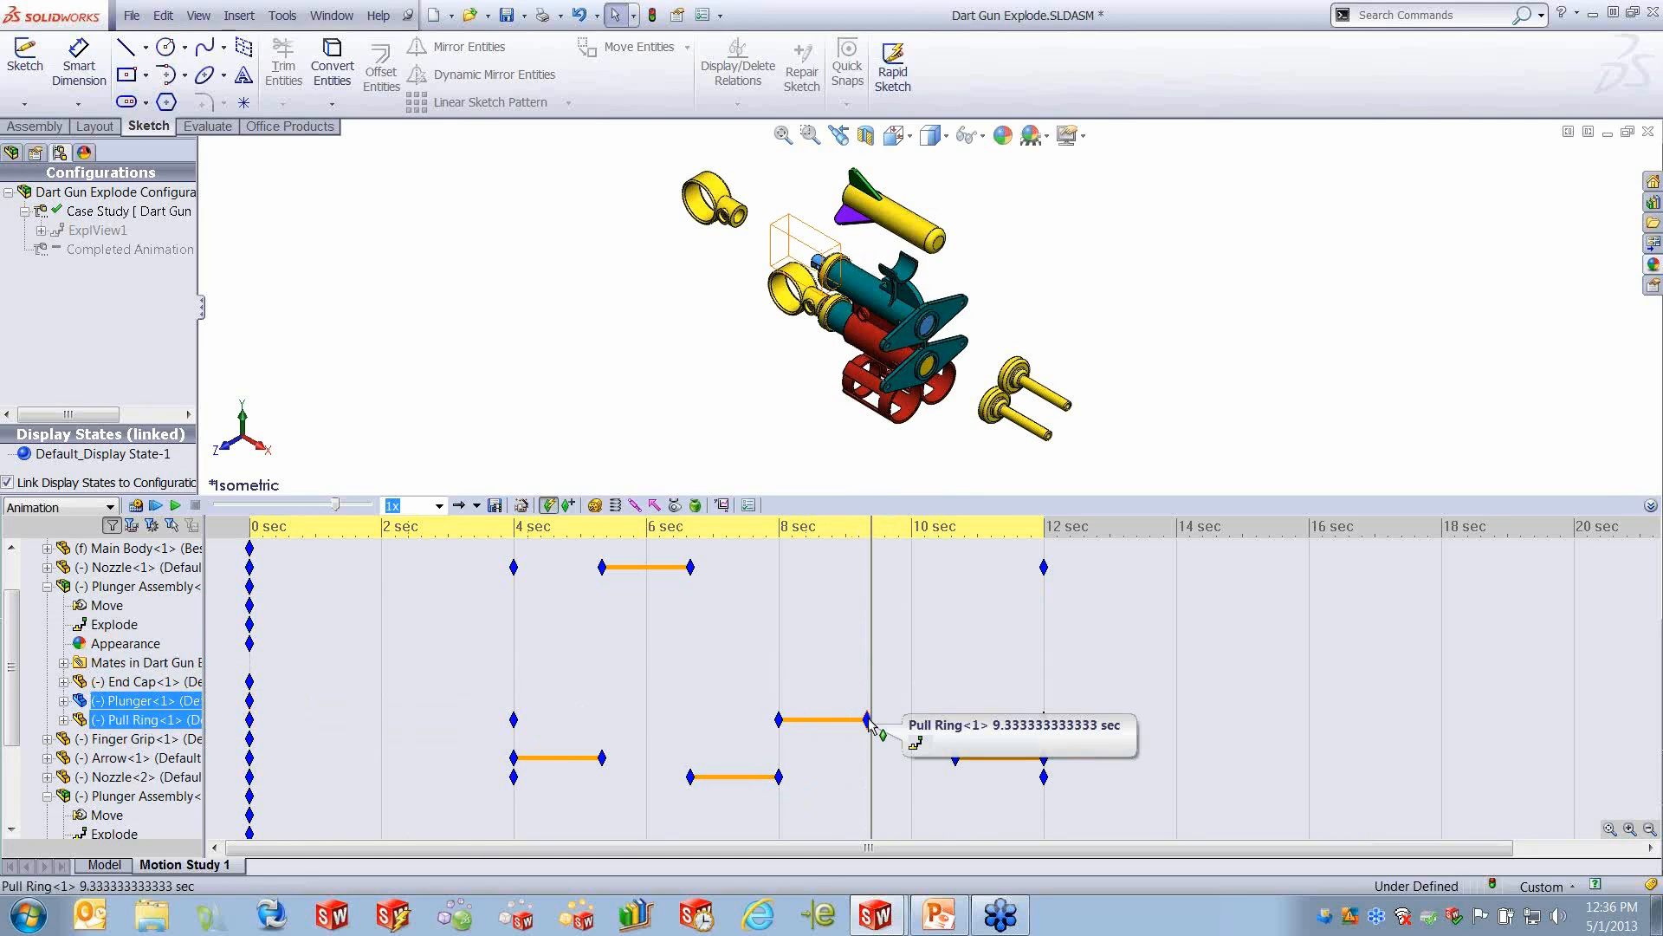
- Shift the explode keys of Plunger Assembly<1>'s Pull Ring so its move runs from about 9.4 to about 10.6 seconds
click(869, 718)
drag(871, 720, 952, 718)
drag(780, 722, 871, 724)
click(860, 755)
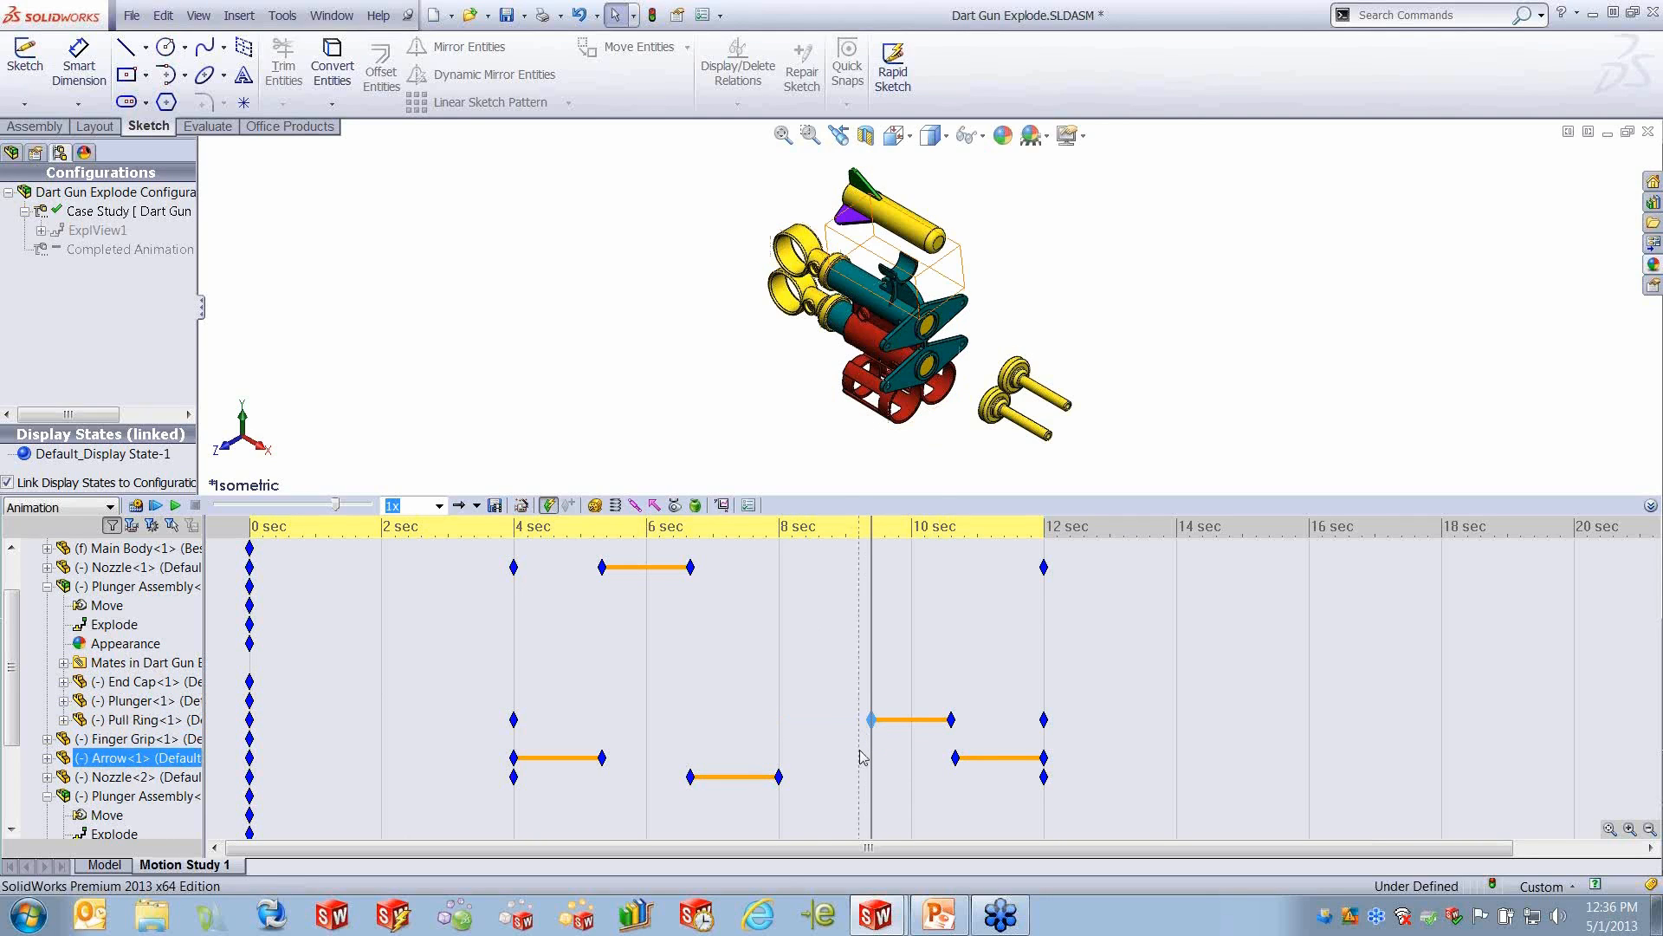
- Move the time bar to about 9.2 seconds and reverse the path between the two middle keys of Plunger Assembly<1>'s Pull Ring
mouse_move(870, 652)
mouse_down()
mouse_move(951, 663)
mouse_move(861, 670)
mouse_up()
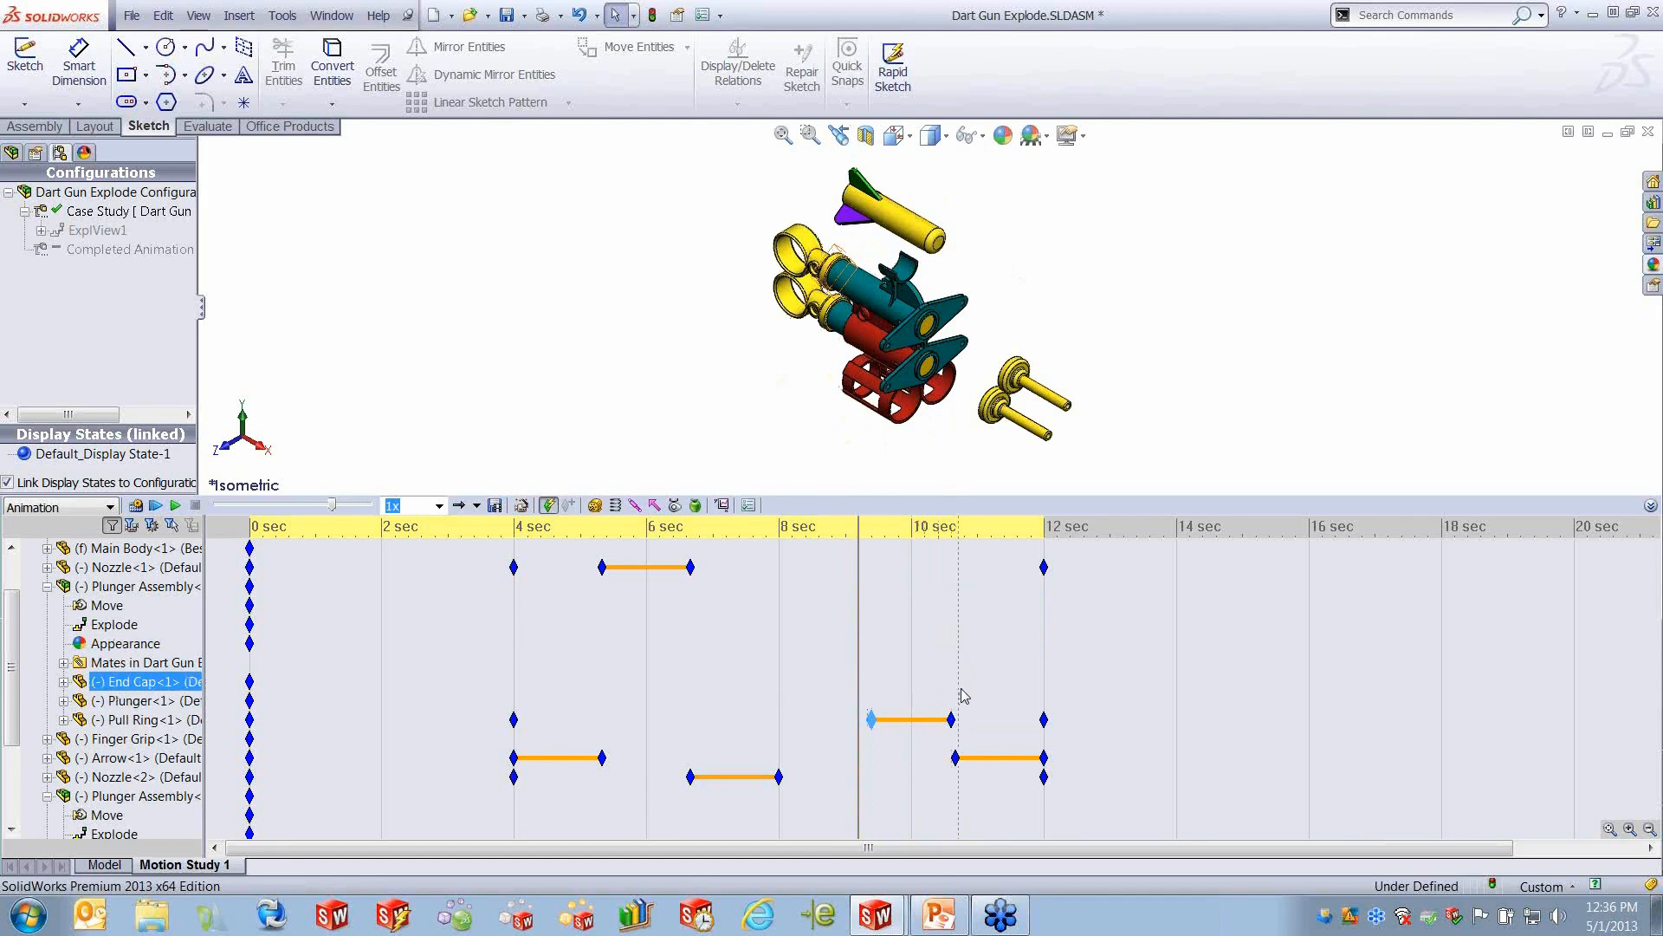
click(952, 719)
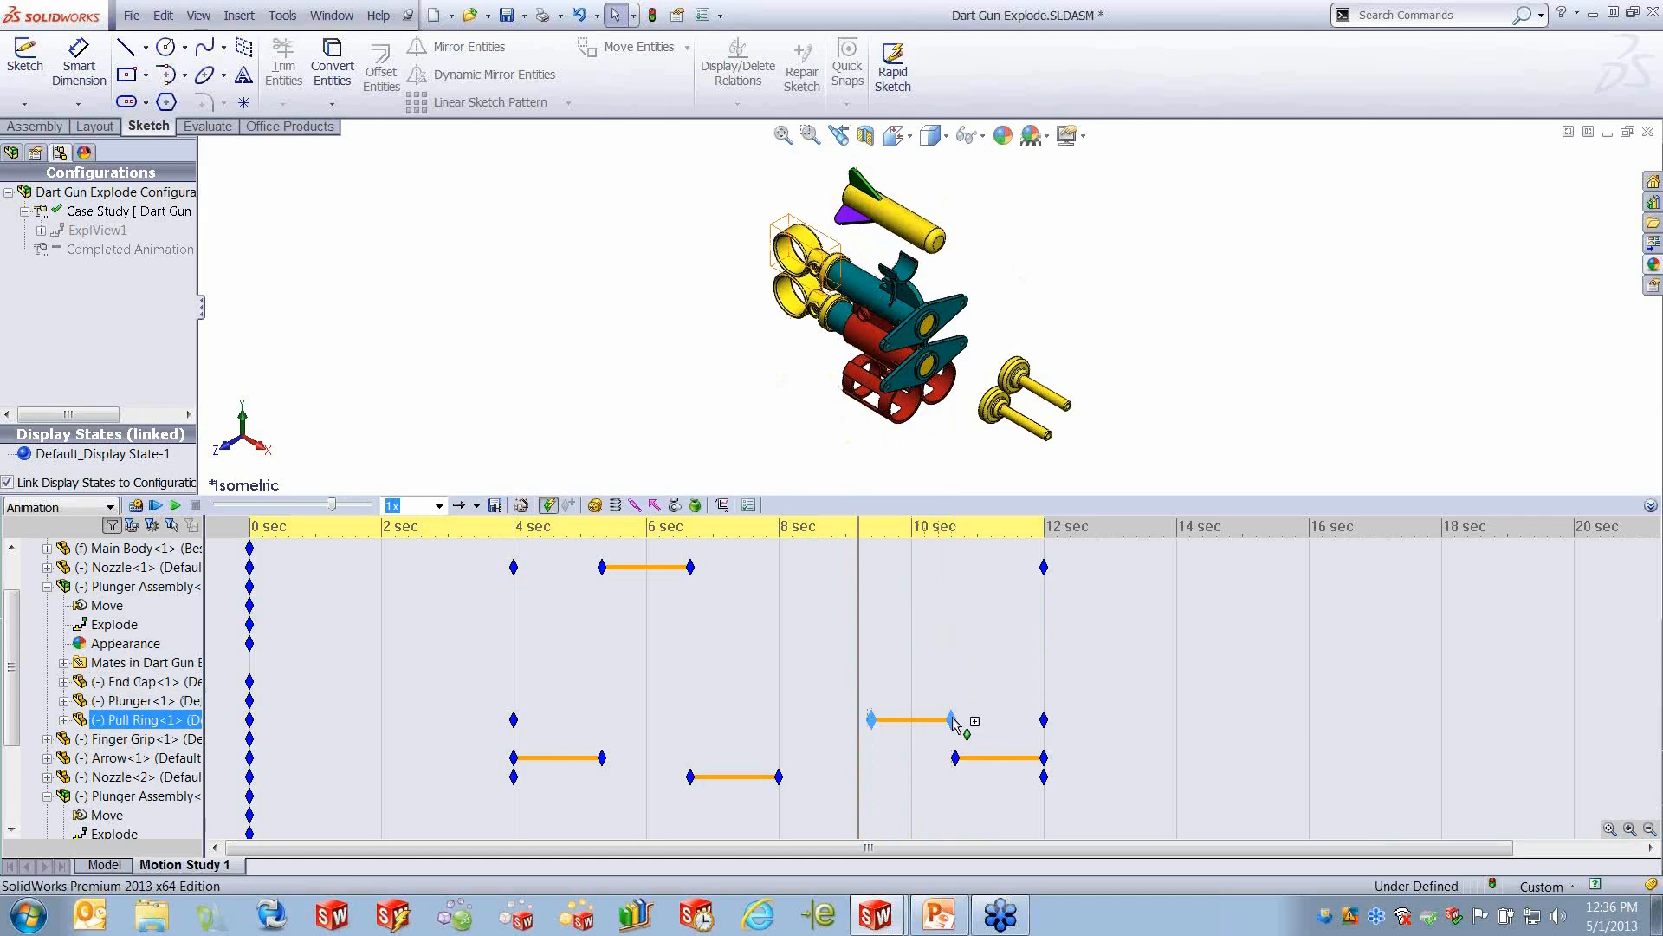
click(1022, 648)
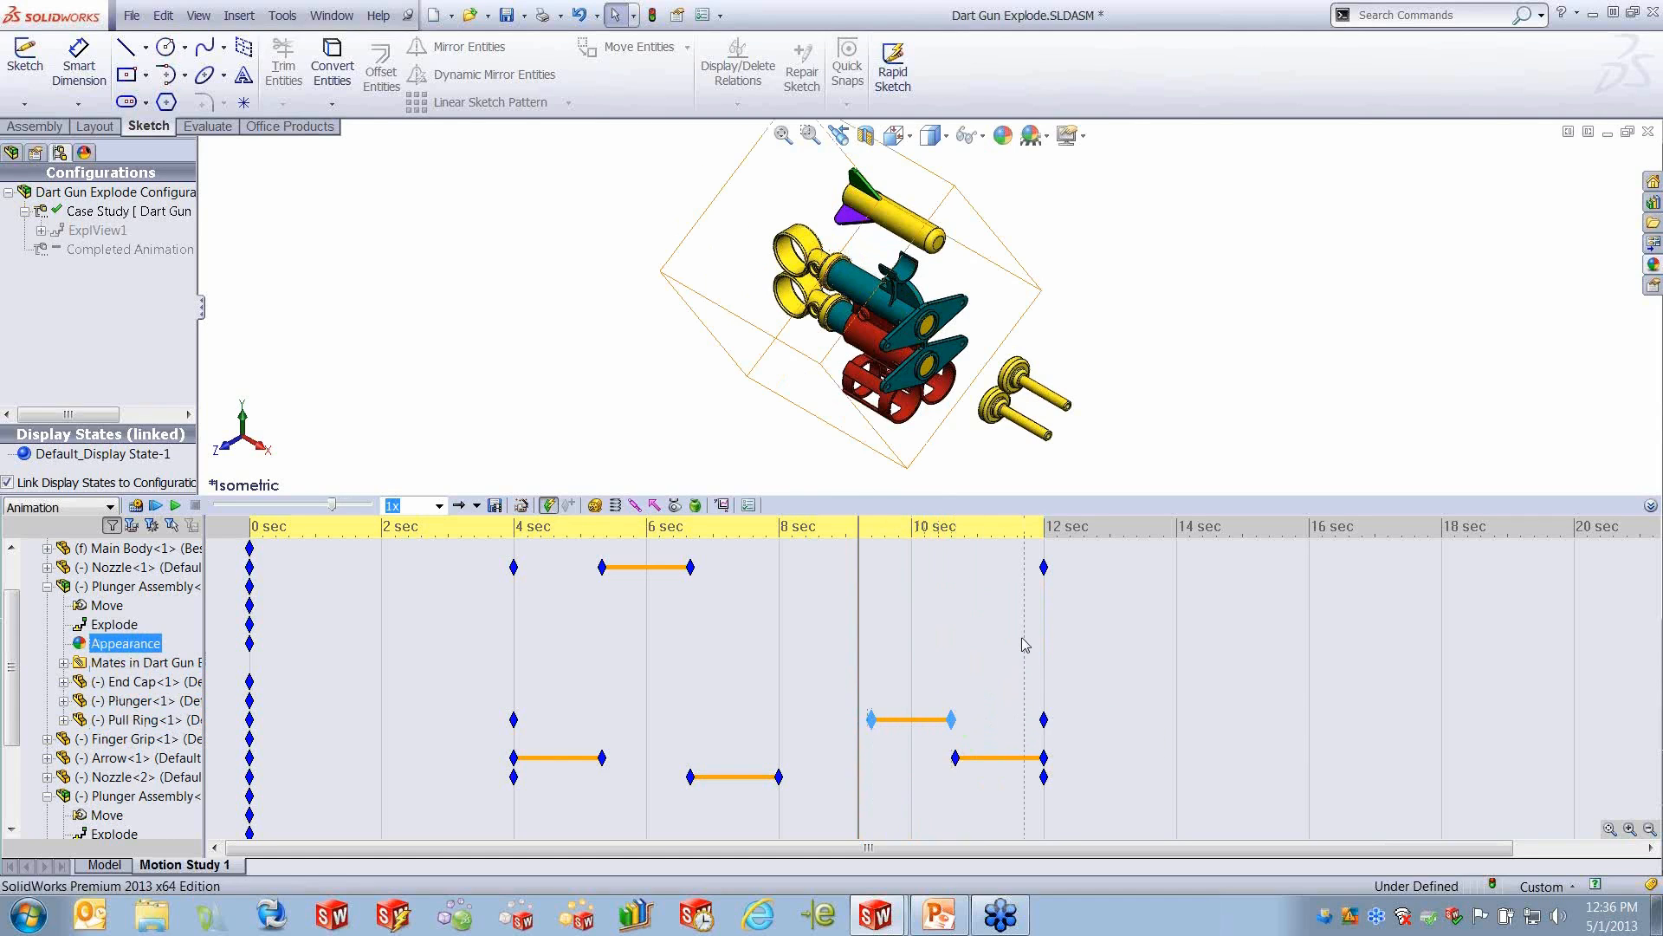
right_click(953, 720)
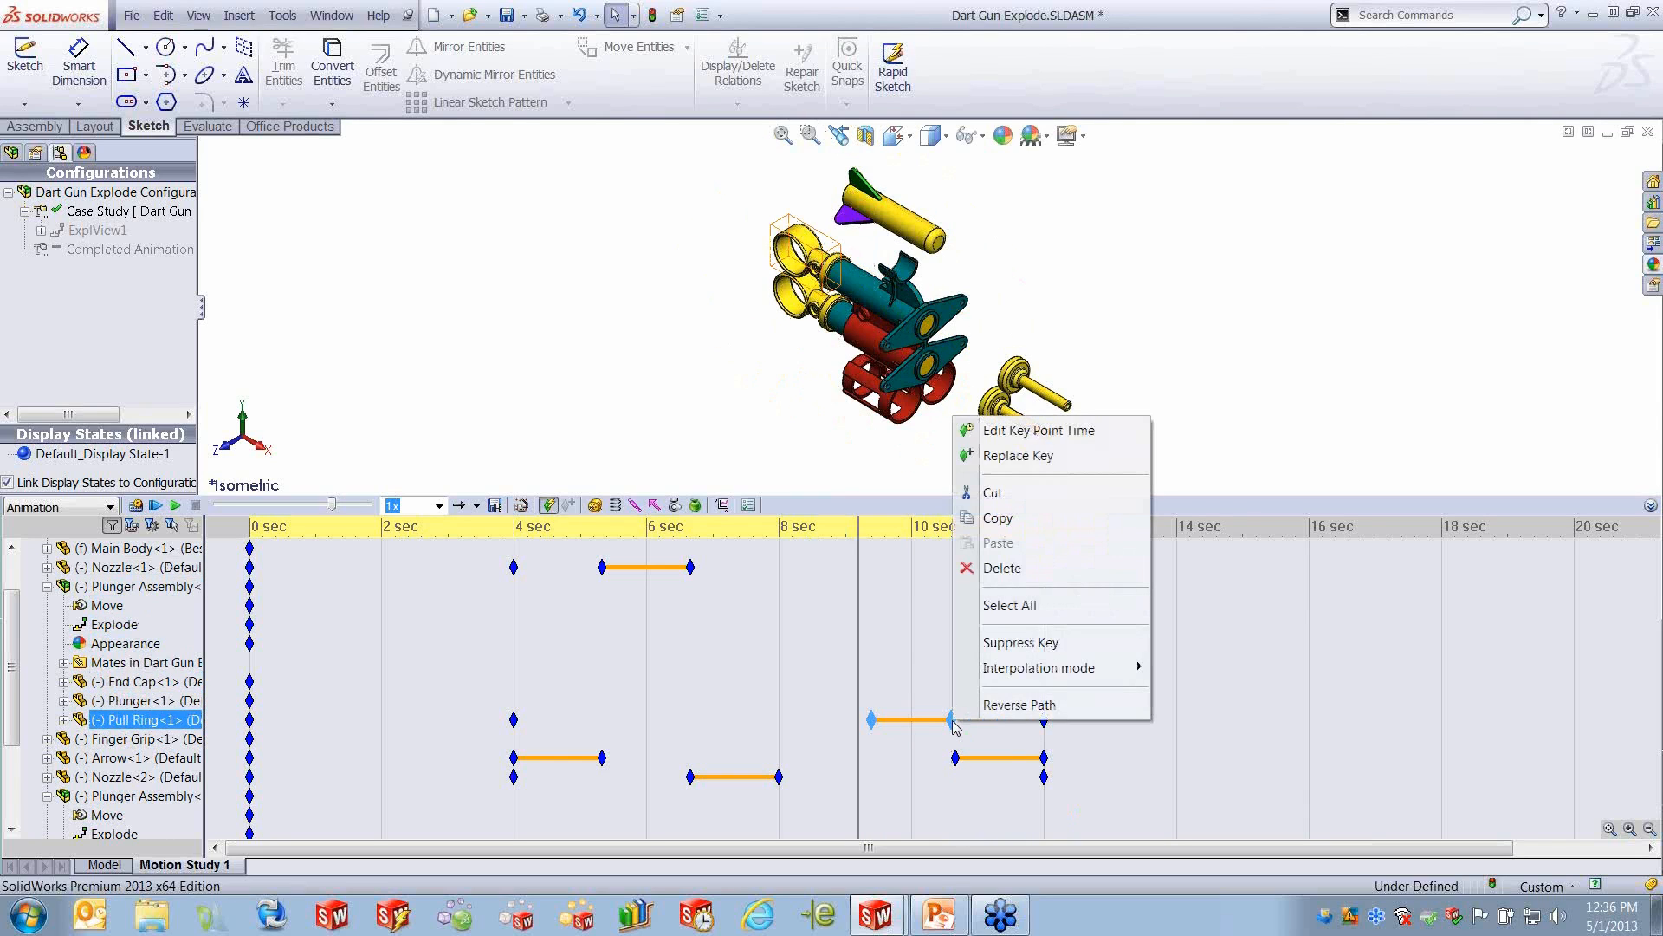
click(1048, 705)
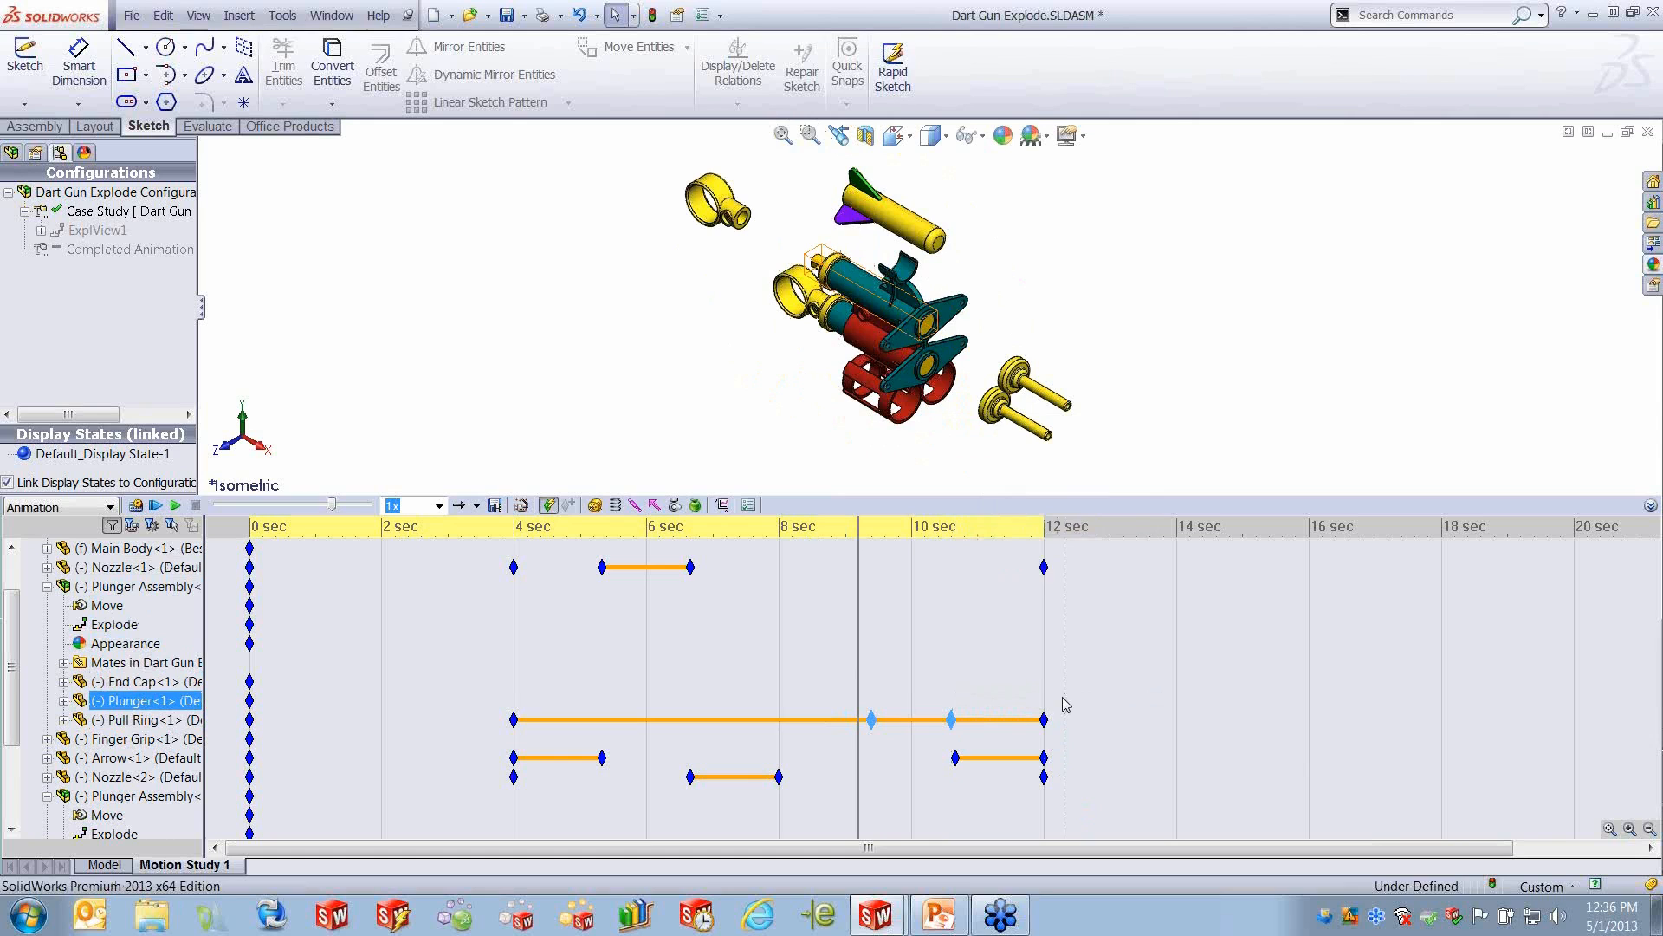
- Scrub the time bar to about 10 seconds and back to about 6.2 seconds to review the Pull Ring motion
click(860, 646)
drag(859, 646, 916, 655)
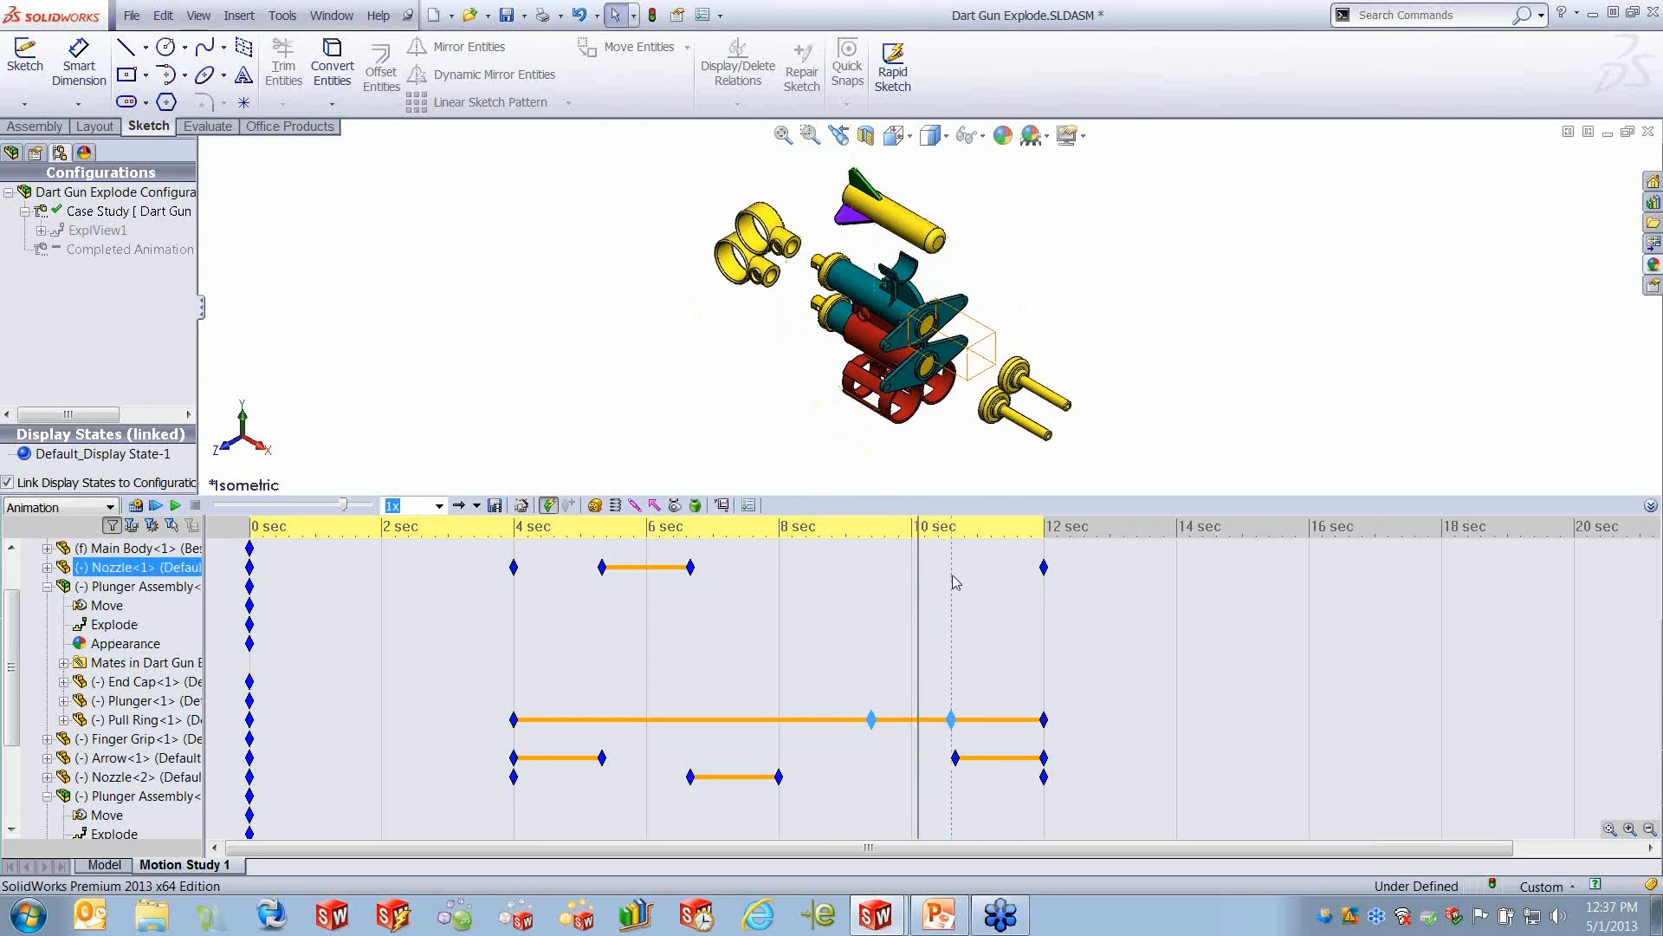
drag(917, 588, 661, 610)
- Extend Nozzle<1>'s explode move so its end key sits at about 11 seconds, and bring up that key's interpolation option
click(689, 568)
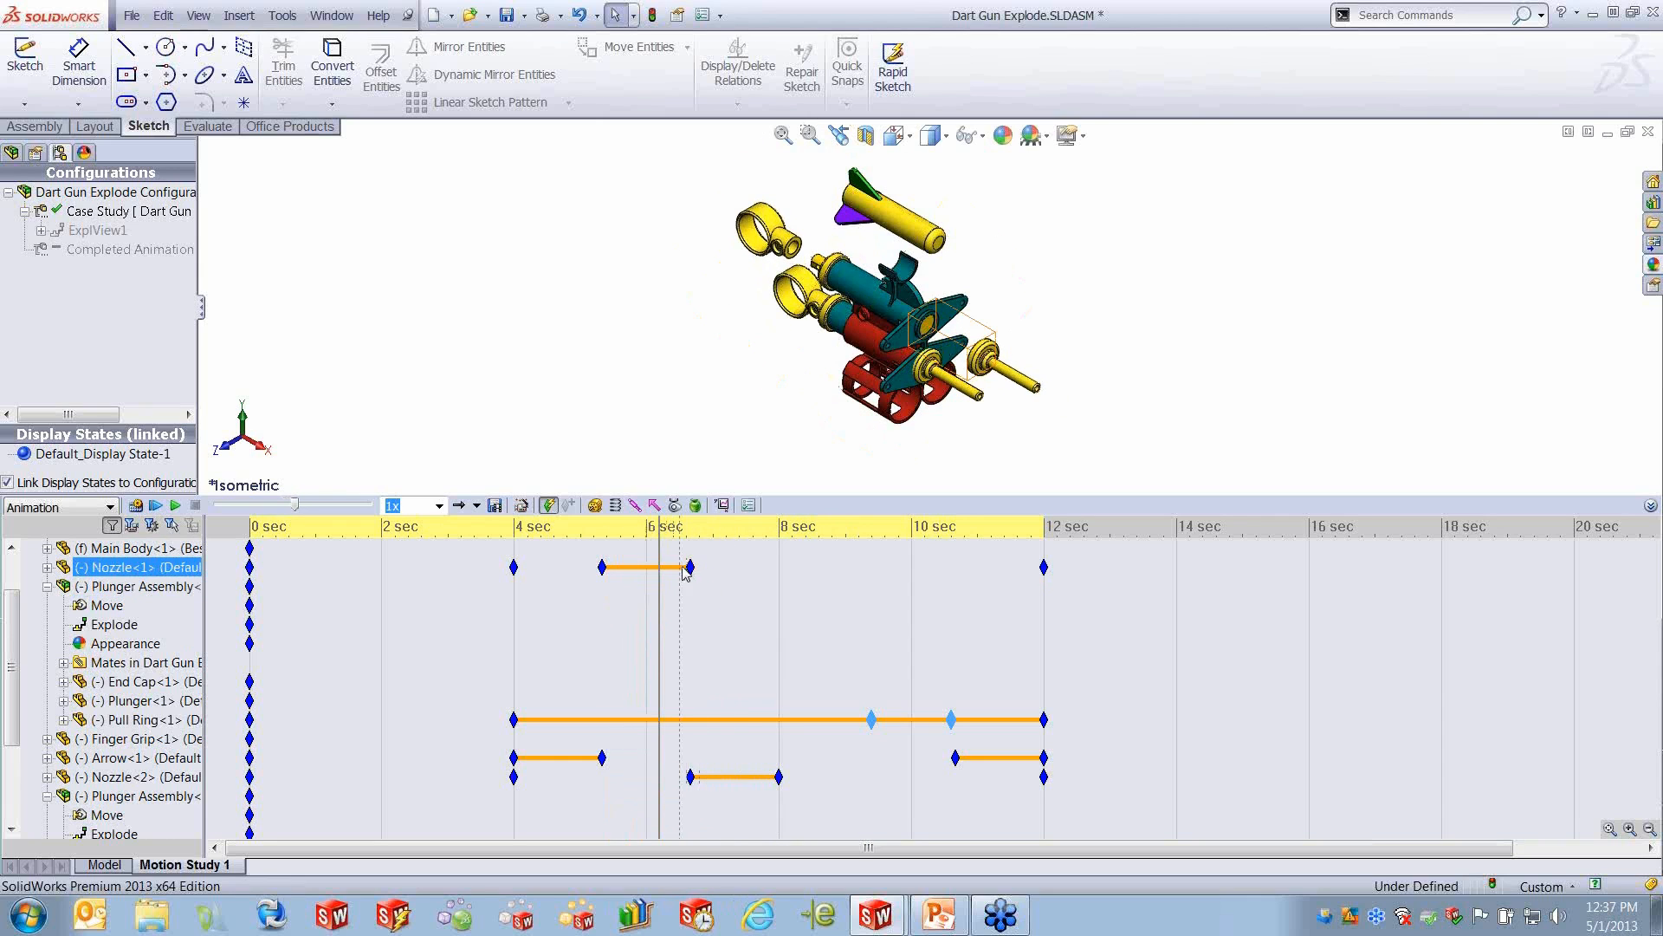
mouse_move(695, 567)
drag(691, 568, 977, 562)
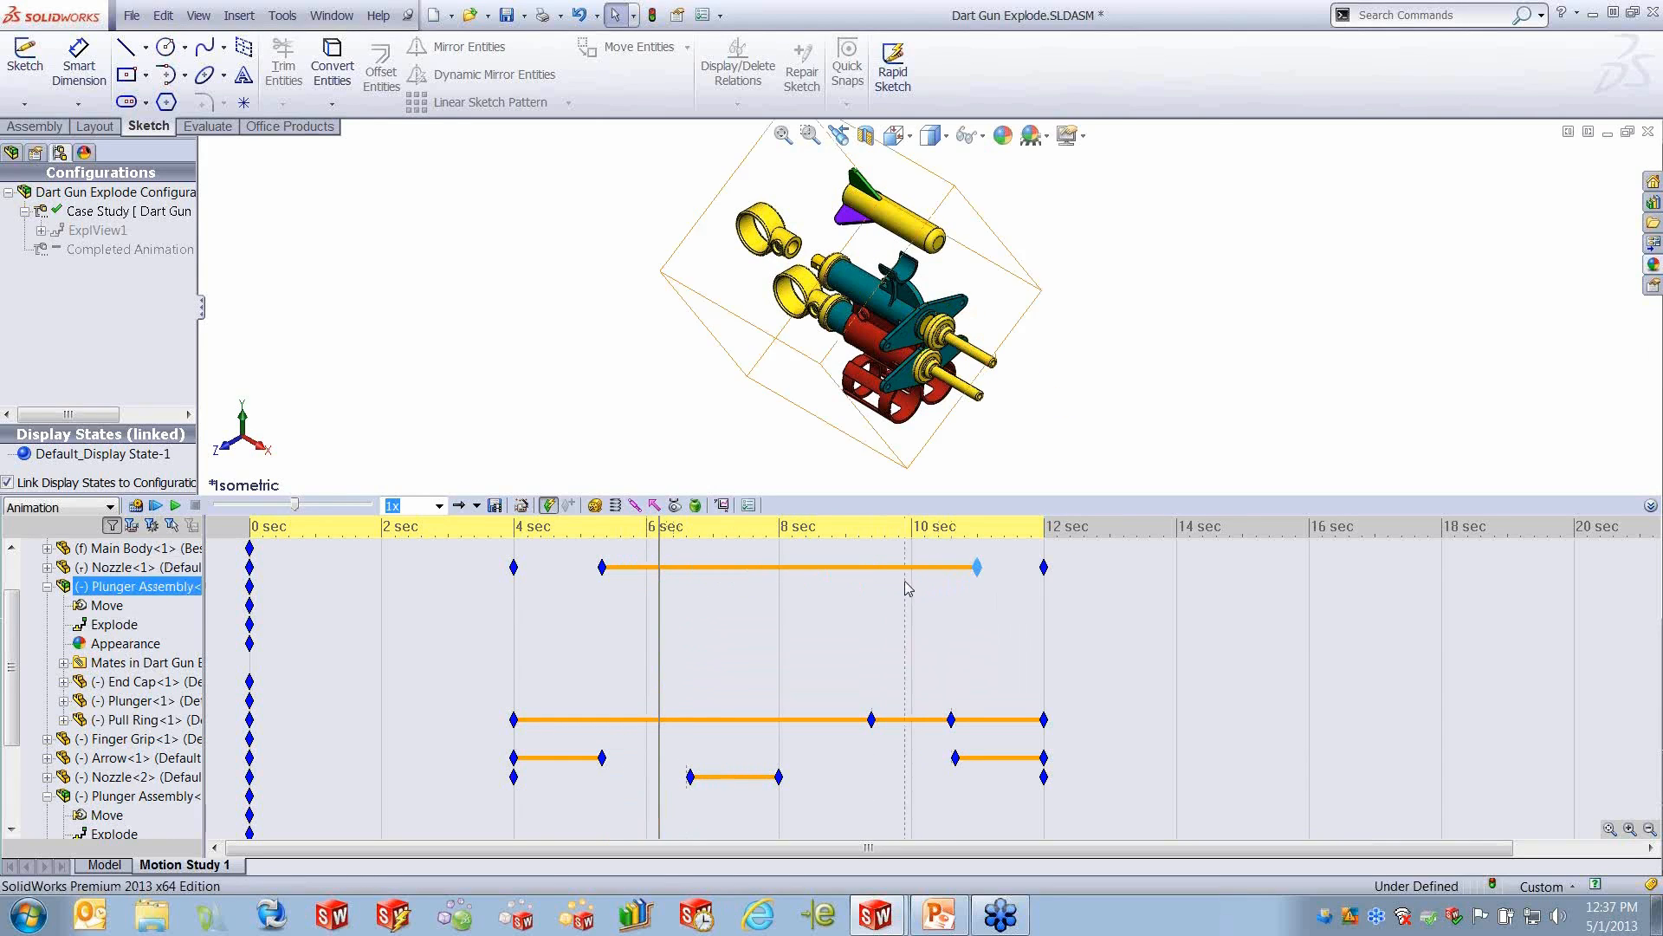
right_click(978, 568)
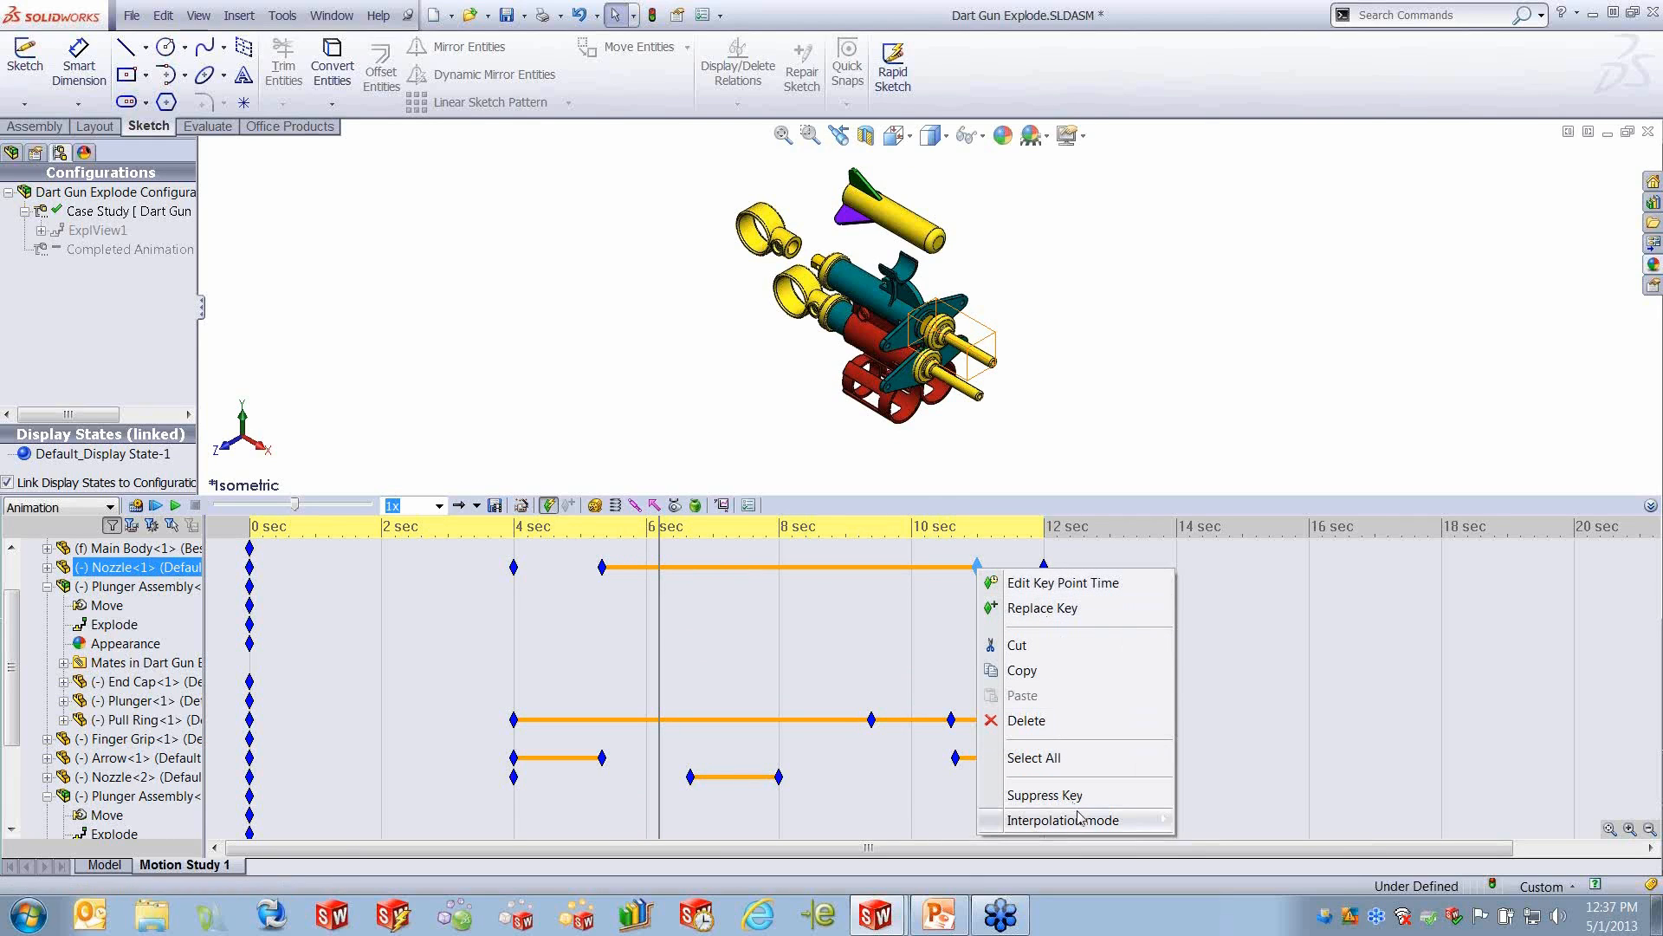
mouse_move(1077, 827)
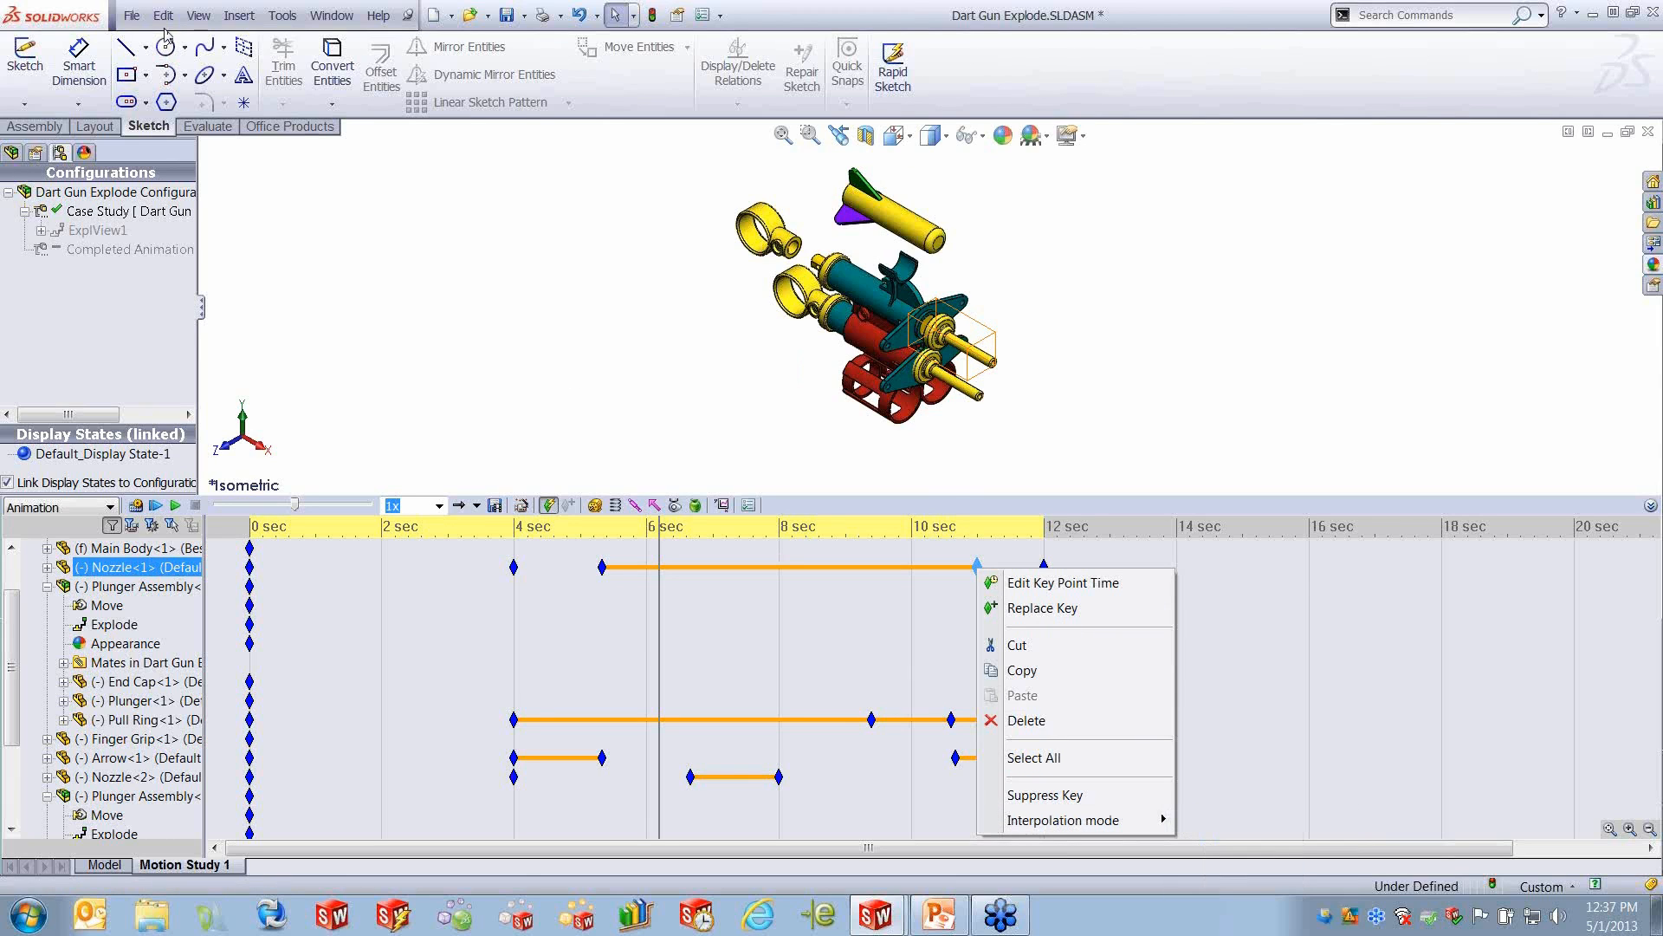
- Open the recent file Interpolation Assembly.SLDASM and show its Motion Interpolation study
click(138, 16)
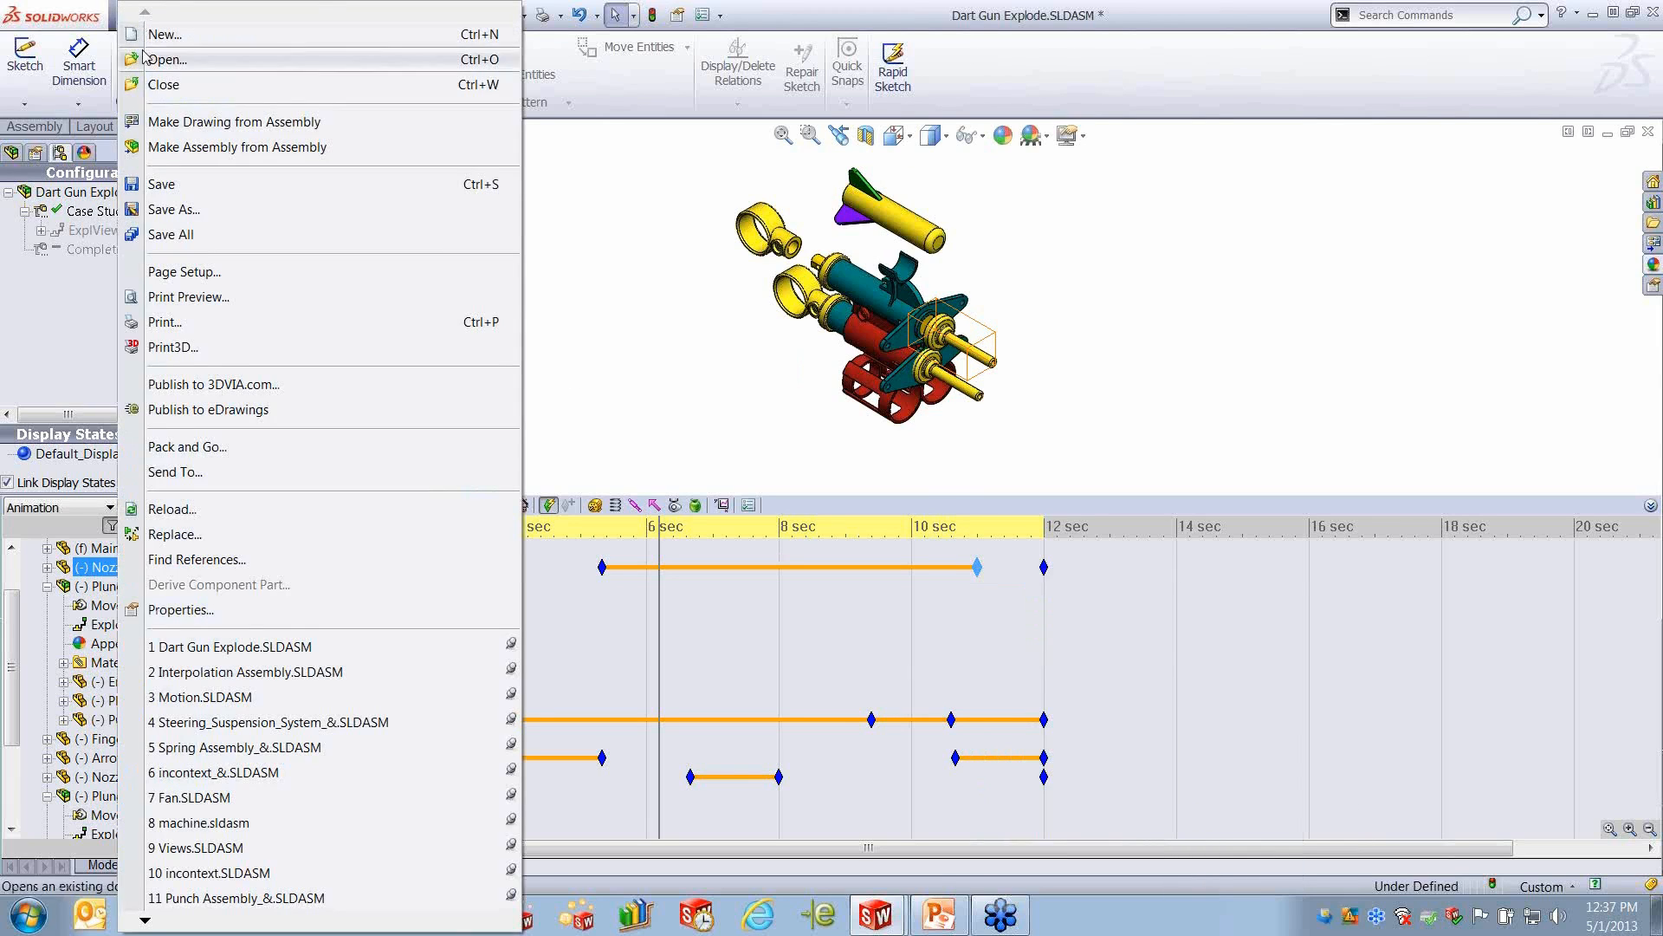
click(241, 672)
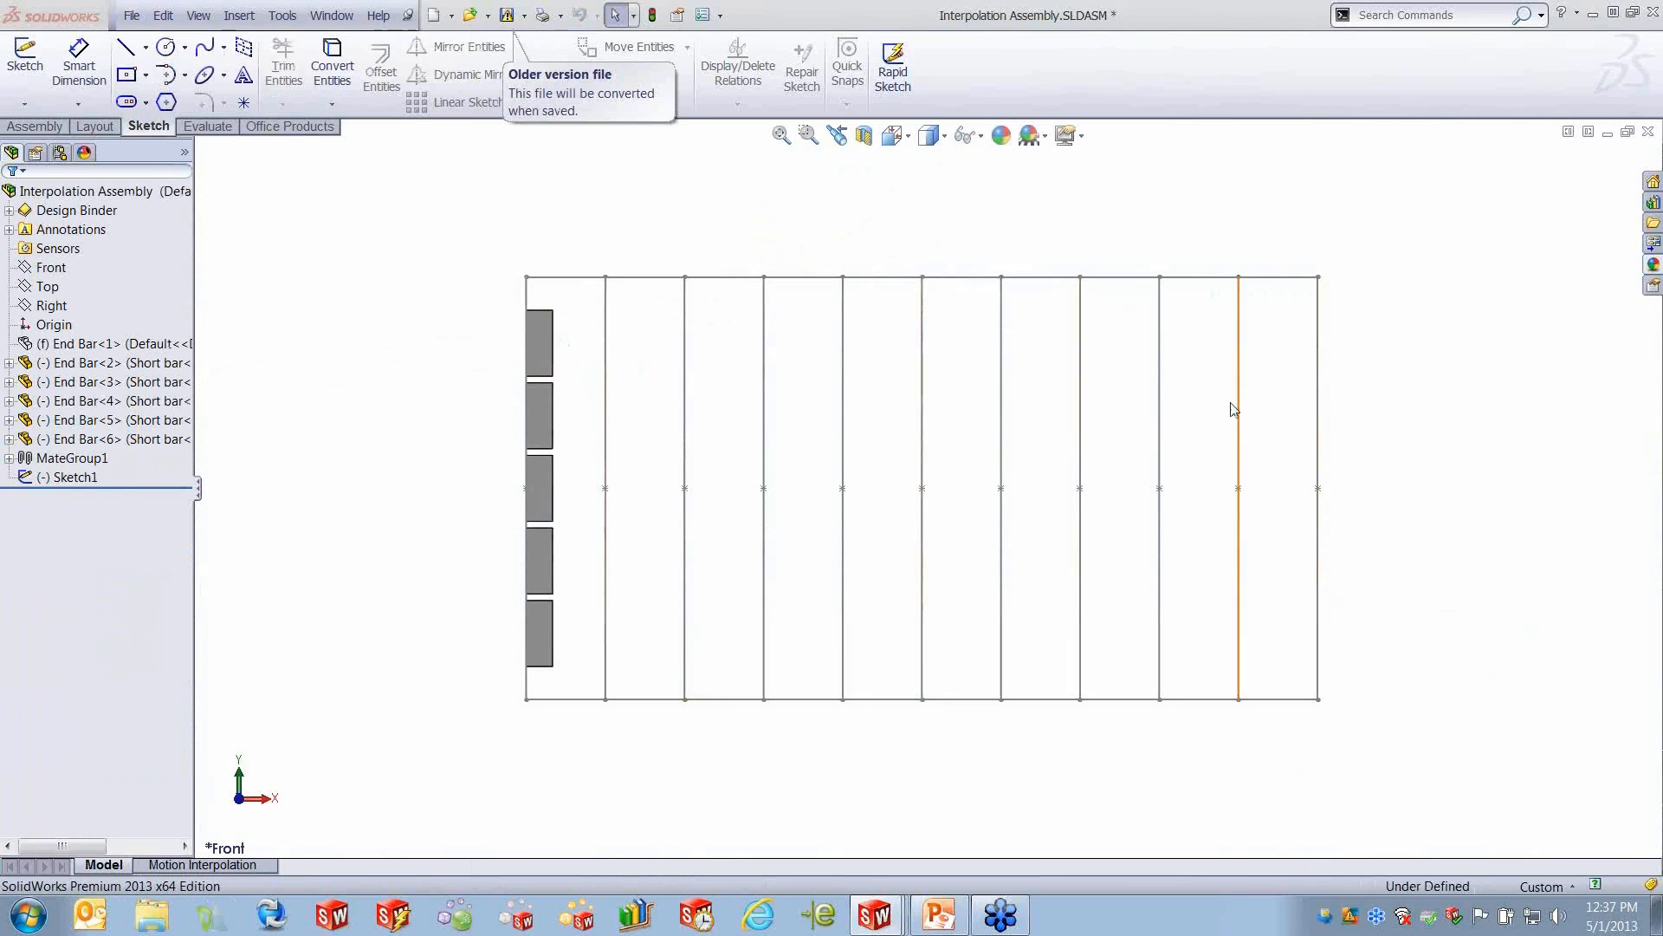
click(202, 865)
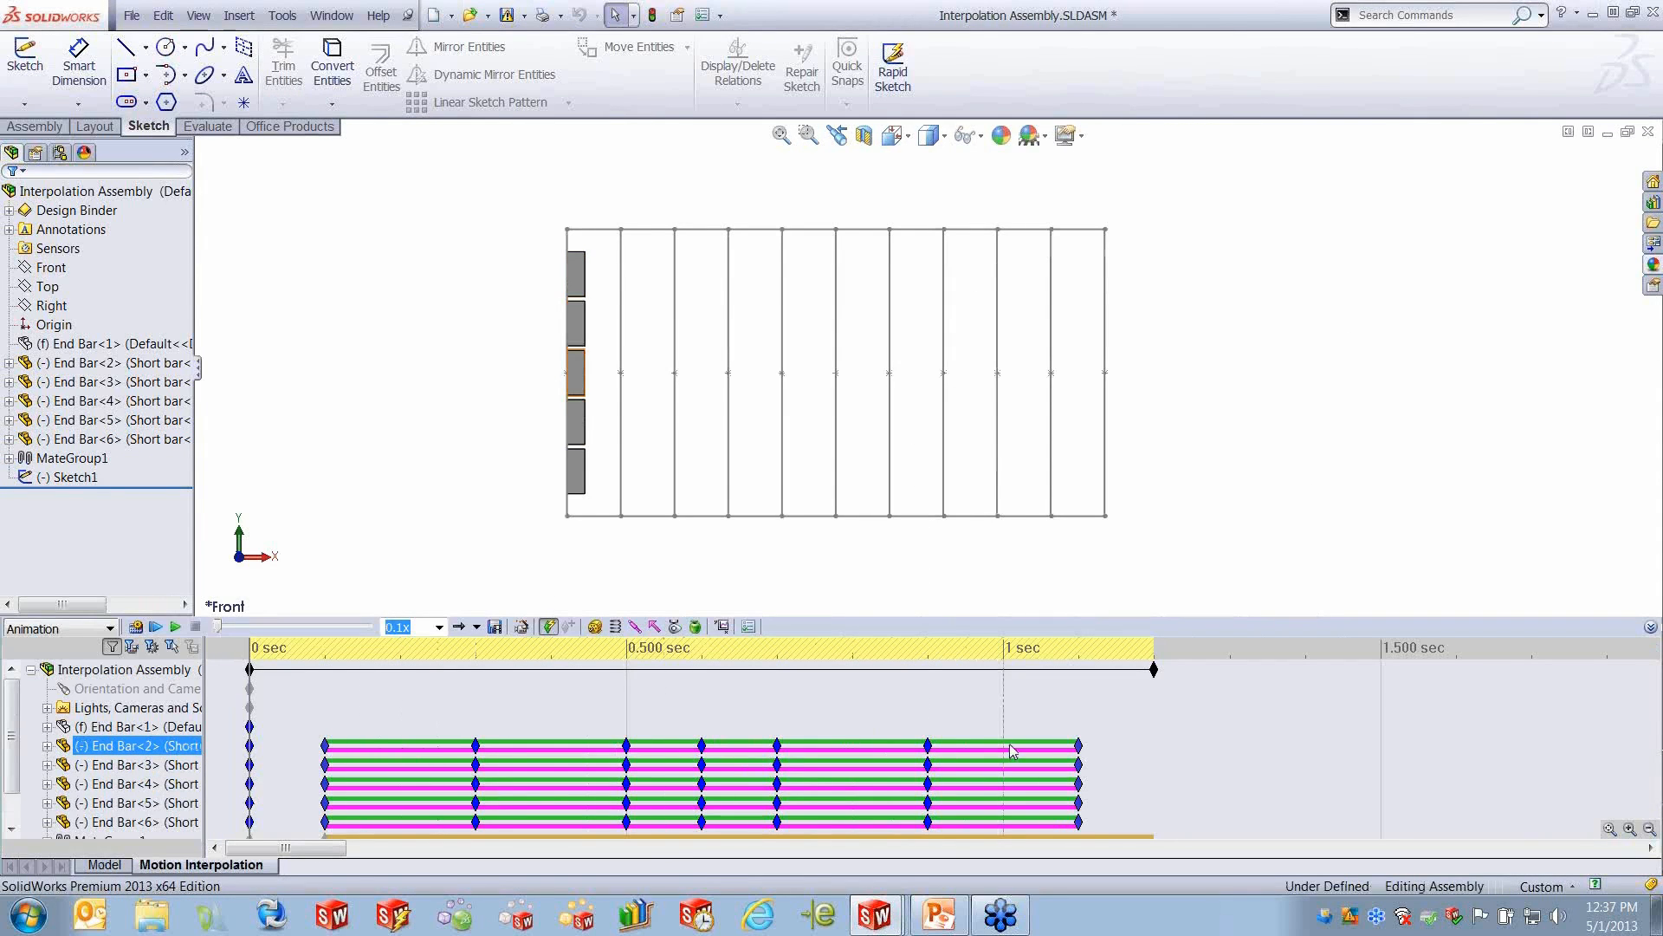
- Inspect End Bar<2>'s key points and review the interpolation modes offered for its last key
mouse_move(1078, 747)
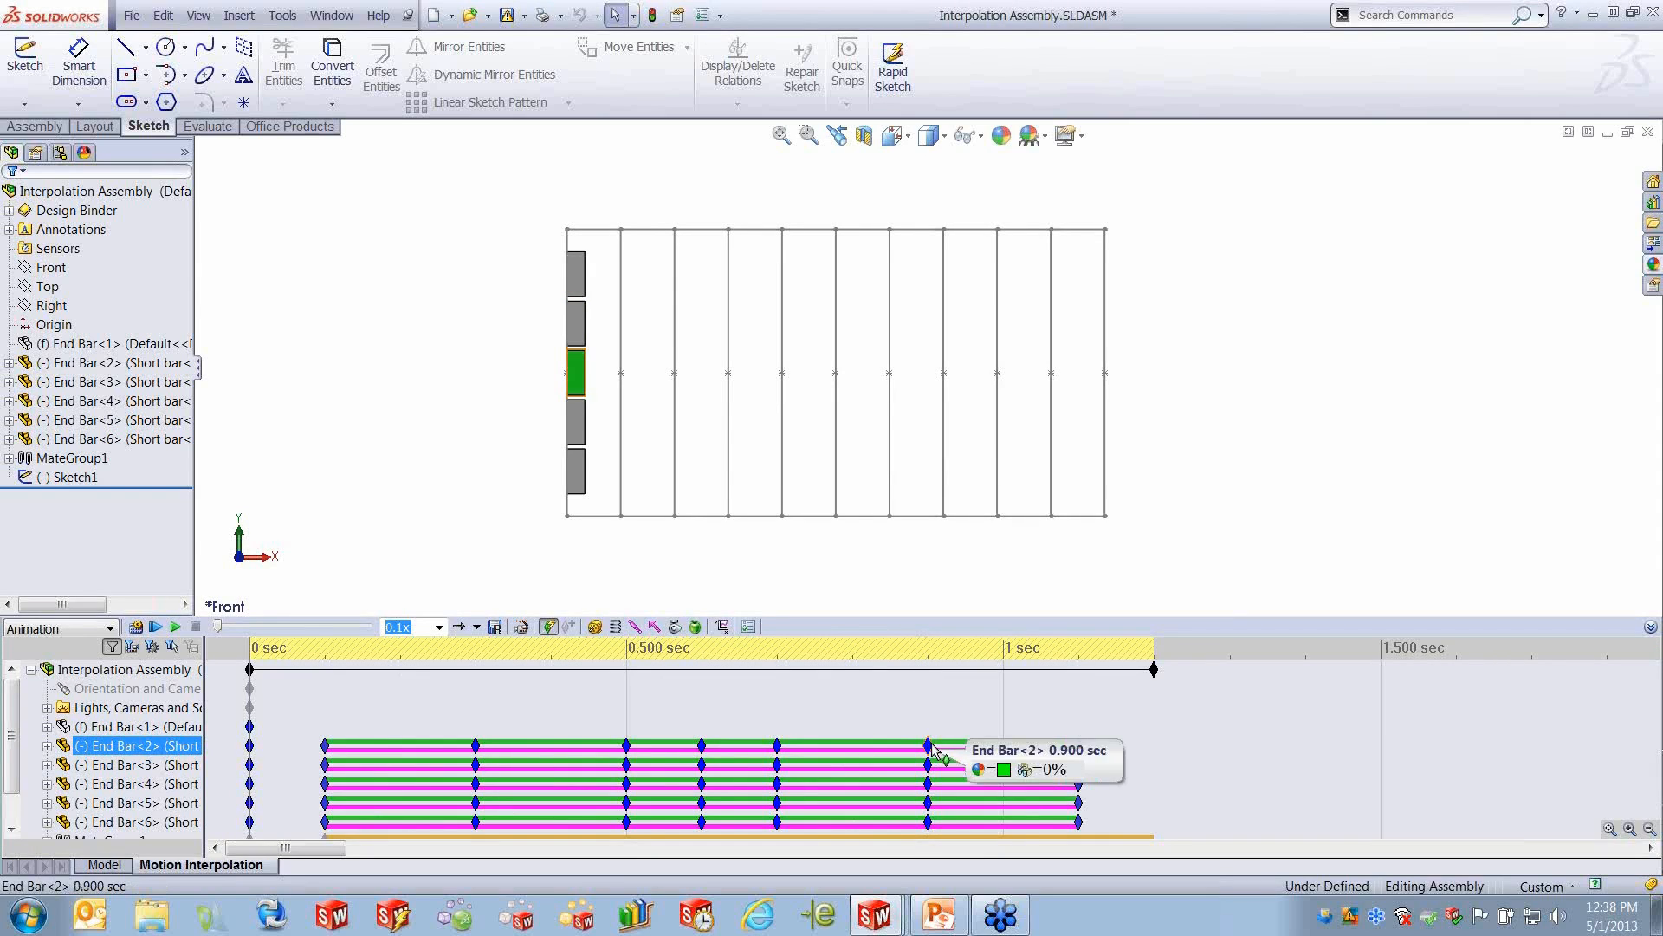
click(335, 733)
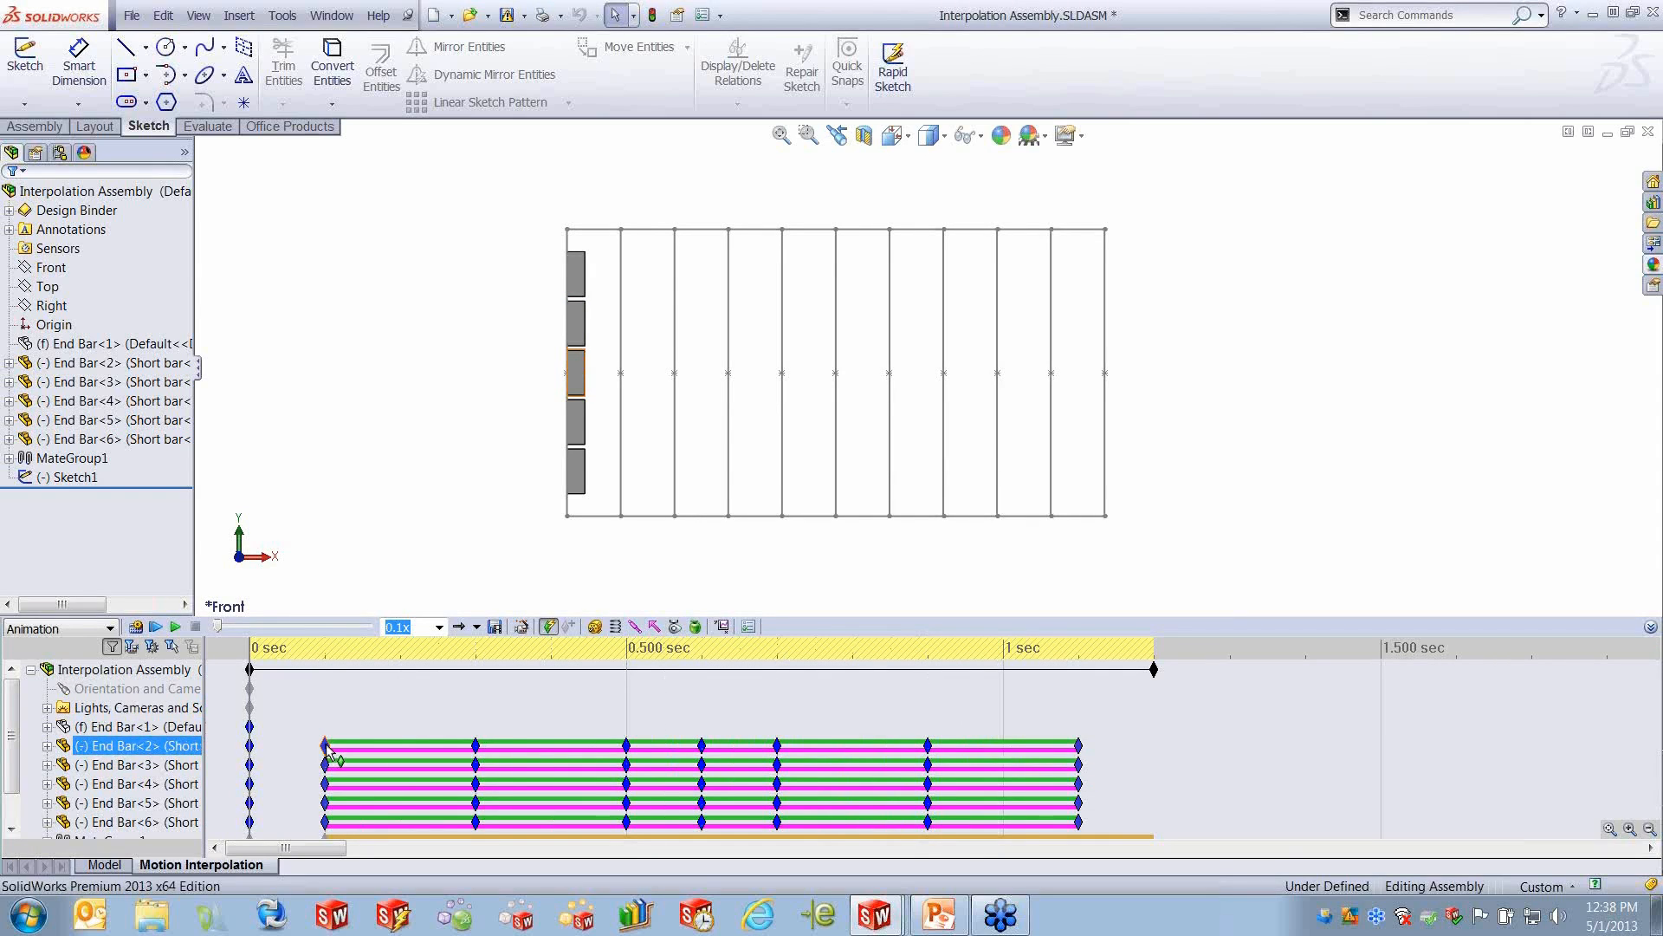
mouse_move(325, 745)
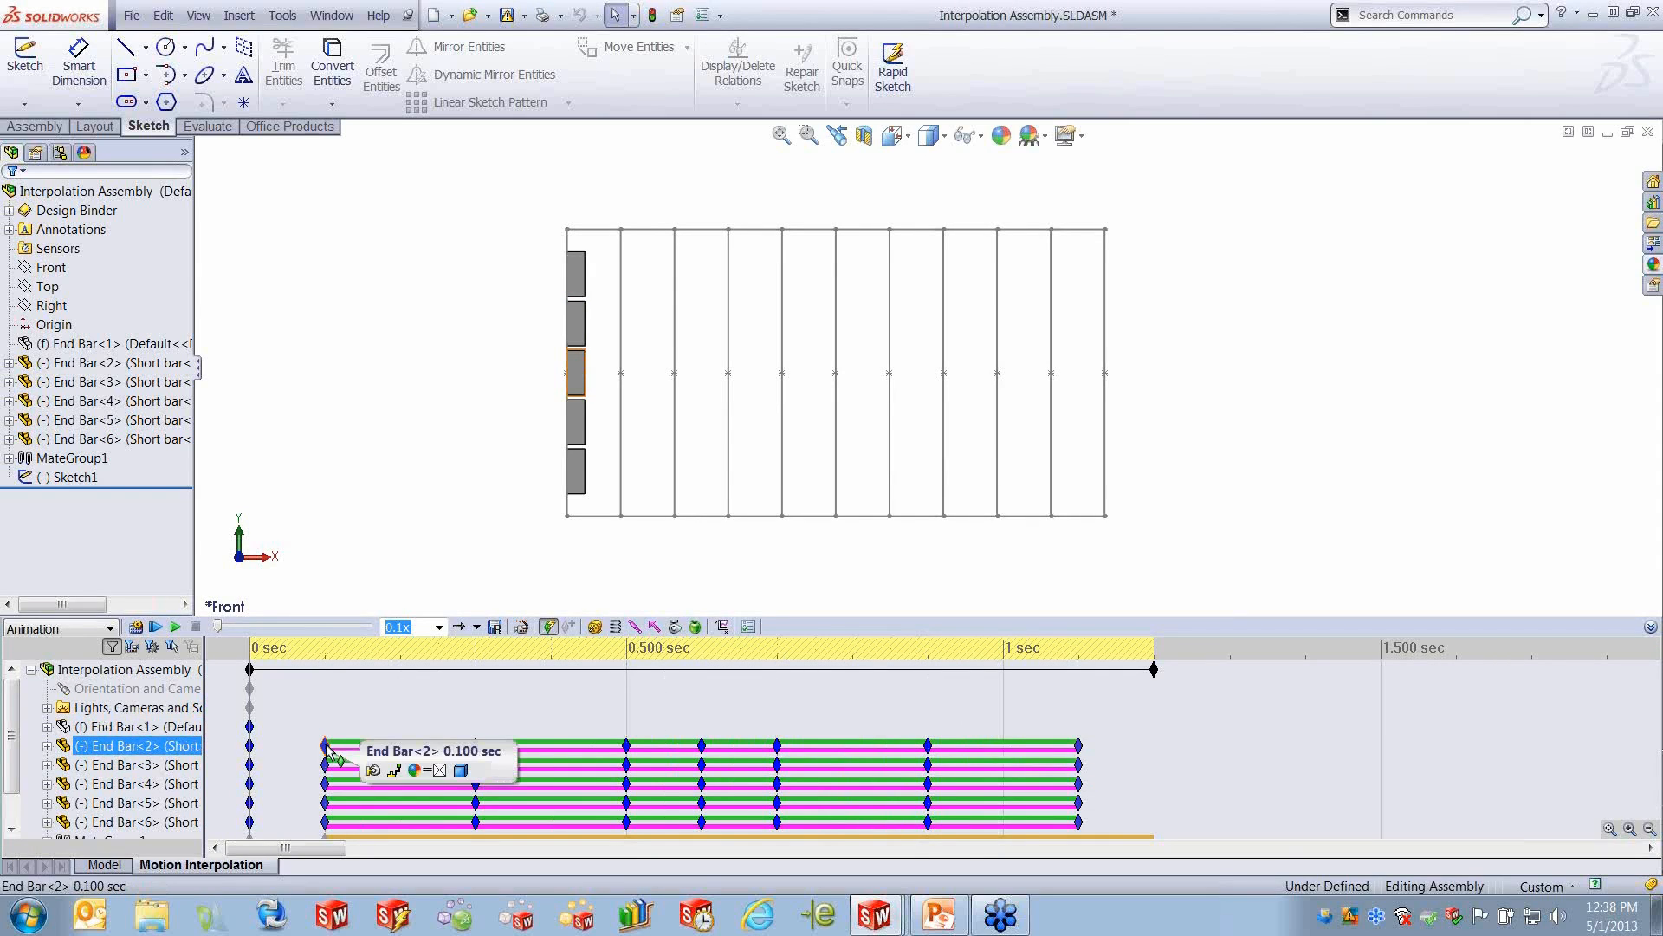
right_click(1079, 745)
mouse_move(1147, 736)
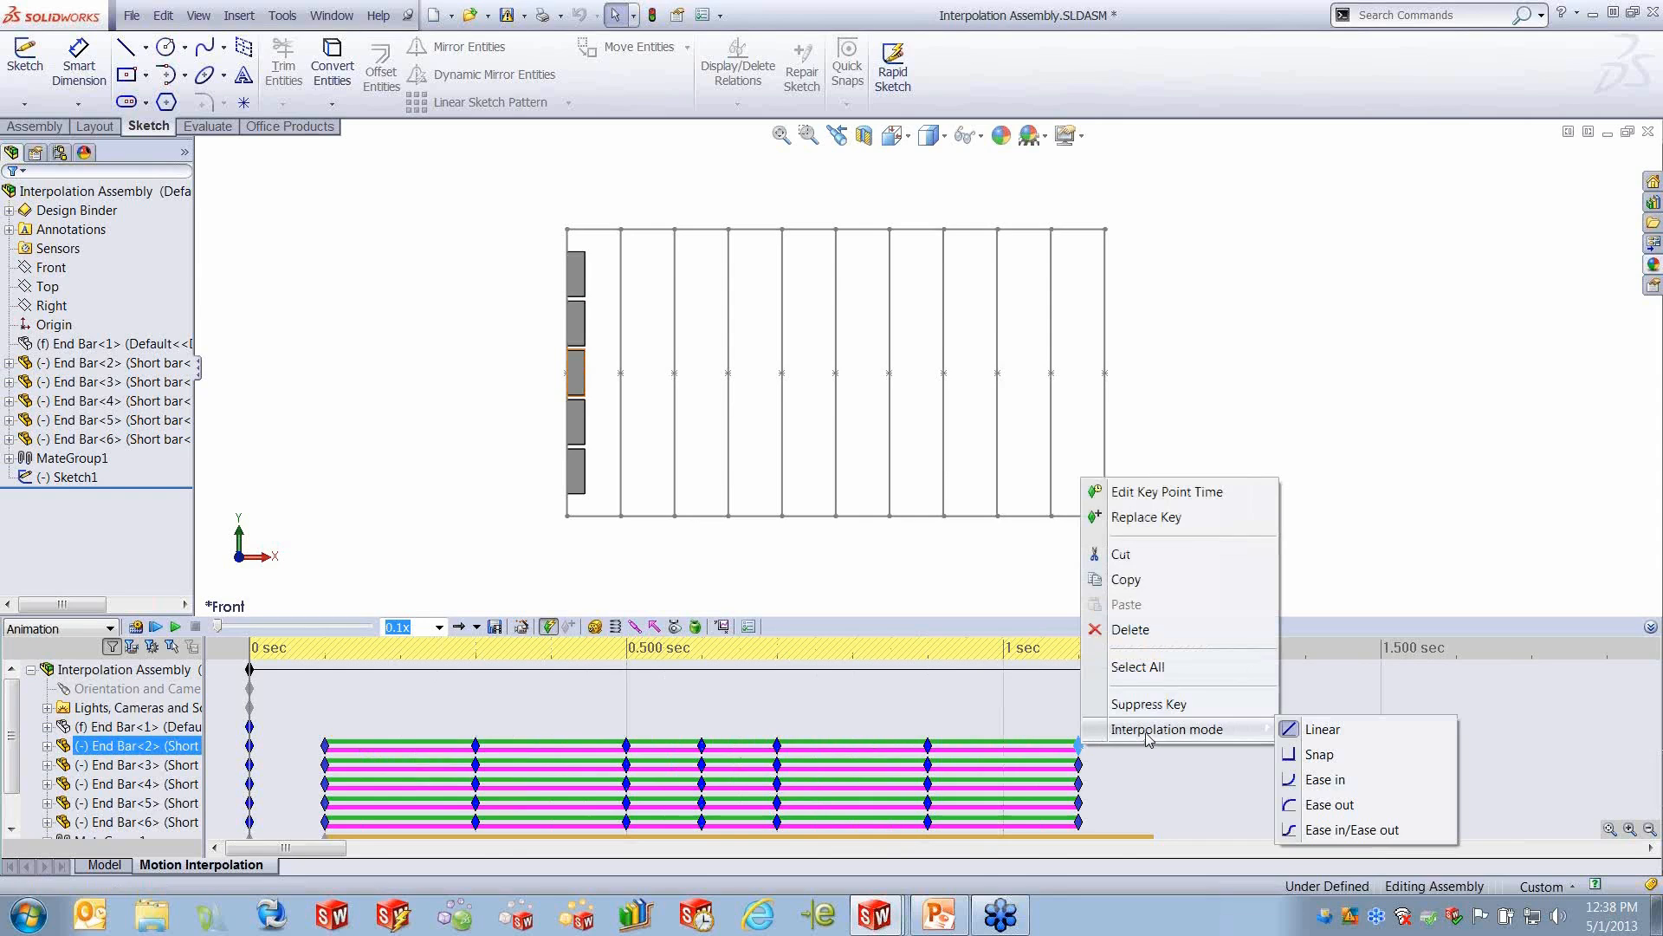
click(345, 520)
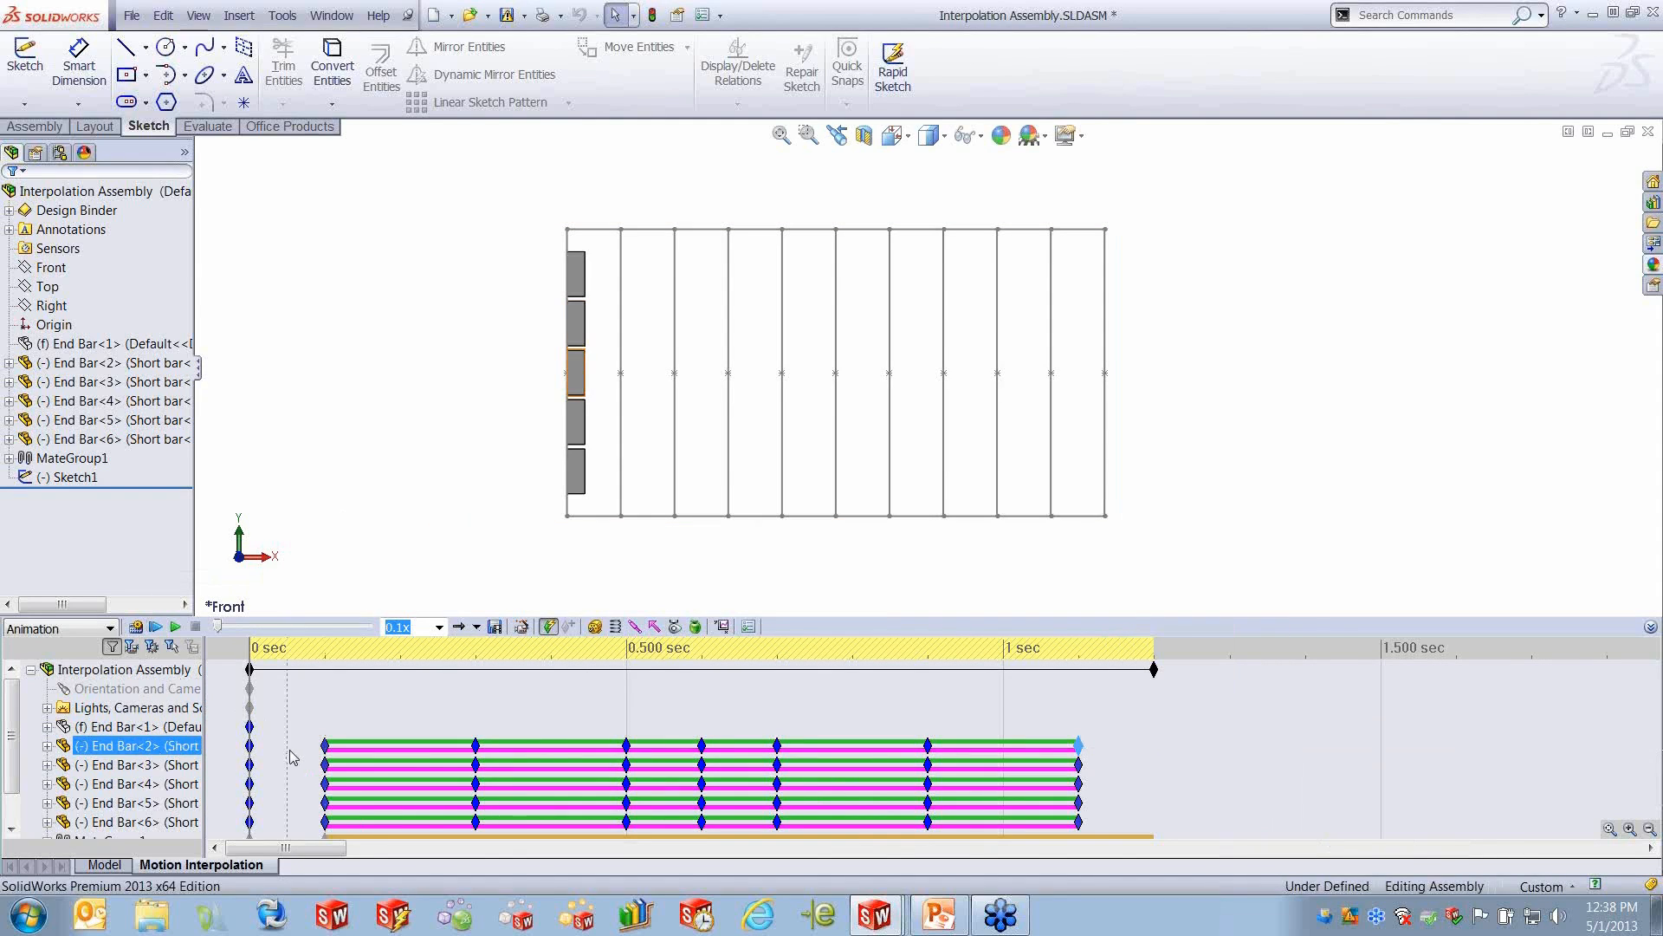
click(954, 698)
- Play the Motion Interpolation animation twice to compare how the bars move, and close Interpolation Assembly.SLDASM
click(437, 518)
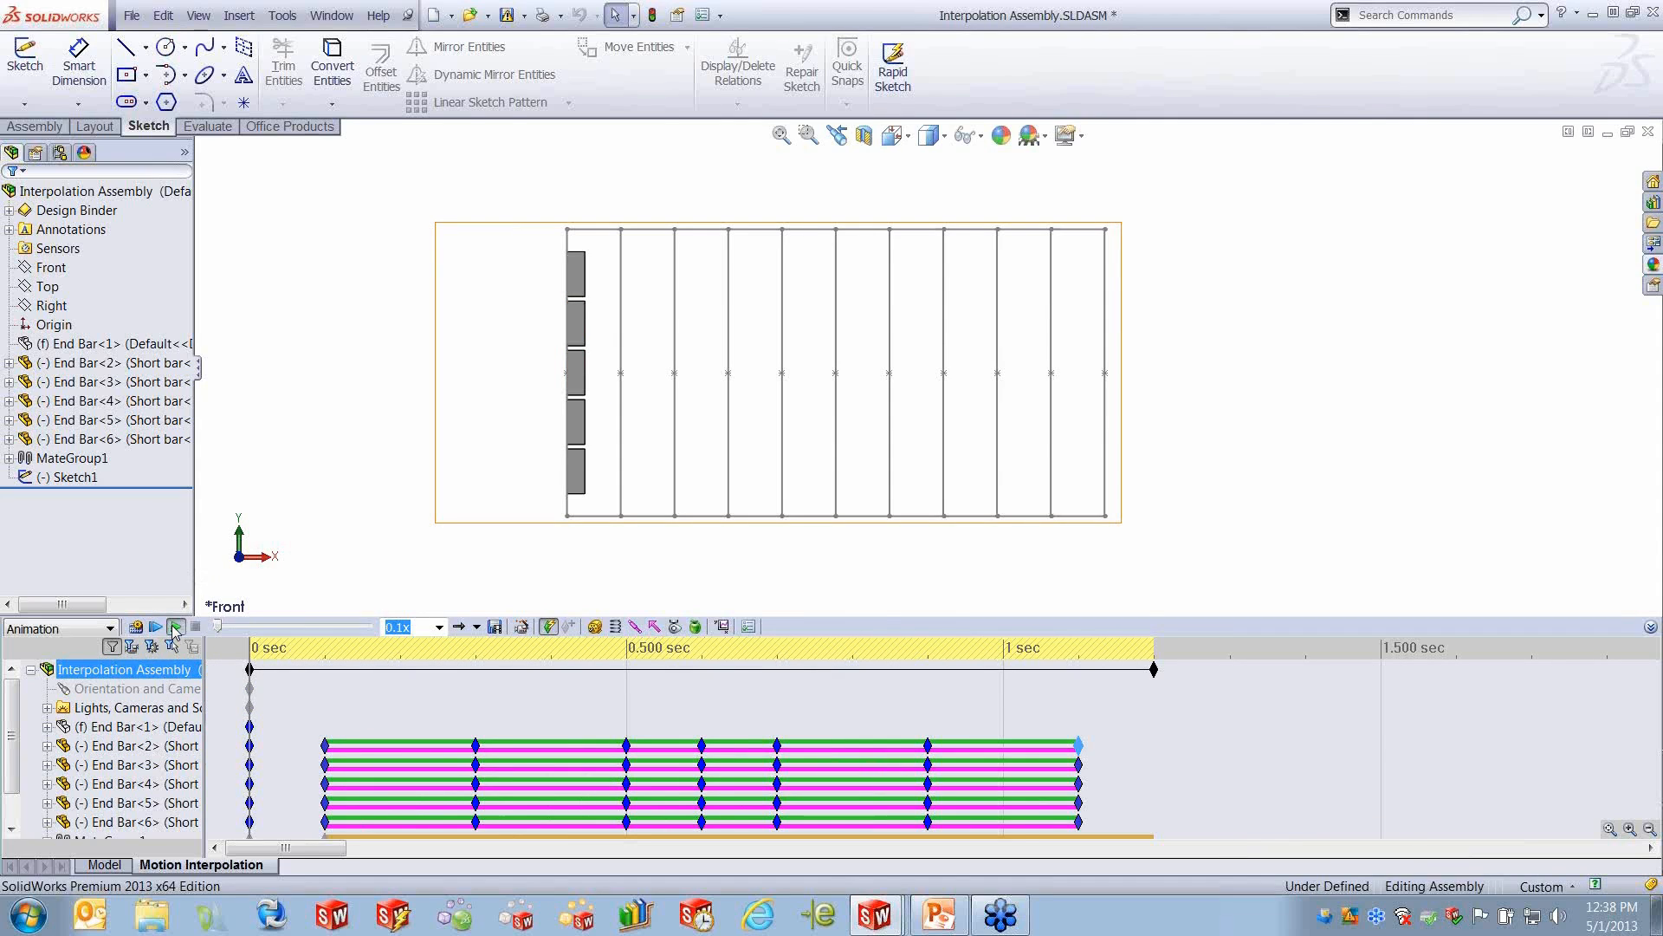
click(175, 627)
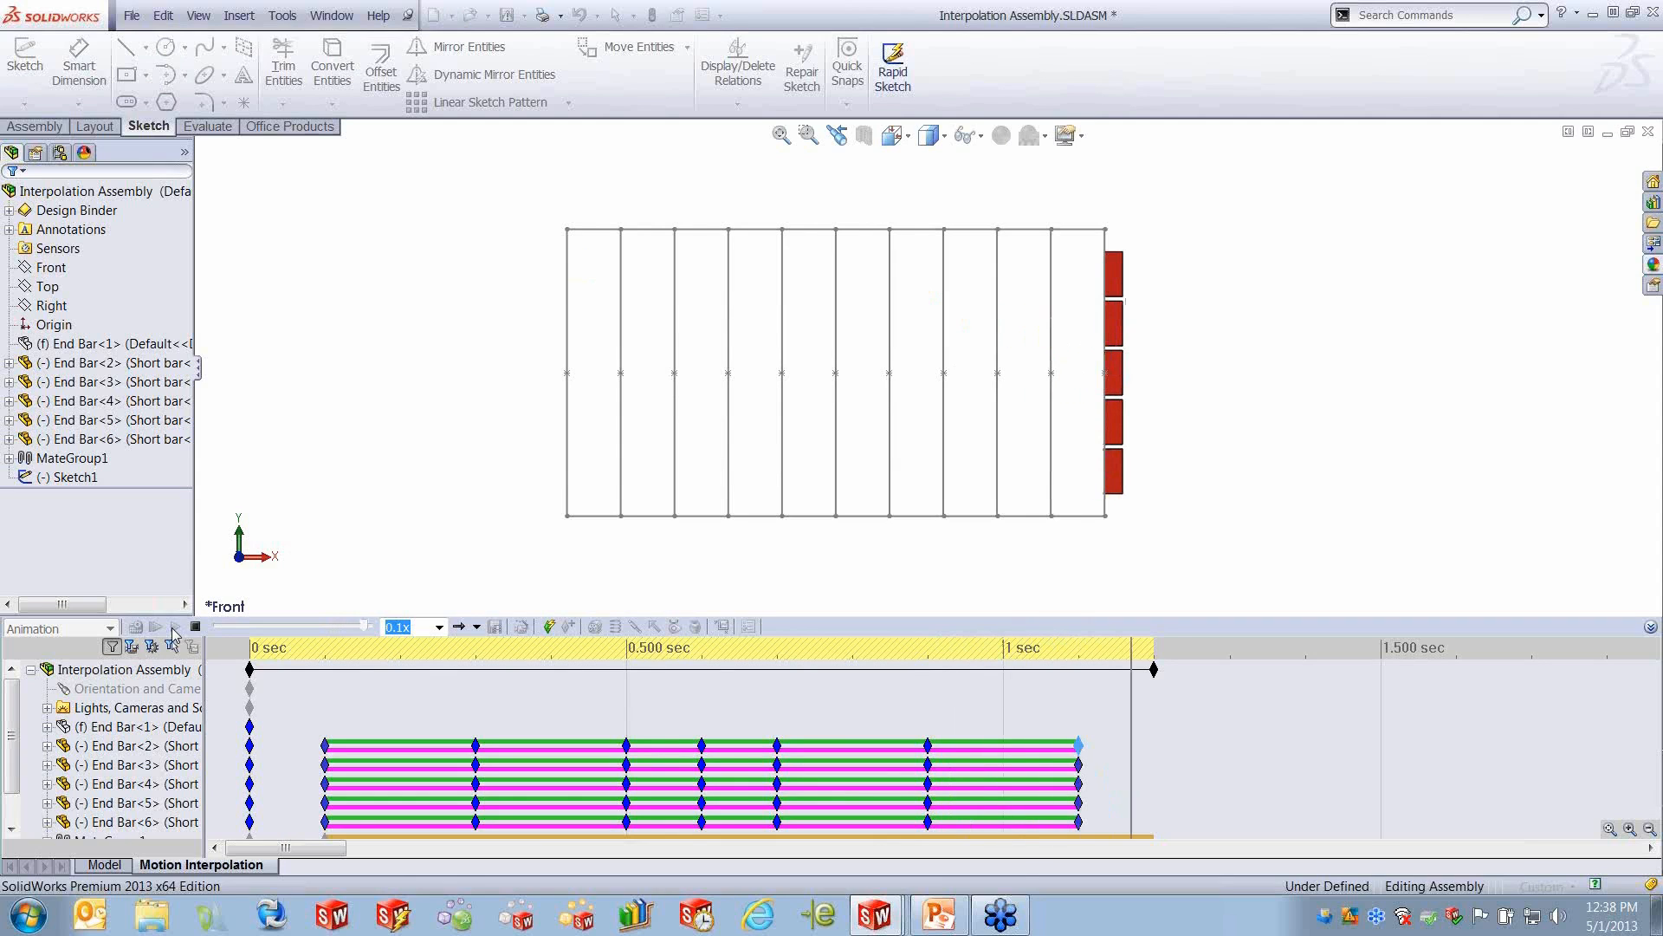
click(175, 628)
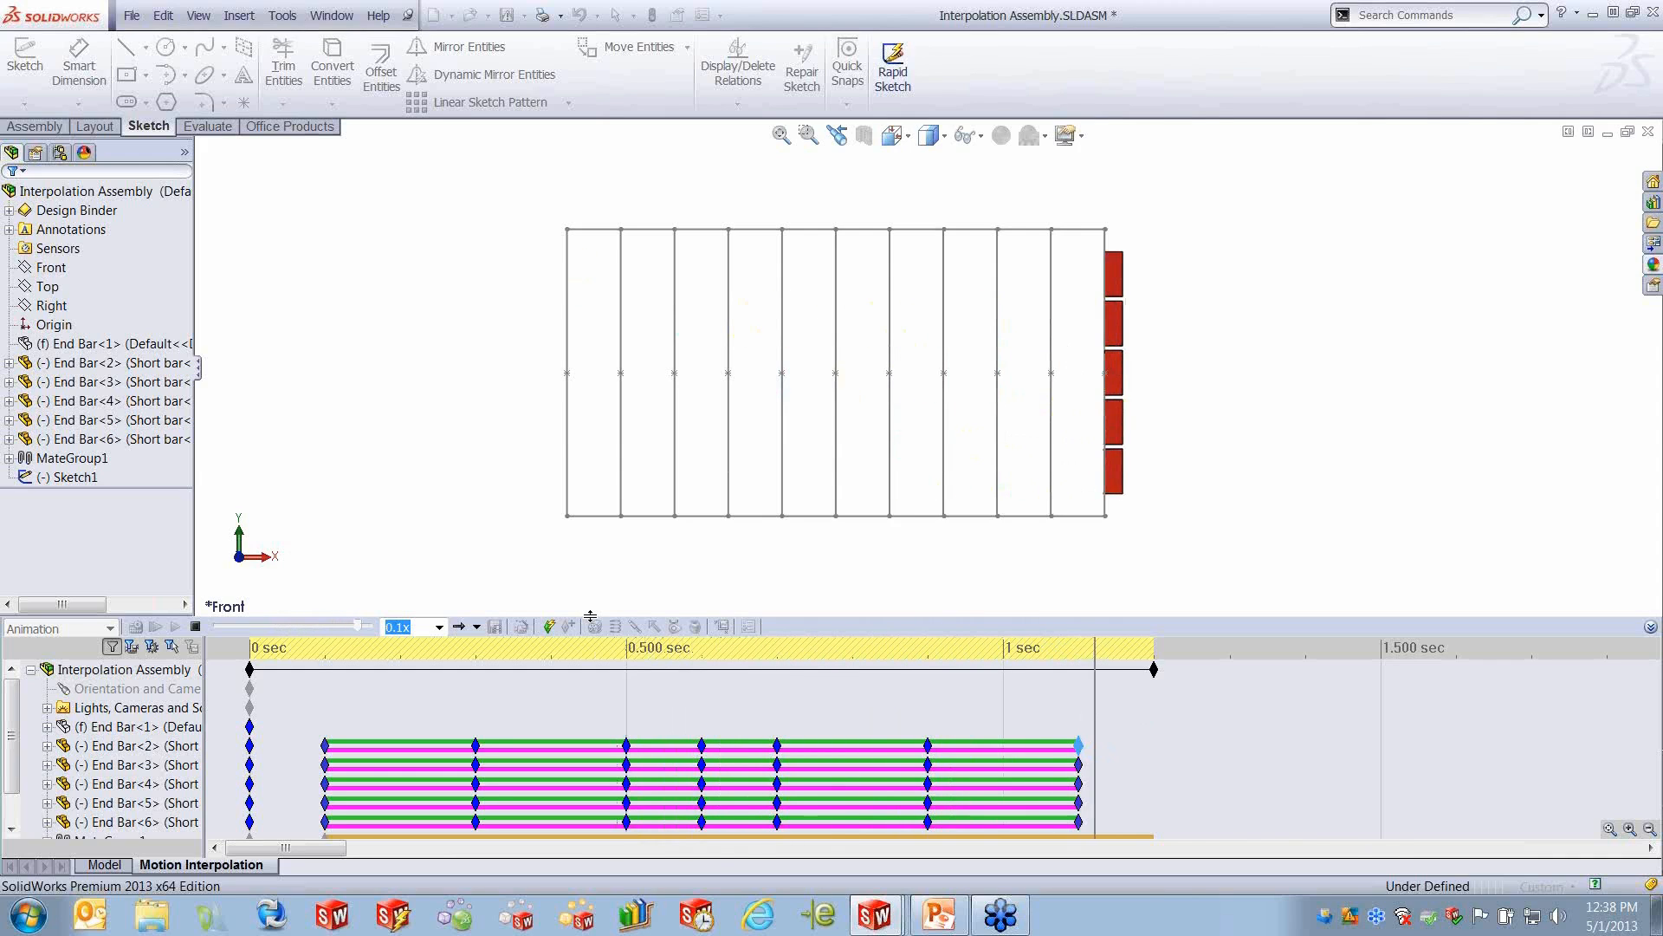
click(1648, 131)
click(631, 473)
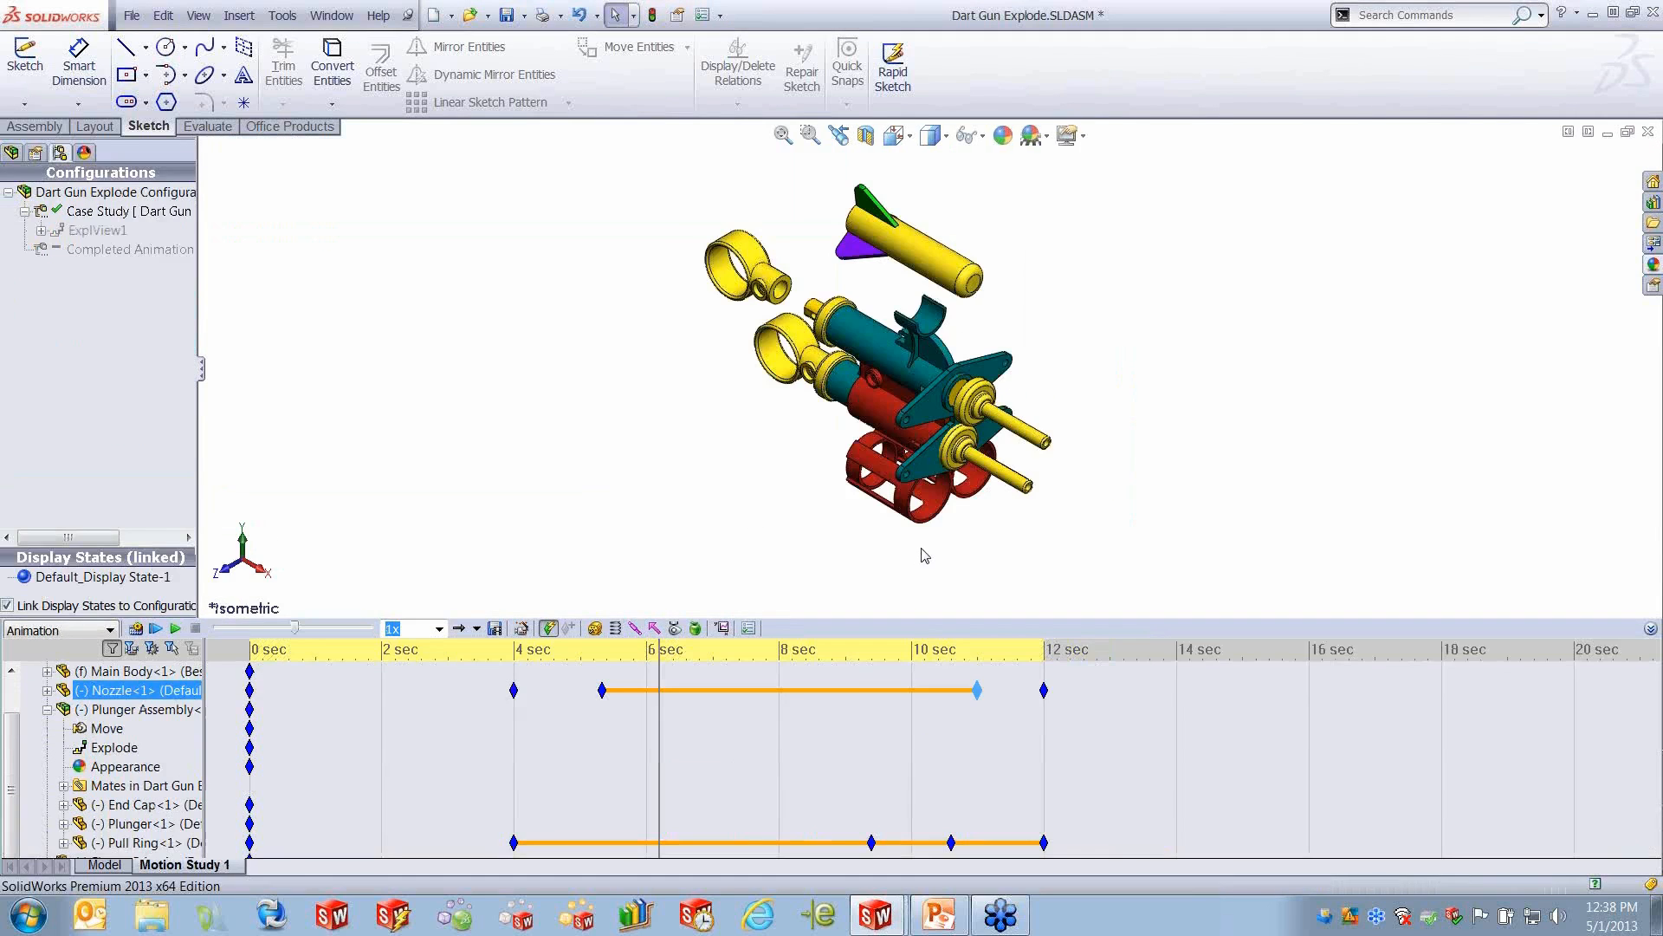
- Set Nozzle<1>'s key at about 11 seconds to Ease out interpolation and scrub the time bar to about 9.5 seconds
right_click(977, 691)
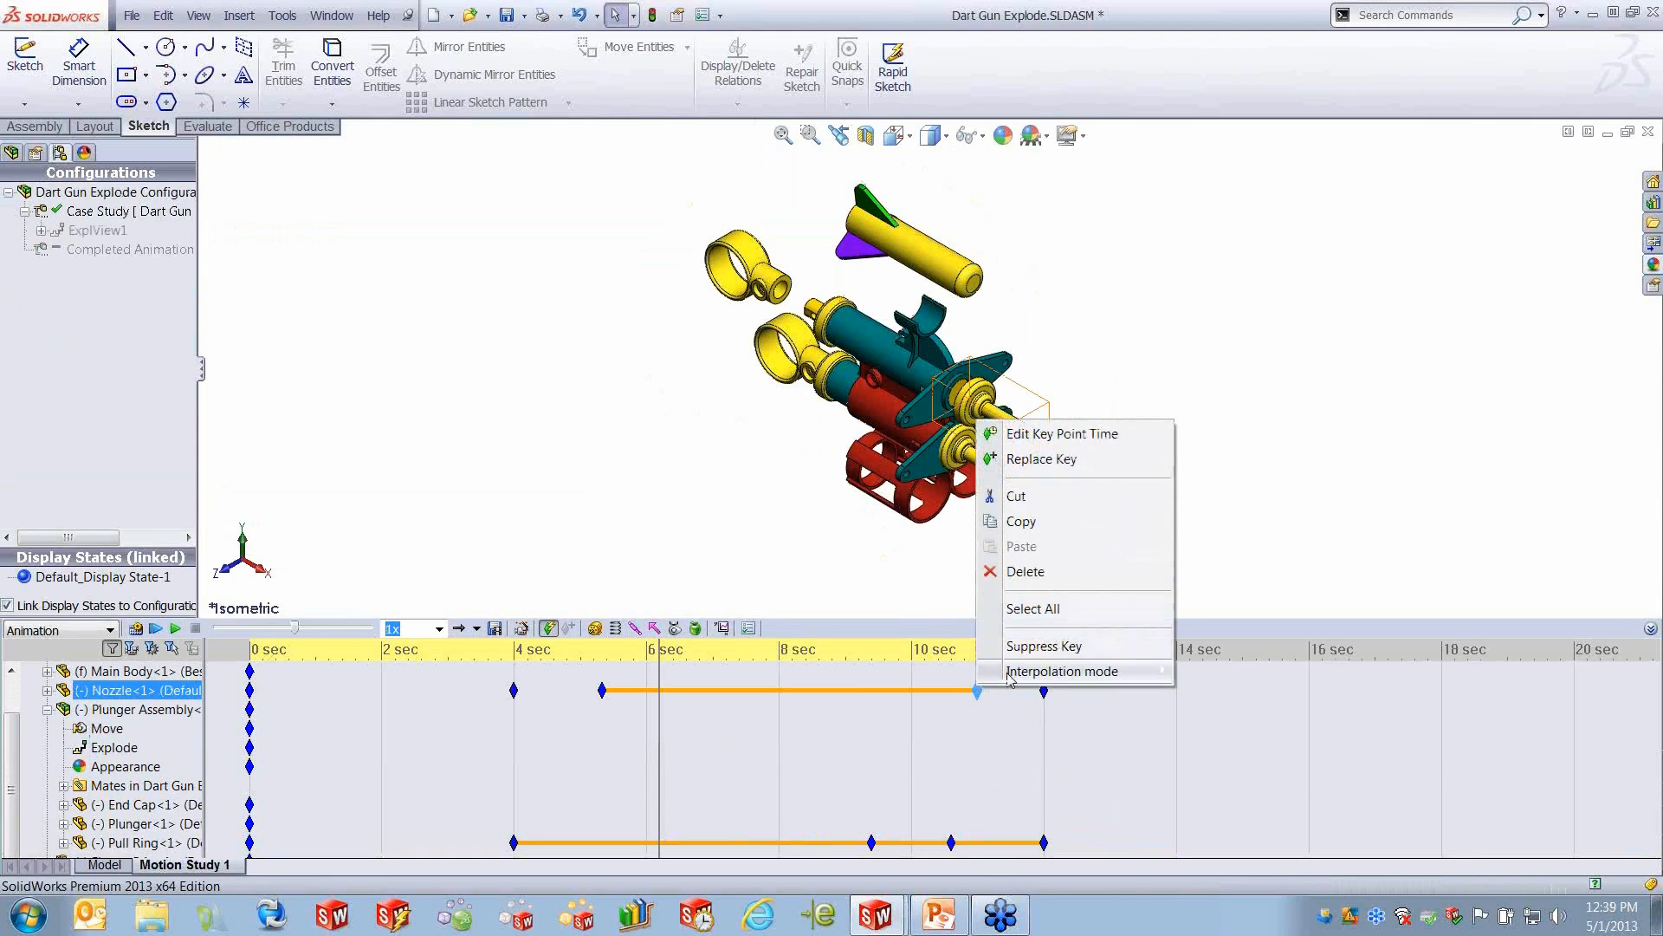
mouse_move(1009, 678)
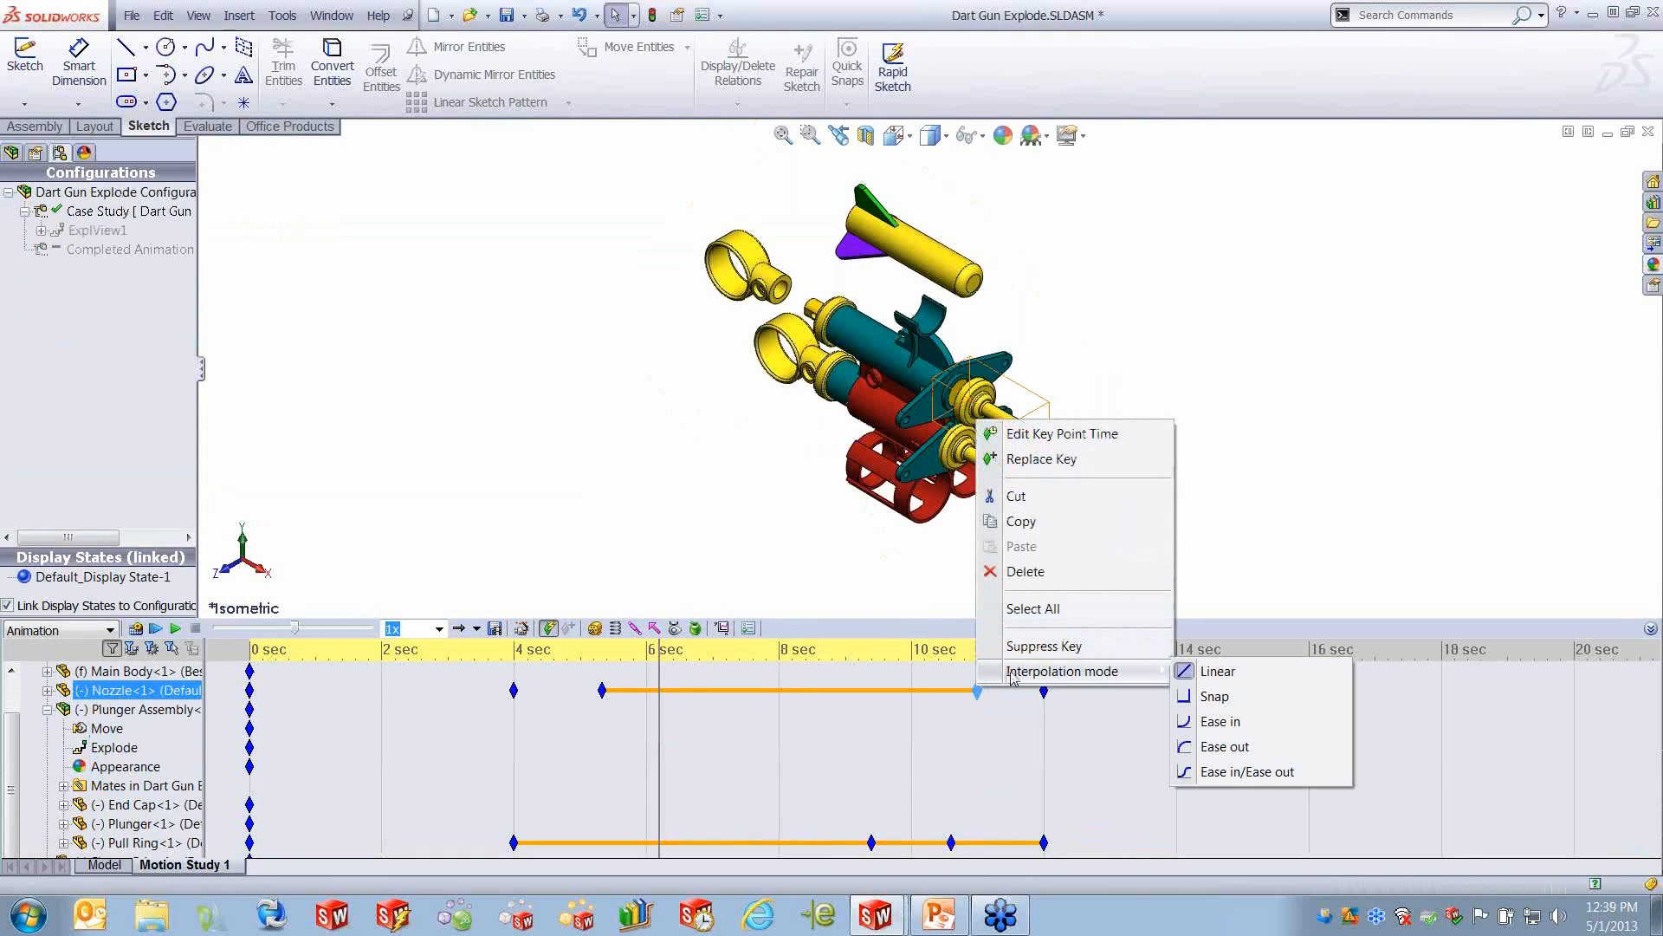
click(1239, 751)
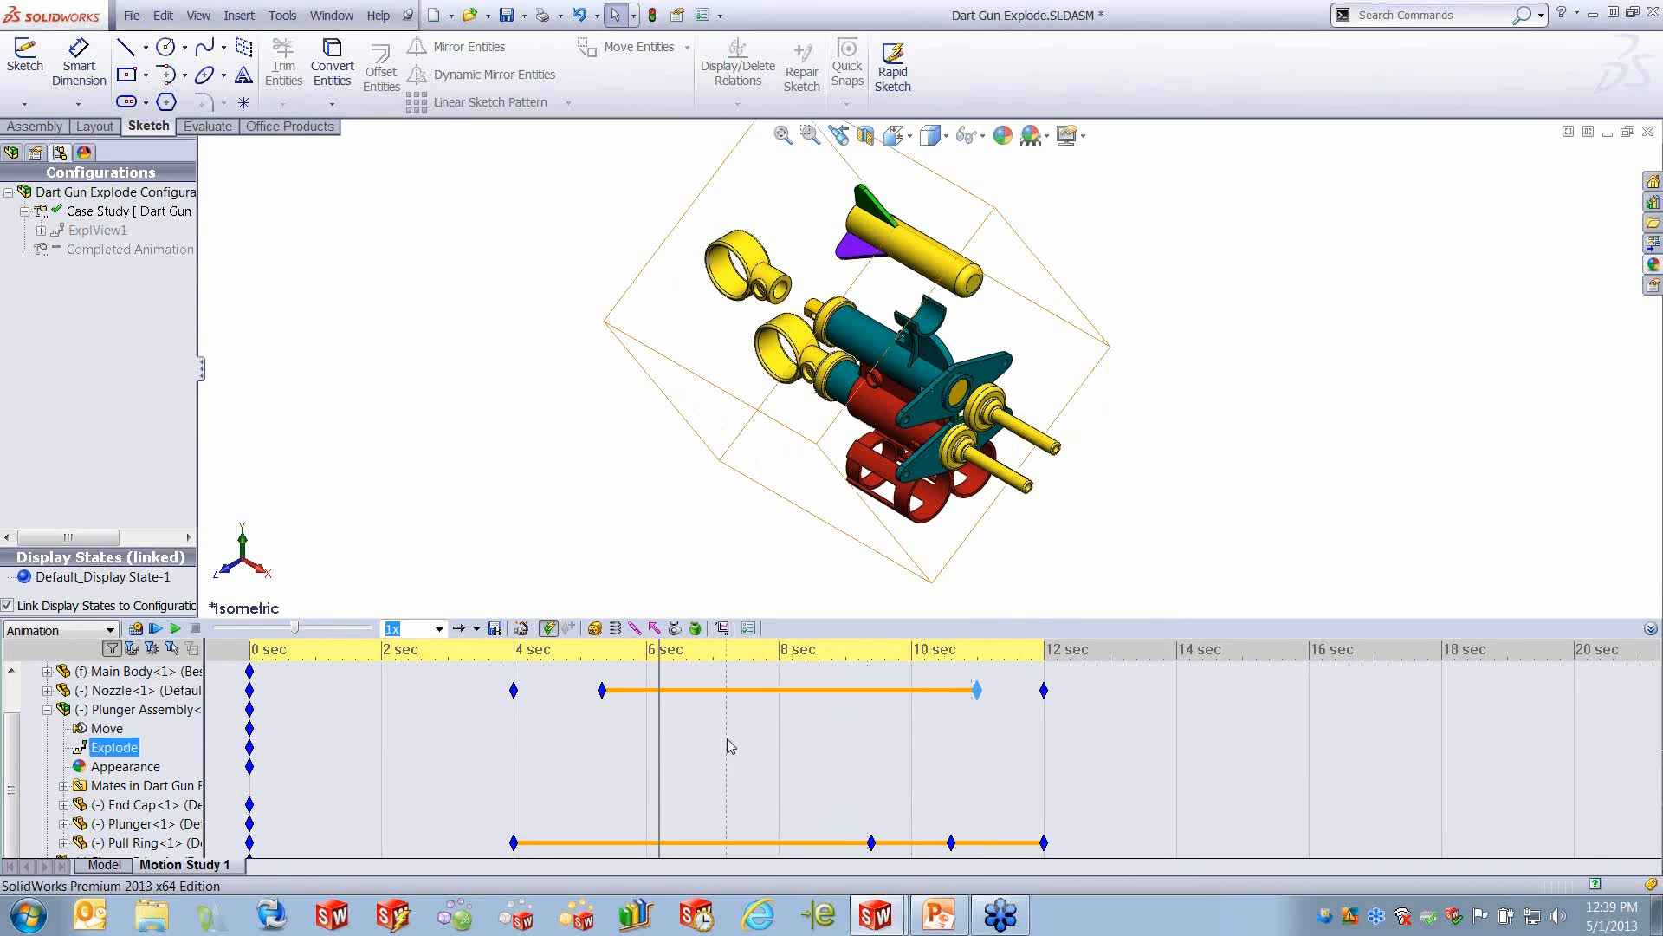
drag(661, 729, 878, 733)
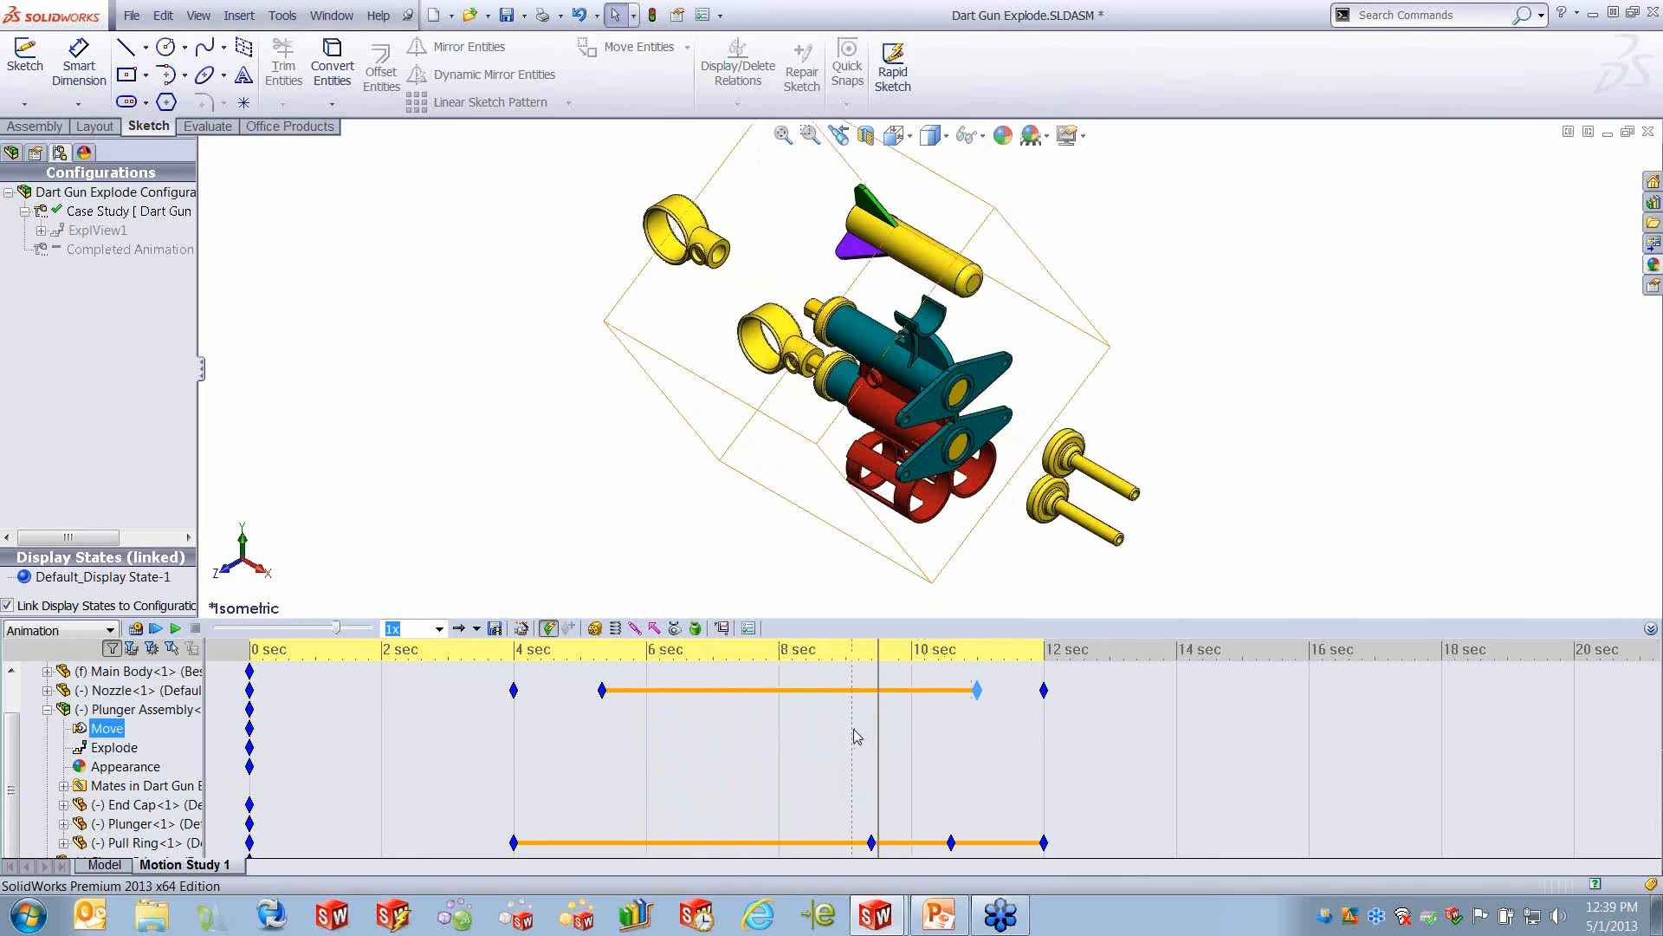
click(1246, 382)
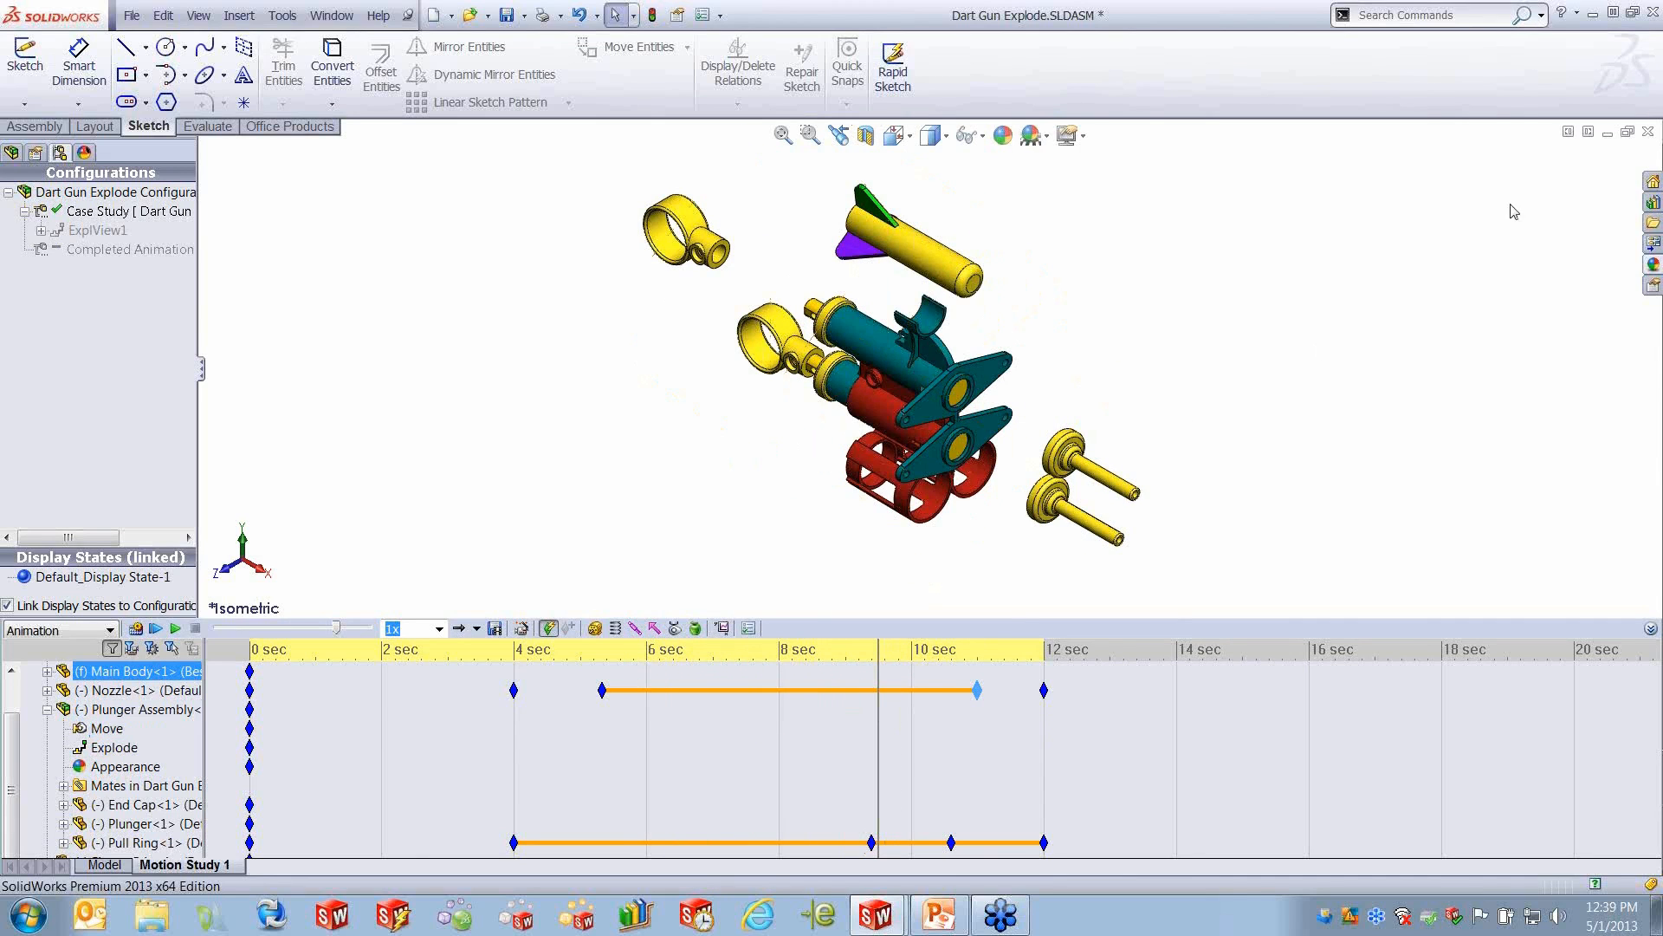
- Close Dart Gun Explode.SLDASM and open the recent assembly Views.SLDASM in Motion Study 1
click(1650, 131)
click(802, 503)
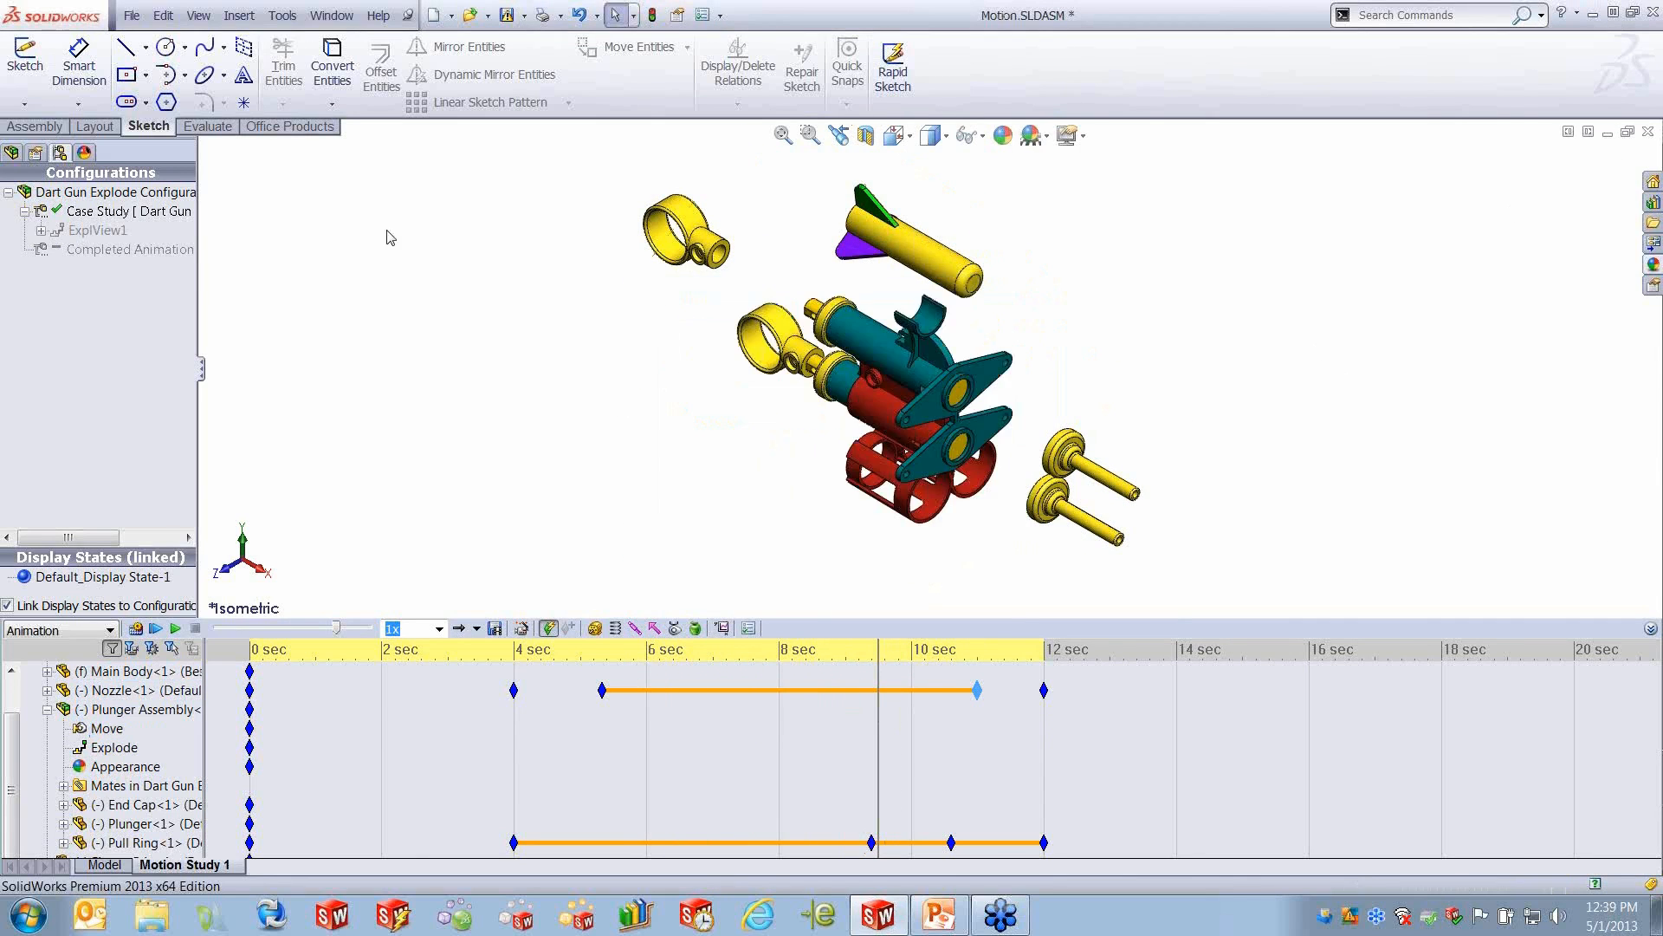
click(130, 16)
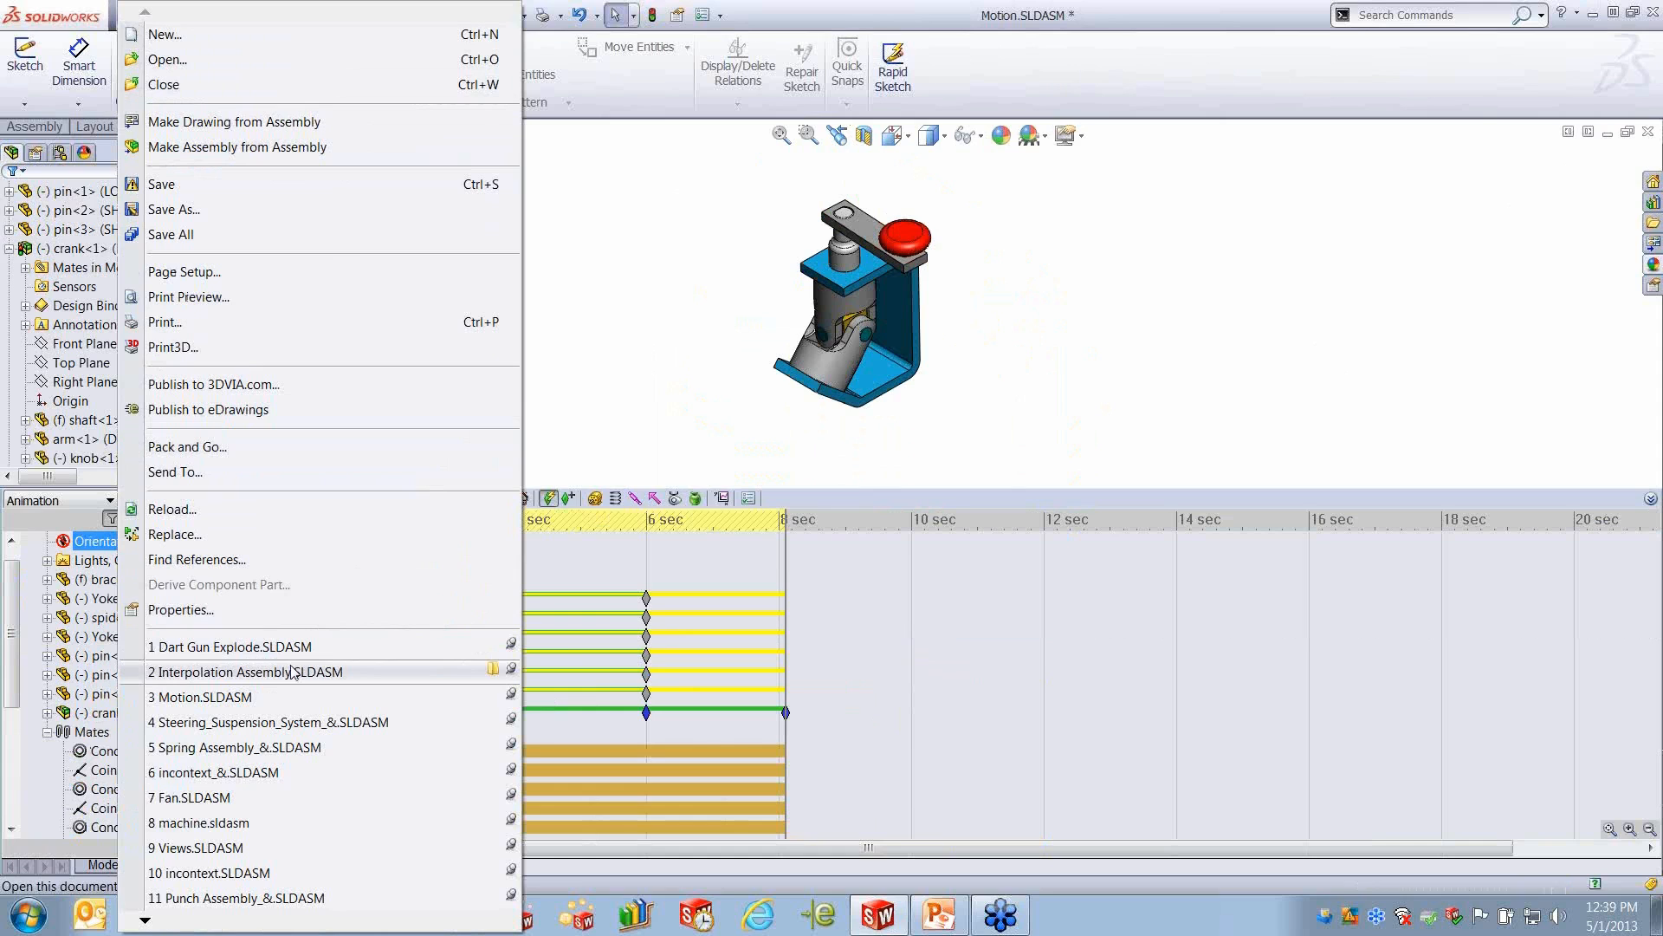
click(227, 847)
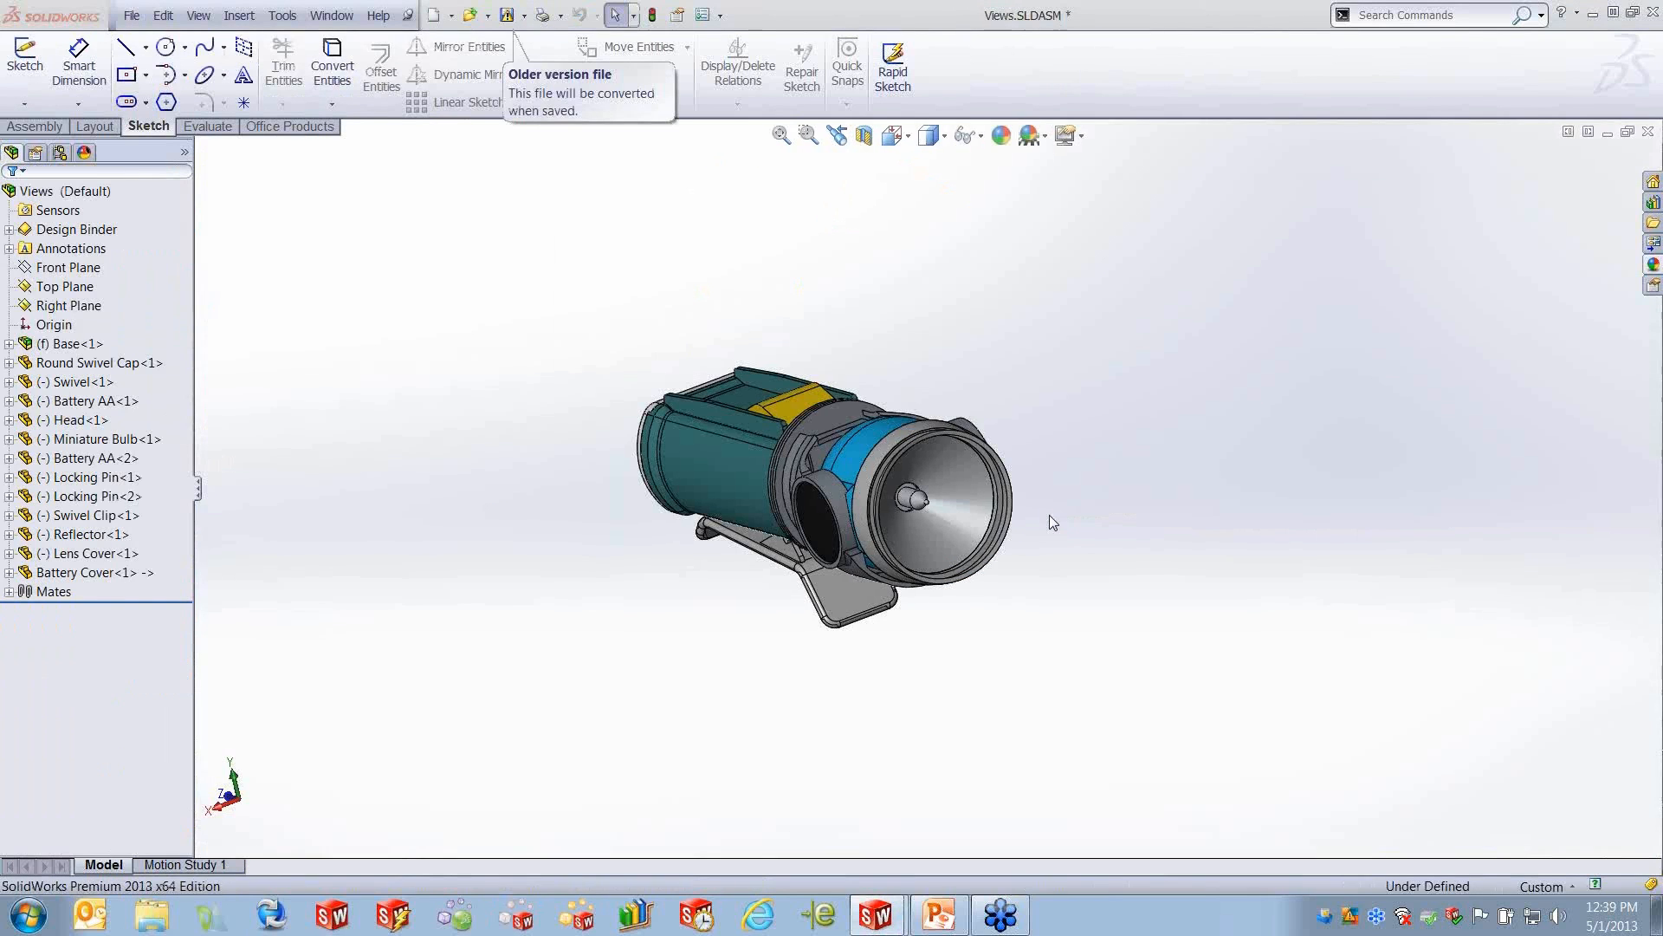
click(195, 865)
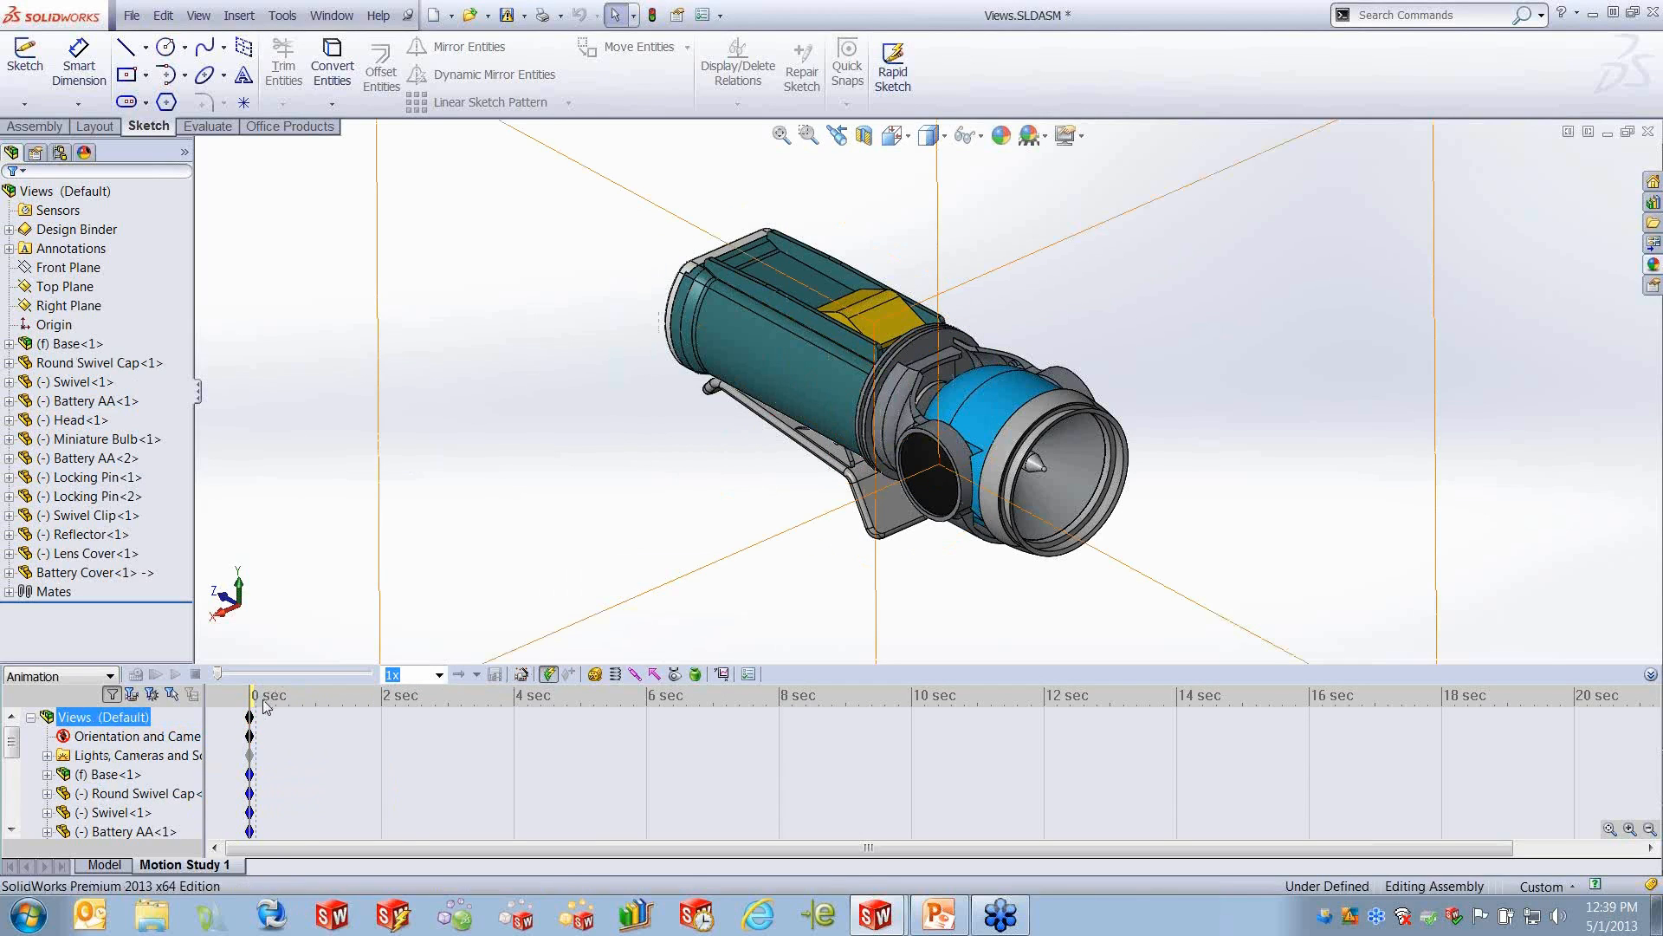
- Move the time bar to 6 seconds, rotate the flashlight freely, and cycle through the Front, Right and Top orientations
drag(250, 698, 648, 707)
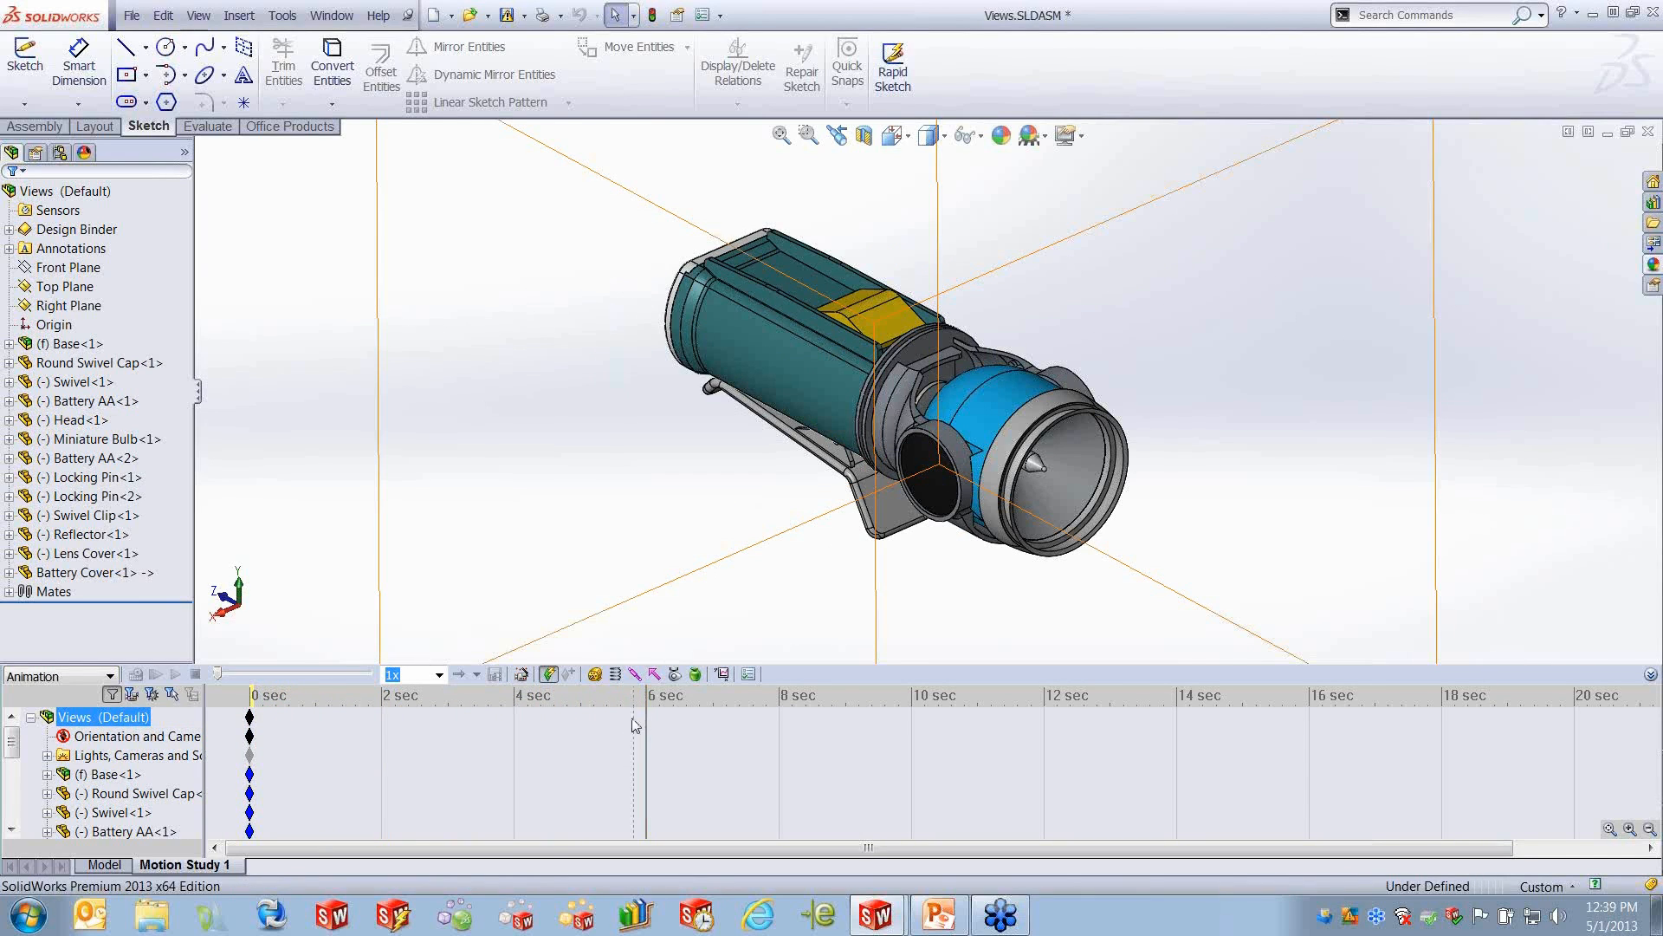
click(549, 674)
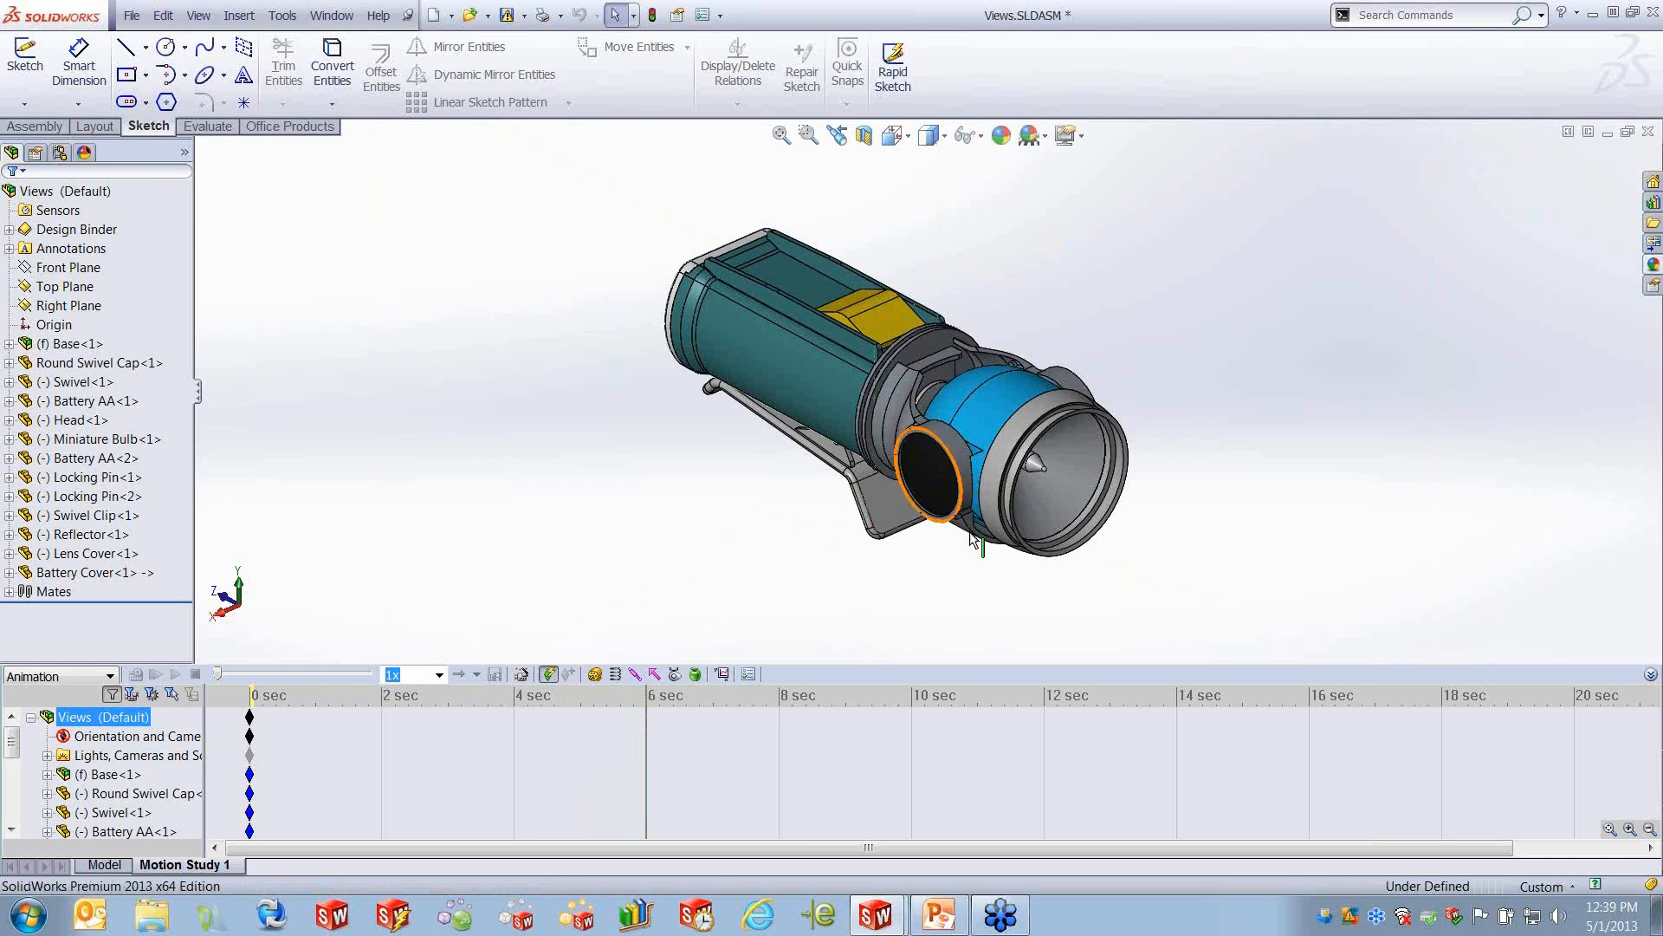
middle_drag(928, 593, 1119, 557)
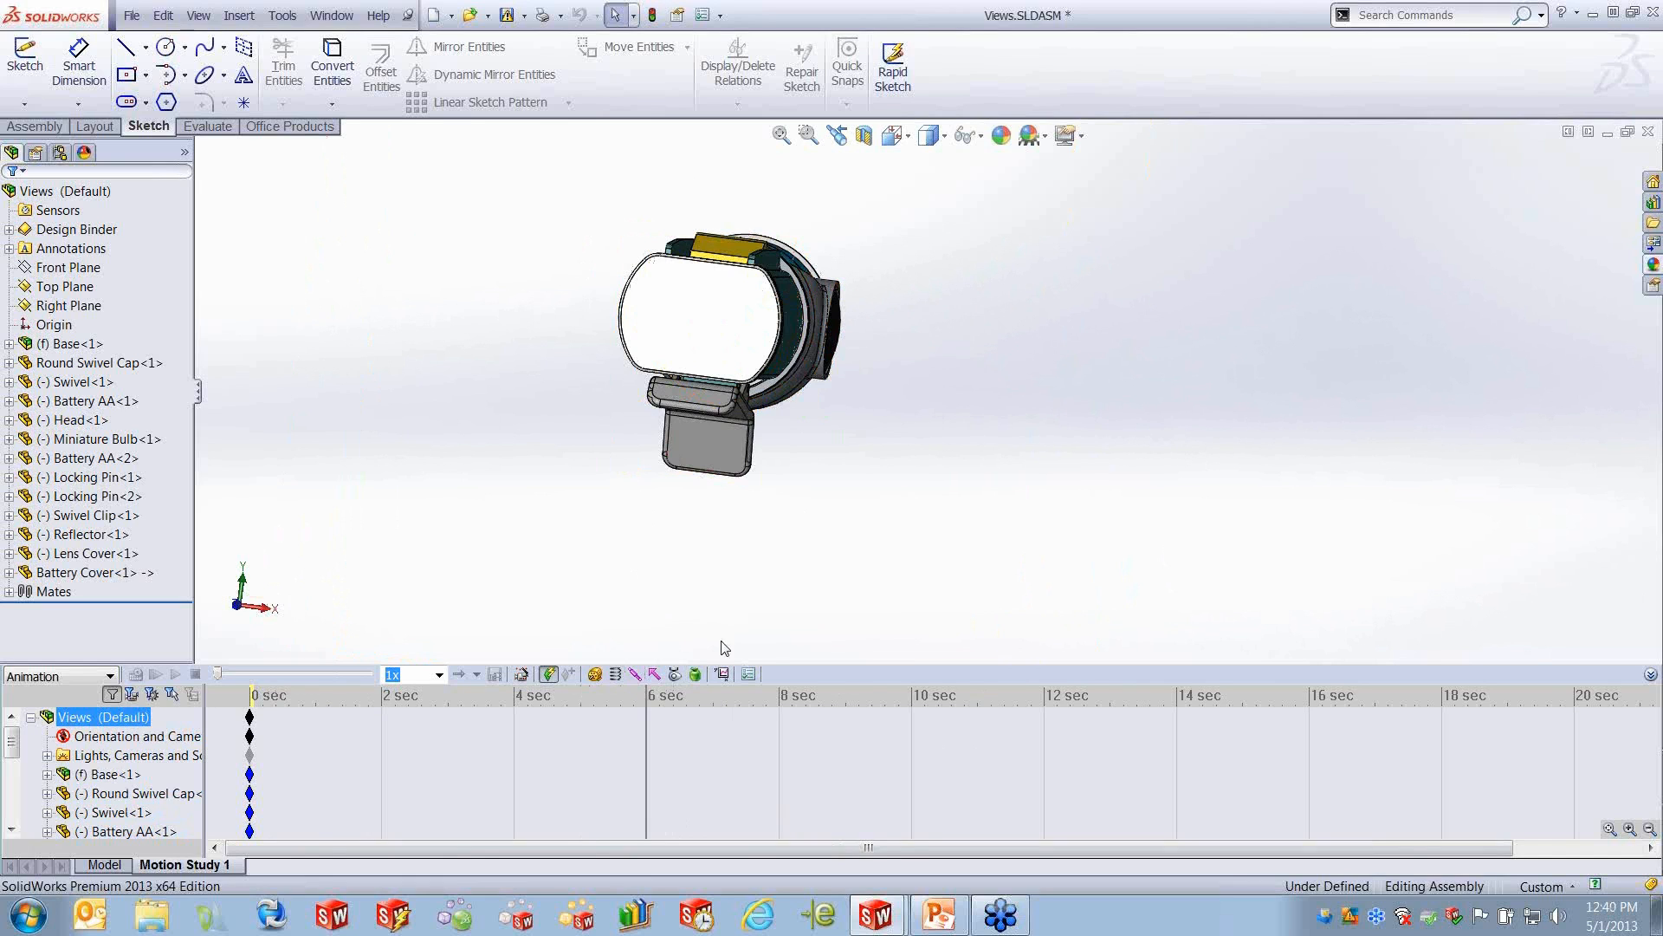
click(235, 608)
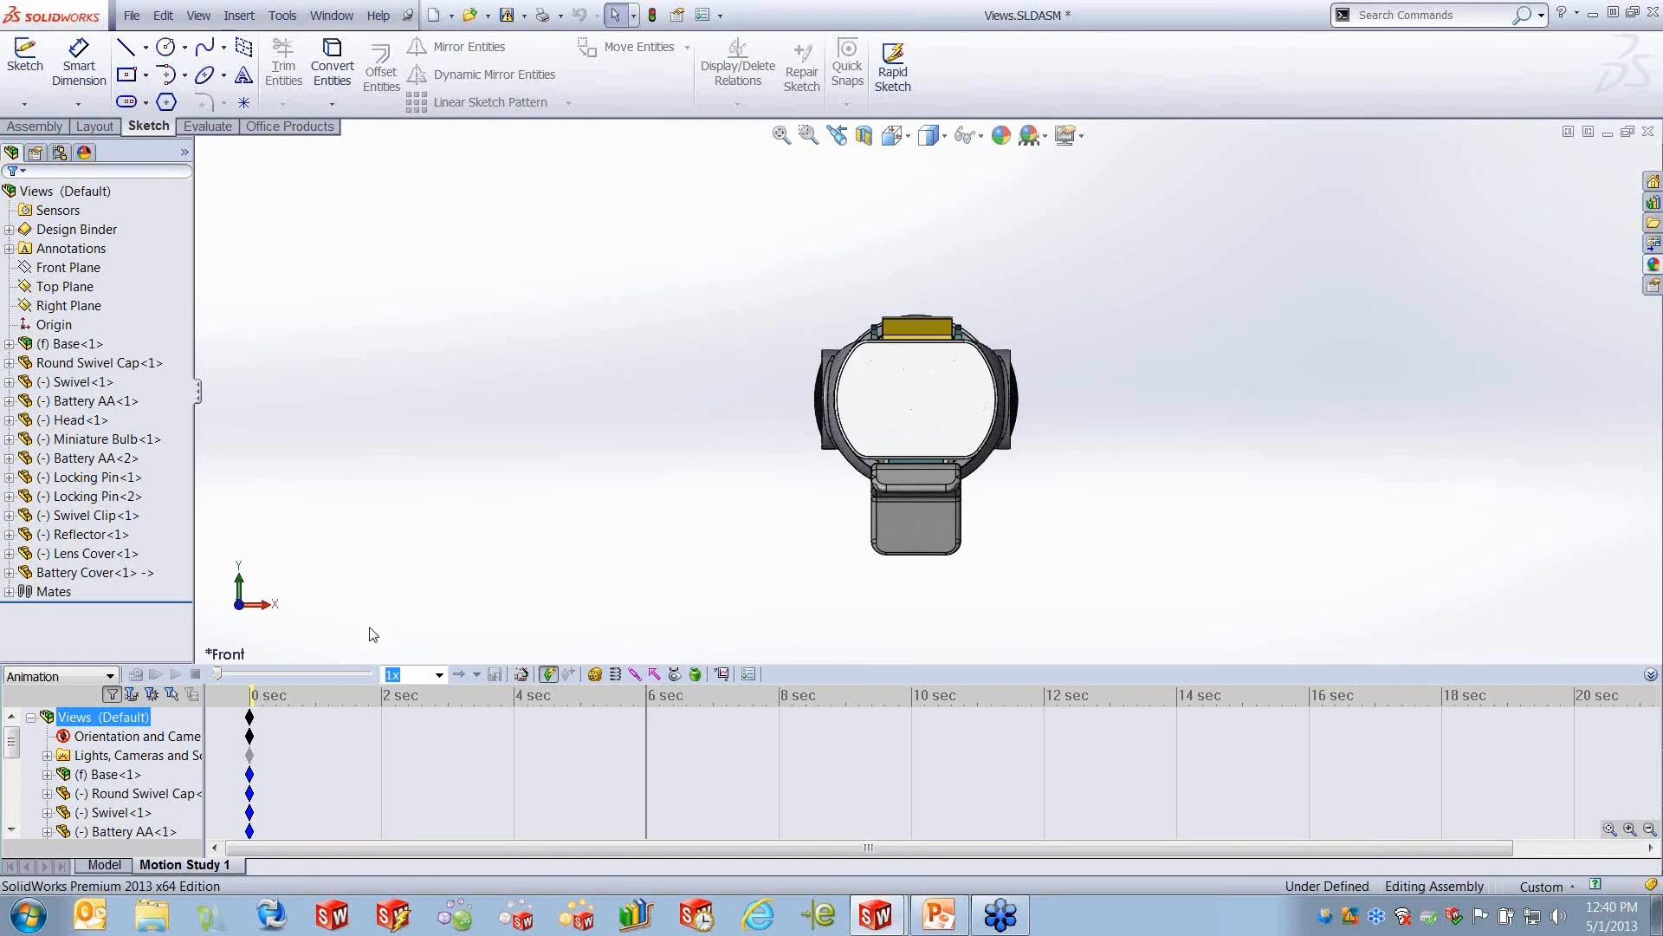
click(264, 605)
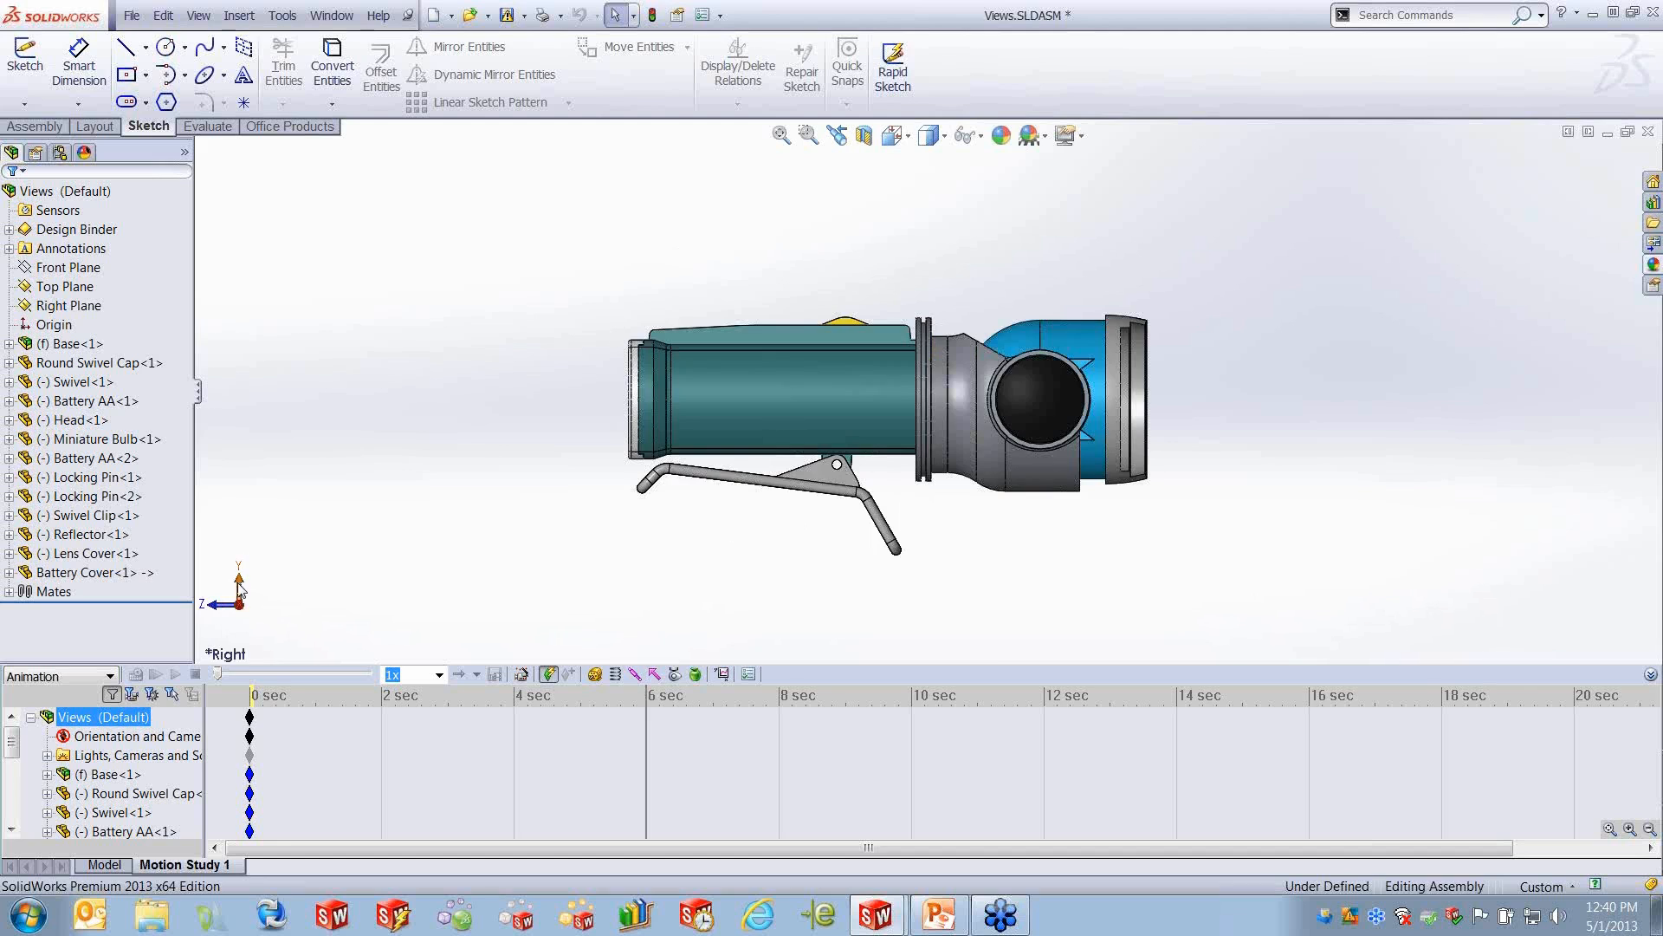
click(240, 596)
click(242, 628)
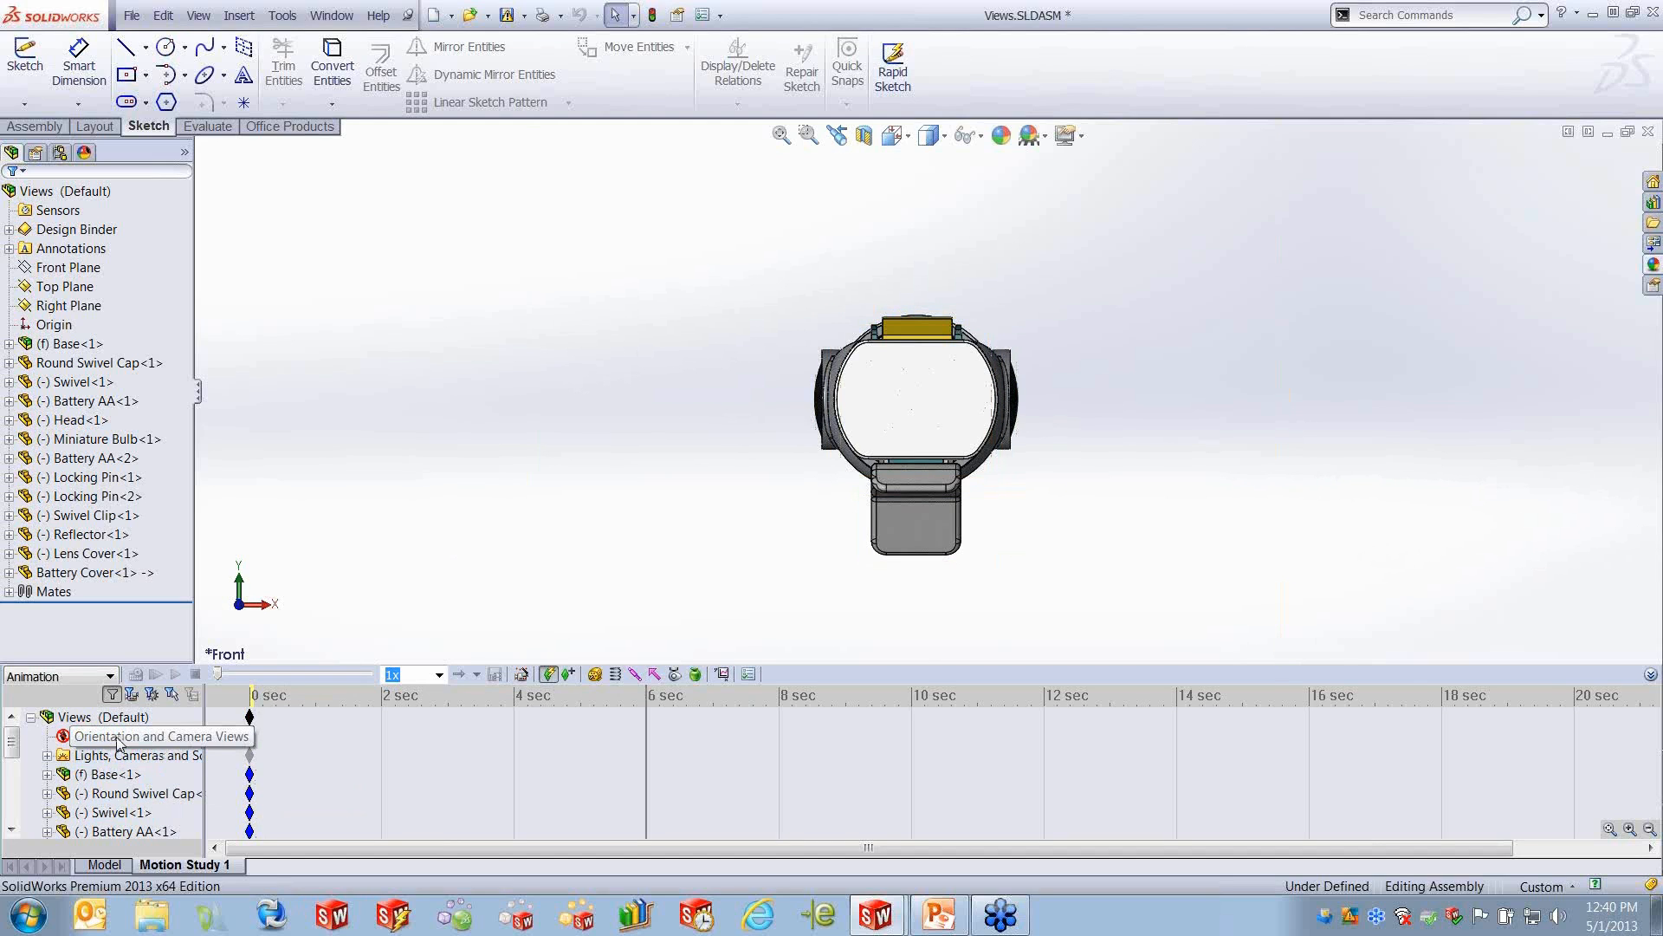
- Return the time bar to 0 seconds and enable view key creation for Orientation and Camera Views
click(130, 754)
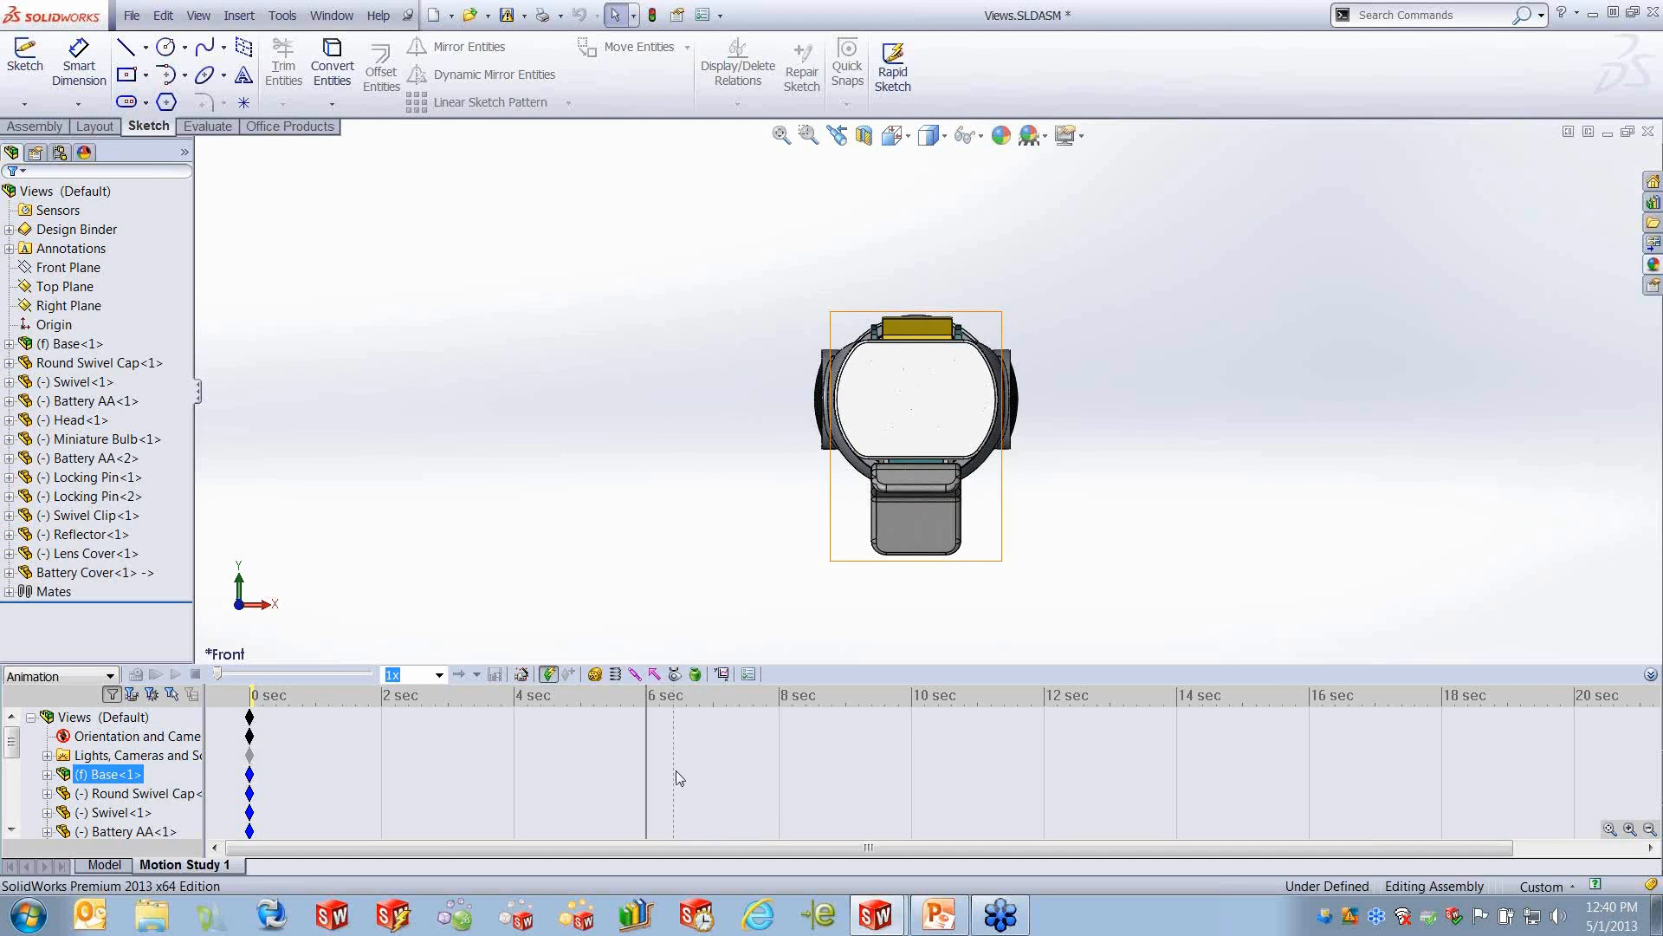
drag(647, 756, 257, 756)
click(103, 716)
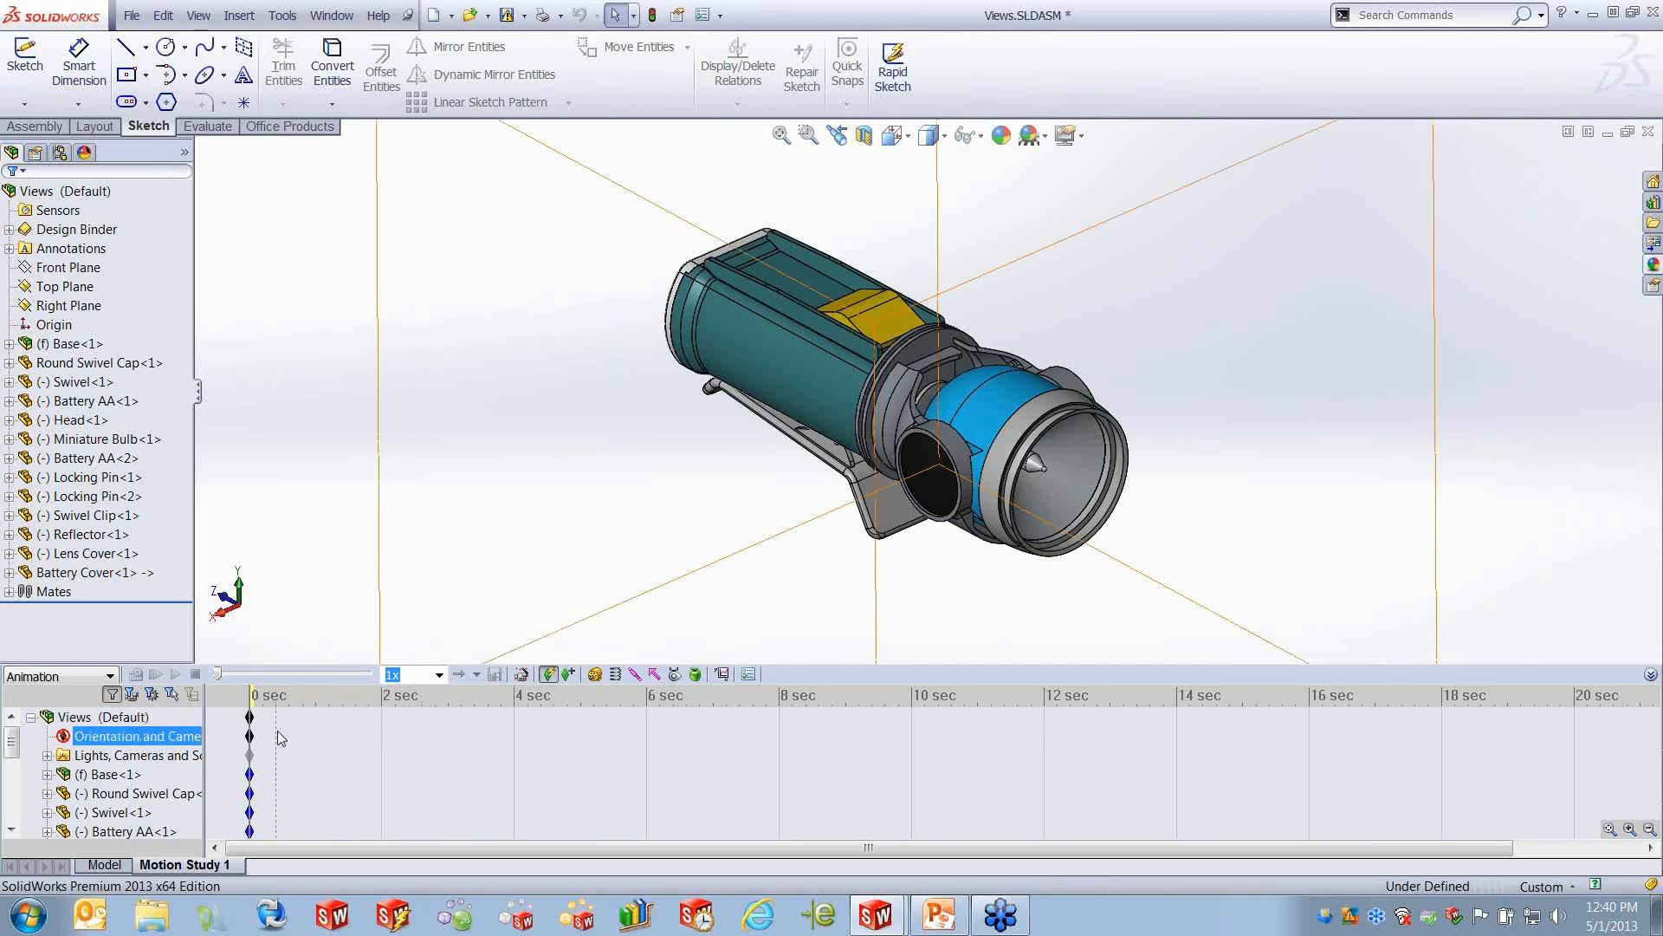
right_click(146, 741)
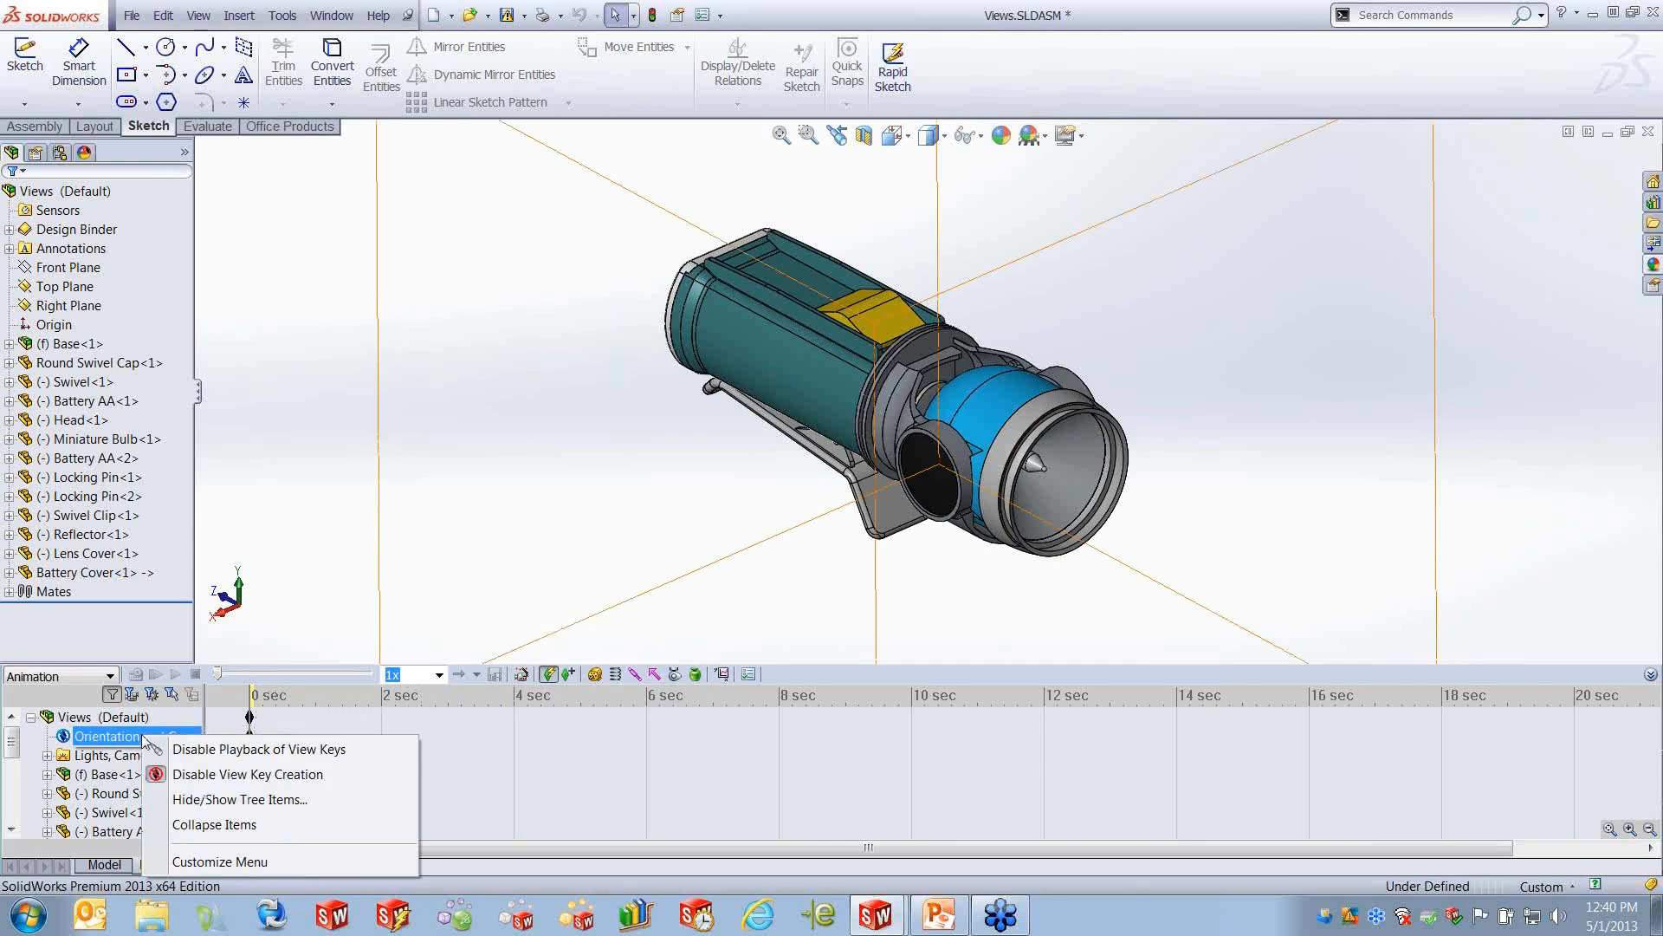
click(267, 774)
- Record a view key at 6 seconds by rotating and zooming the flashlight to an angled view showing its battery cover end
drag(252, 696, 646, 696)
click(770, 752)
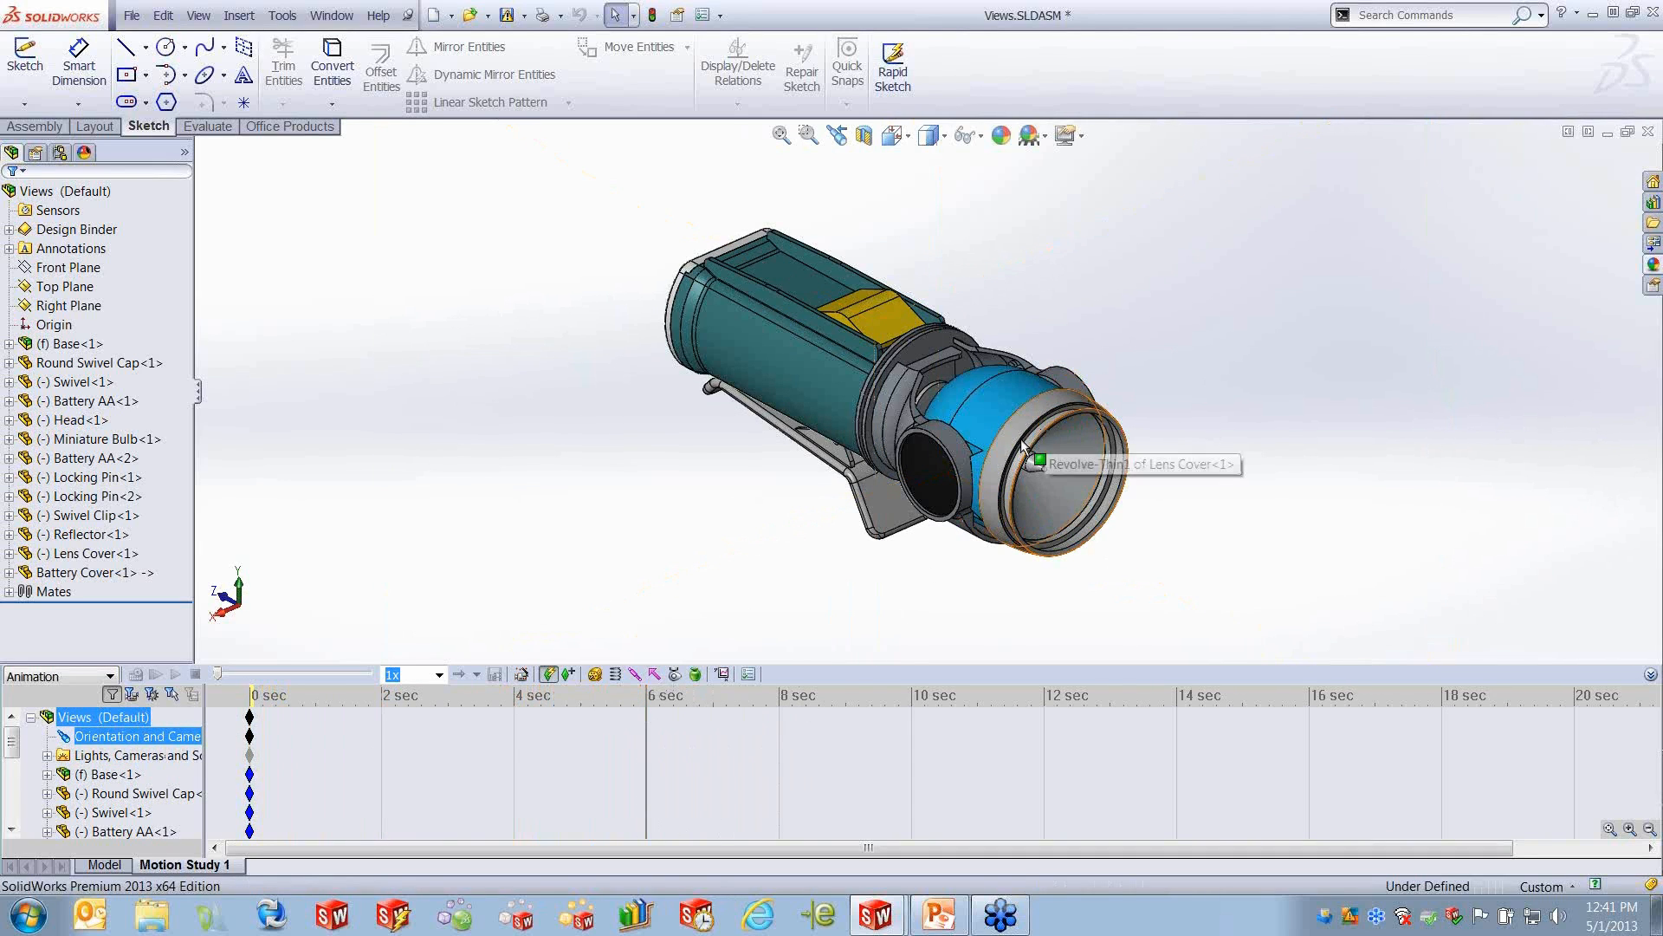
key(Tab)
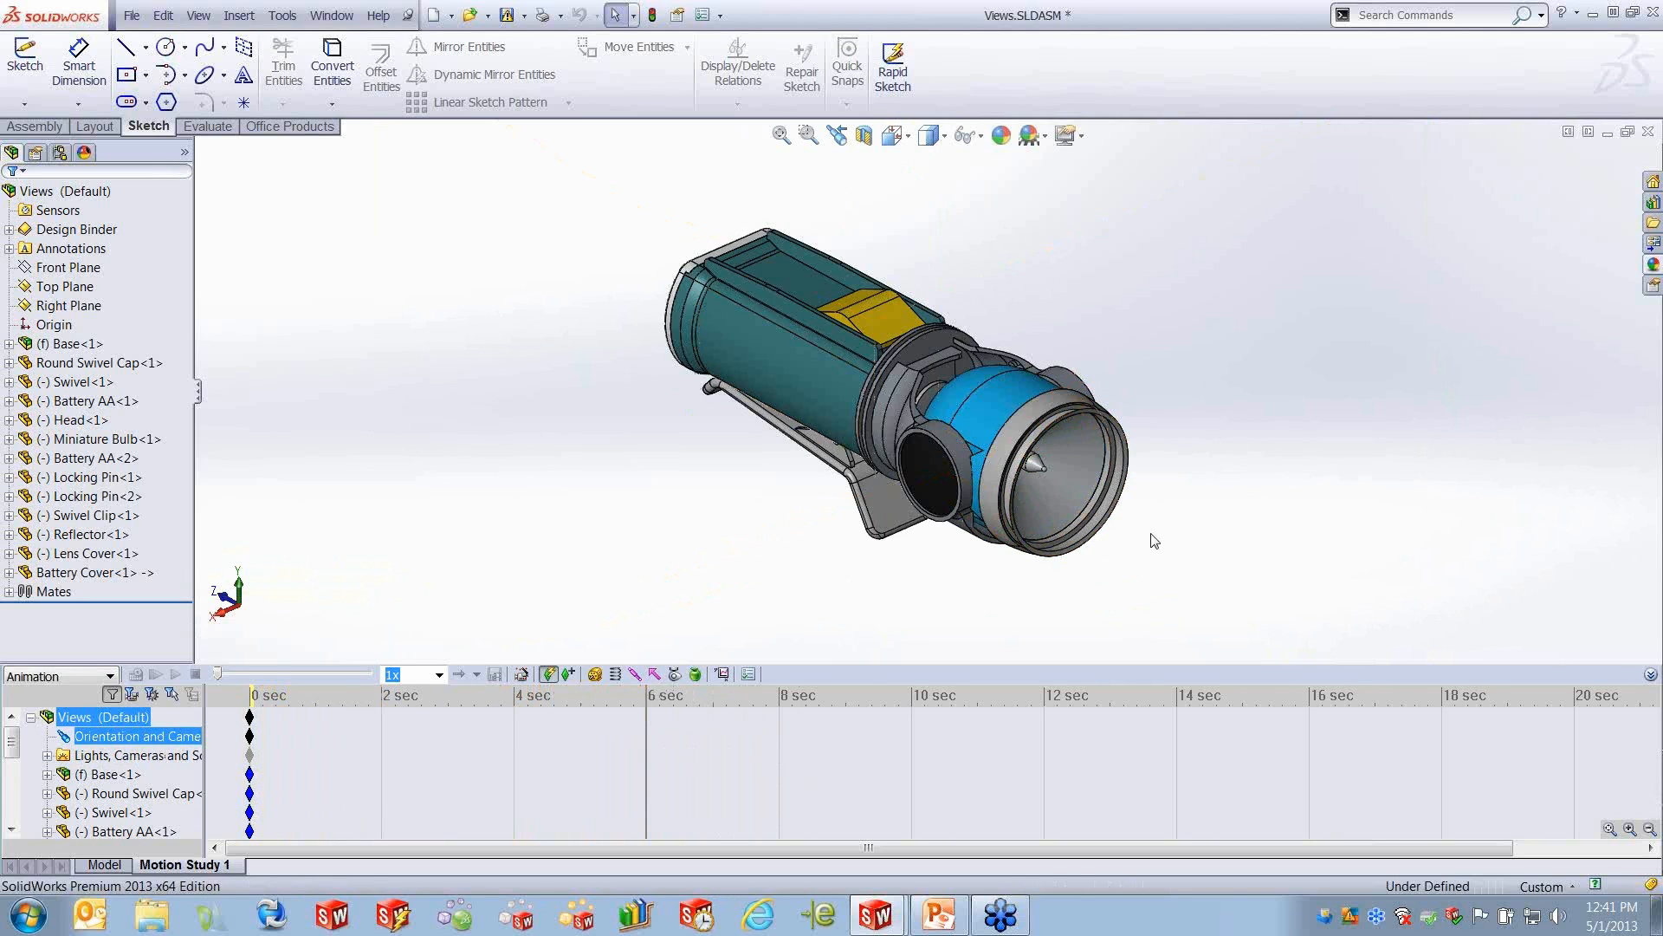
middle_drag(1023, 596, 1135, 524)
scroll(820, 539, down, 4)
scroll(830, 542, up, 3)
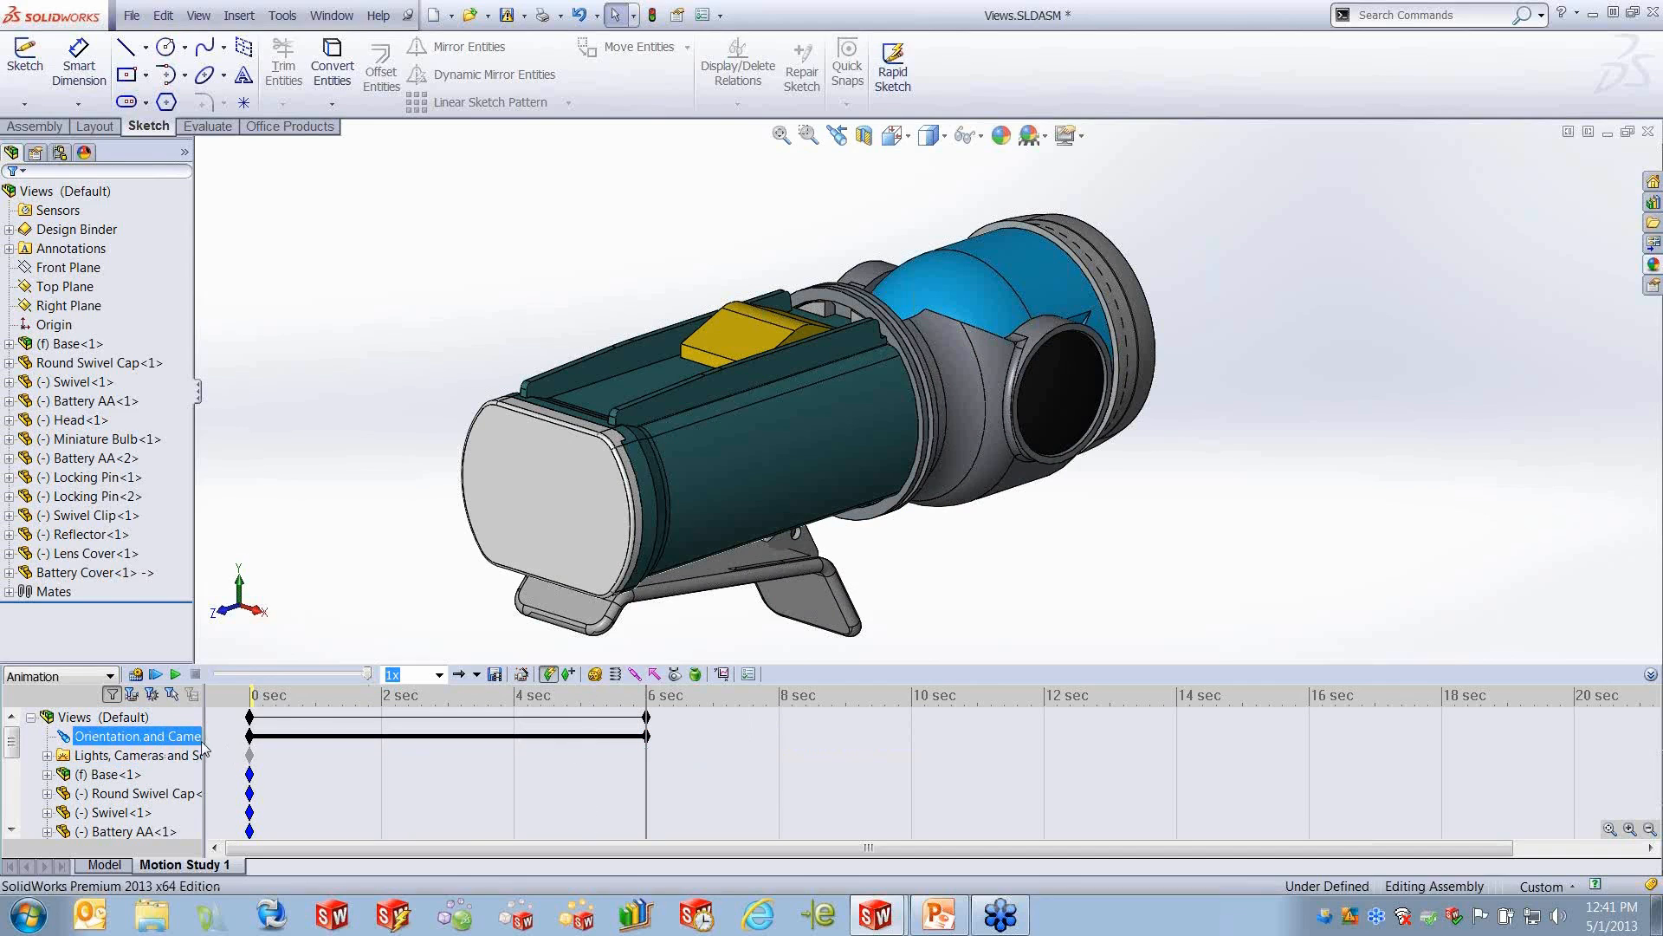
middle_drag(771, 465, 853, 416)
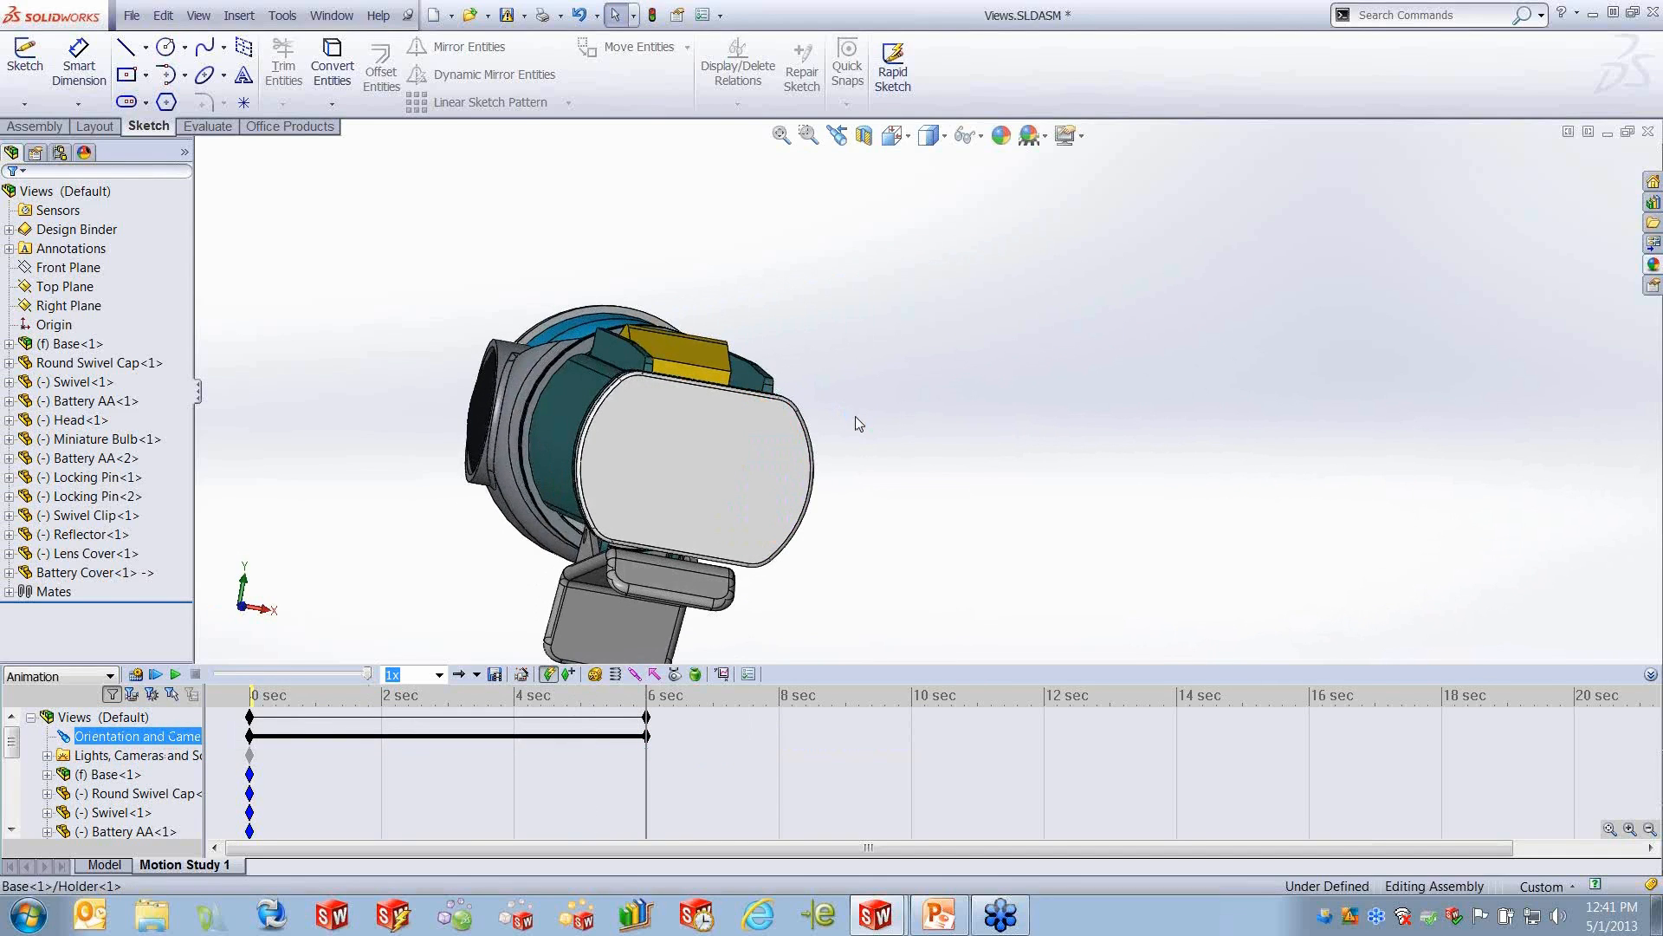
middle_drag(852, 418, 754, 459)
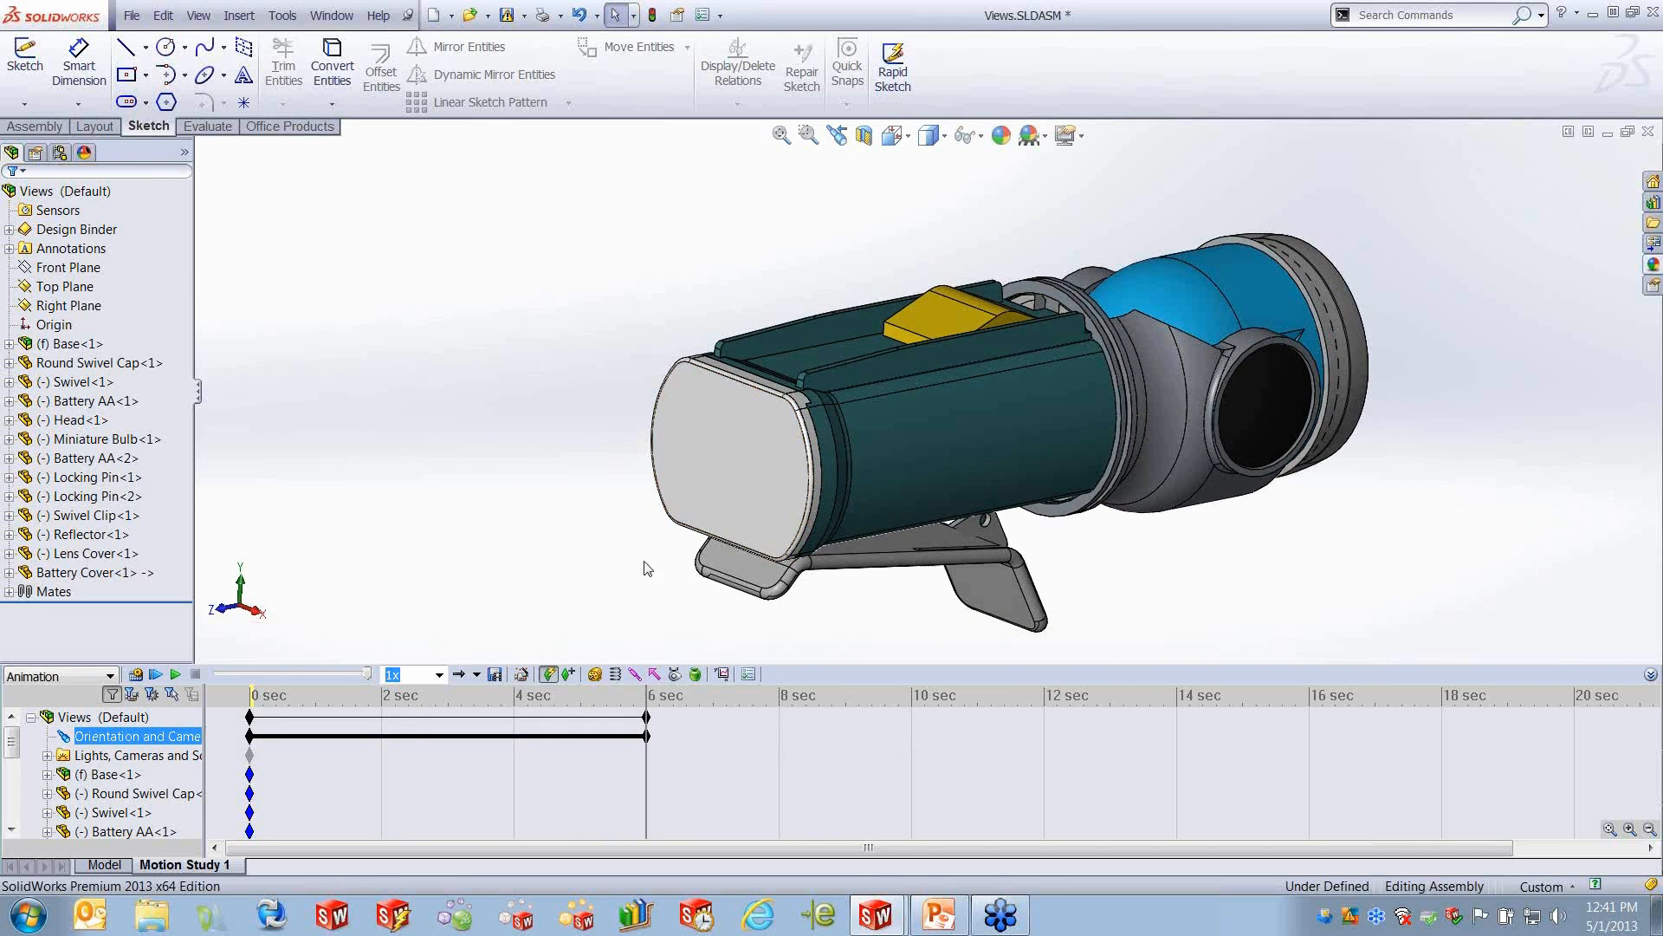
- Disable view key creation for Orientation and Camera Views and play the 6-second view animation from the start
right_click(143, 735)
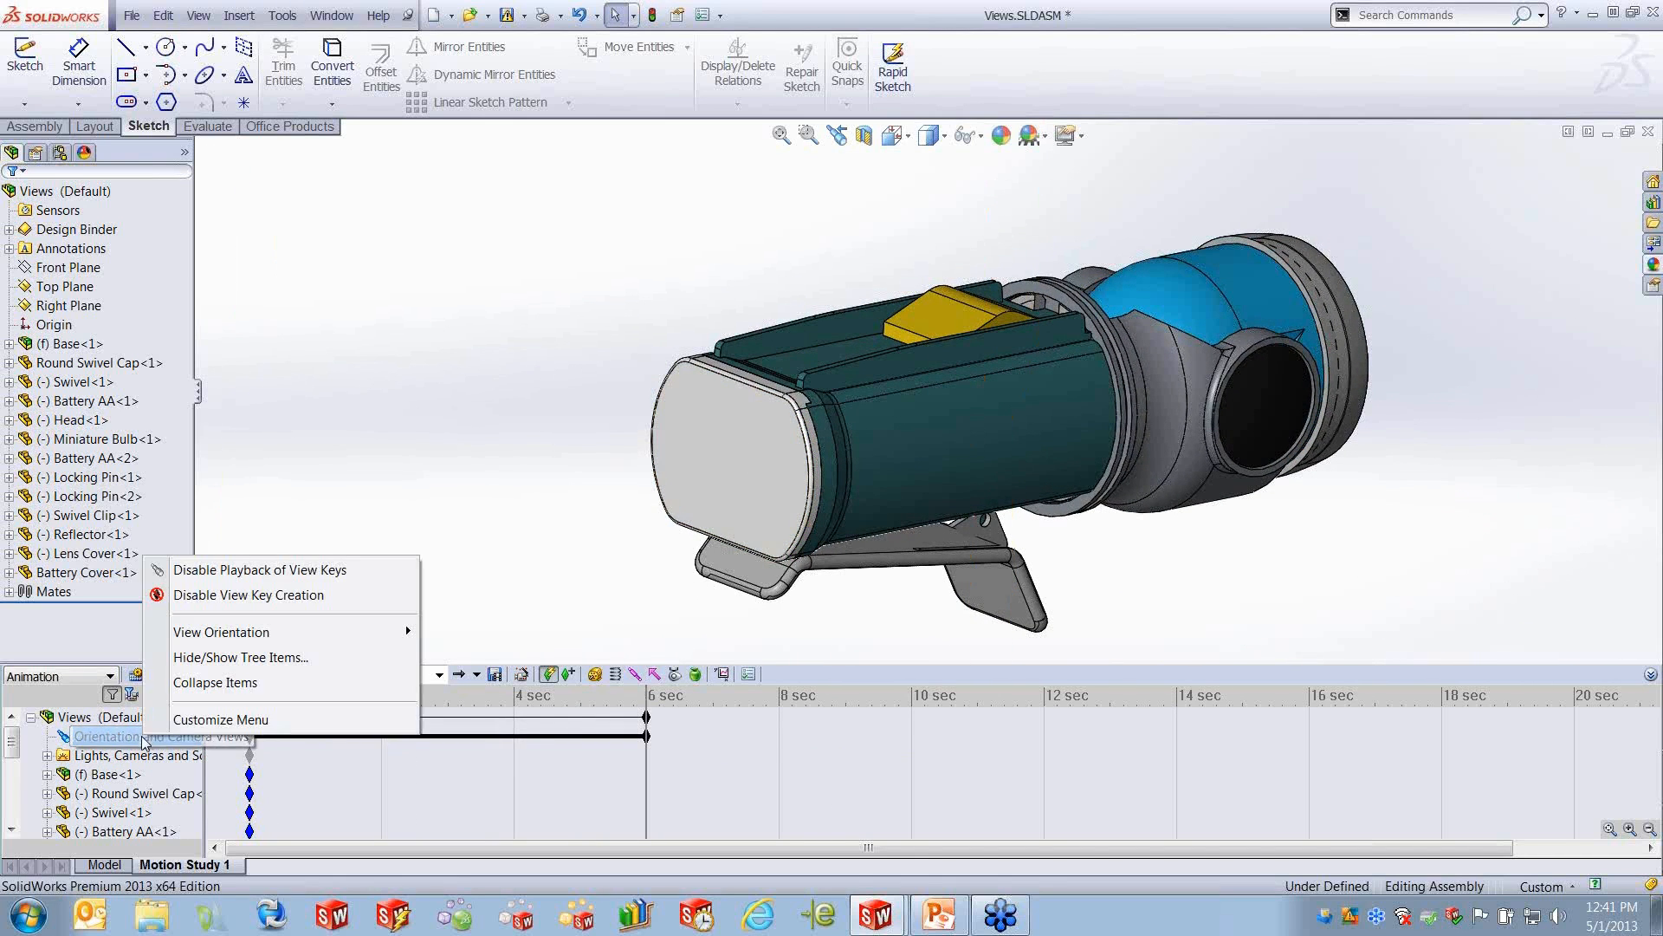
click(217, 596)
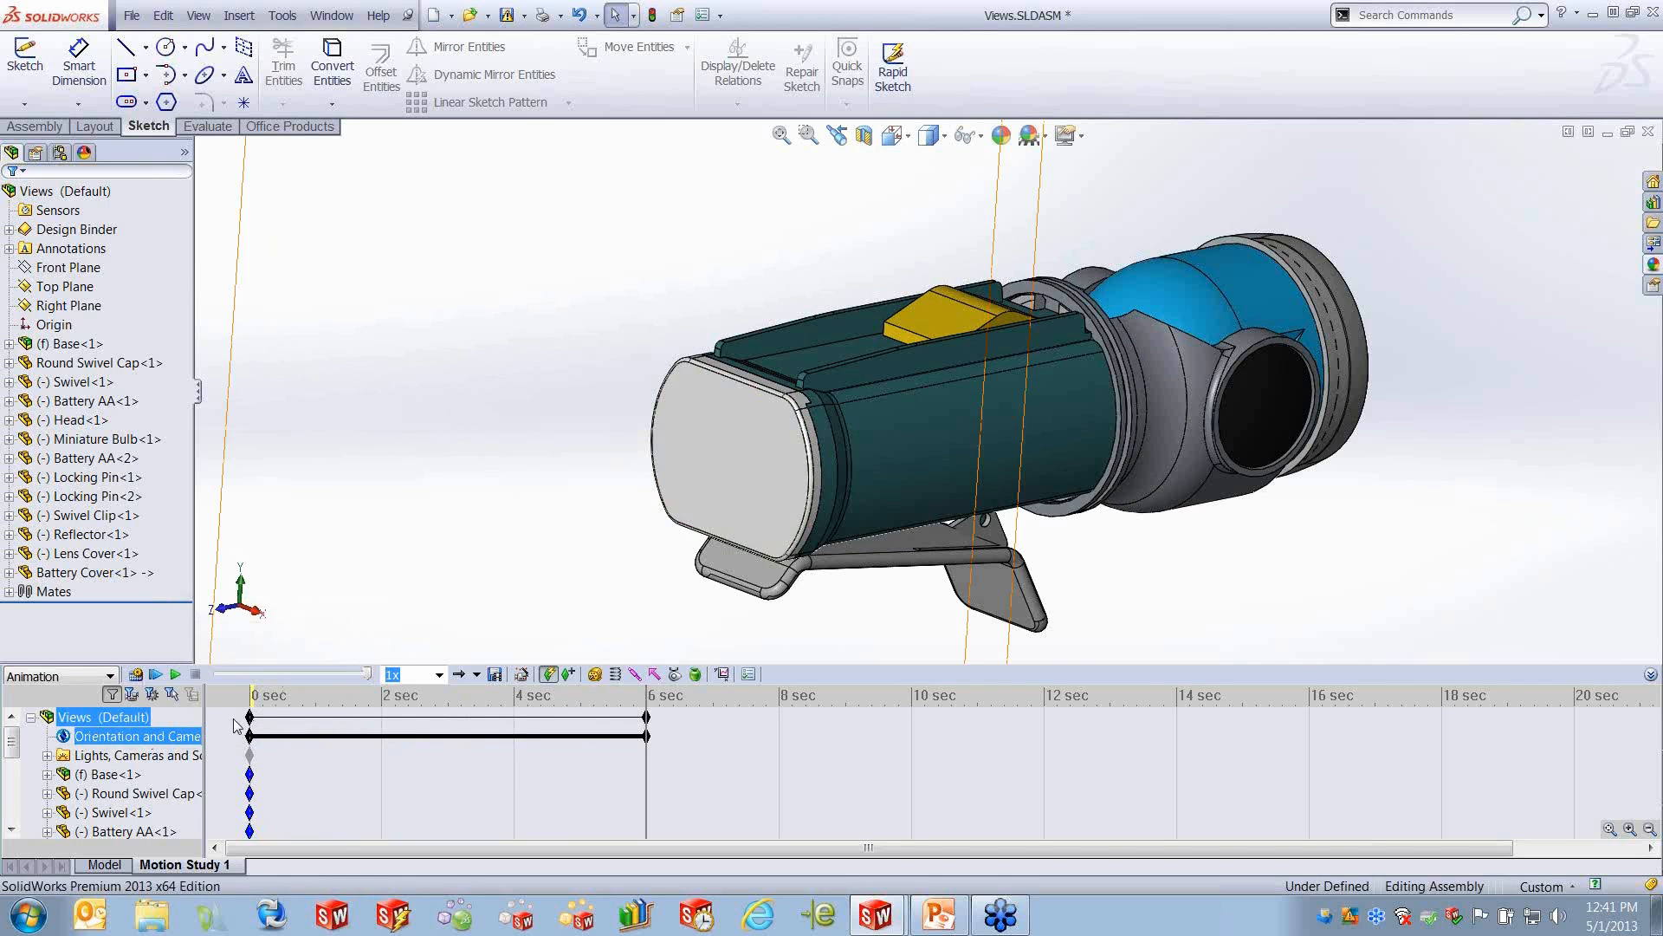
click(155, 675)
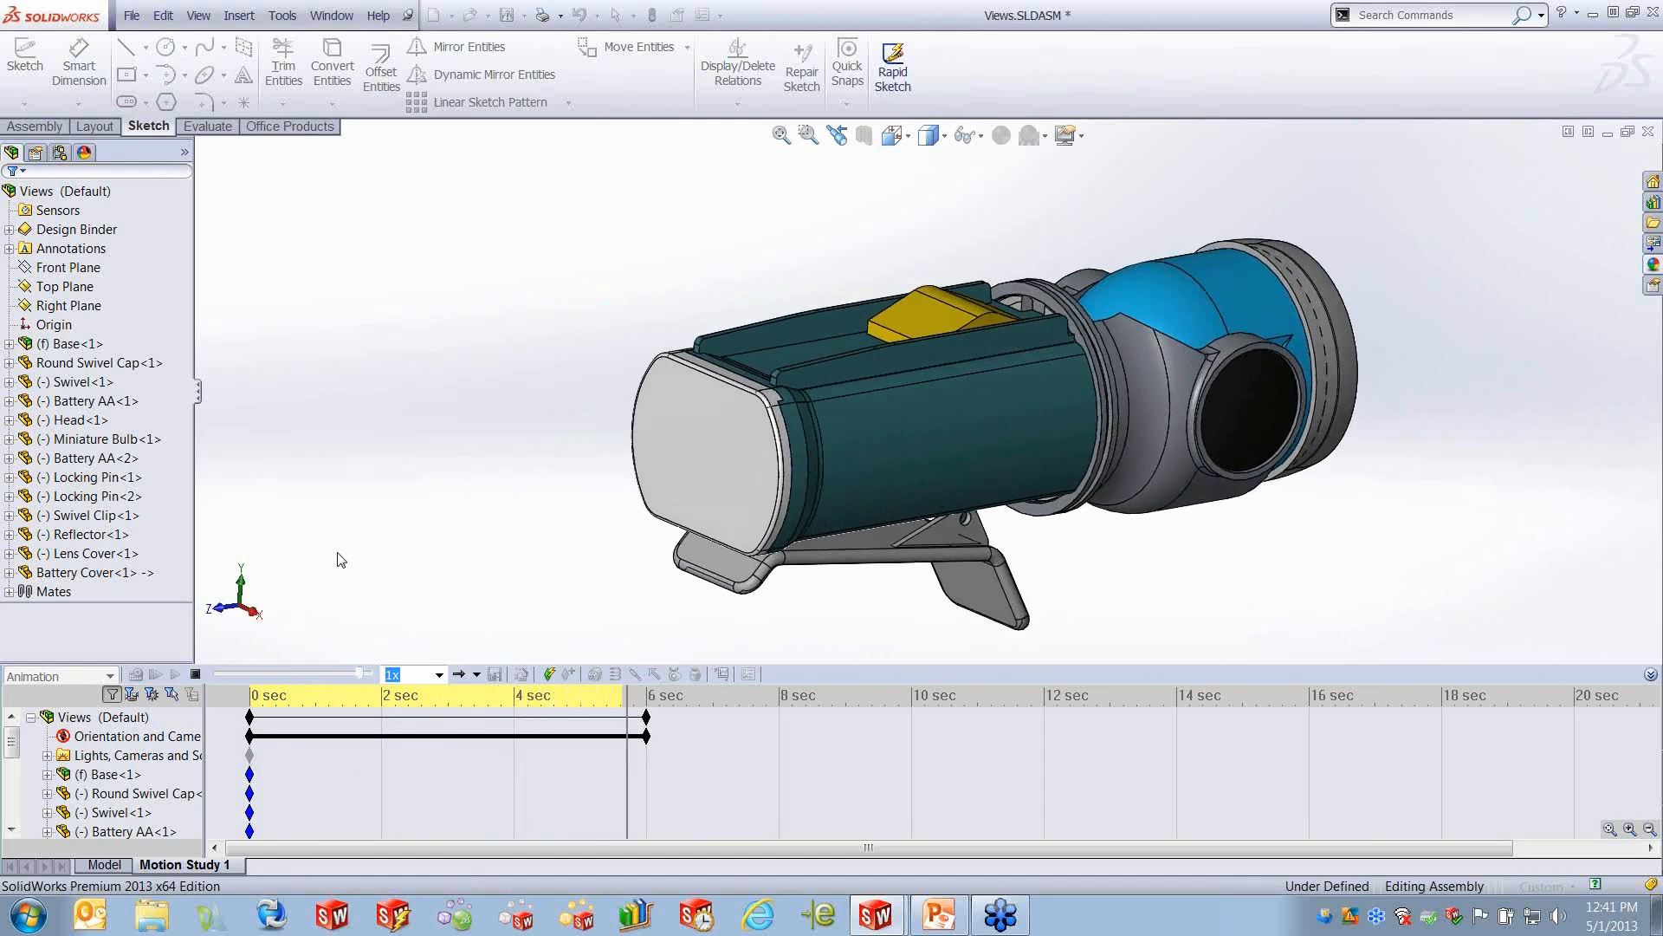
- With the time bar at about 3.8 seconds, copy the view key at 6 seconds and paste it at 10 seconds
right_click(149, 738)
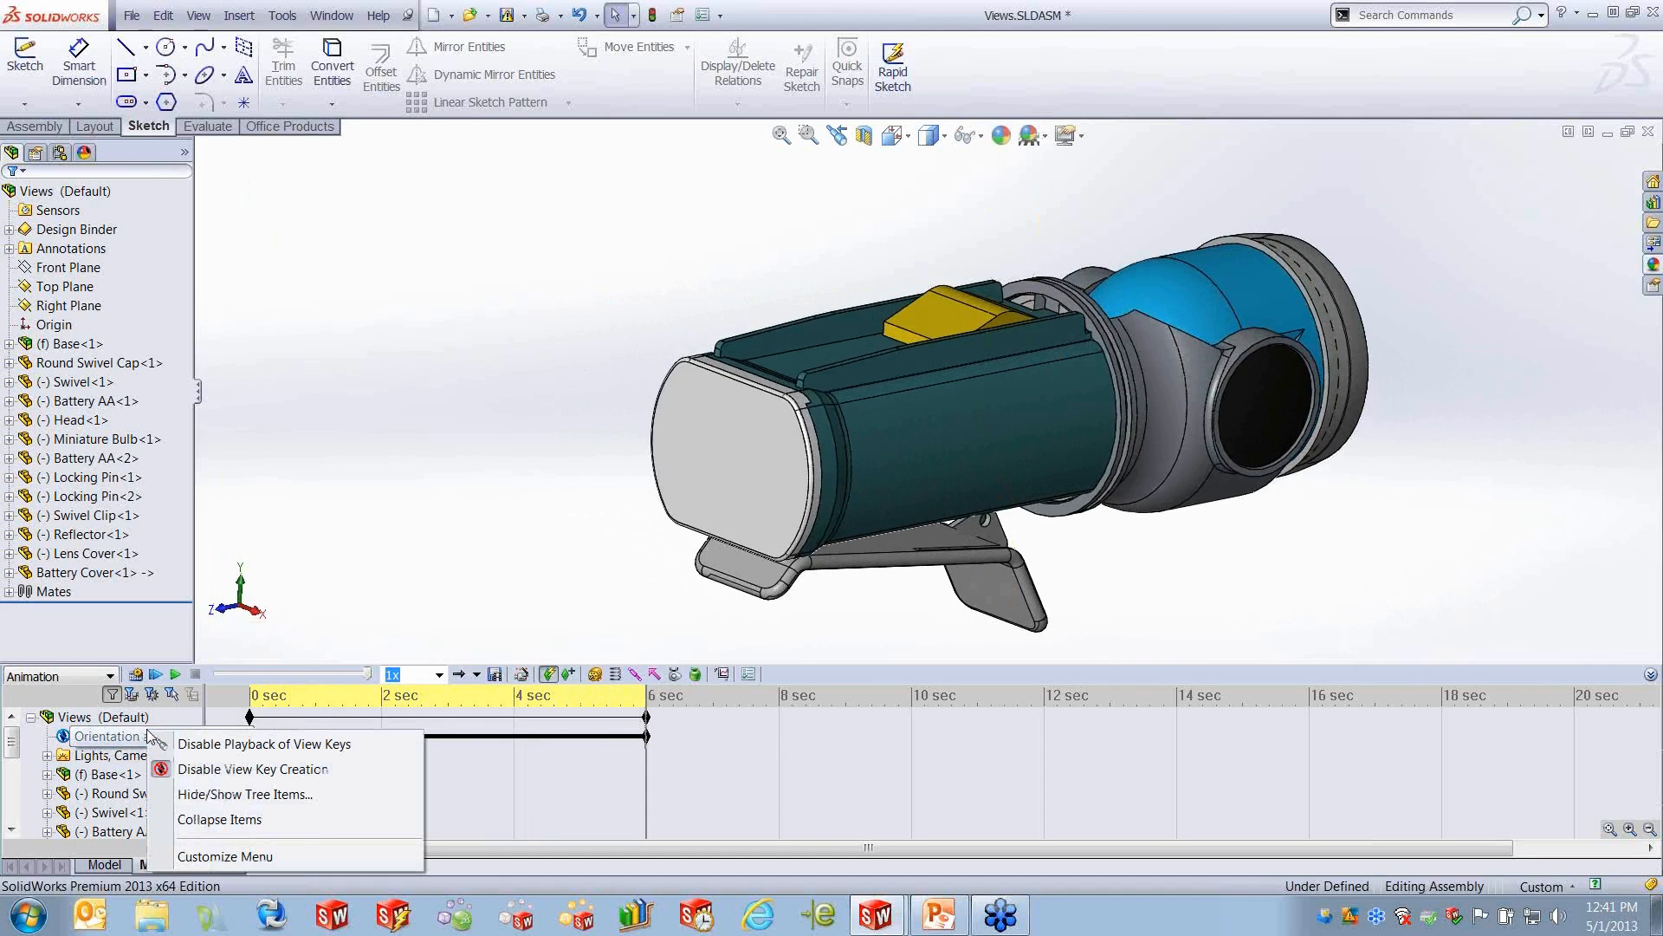
click(260, 770)
click(503, 773)
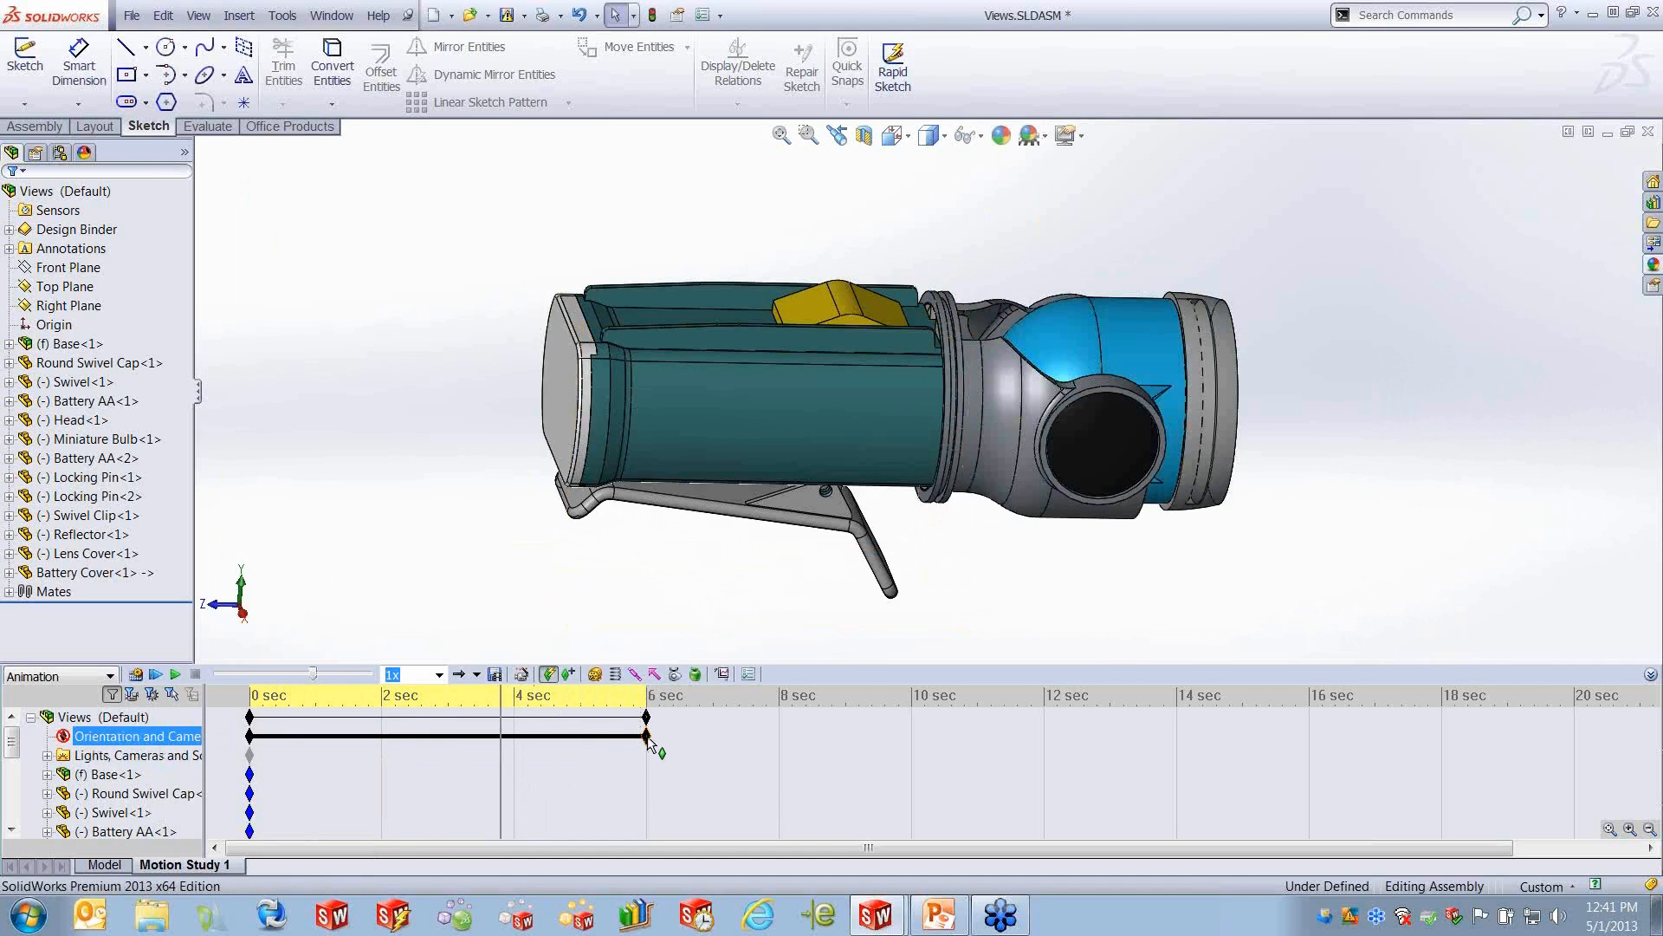
right_click(647, 736)
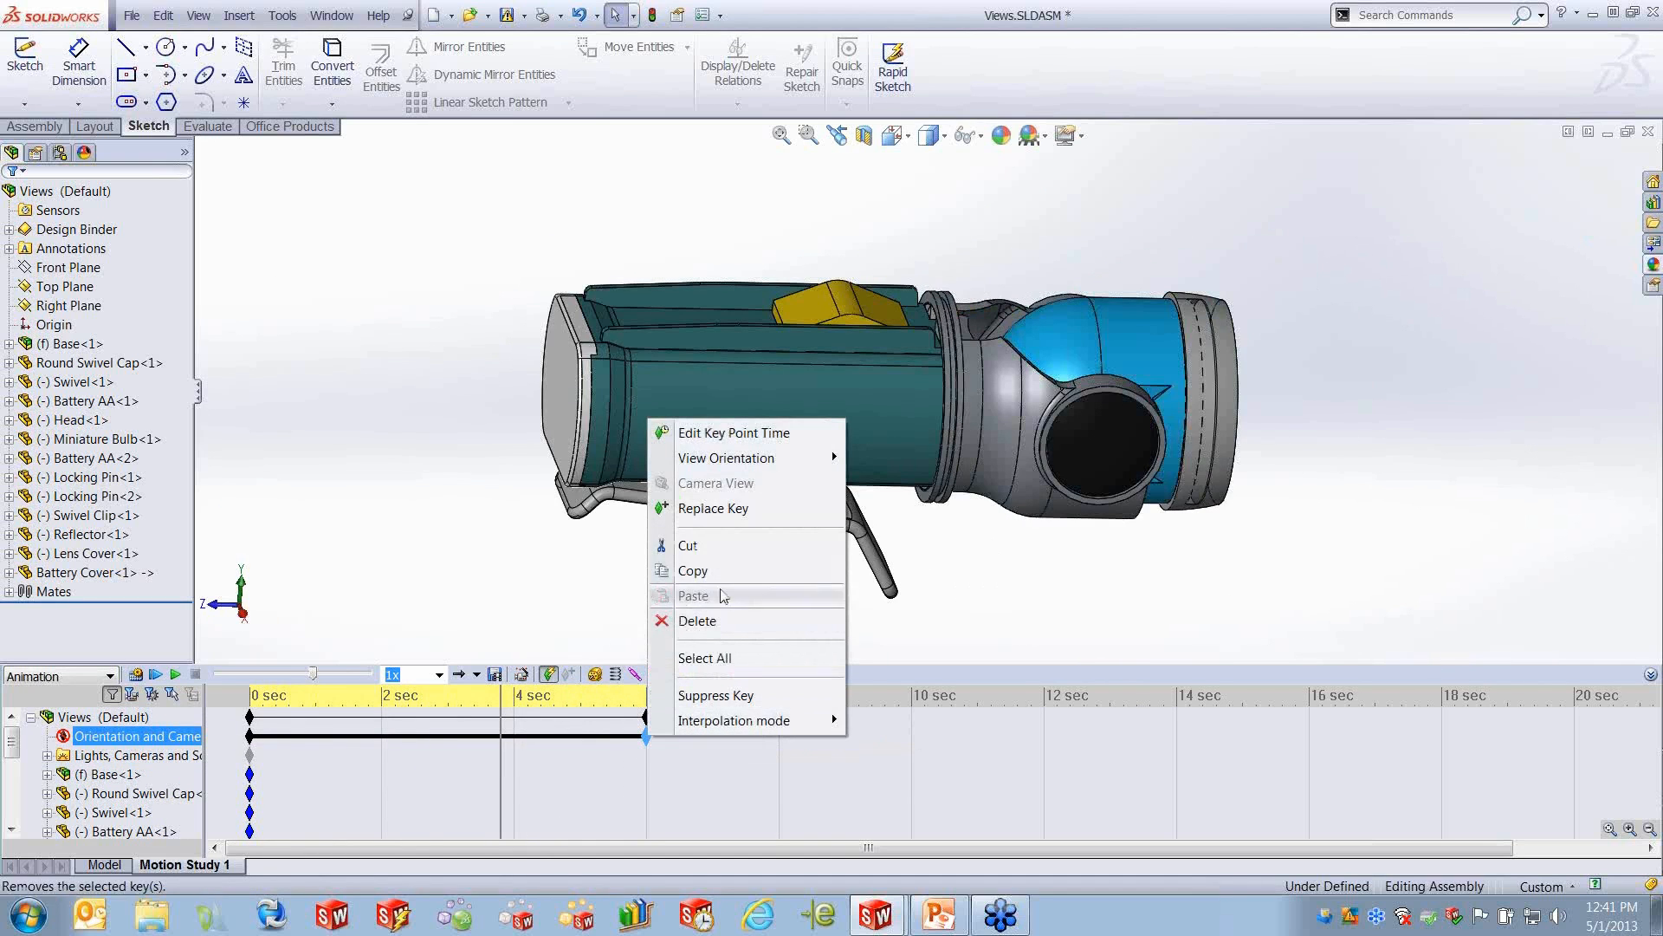
click(736, 578)
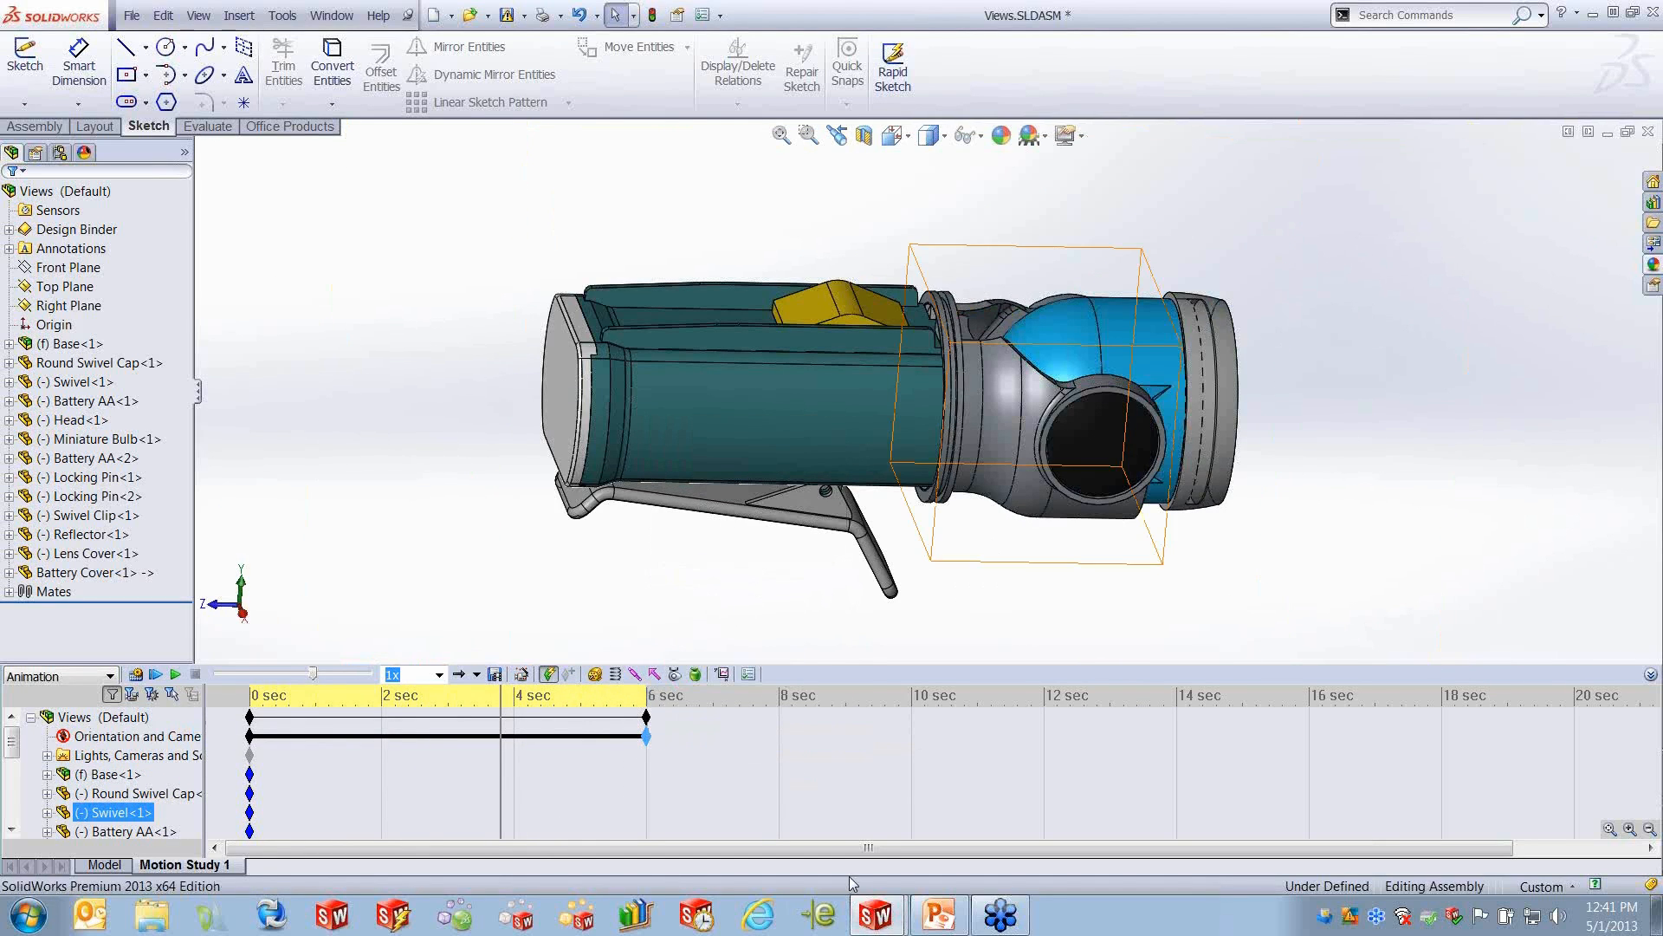
right_click(913, 737)
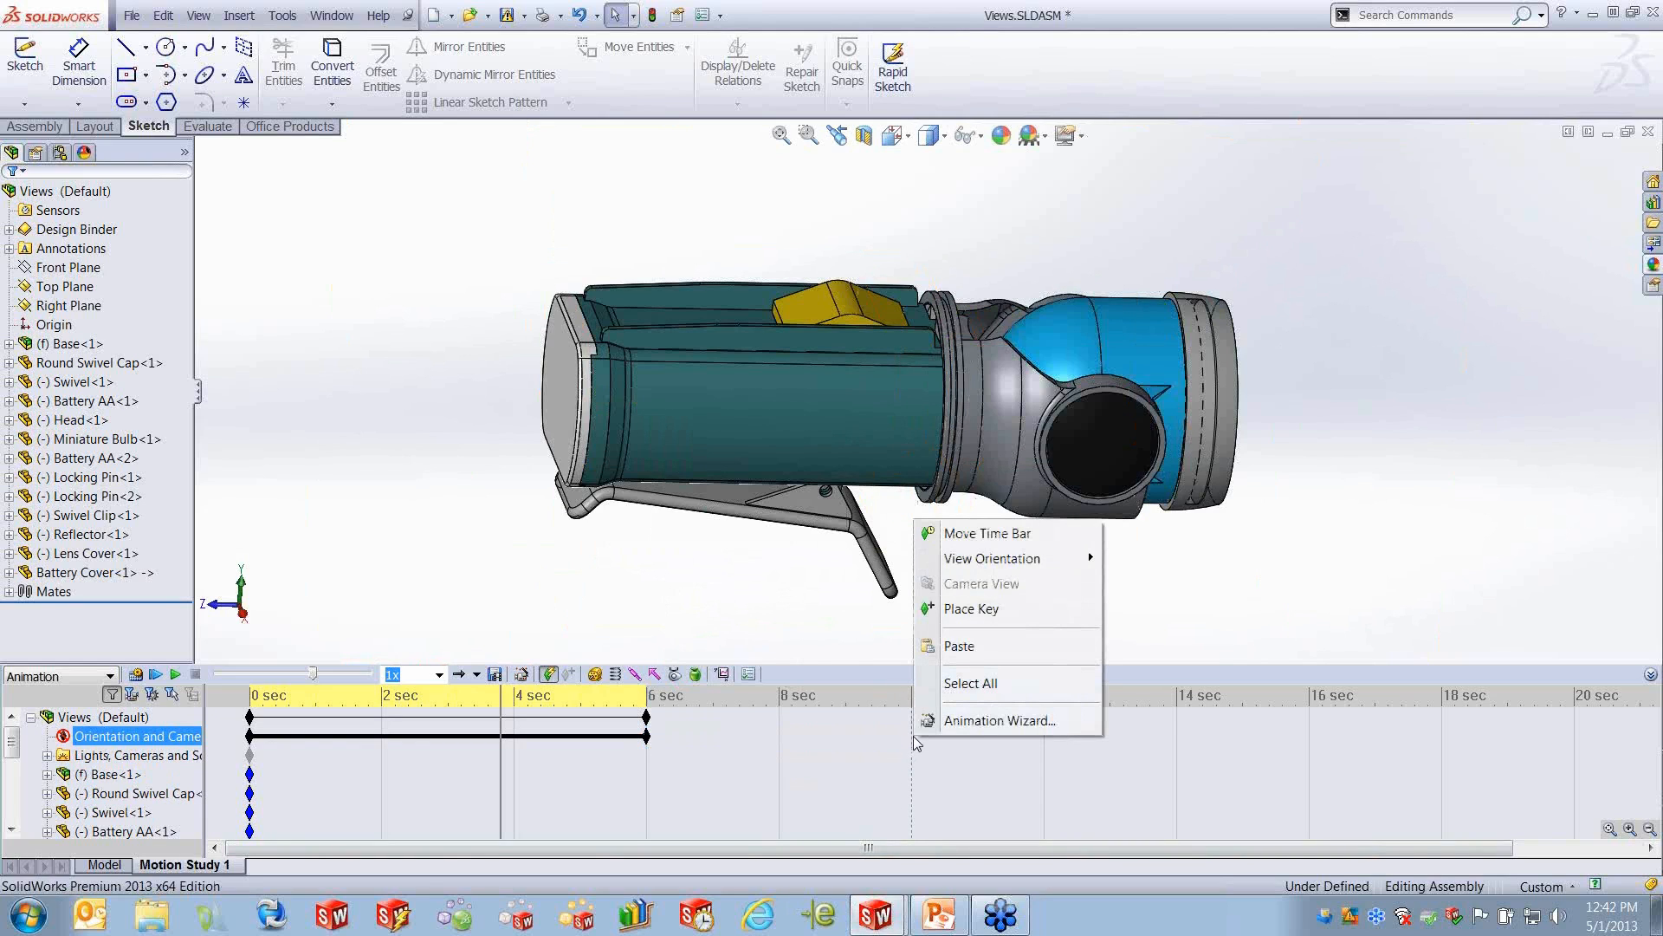
click(984, 646)
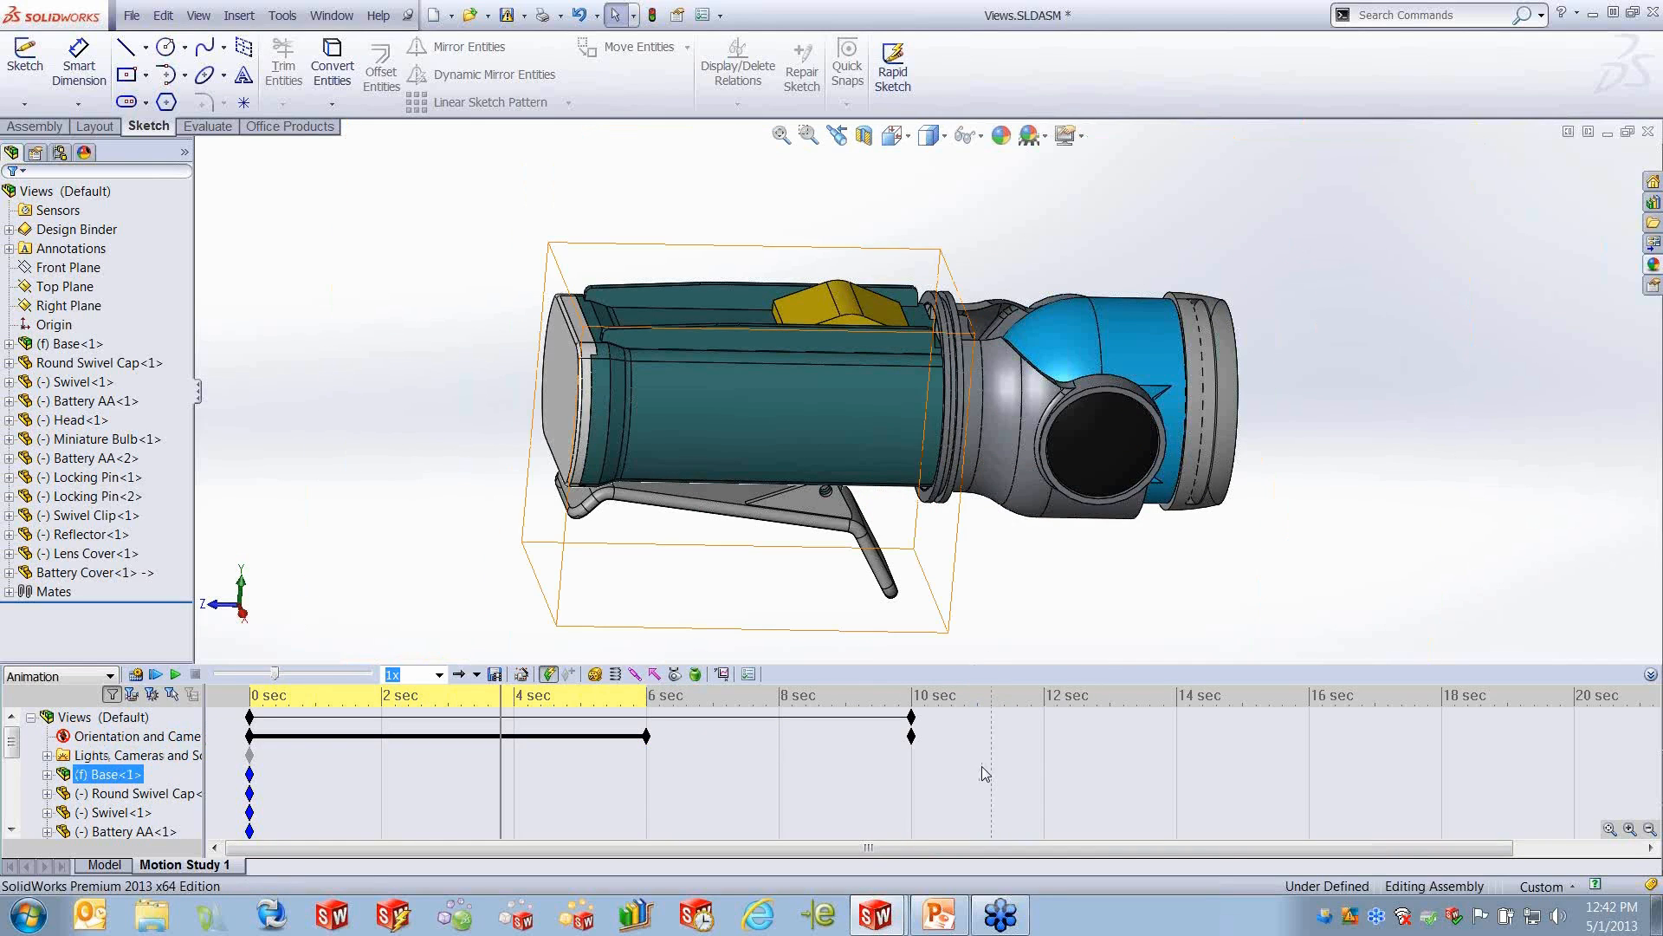
- Move the time bar to 10 seconds, set the pasted view key's orientation to Top, and play the animation from the start
click(912, 738)
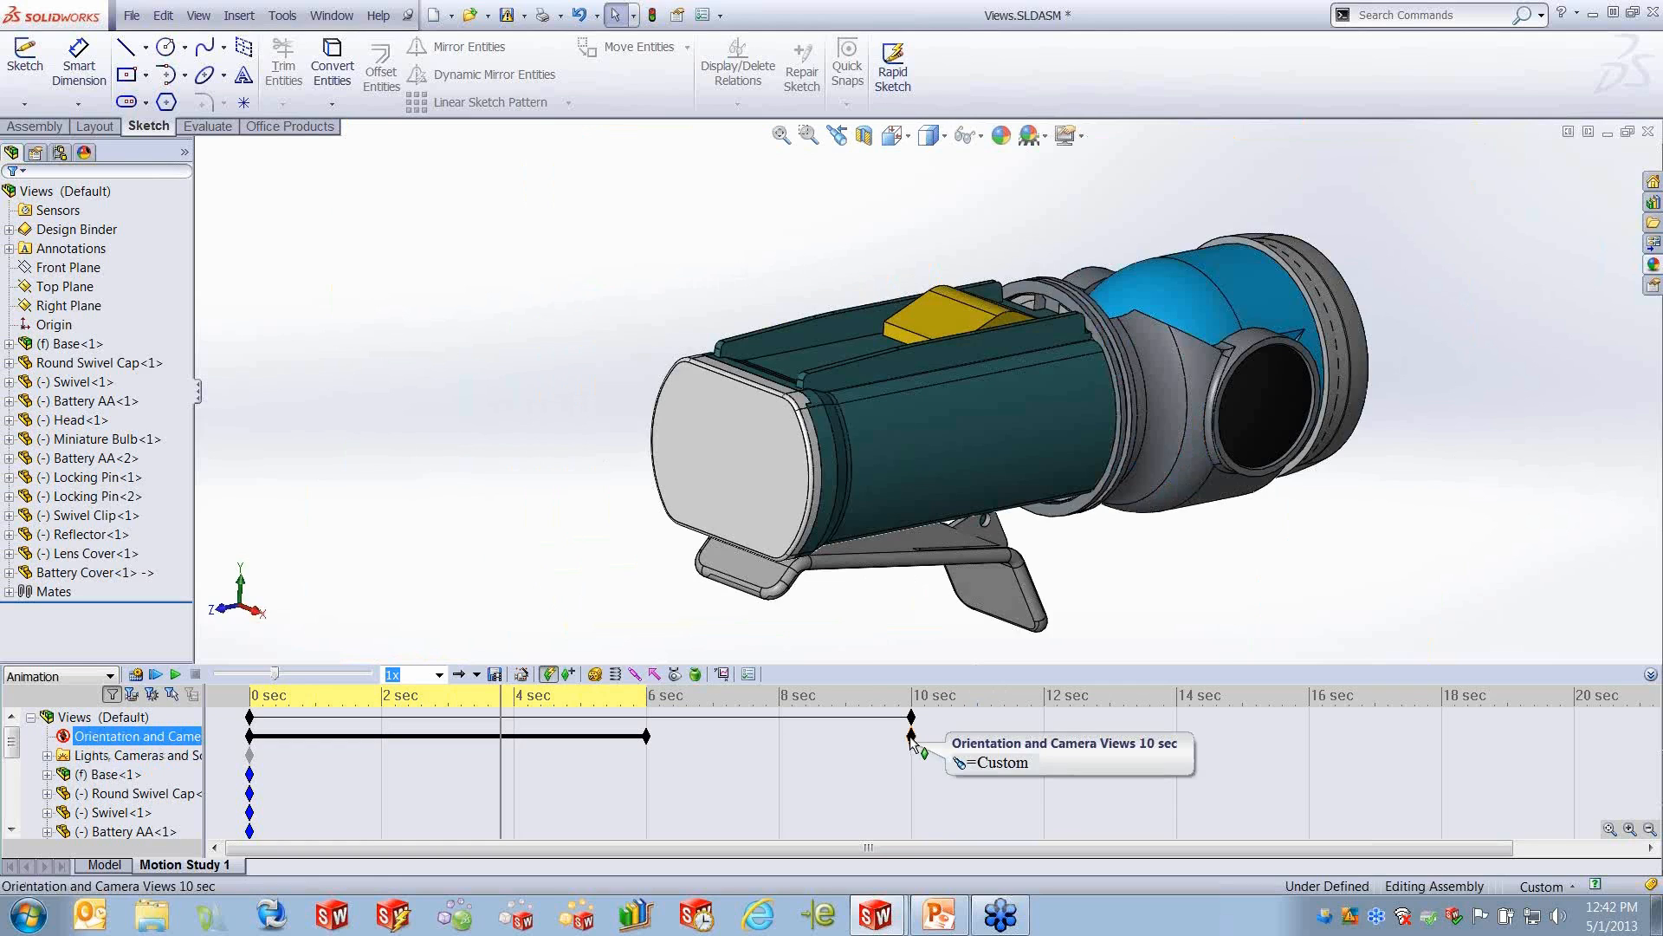
click(431, 775)
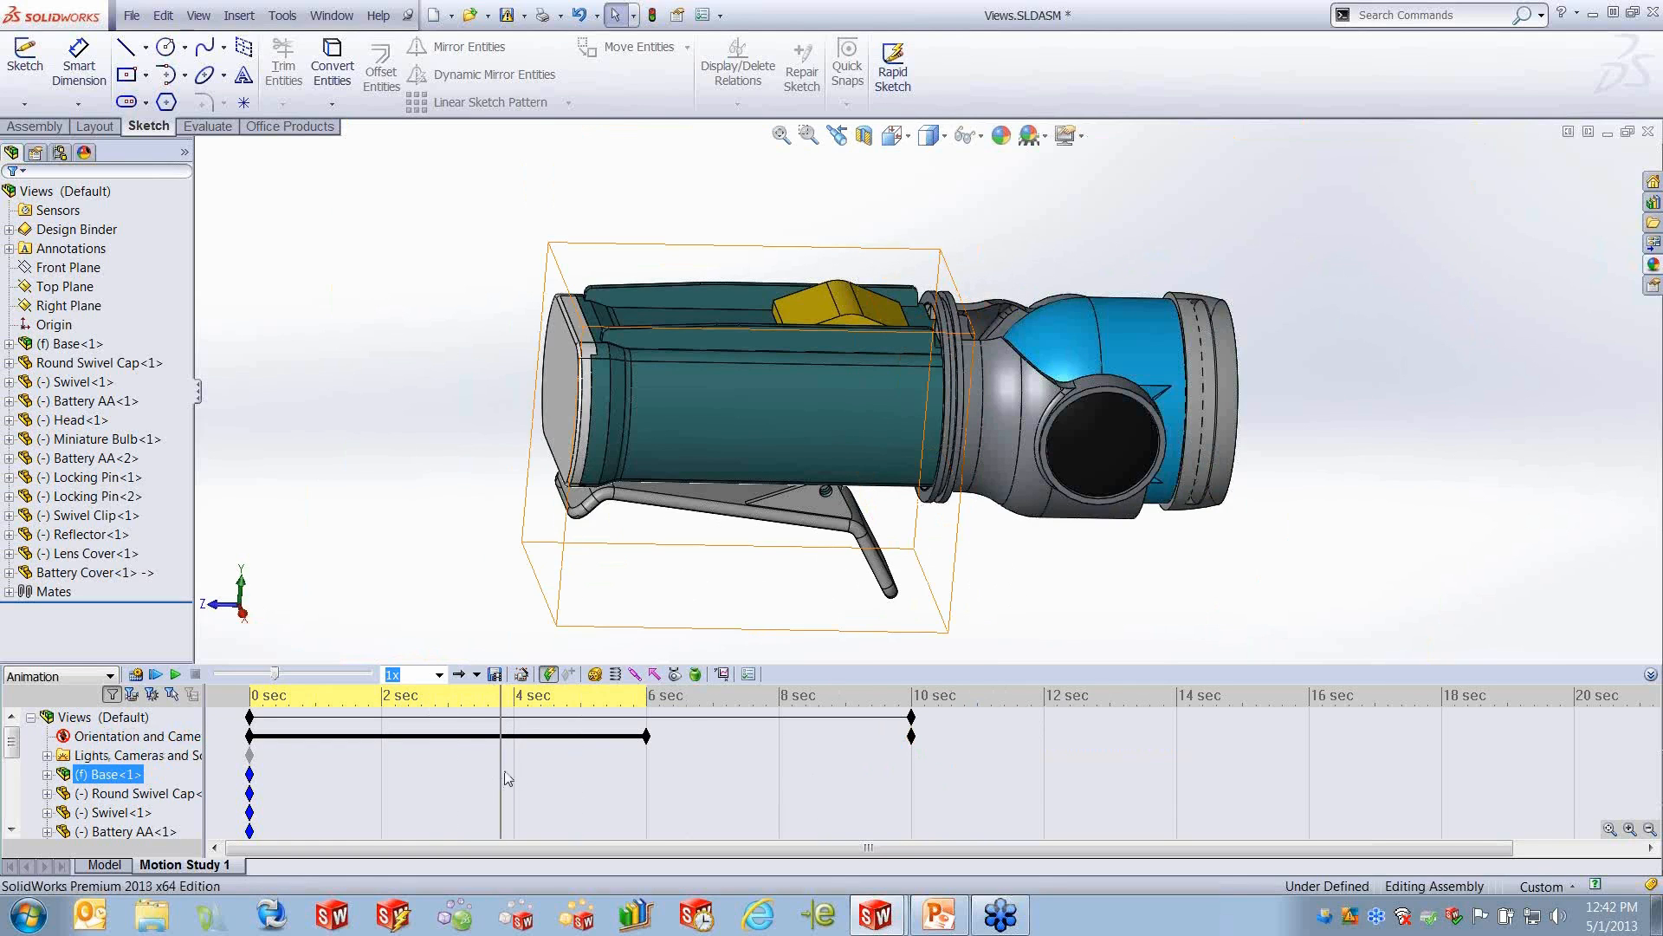
drag(500, 772, 927, 772)
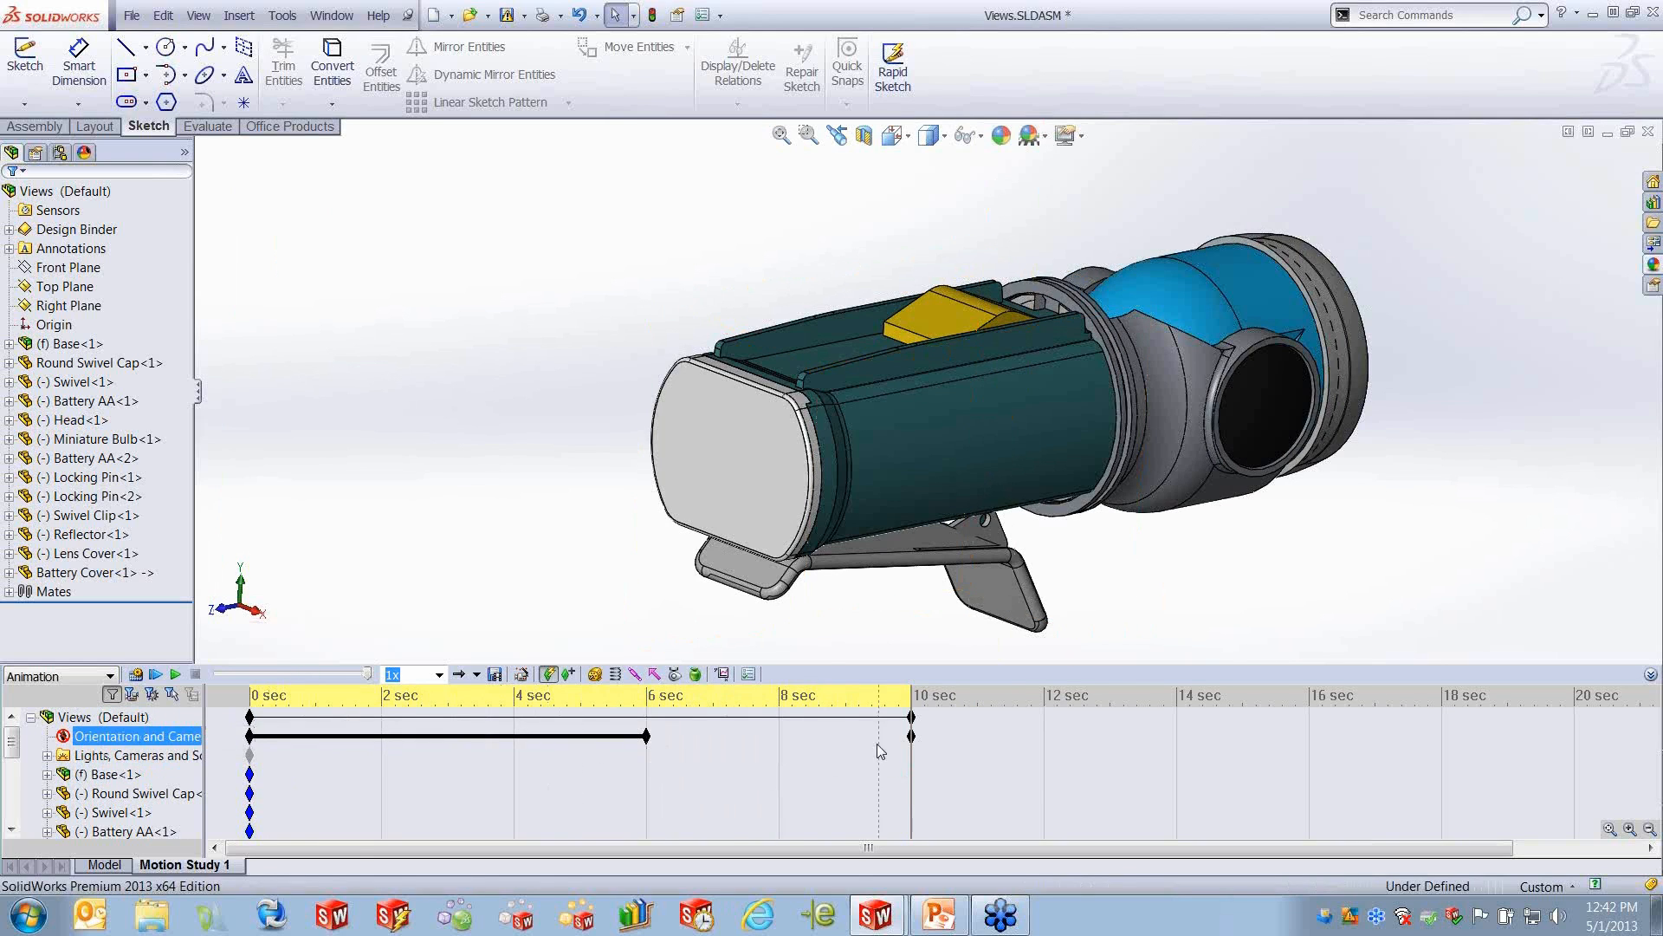
click(914, 737)
right_click(912, 738)
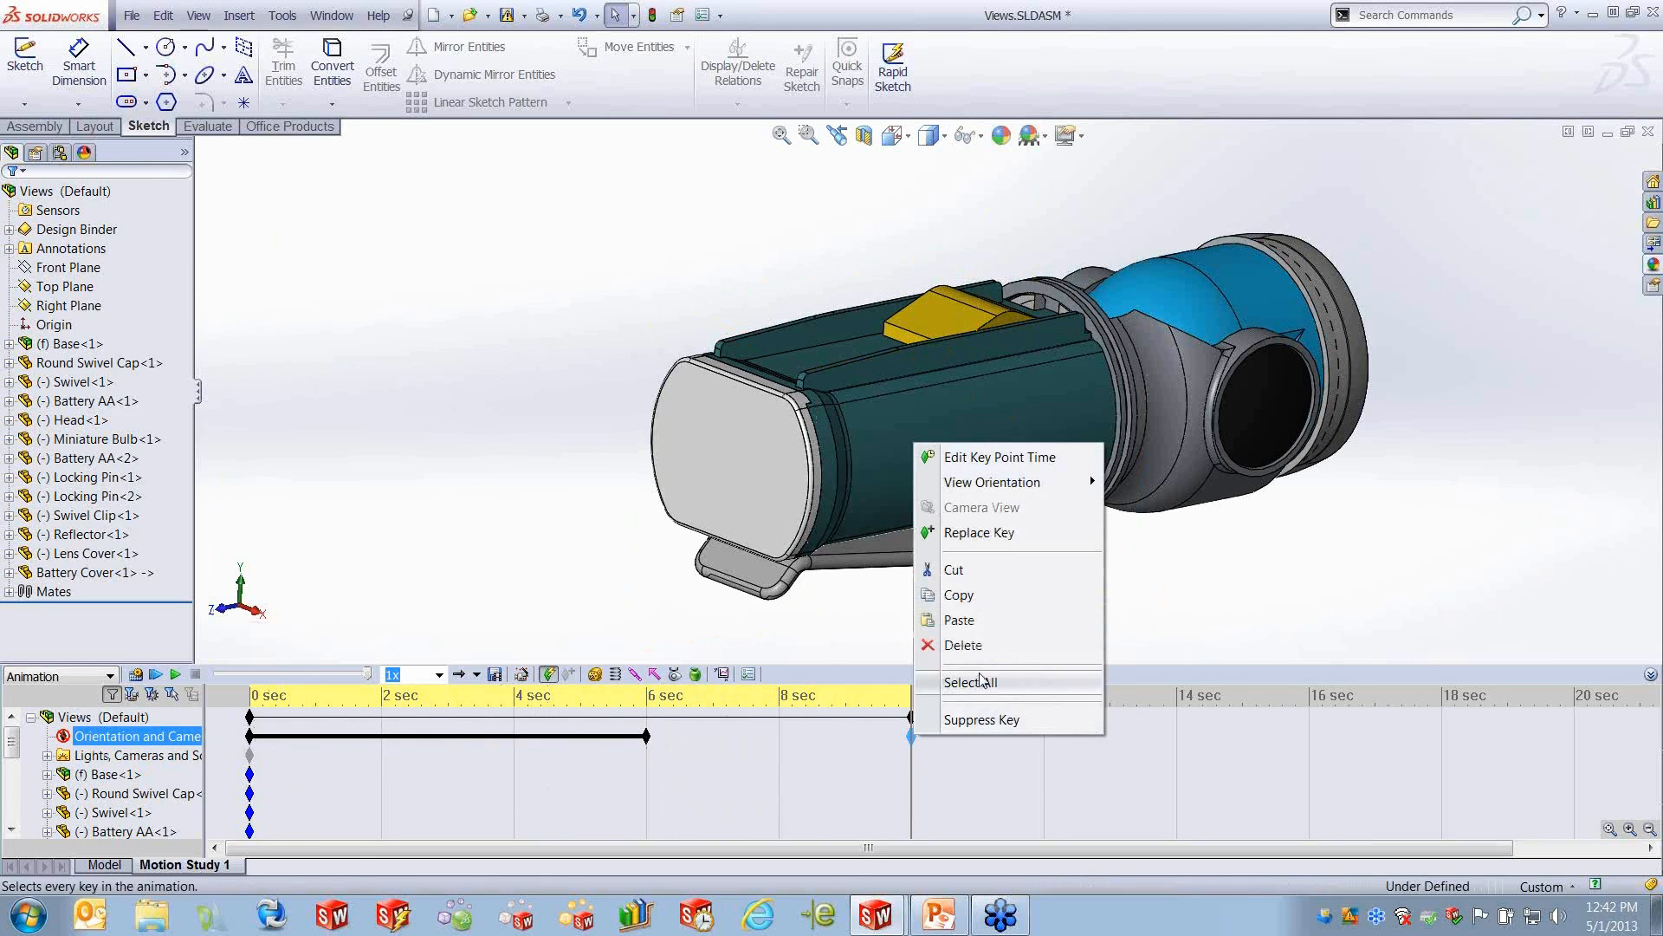
mouse_move(1037, 492)
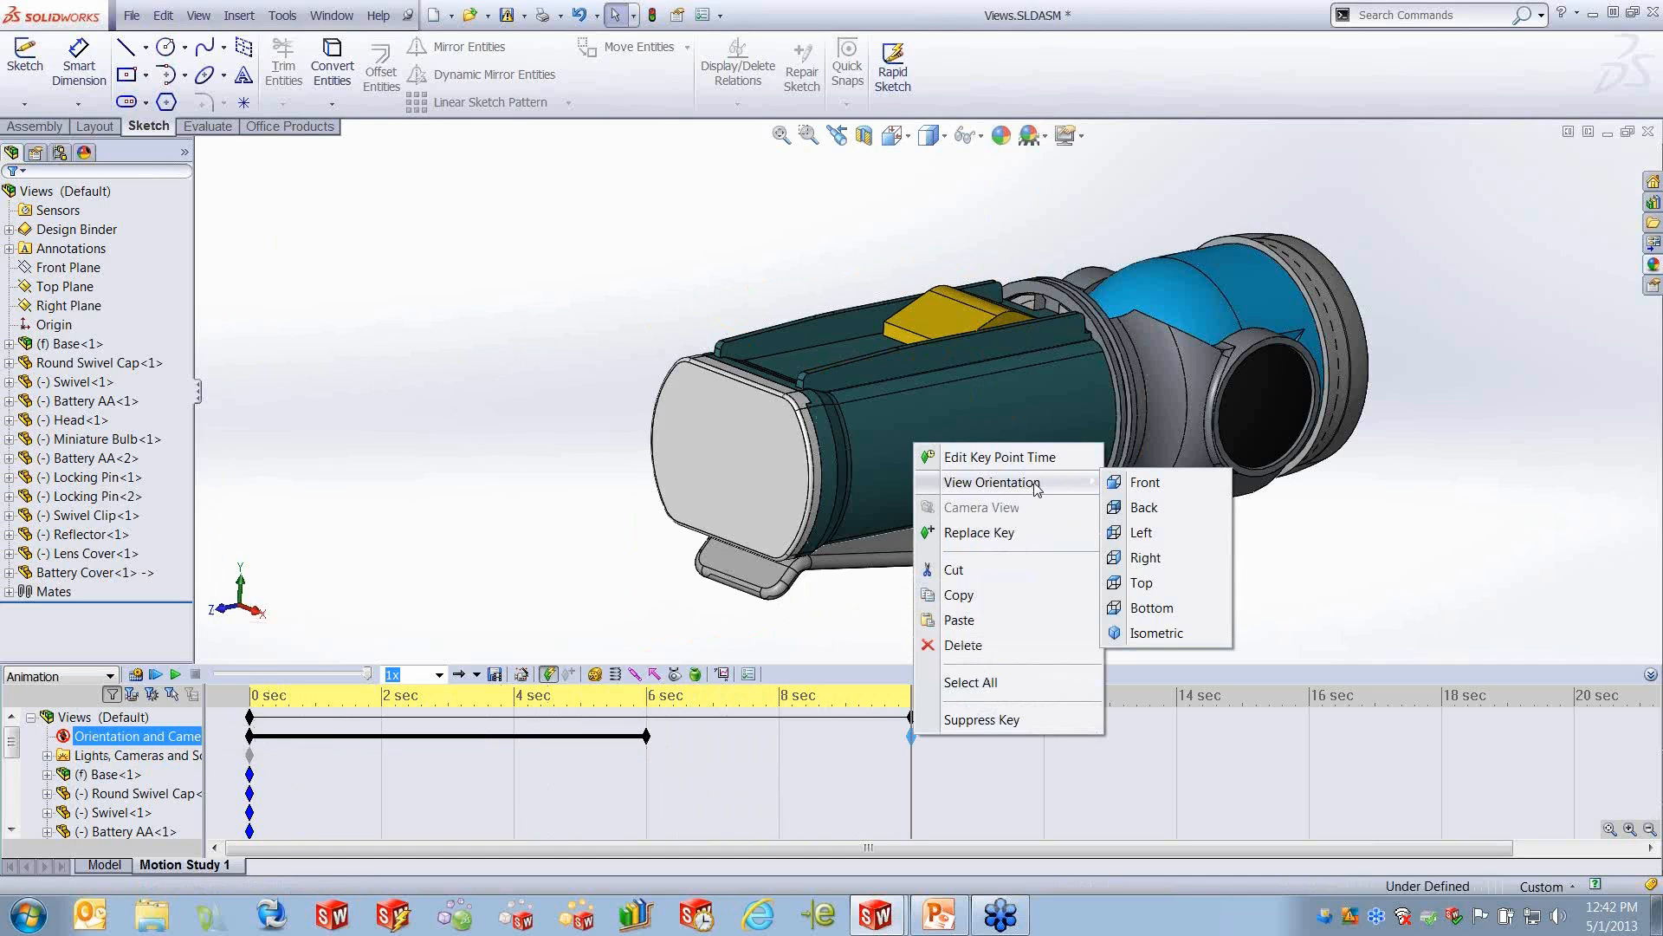
click(1135, 584)
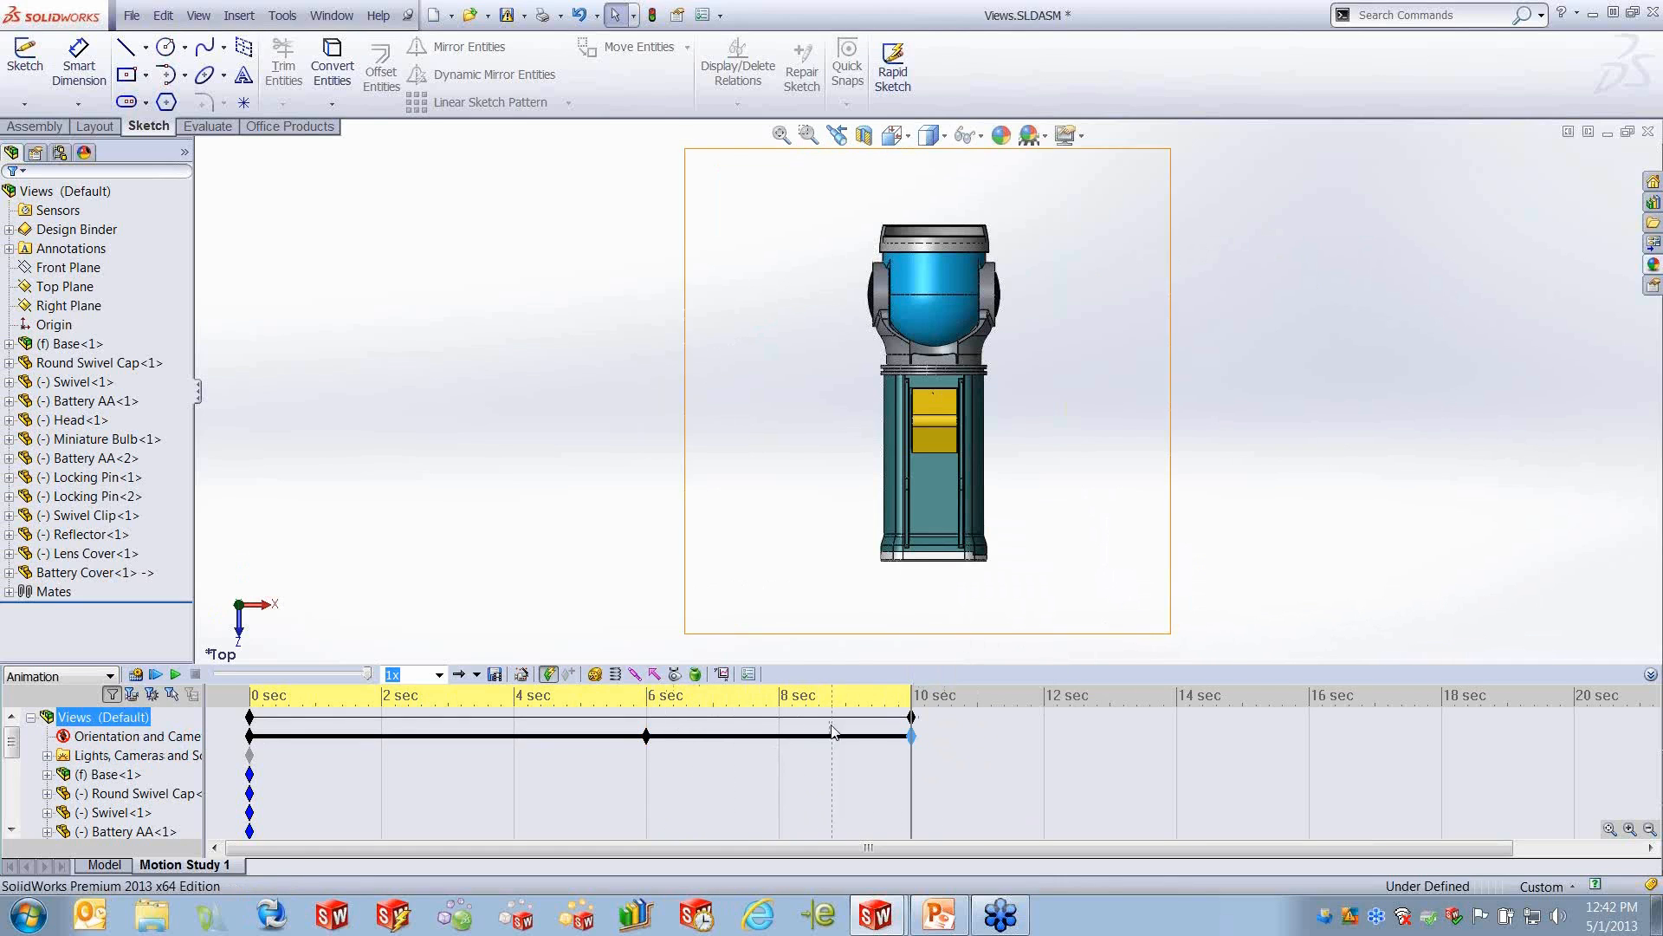
click(156, 675)
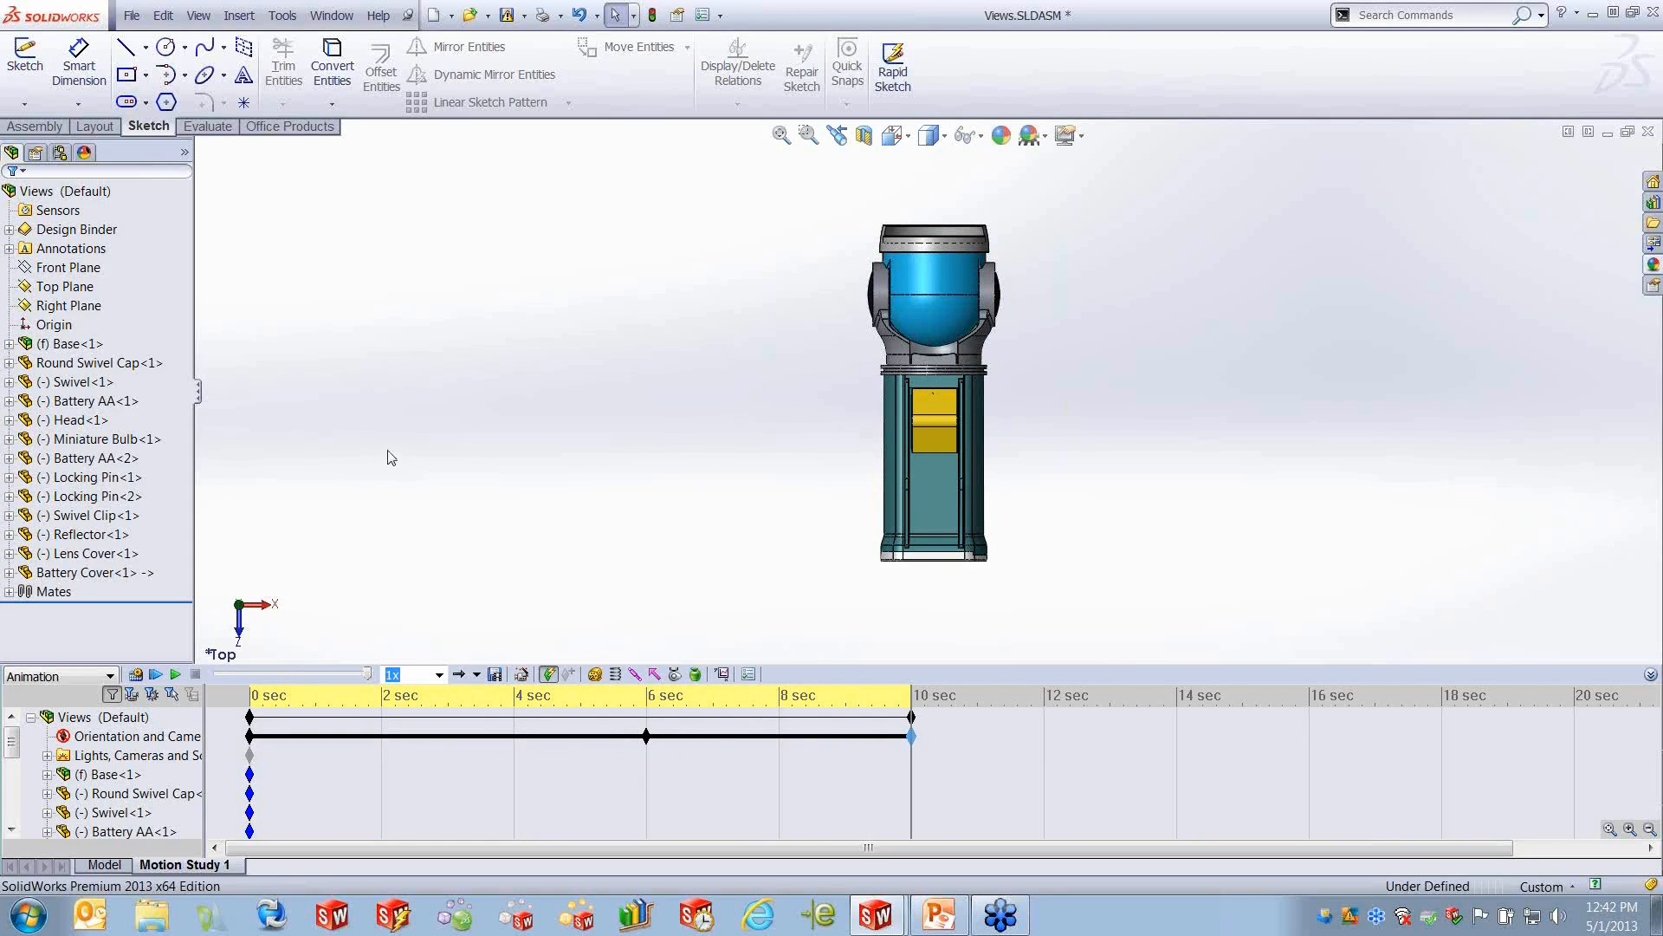
- Disable playback of view keys for Orientation and Camera Views
click(409, 736)
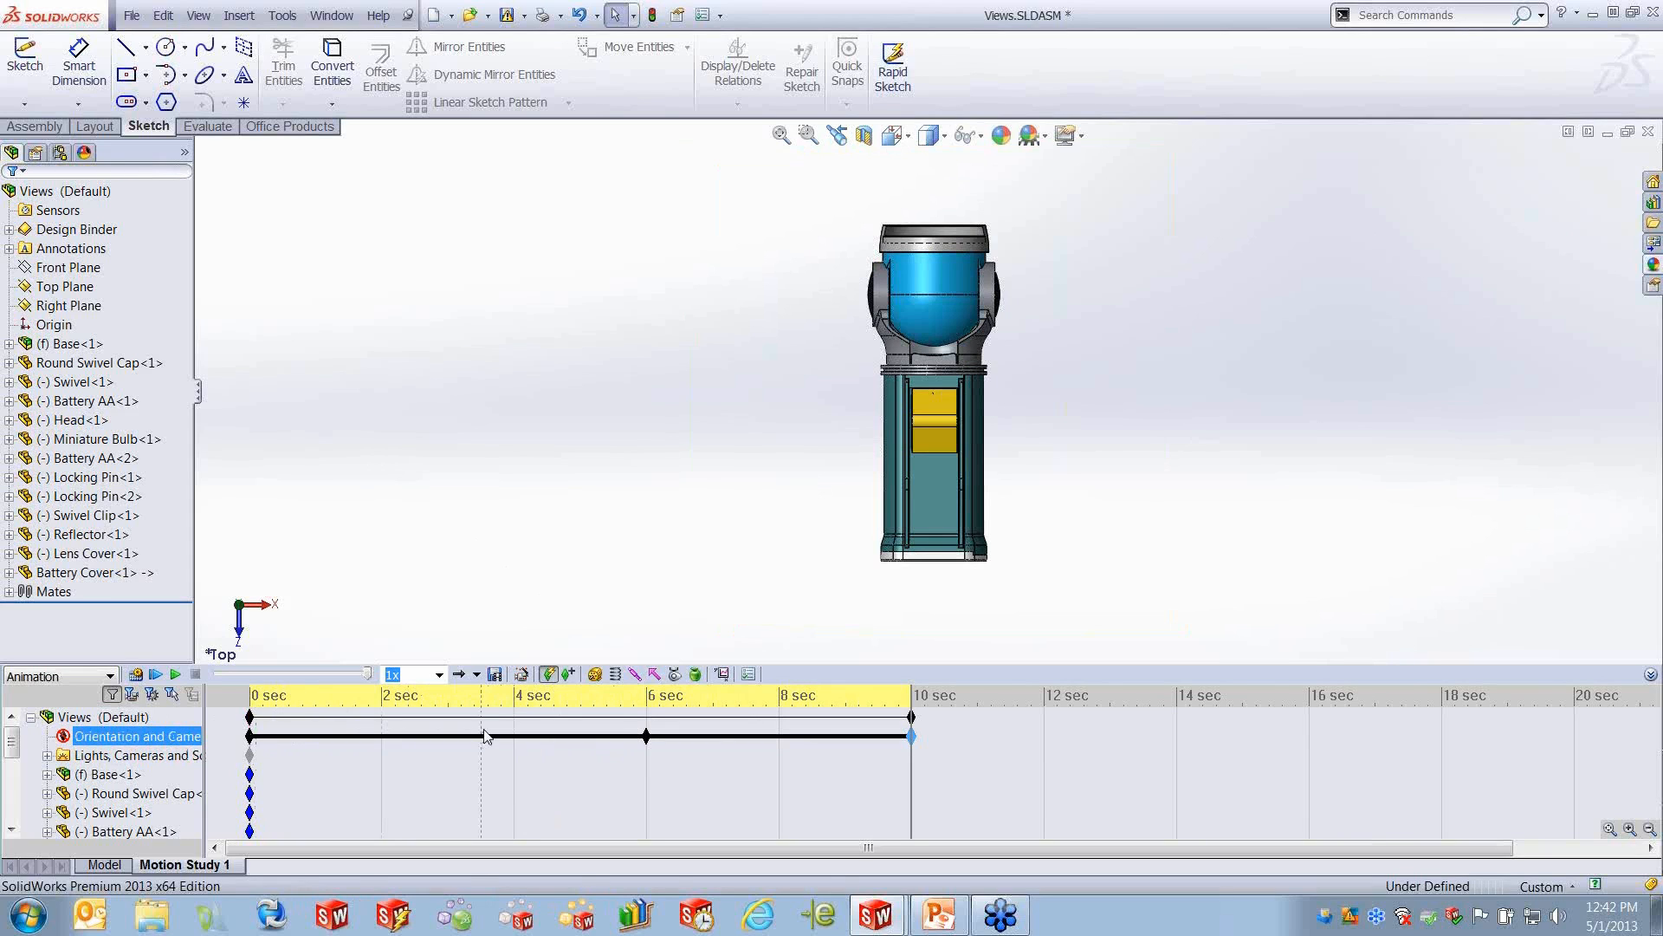
right_click(152, 738)
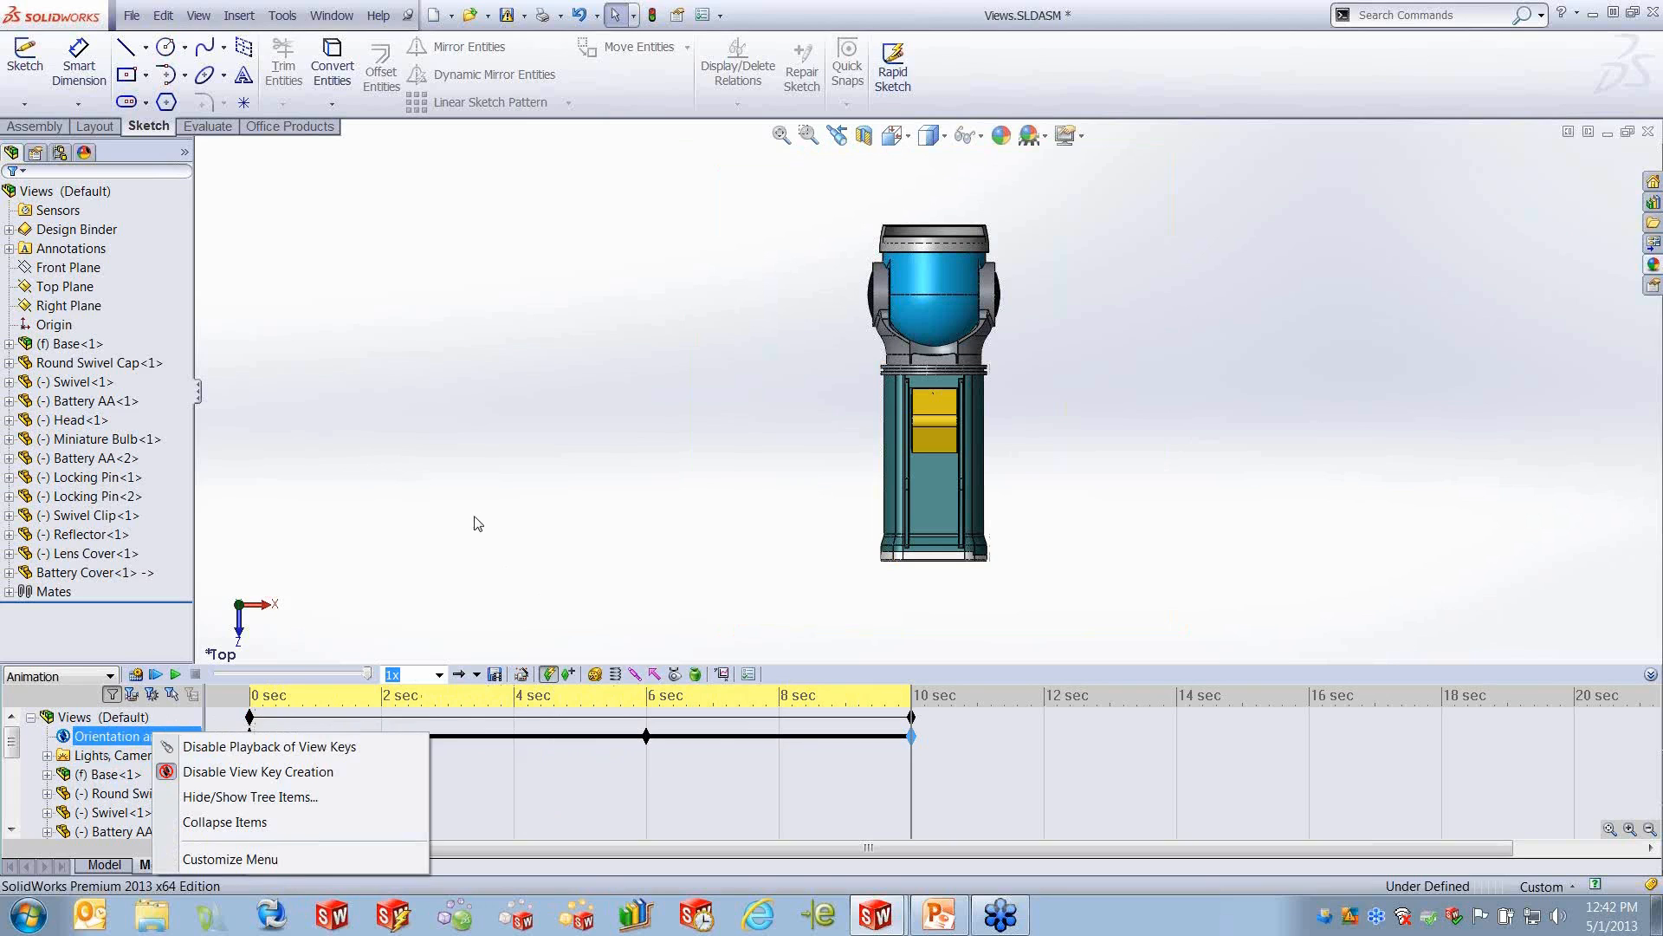
click(479, 523)
click(130, 736)
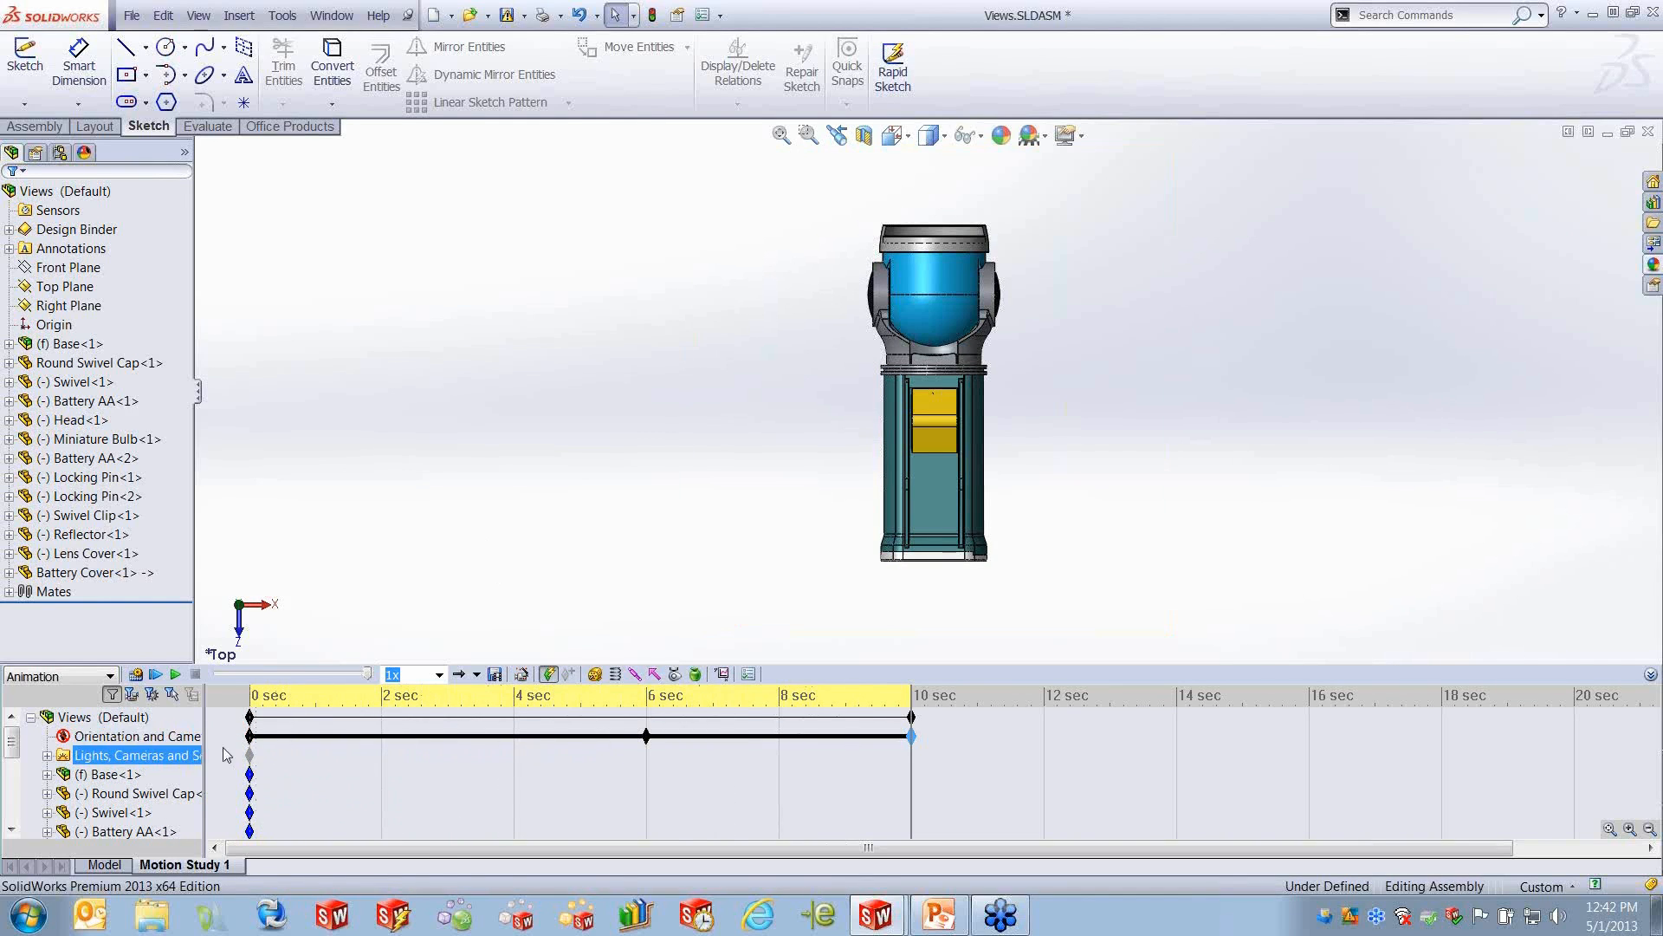
right_click(179, 739)
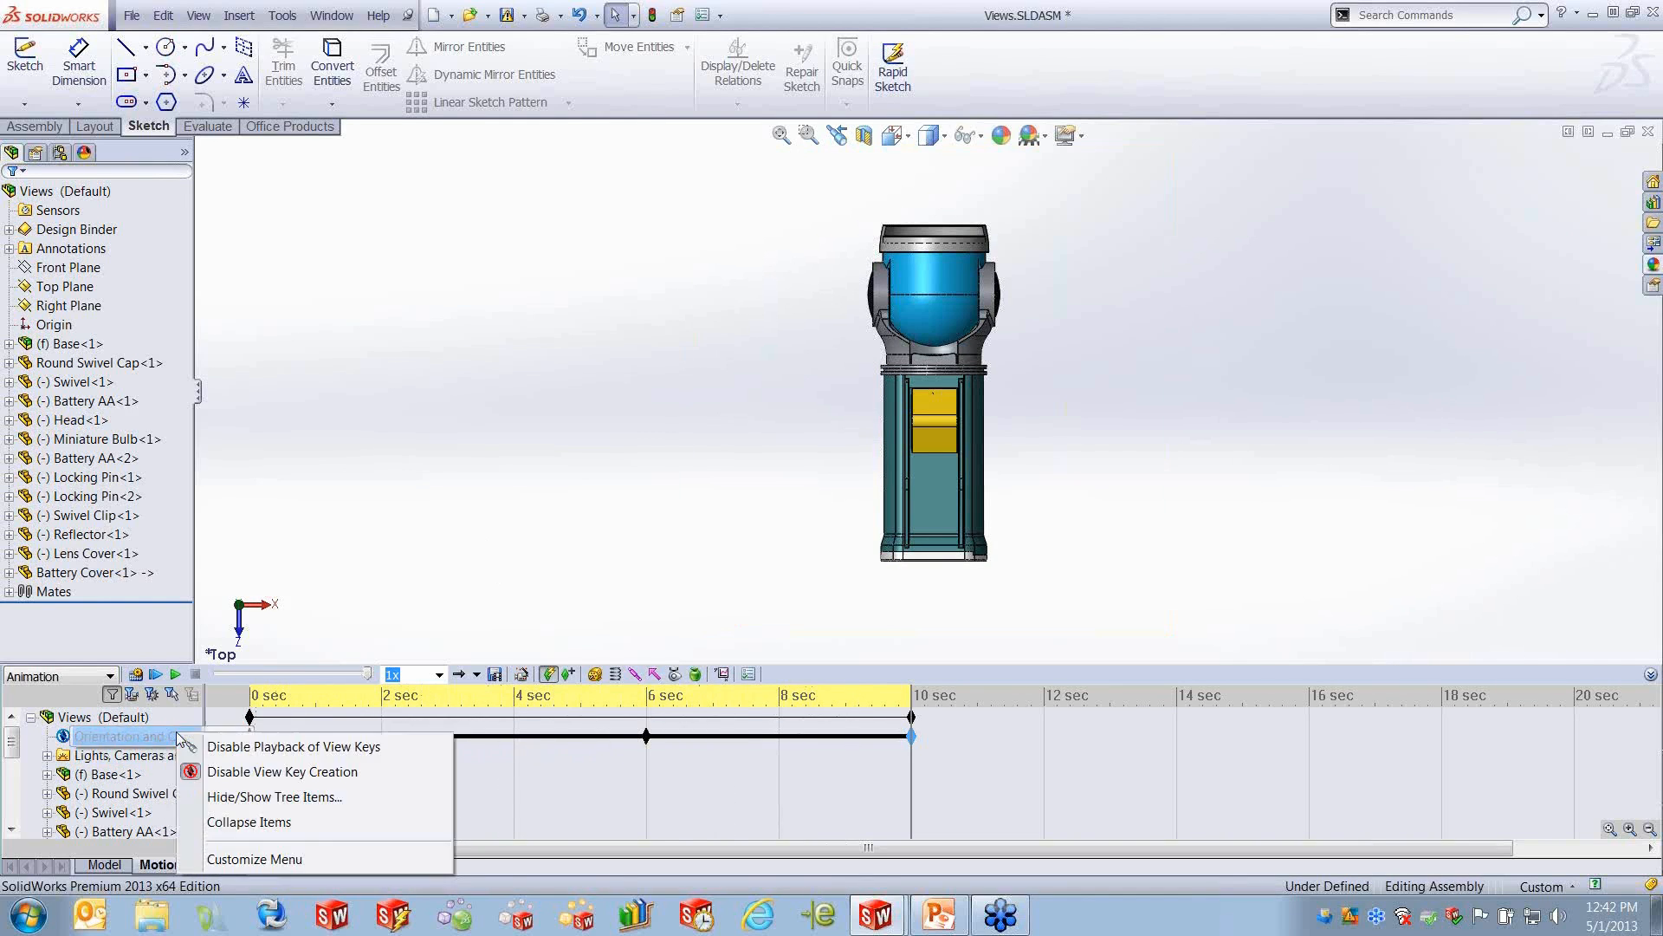
click(321, 753)
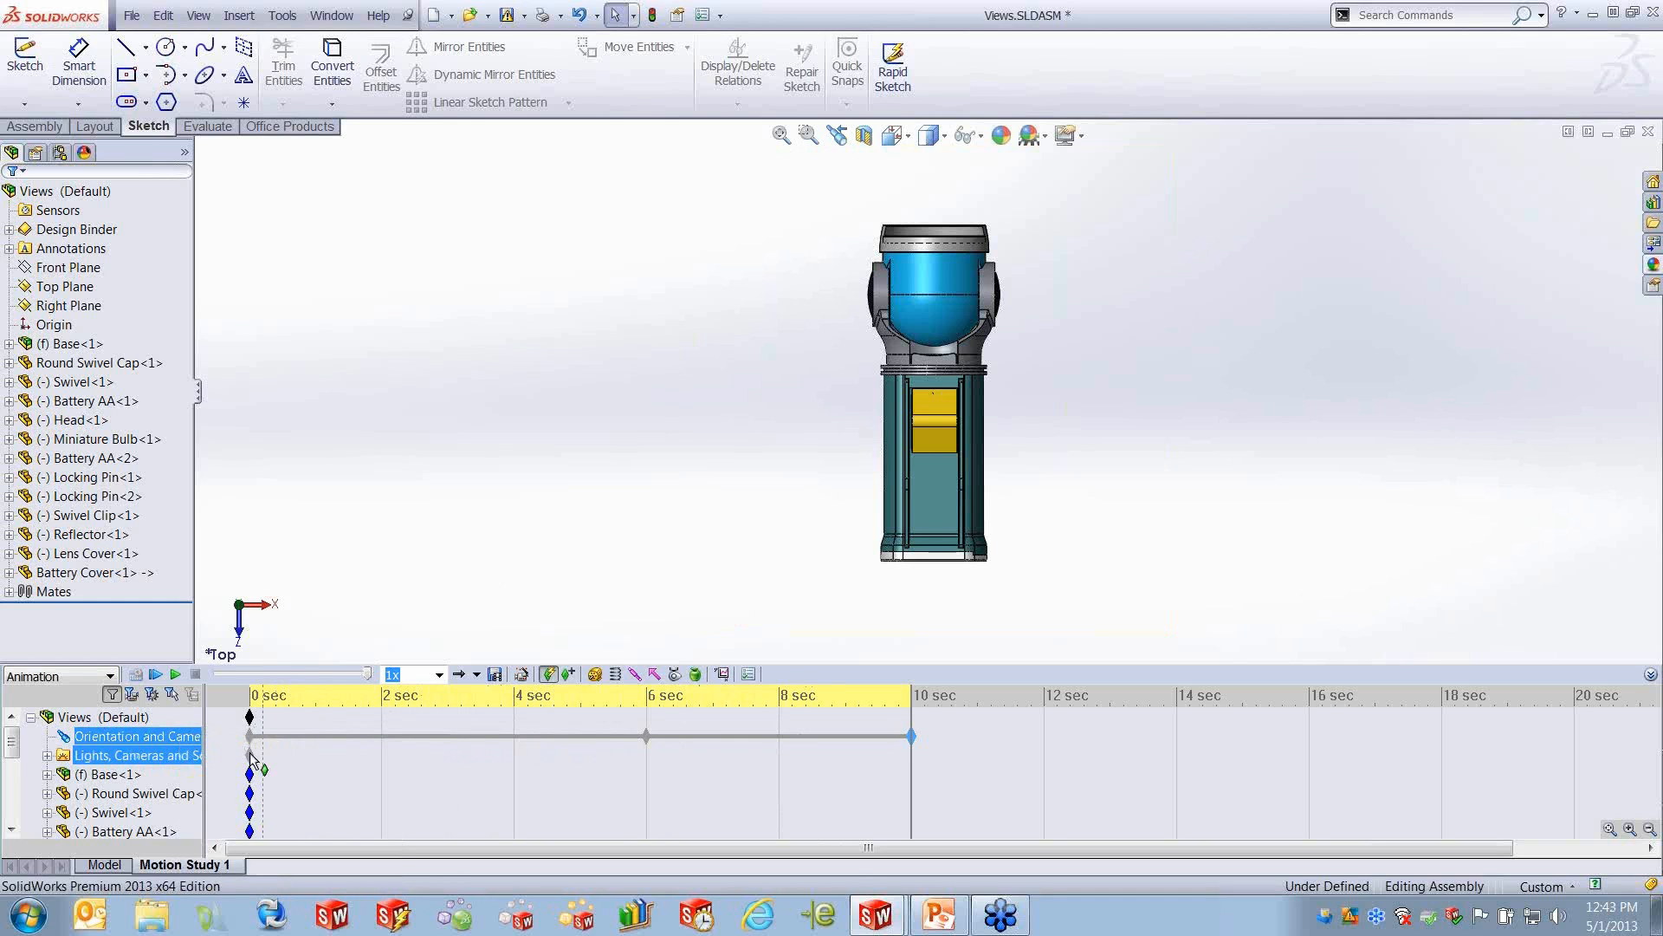
- Play the animation from the start, stop it at about 8.3 seconds, and return the time bar to 0 seconds
click(159, 677)
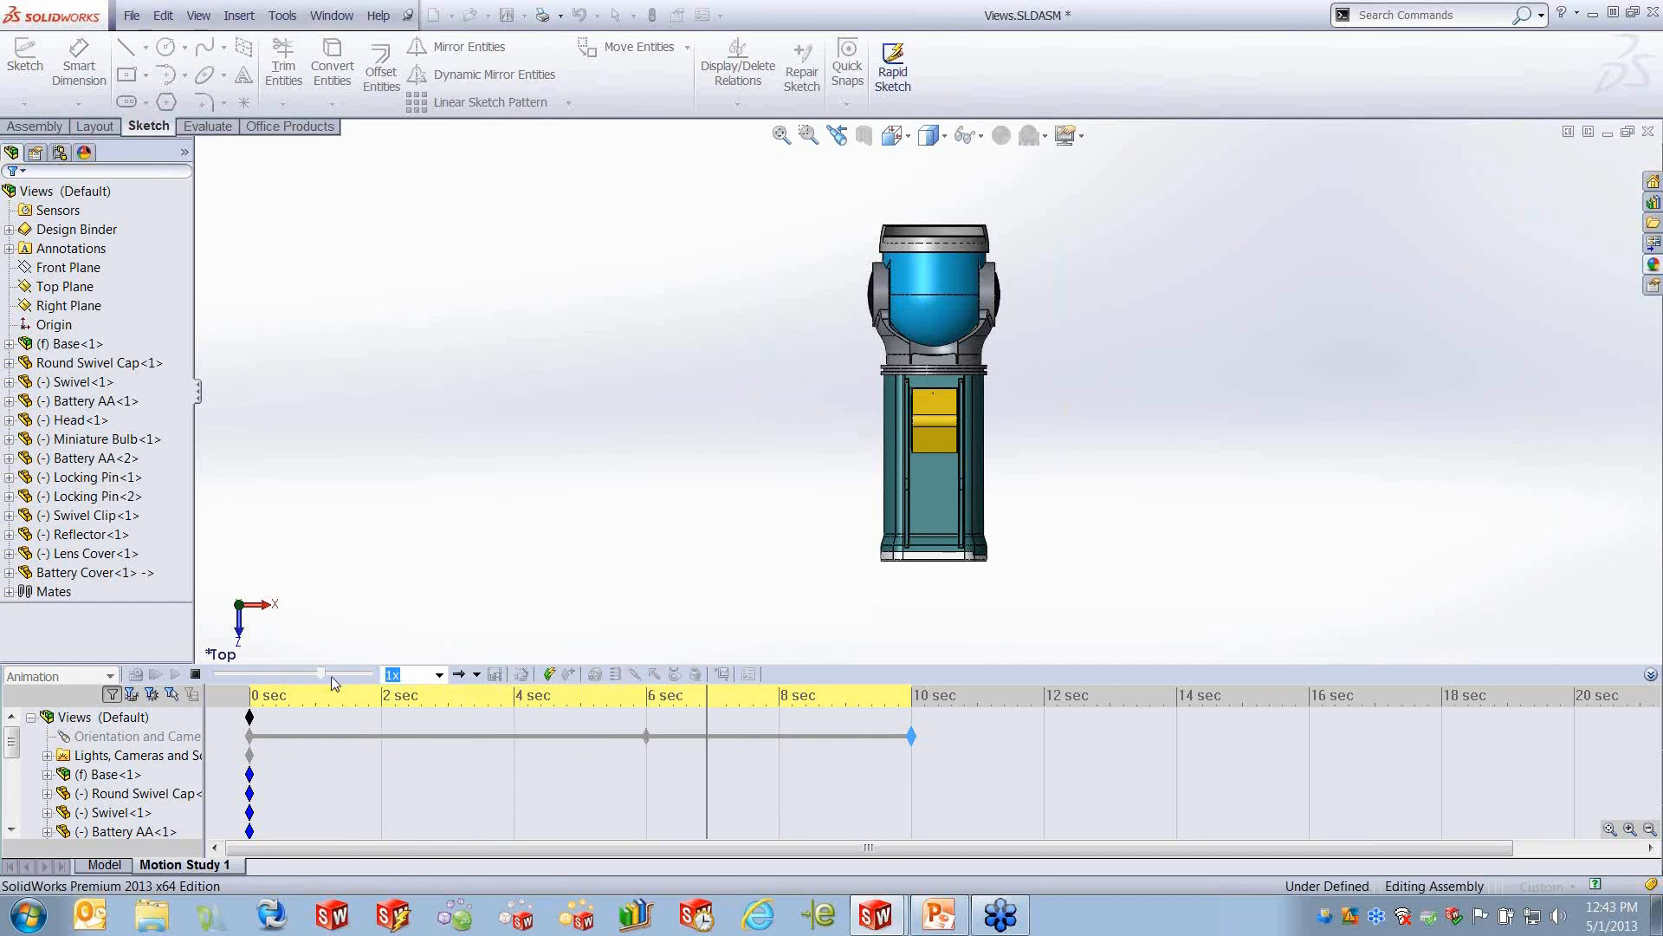
click(199, 677)
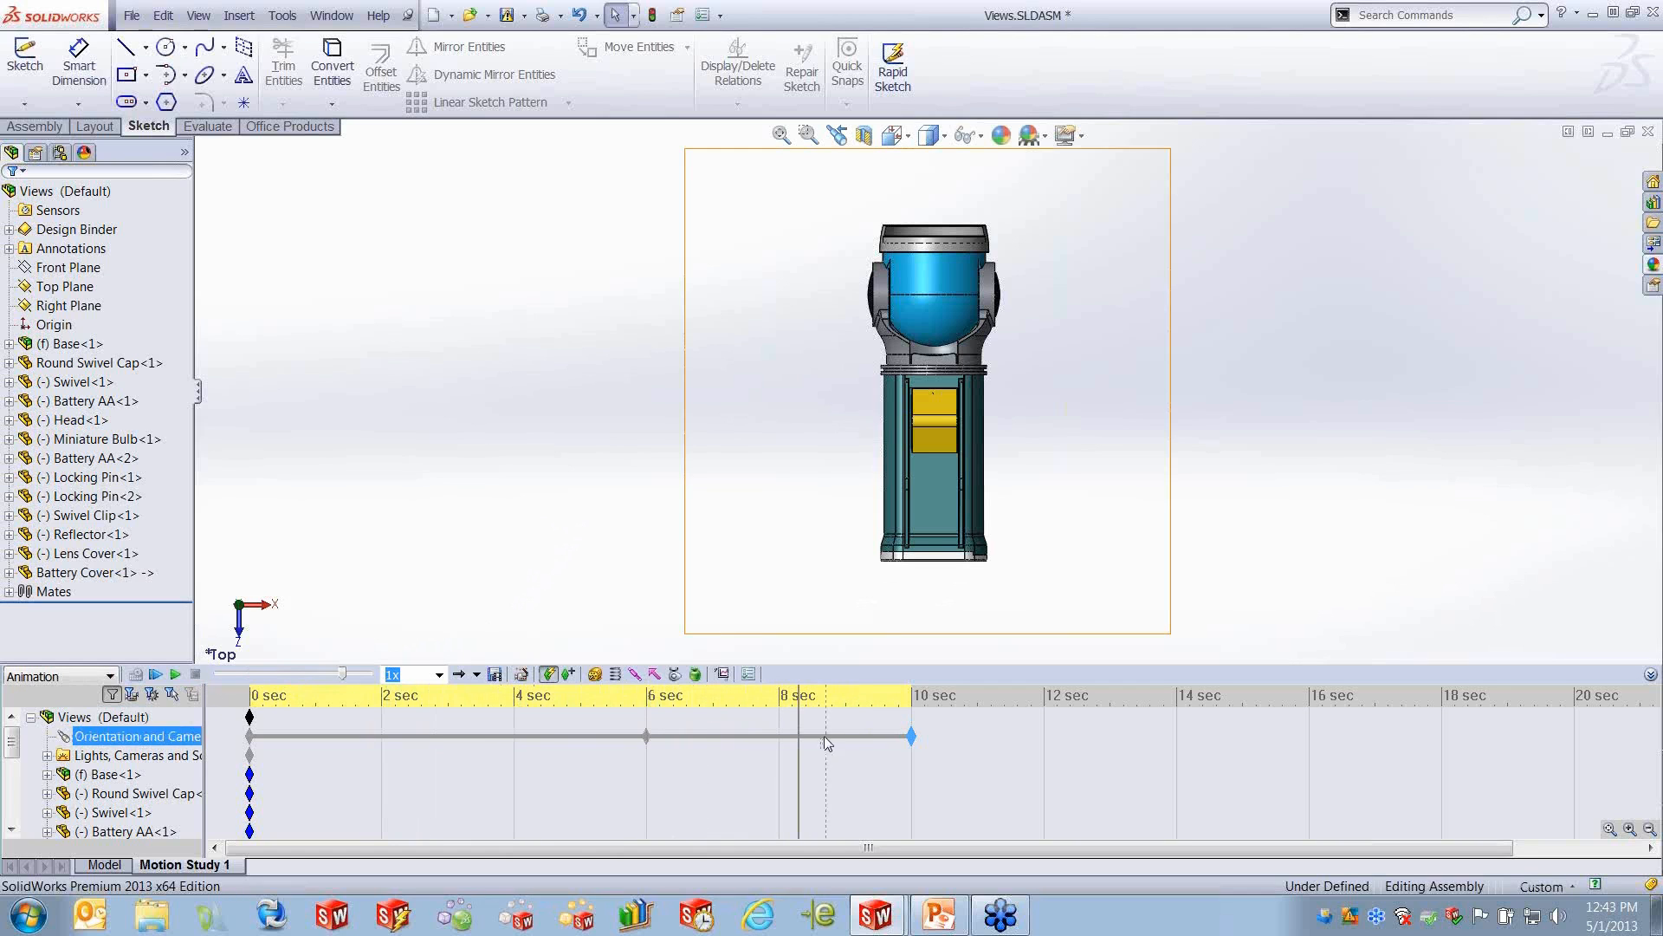
drag(795, 716, 252, 735)
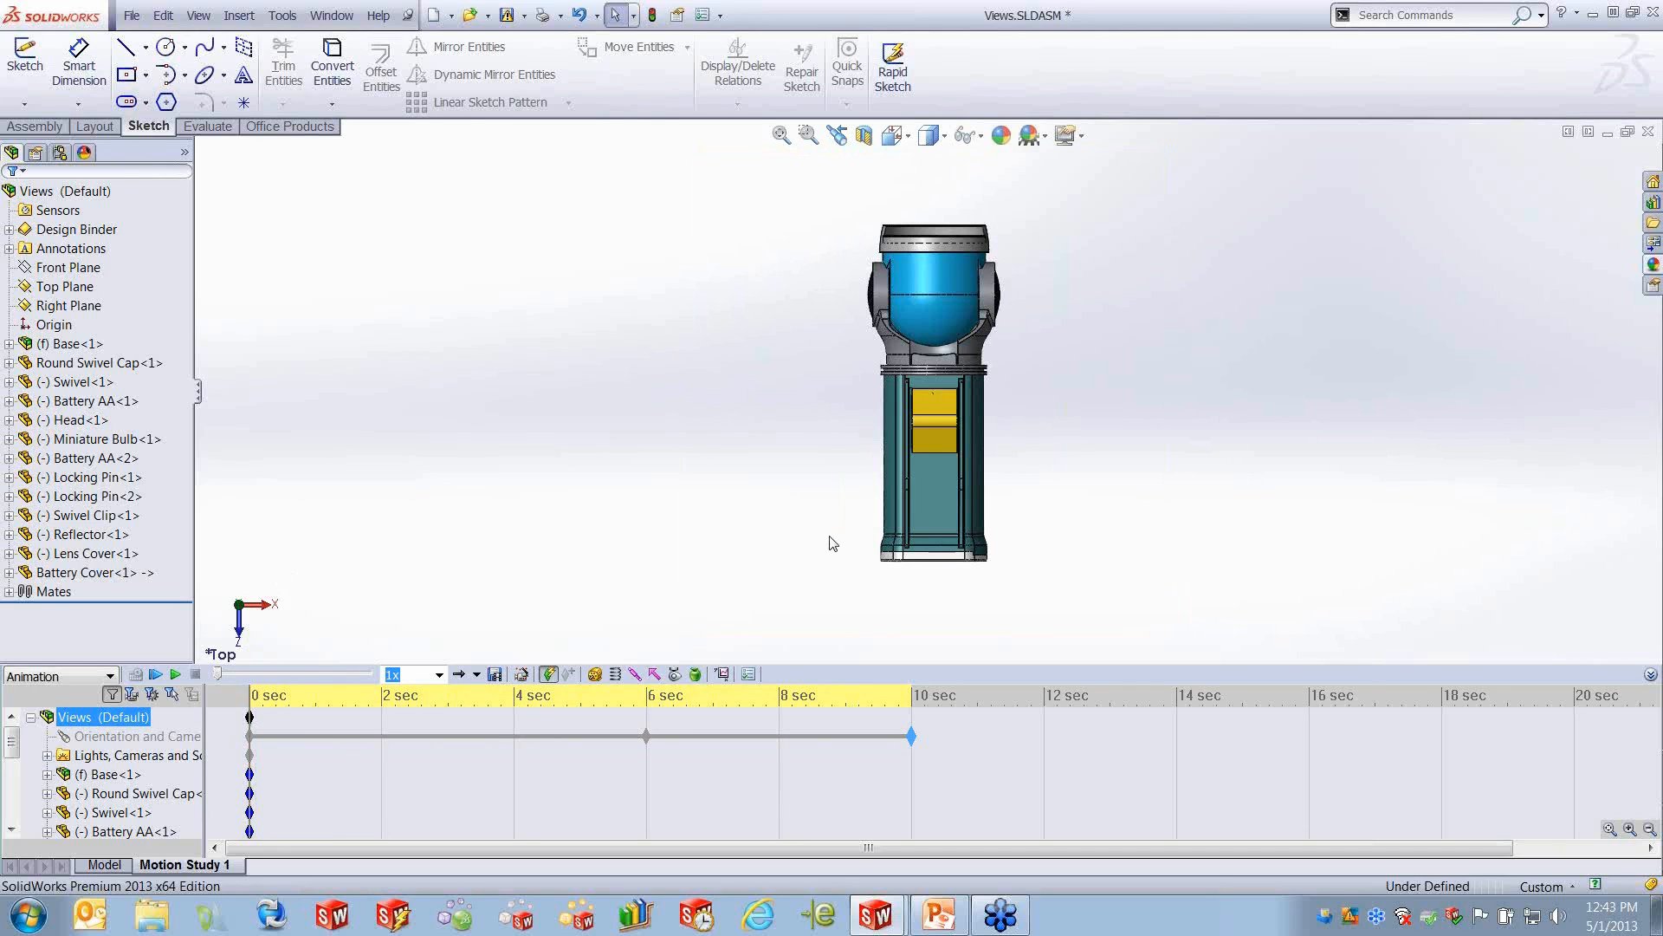
- Re-enable playback of view keys for Orientation and Camera Views
right_click(166, 737)
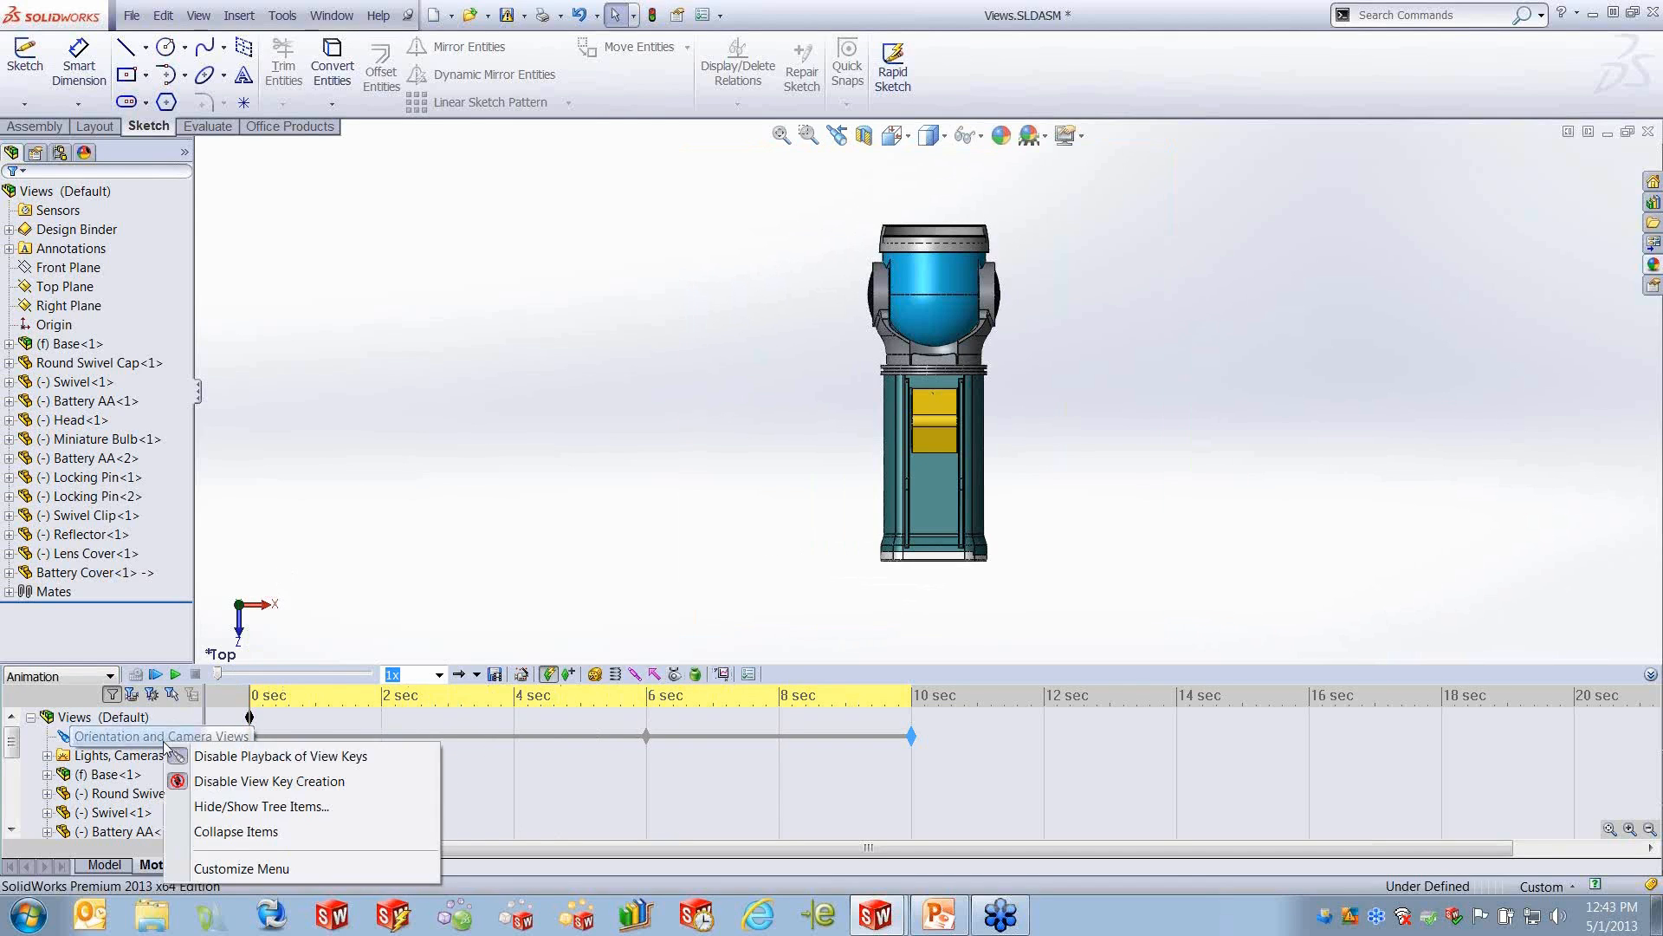
click(260, 757)
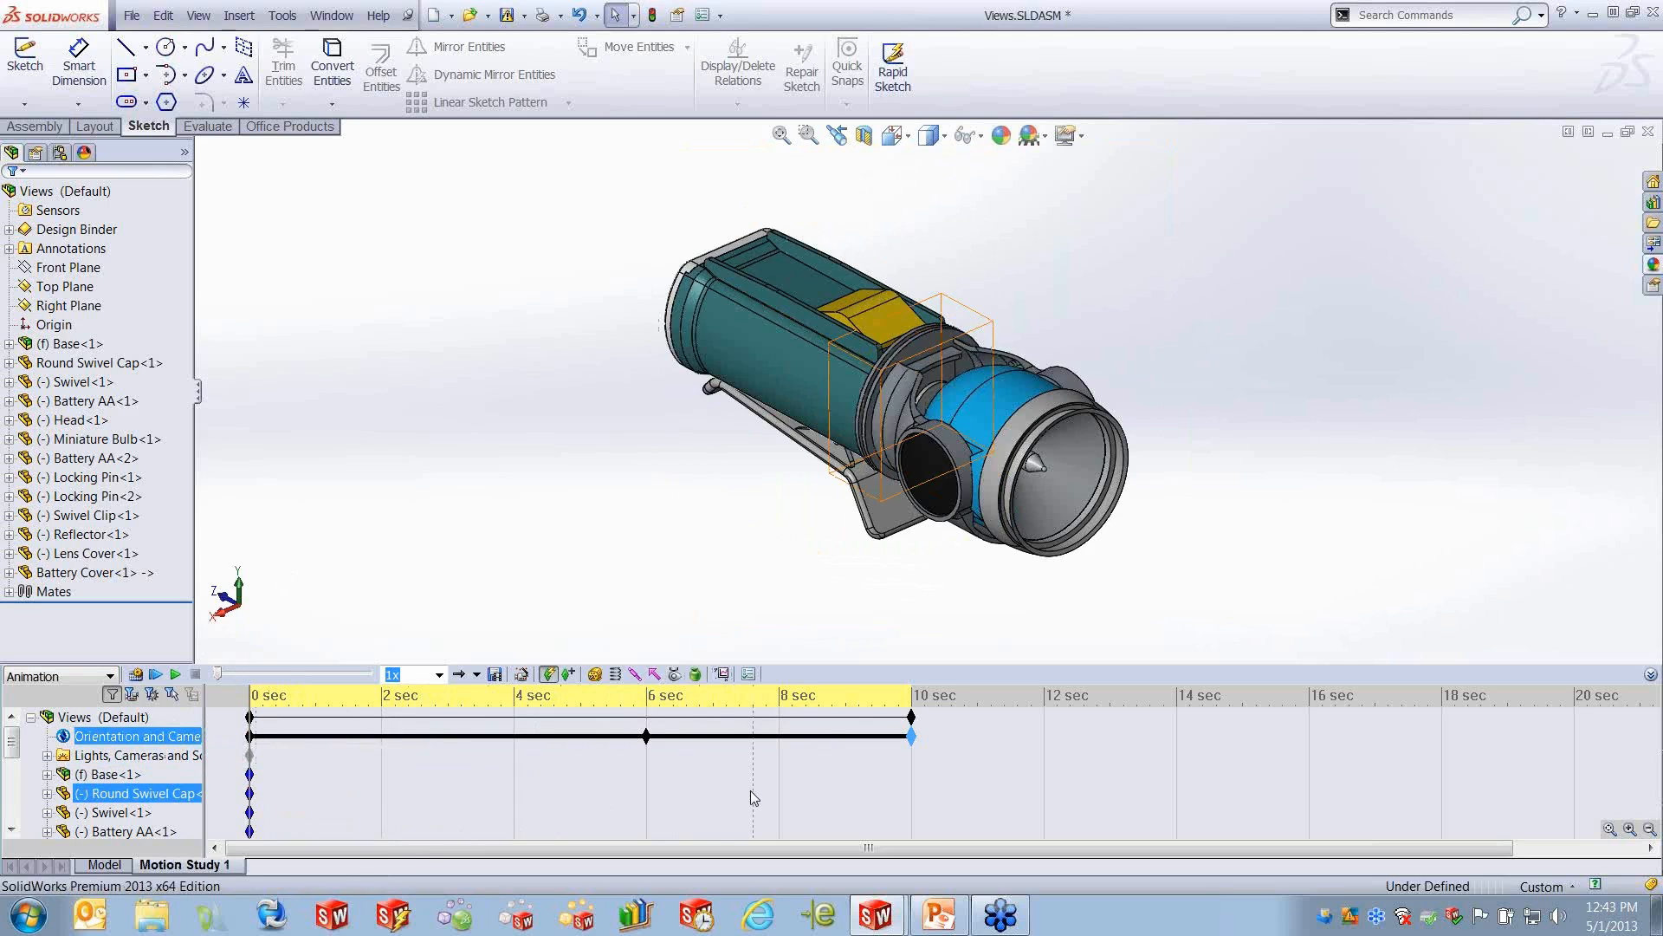
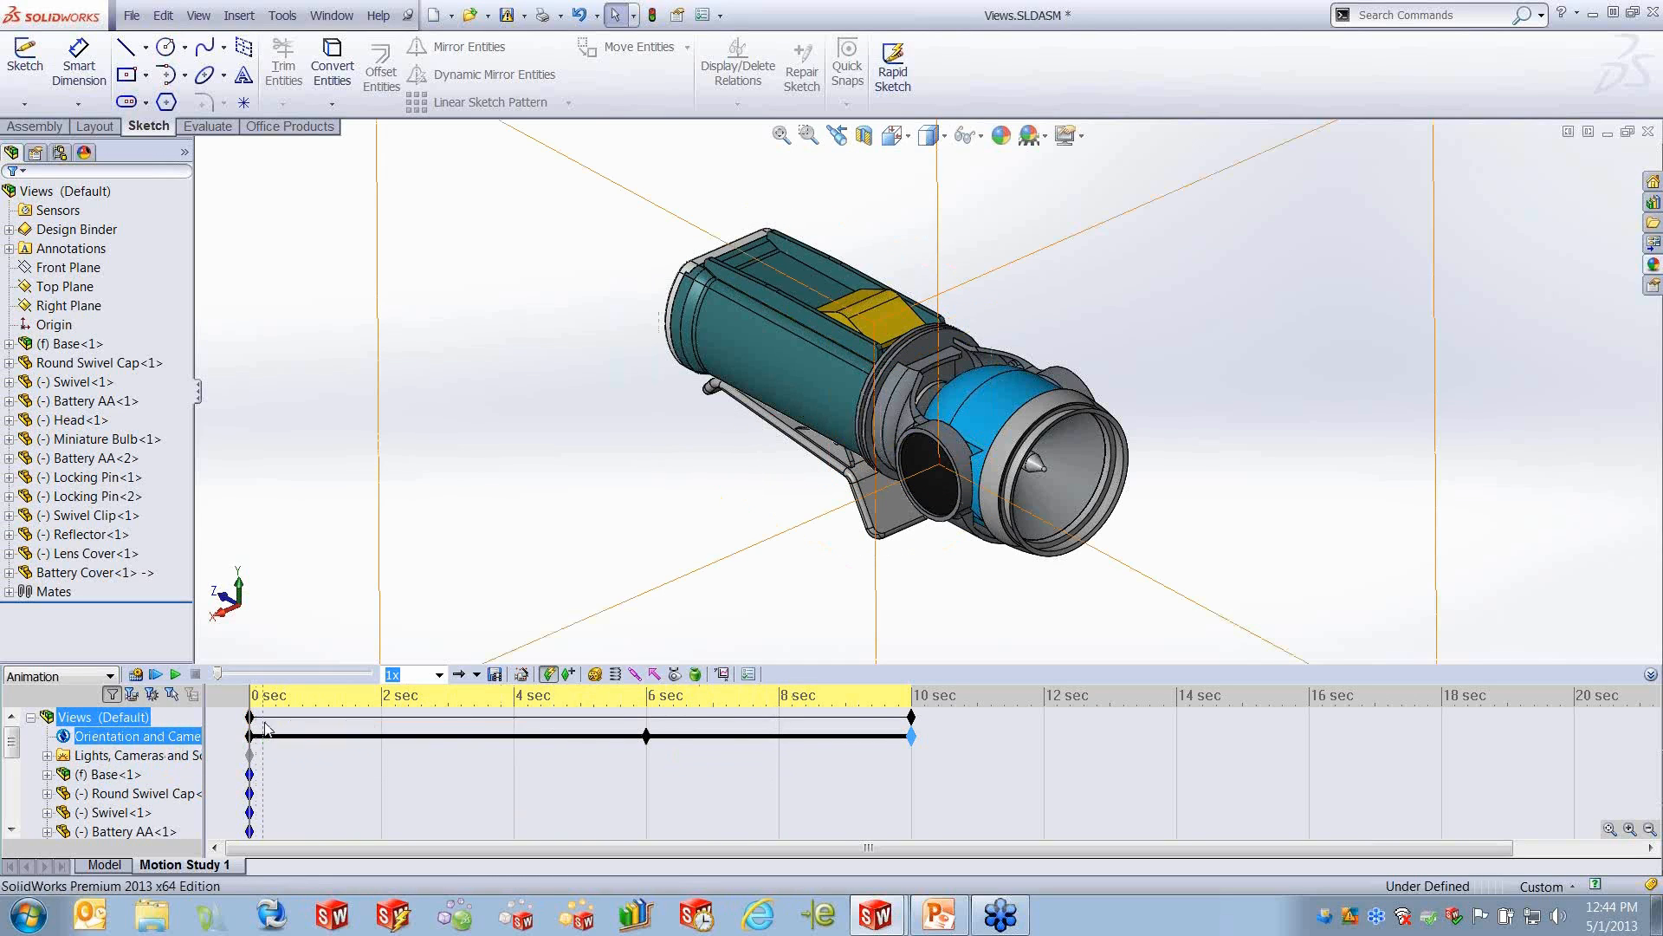
- Move the time bar to 6 seconds and select the flashlight's holder body in the model
drag(253, 698, 647, 724)
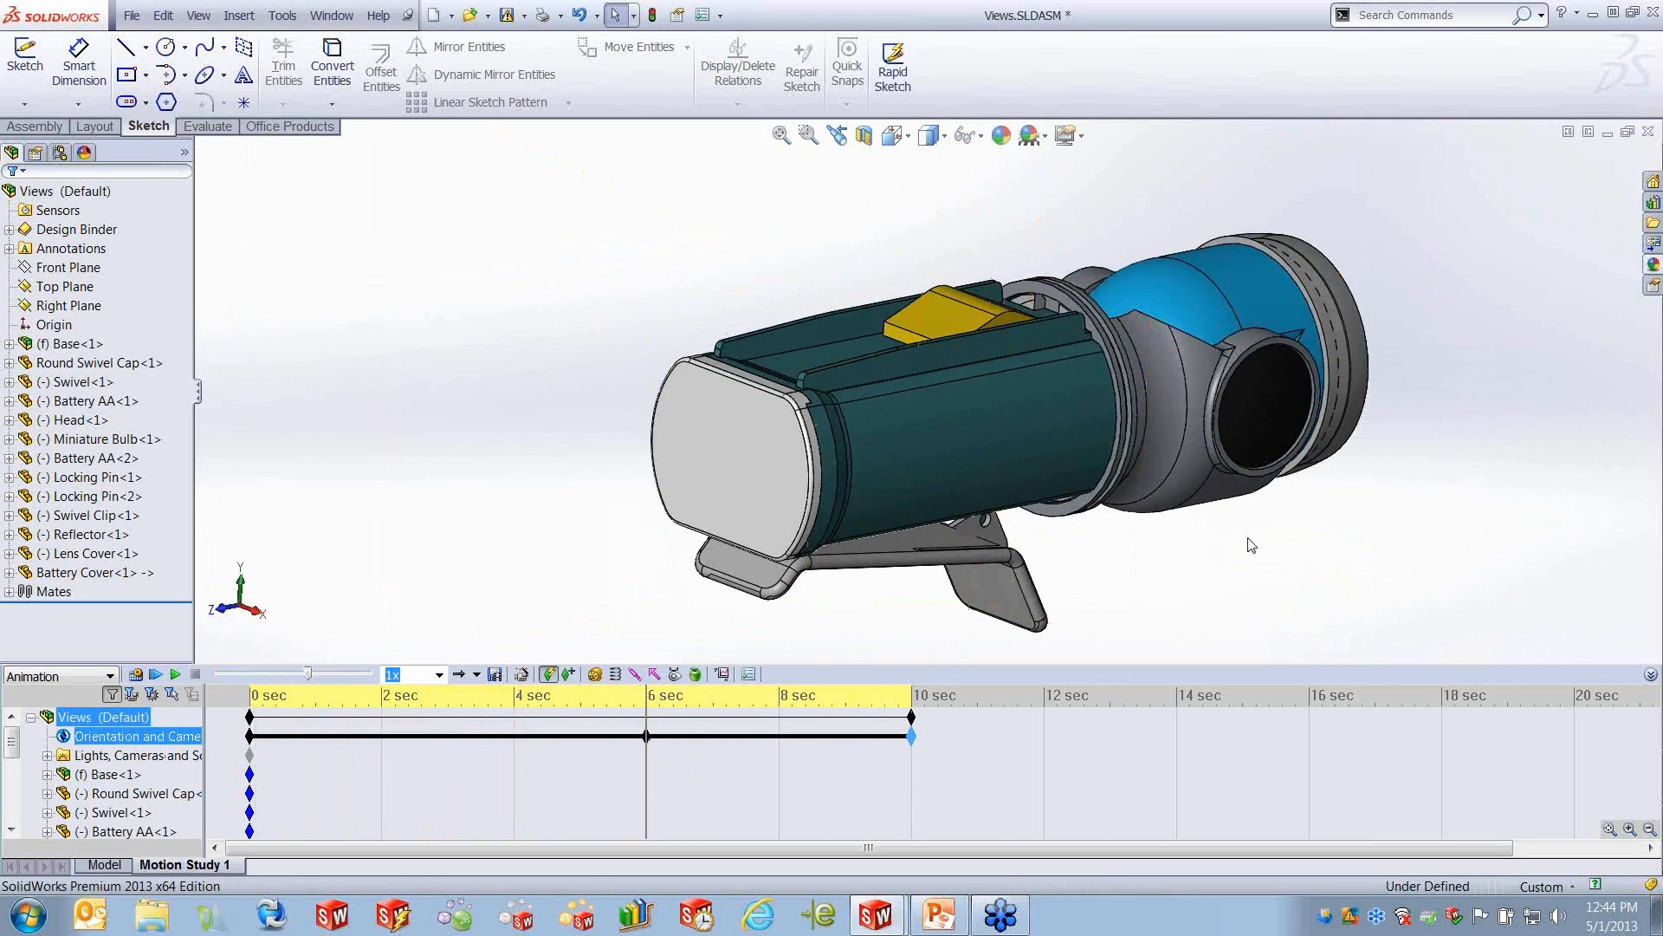
click(1010, 404)
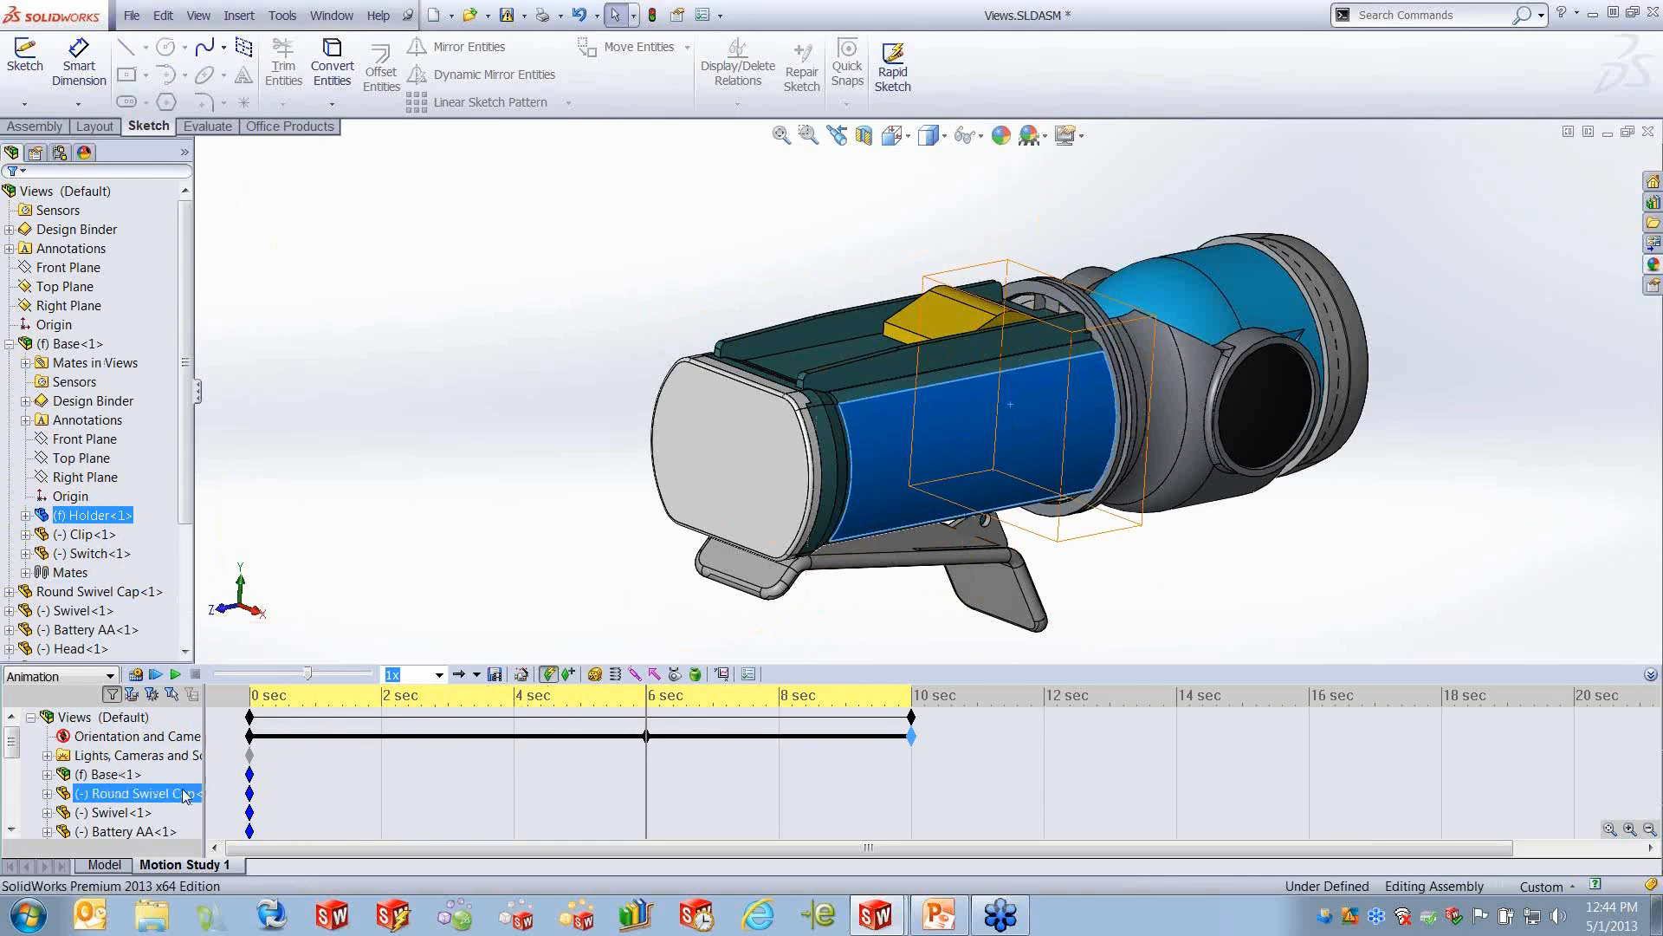
scroll(192, 786, down, 3)
scroll(192, 787, up, 2)
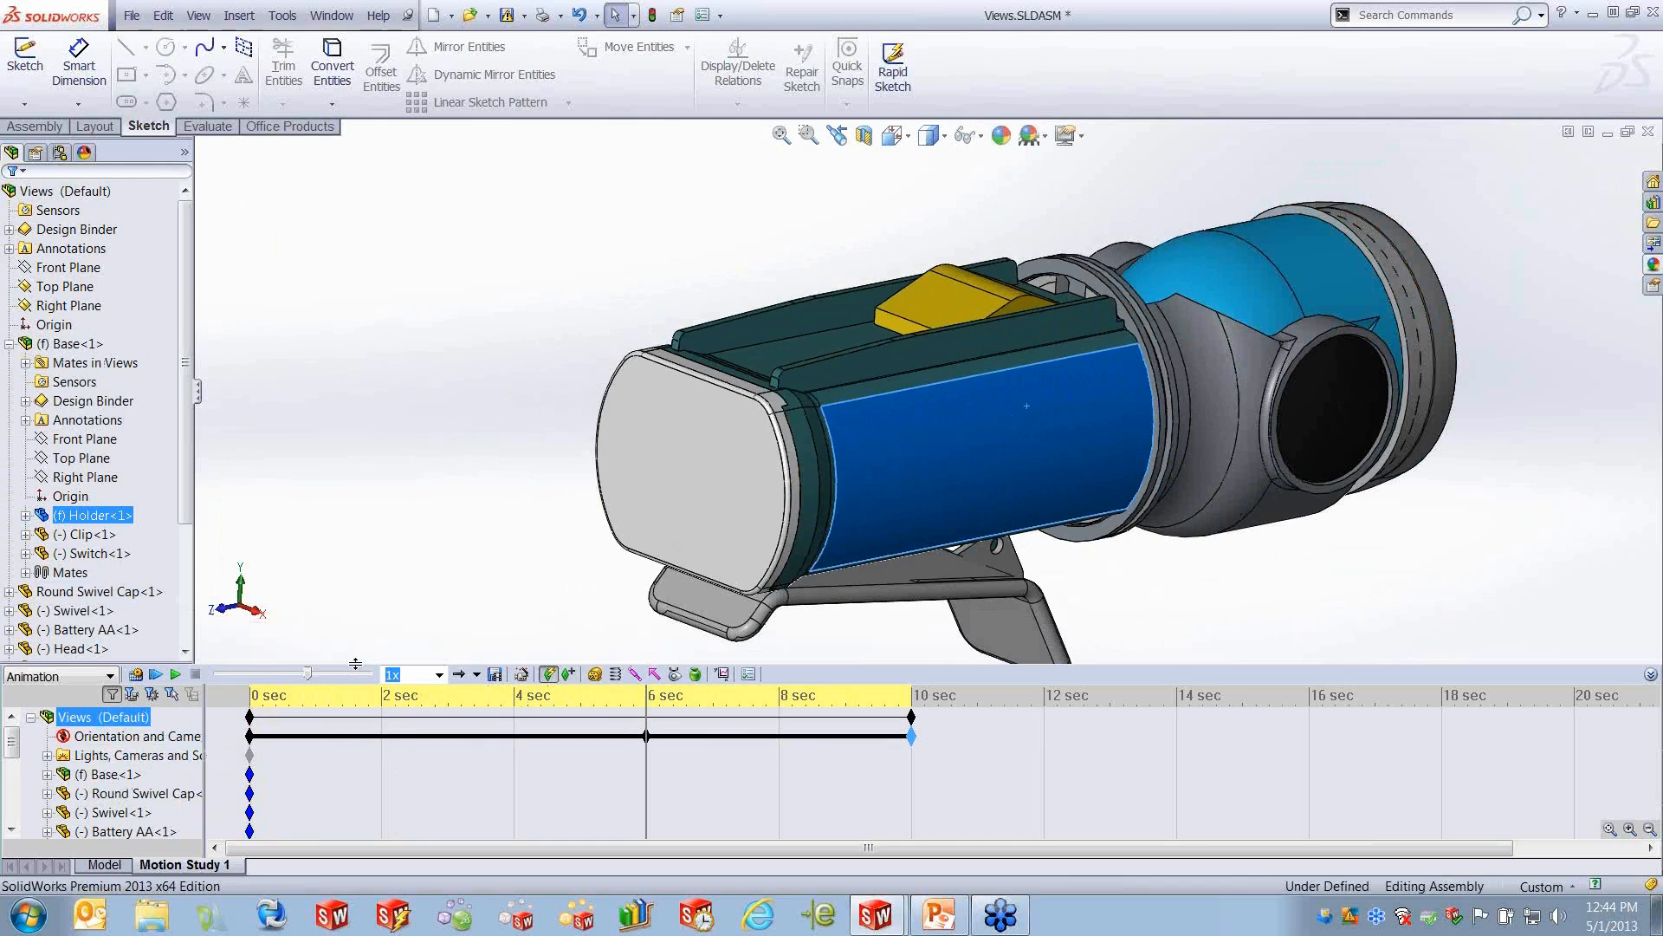
mouse_move(361, 672)
- Find Base<1> in the motion study's component list and expand it together with its Holder<1> part
click(173, 793)
scroll(173, 797, down, 1)
scroll(174, 797, down, 4)
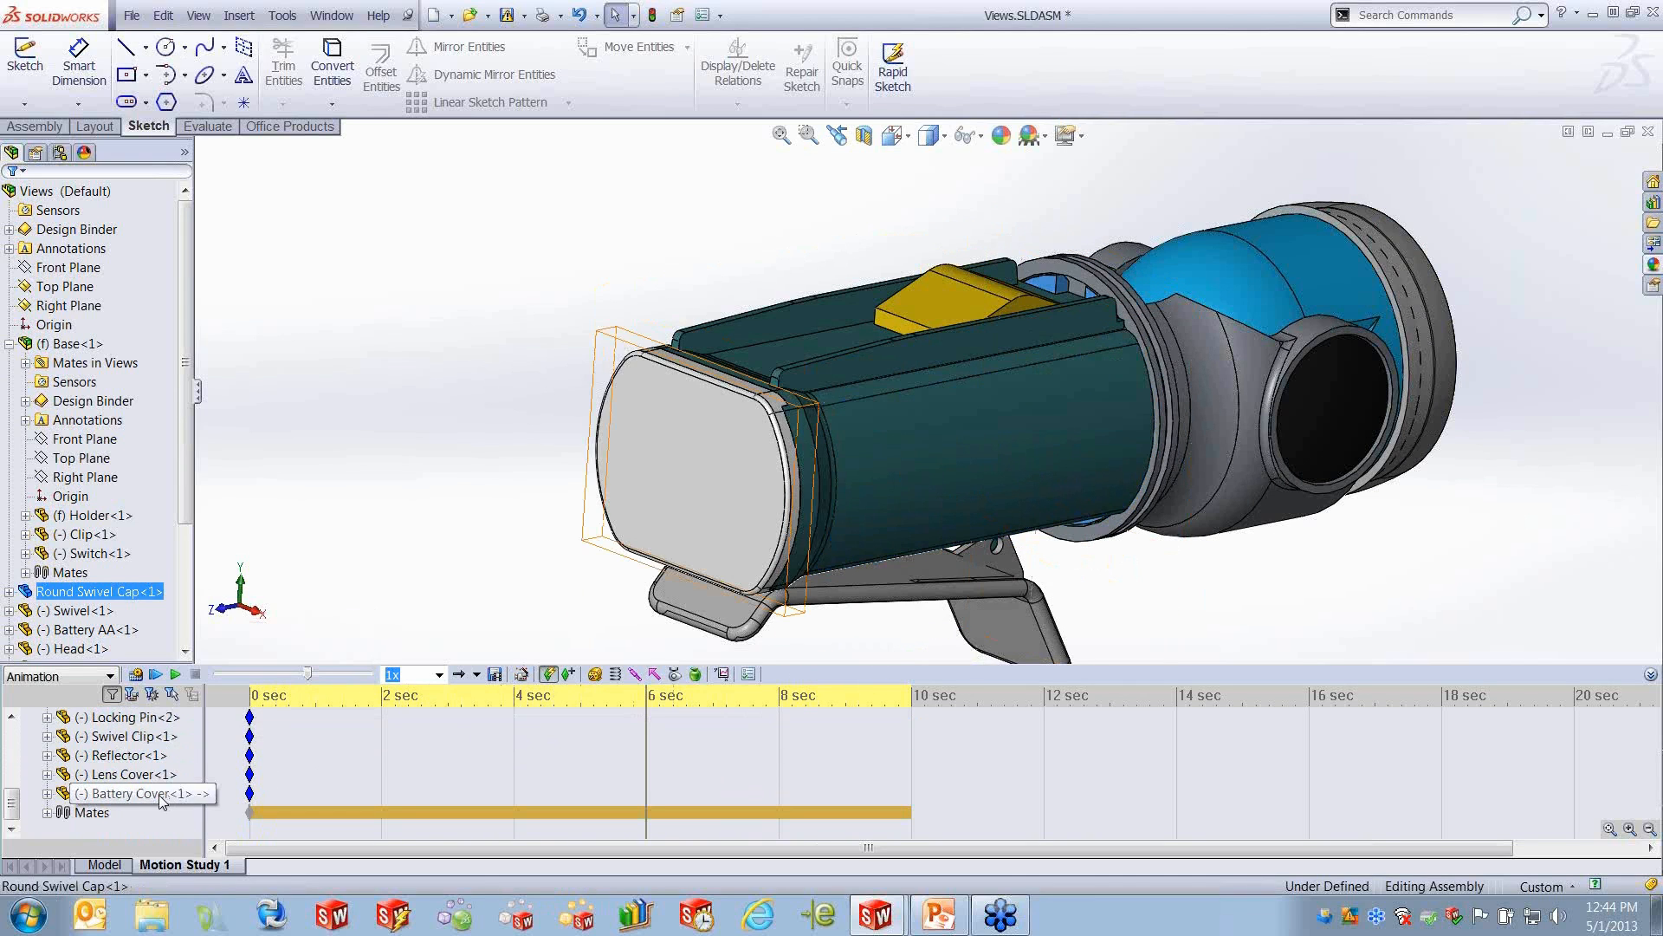
scroll(160, 797, up, 5)
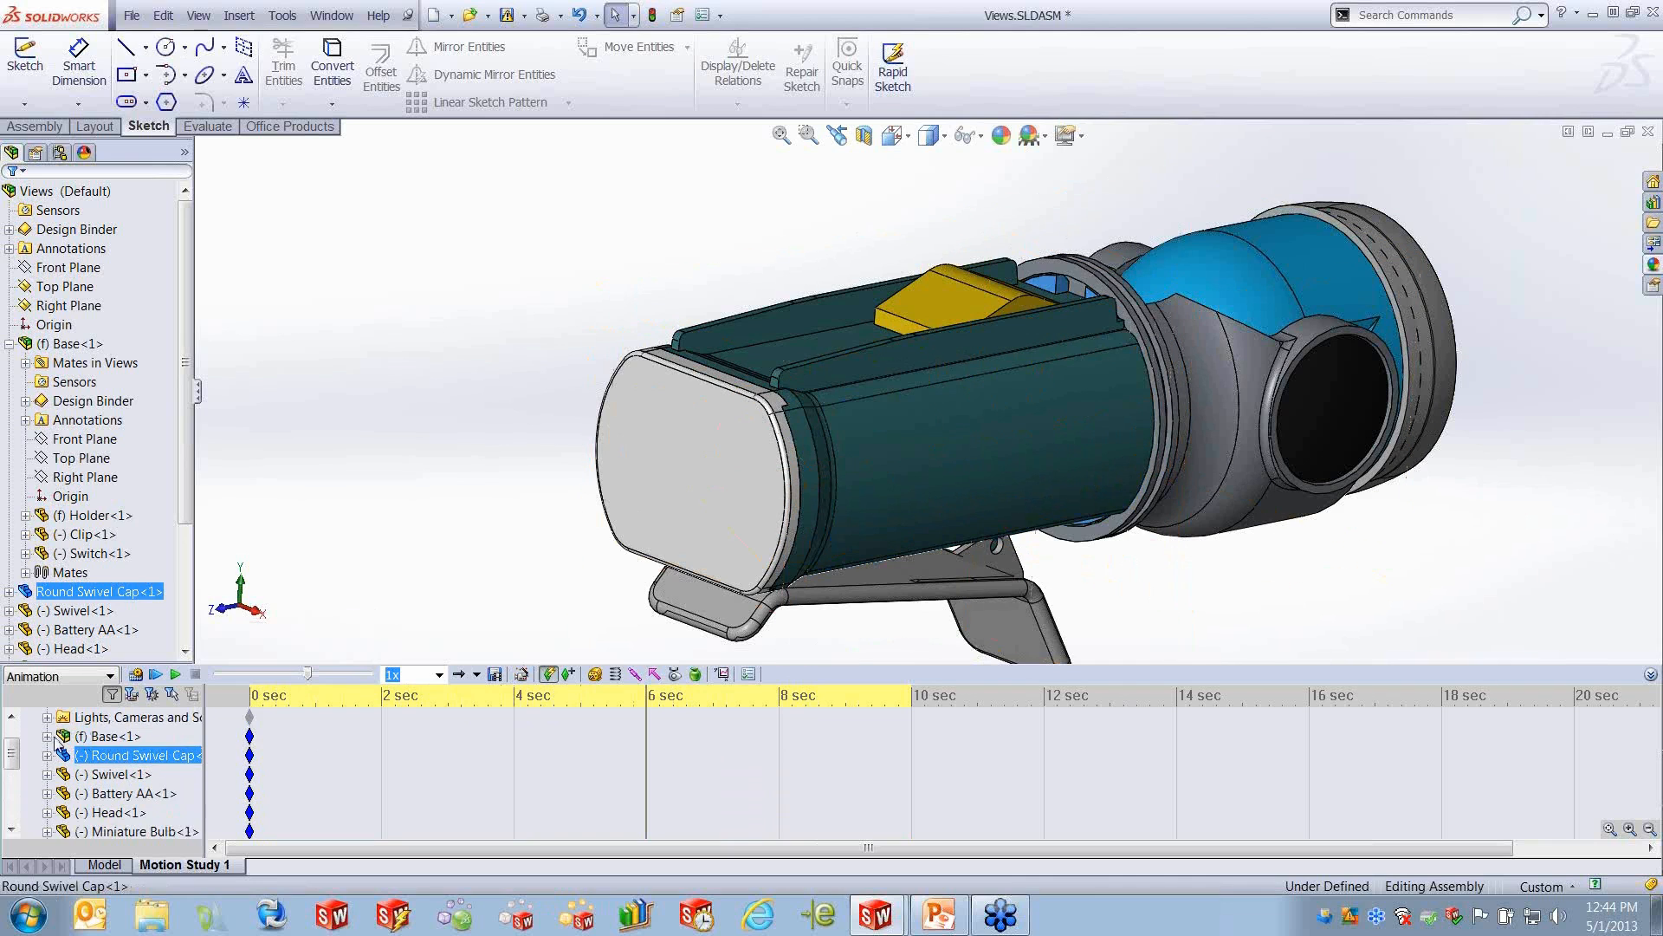
click(47, 736)
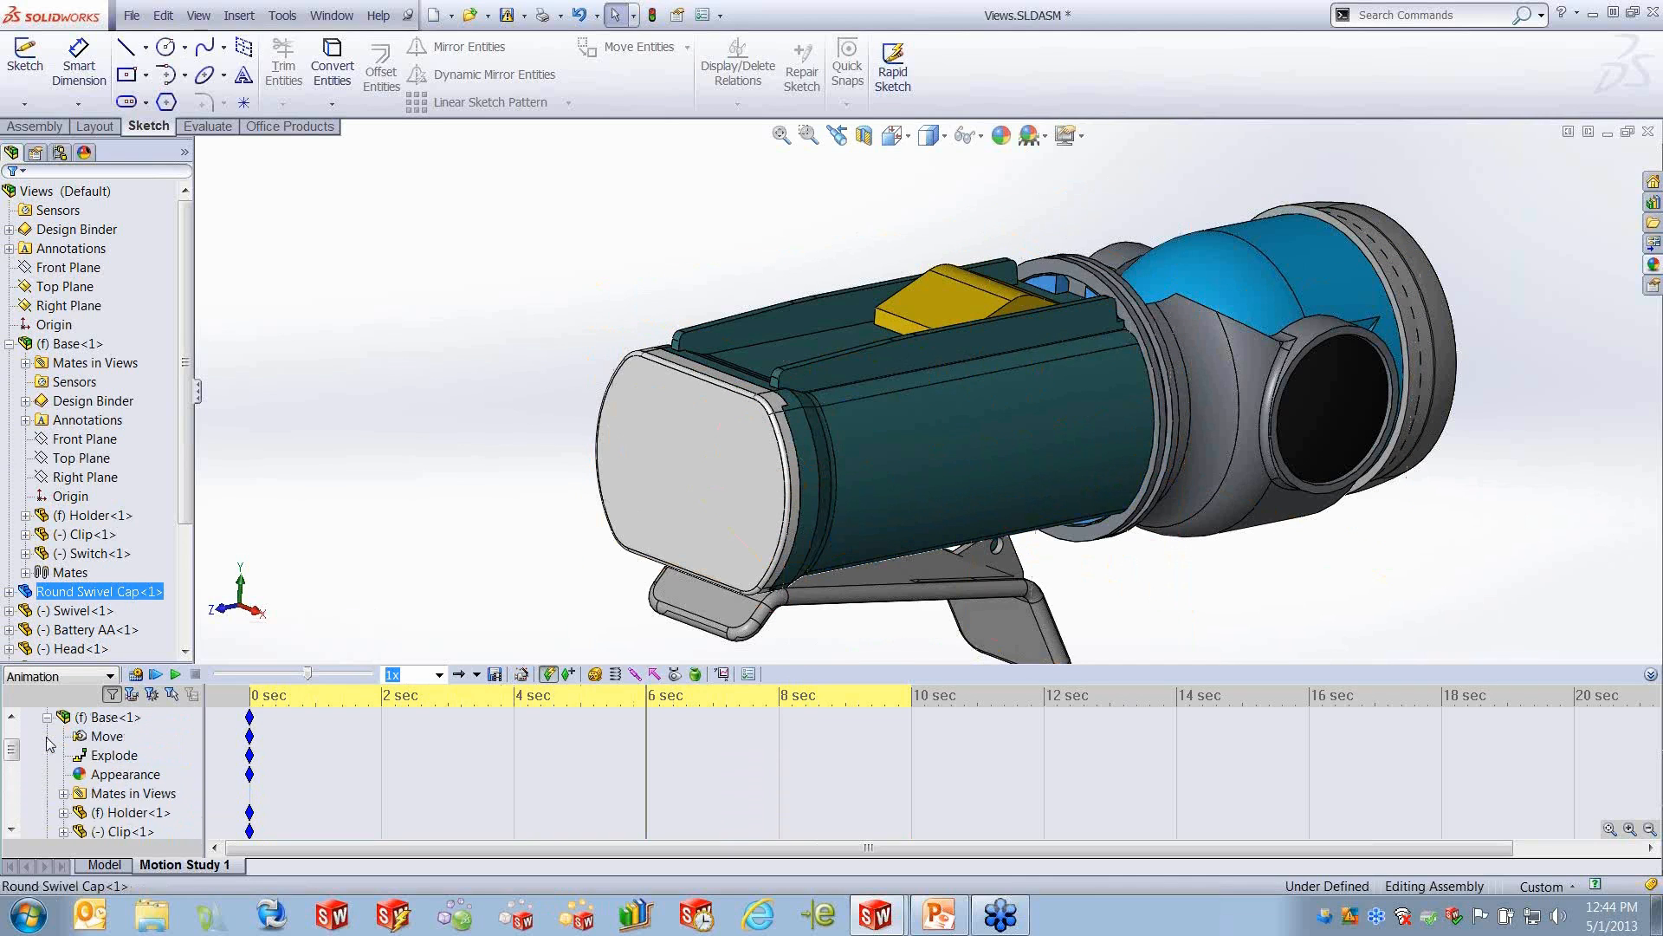
click(124, 821)
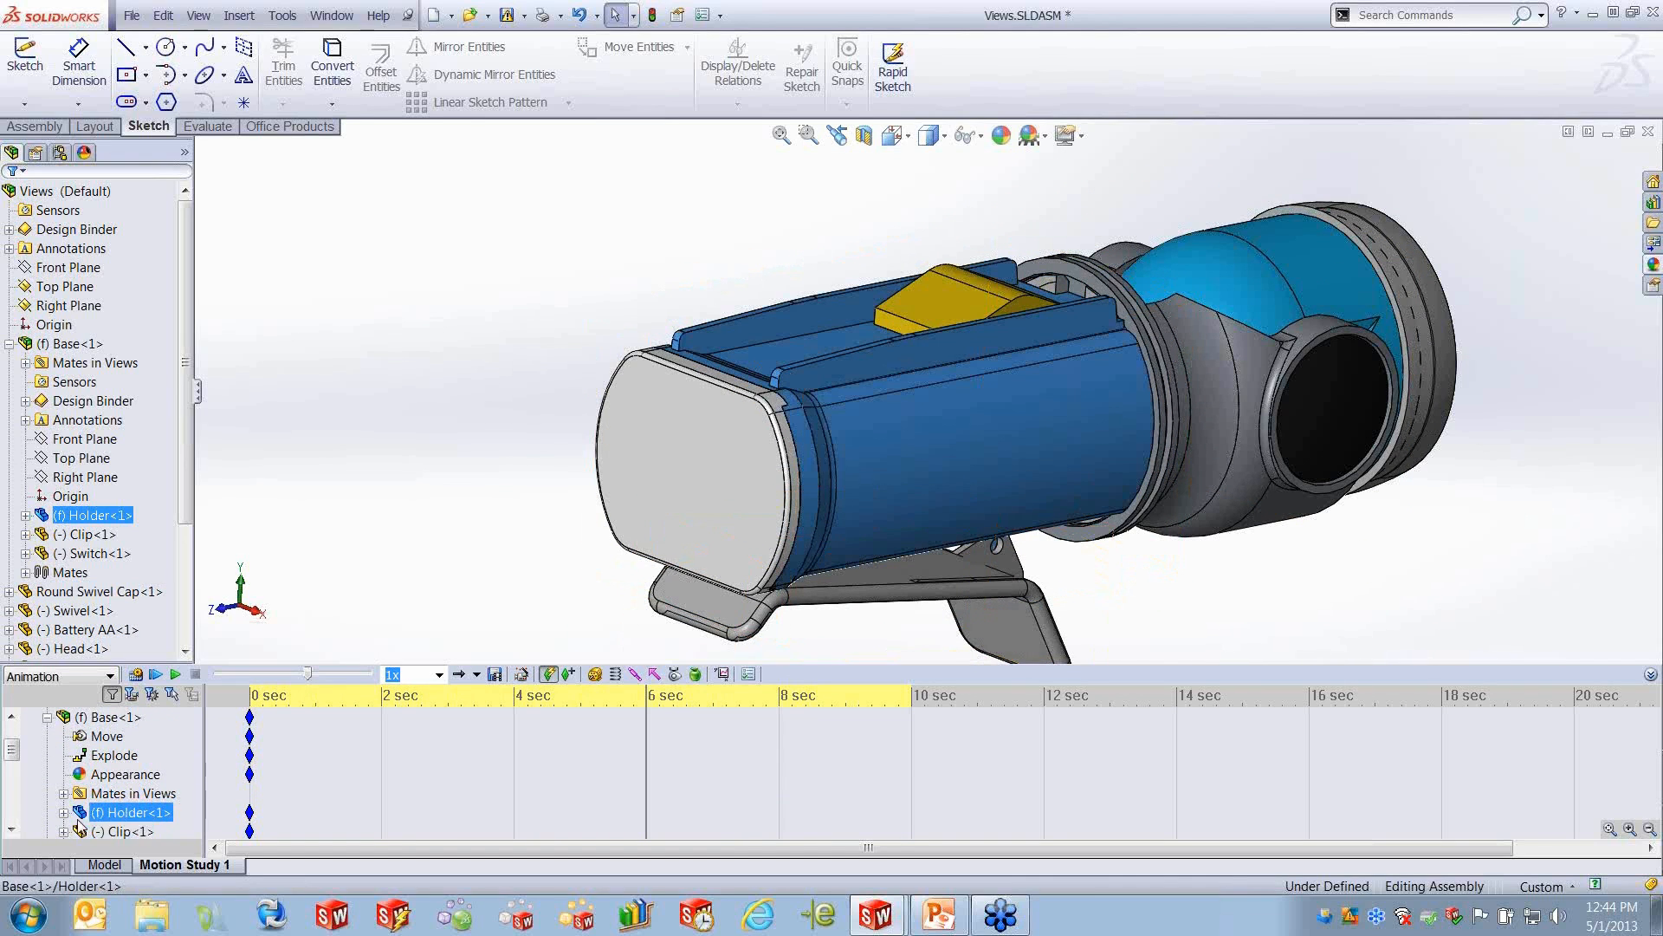
click(63, 811)
- Hide the Holder<1> component with the time bar at 0 seconds
click(227, 788)
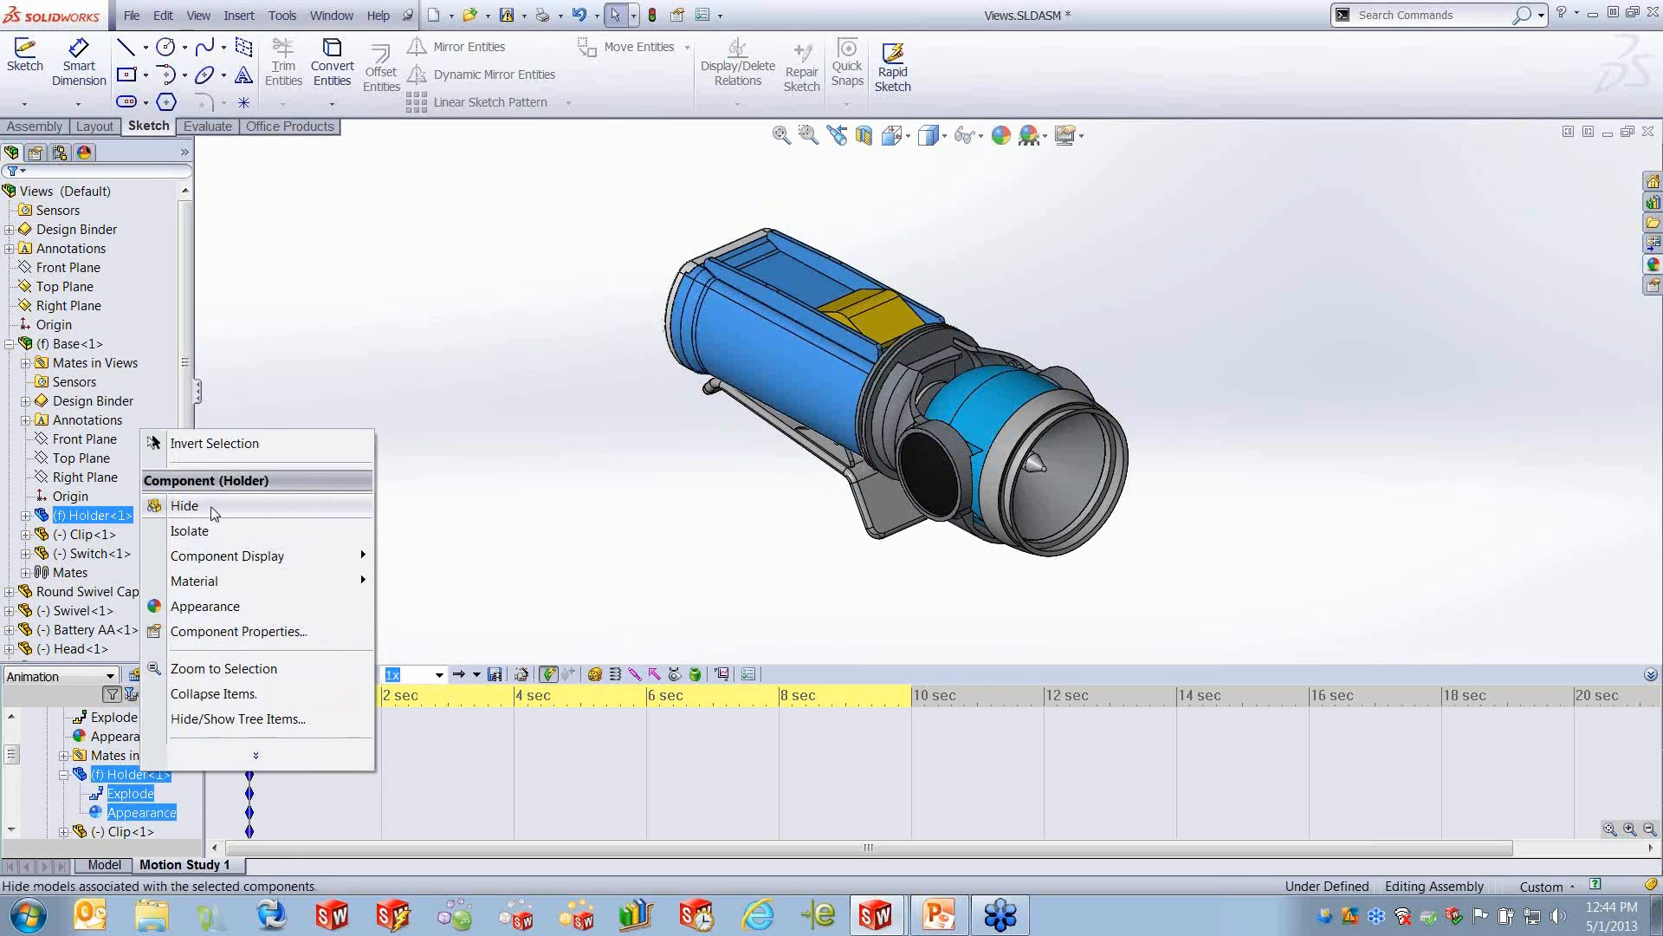
mouse_move(224, 565)
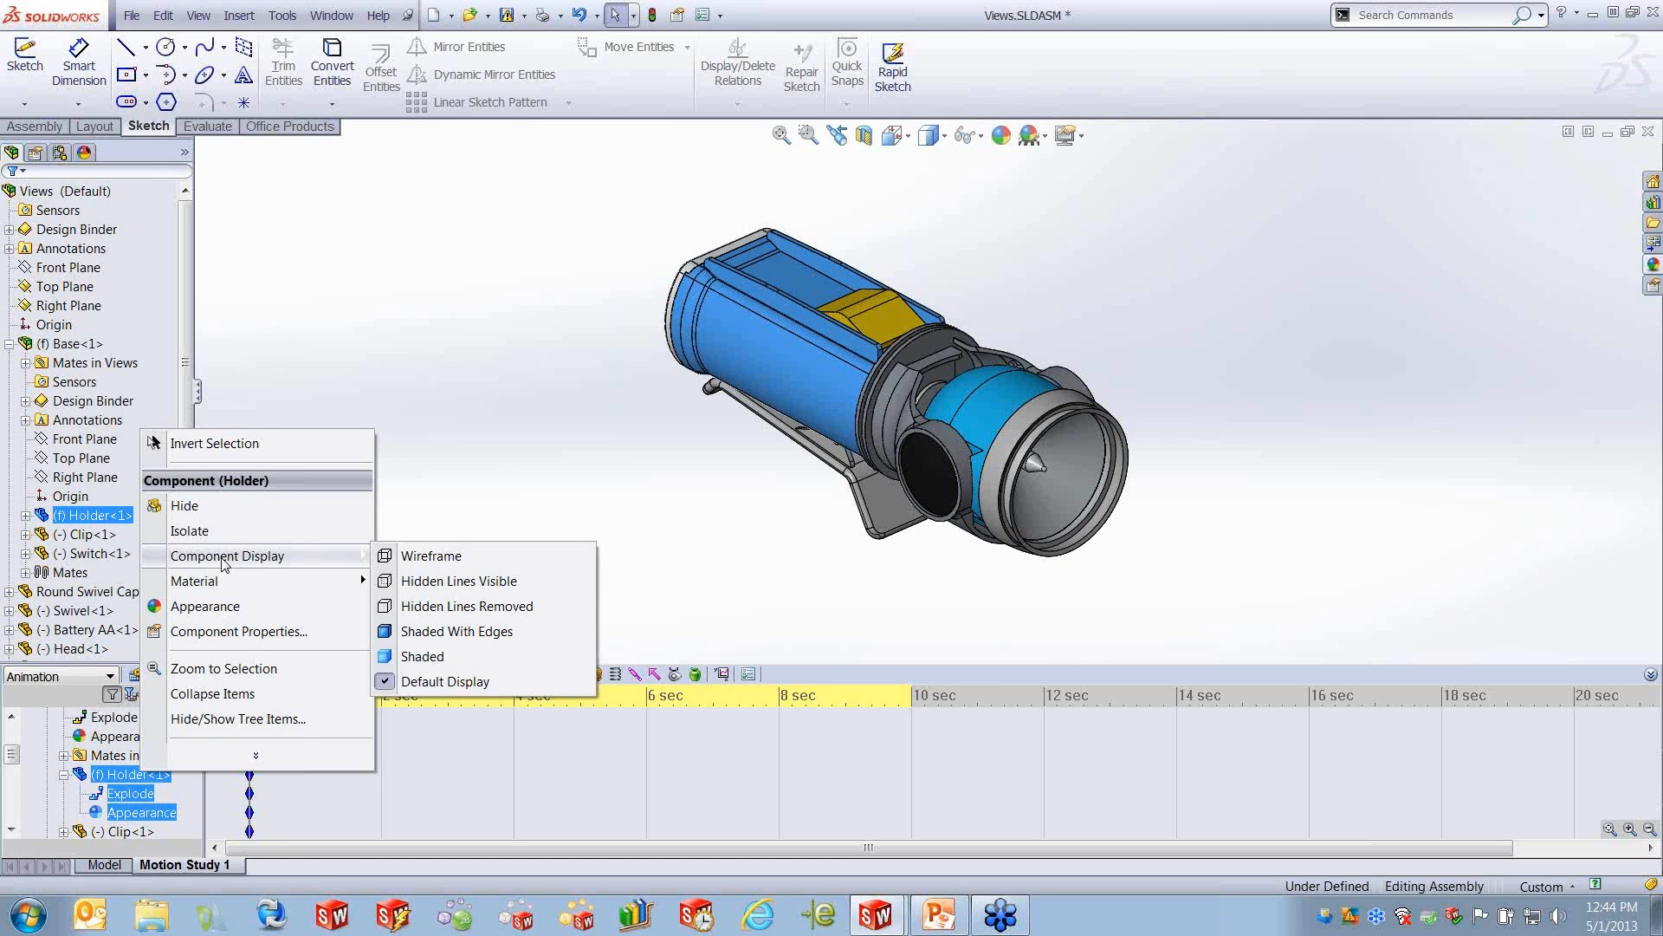
click(225, 509)
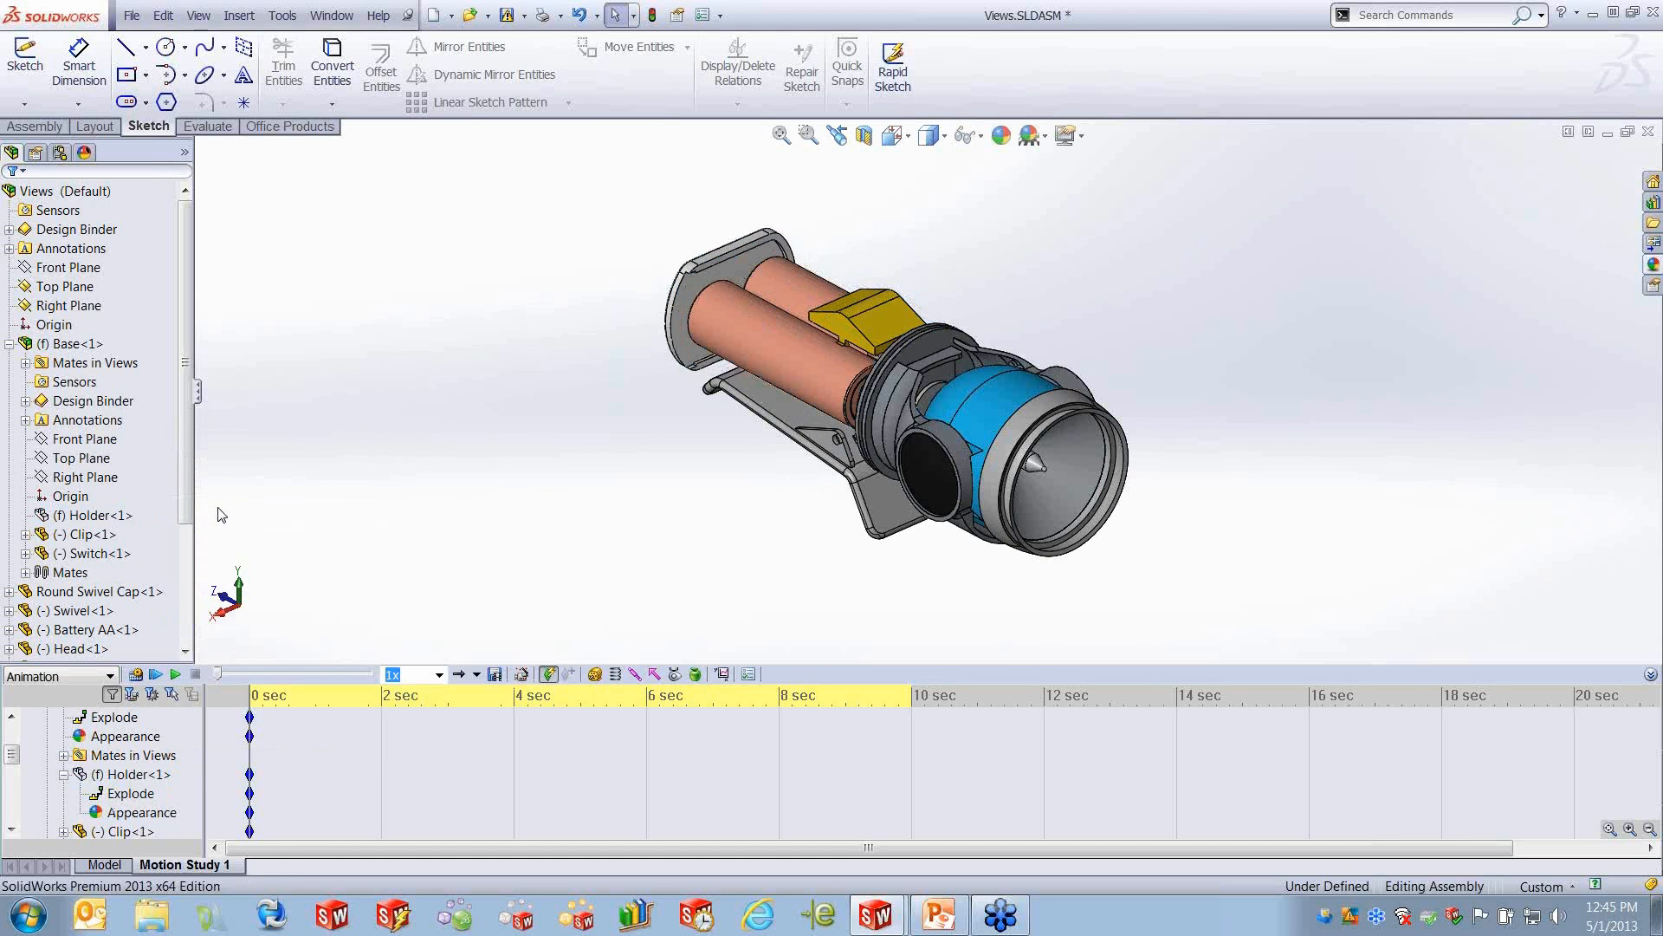
- Show the hidden Holder<1> component again at 0 seconds
click(252, 747)
mouse_move(252, 748)
mouse_down()
mouse_move(836, 753)
mouse_move(249, 761)
mouse_up()
click(134, 773)
right_click(139, 775)
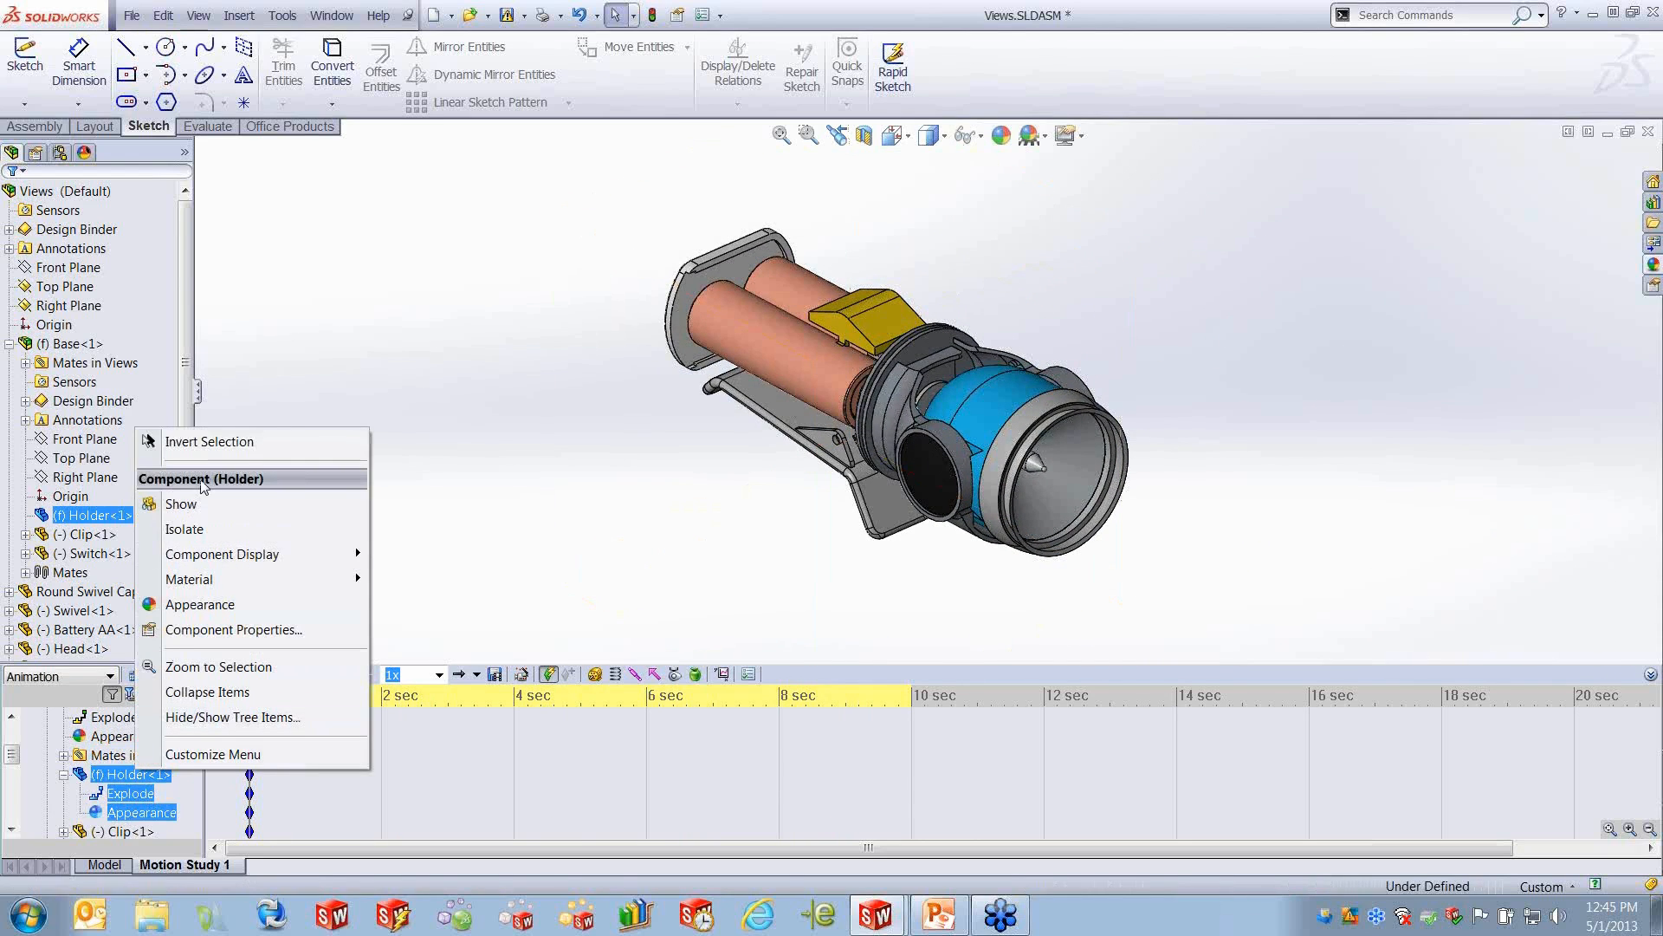
click(196, 509)
- Move the time bar to 6 seconds and hide the Holder<1> component there
drag(251, 750, 653, 745)
click(304, 738)
click(146, 776)
right_click(145, 776)
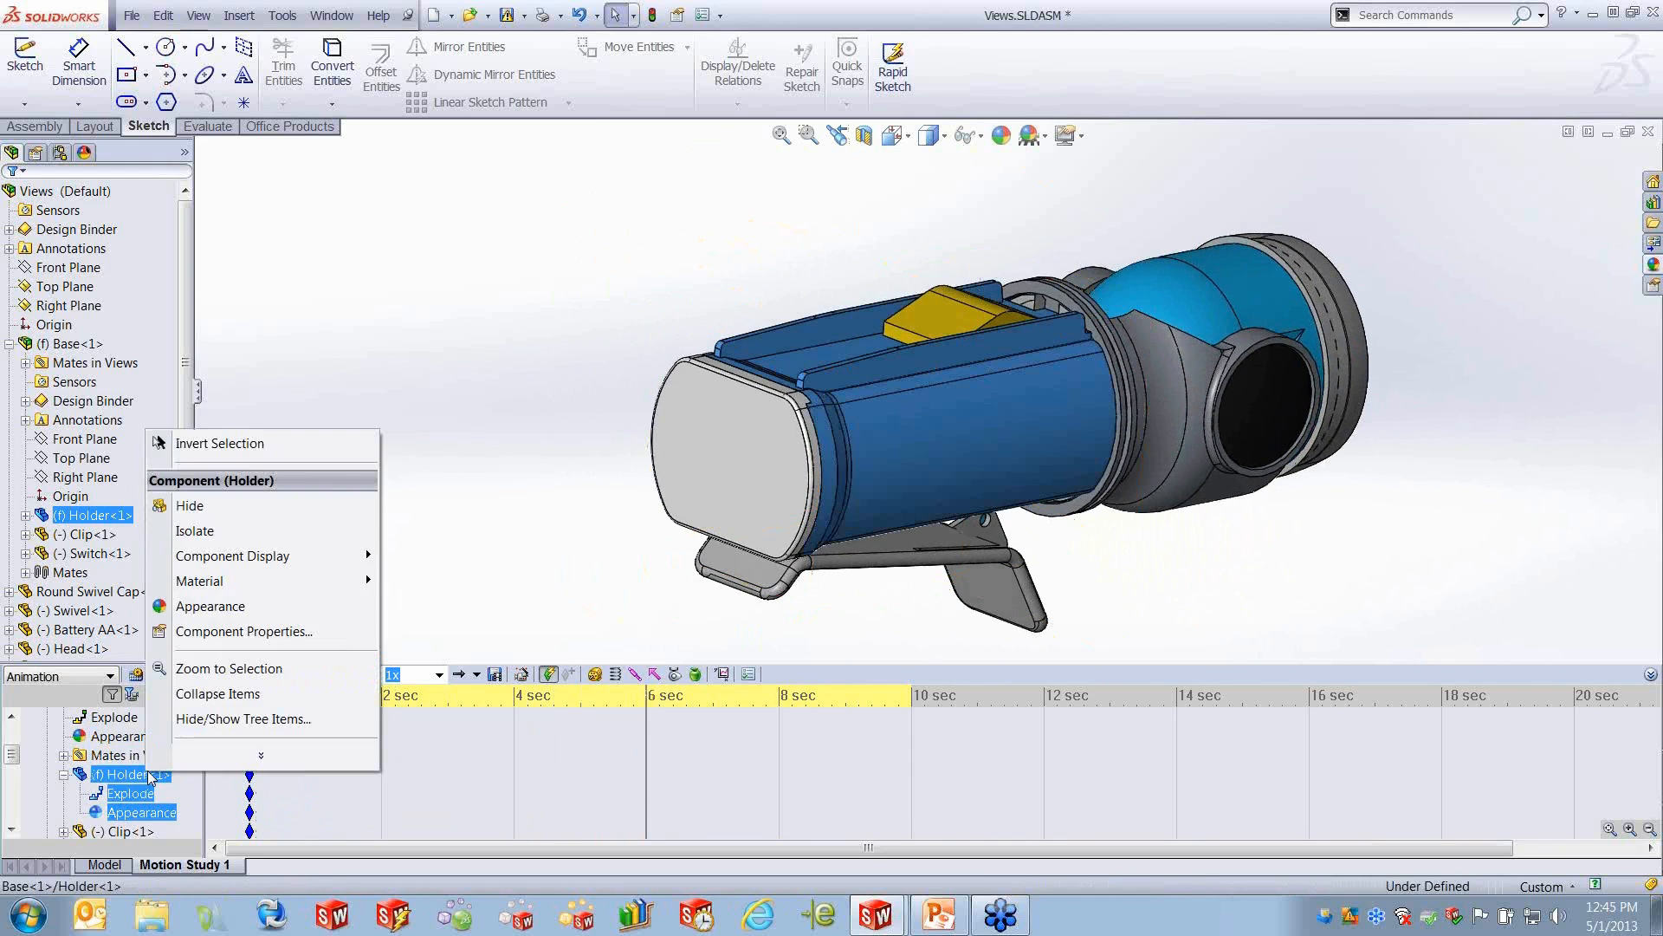
click(221, 507)
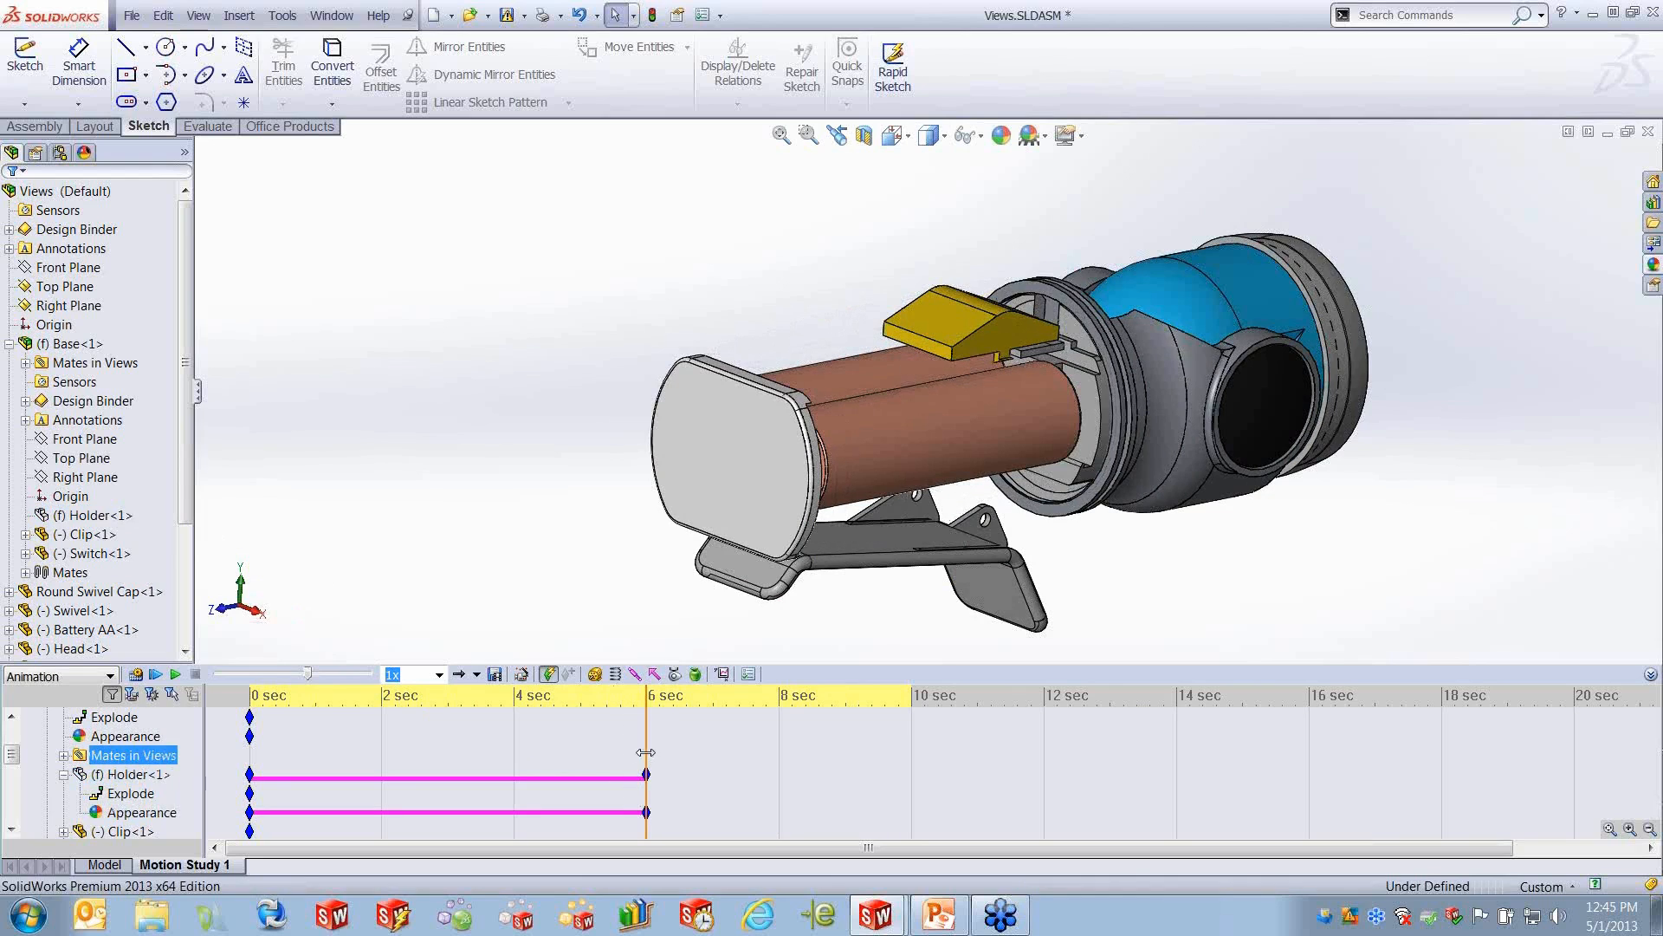
click(643, 774)
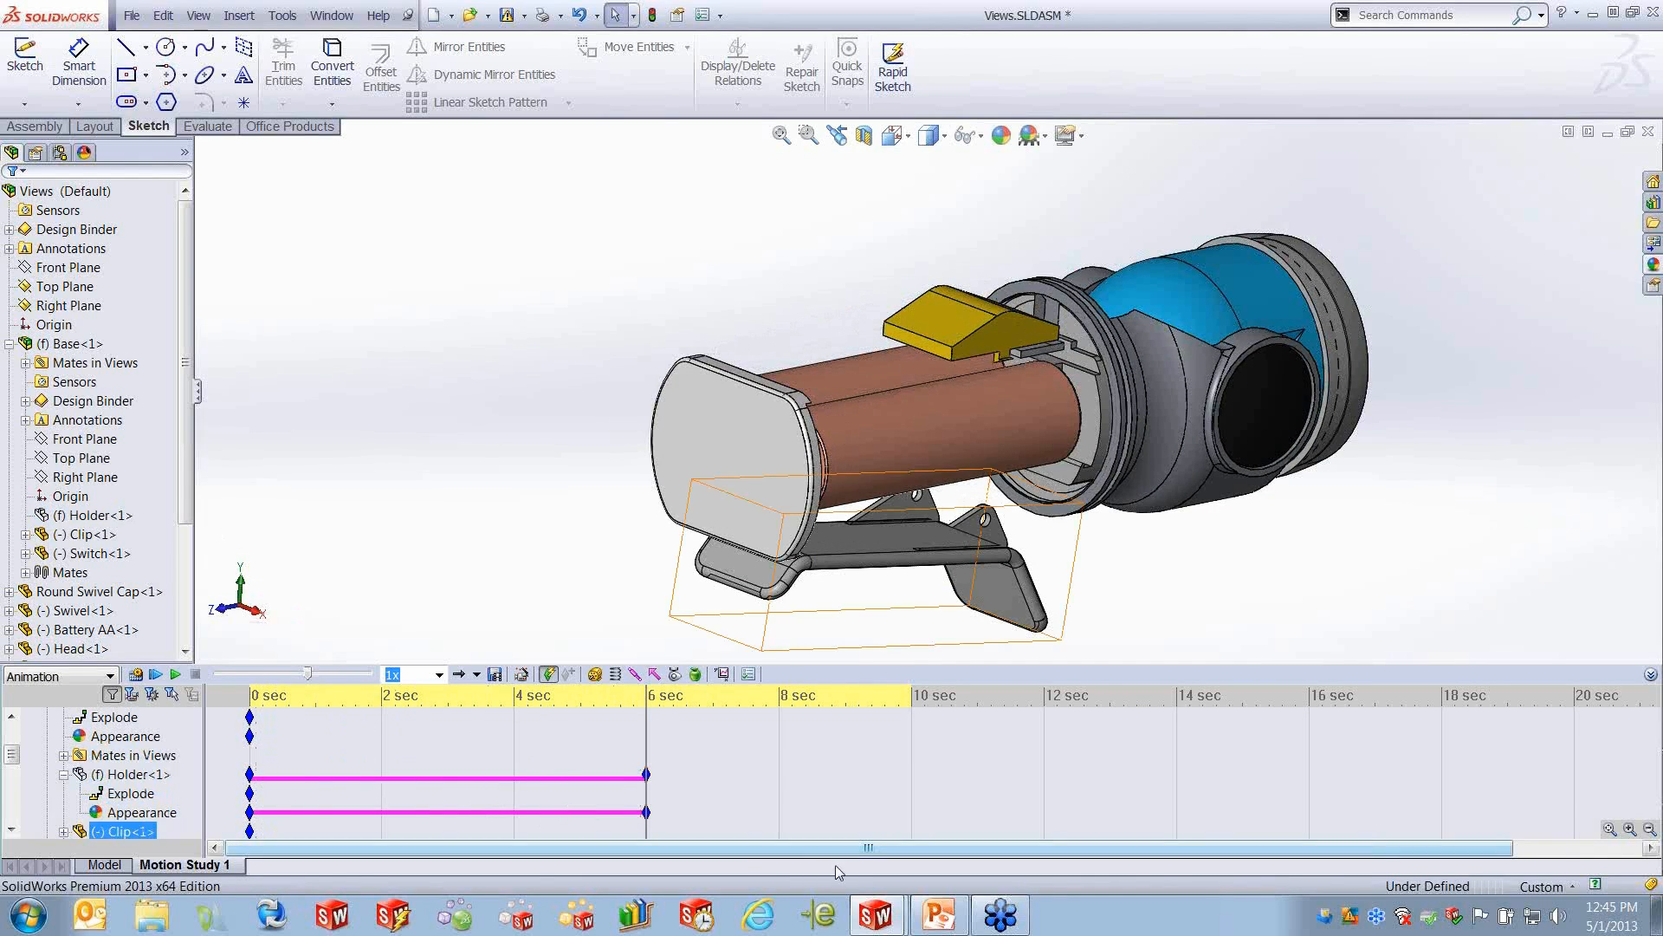
- Switch to PowerPoint, present the change-bar legend on slide 13 full screen, and return to Views.SLDASM in SolidWorks
click(938, 914)
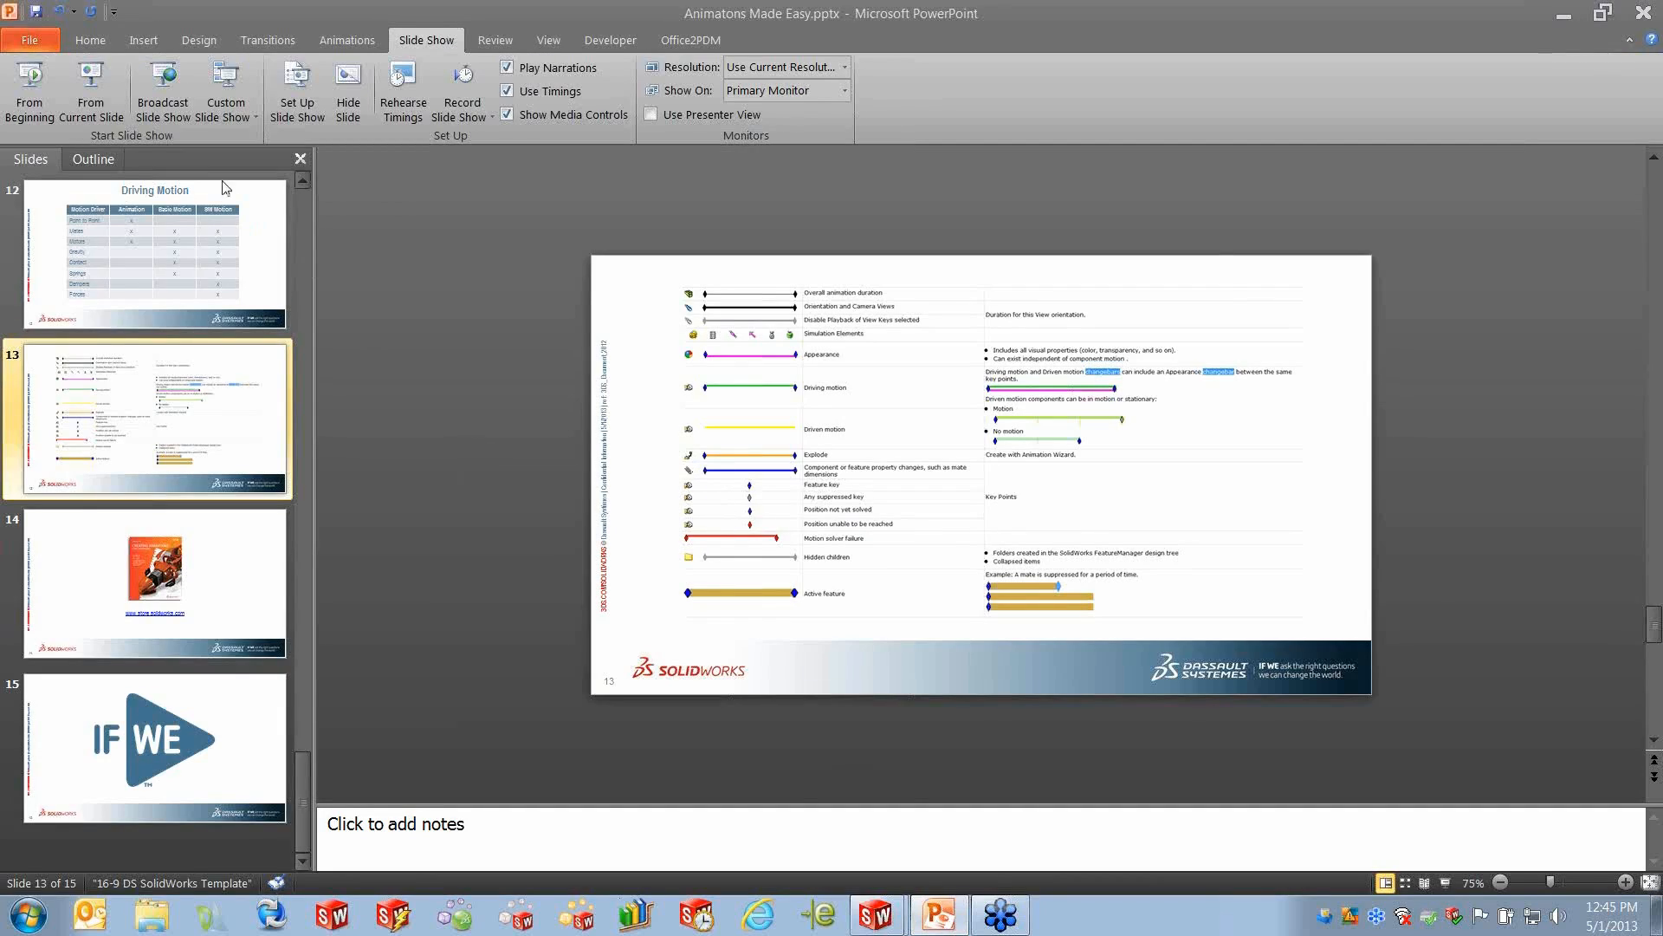
click(90, 86)
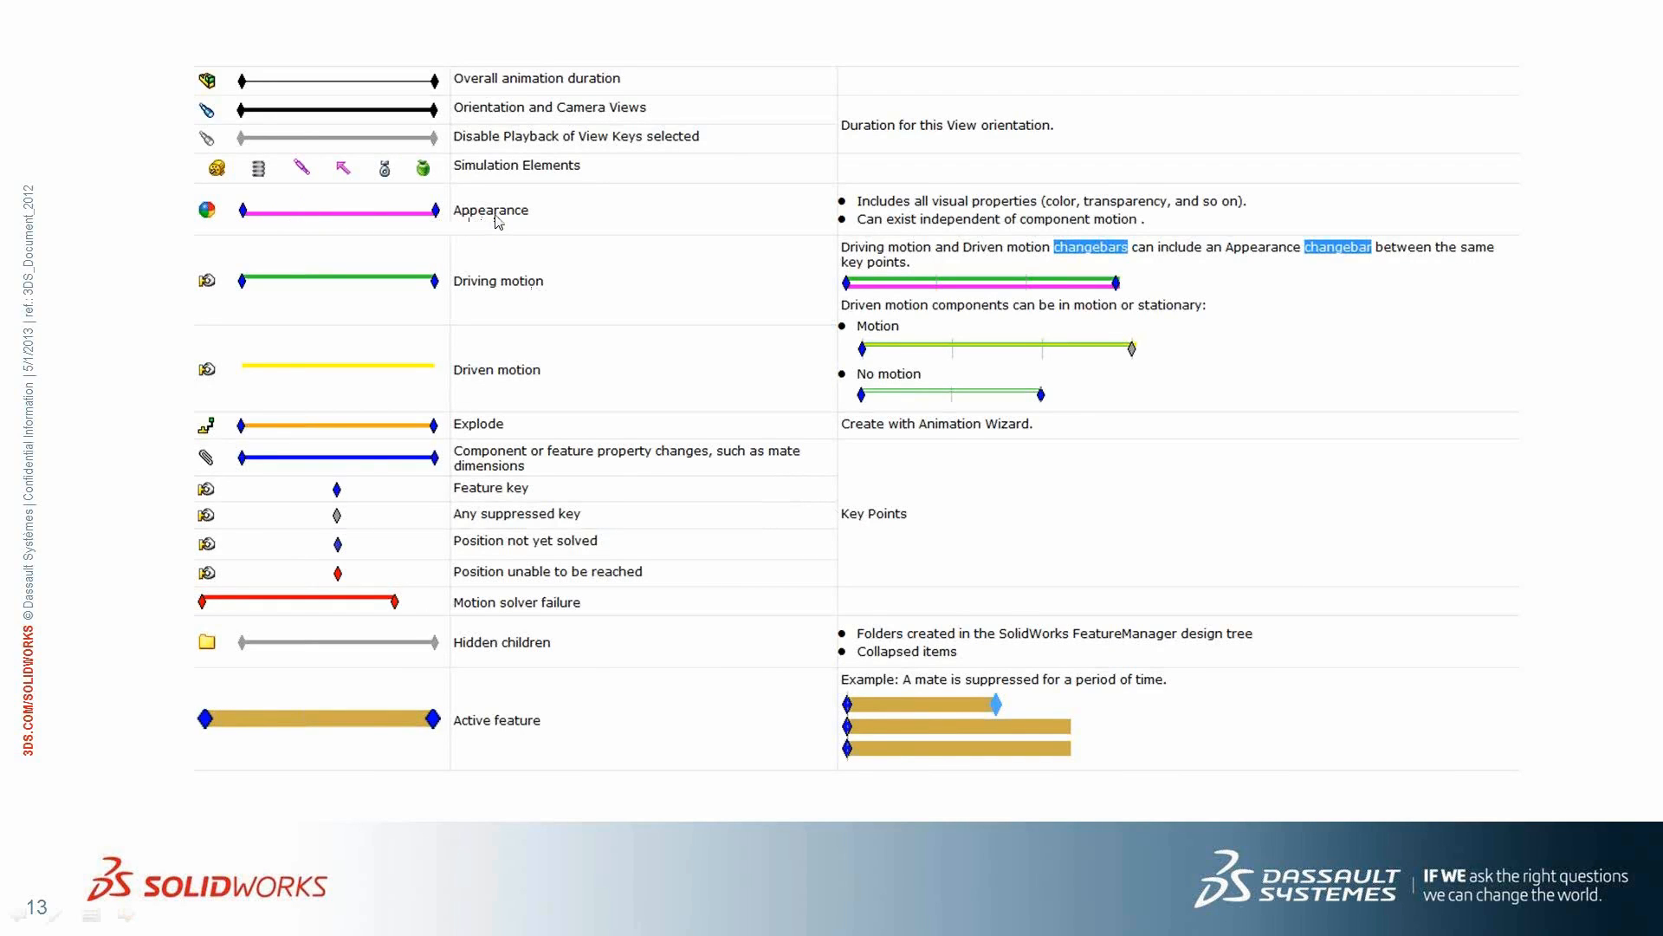
key(Escape)
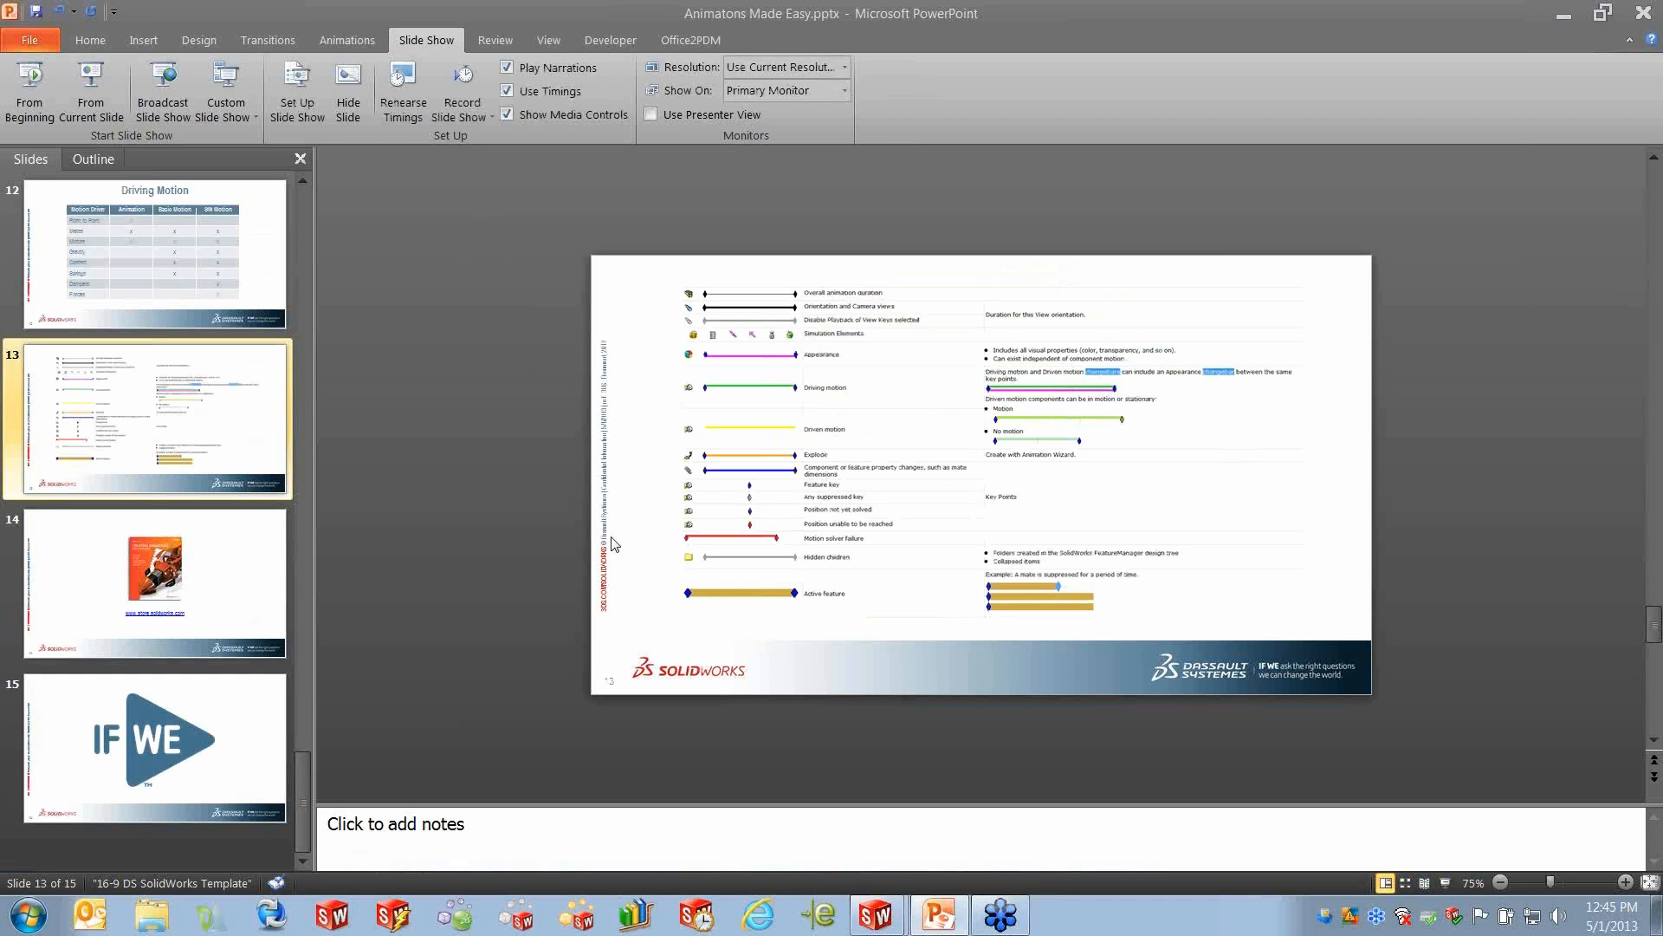
click(875, 914)
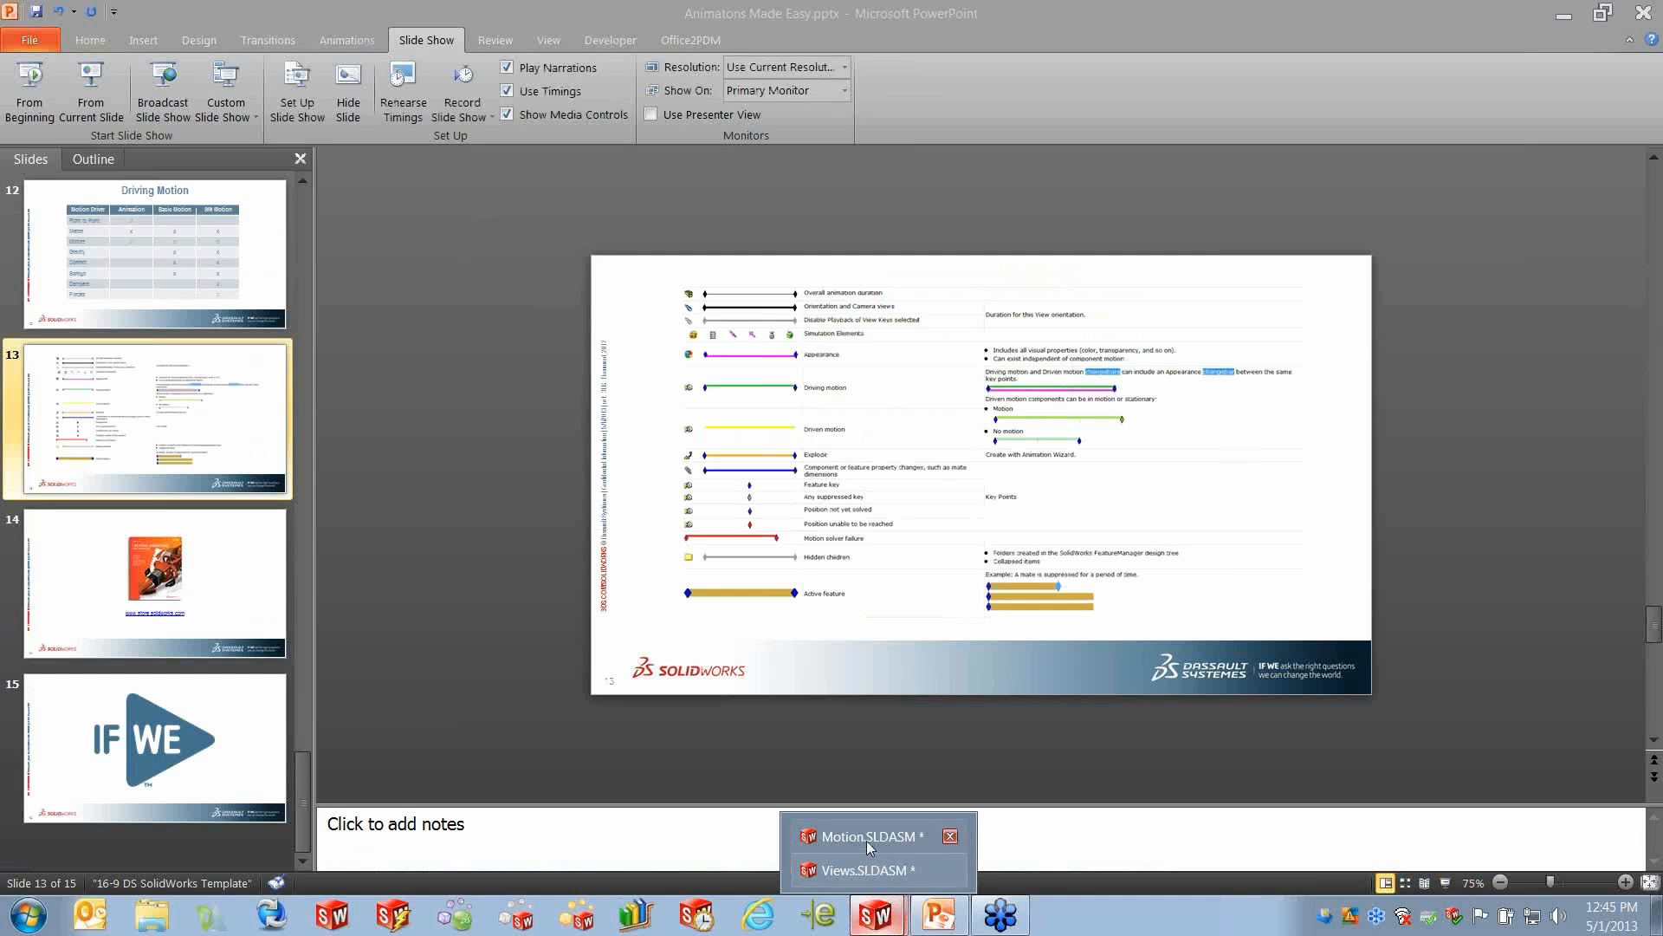
click(866, 869)
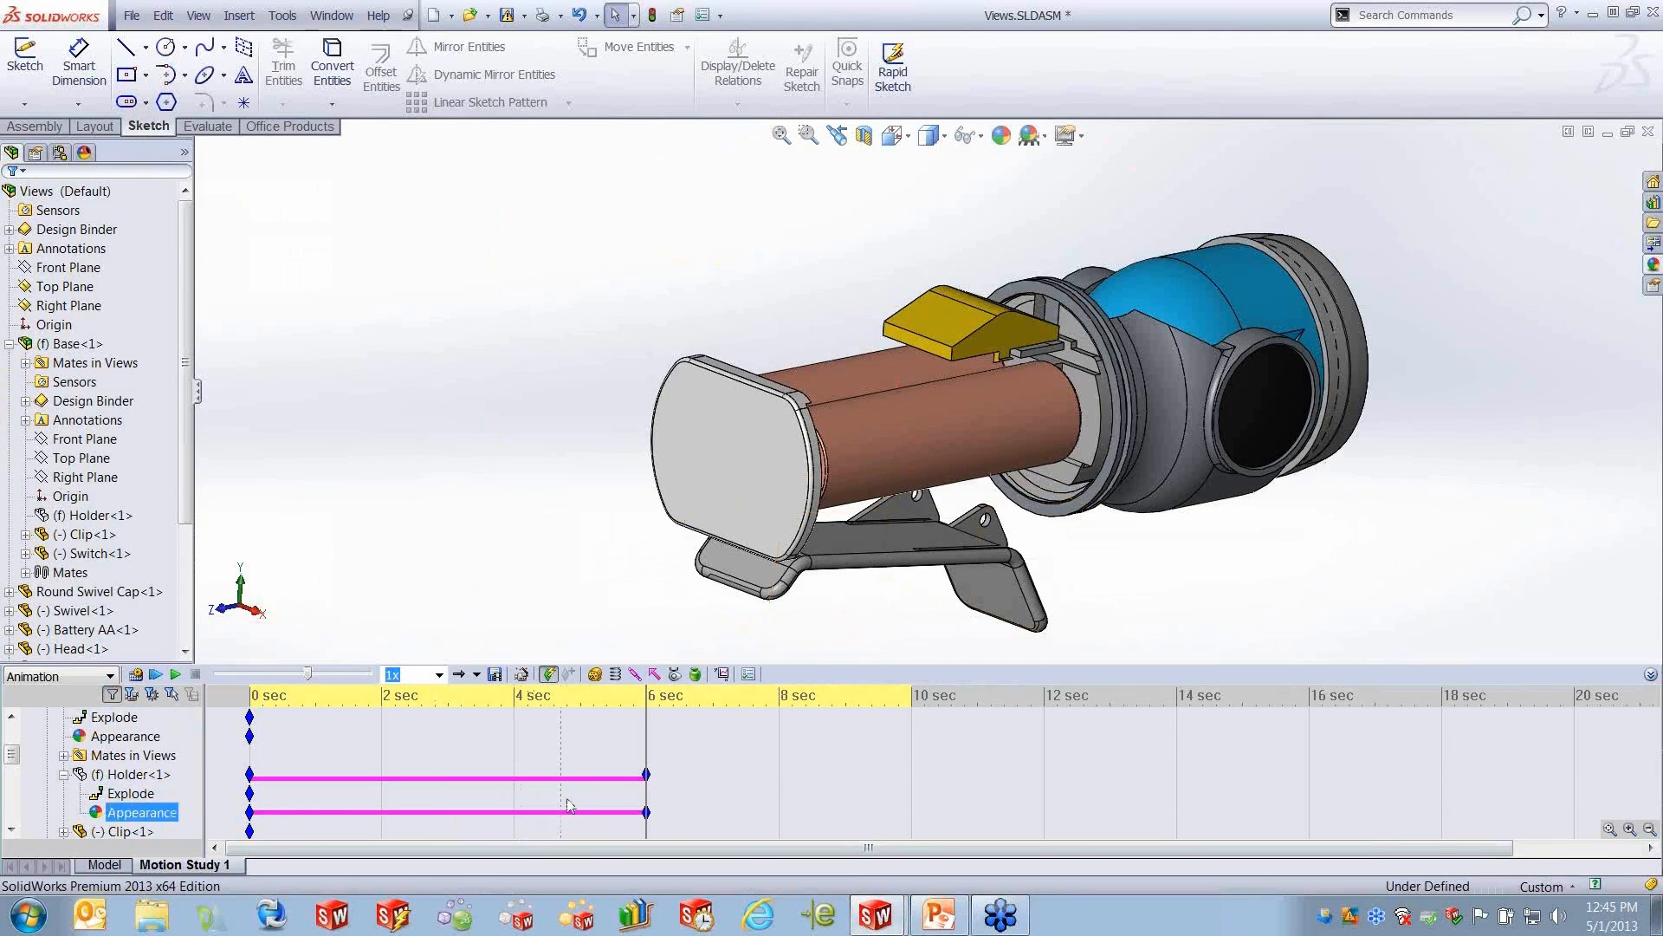
- Set the interpolation mode of Holder<1>'s key point at 6 seconds to Snap
mouse_move(646, 781)
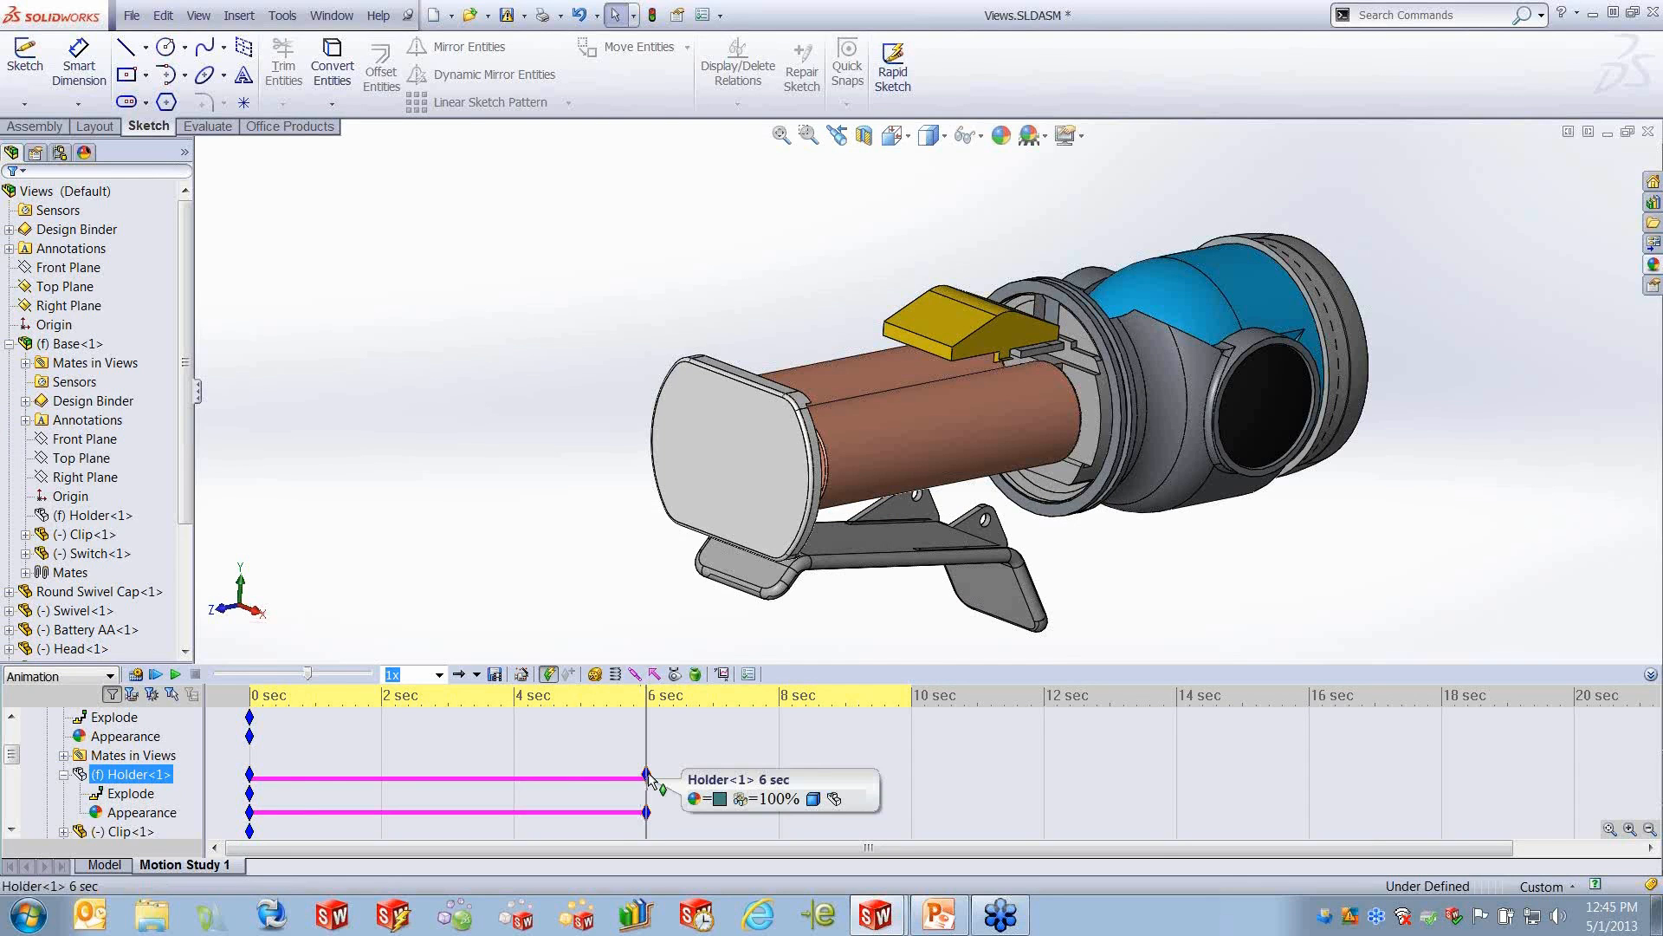
click(646, 730)
mouse_move(646, 728)
mouse_down()
mouse_move(251, 735)
mouse_move(646, 732)
mouse_up()
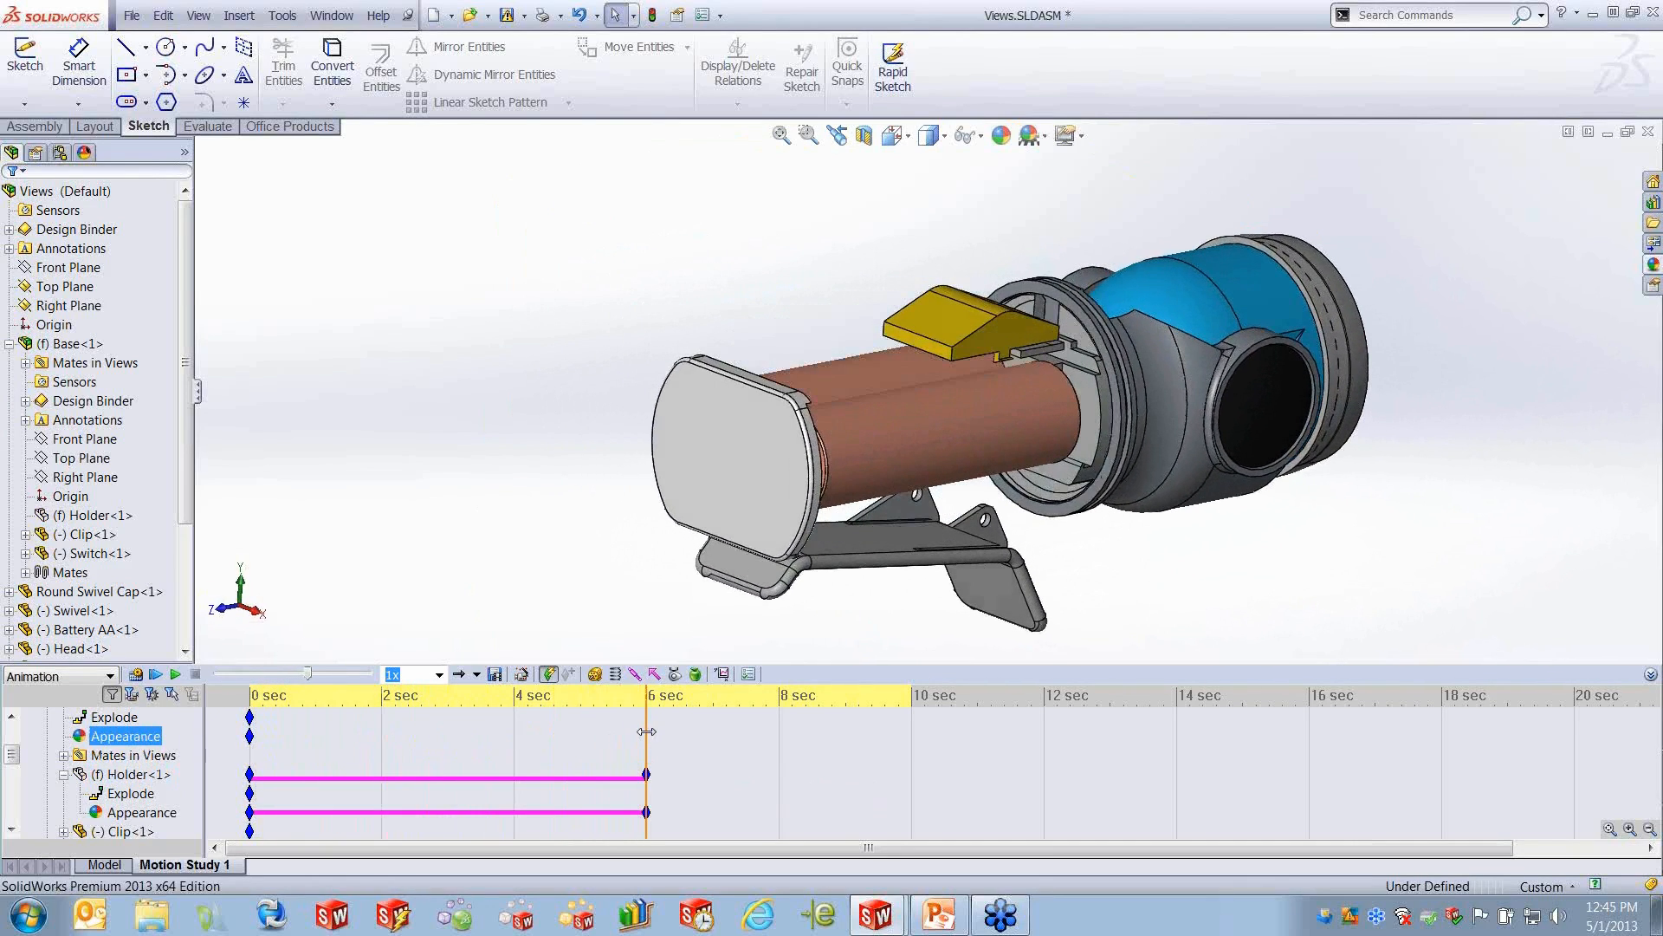
click(790, 828)
click(684, 782)
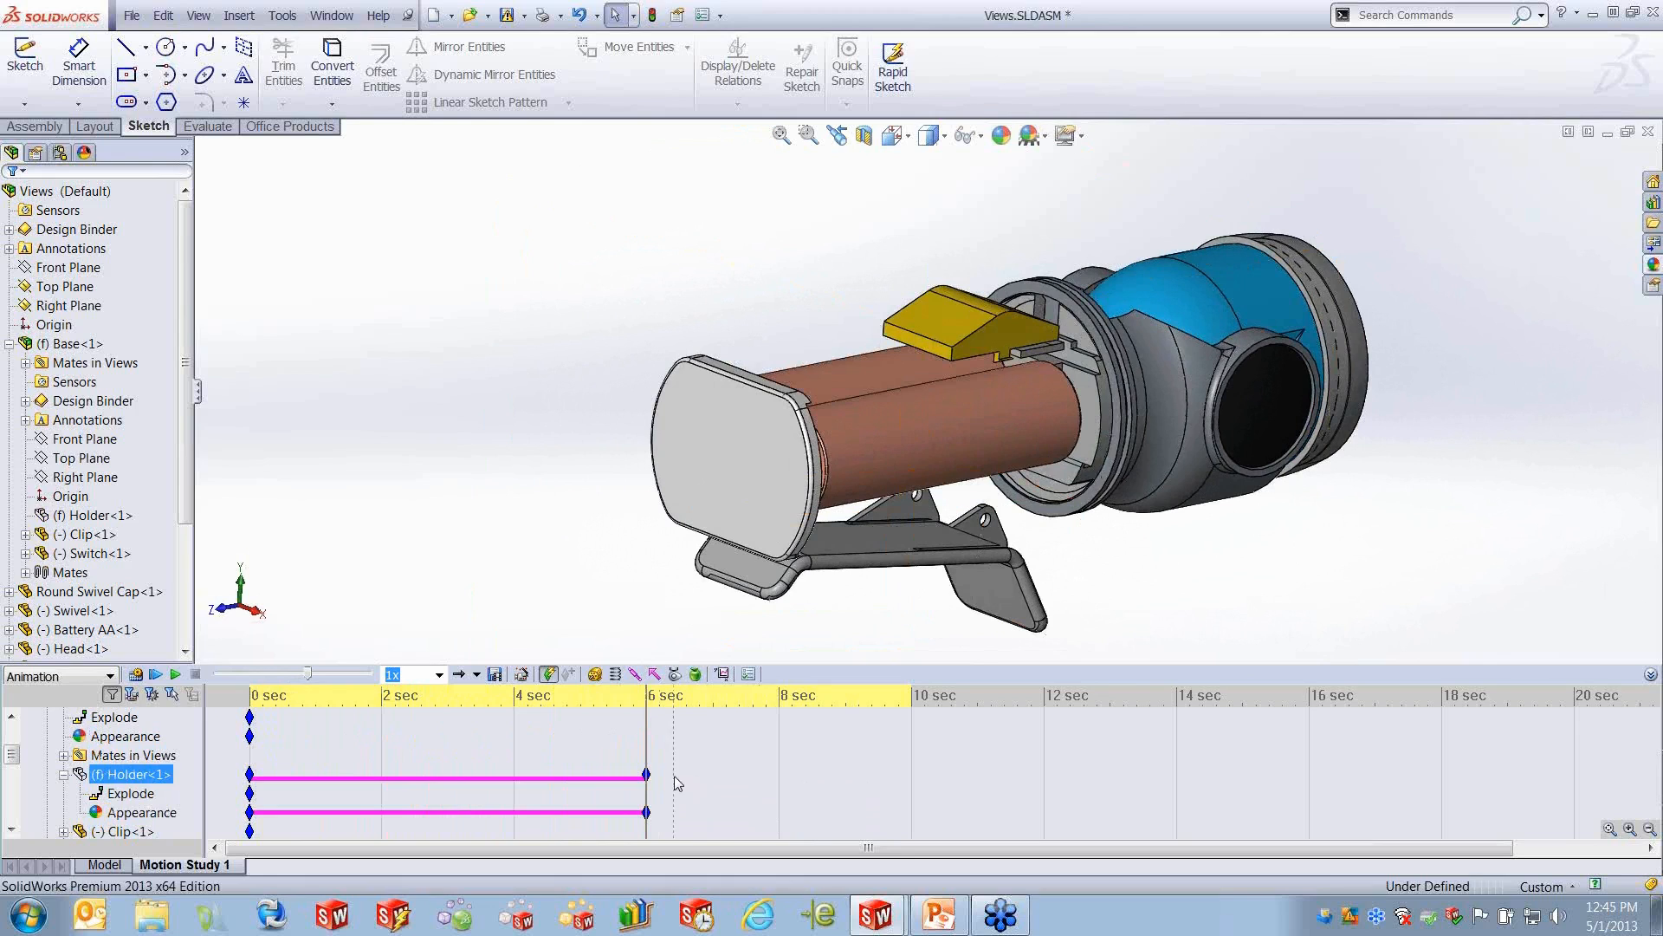
right_click(646, 773)
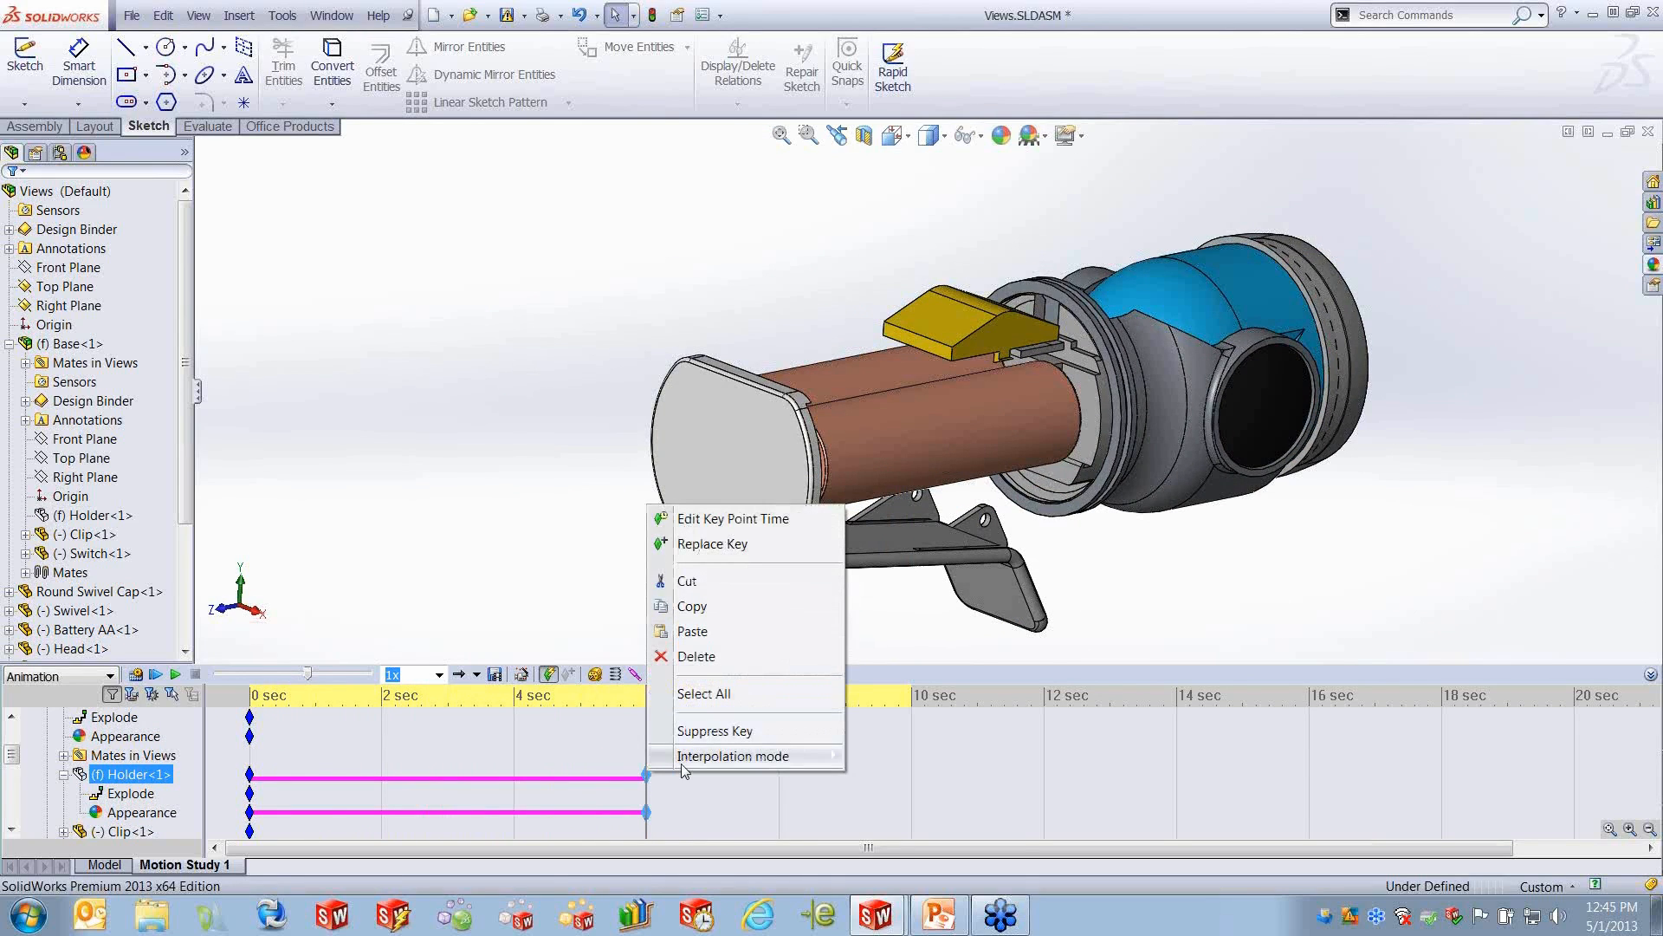
mouse_move(692, 765)
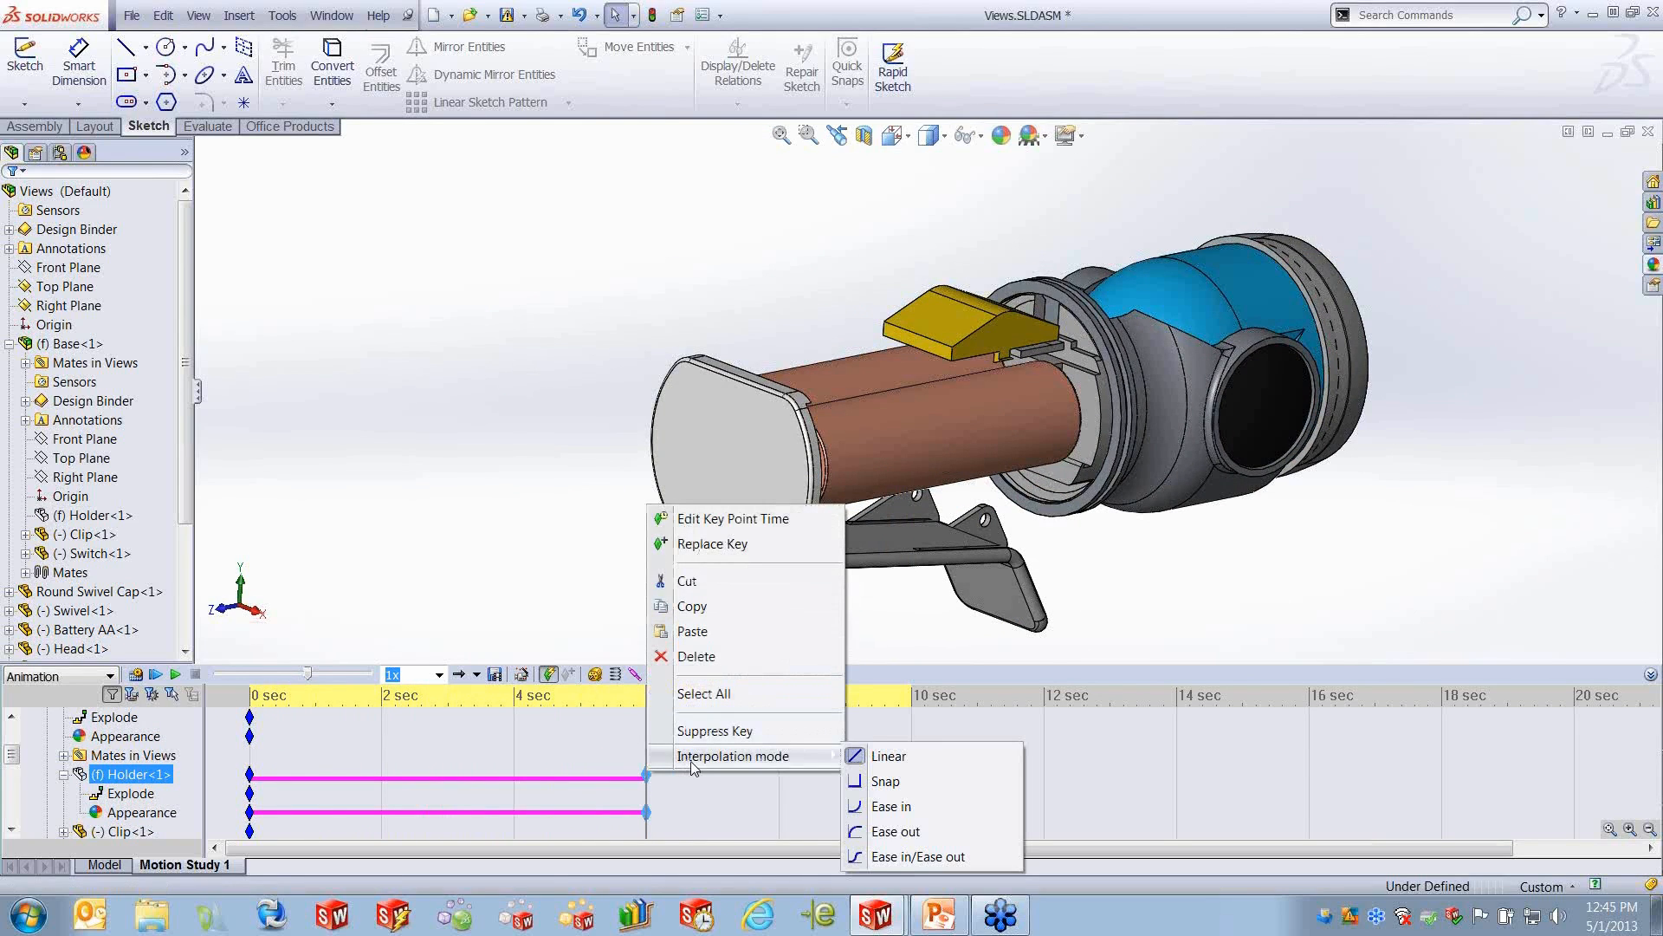
click(880, 787)
- Move the time bar from the Holder<1> key to 10 seconds
click(643, 738)
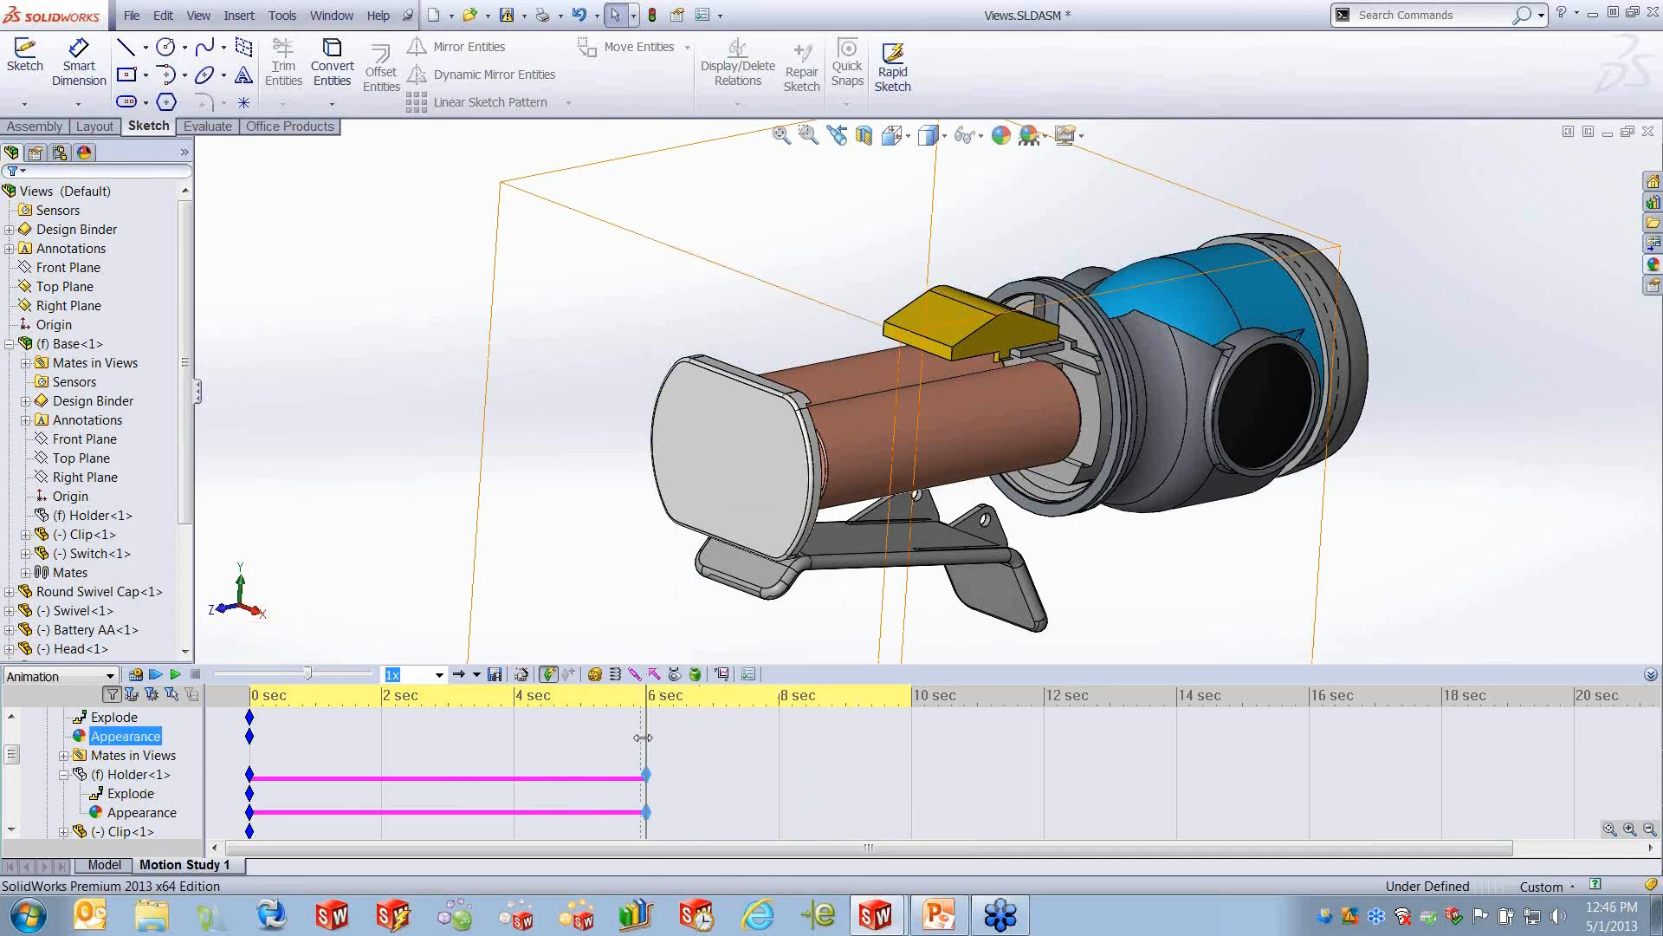
mouse_move(646, 736)
mouse_down()
mouse_move(281, 759)
mouse_move(646, 755)
mouse_up()
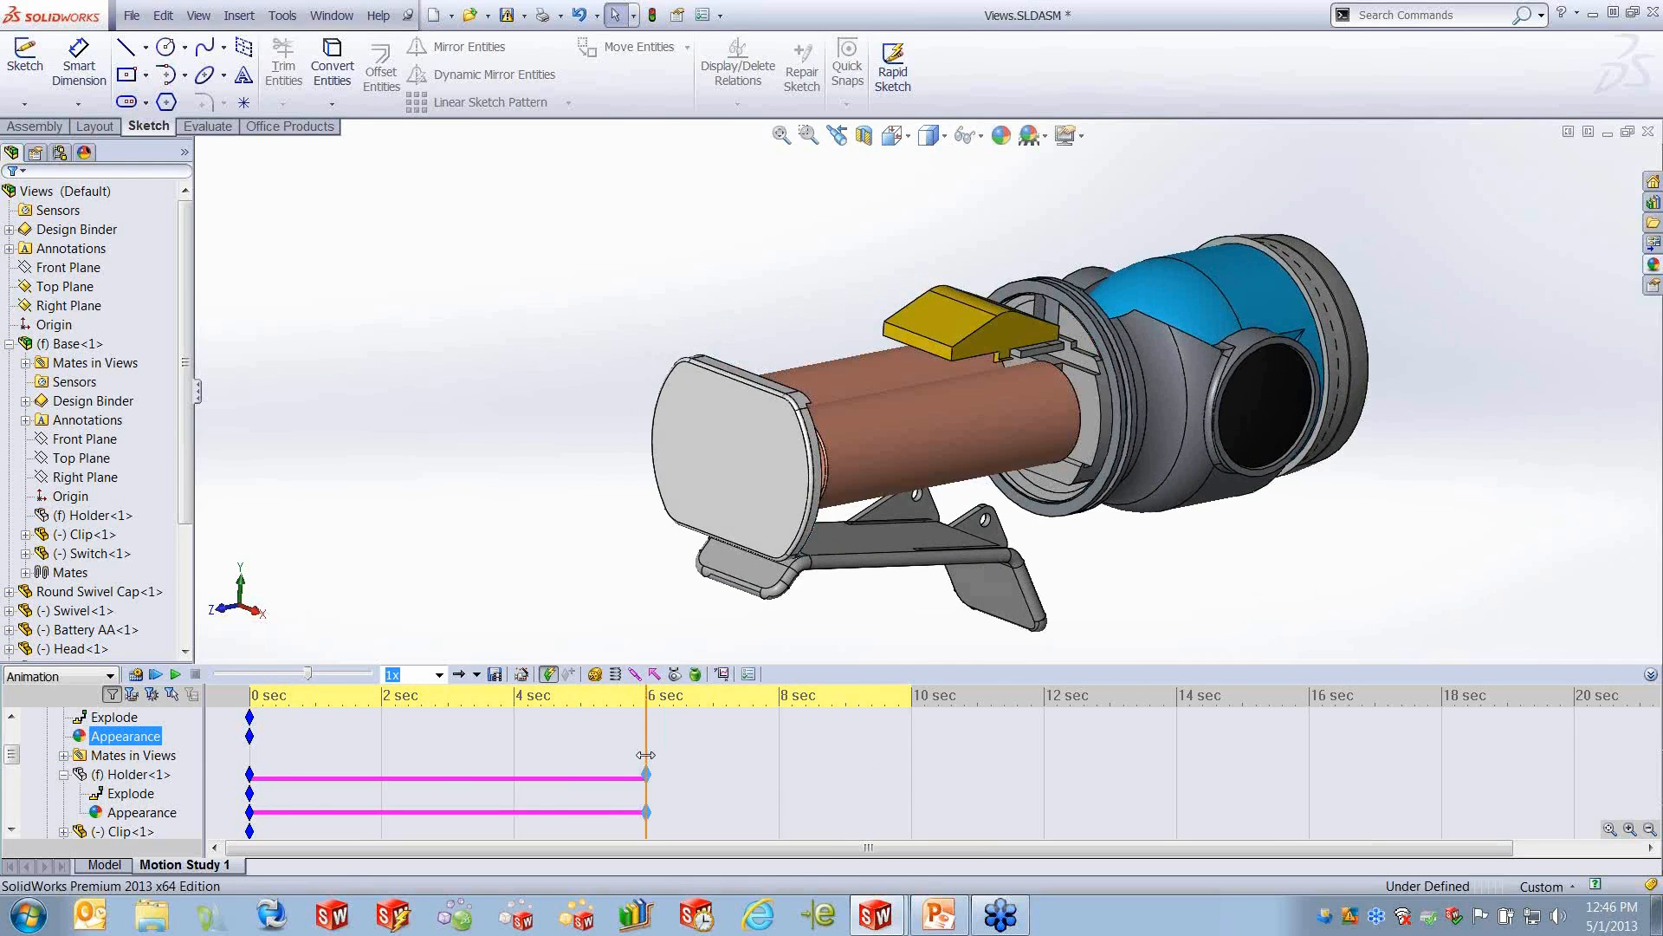
click(645, 754)
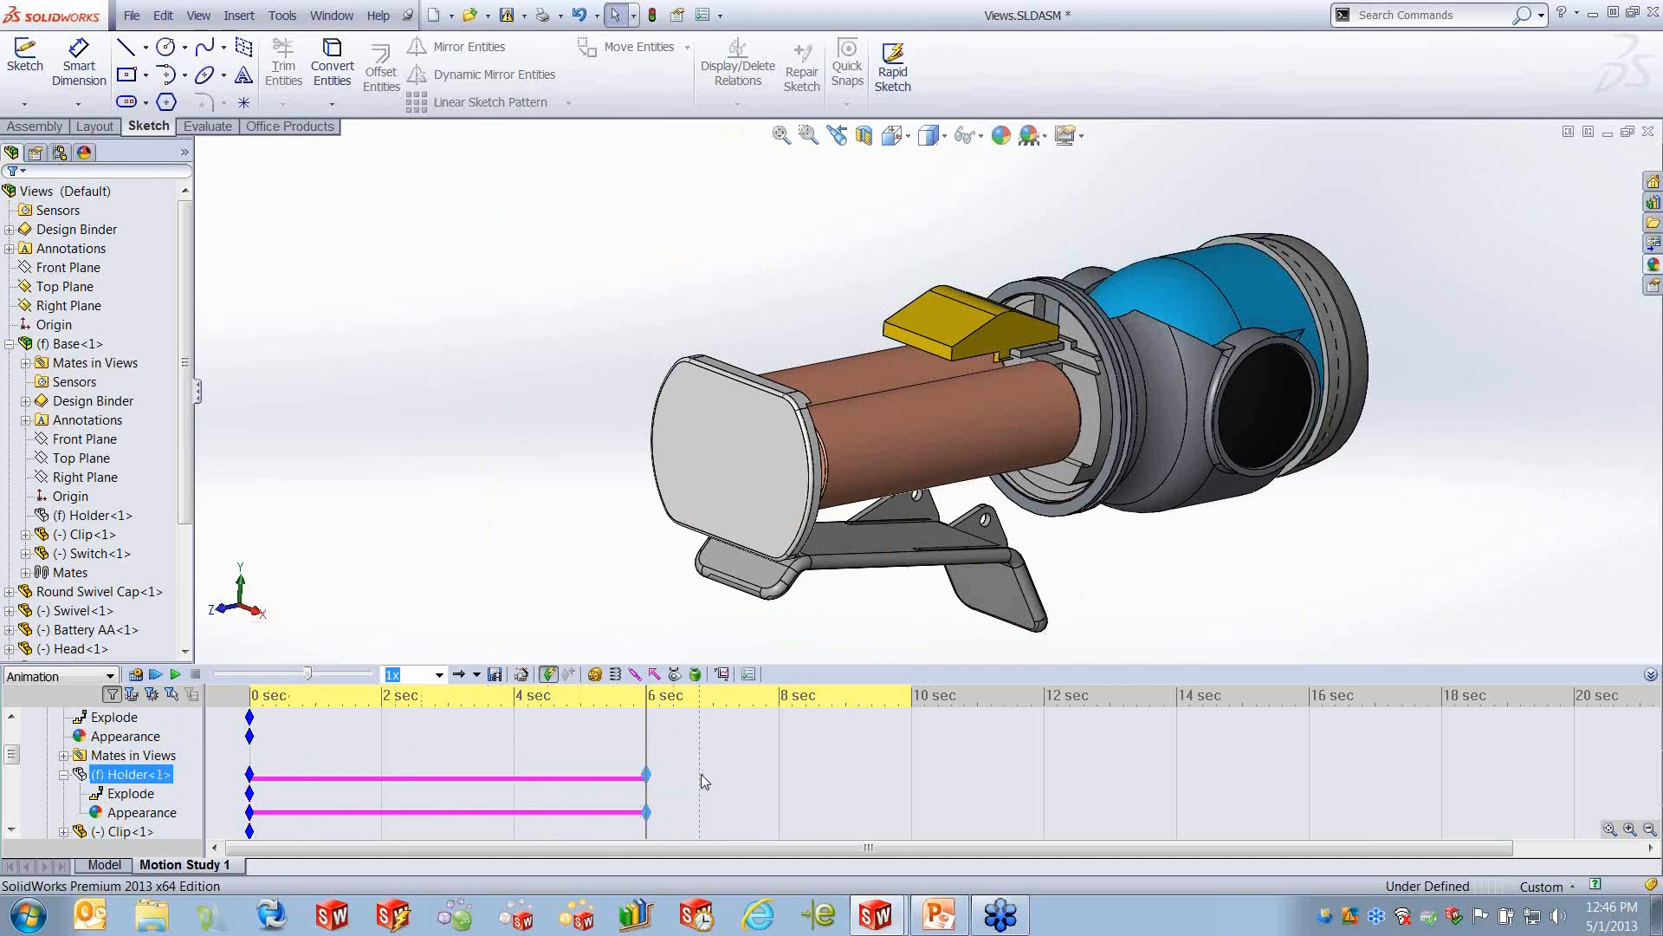
drag(646, 732, 917, 728)
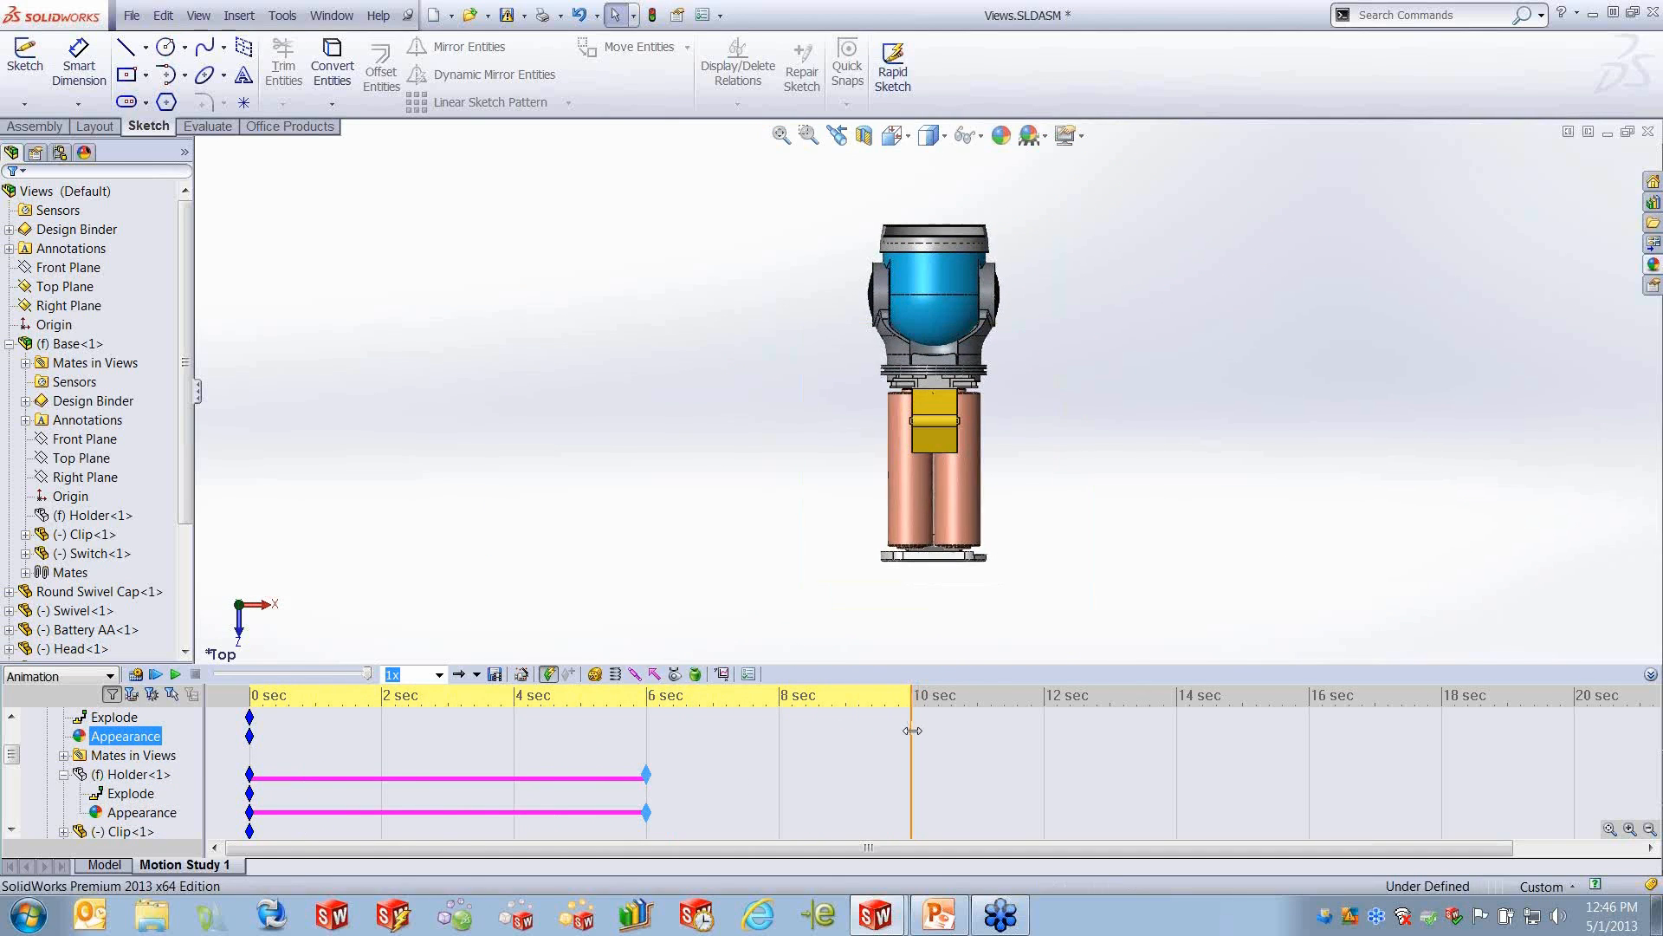
click(932, 320)
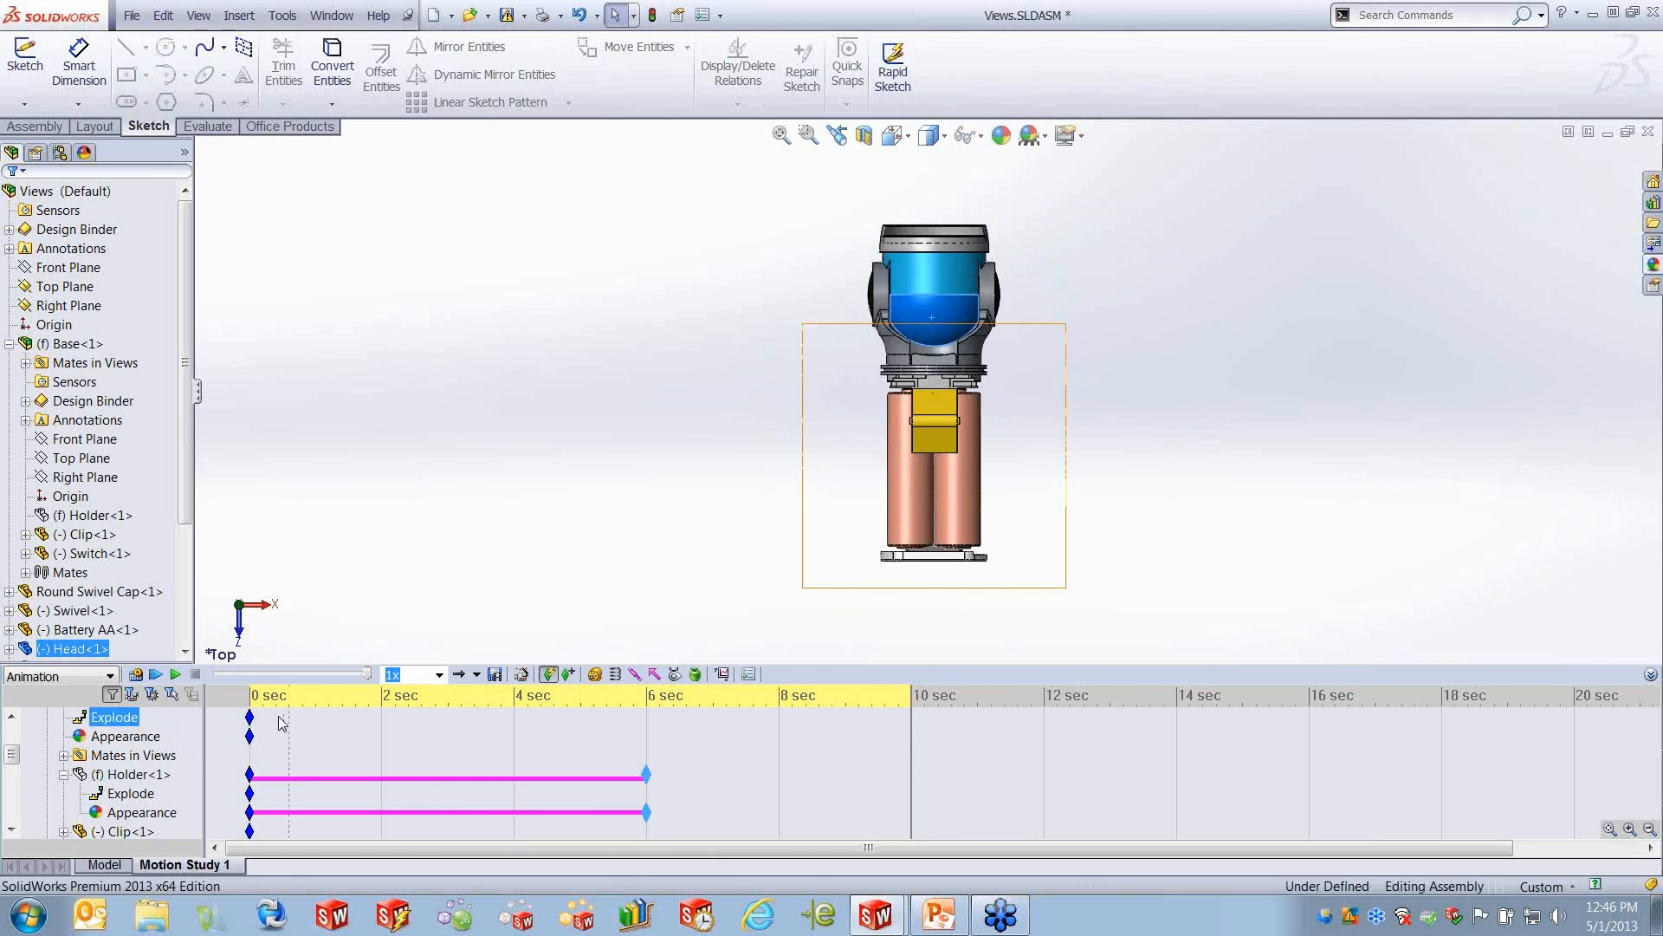
click(241, 646)
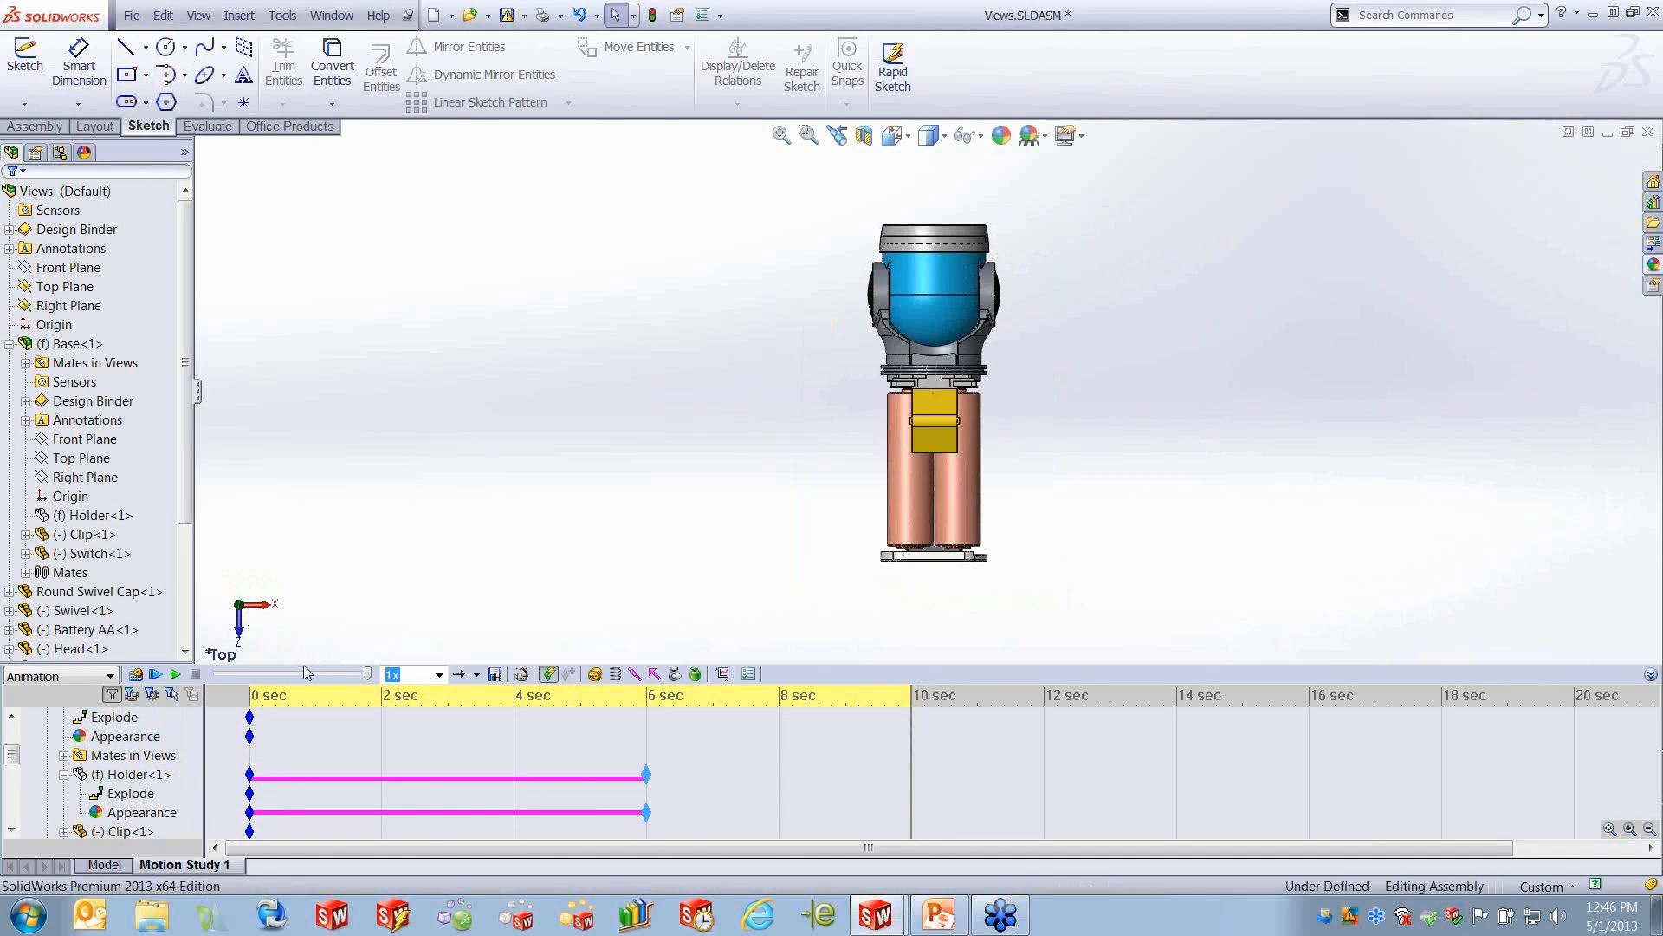
mouse_move(306, 674)
- Apply a bright red colour to the Swivel<1> component at the component level, at 10 seconds in the motion study
scroll(91, 793, down, 3)
click(110, 829)
scroll(111, 818, down, 1)
scroll(112, 811, down, 2)
click(121, 737)
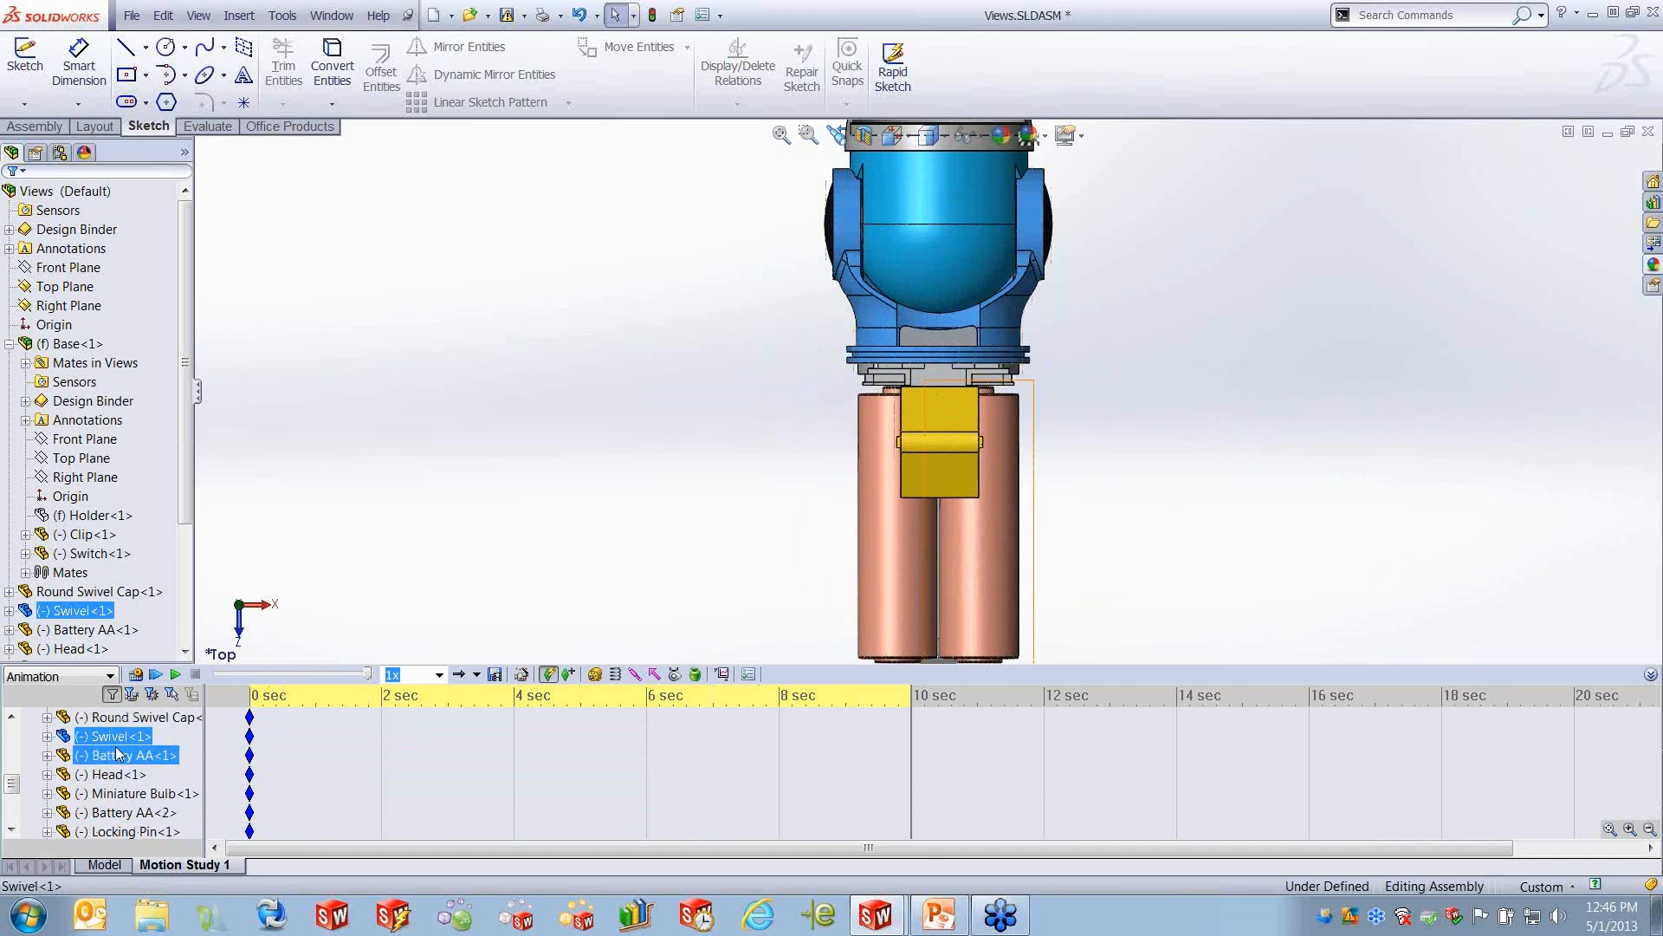
click(111, 774)
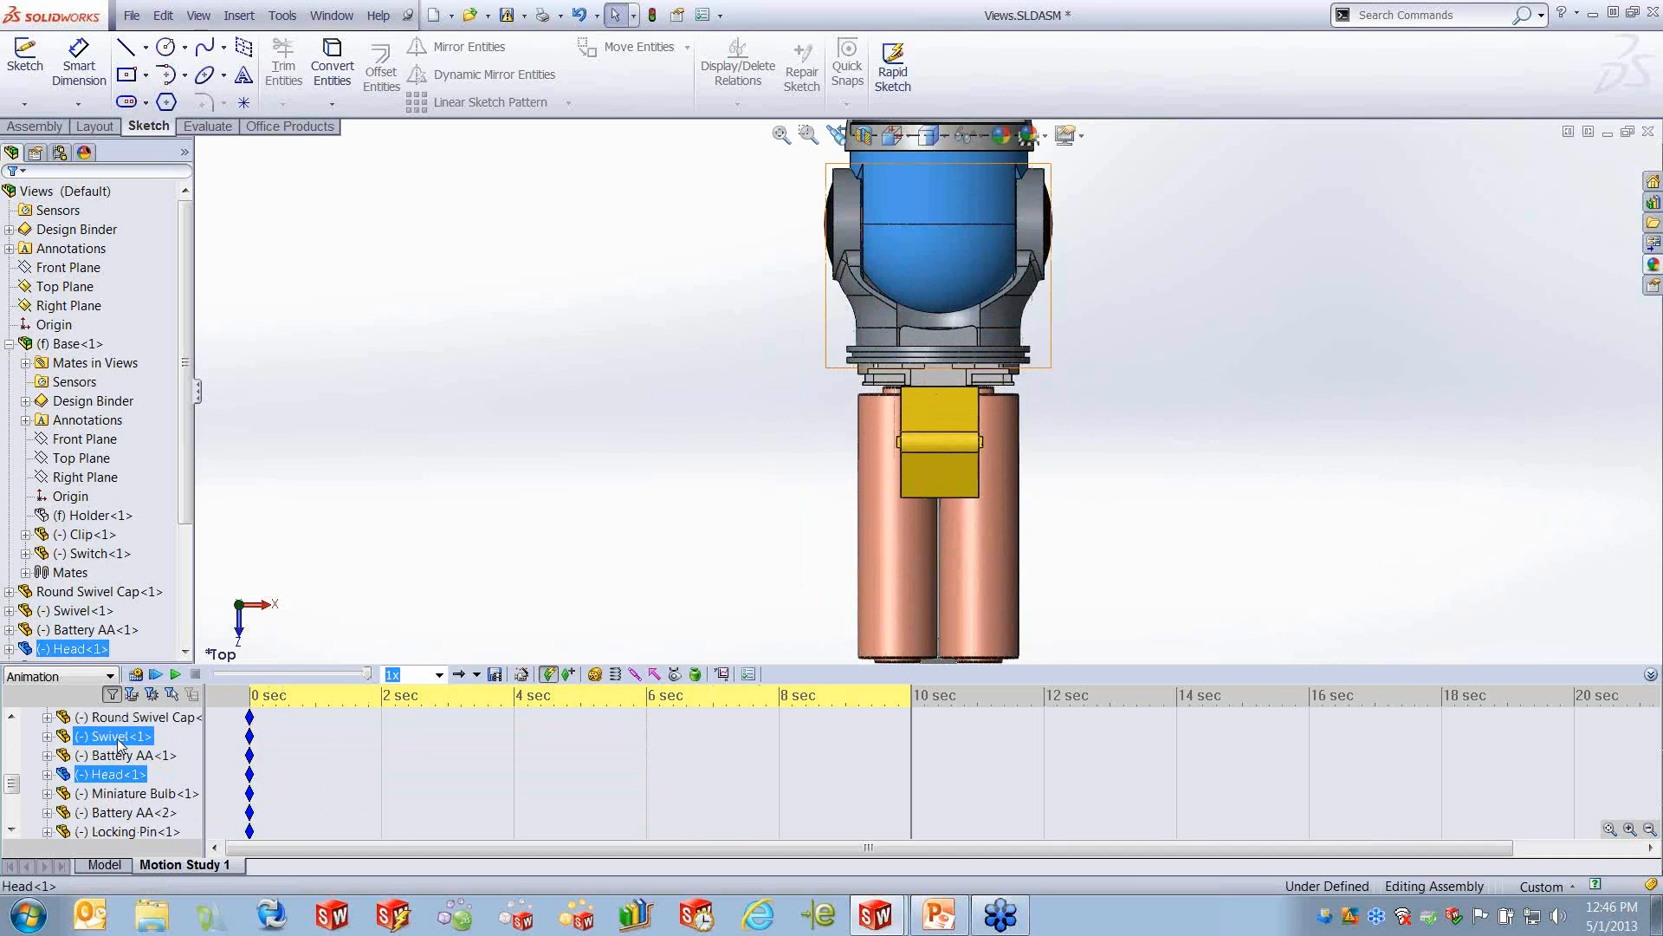
click(118, 738)
right_click(117, 742)
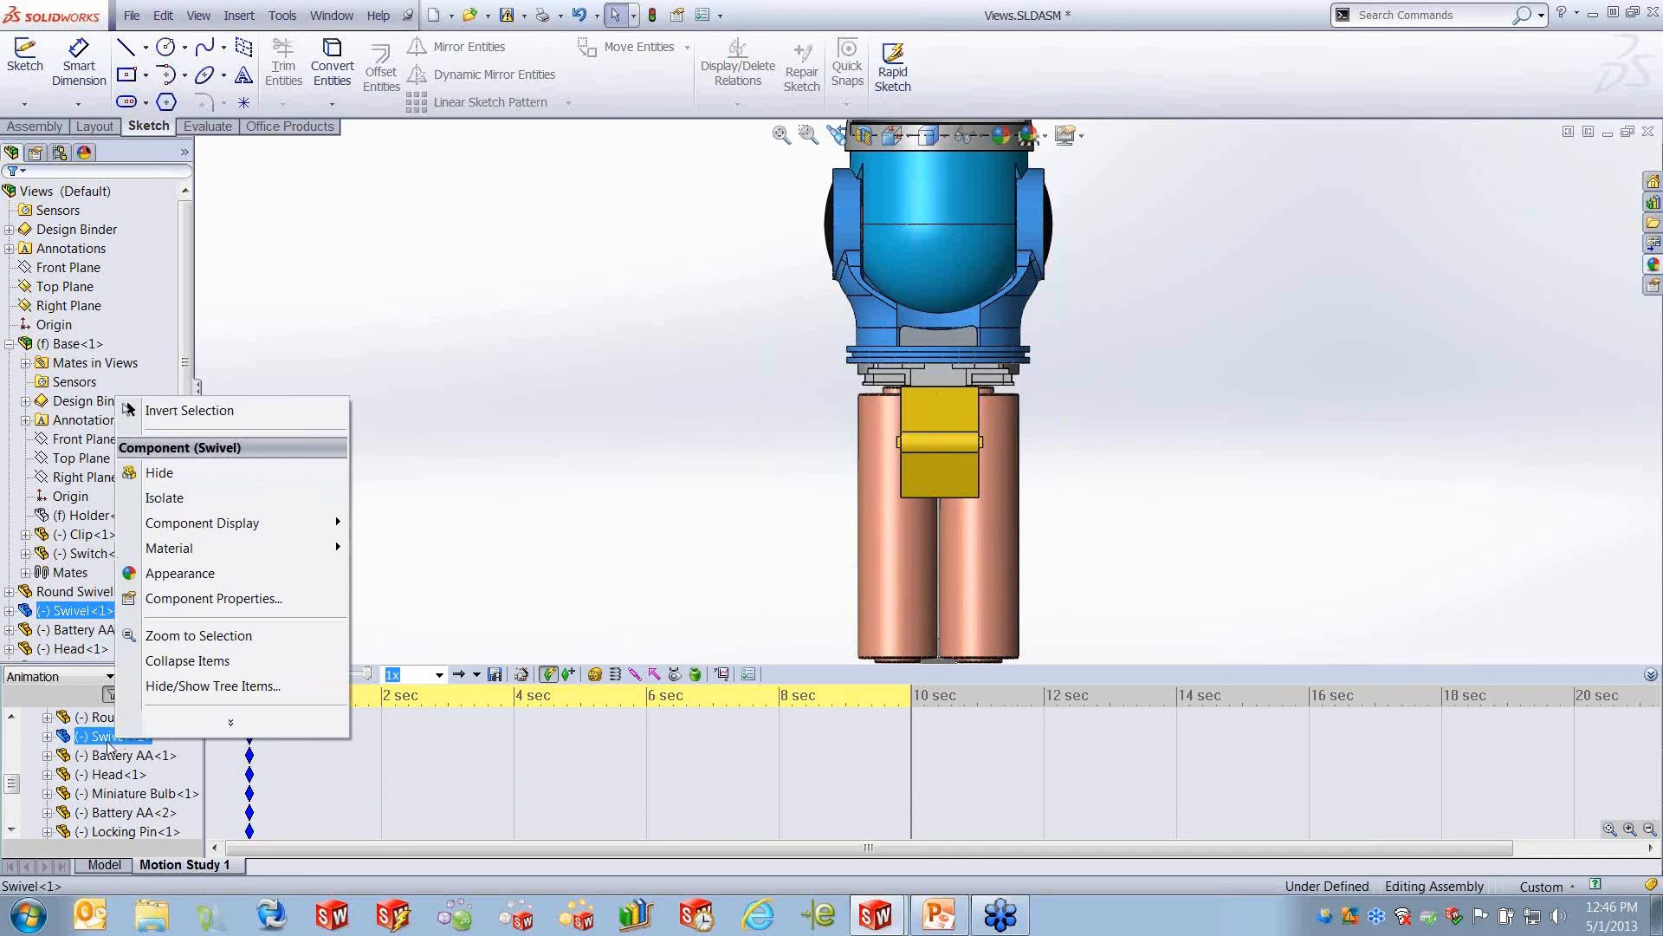
click(210, 575)
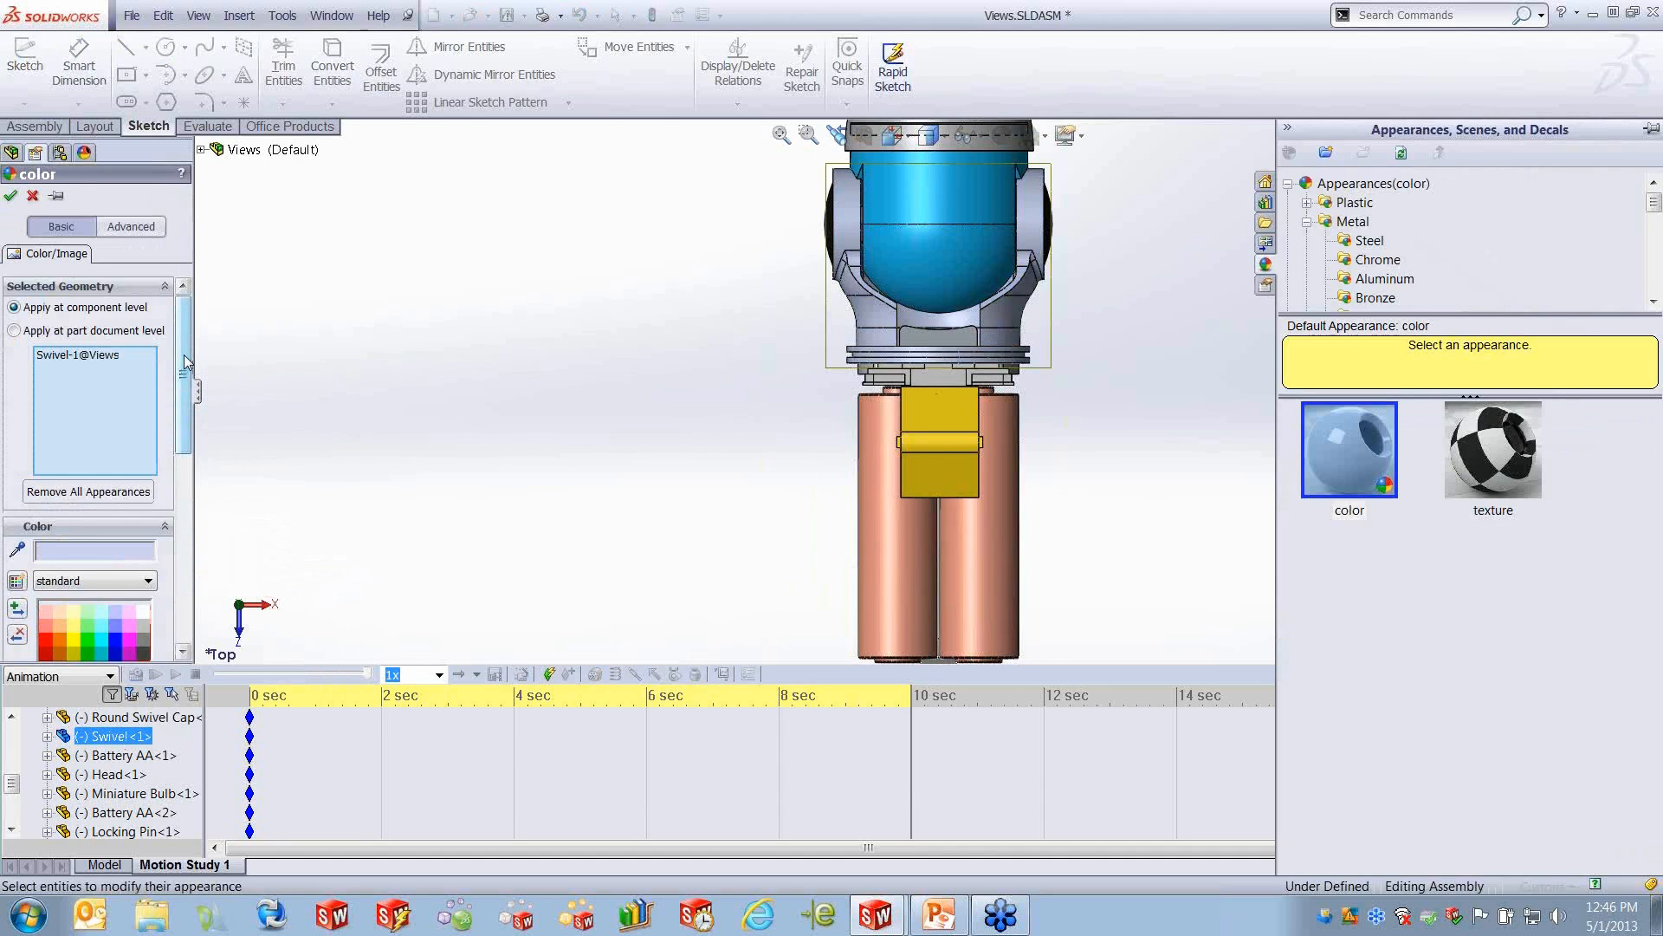
drag(184, 362, 184, 412)
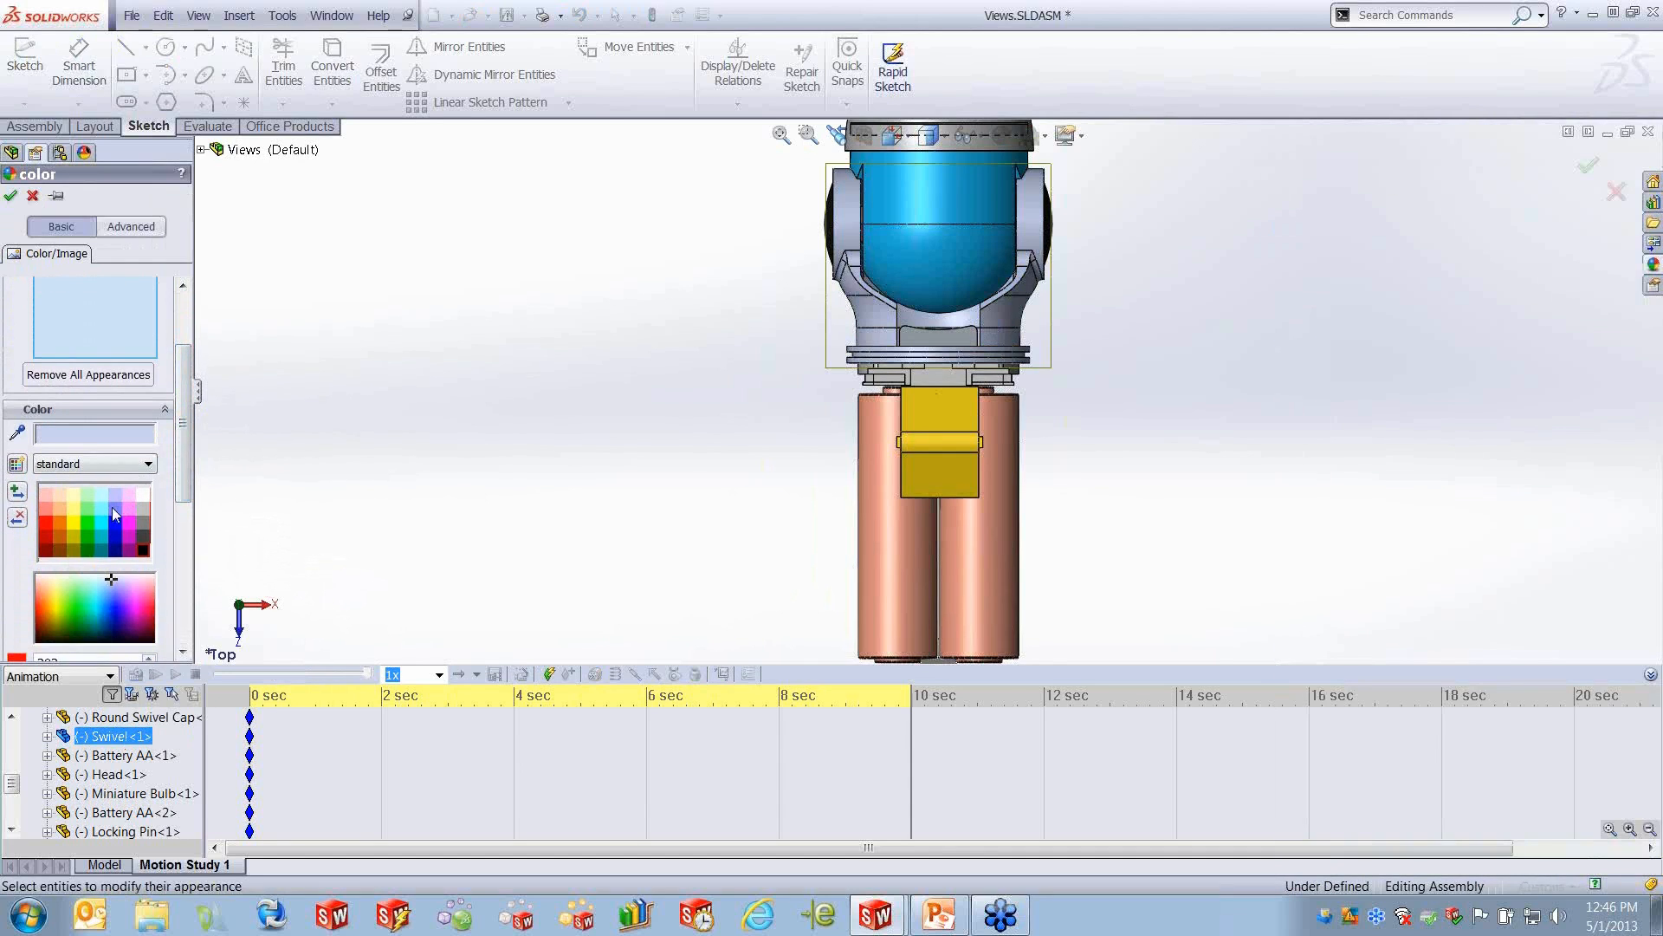
click(45, 519)
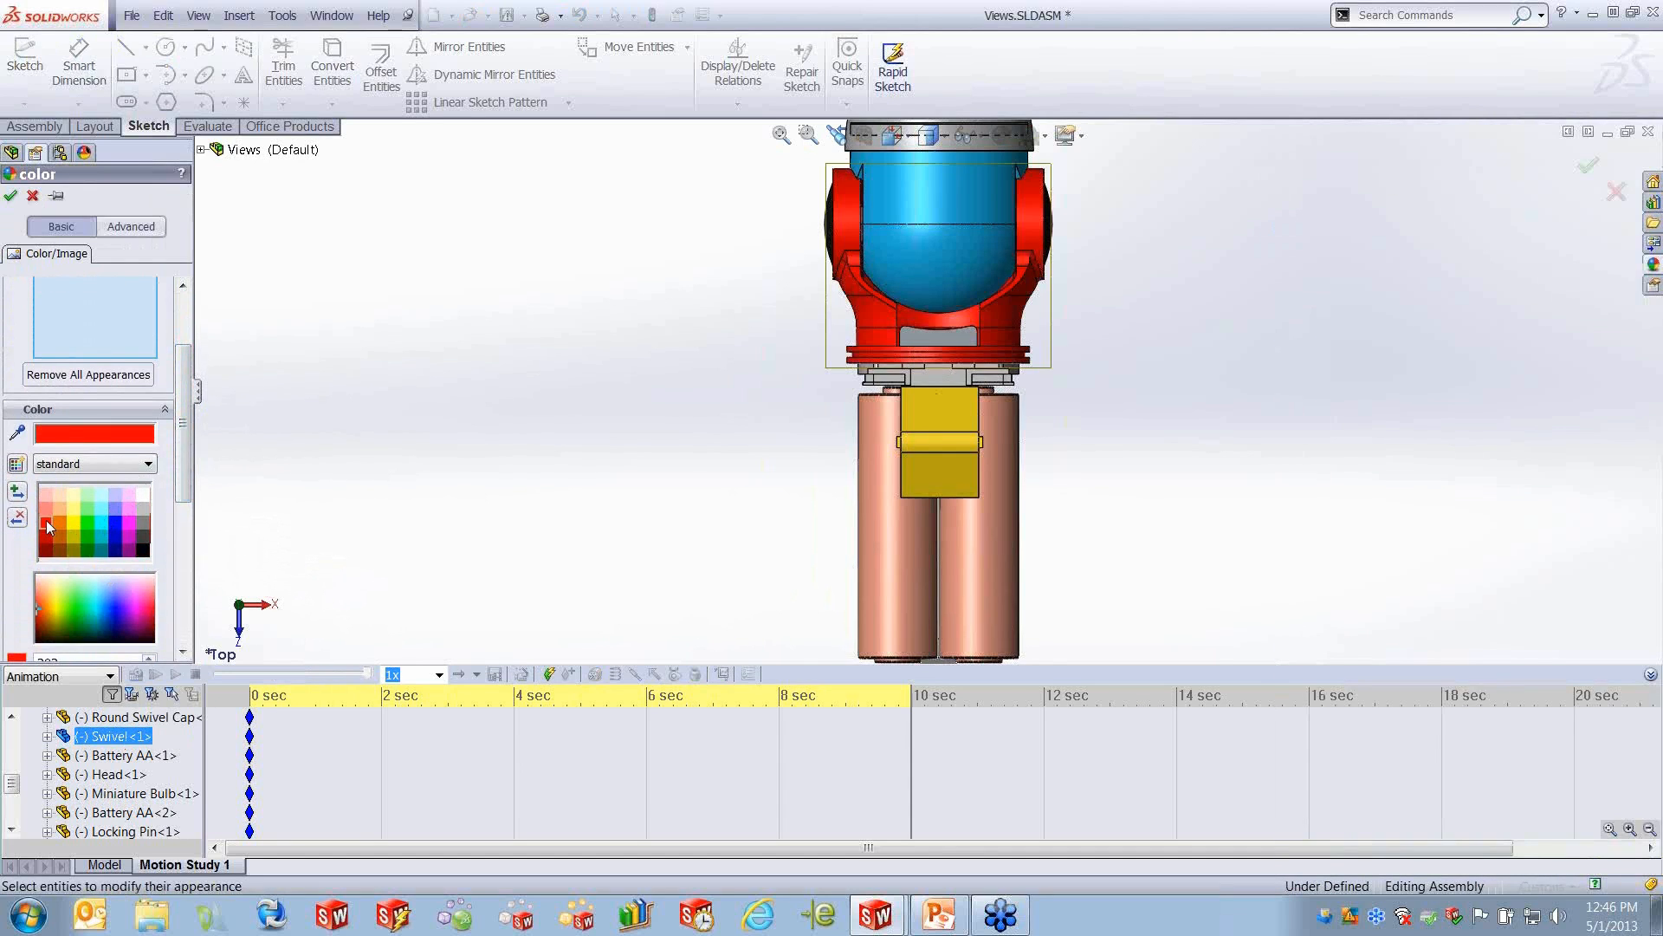
- Set the luminous intensity in the swivel's advanced illumination settings to 0.80 w/srm^2 and accept the appearance
drag(182, 428, 182, 377)
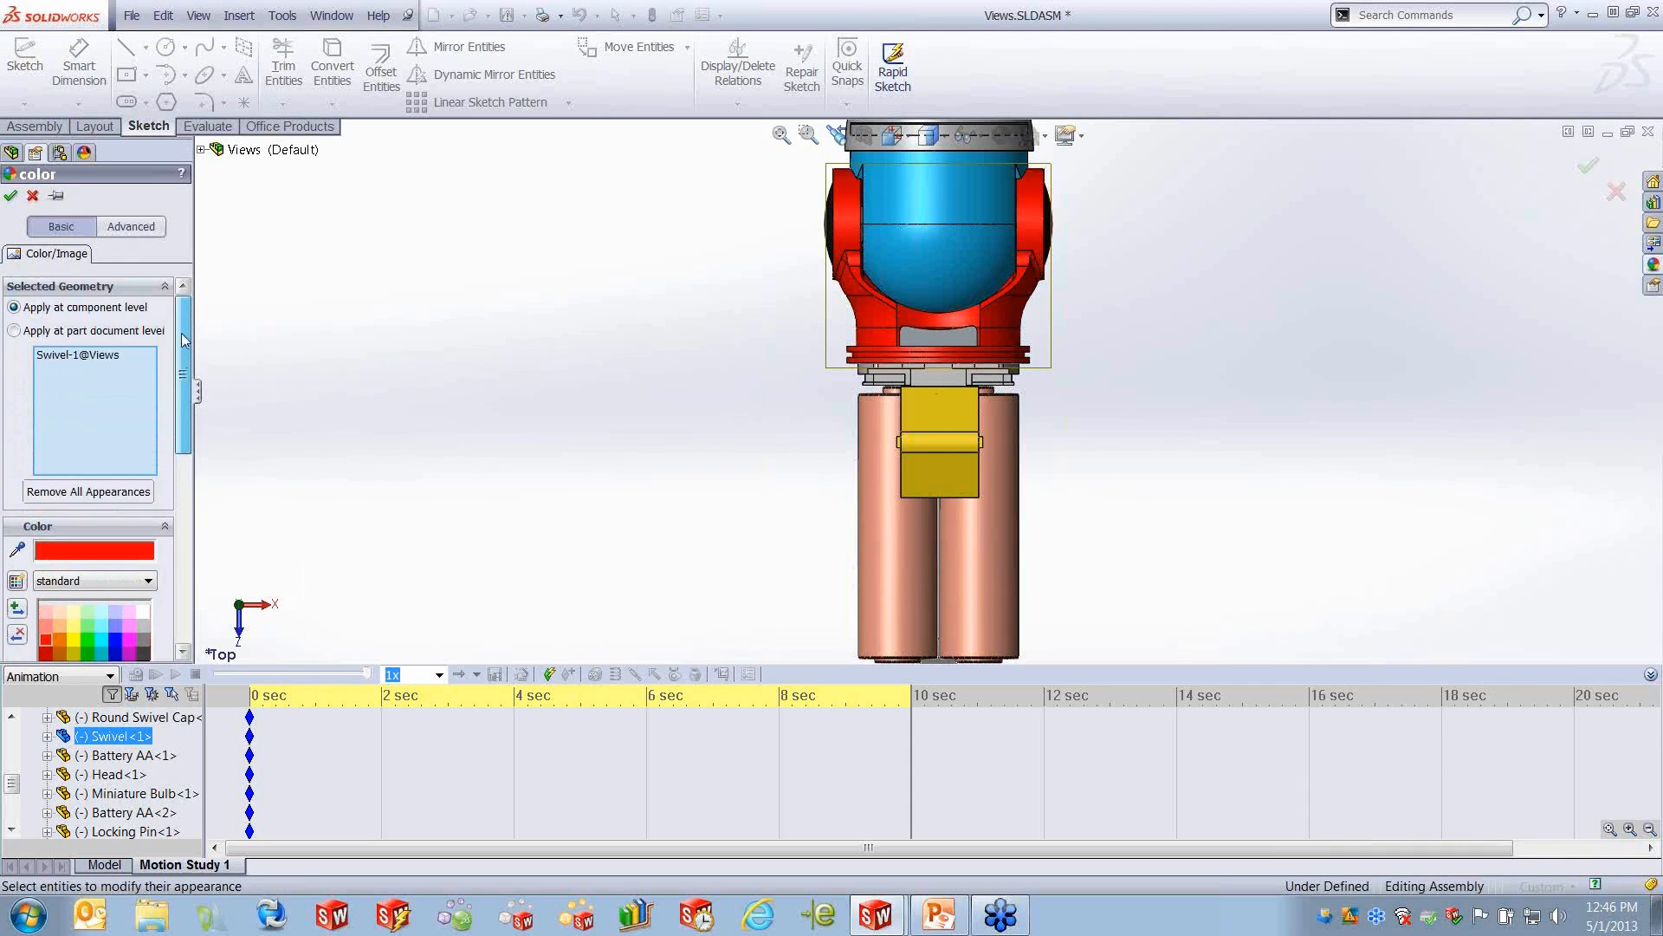
click(133, 229)
drag(183, 349, 186, 347)
click(48, 256)
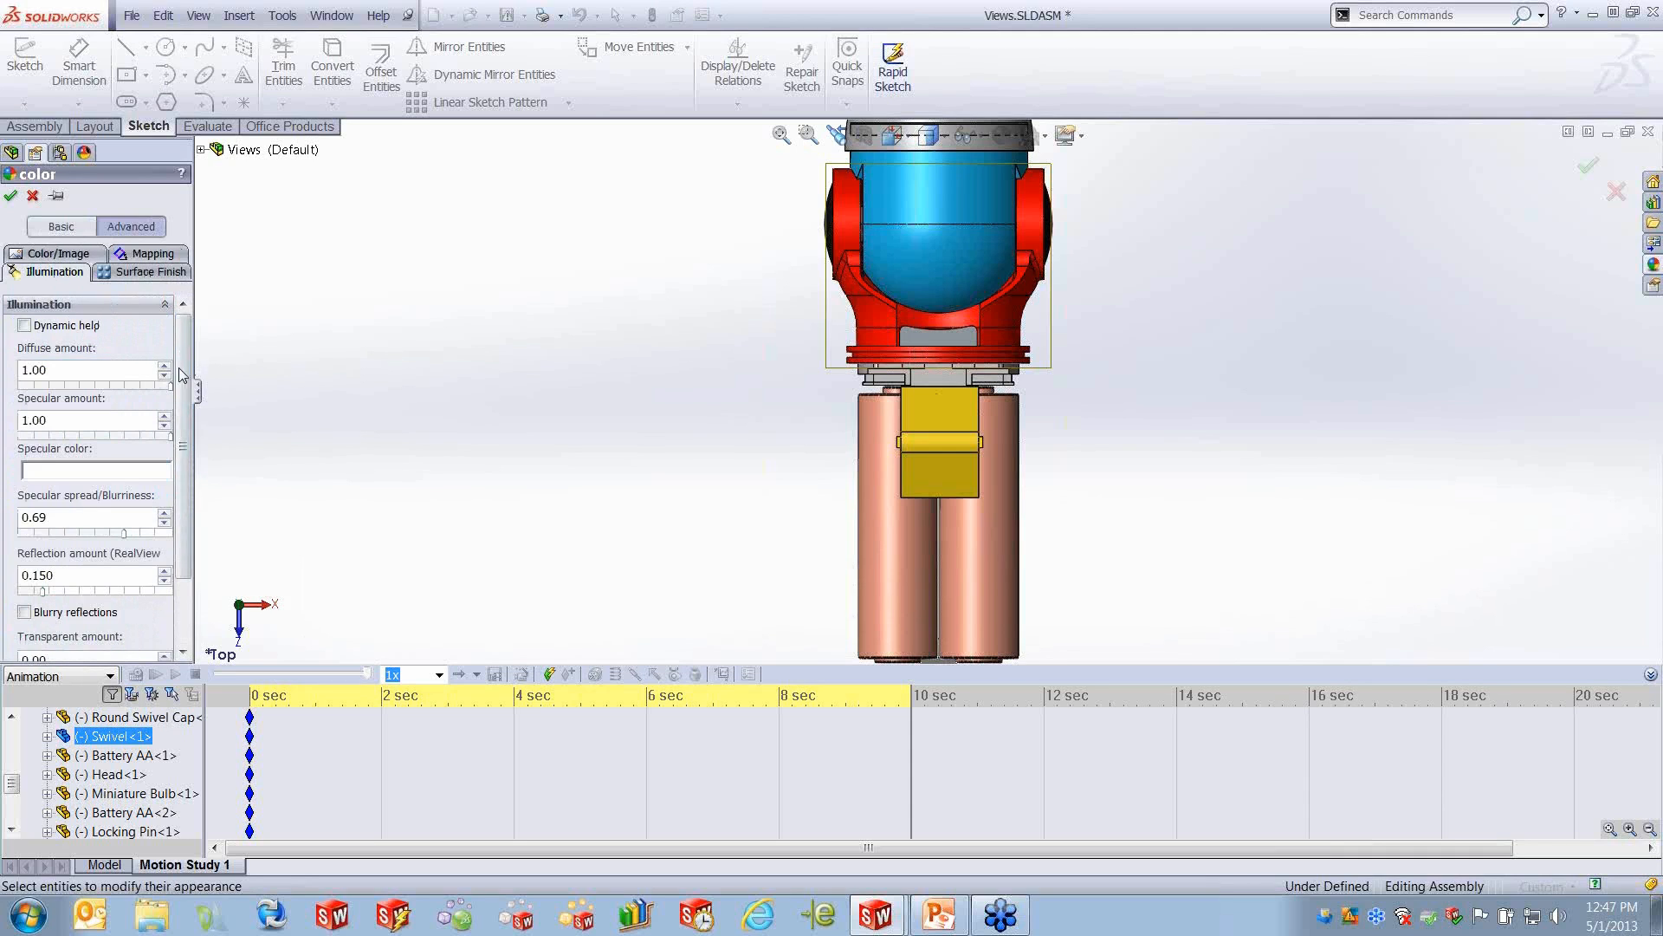
scroll(130, 477, down, 3)
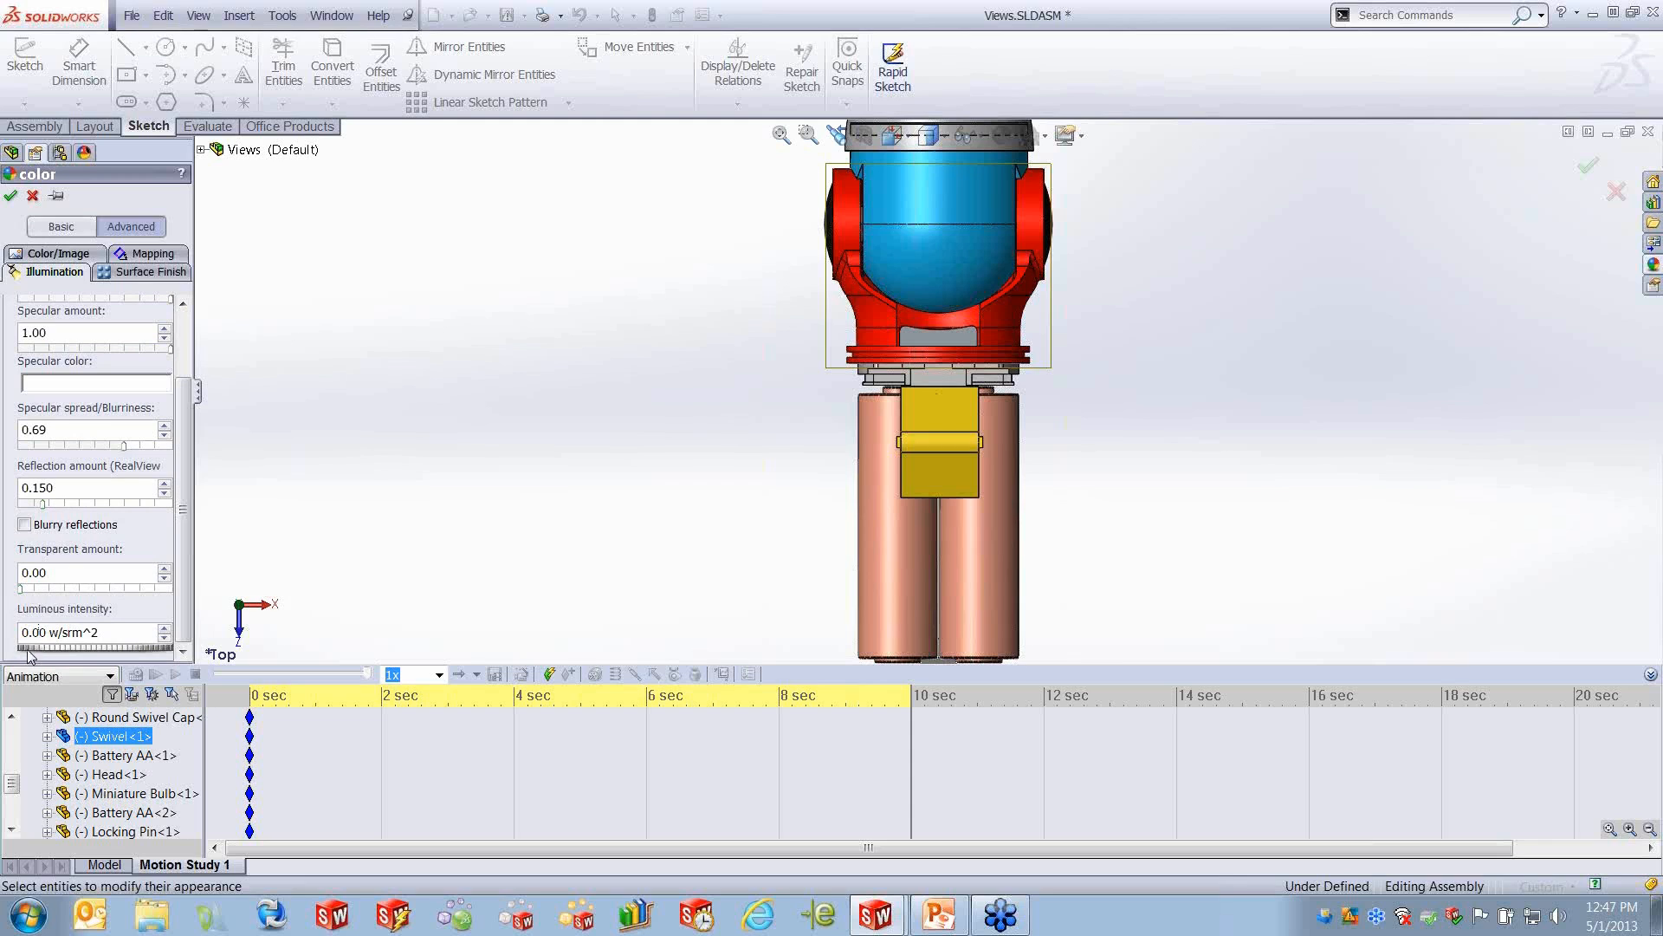
drag(28, 648, 151, 651)
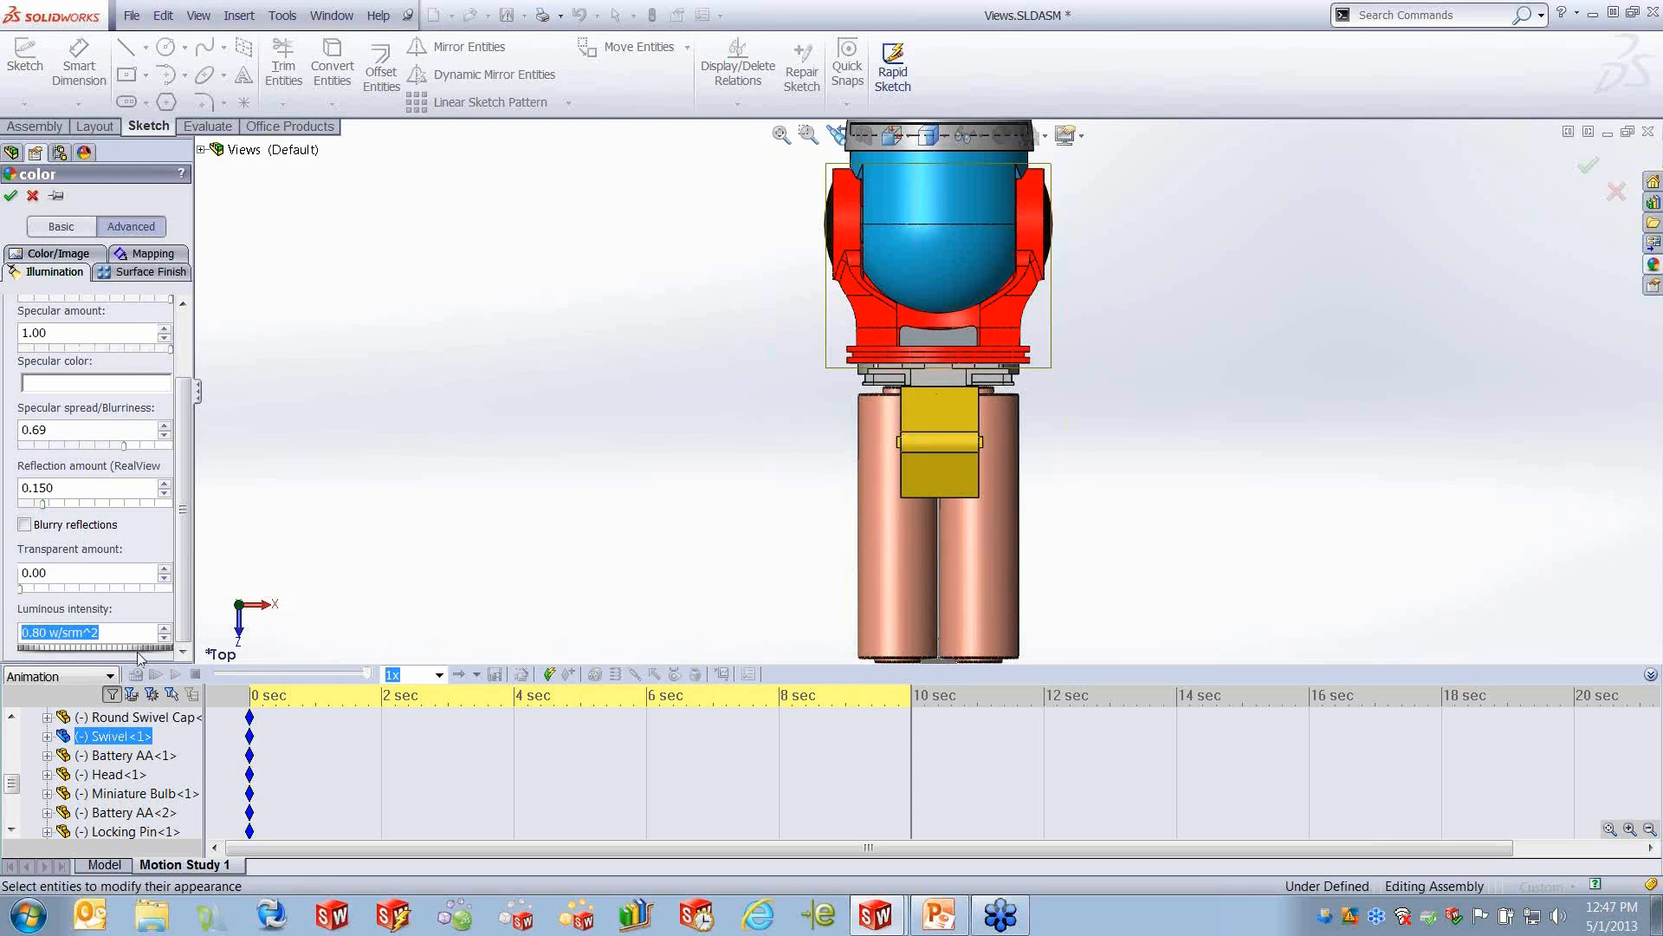
click(11, 196)
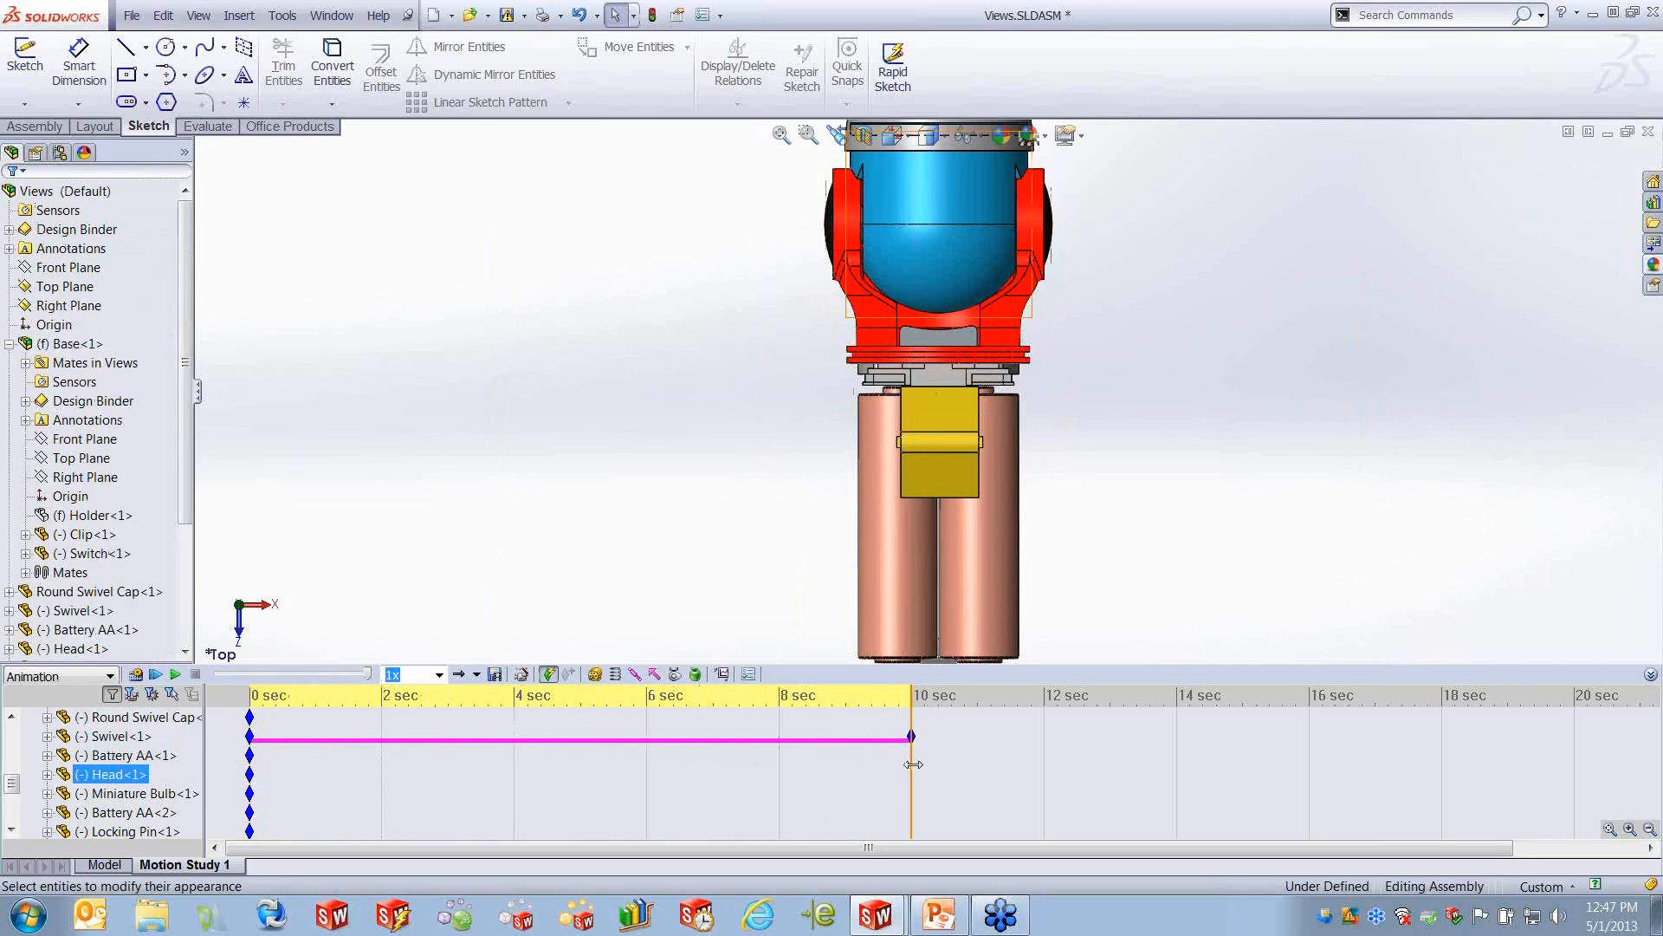
- Move the time bar back to about 5.8 seconds and shift the Swivel<1> appearance key point to it
drag(909, 766, 630, 804)
click(631, 802)
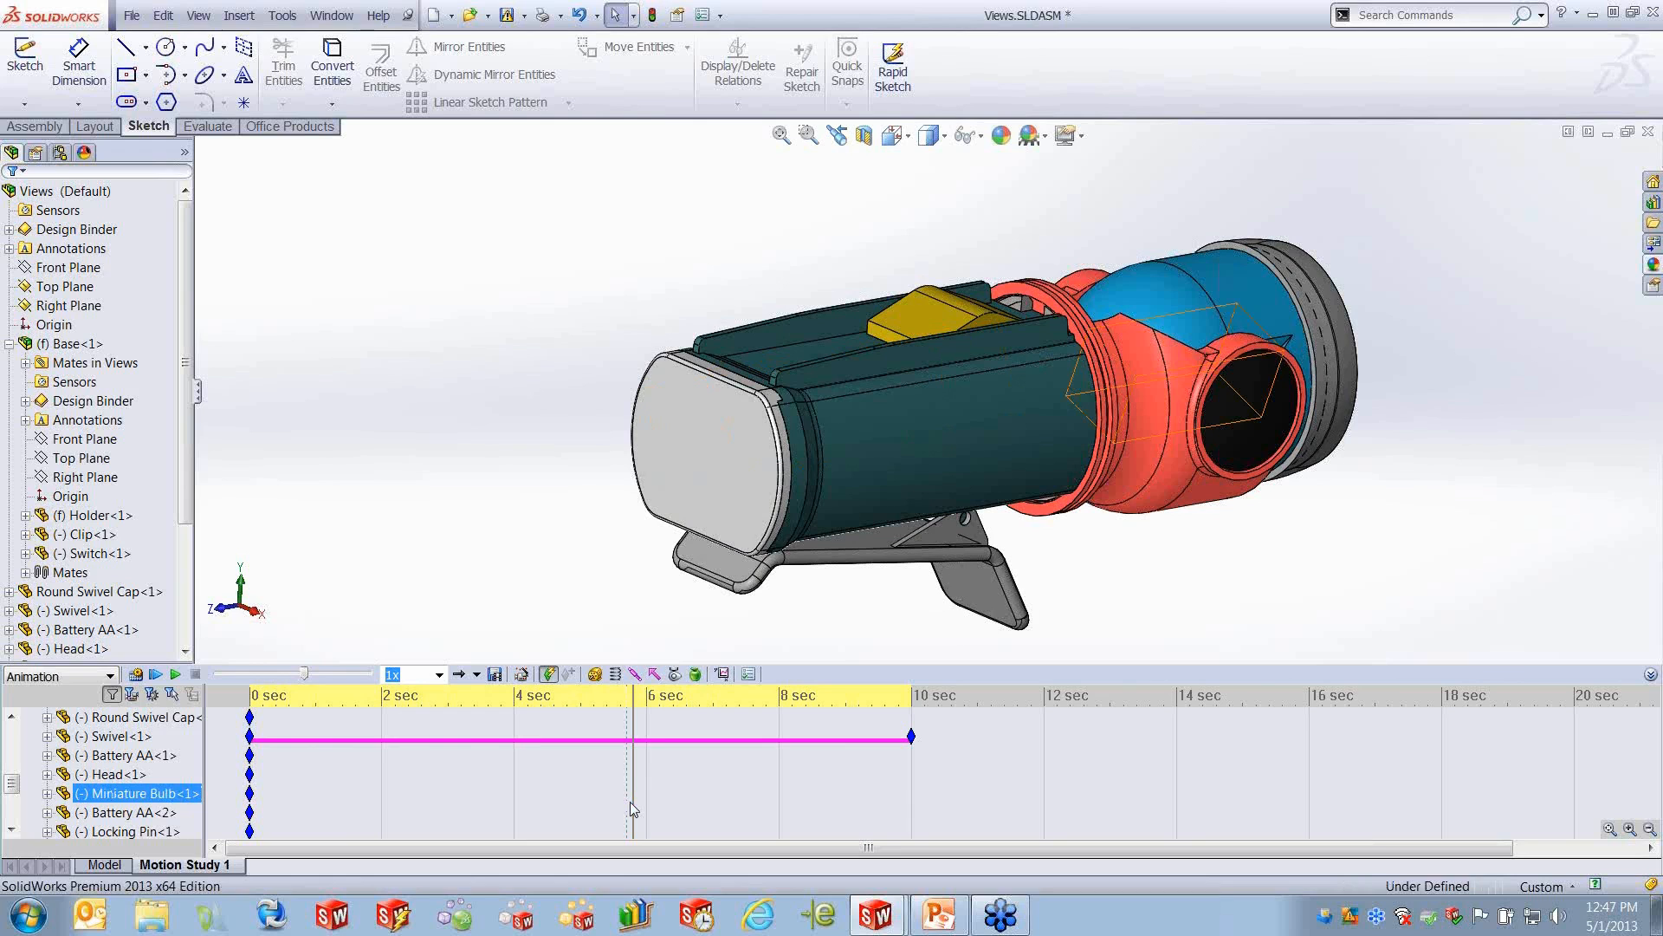
click(622, 829)
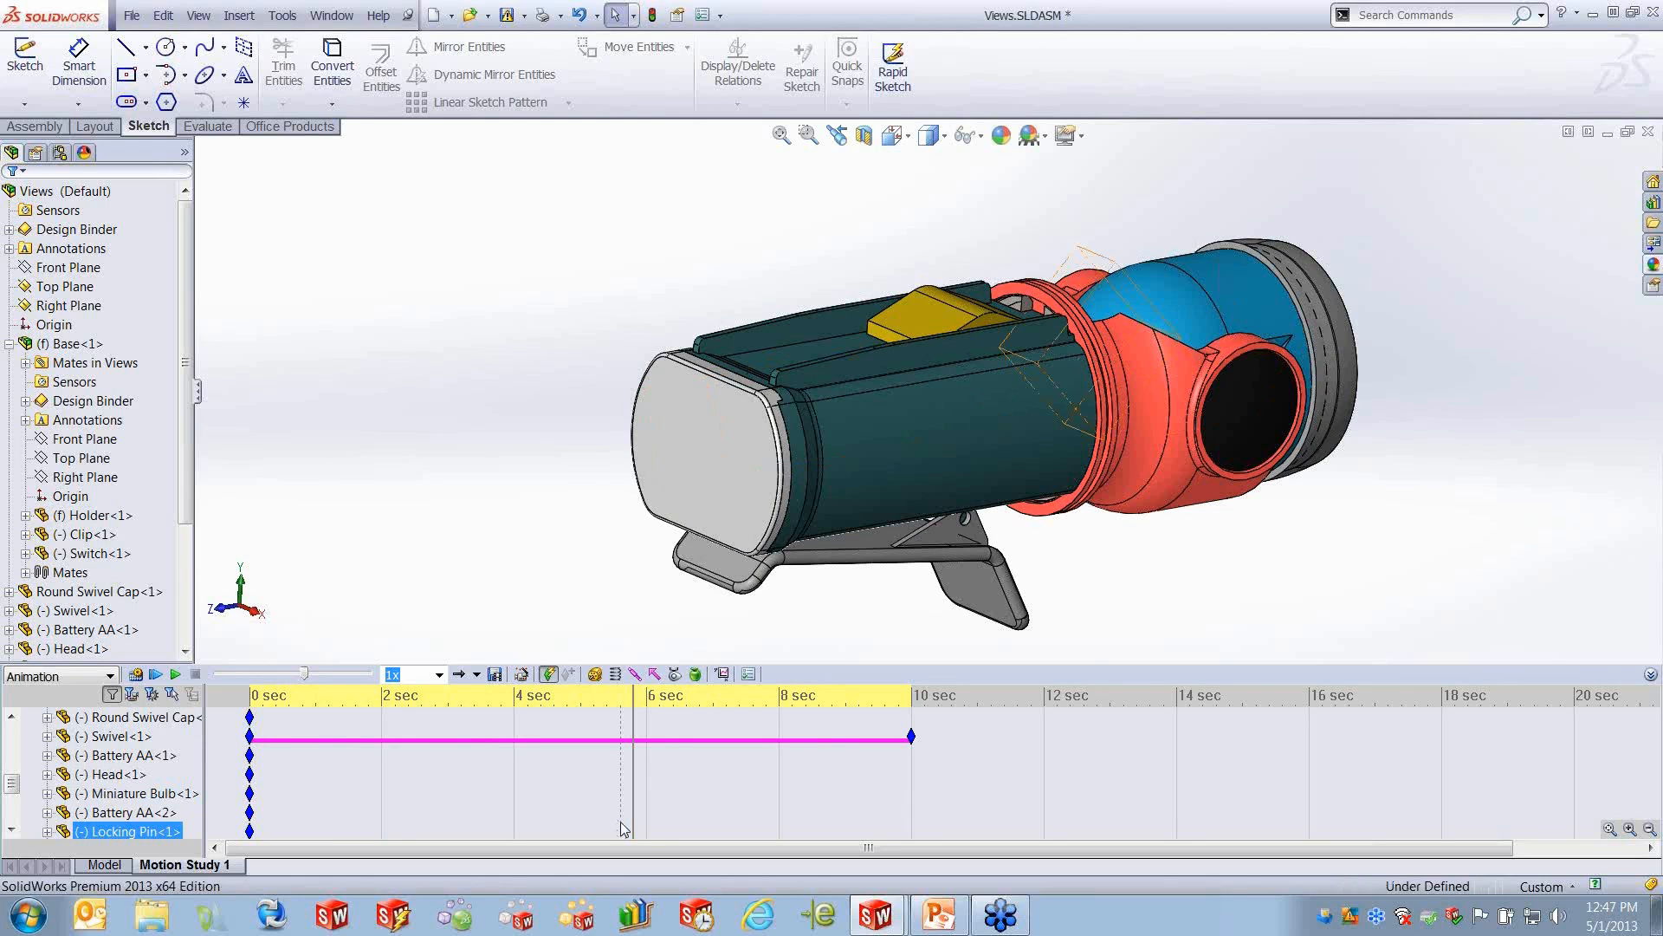
click(909, 733)
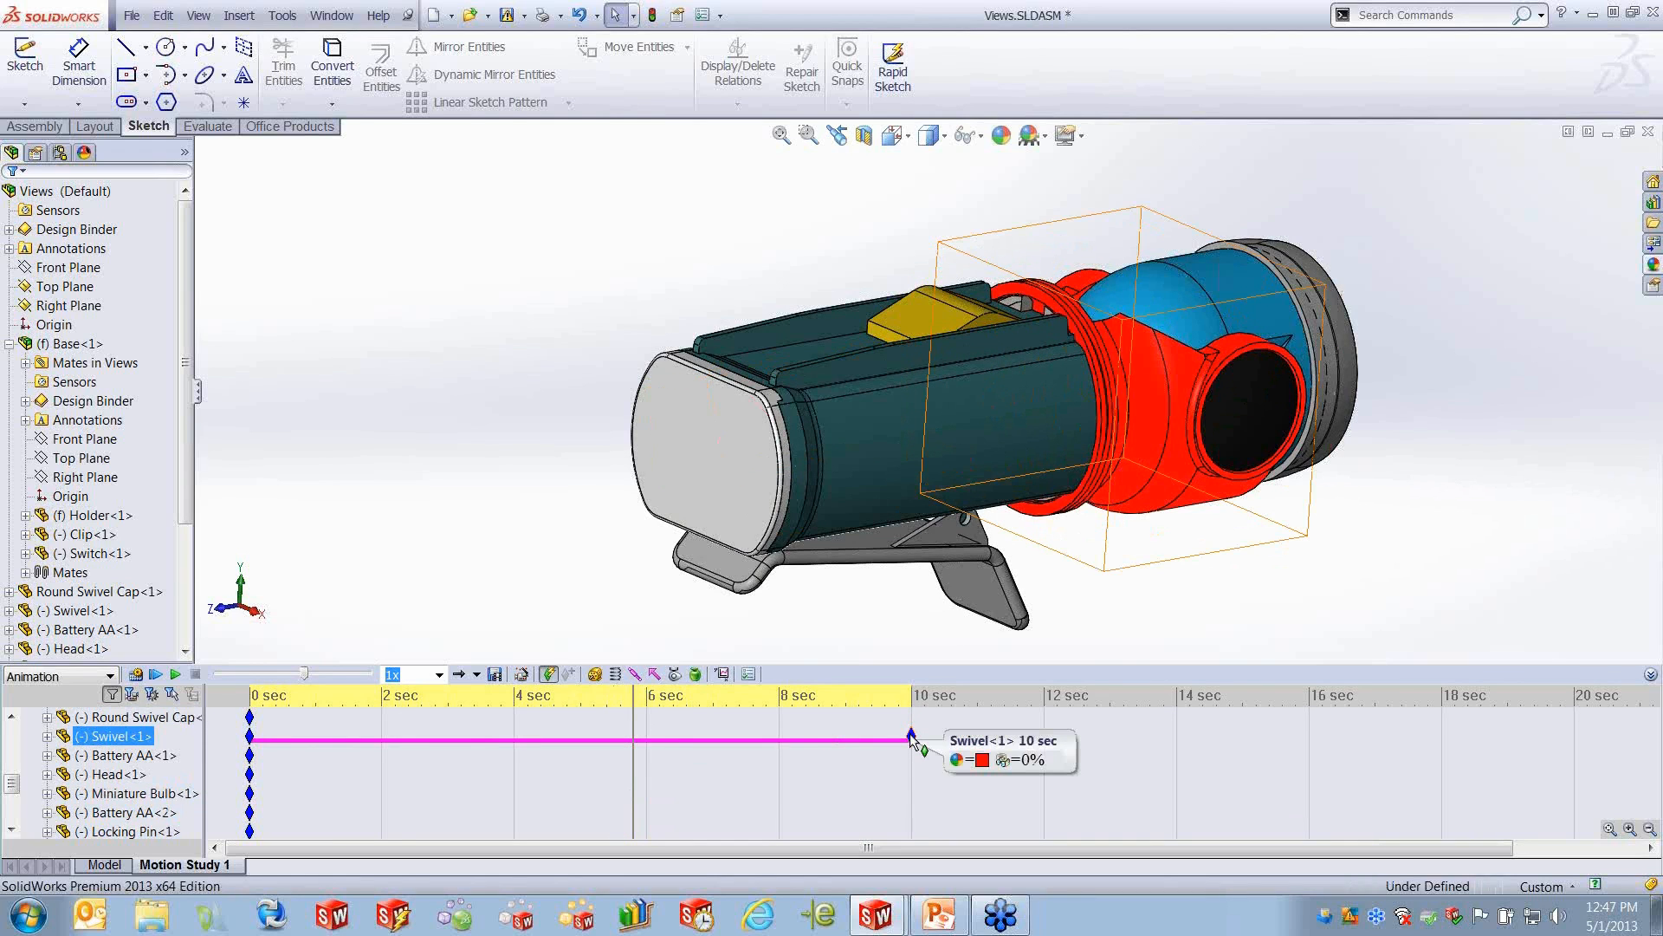
drag(909, 733, 632, 778)
click(632, 772)
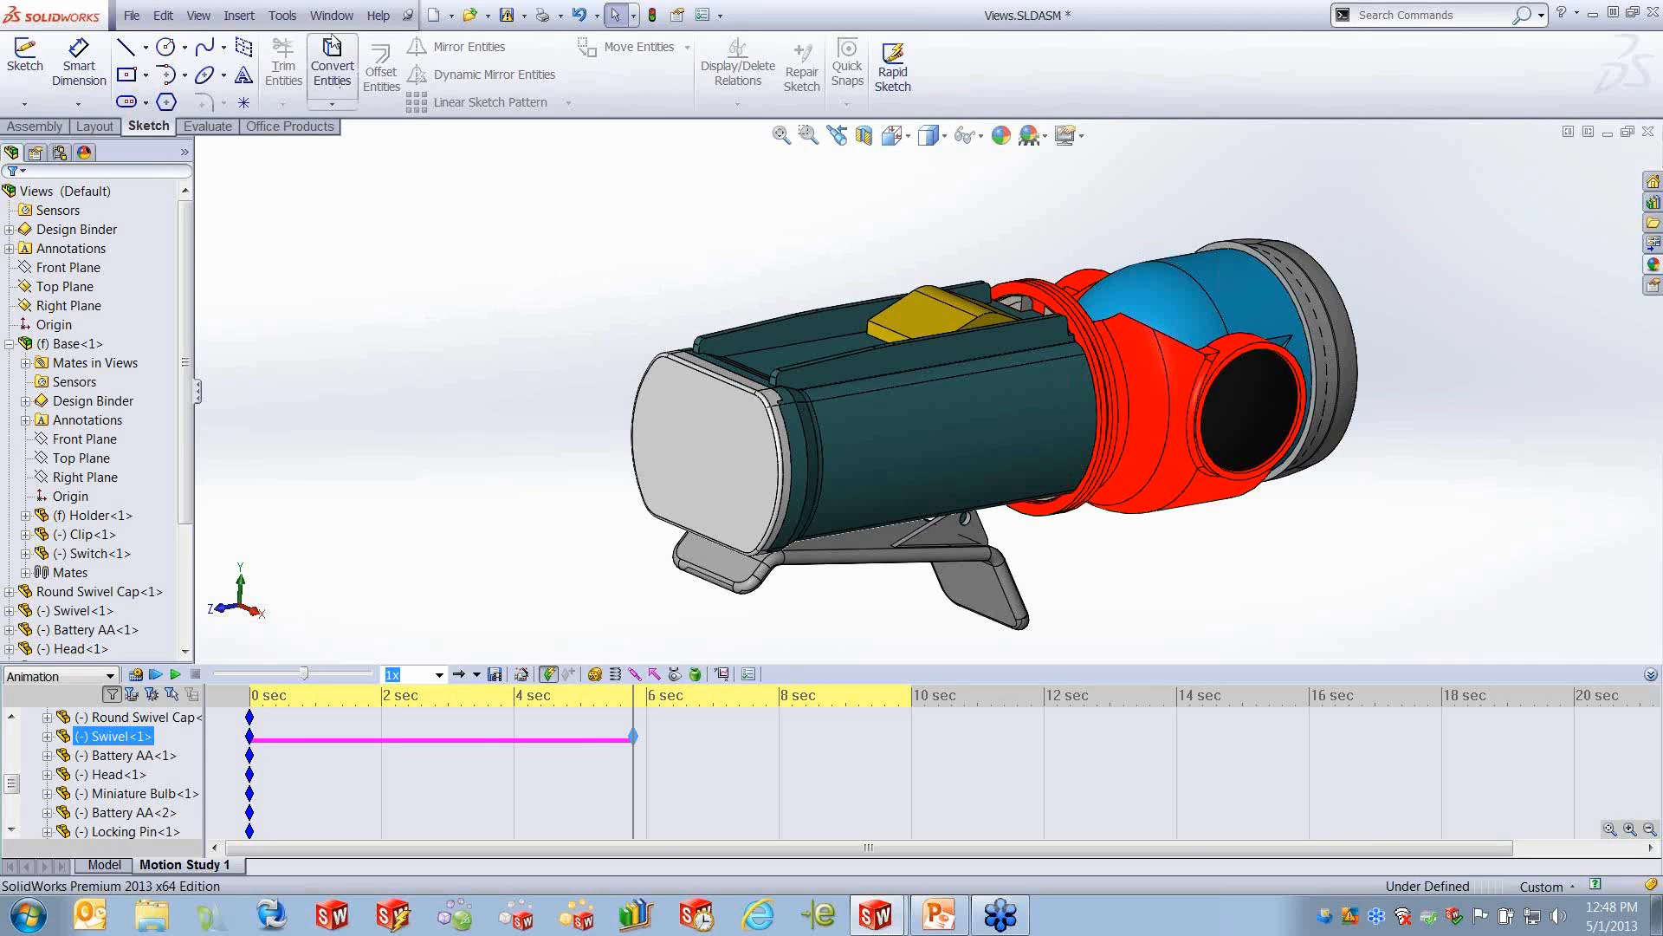
- Open Fan.SLDASM and move the fan's parts in the model to check their freedom of motion
click(131, 15)
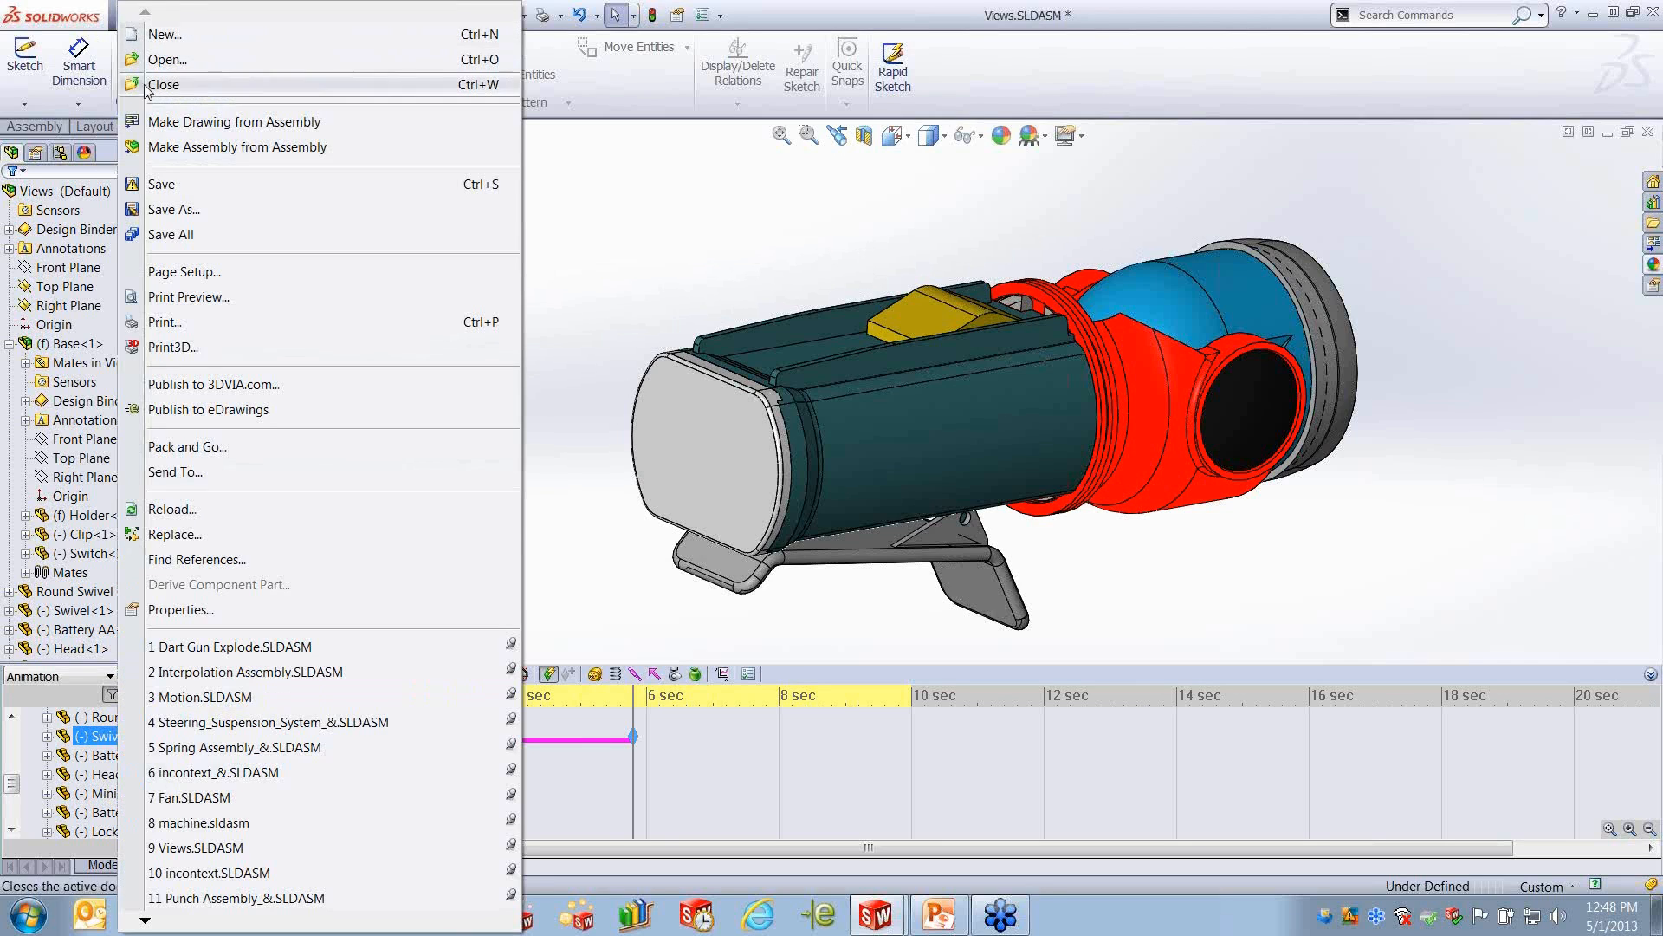
click(193, 797)
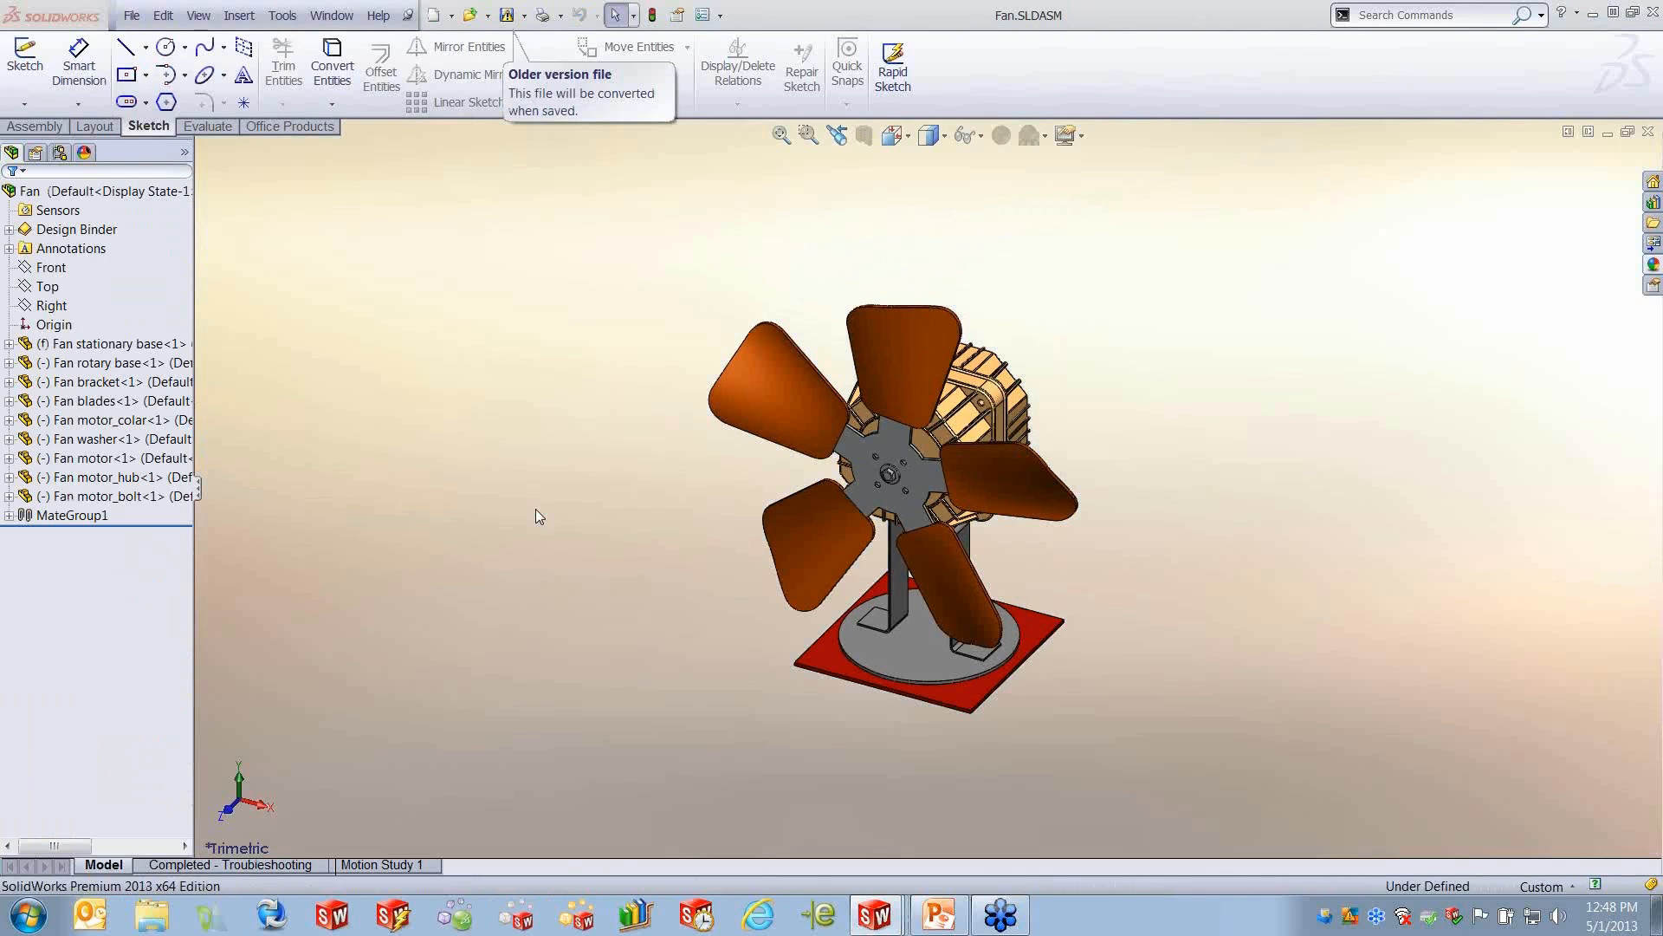
mouse_move(922, 652)
mouse_down()
mouse_move(949, 650)
mouse_move(897, 648)
mouse_move(923, 657)
mouse_up()
drag(927, 520, 928, 506)
middle_drag(996, 716, 1030, 578)
scroll(1024, 578, down, 2)
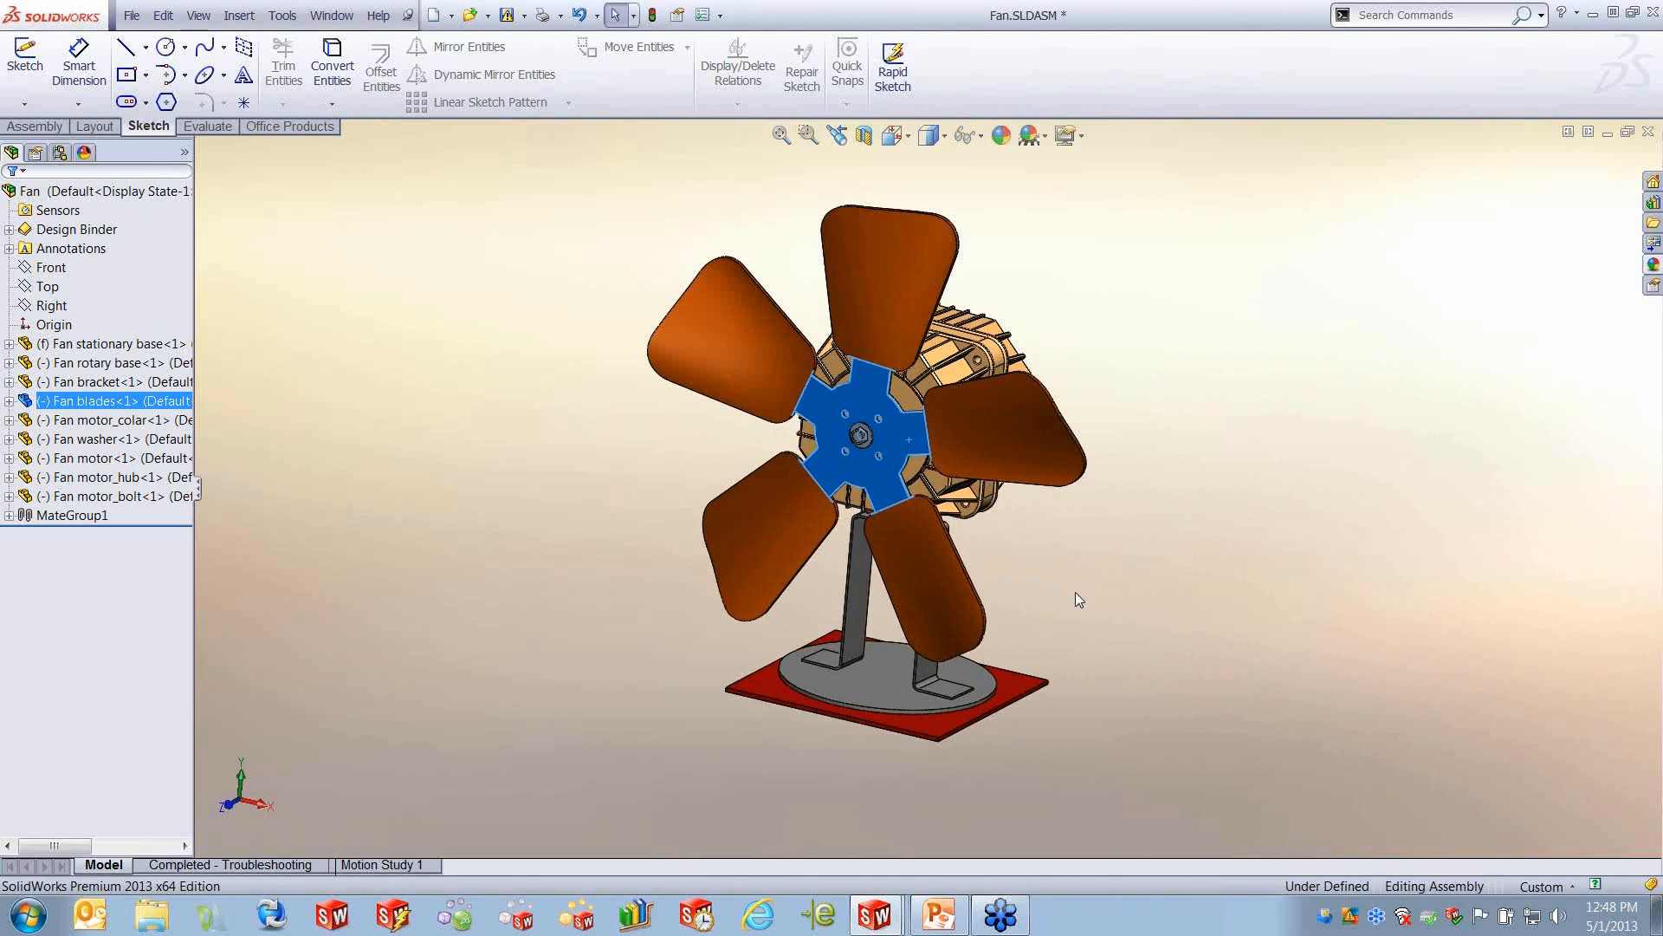
- Open the fan's Motion Study 1 and move the time bar to 6 seconds
click(373, 864)
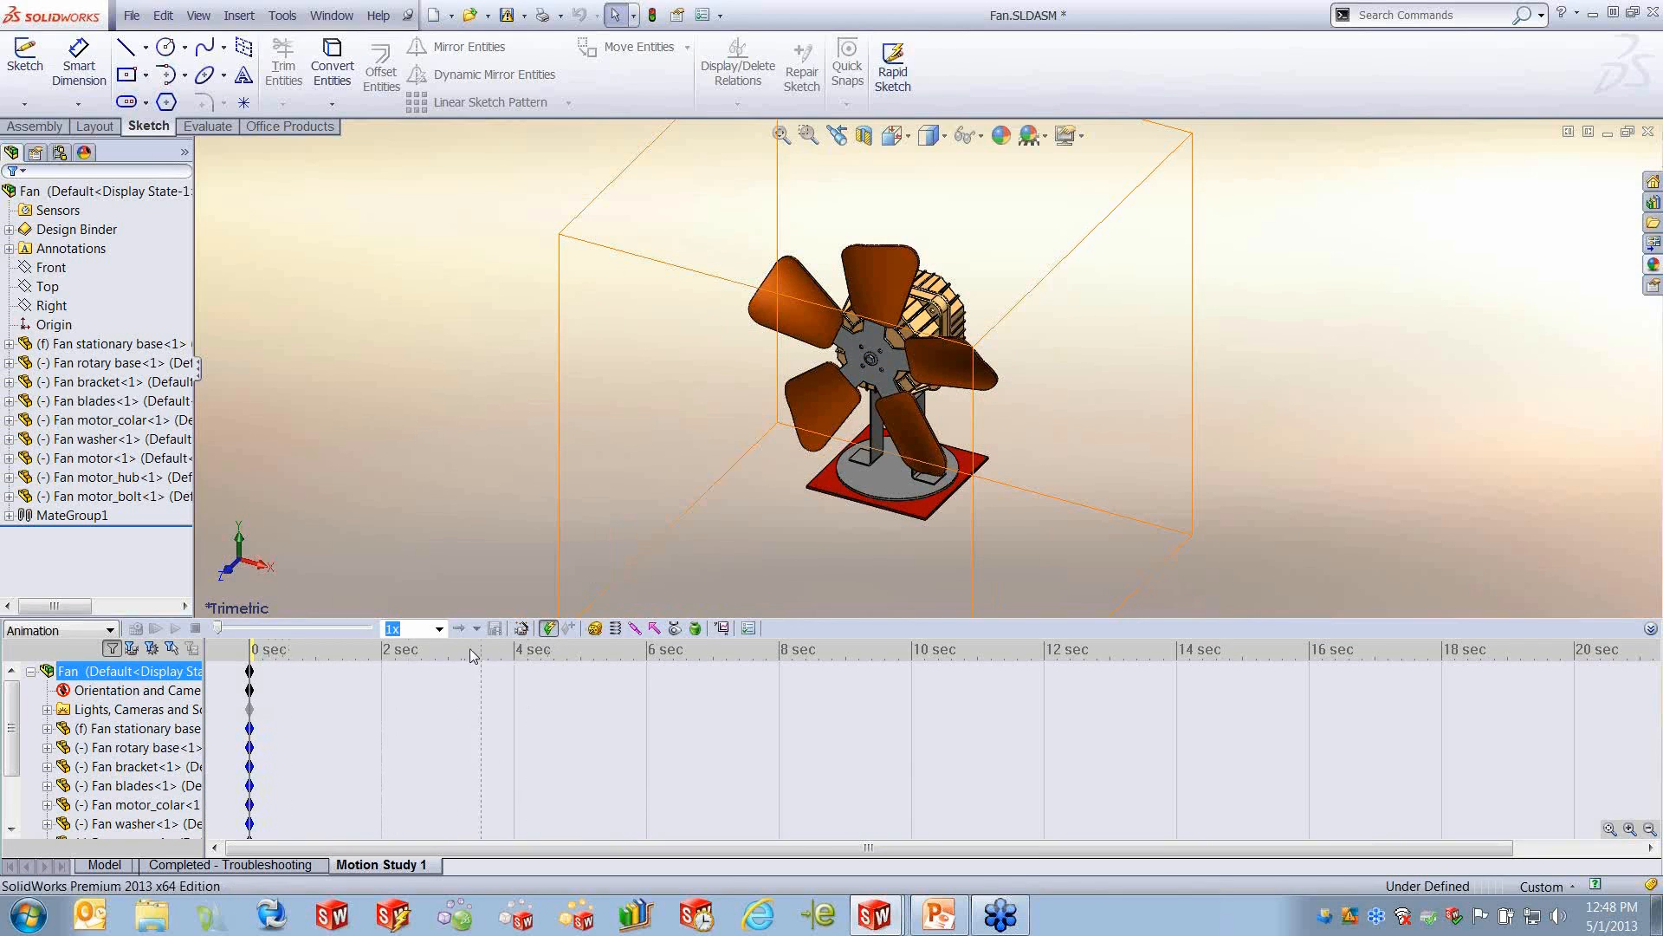
drag(248, 650, 649, 677)
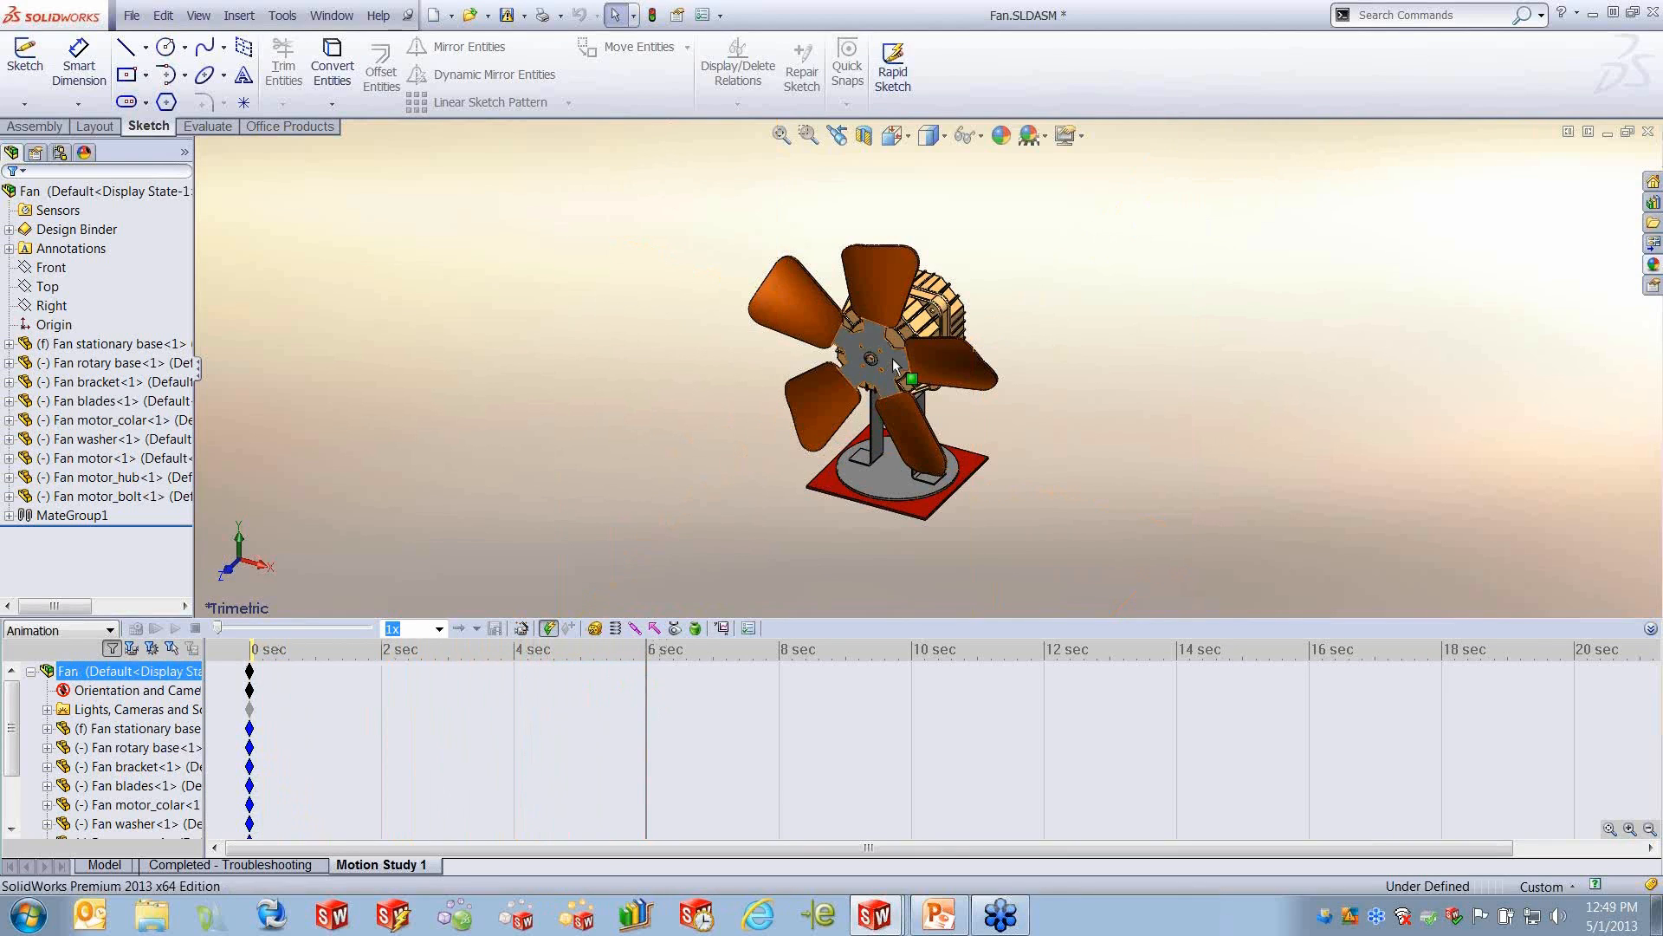
- Add a constant-speed rotary motor of 600 RPM to a circular edge on the Fan blades hub
scroll(887, 357, down, 1)
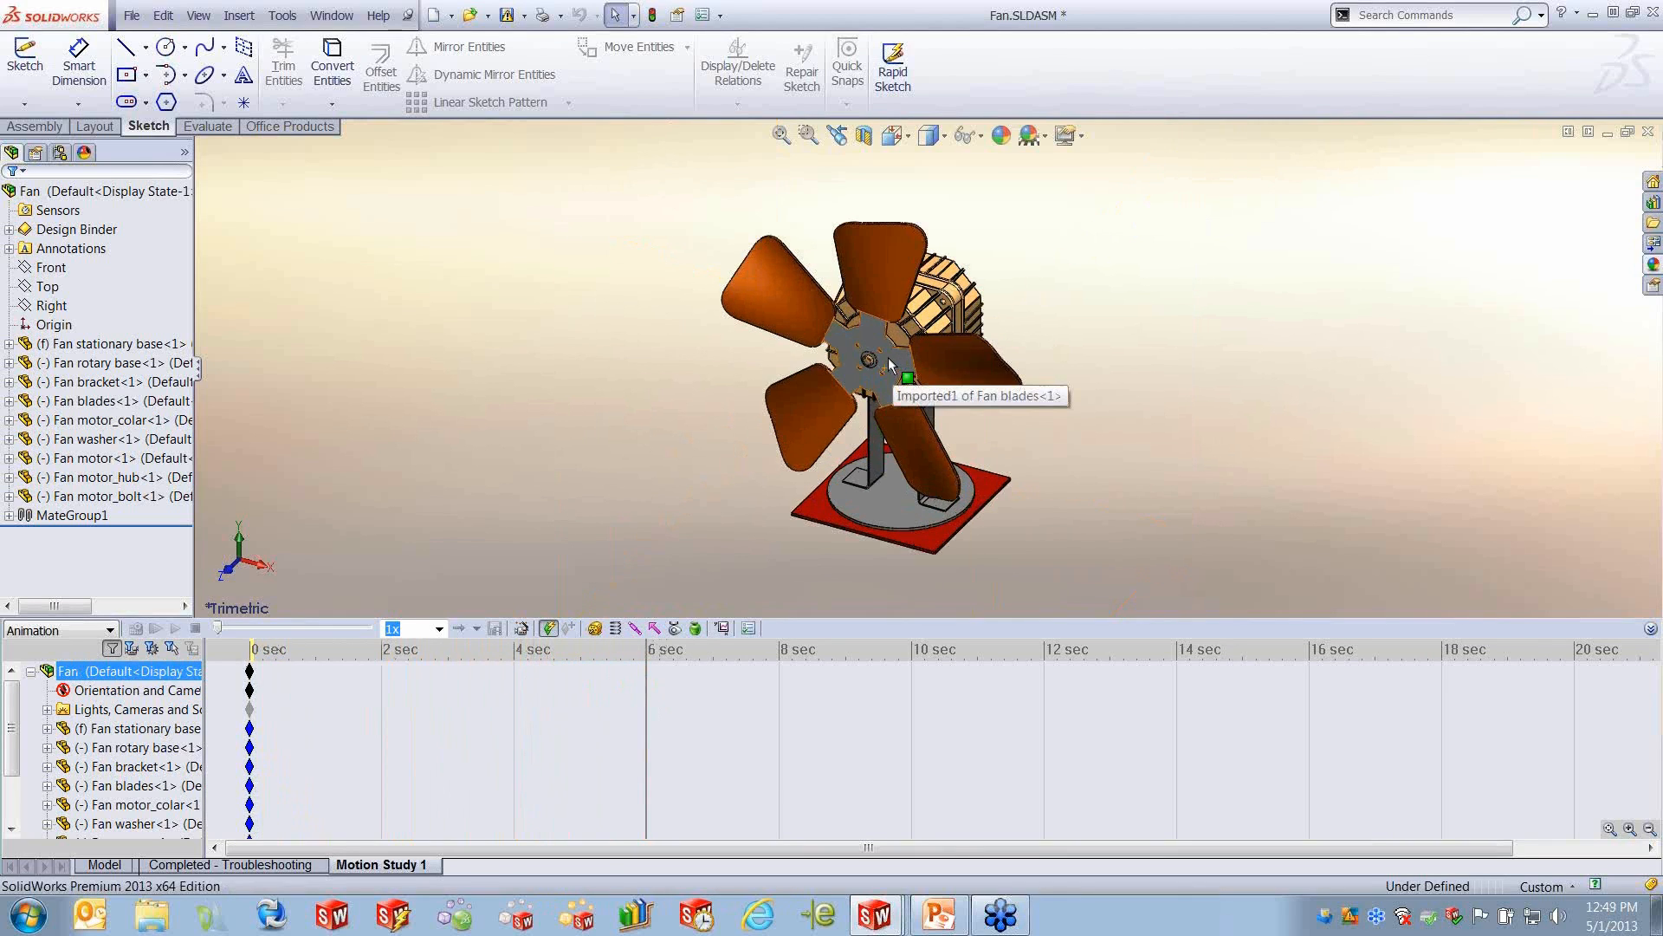
click(596, 629)
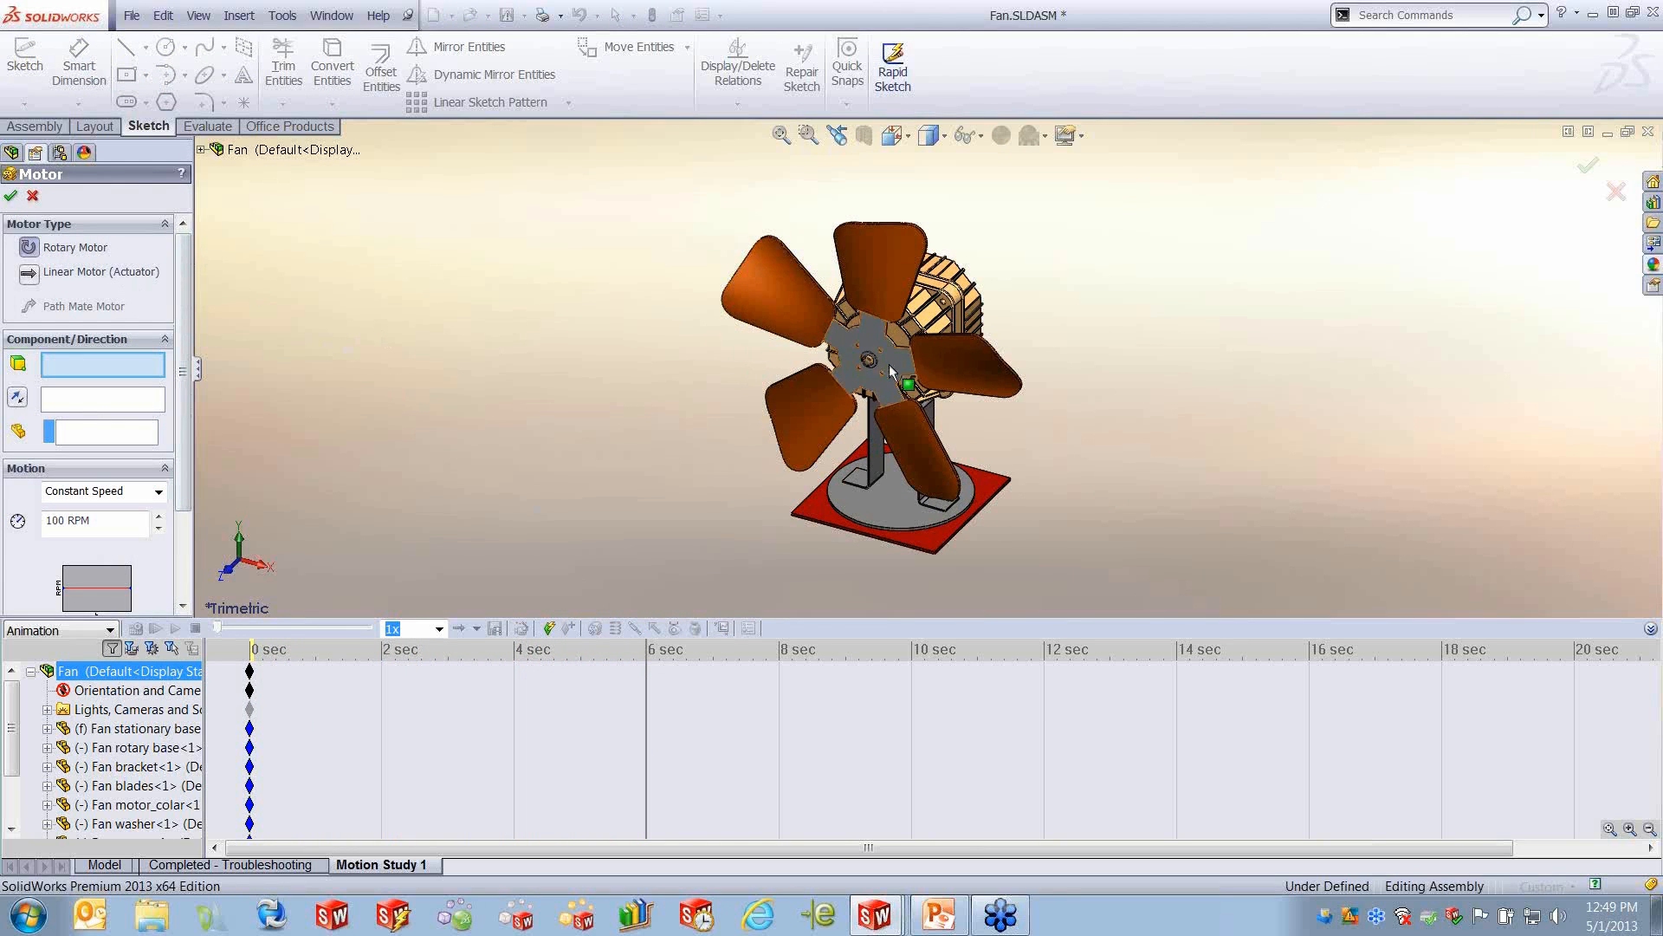
scroll(886, 361, down, 4)
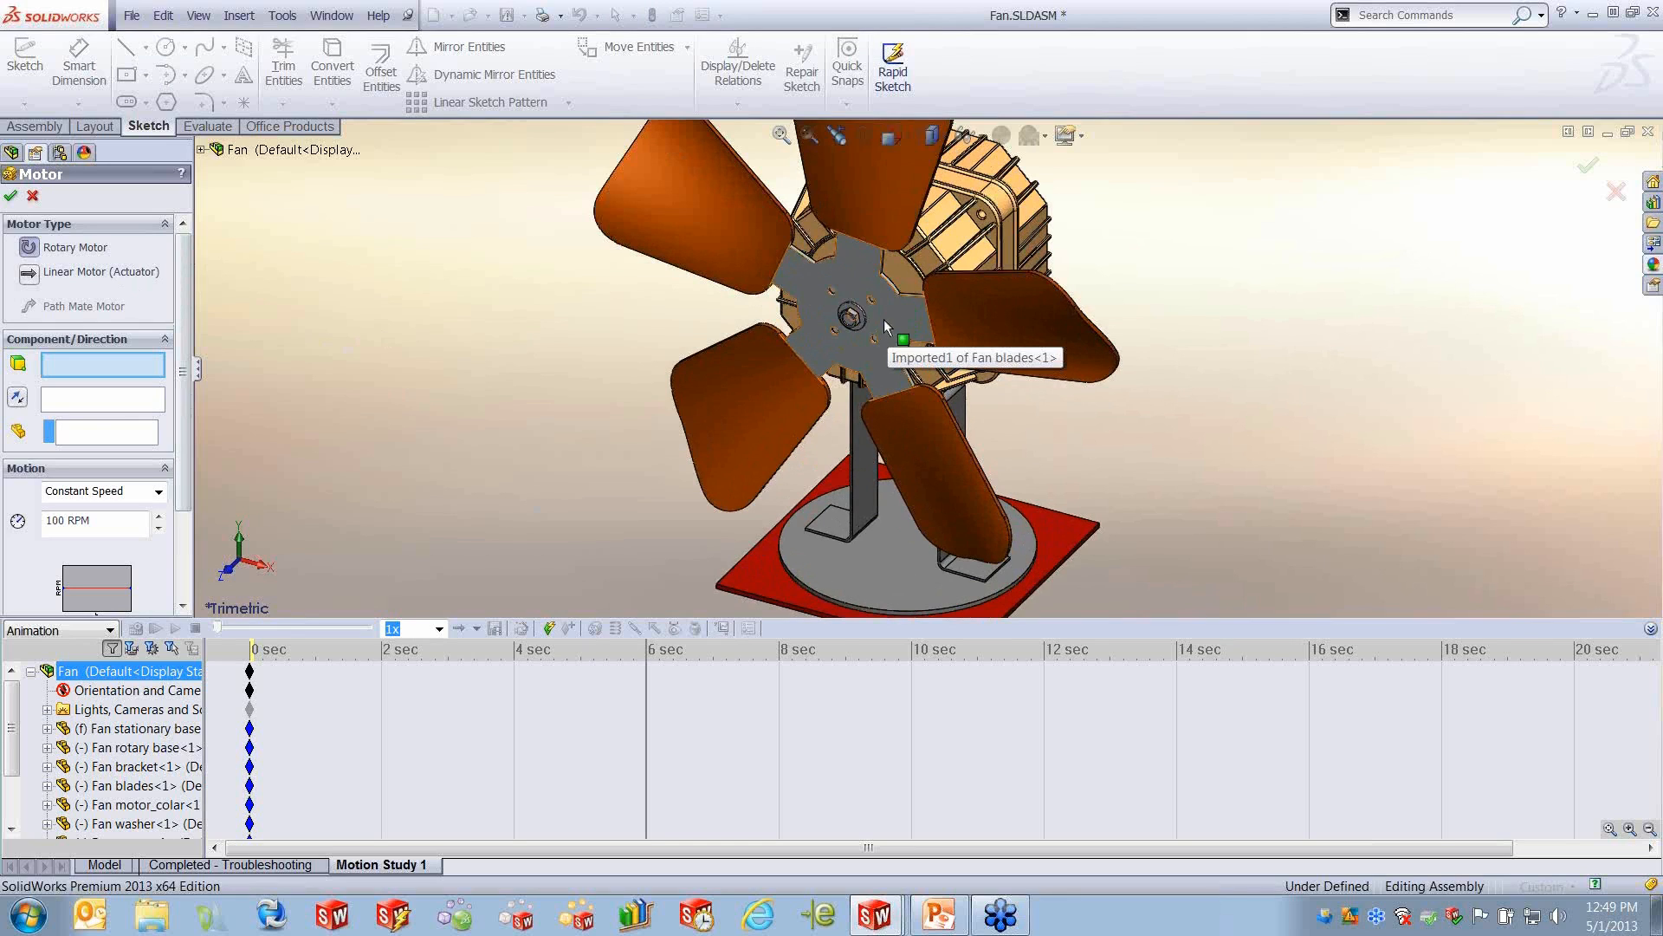
click(891, 286)
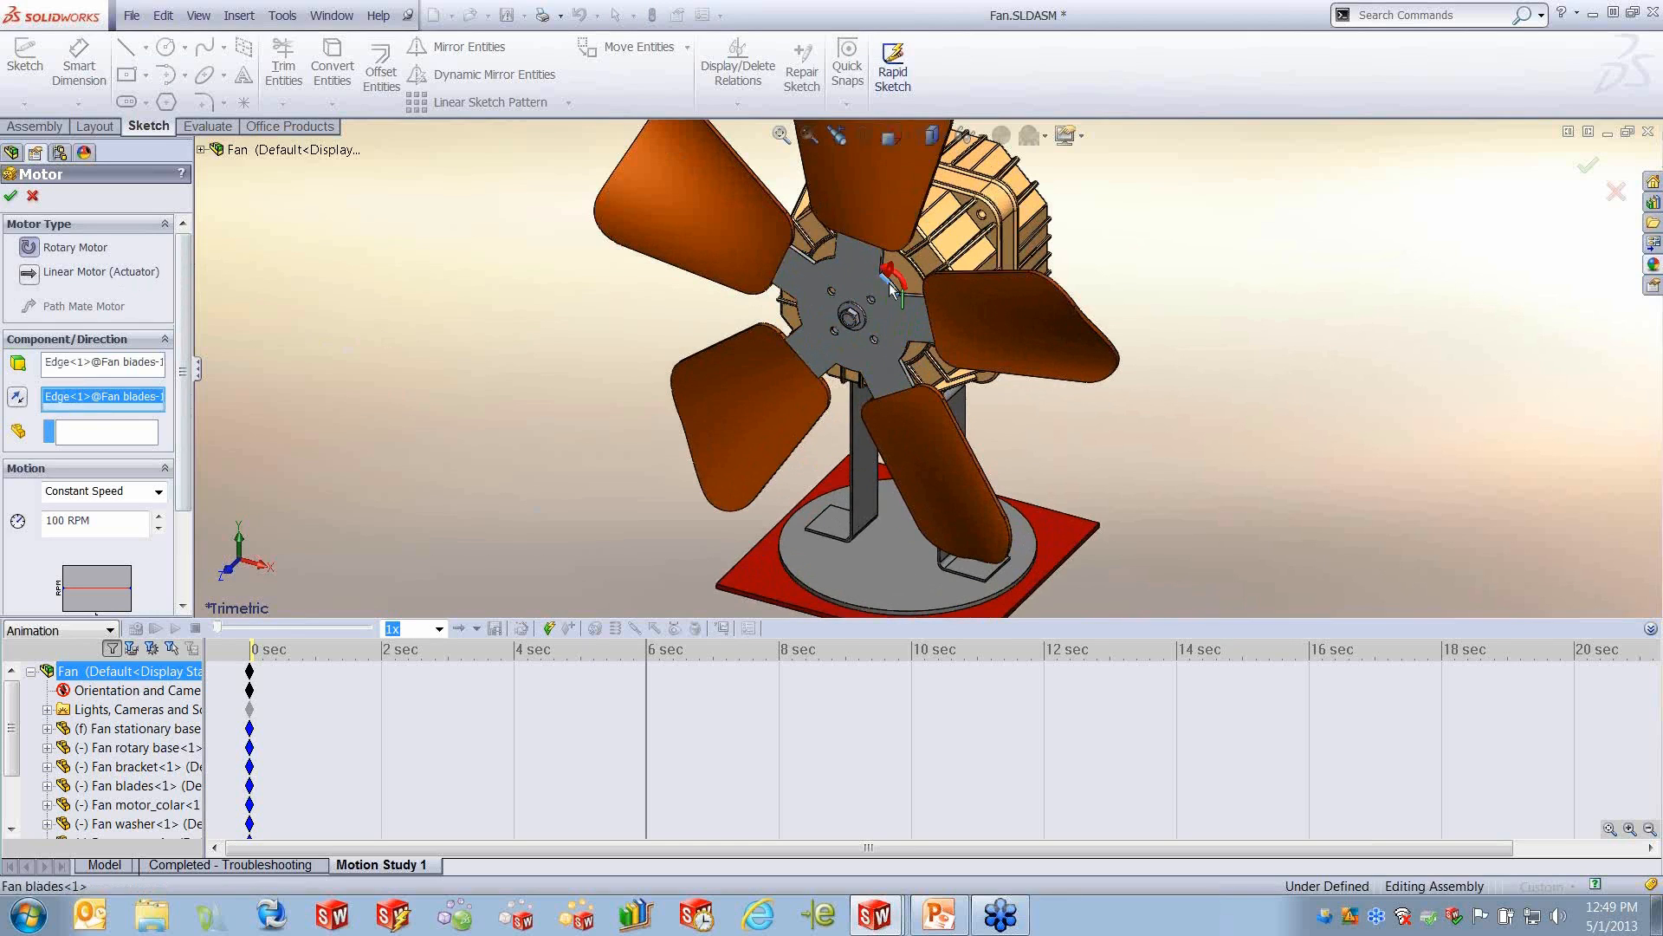
click(160, 492)
click(91, 506)
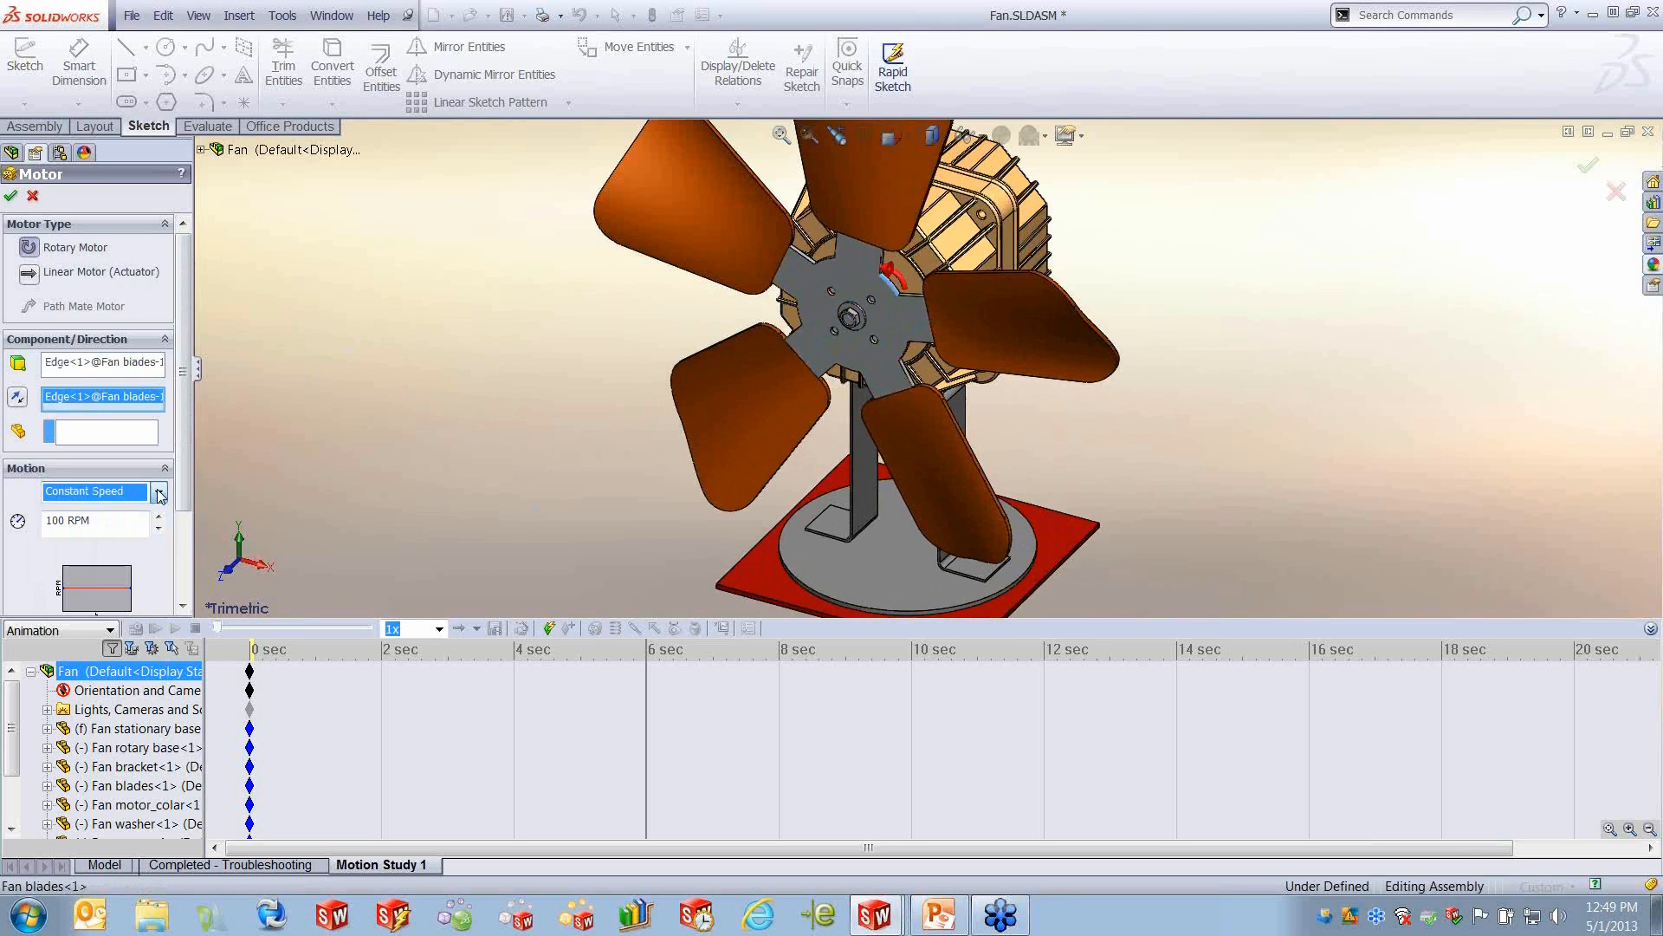
click(103, 519)
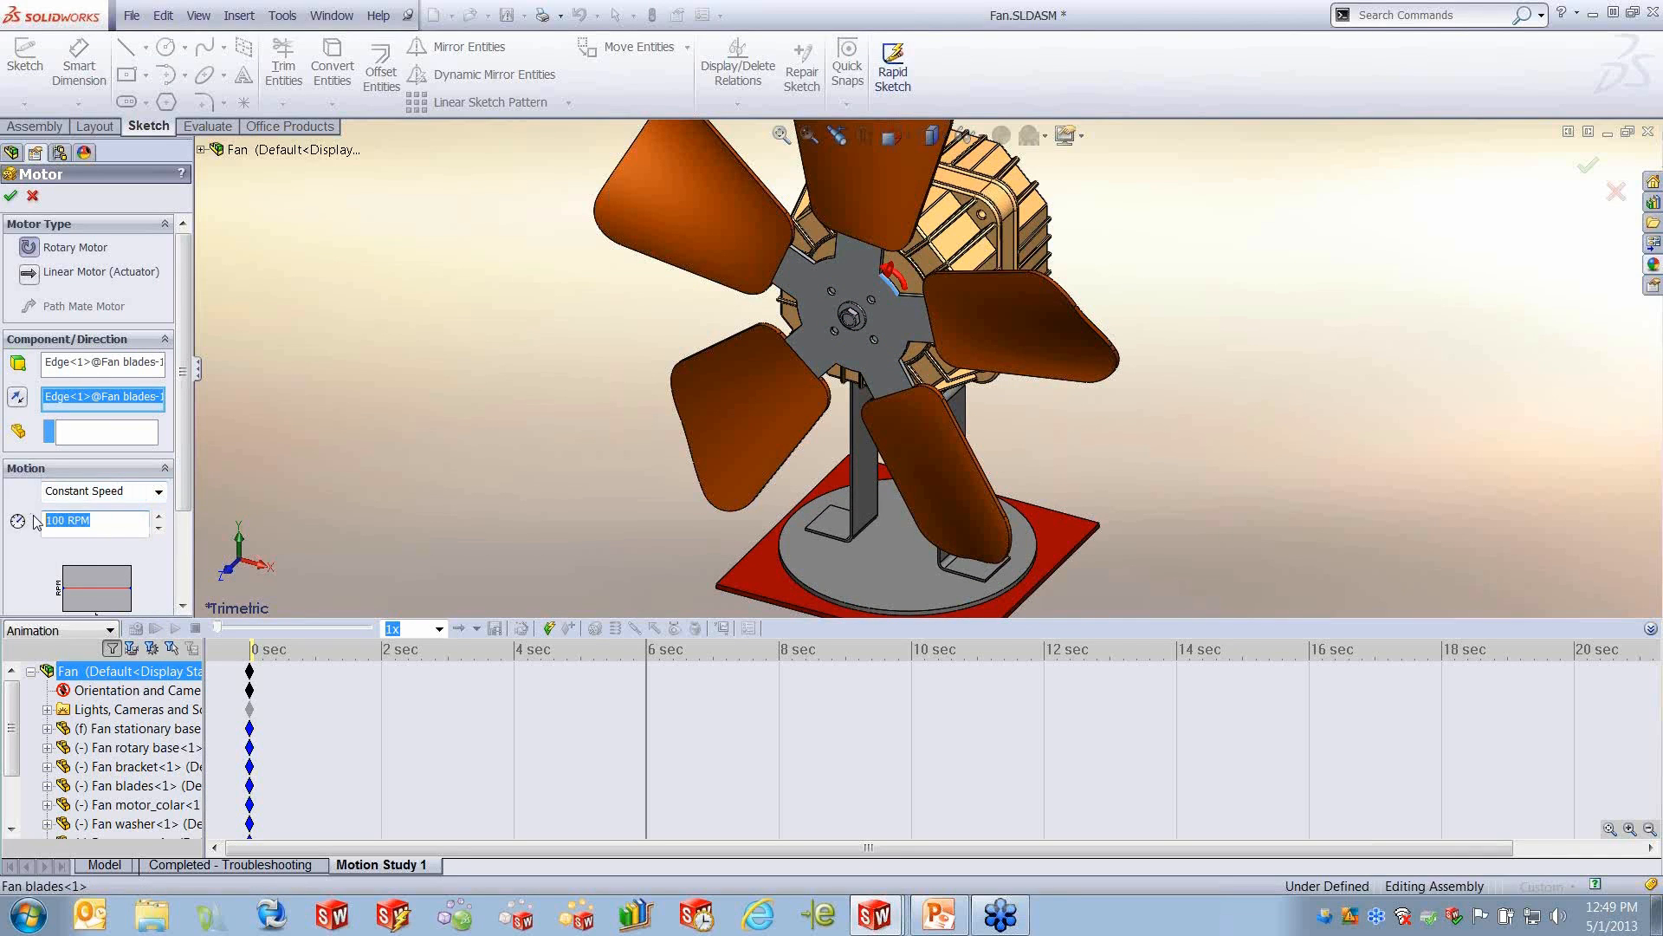
text(600)
click(13, 197)
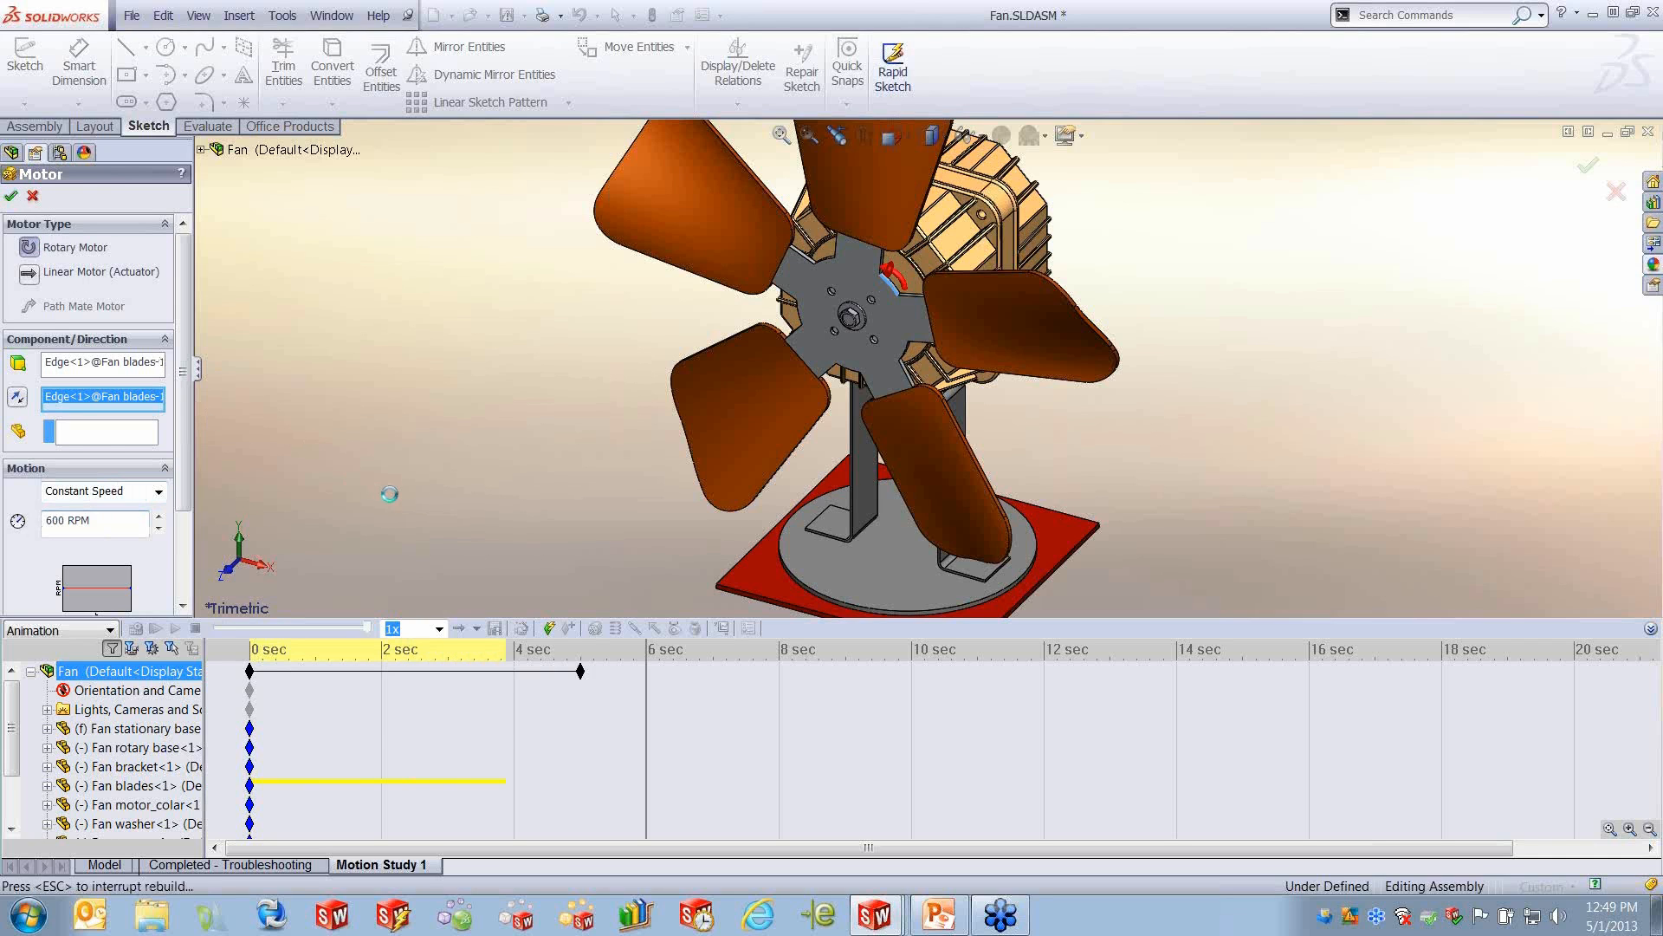
- Move the time bar to about 4.9 seconds, then calculate the fan's motion study and play it back
drag(646, 722, 574, 733)
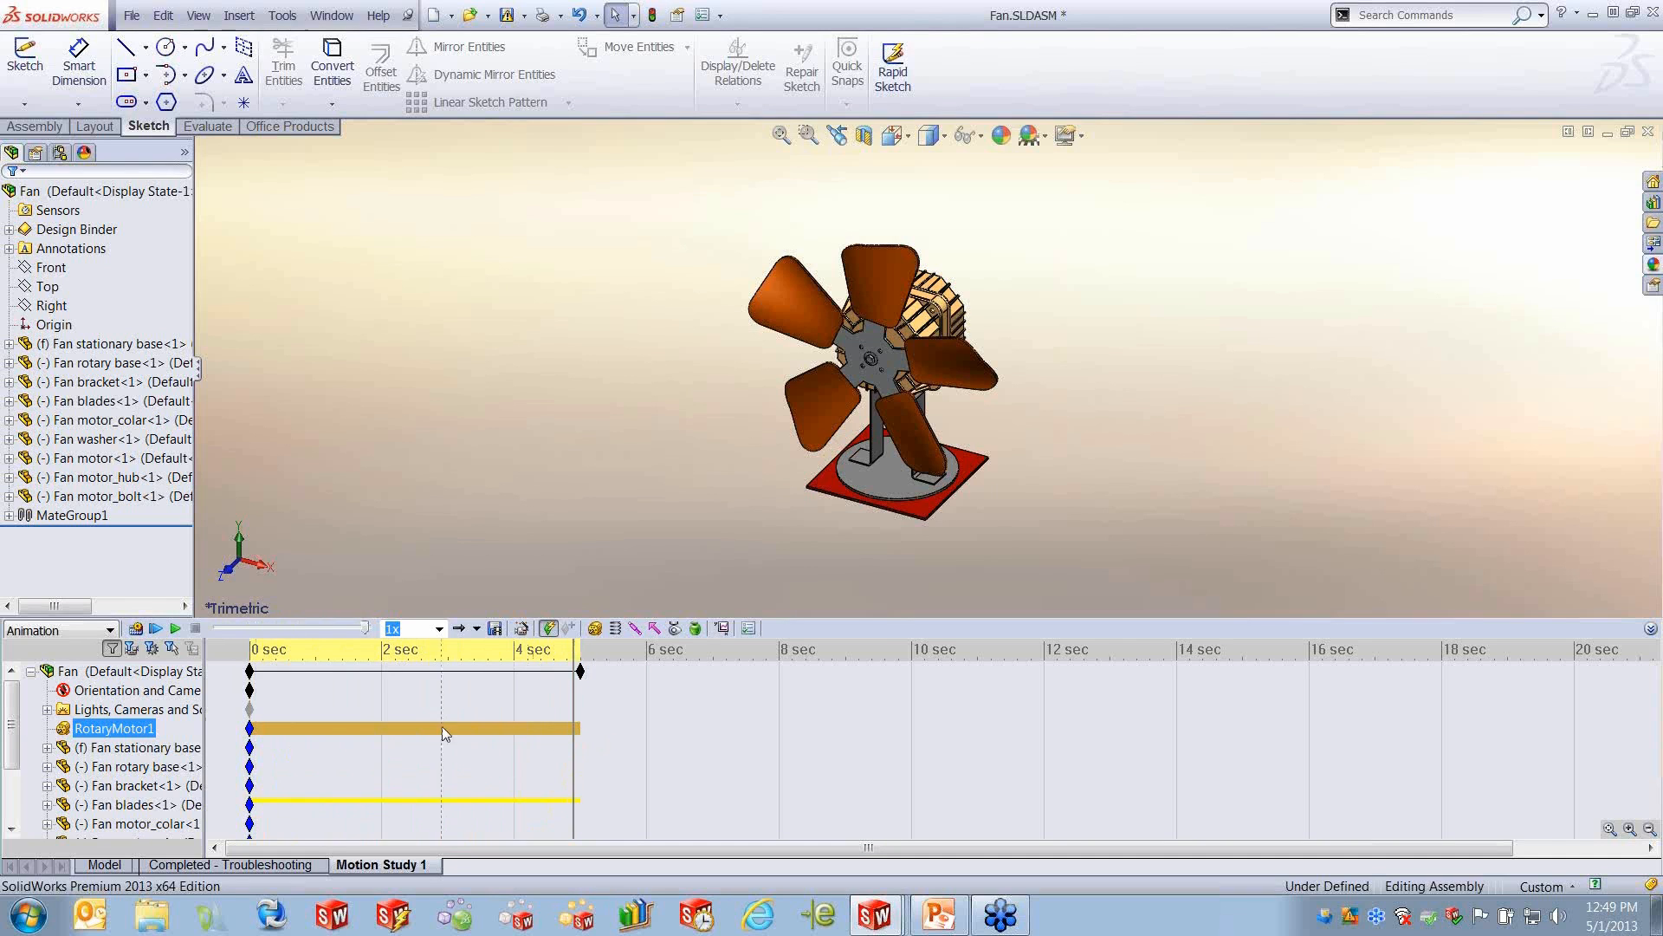
click(136, 637)
click(160, 632)
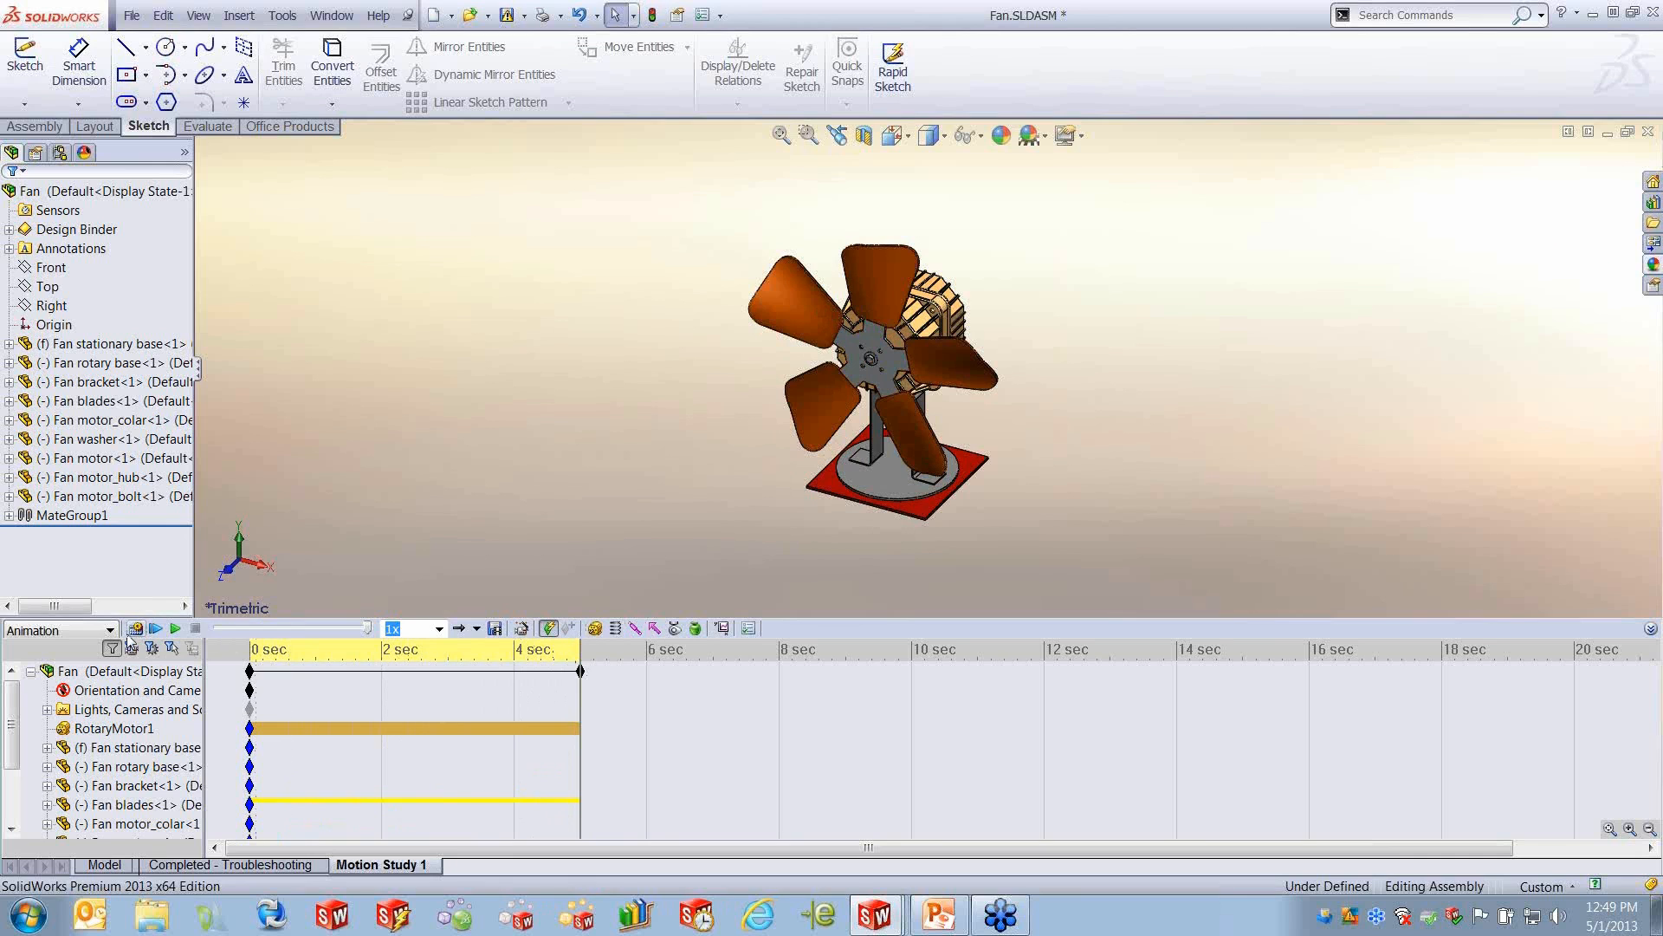
click(175, 628)
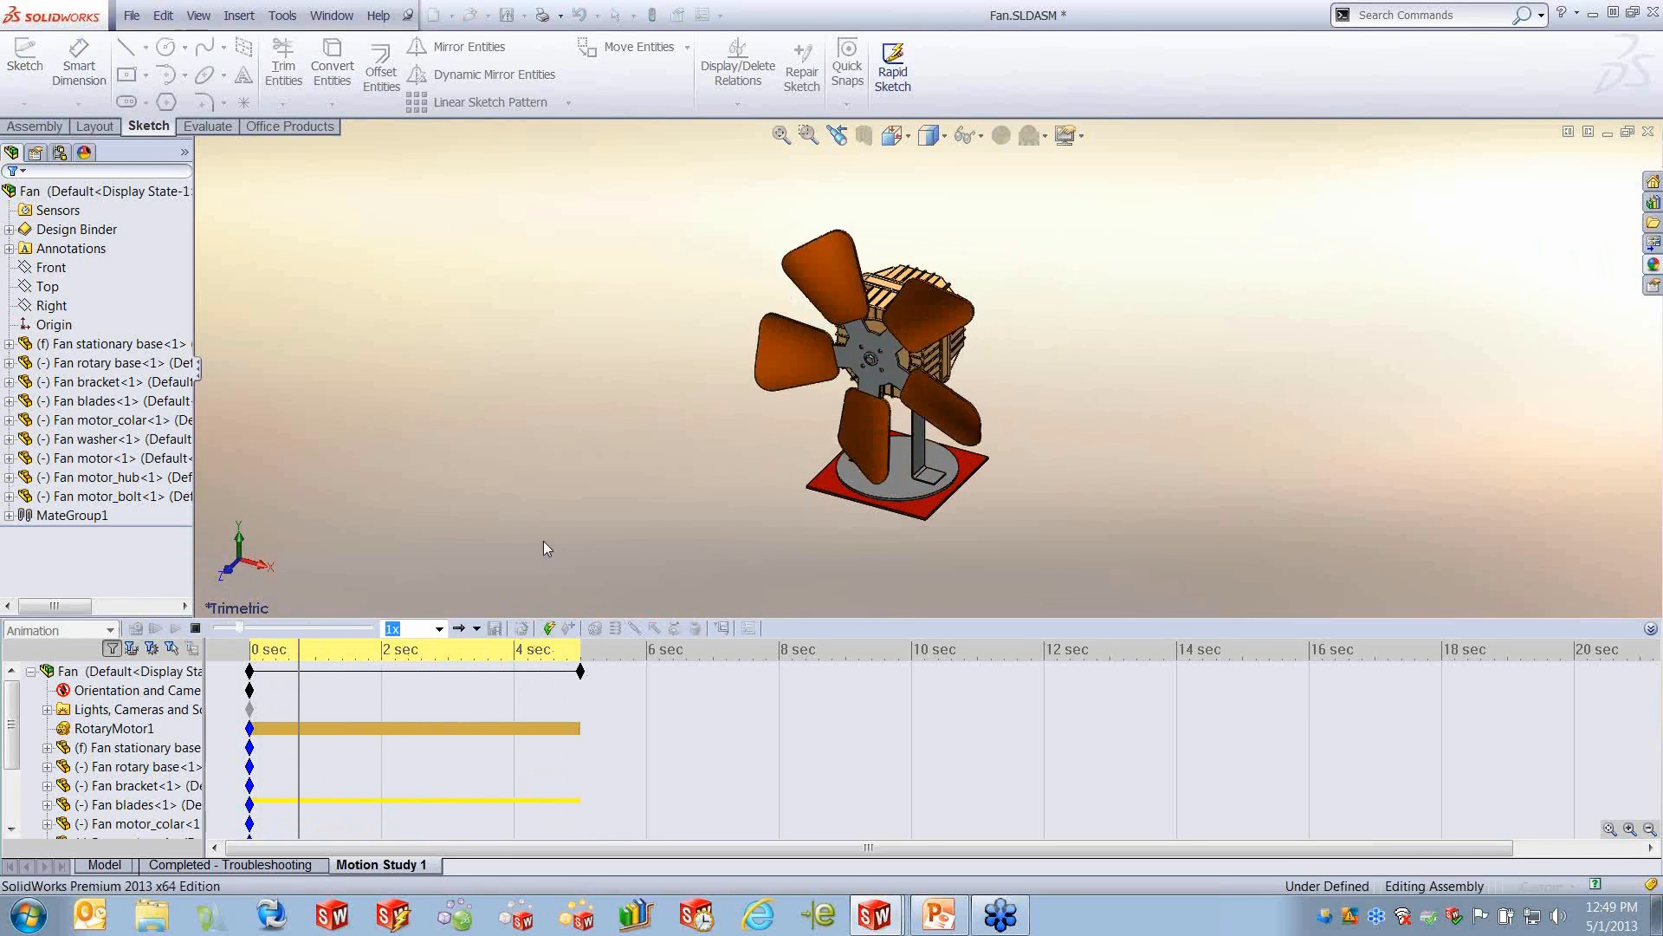
- Extend the Fan assembly's end key point to 6 seconds and recalculate the motion study
click(590, 668)
drag(581, 672, 645, 671)
click(604, 770)
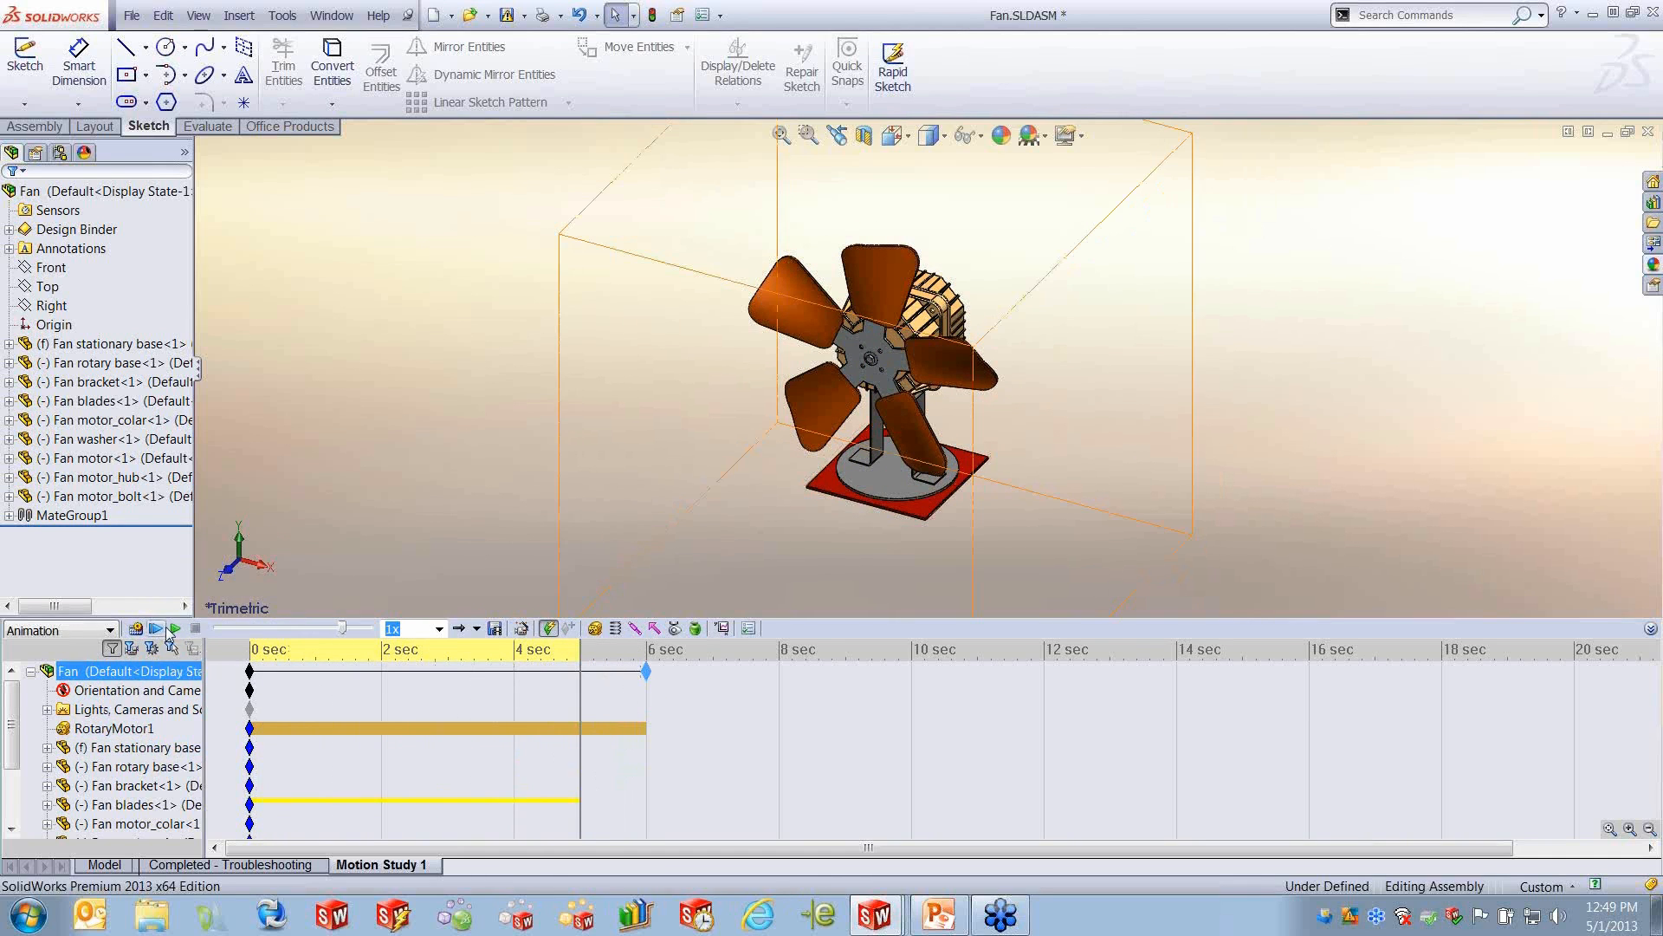
click(135, 631)
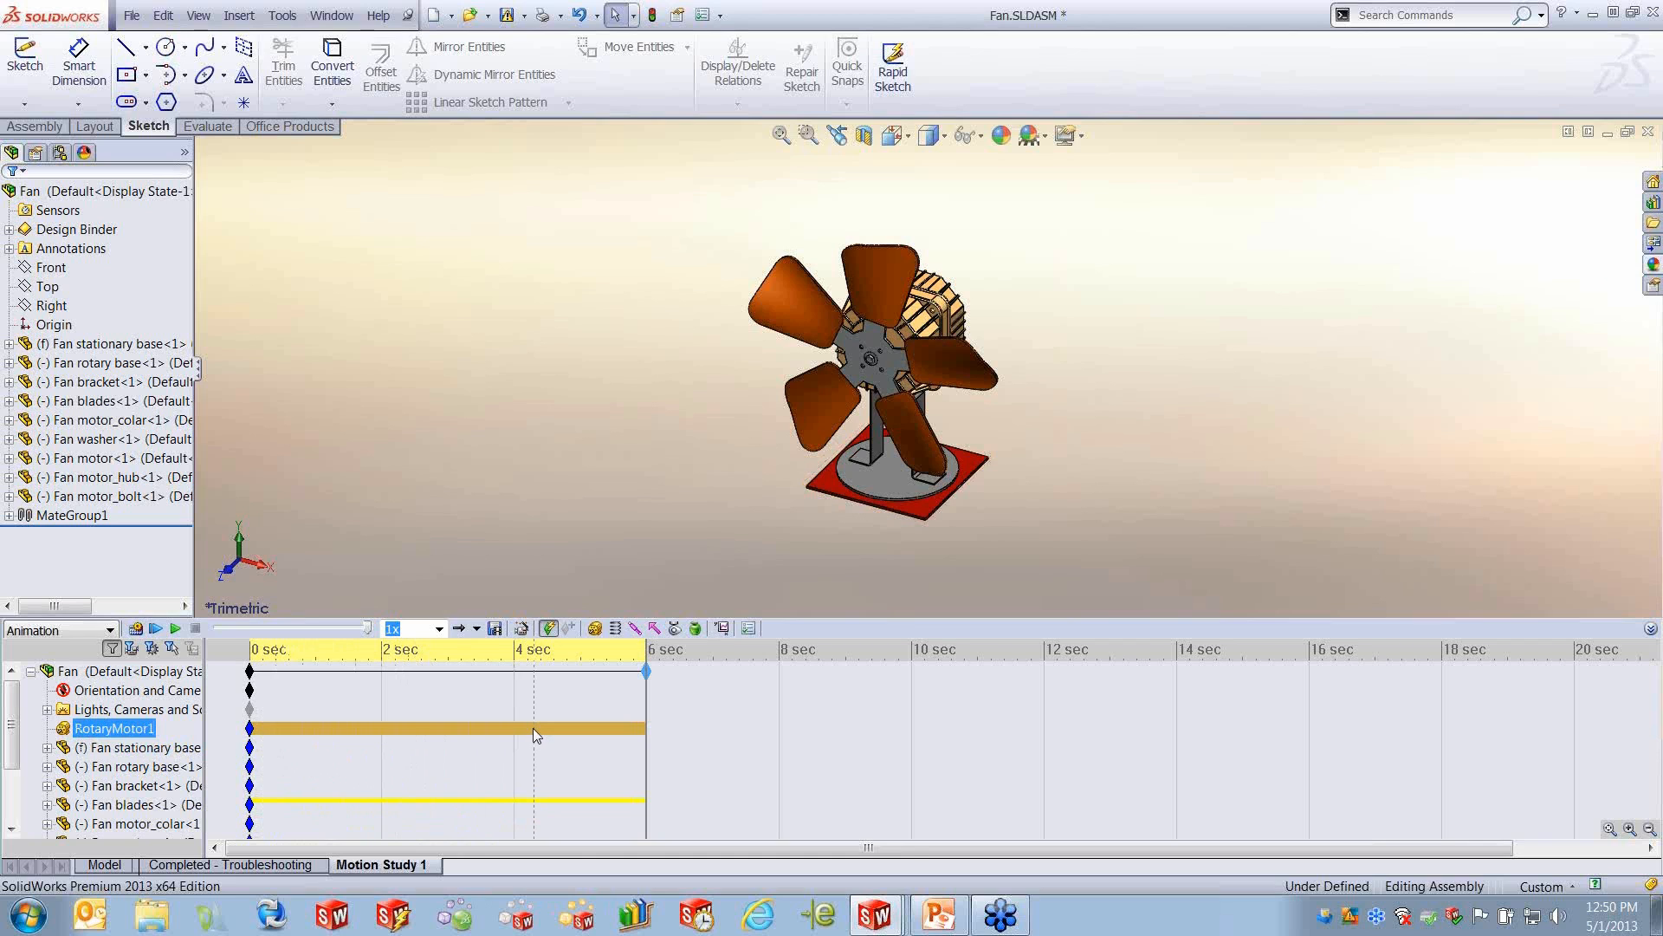
click(182, 750)
click(132, 730)
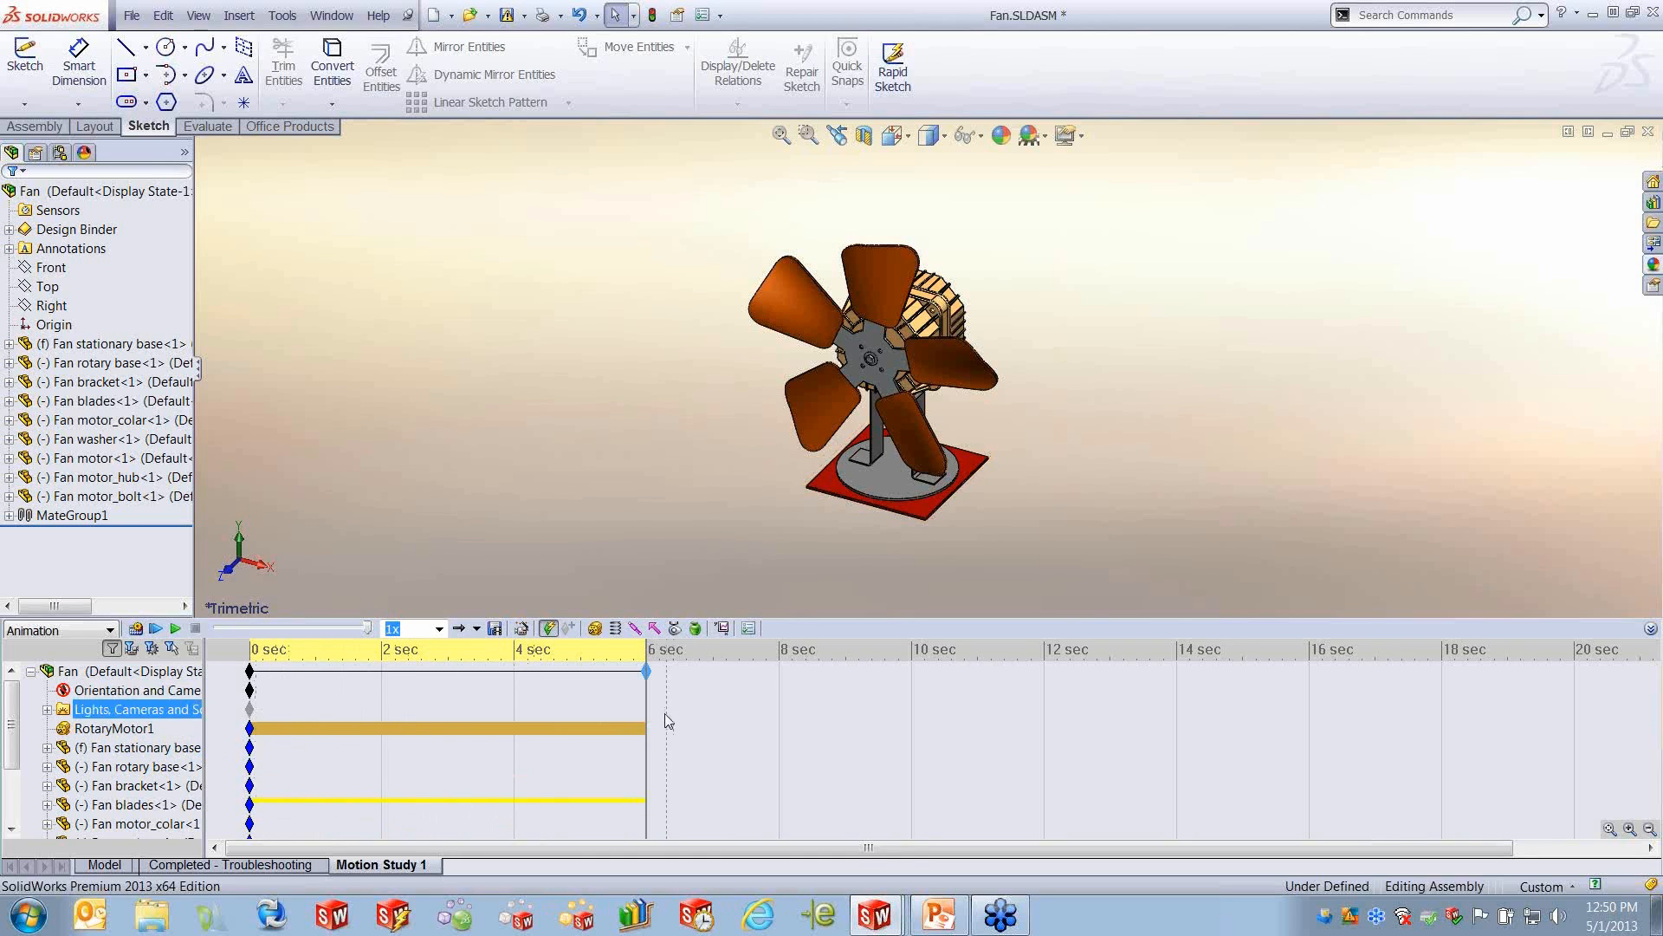
right_click(118, 732)
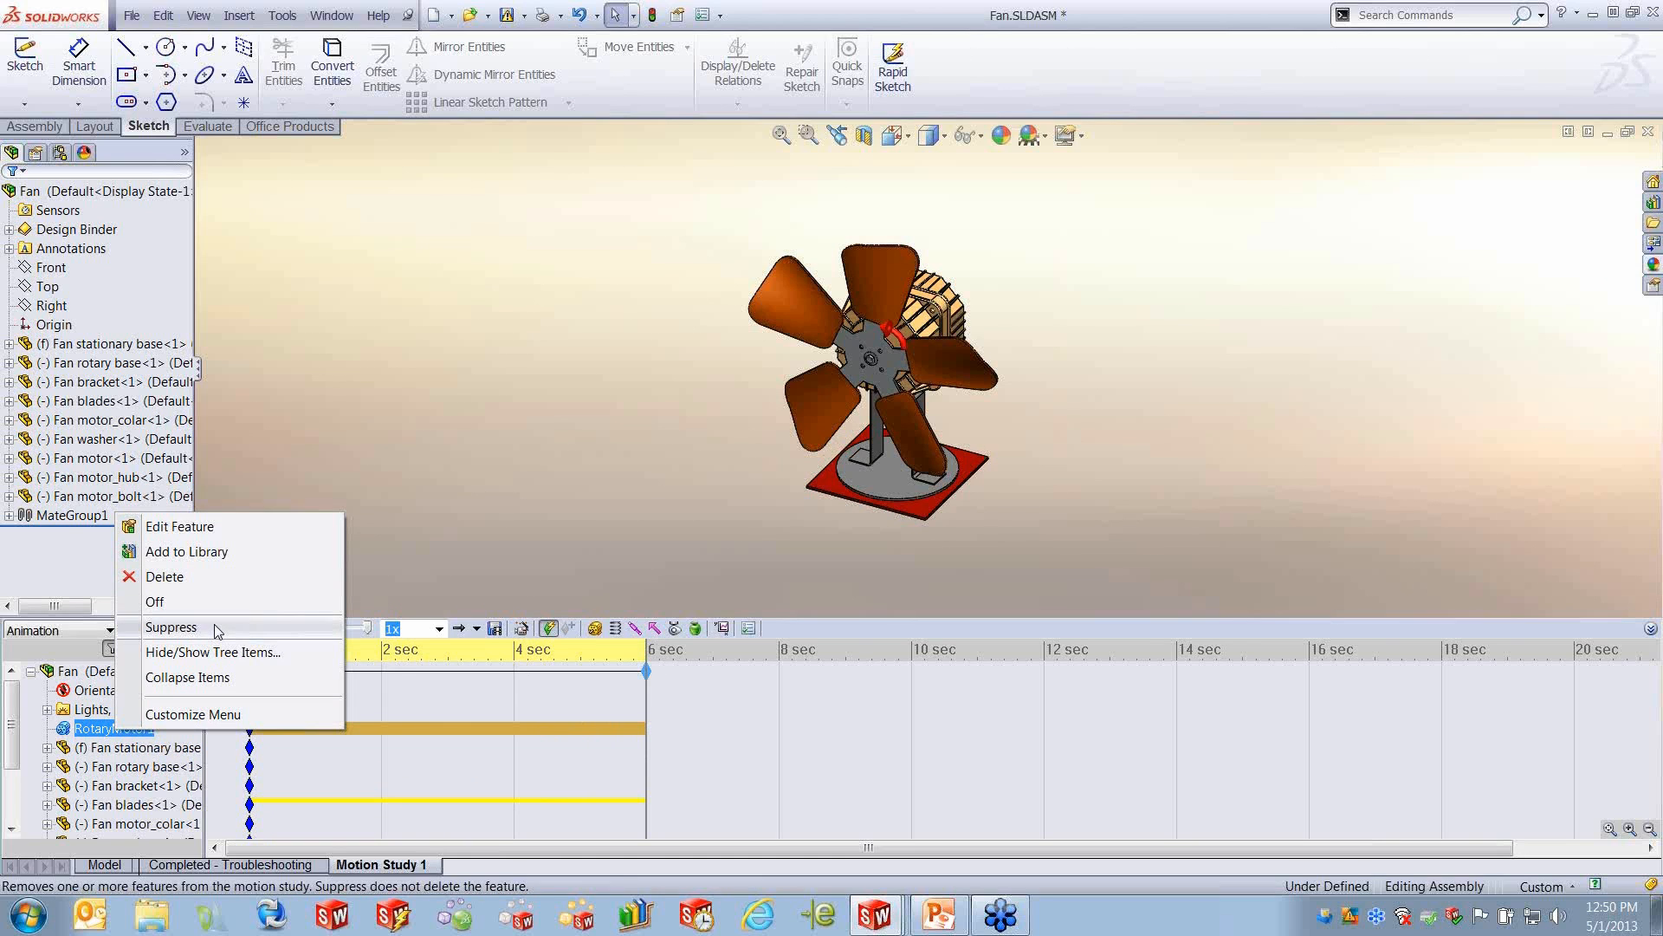
click(718, 714)
- Move the time bar to about 2.7 seconds and play the fan animation
drag(715, 728, 419, 733)
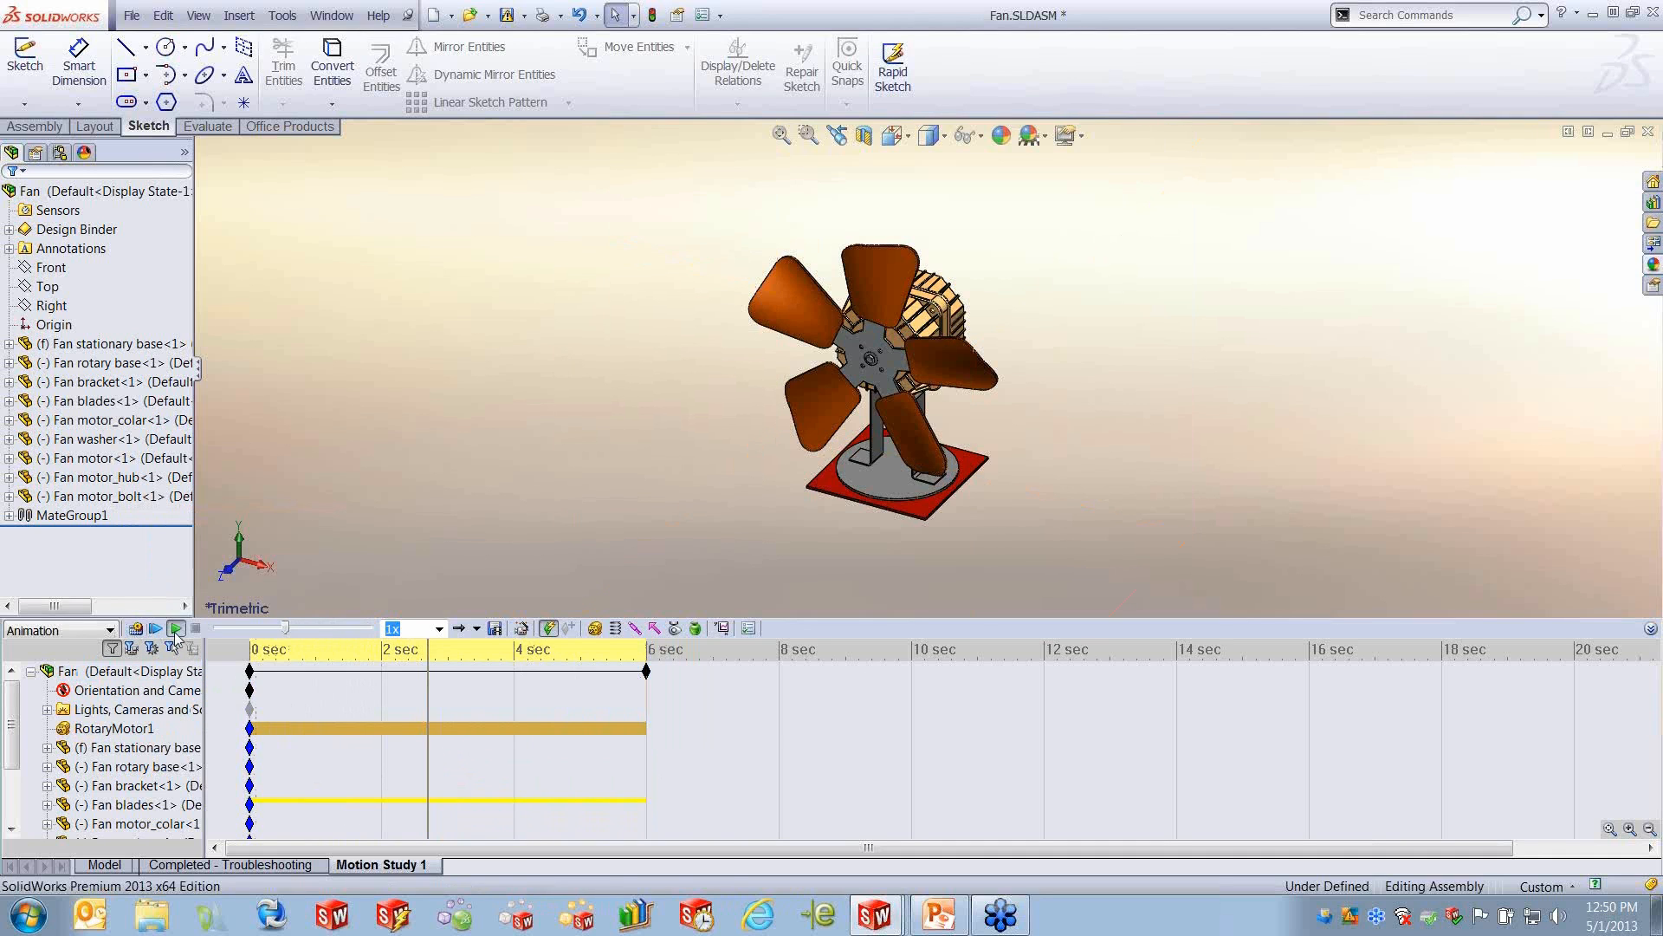
click(175, 630)
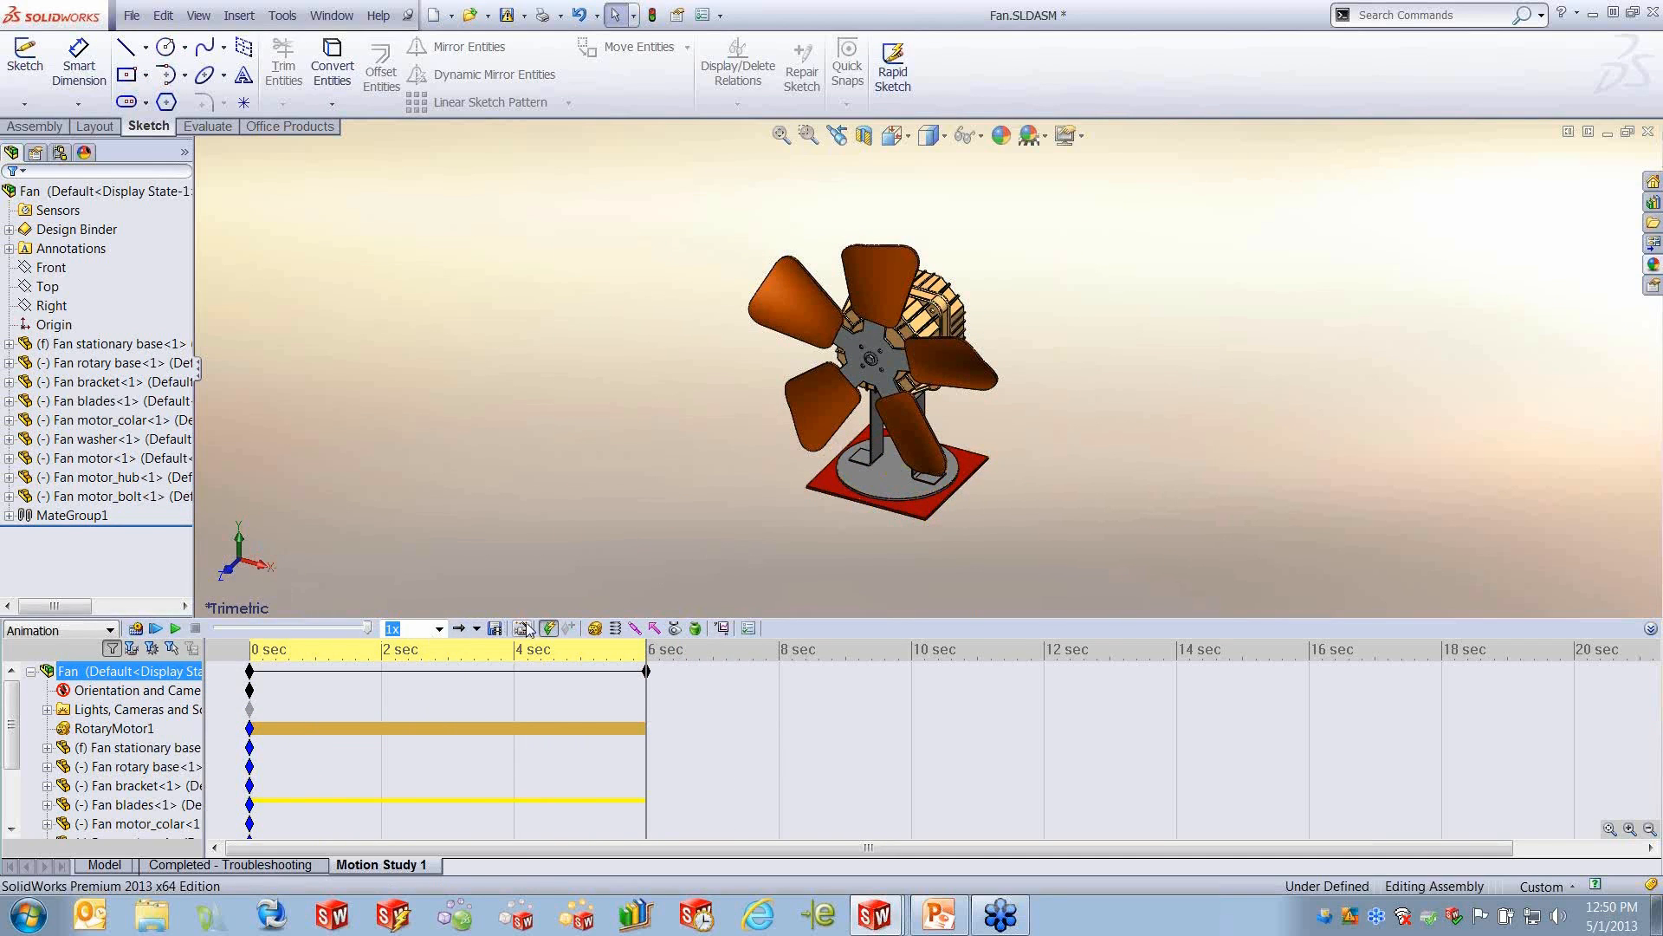
- Start a second rotary motor on the Fan rotary base's circular edge, moving relative to the Fan stationary base
click(595, 628)
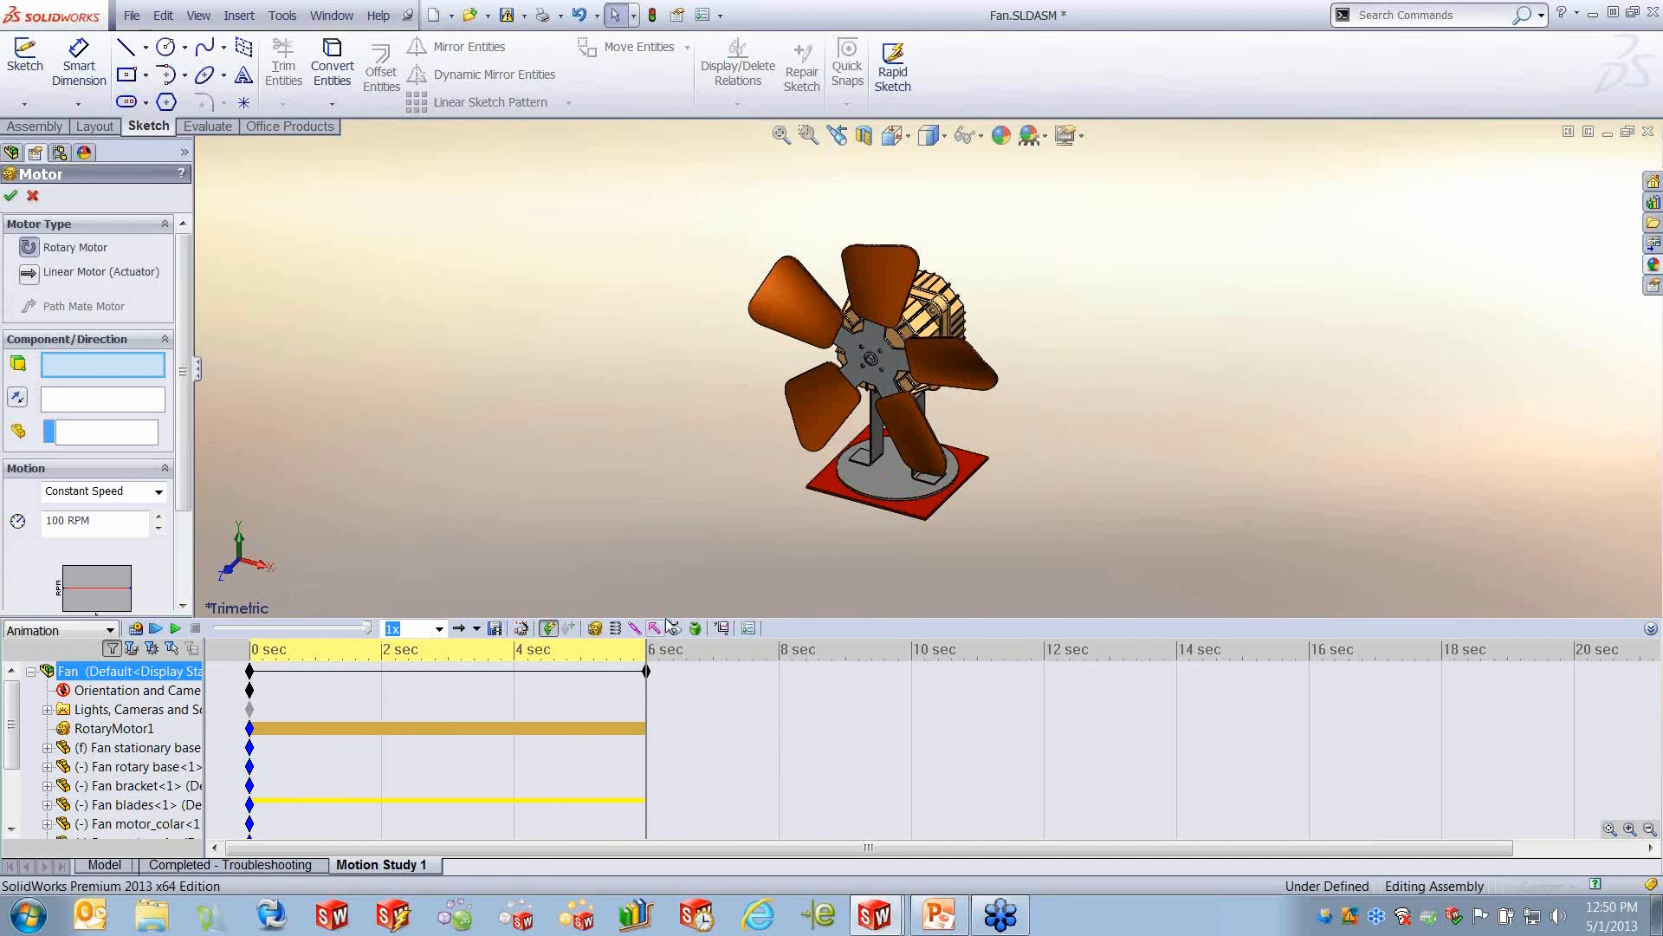
click(888, 507)
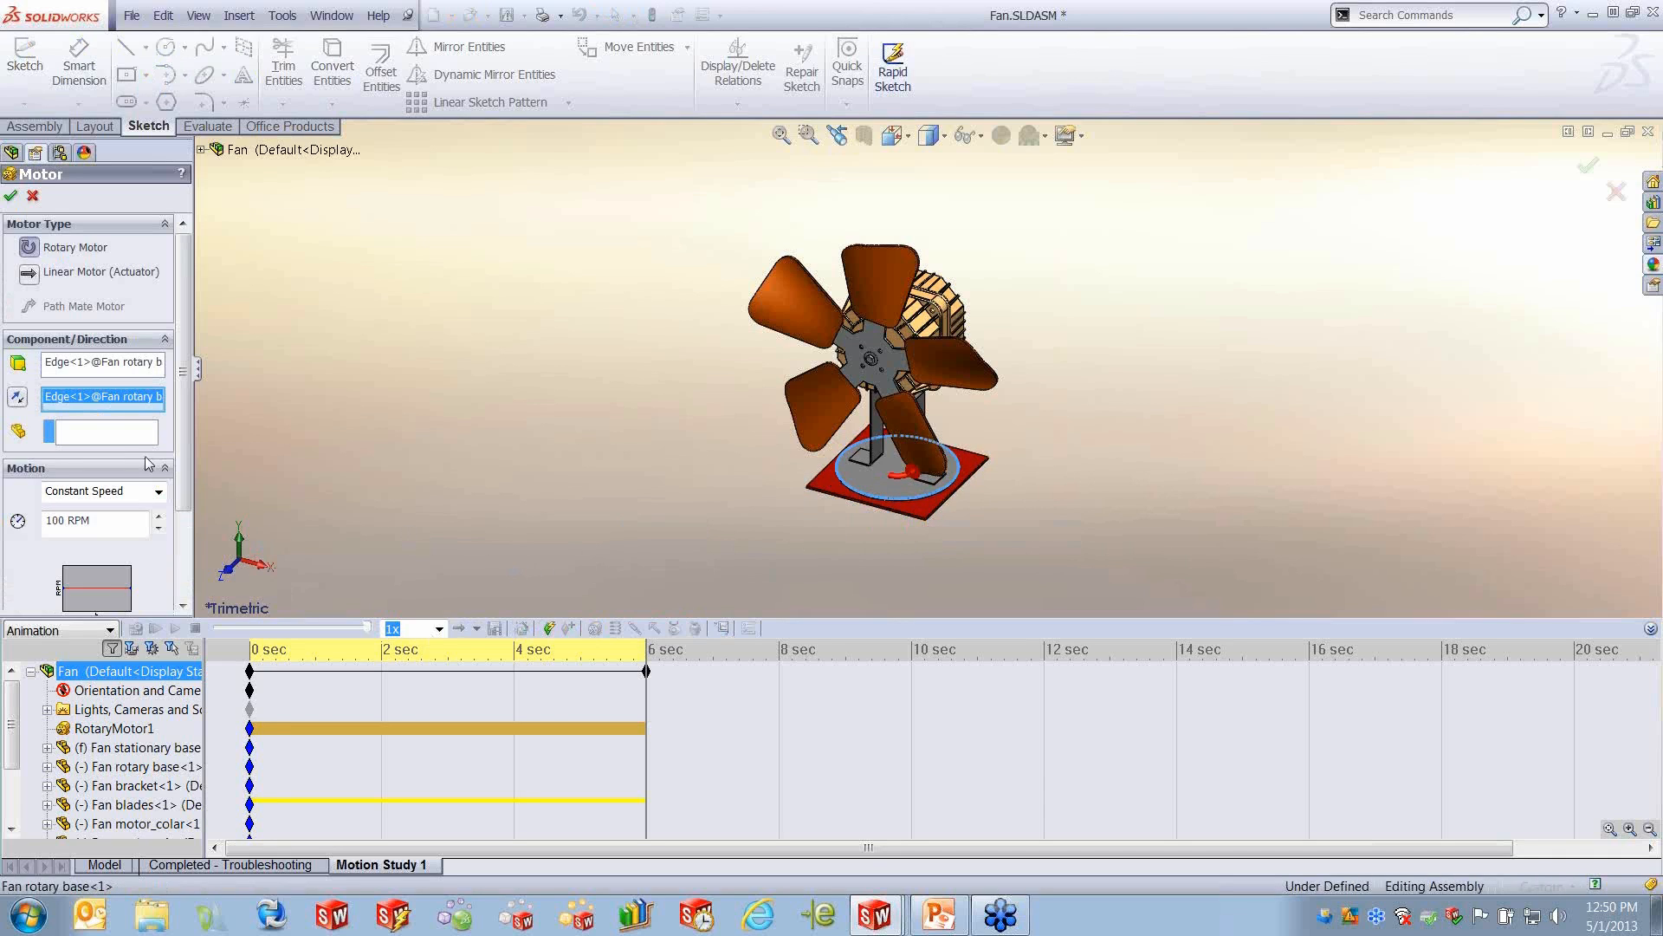
click(109, 433)
click(918, 511)
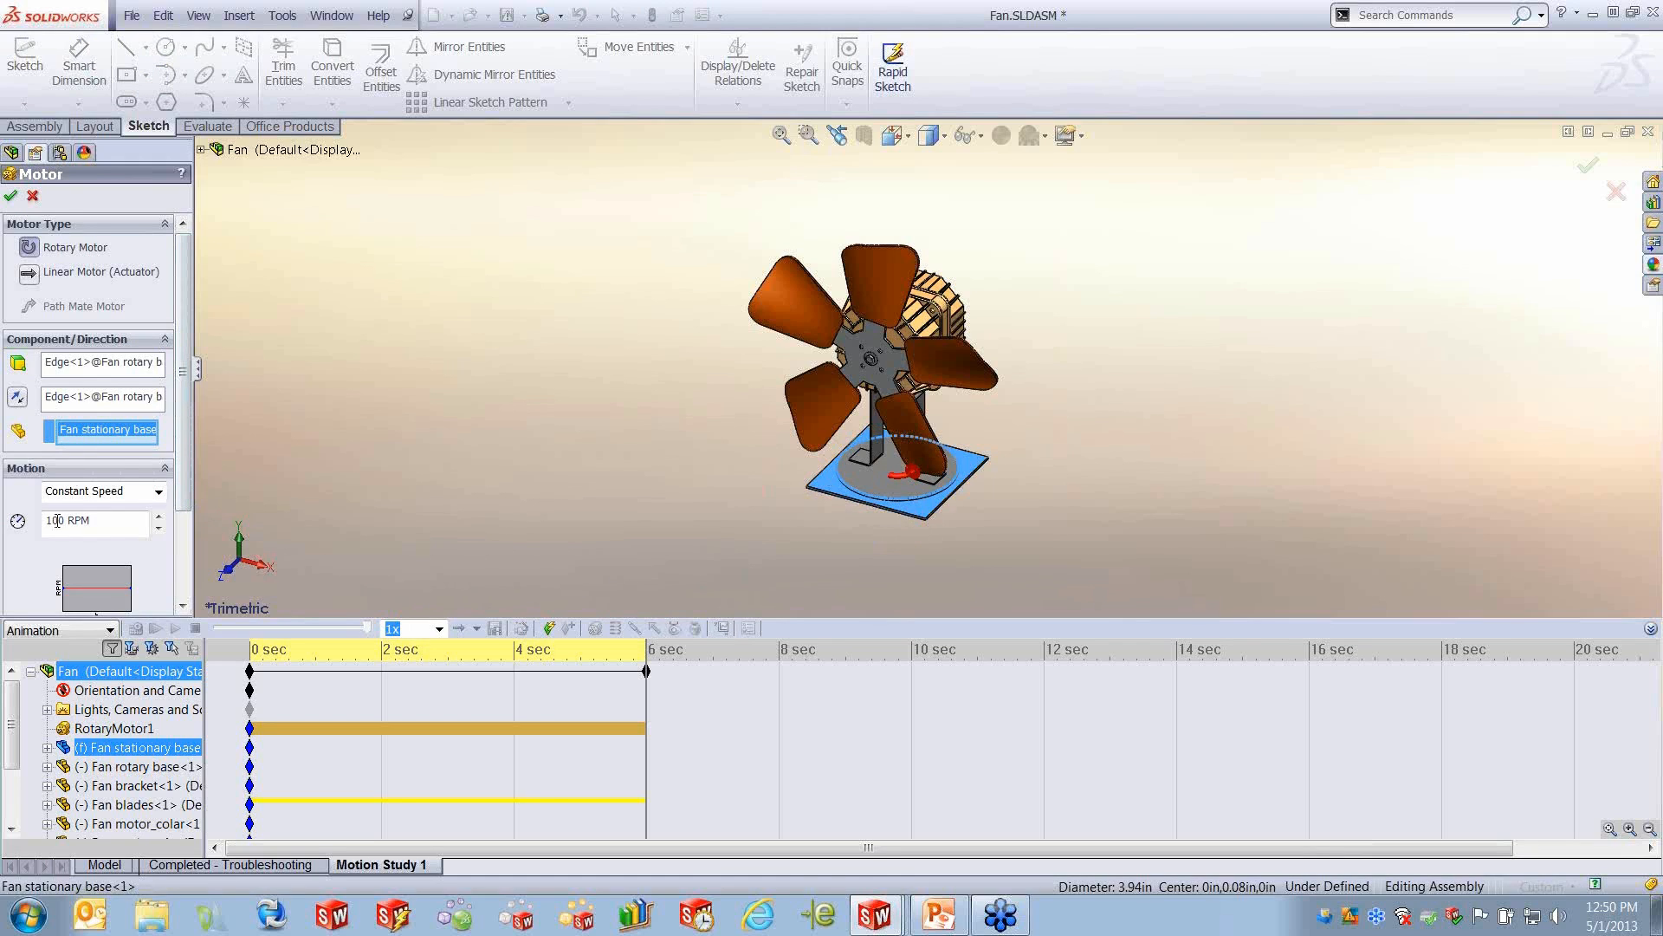
- Set the motor to oscillating motion with 135° displacement at 0.1 Hz, accept it and calculate the motion study
click(160, 492)
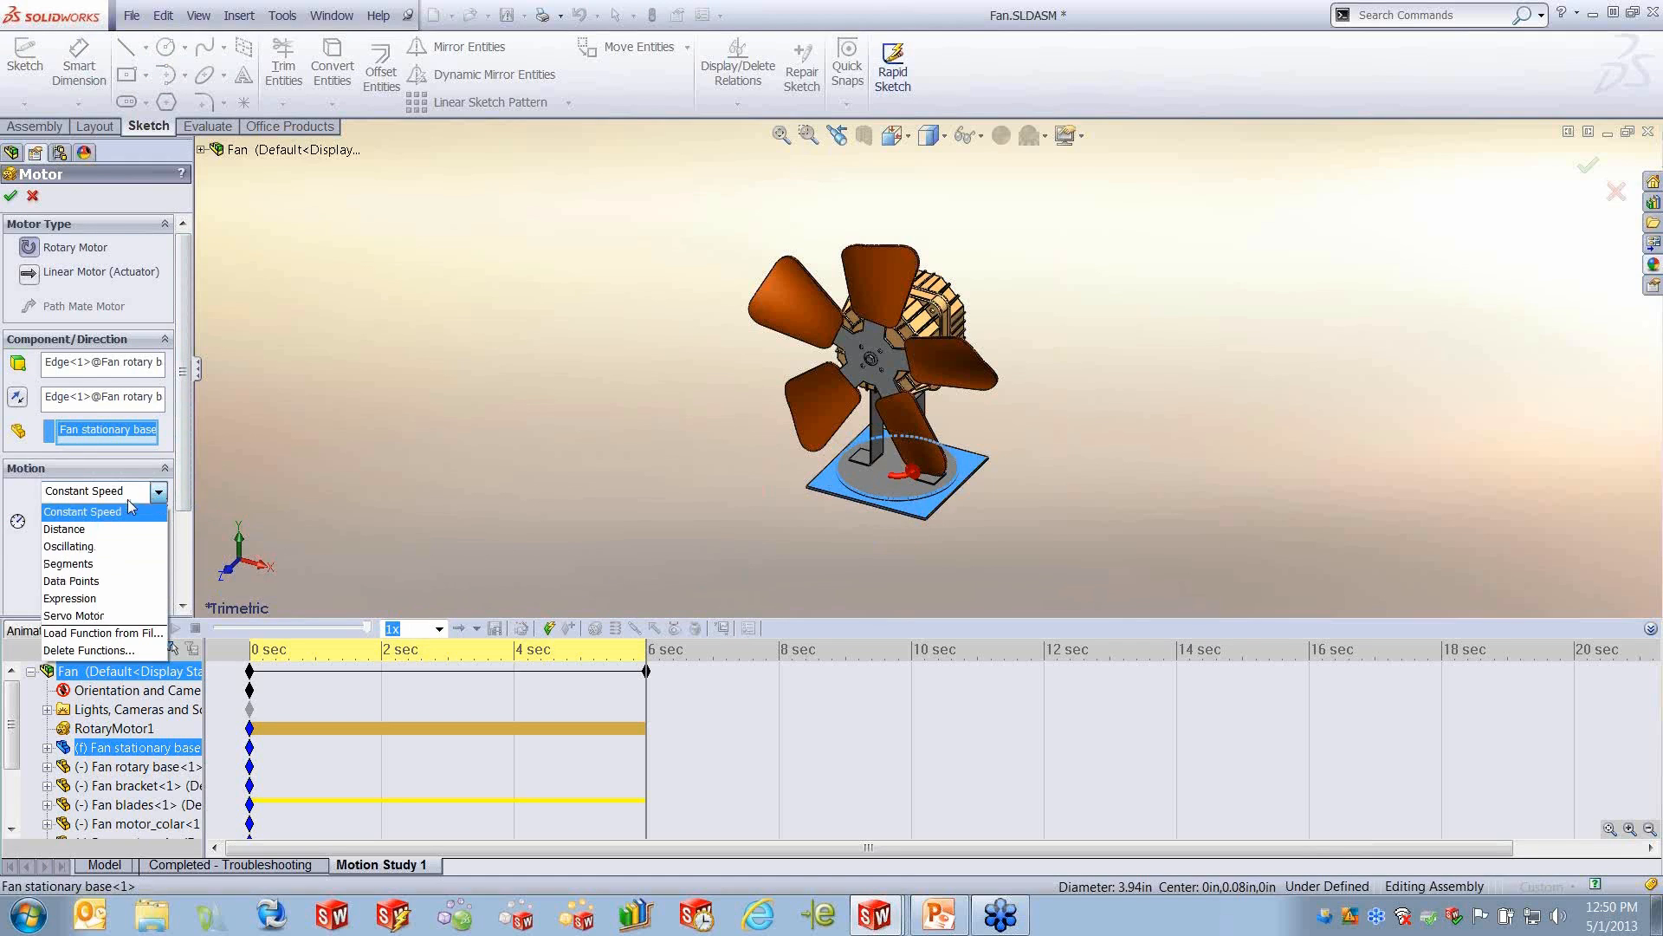
click(79, 548)
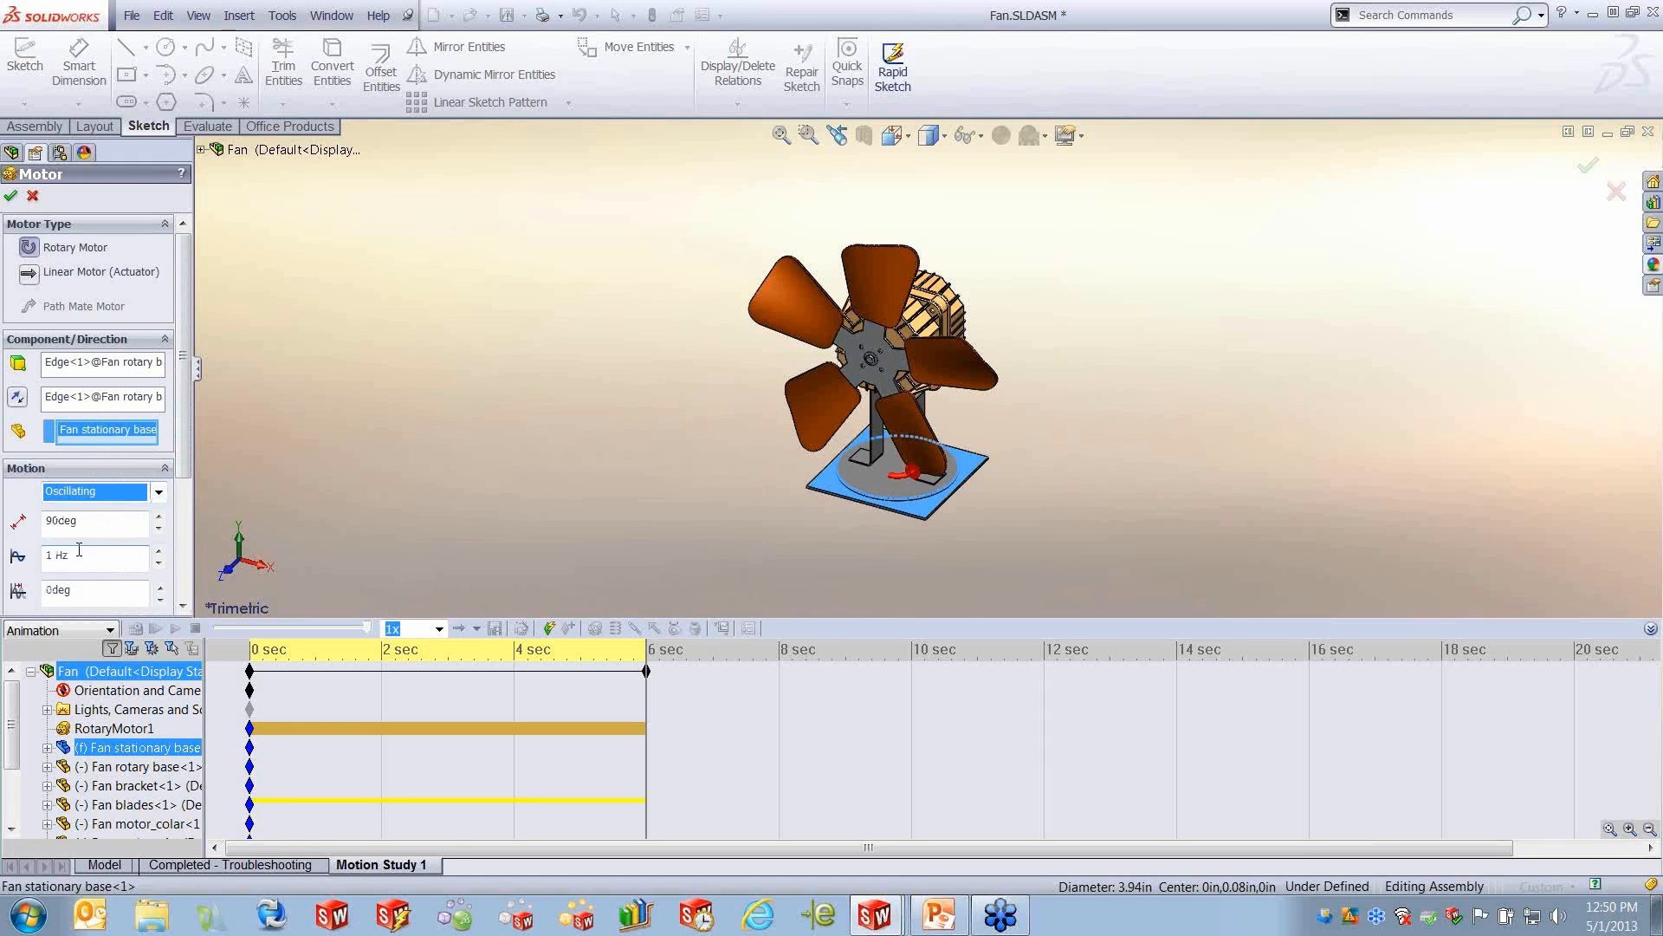
double_click(98, 524)
text(135)
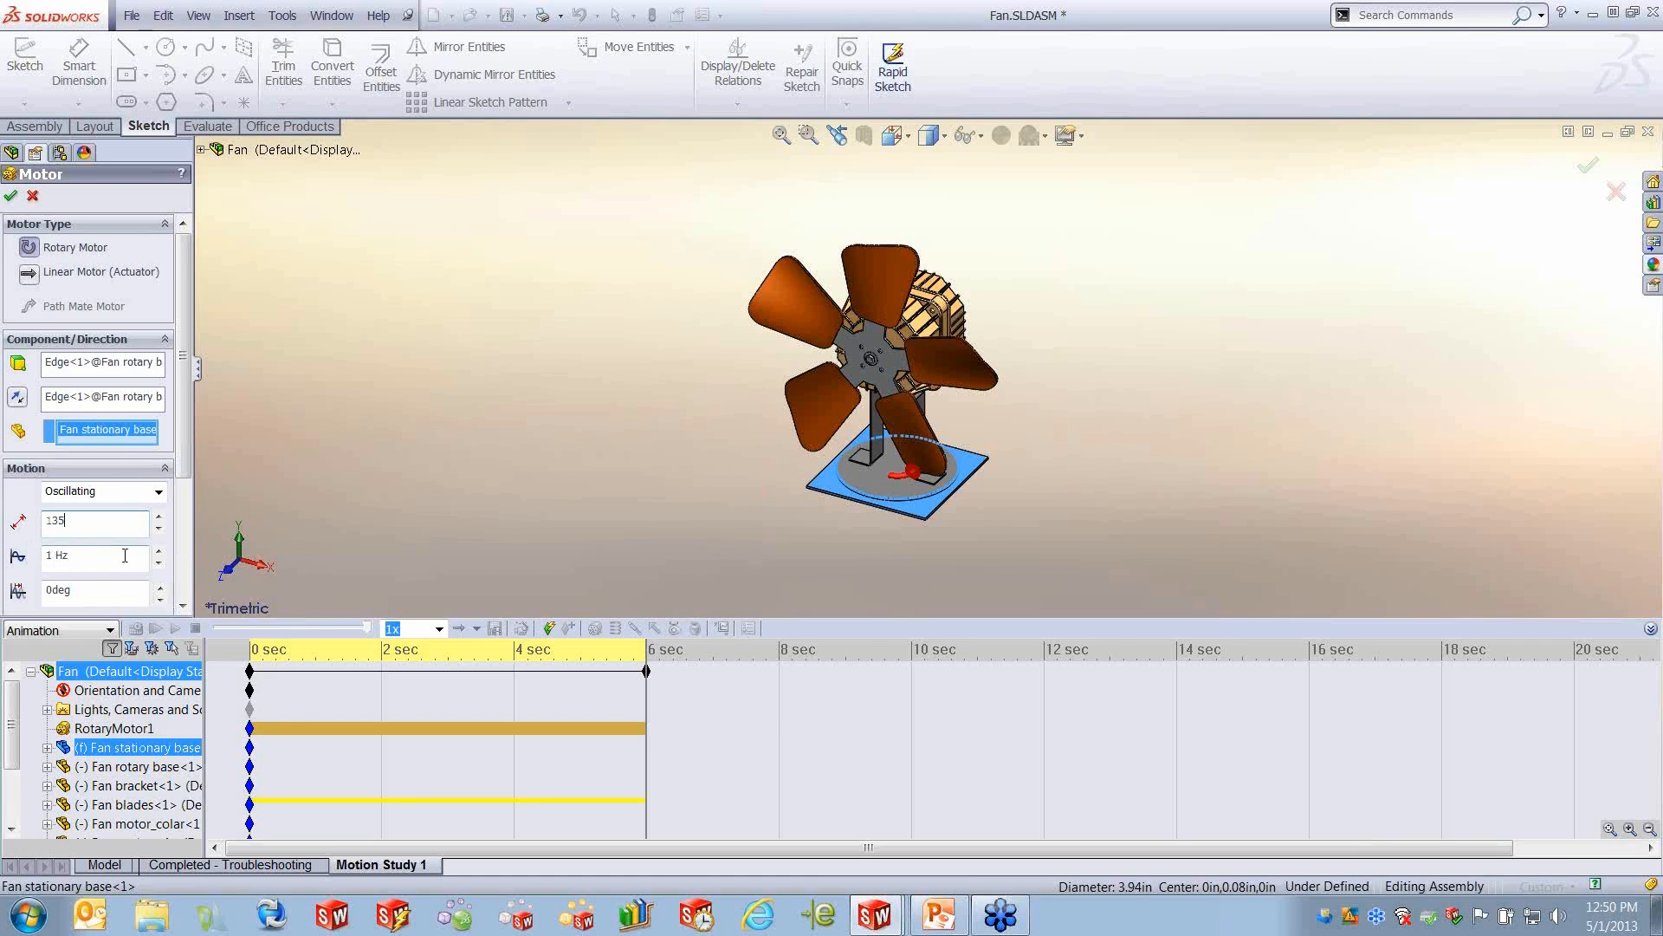
key(Tab)
text(.1)
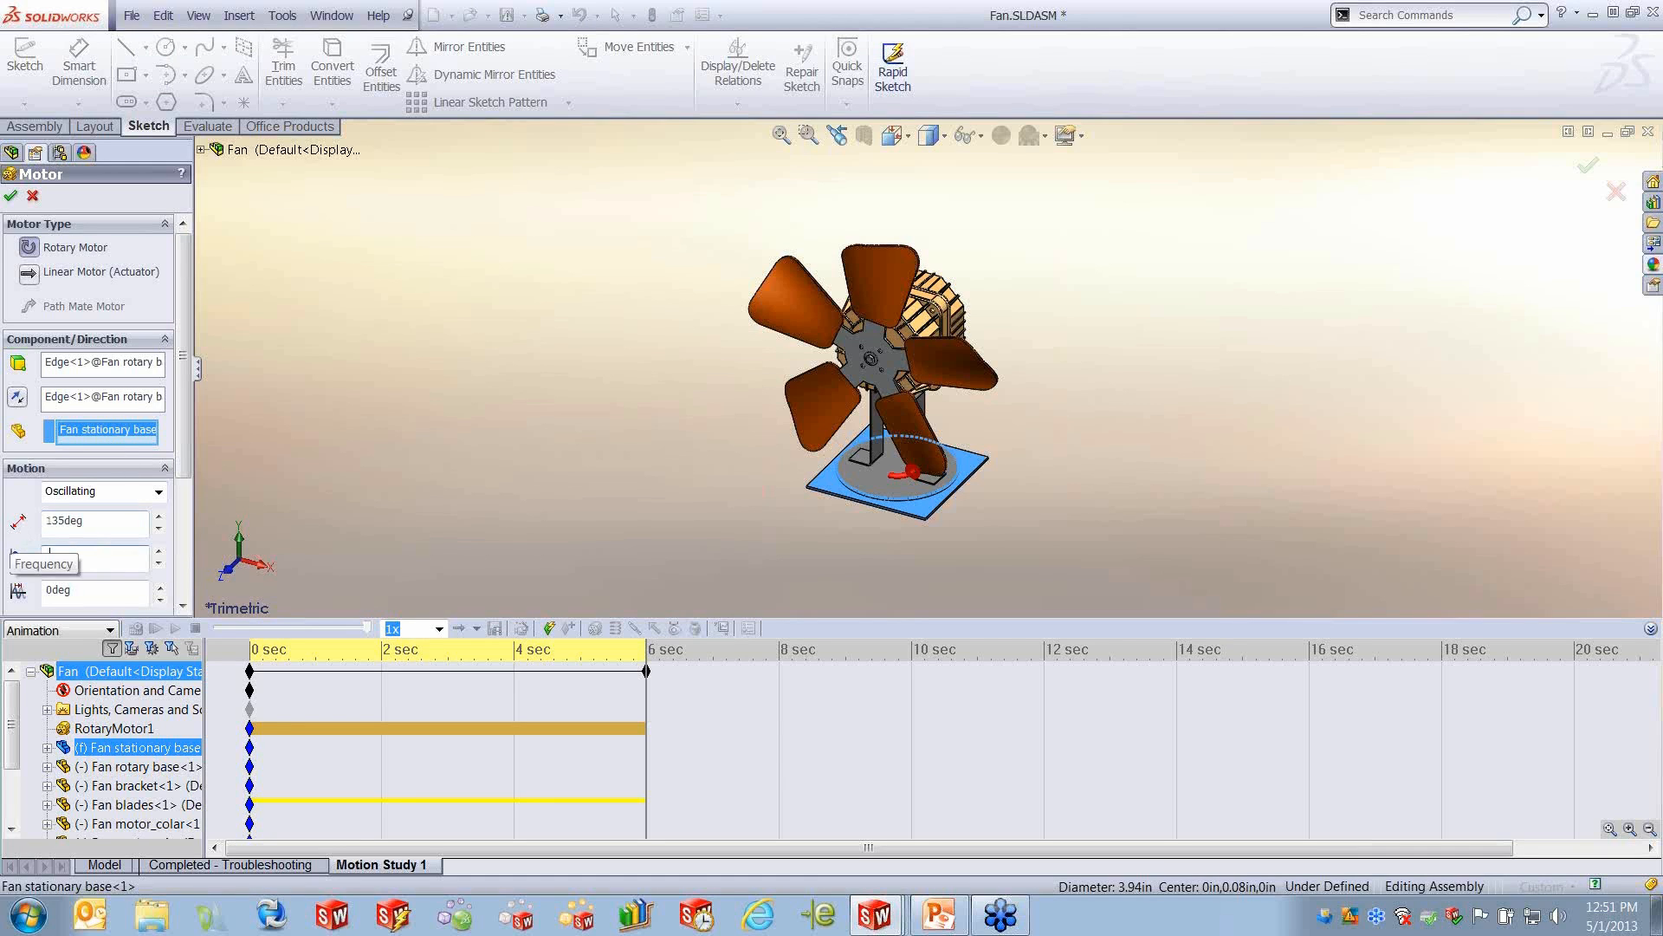
click(12, 196)
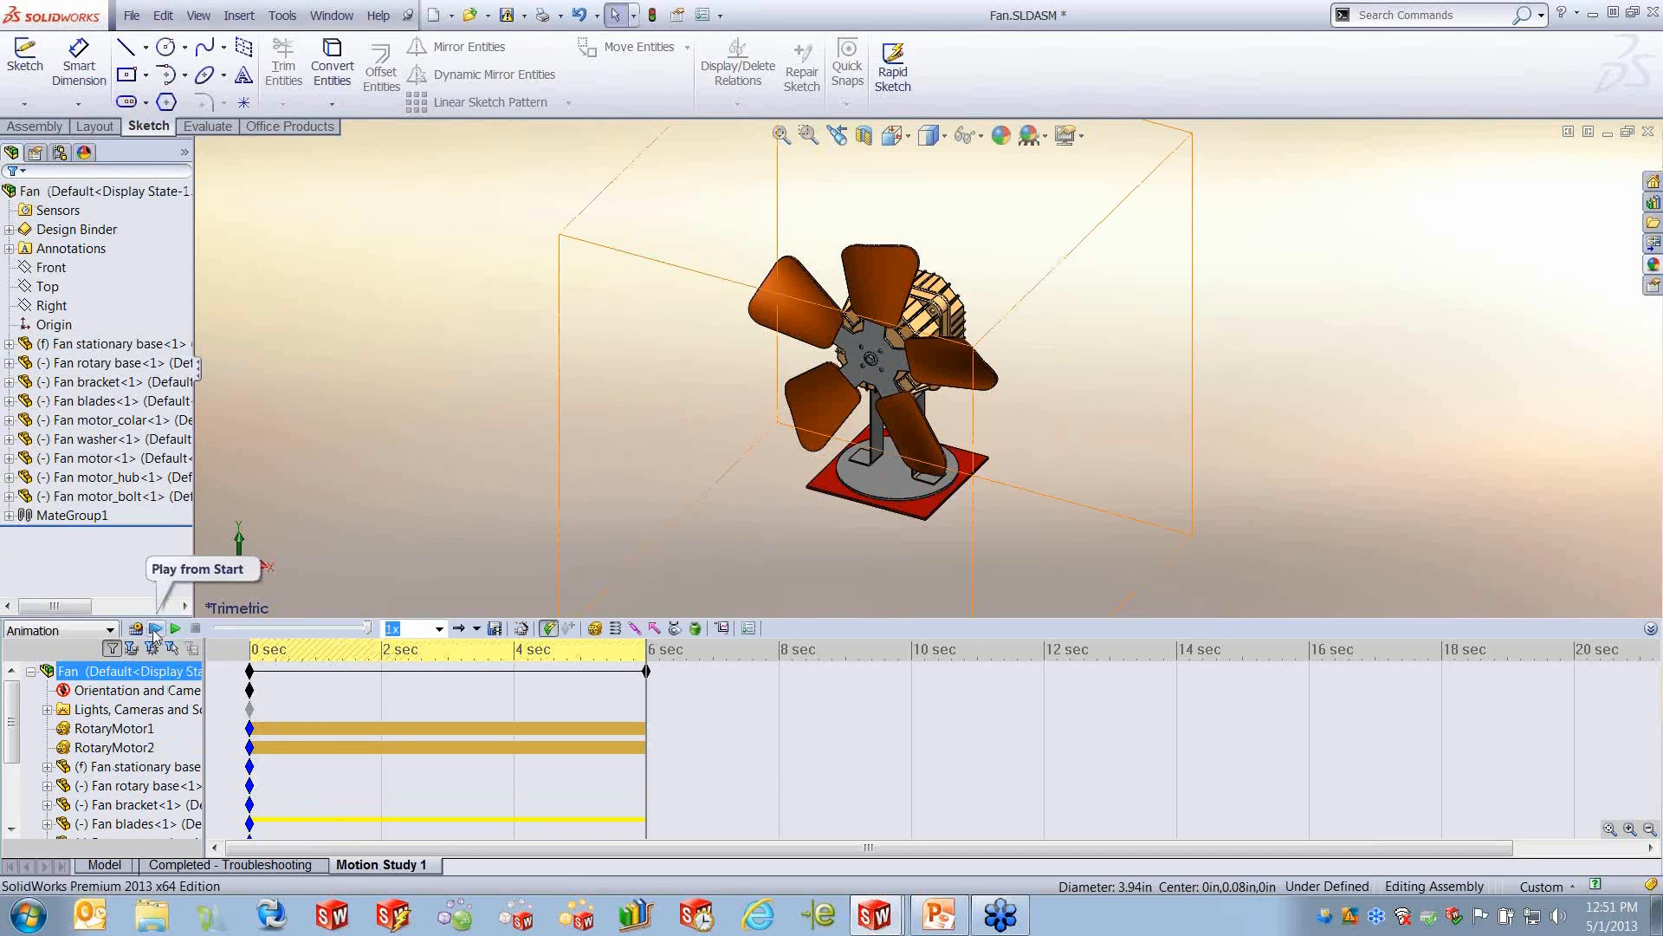
click(136, 629)
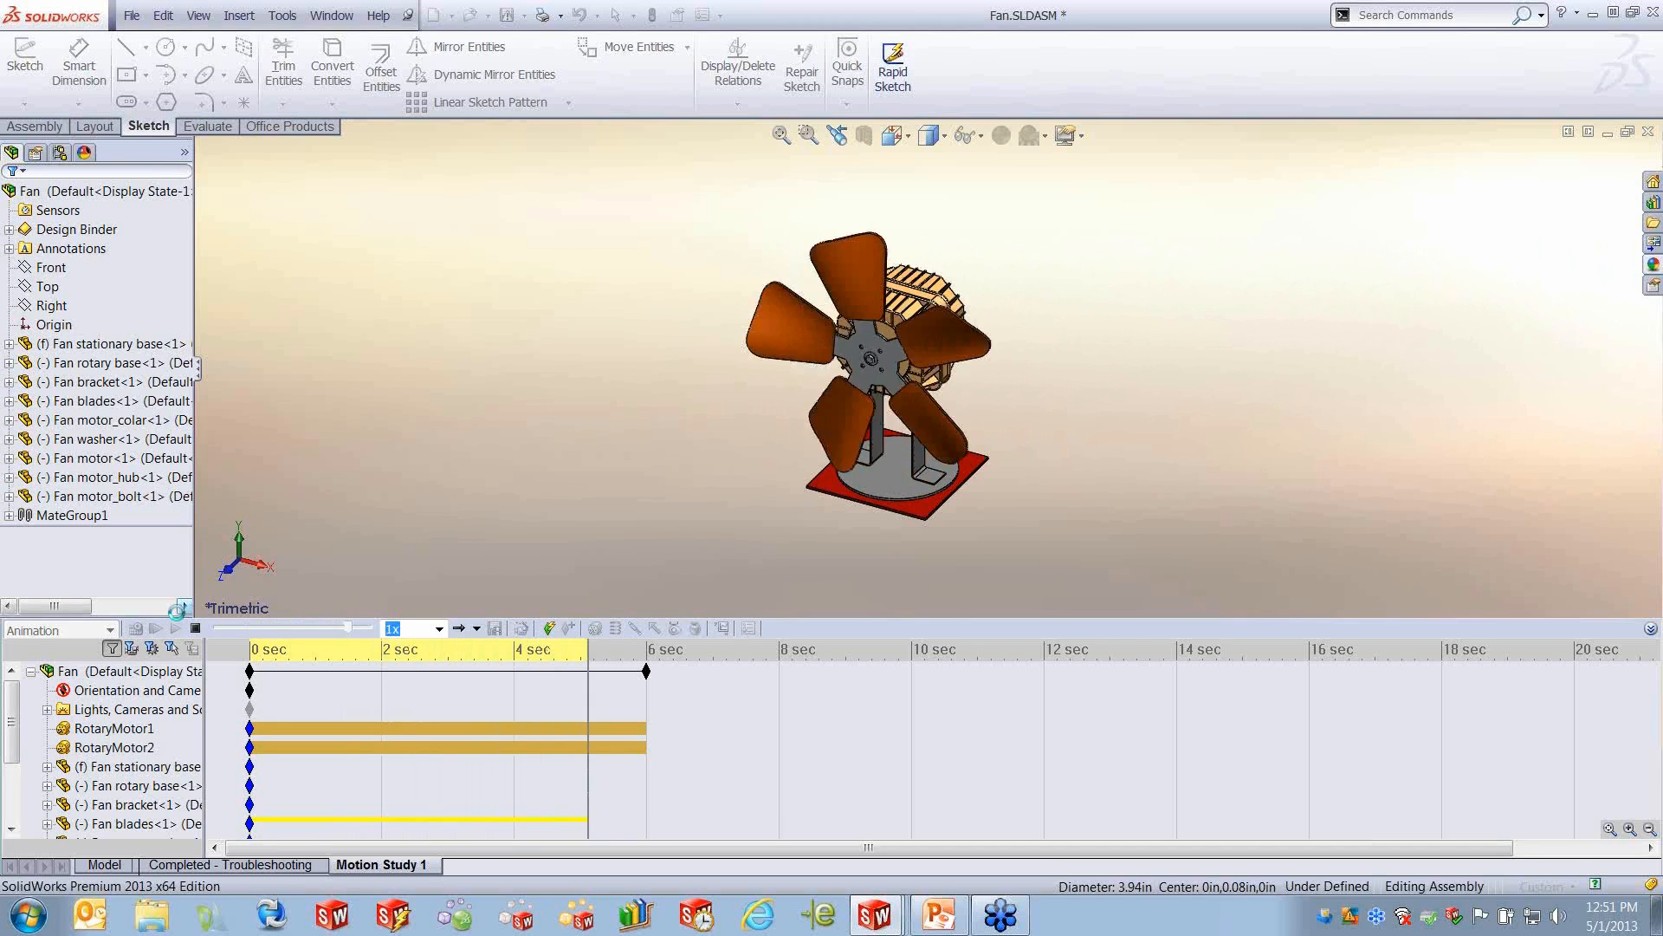
- Reopen RotaryMotor2 and review its component, direction, relative component and oscillating motion settings
click(100, 749)
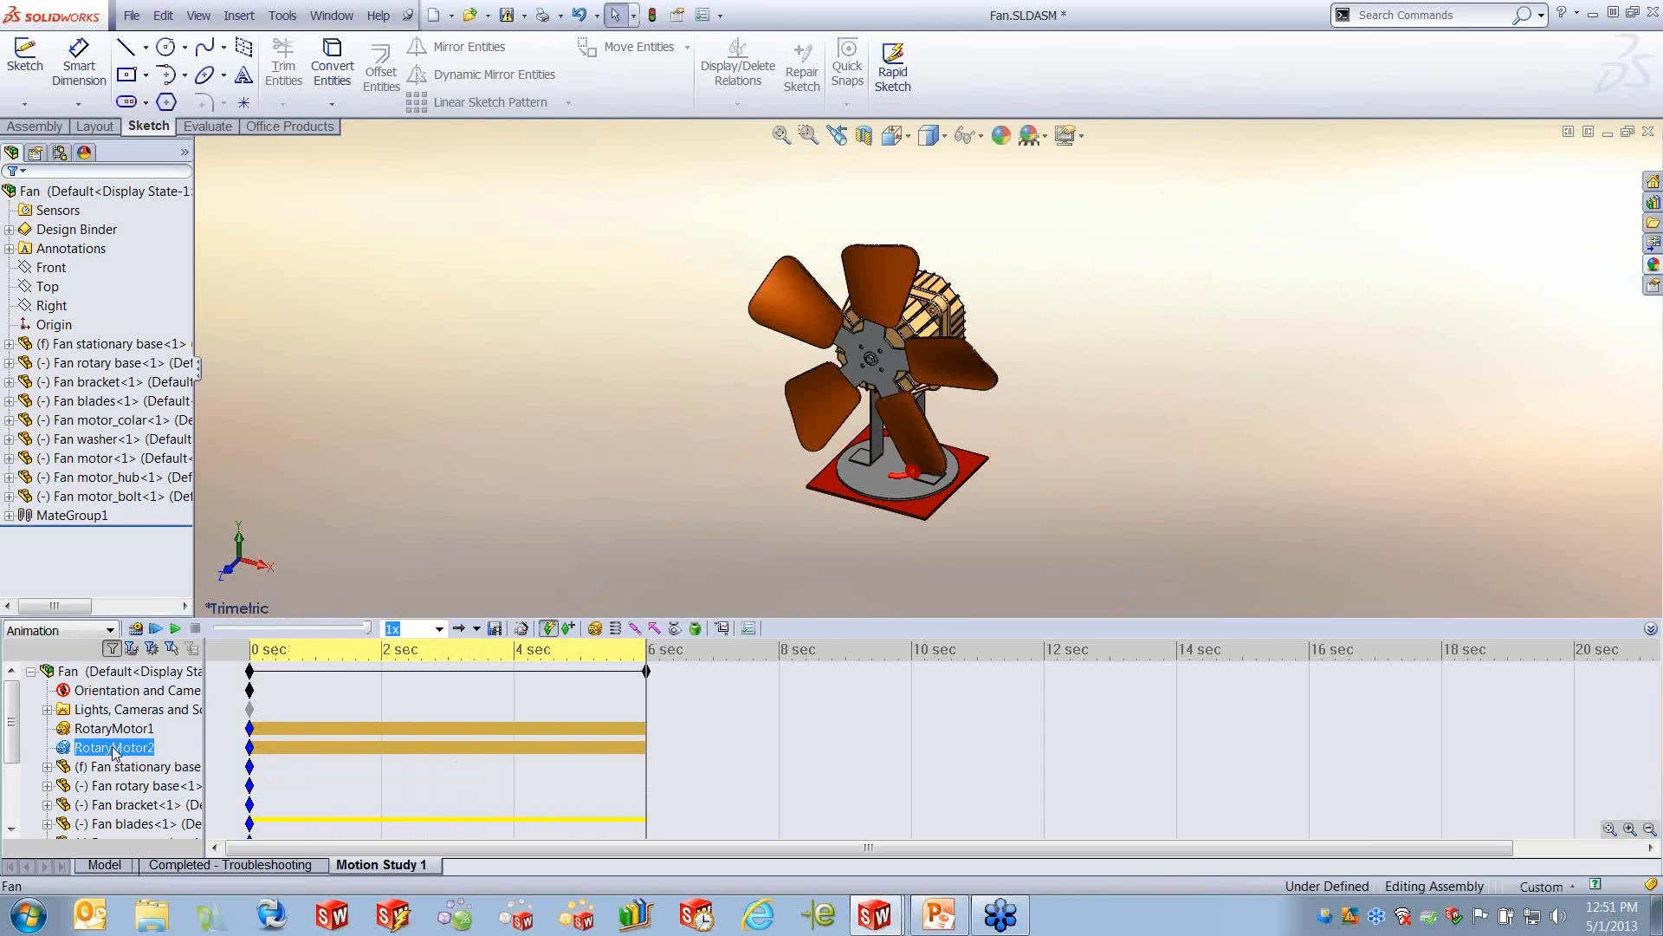
right_click(112, 752)
click(164, 544)
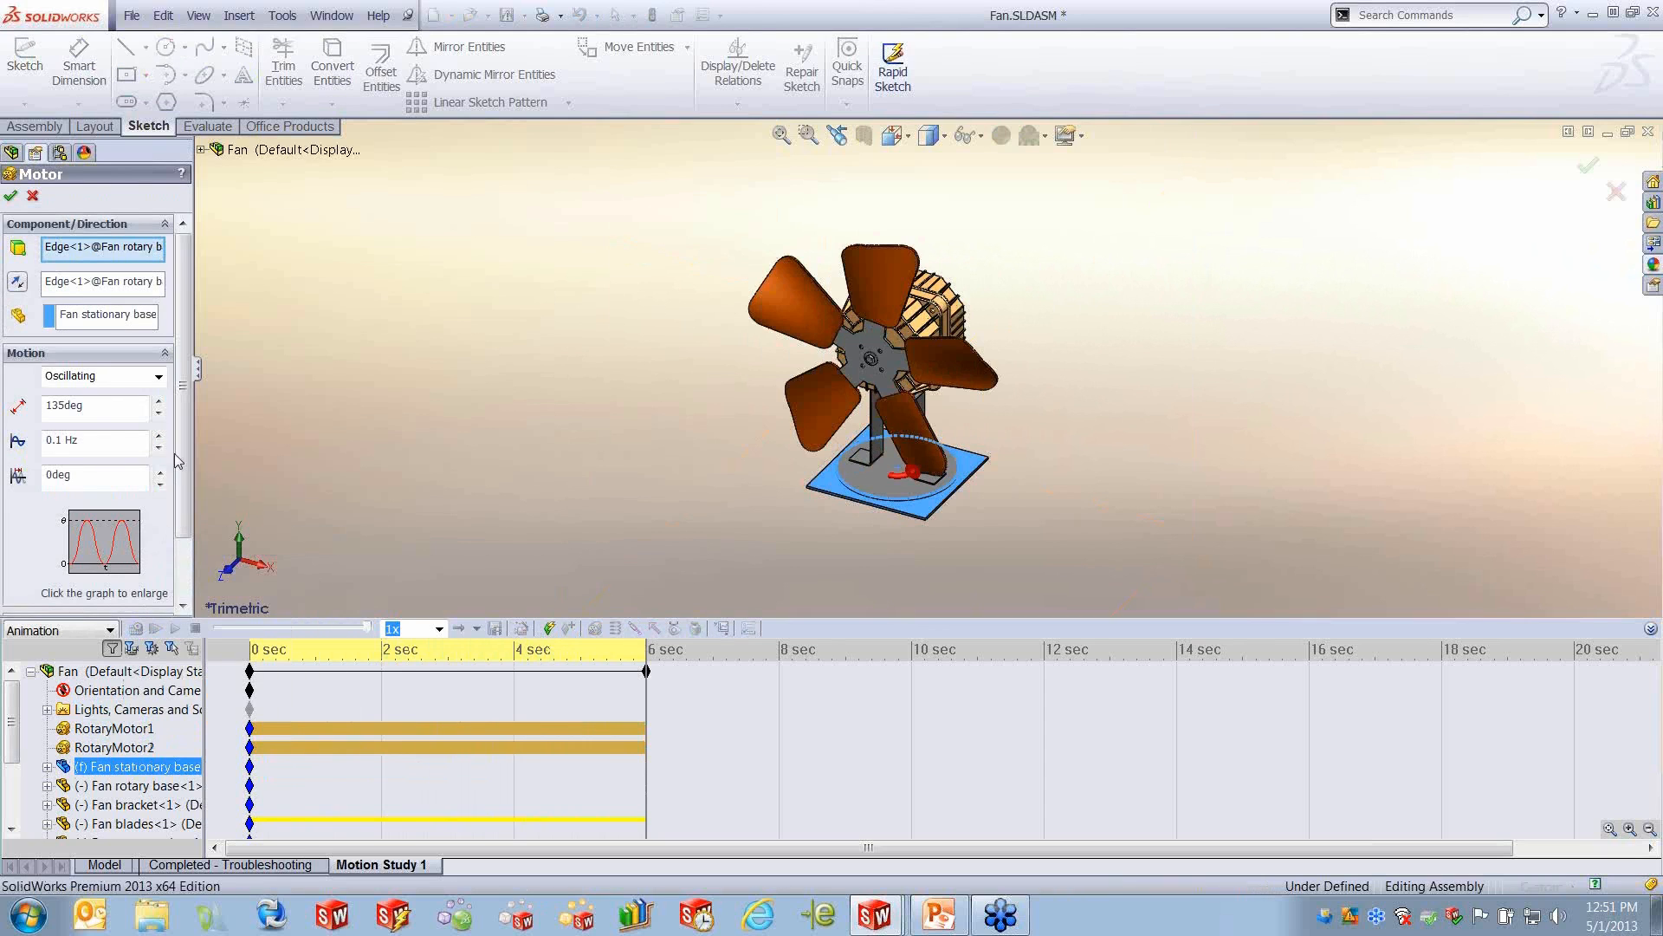
click(113, 317)
click(108, 283)
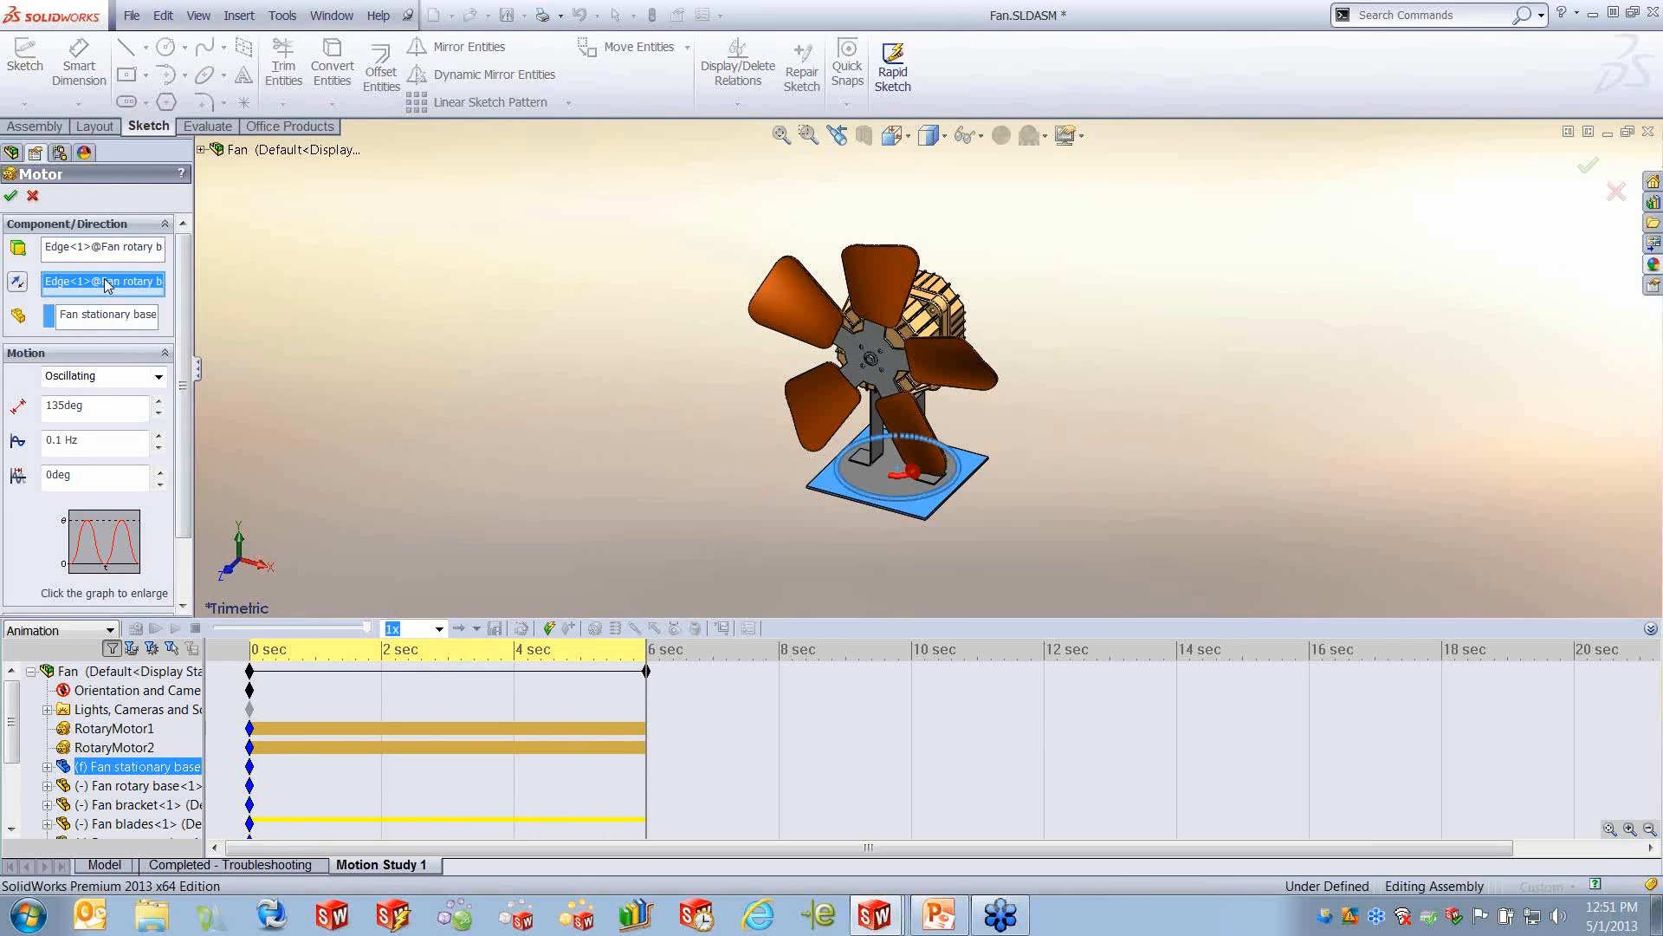
click(108, 252)
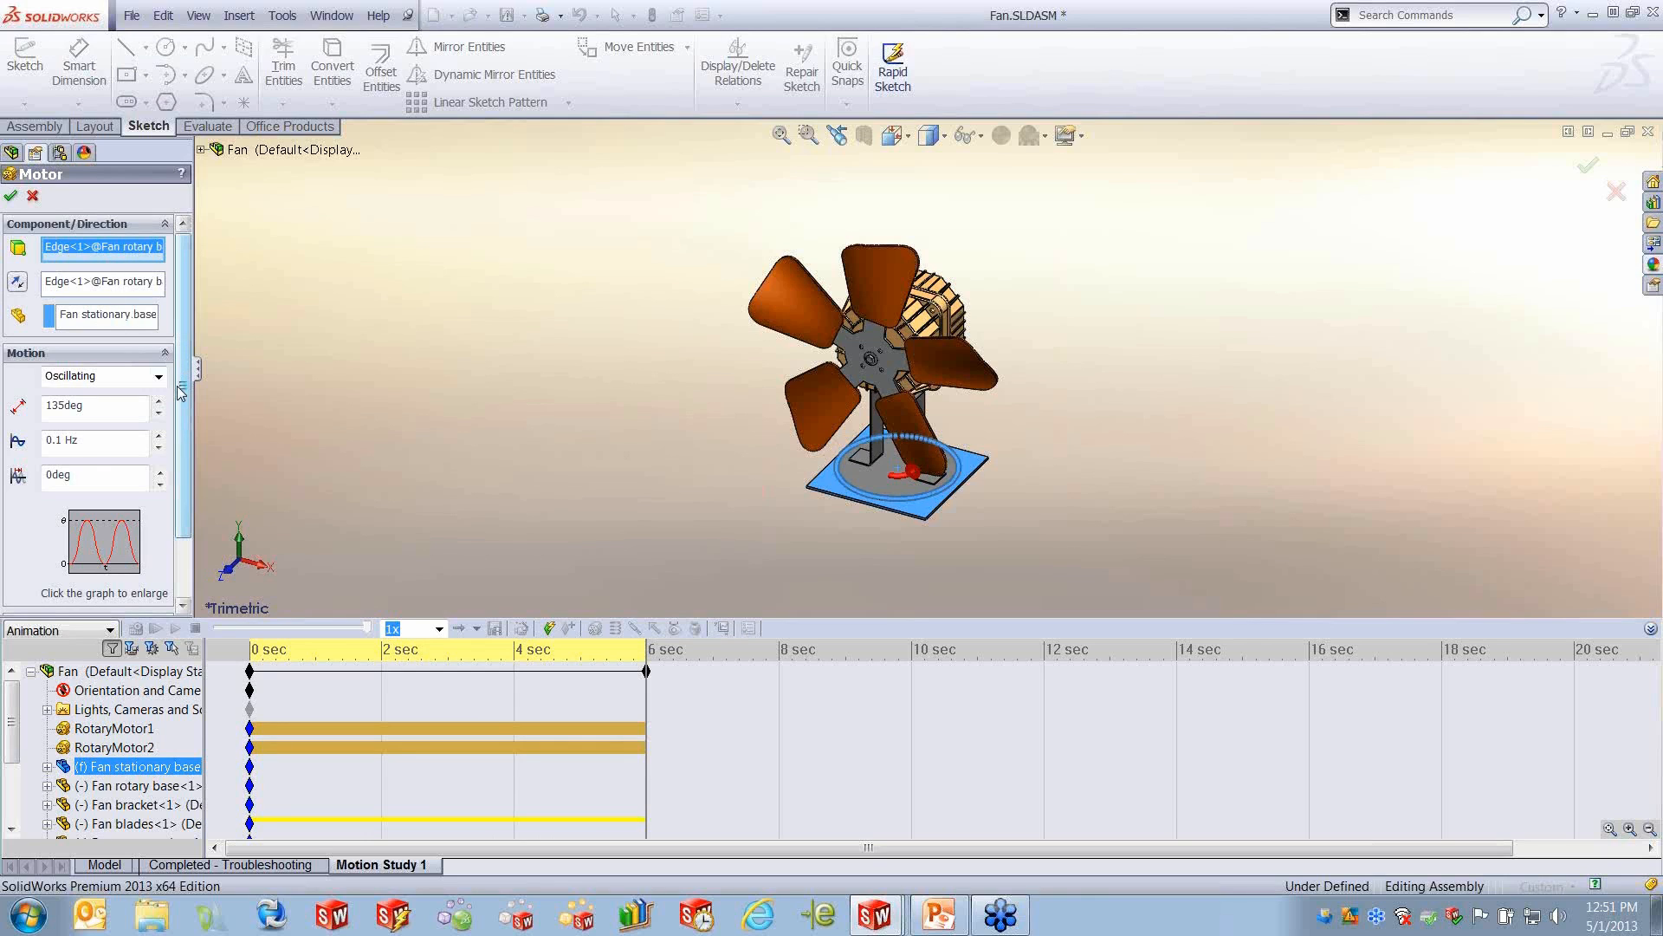
scroll(180, 411, down, 3)
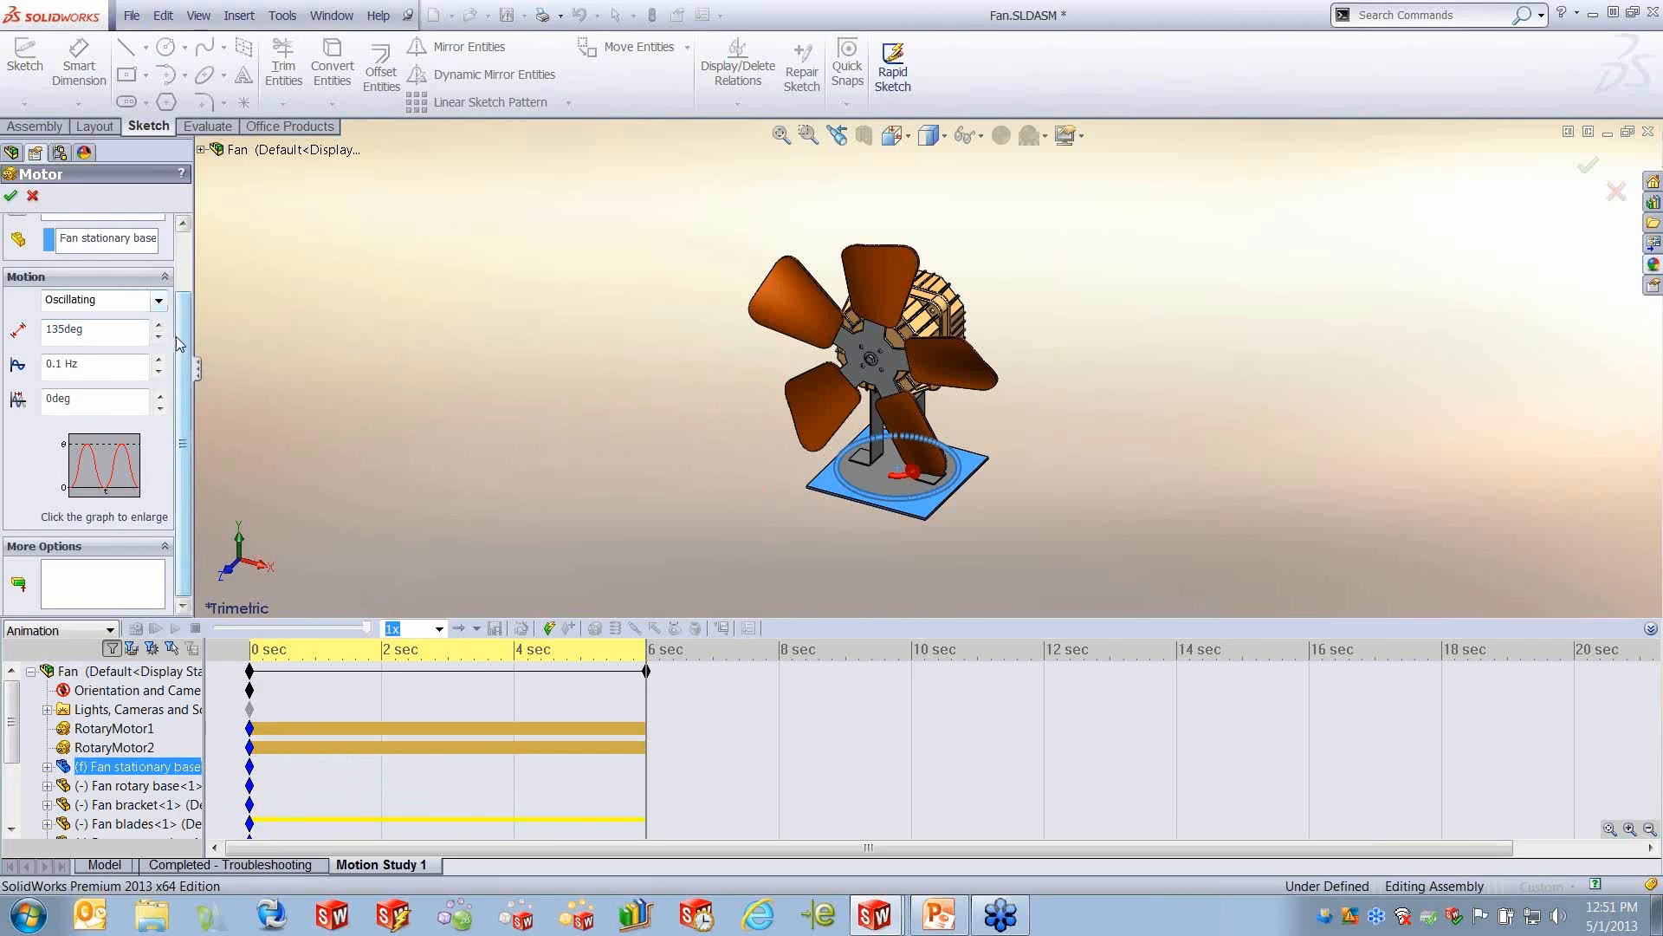
scroll(171, 598, up, 2)
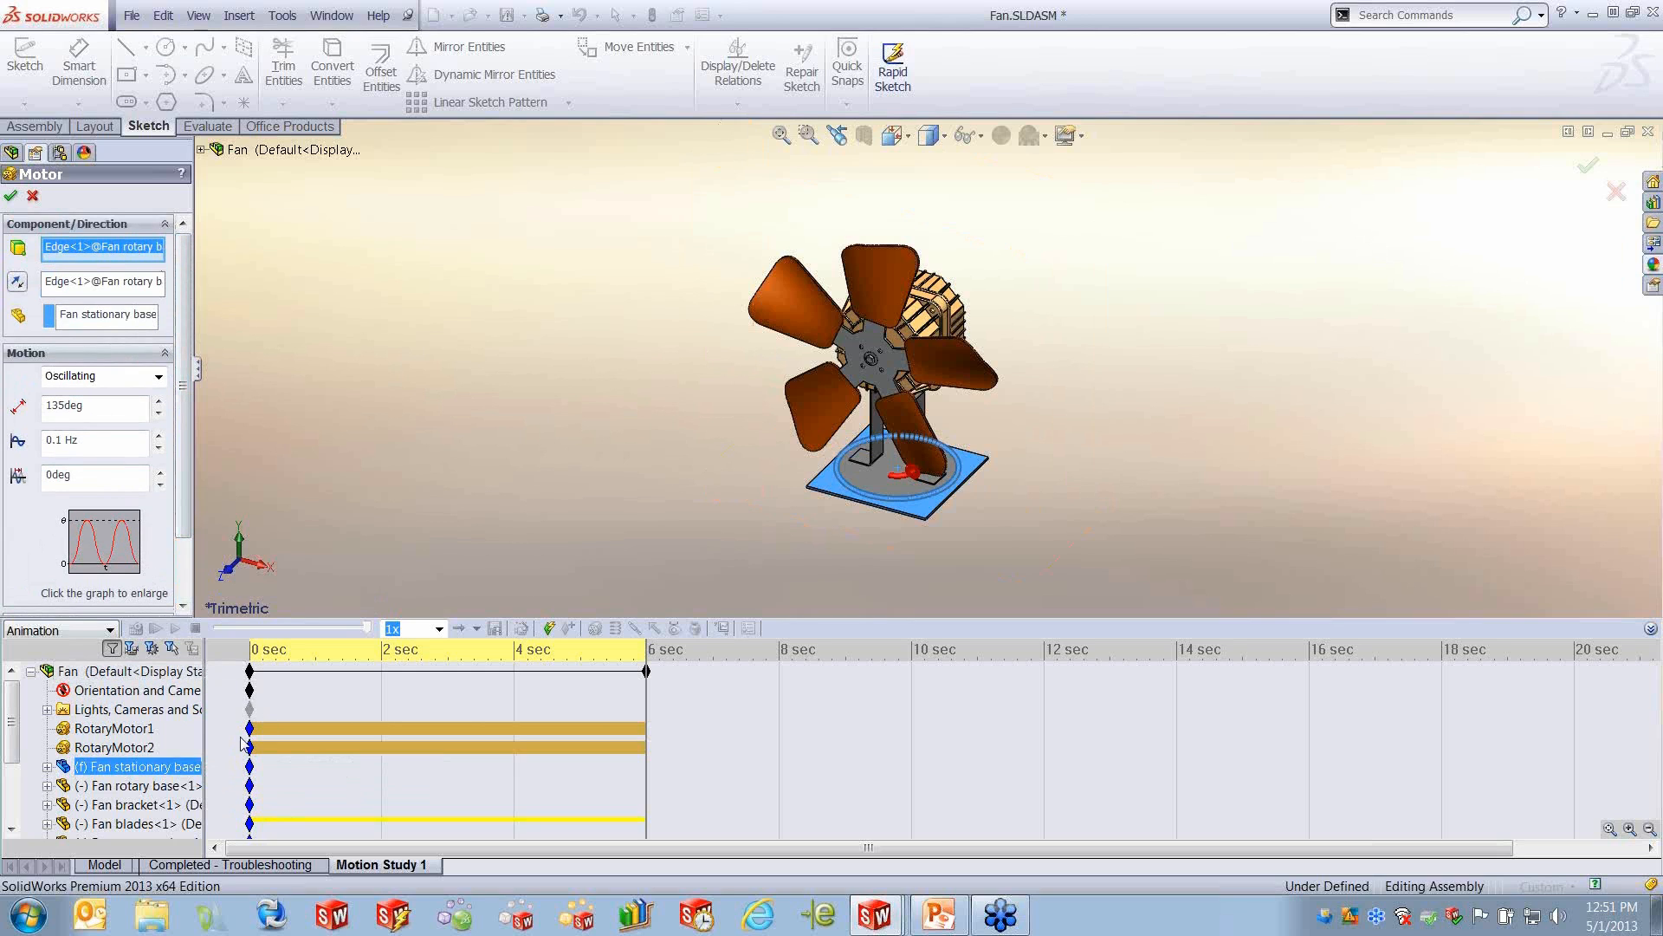
click(120, 732)
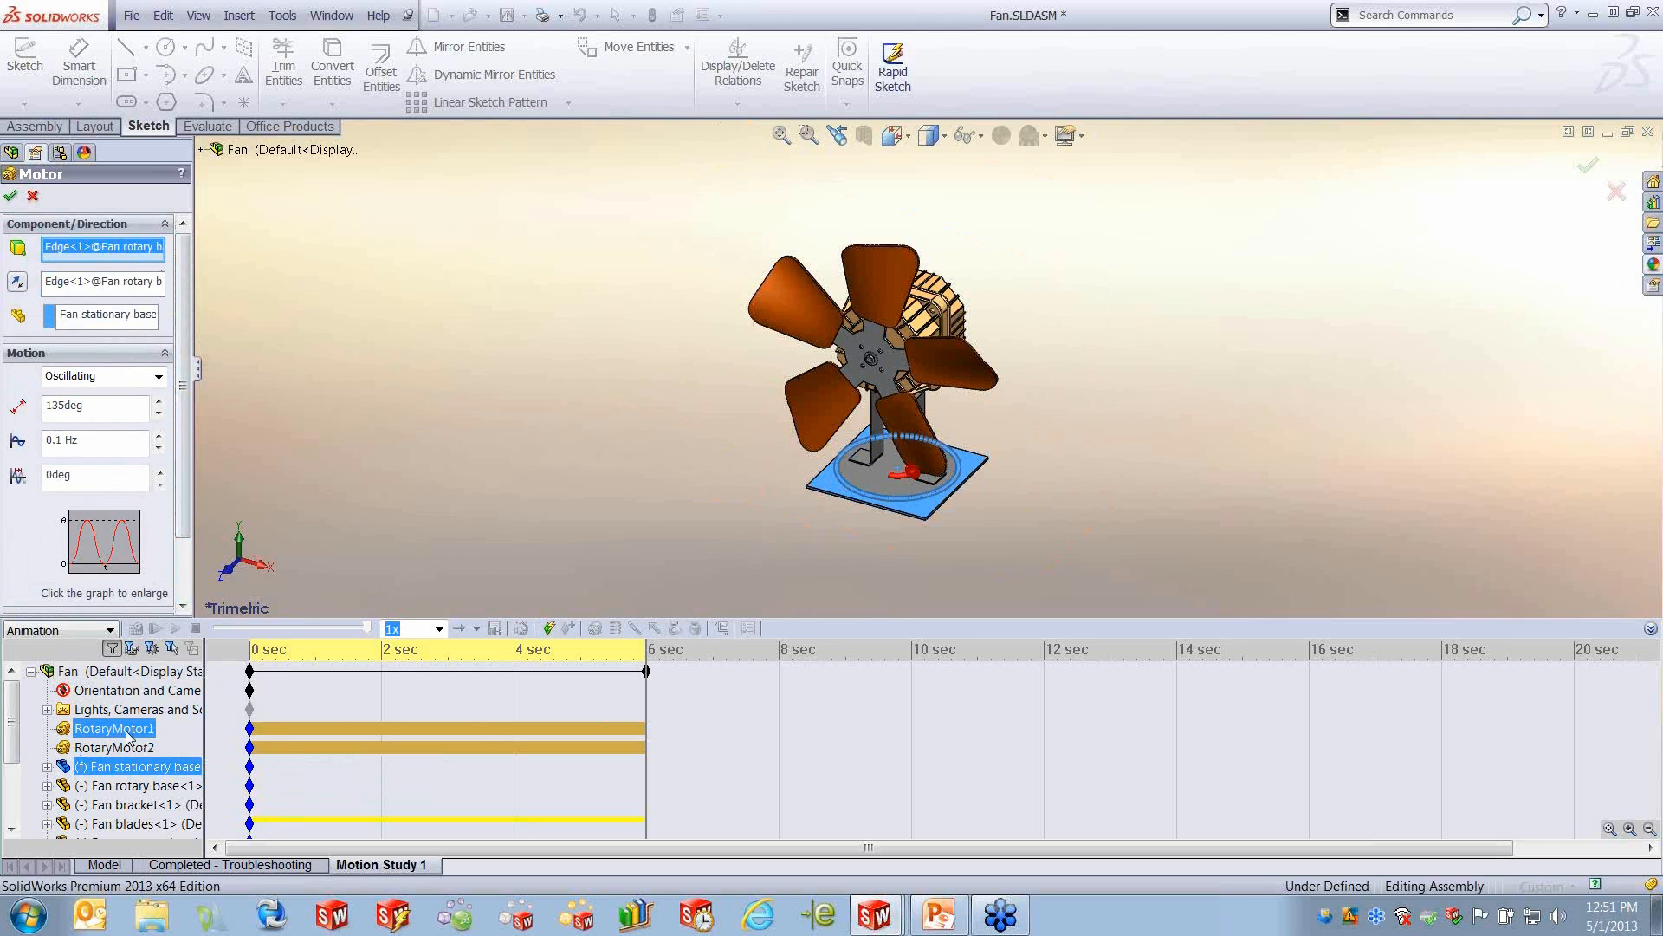
key(Return)
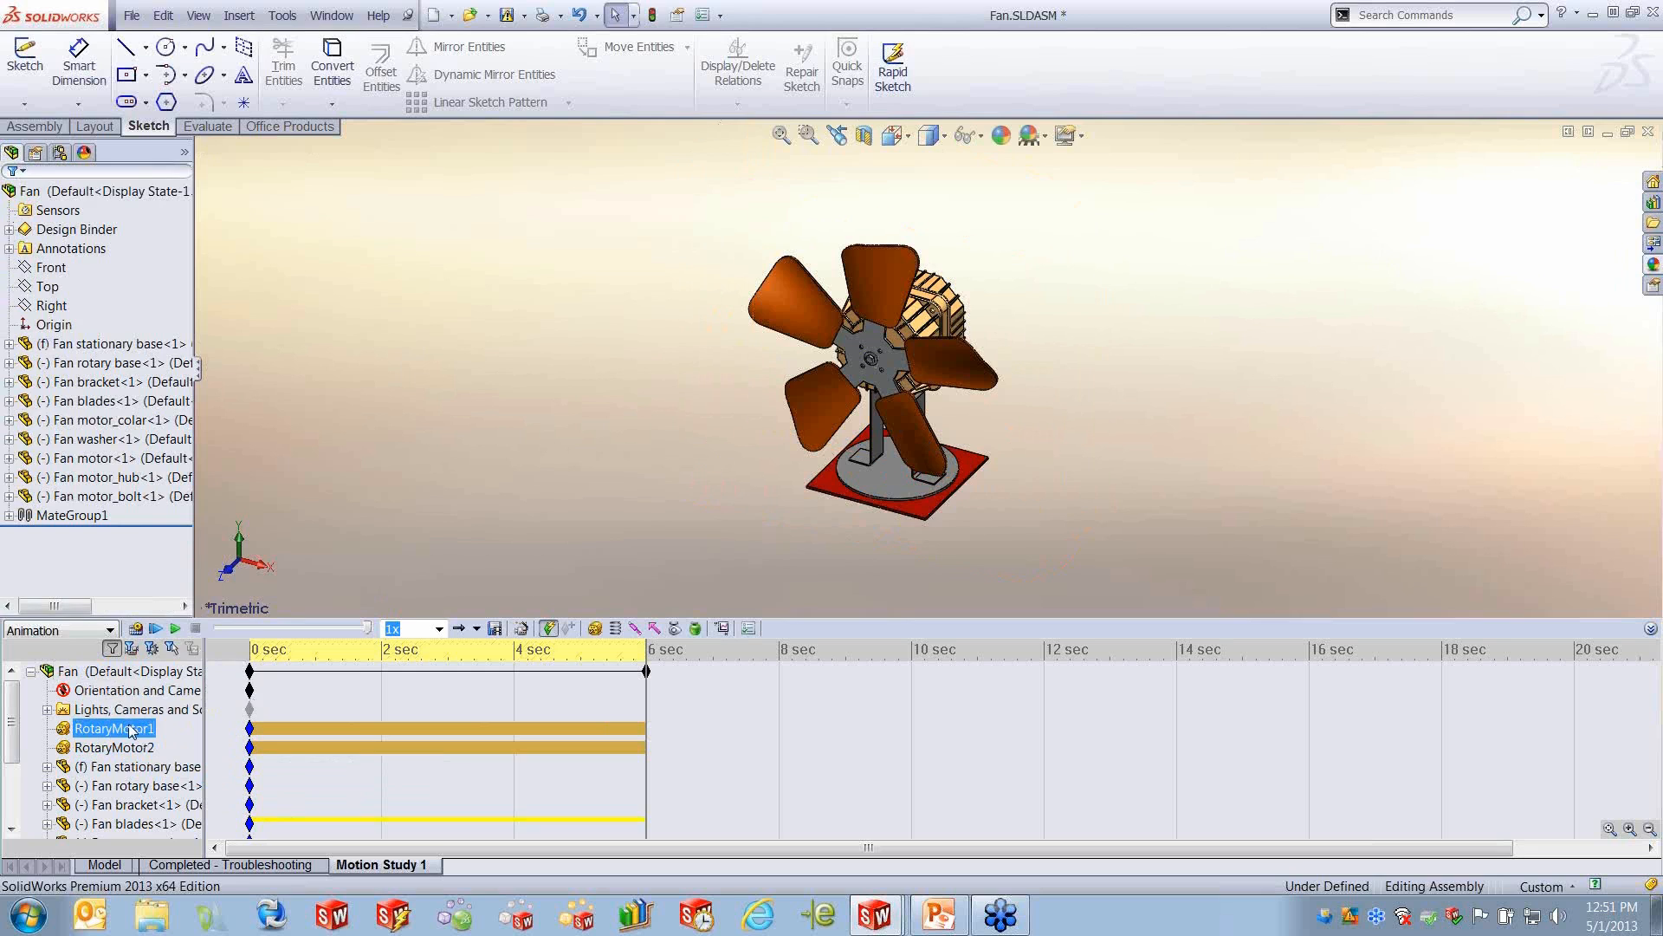
- Suppress RotaryMotor1, then recalculate the fan's motion study and play it from the start
right_click(136, 728)
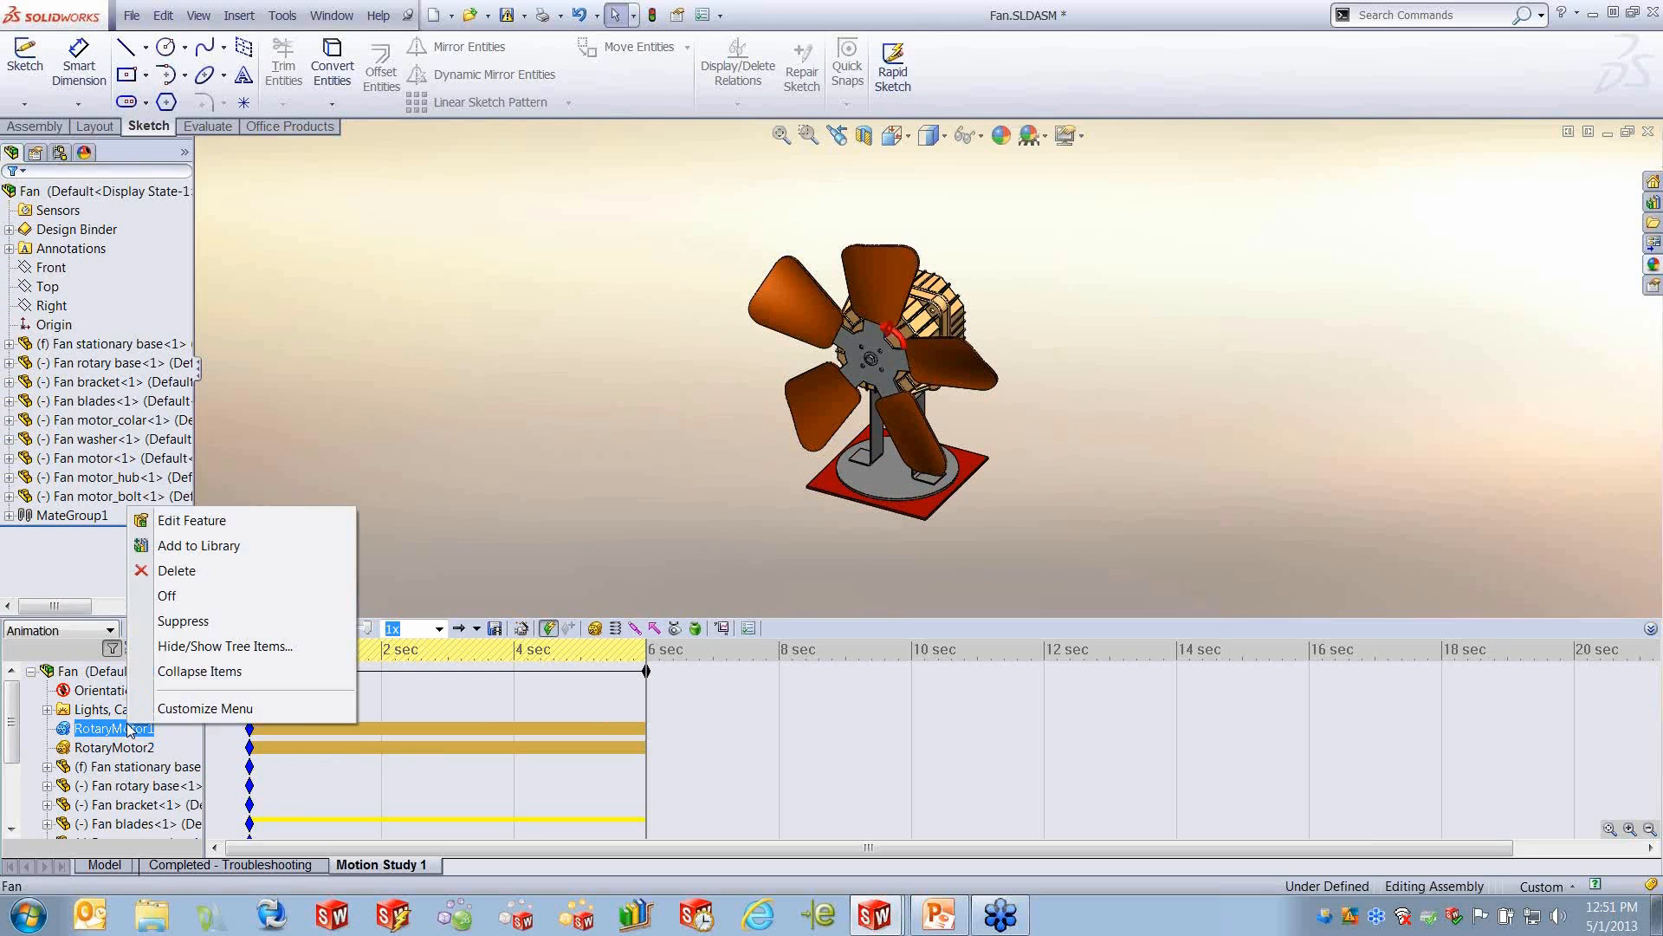
click(183, 620)
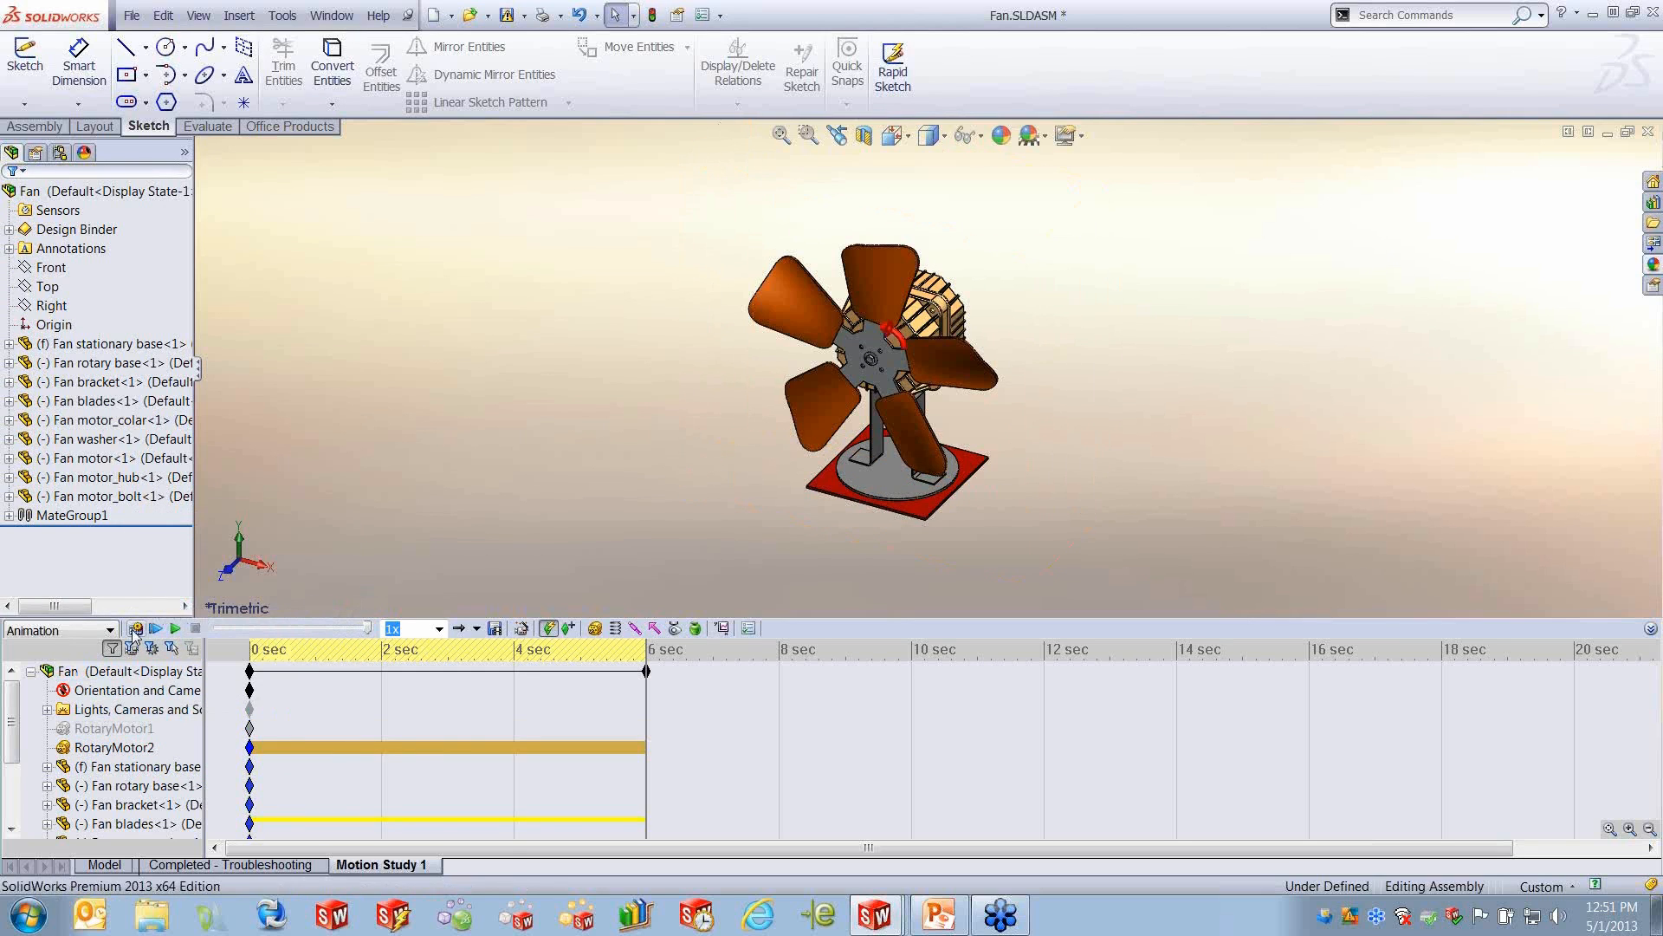
click(133, 630)
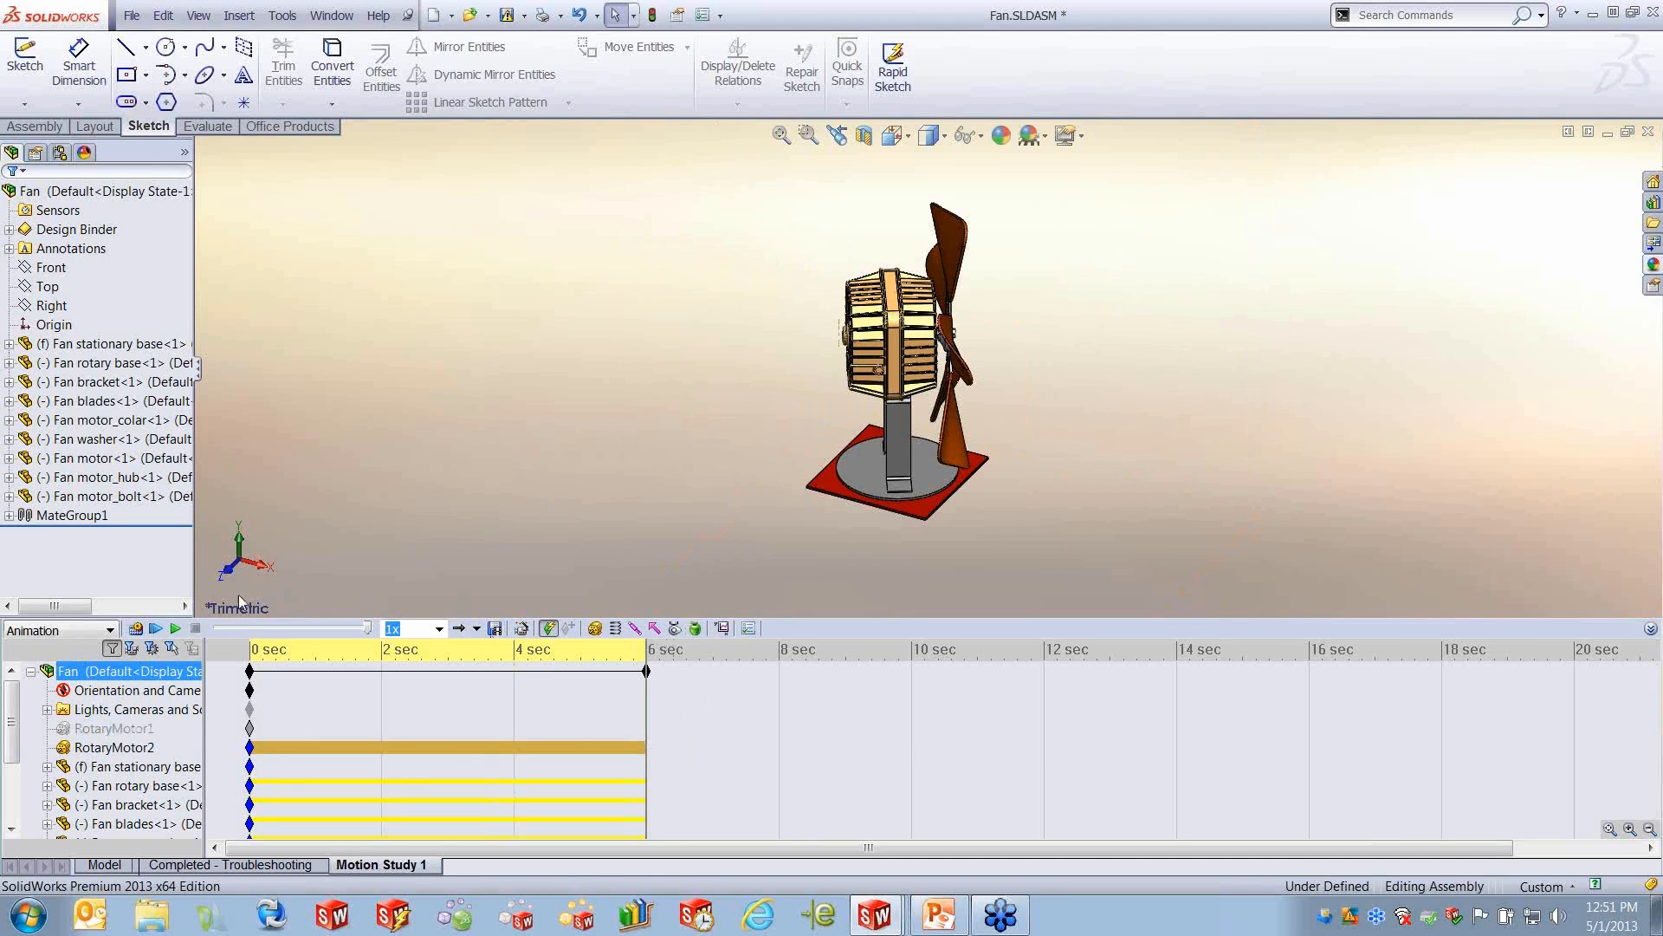
click(154, 628)
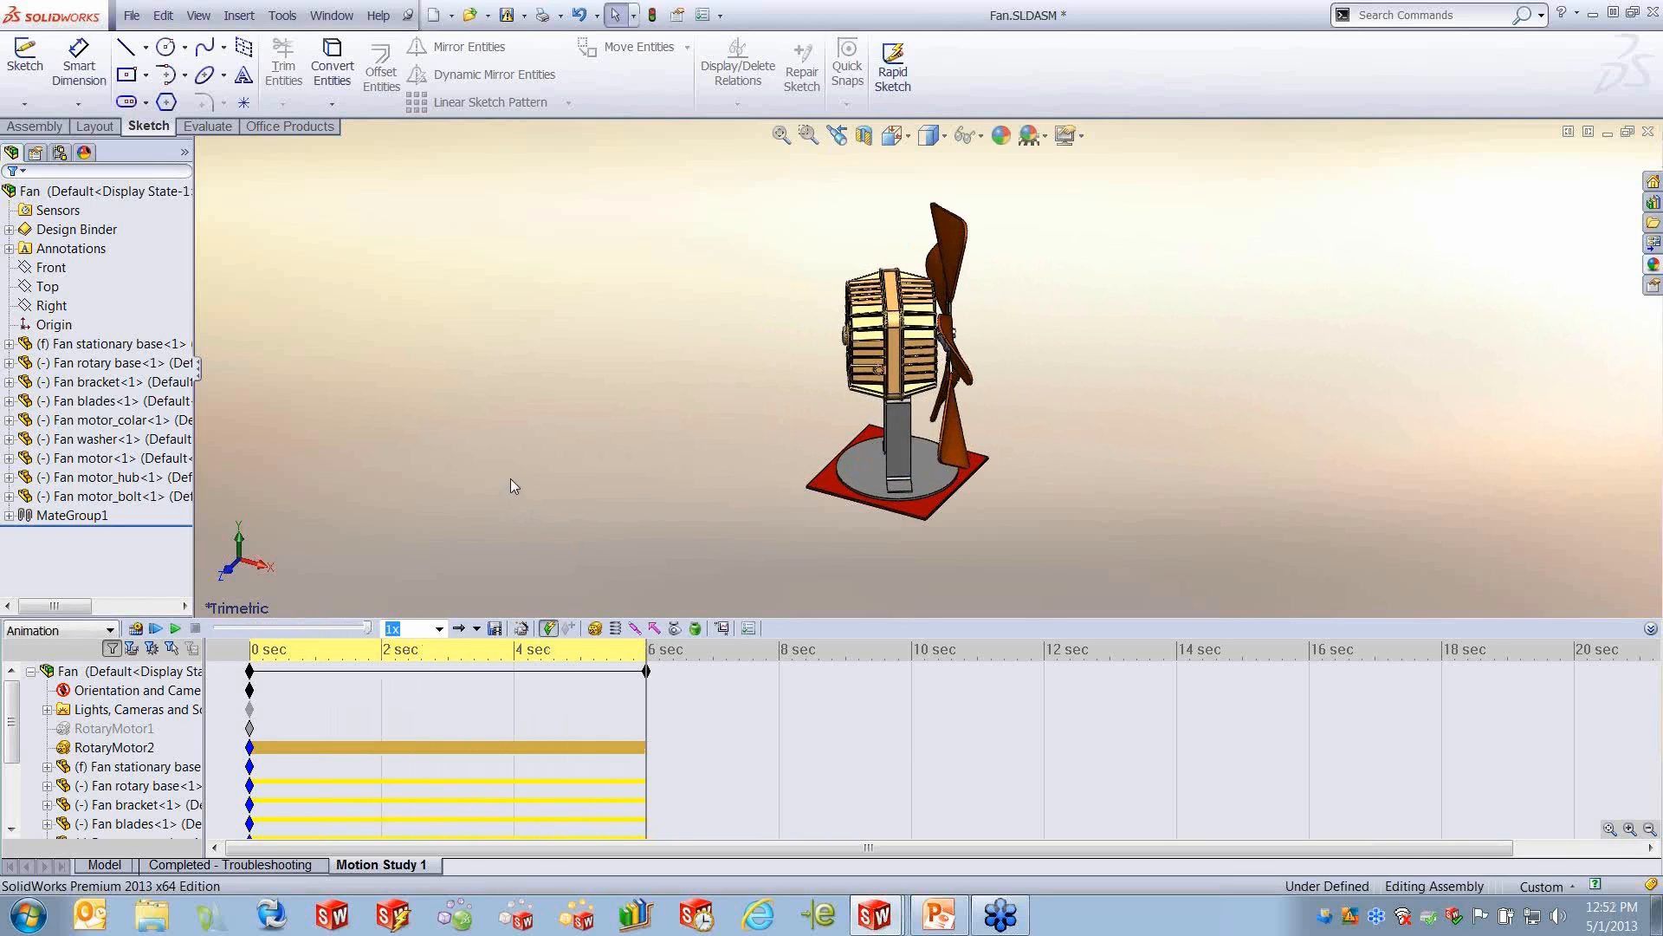
click(137, 671)
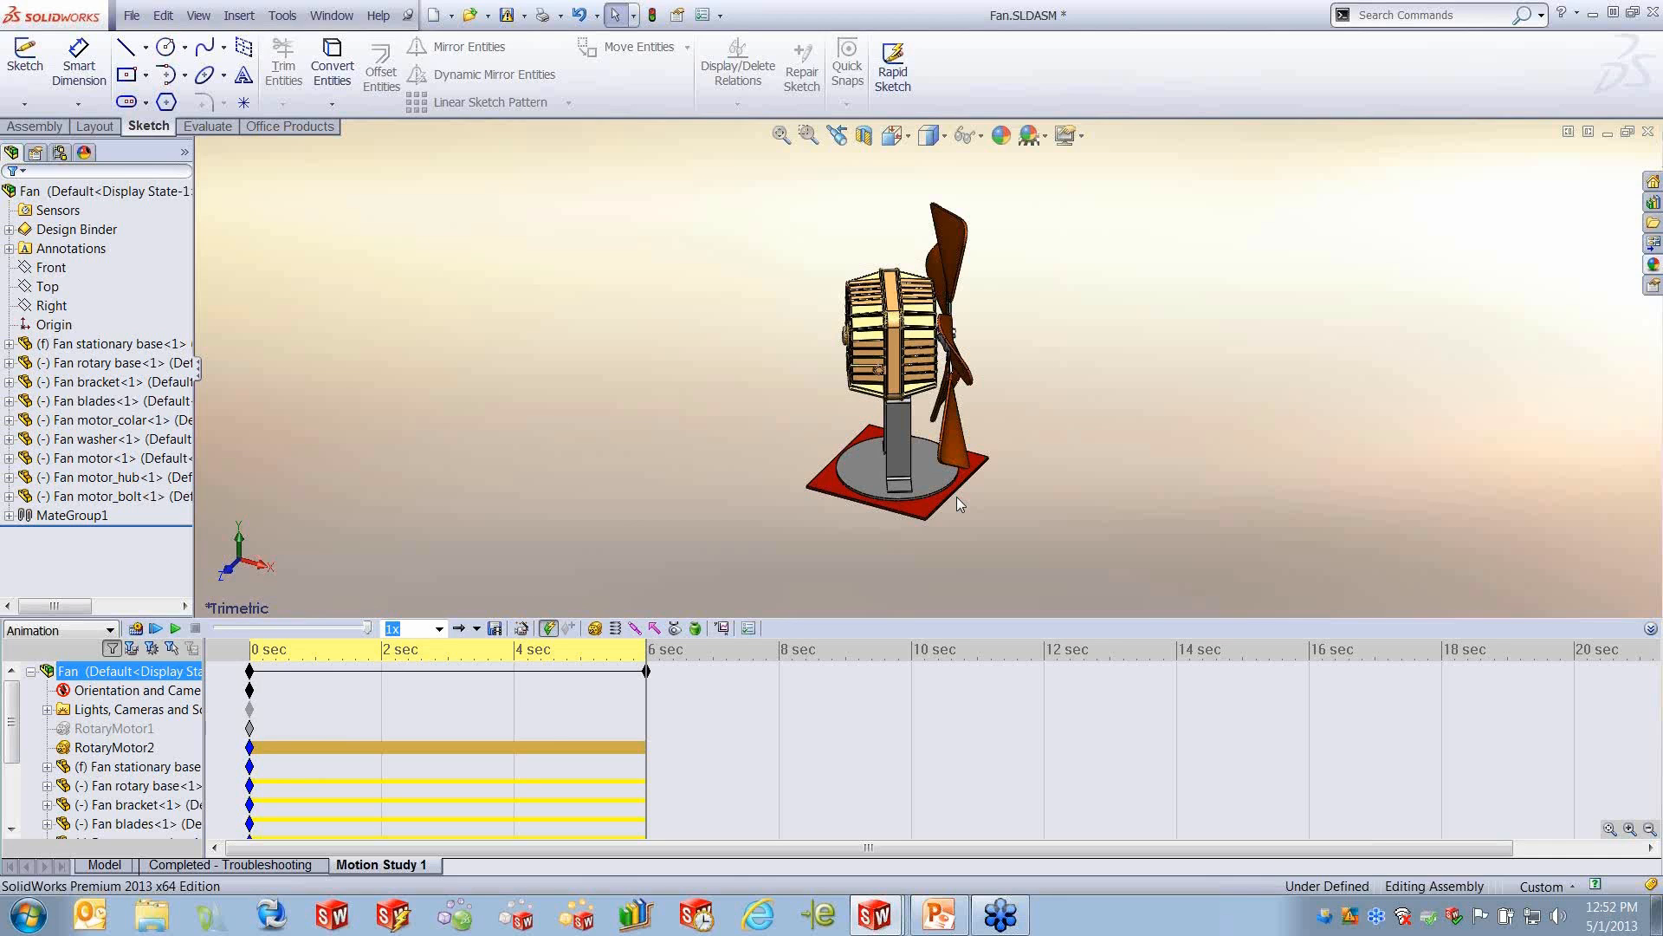
- Close the Fan, Views and Motion assemblies without saving their changes
click(1649, 131)
click(626, 472)
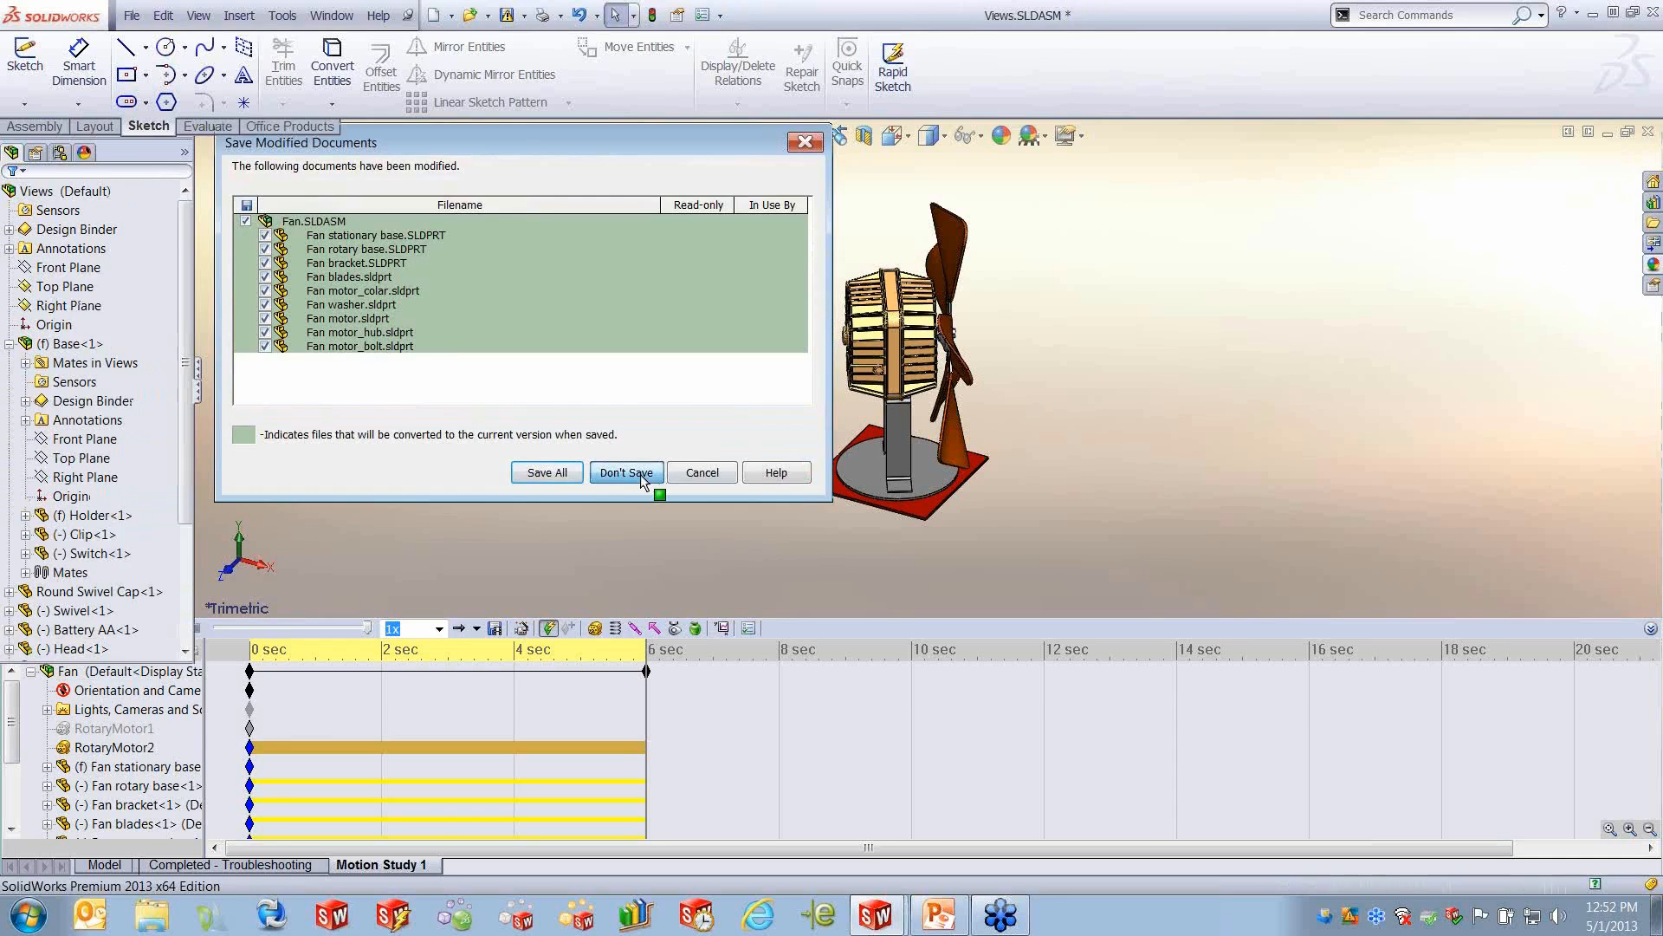
click(1648, 131)
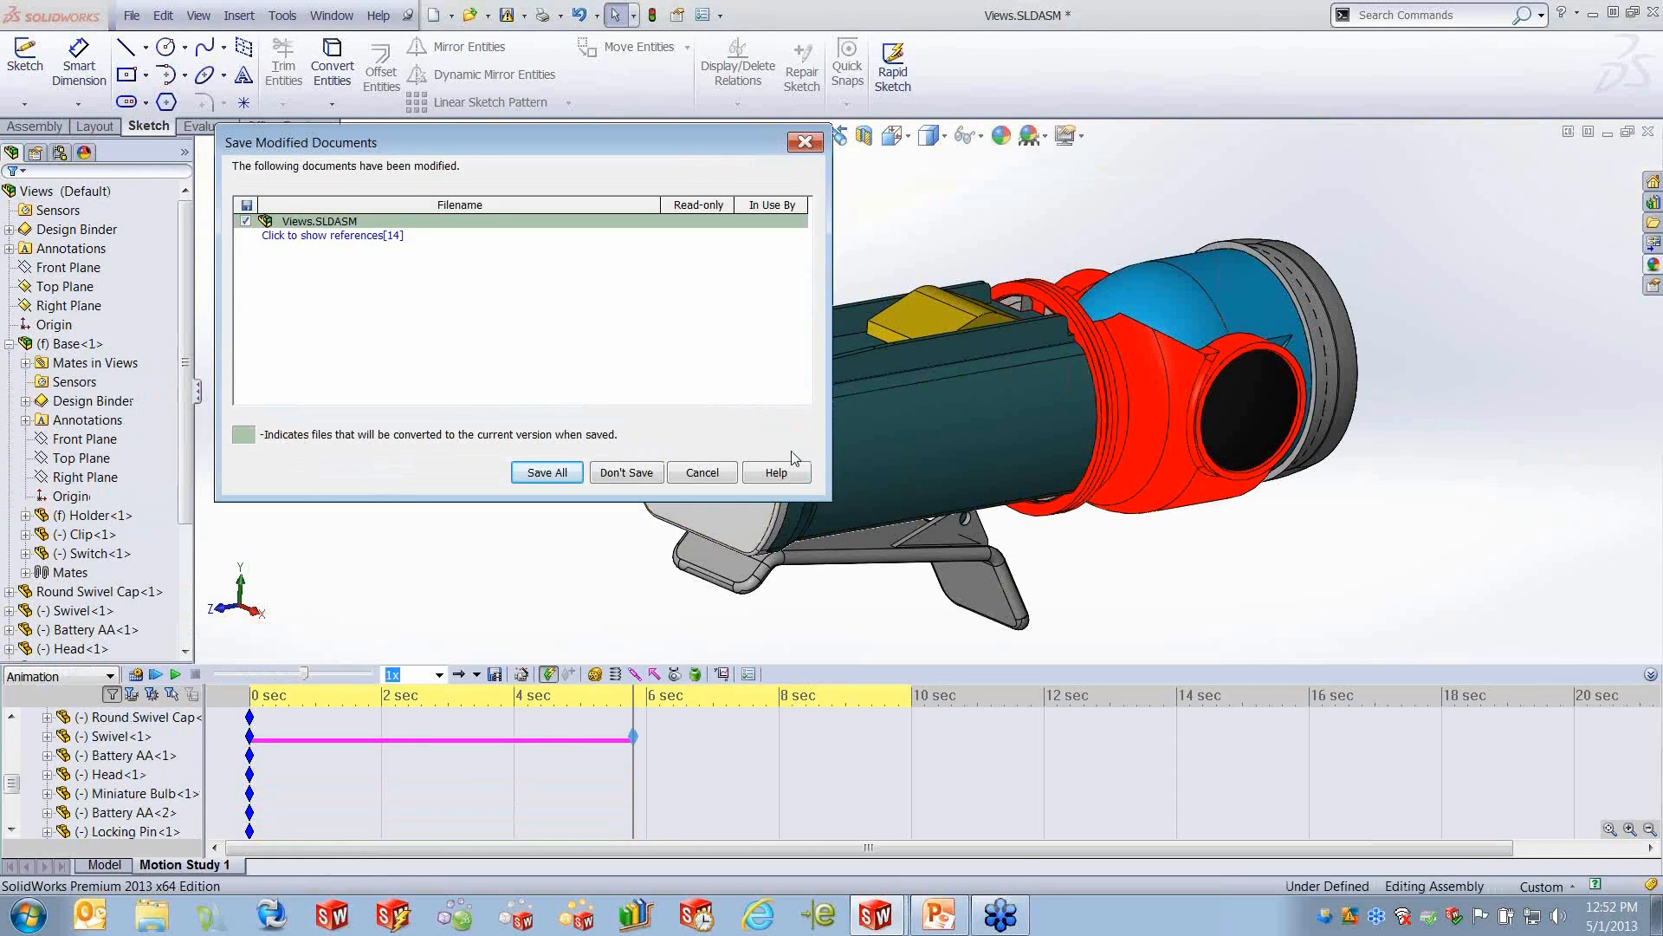
click(641, 474)
click(1649, 131)
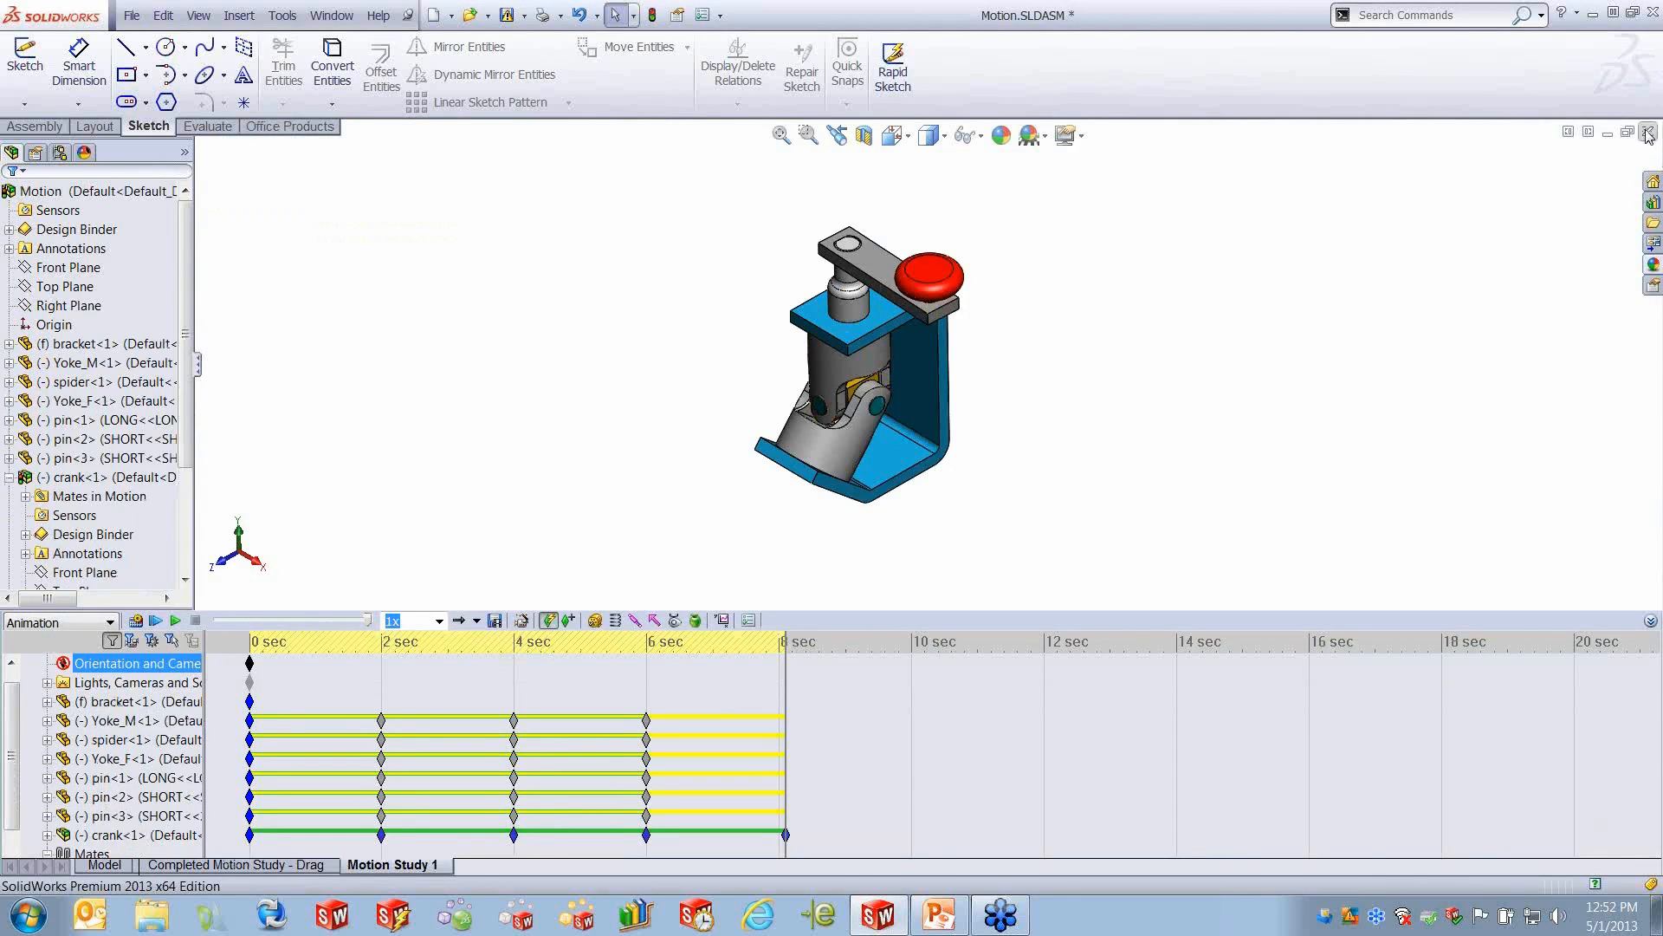
click(656, 473)
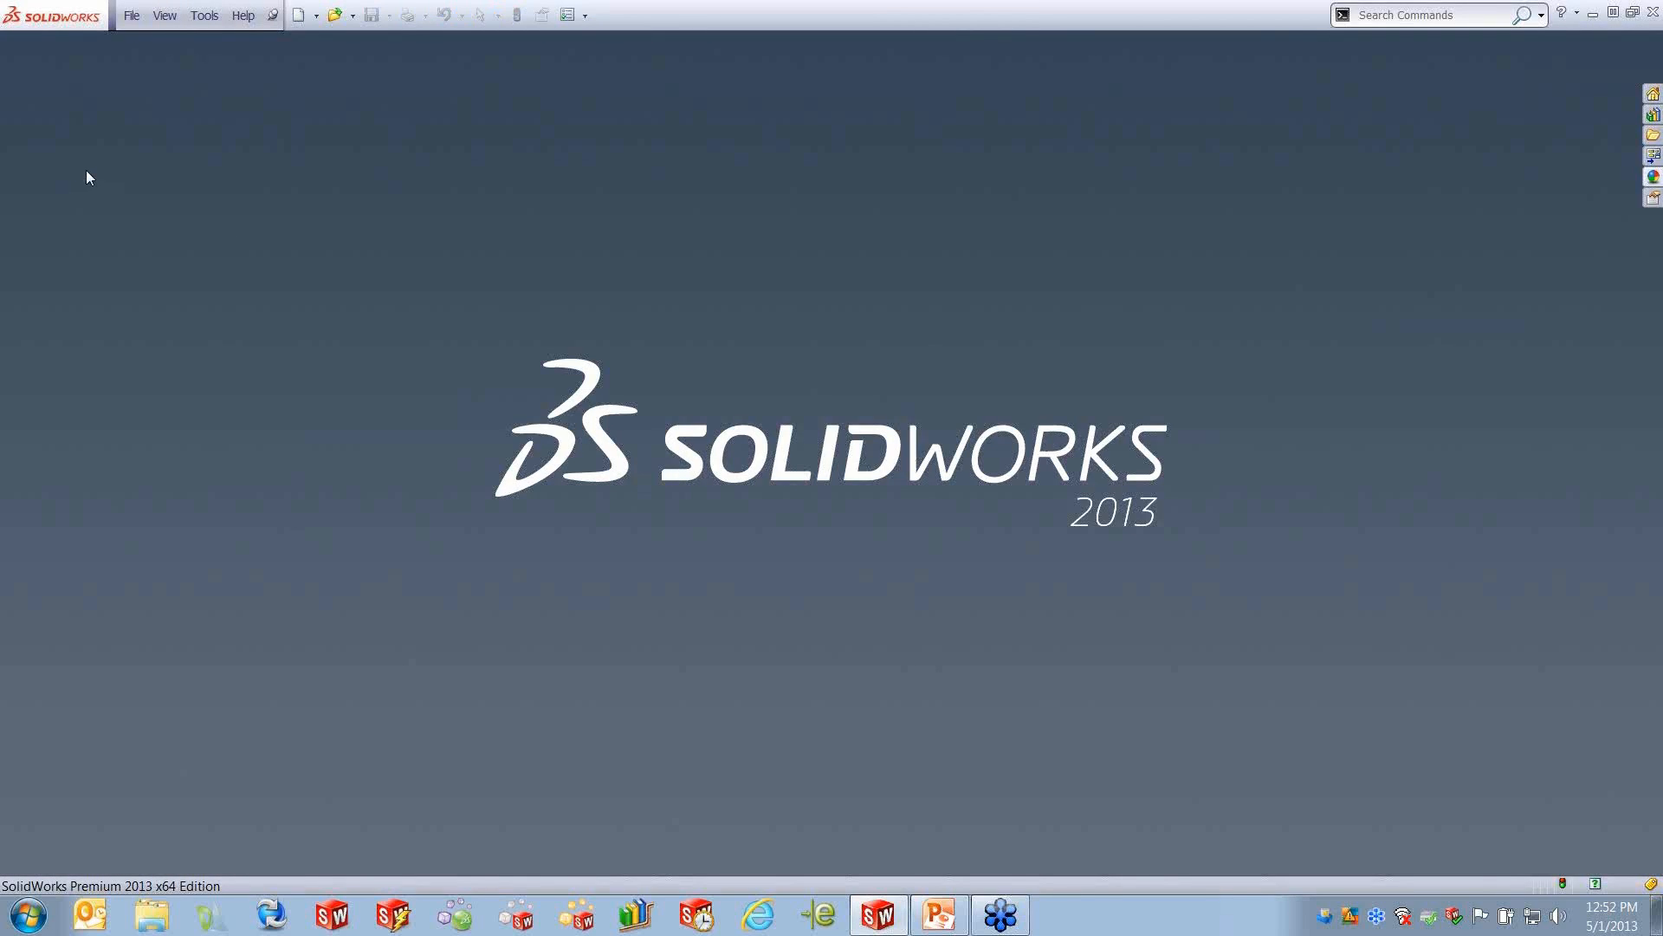
- Open the recent assembly incontext.SLDASM
click(132, 16)
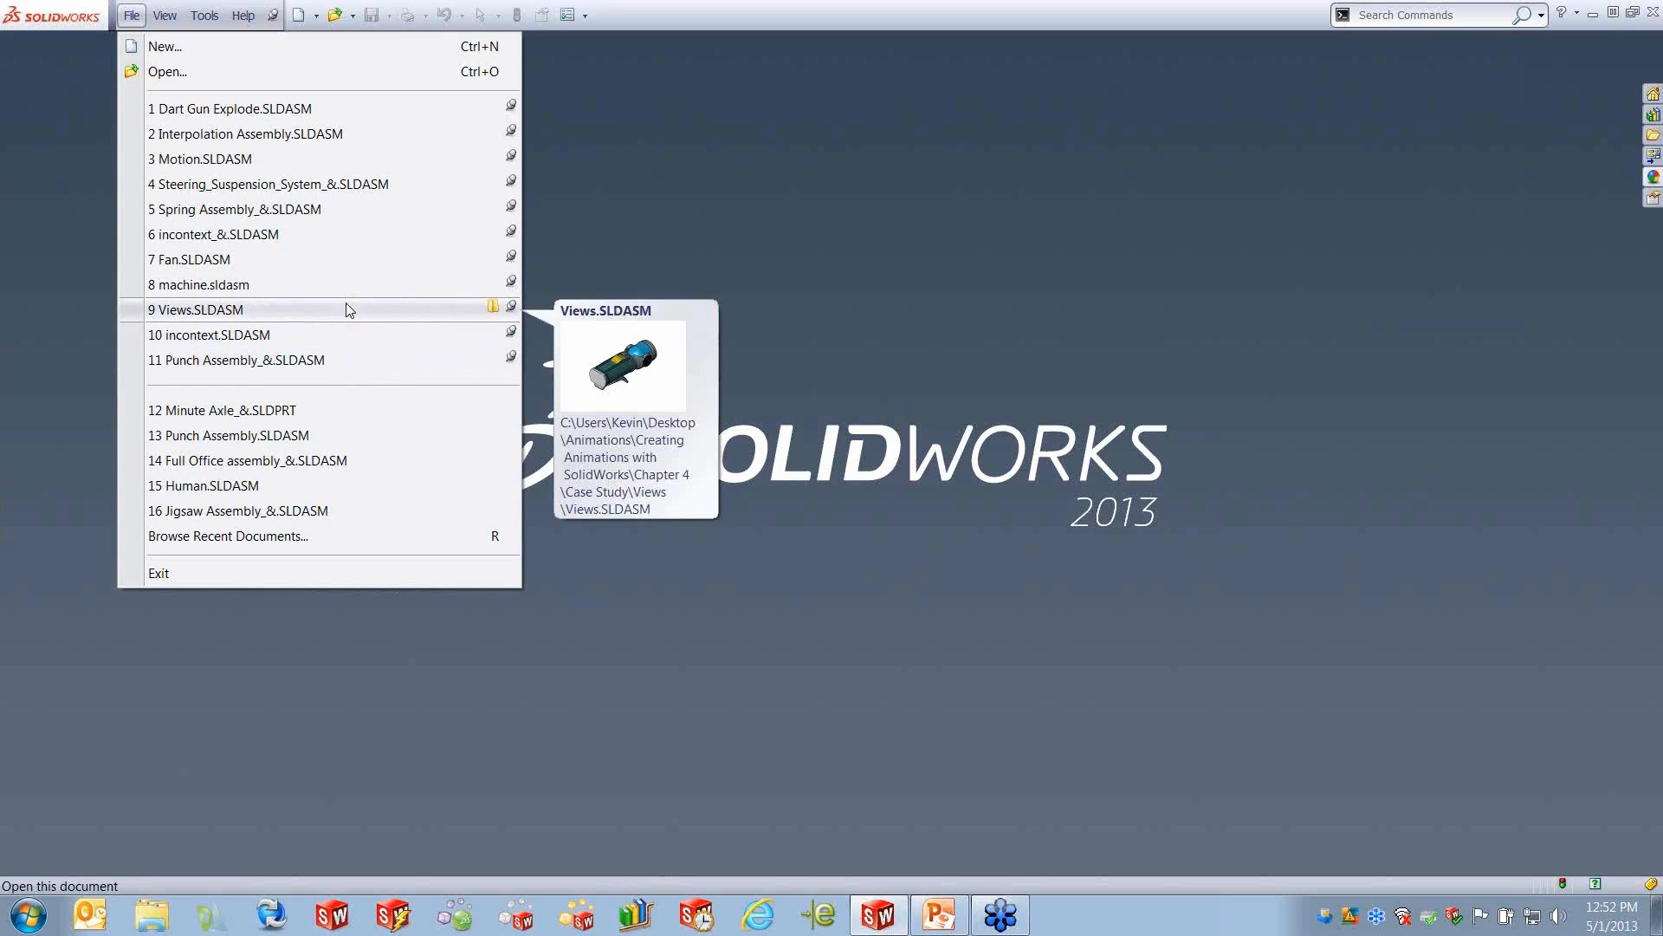
mouse_move(298, 241)
click(249, 335)
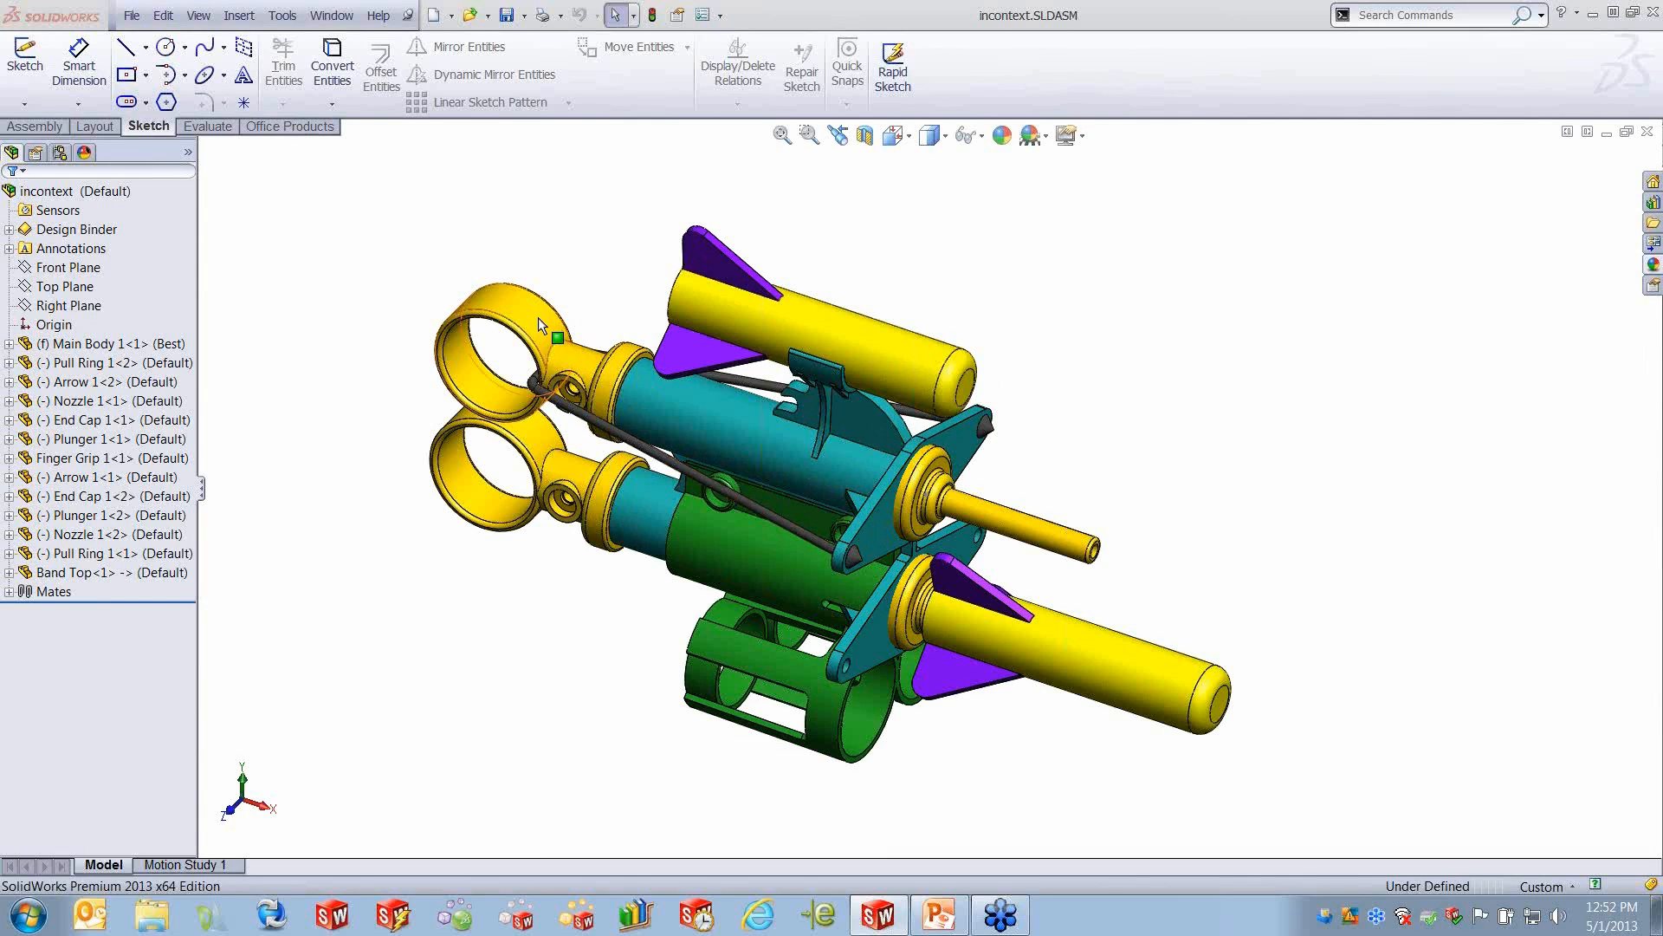
- Pull the upper Pull Ring 1<1> back from the main body and rebuild the assembly to update the band
drag(538, 317, 372, 247)
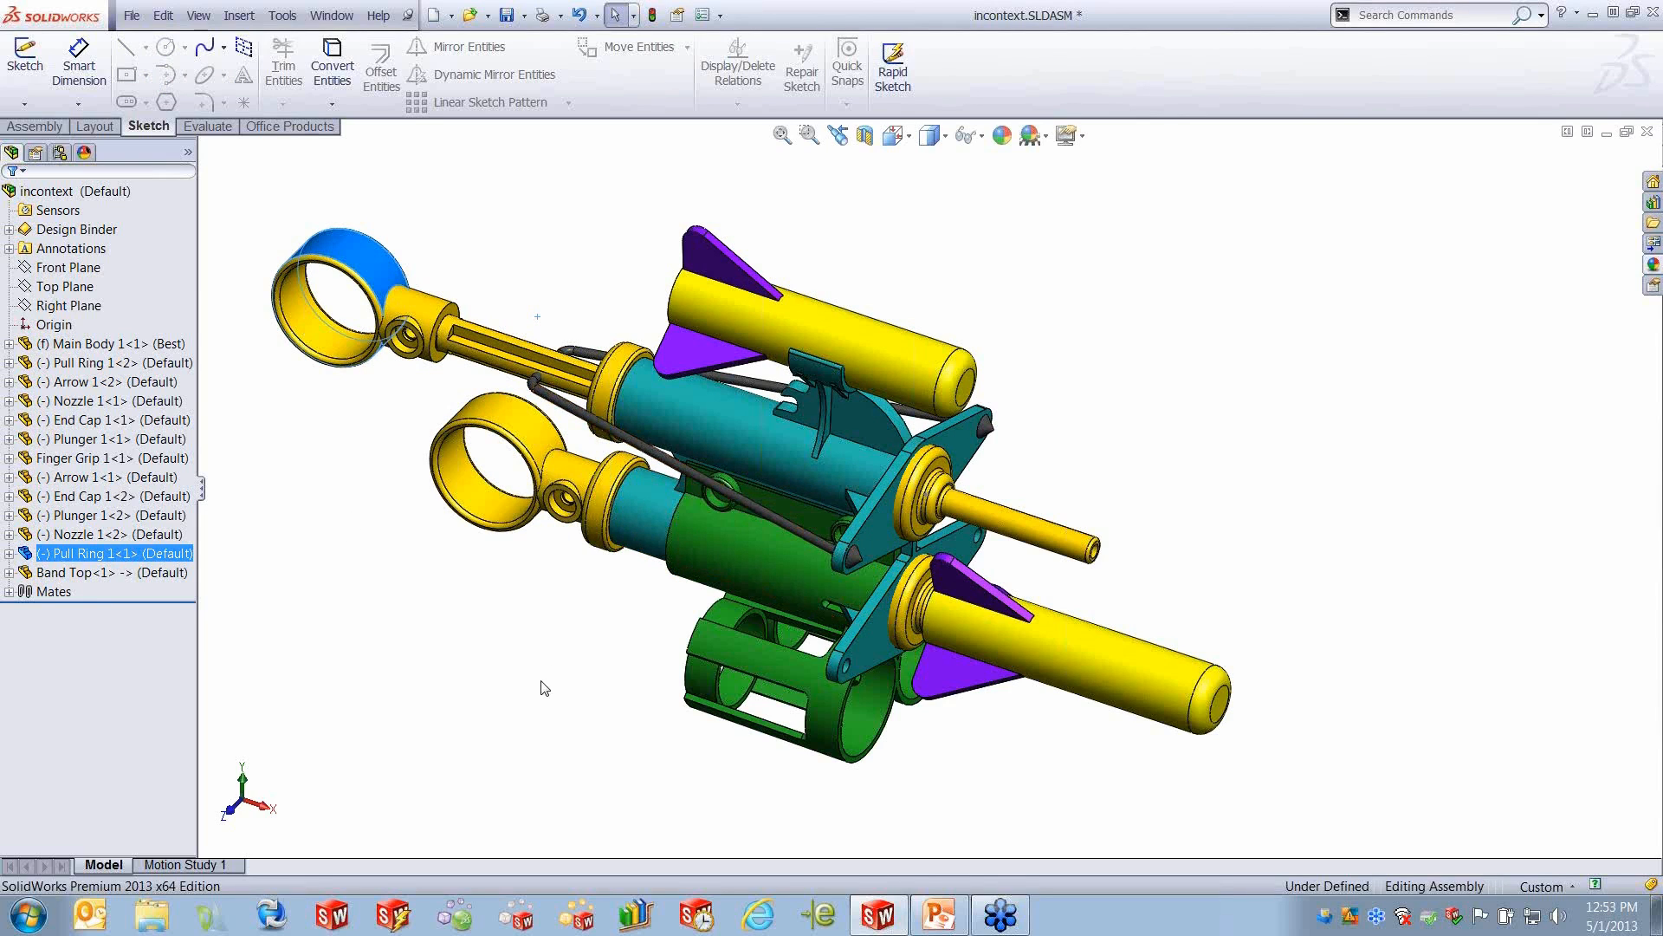
key(ctrl+b)
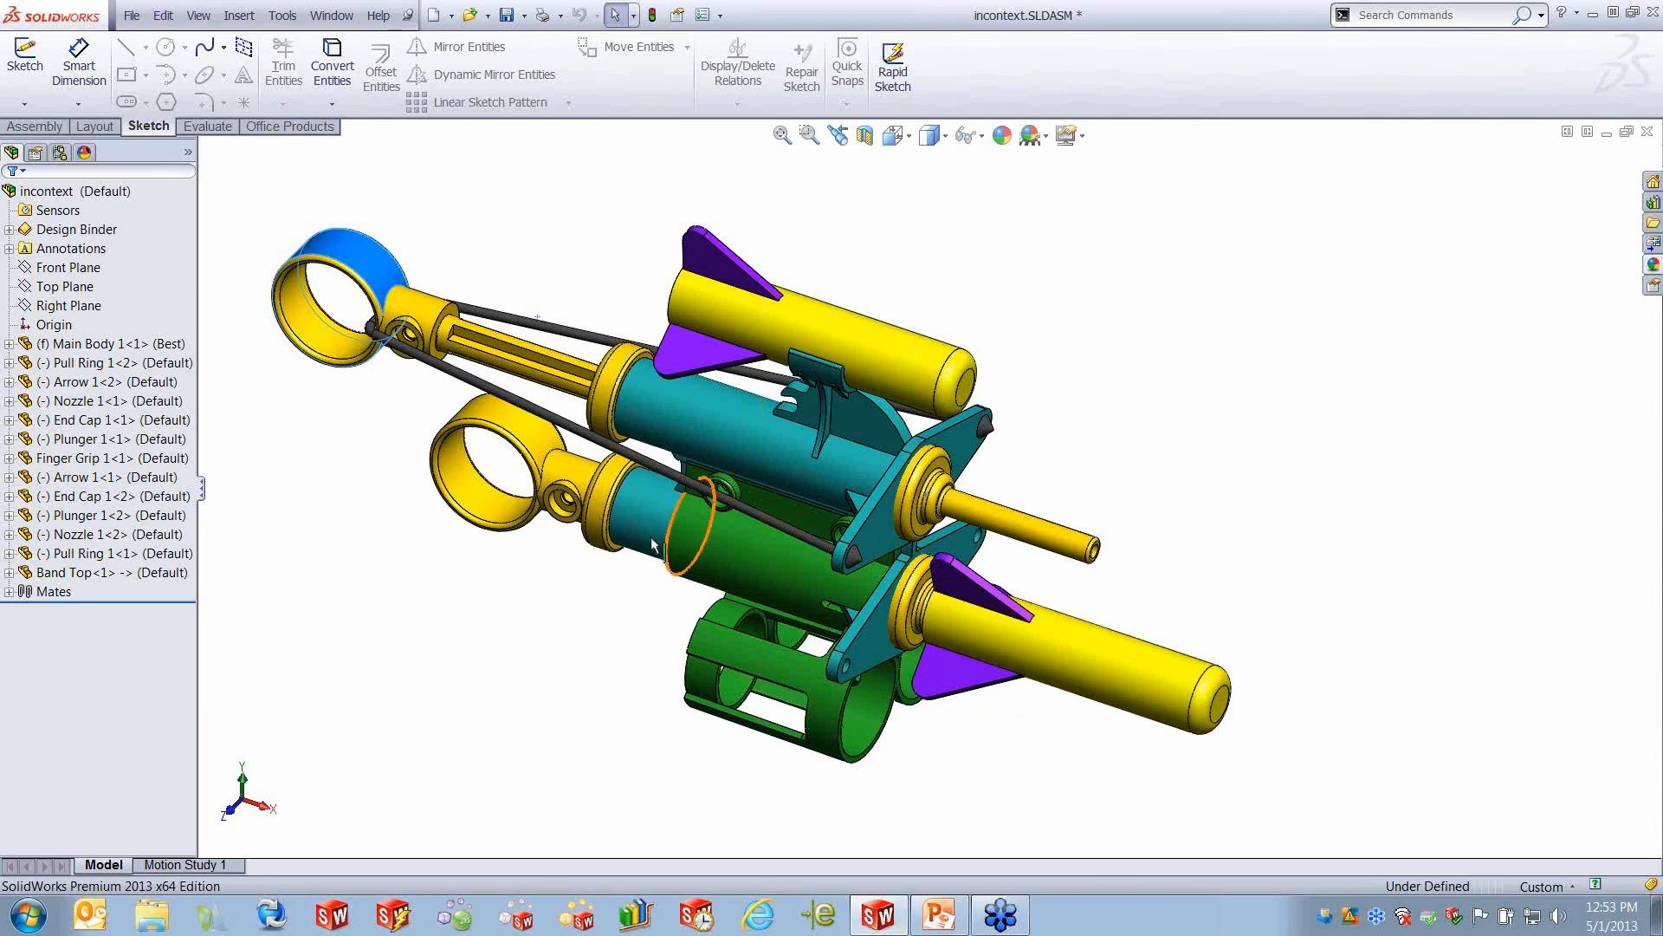
- Isolate the Finger Grip 1<1>, Main Body 1<1>, End Cap 1<2> and Pull Ring 1<2> components
click(731, 543)
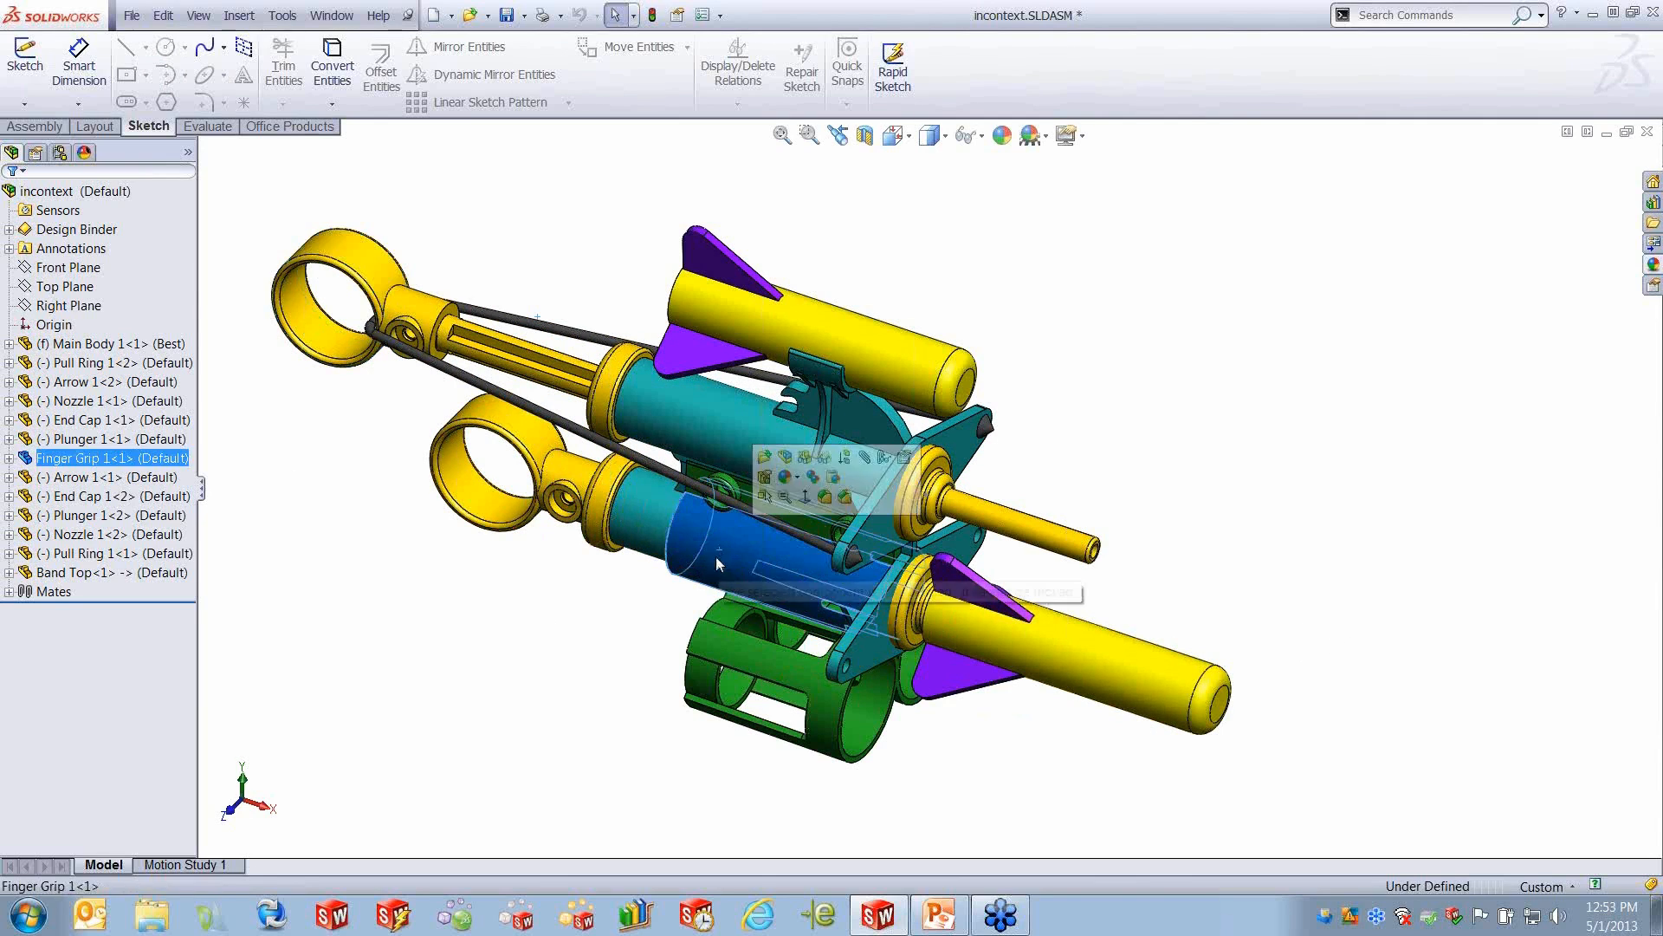
ctrl+click(652, 516)
ctrl+click(604, 488)
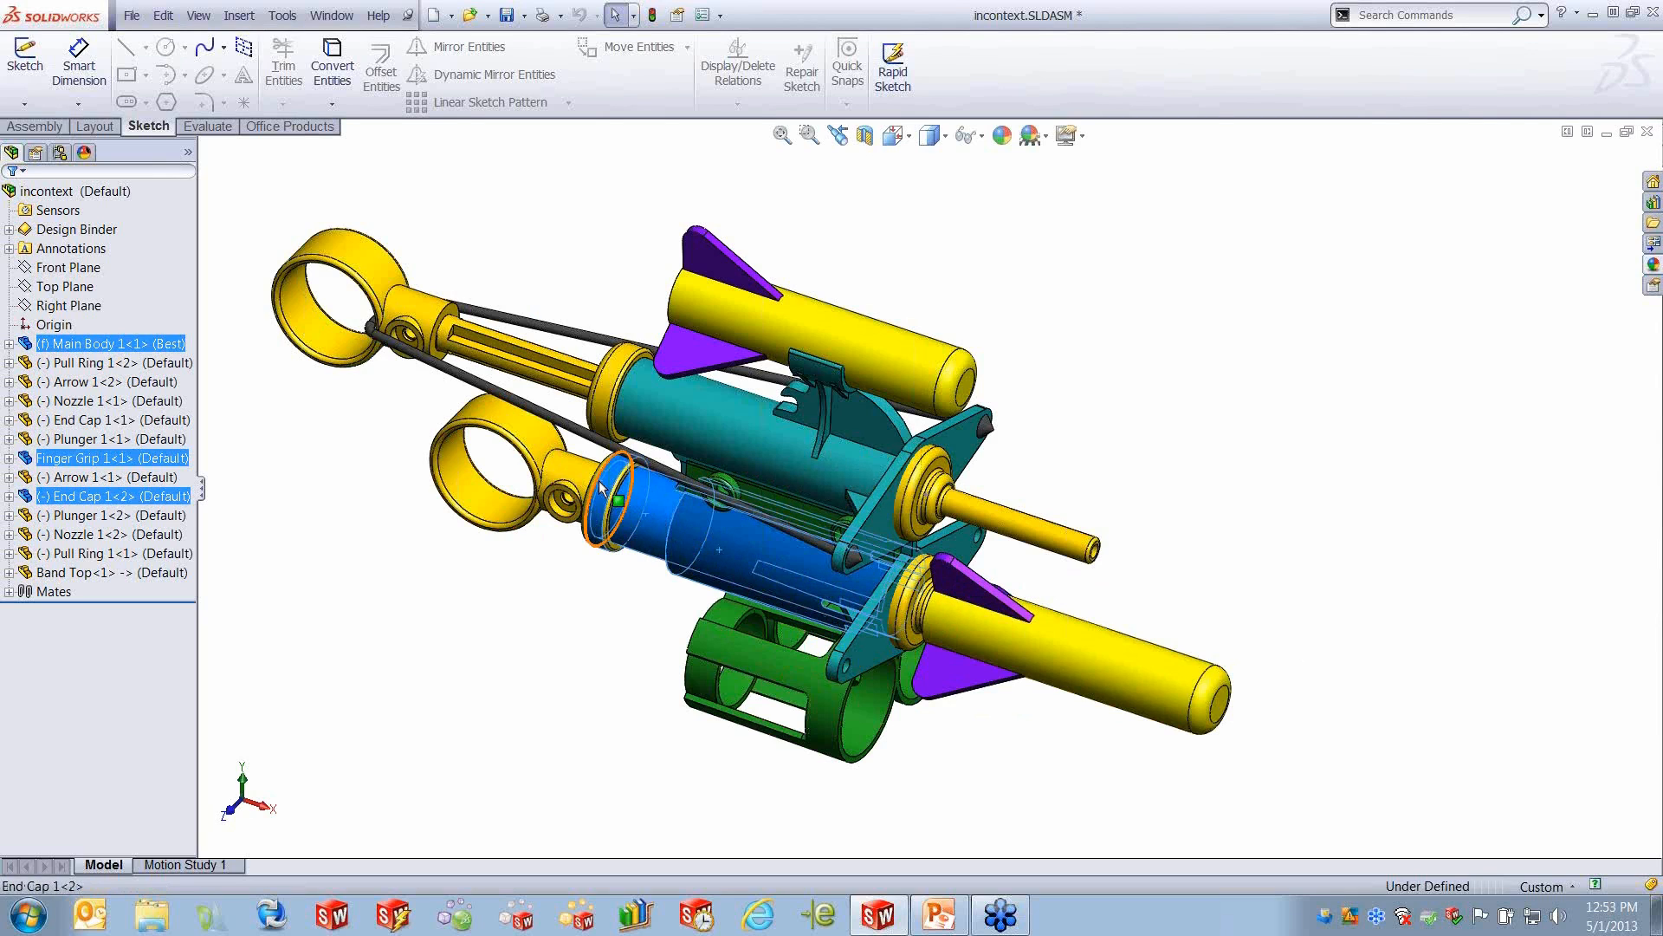
ctrl+click(571, 485)
right_click(572, 484)
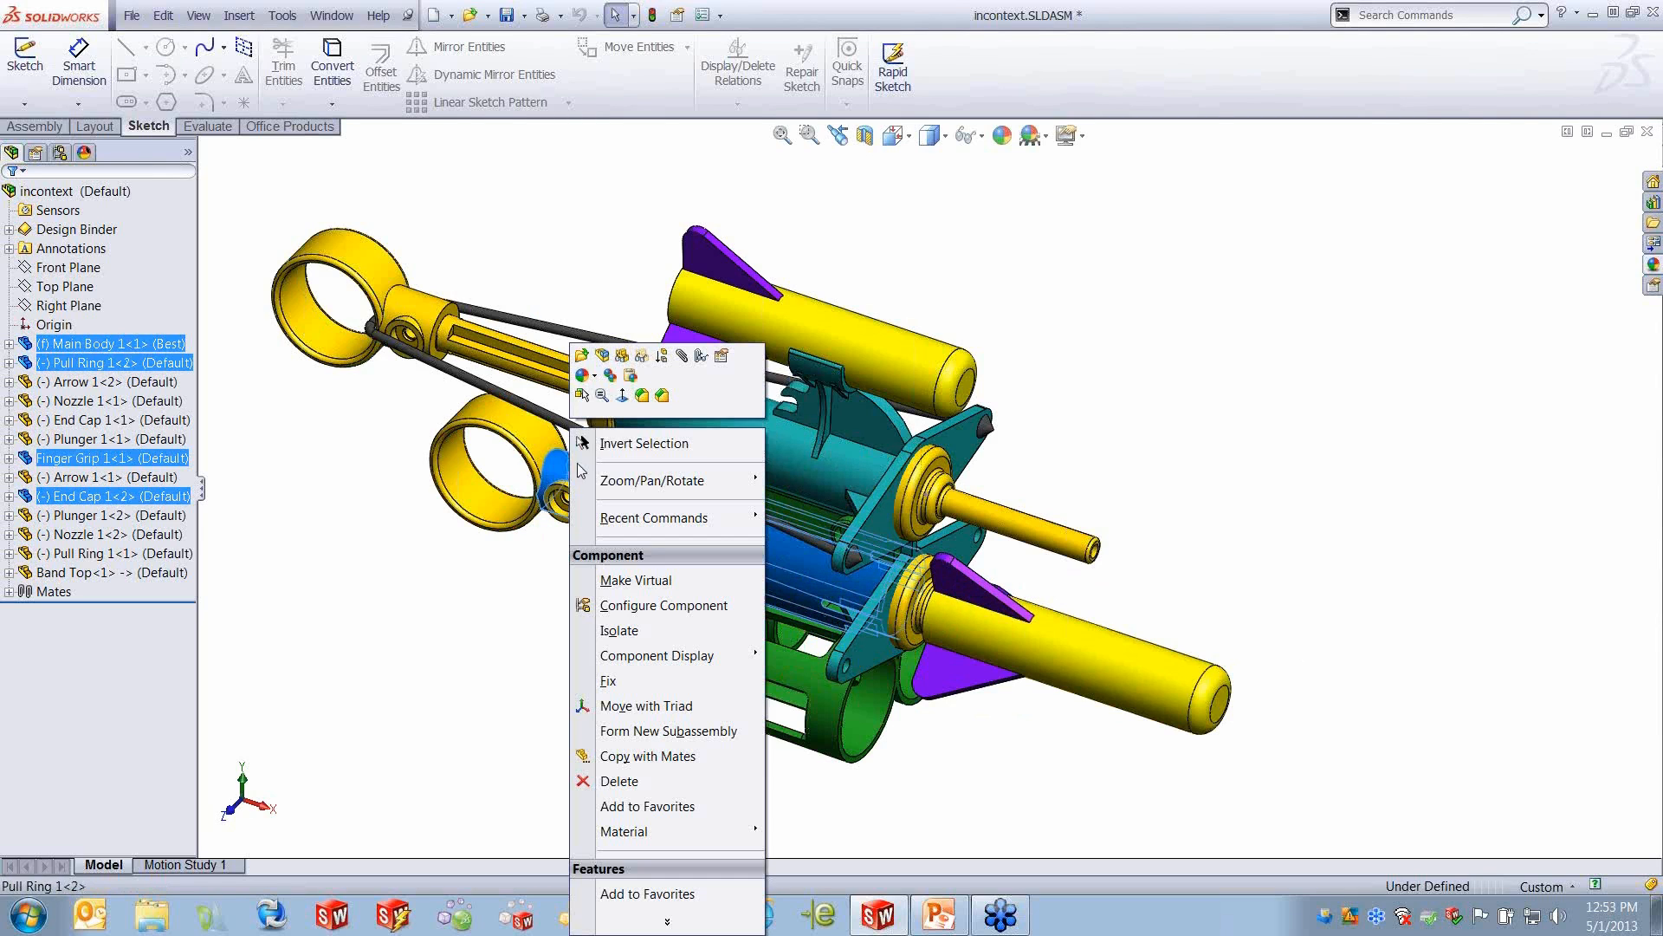
click(639, 633)
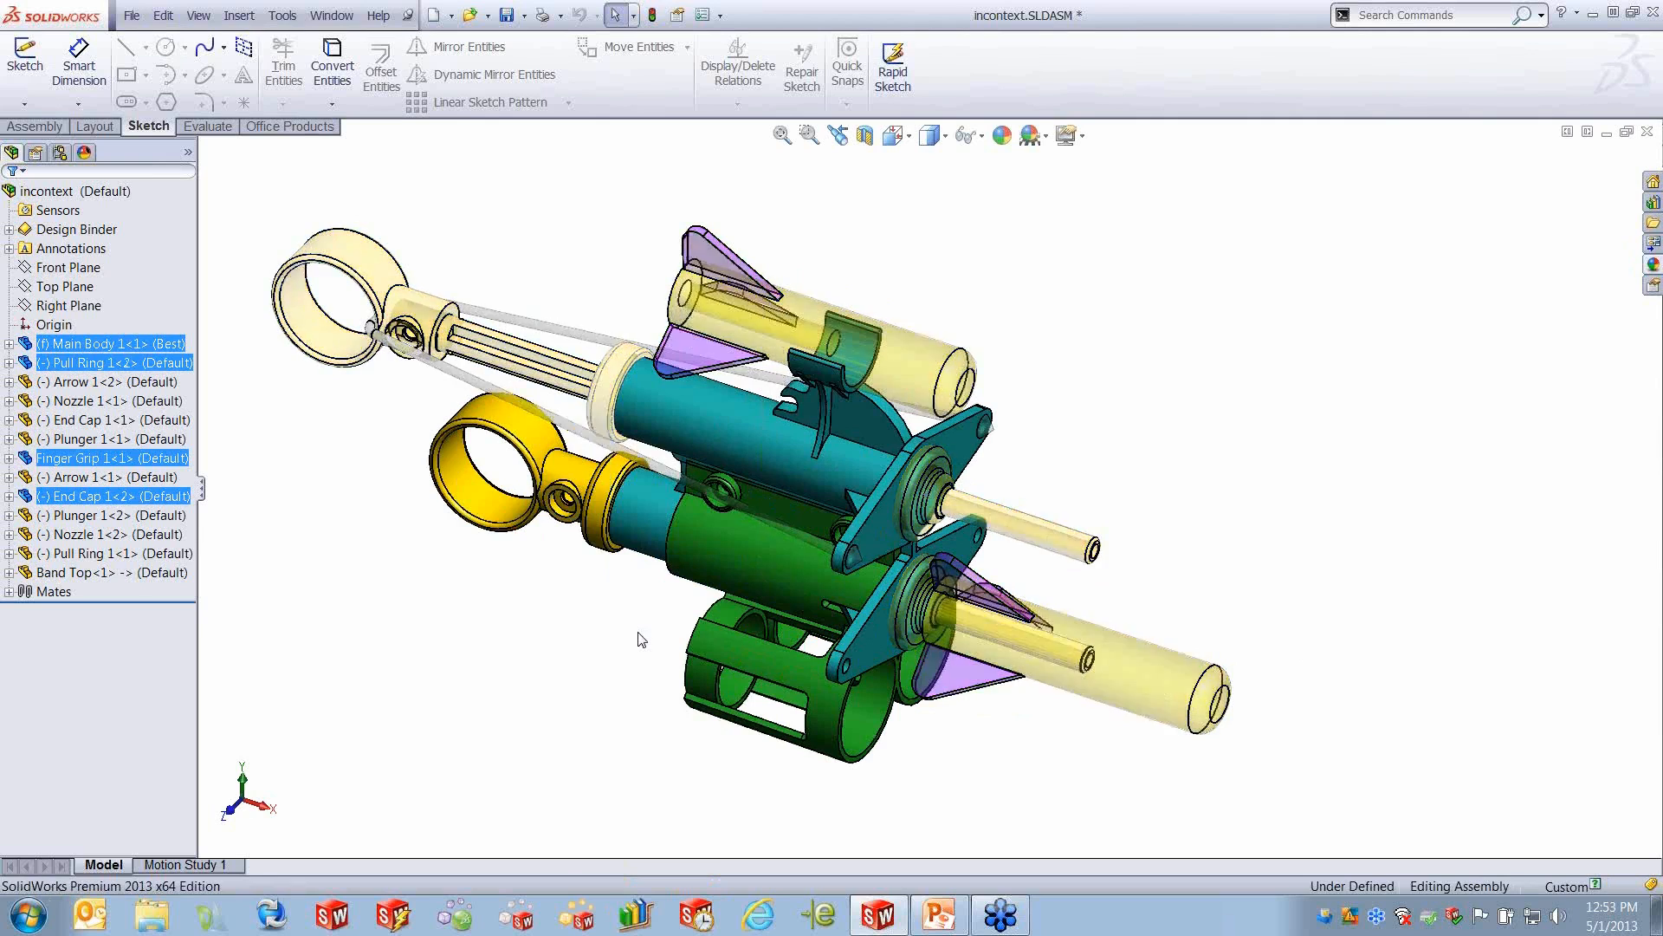
click(244, 784)
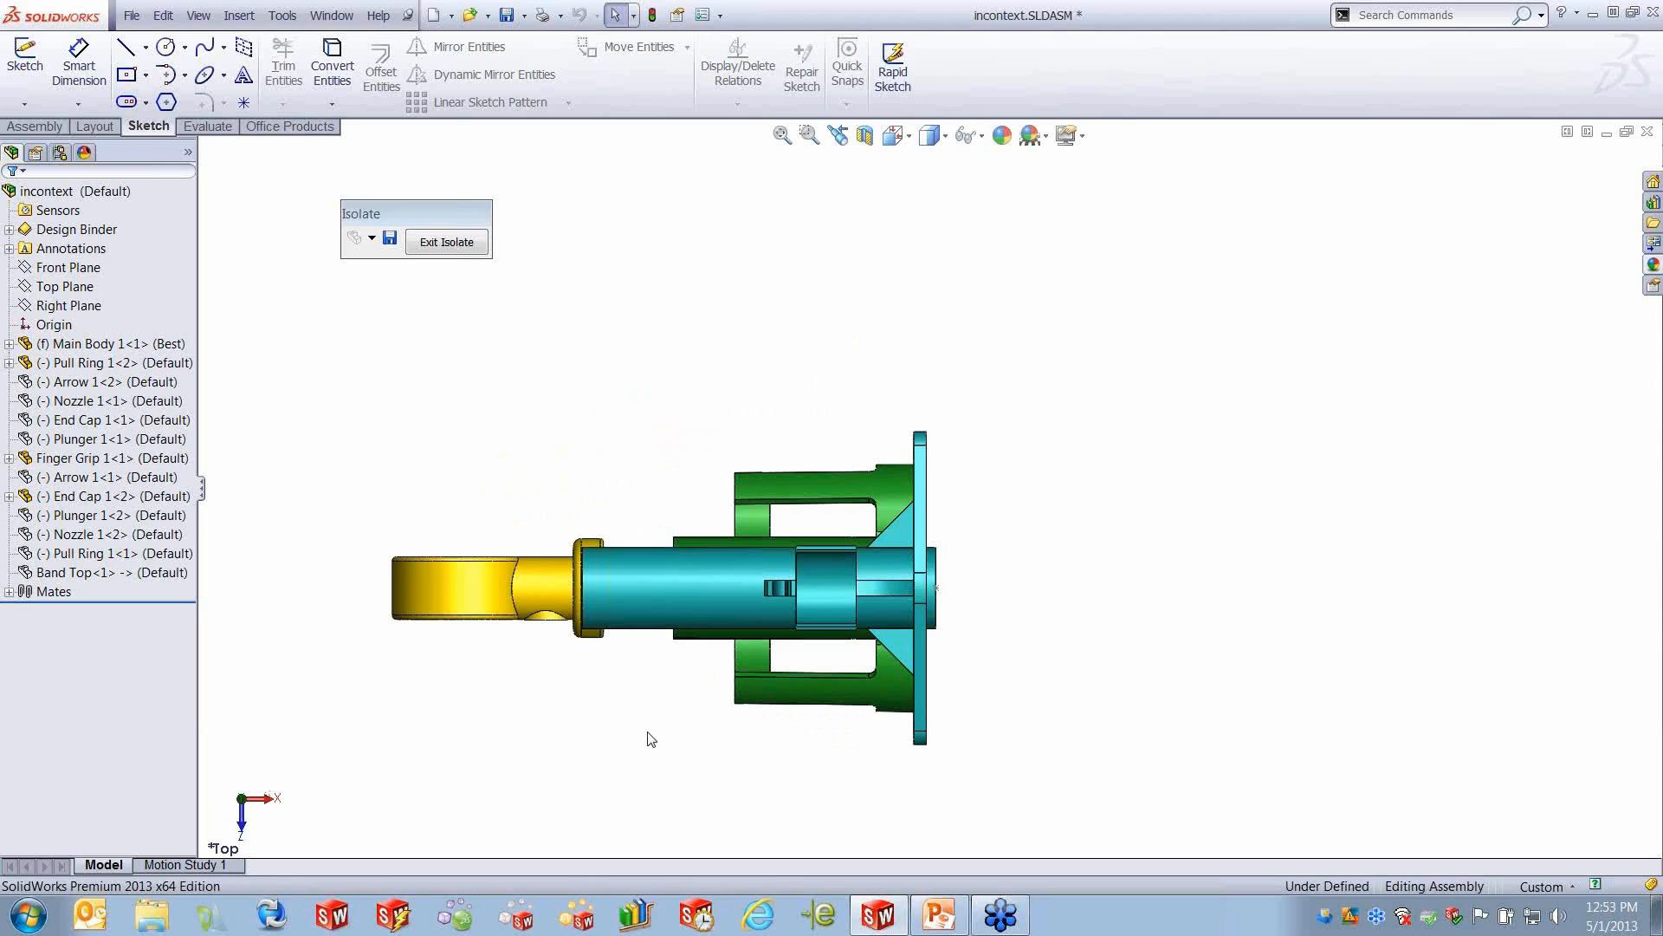
- Create a new part within the assembly, saved to the Desktop as Part3.SLDPRT, and position it on the assembly's Top Plane
click(239, 15)
mouse_move(243, 51)
click(490, 72)
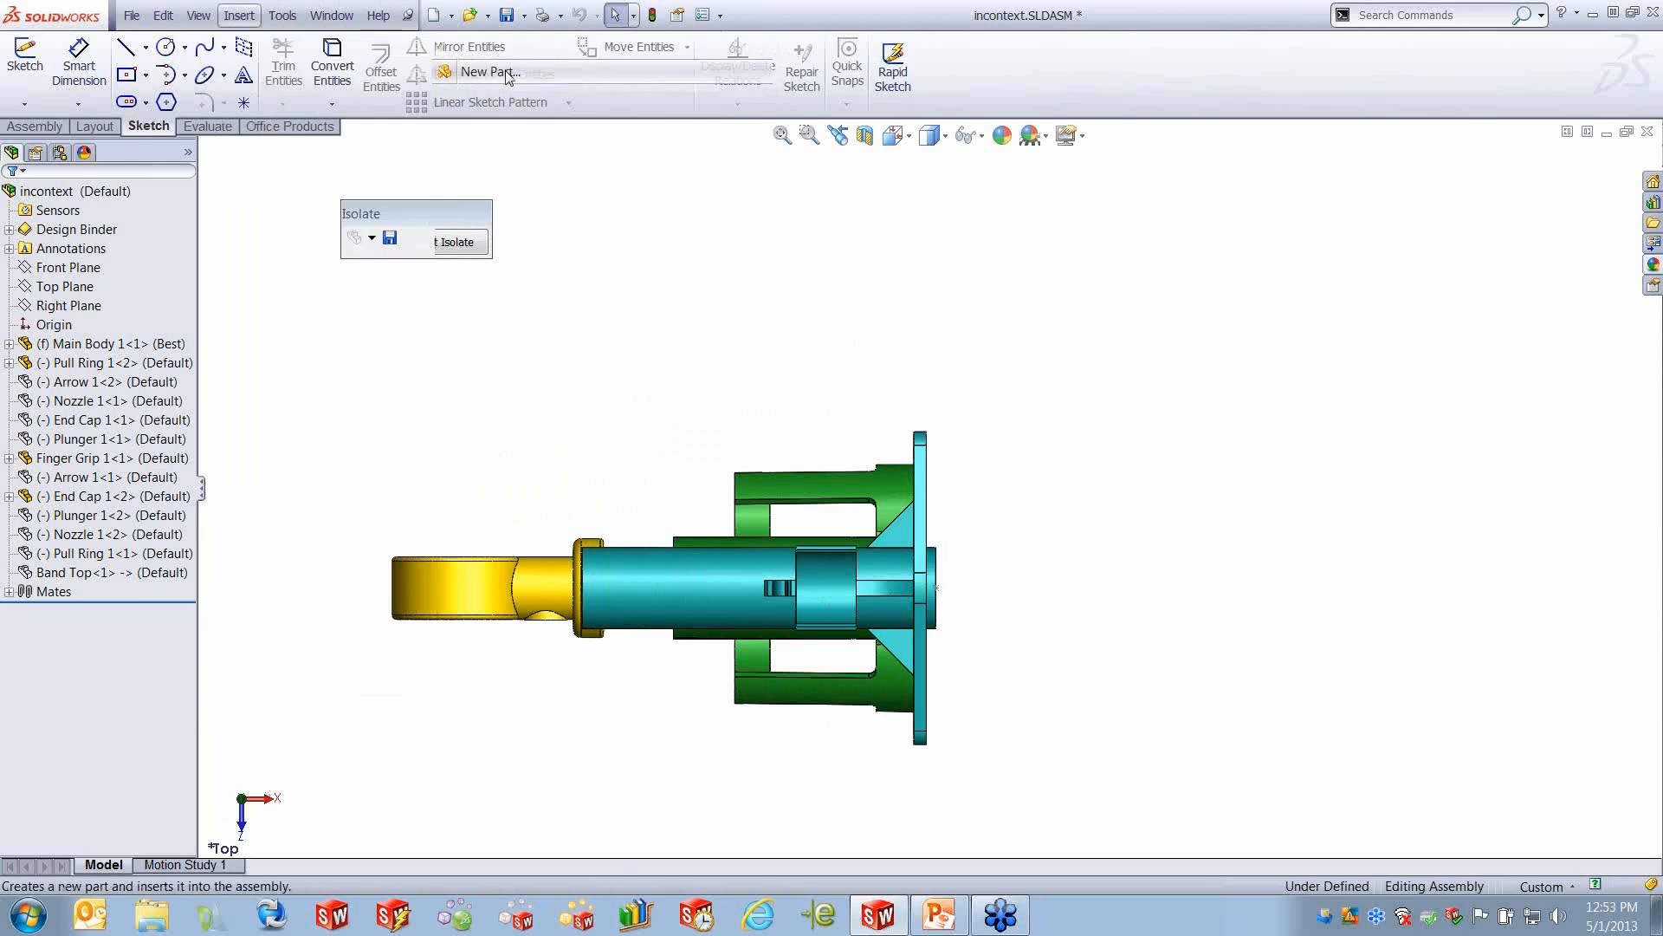
key(ctrl+s)
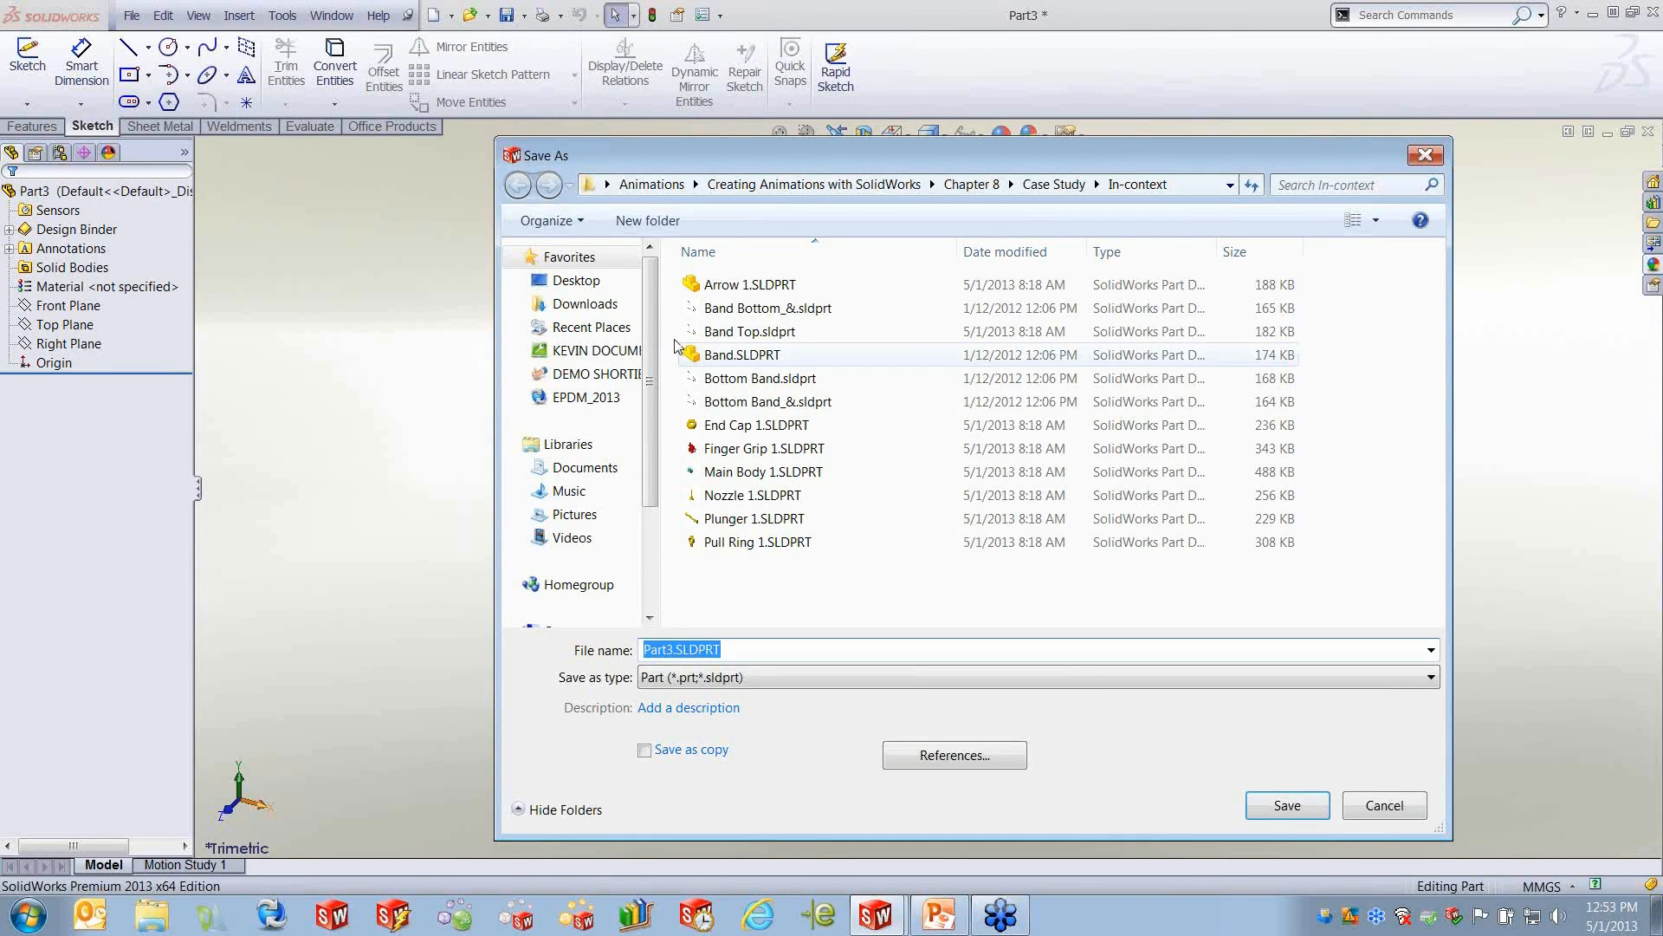
click(575, 280)
click(1287, 806)
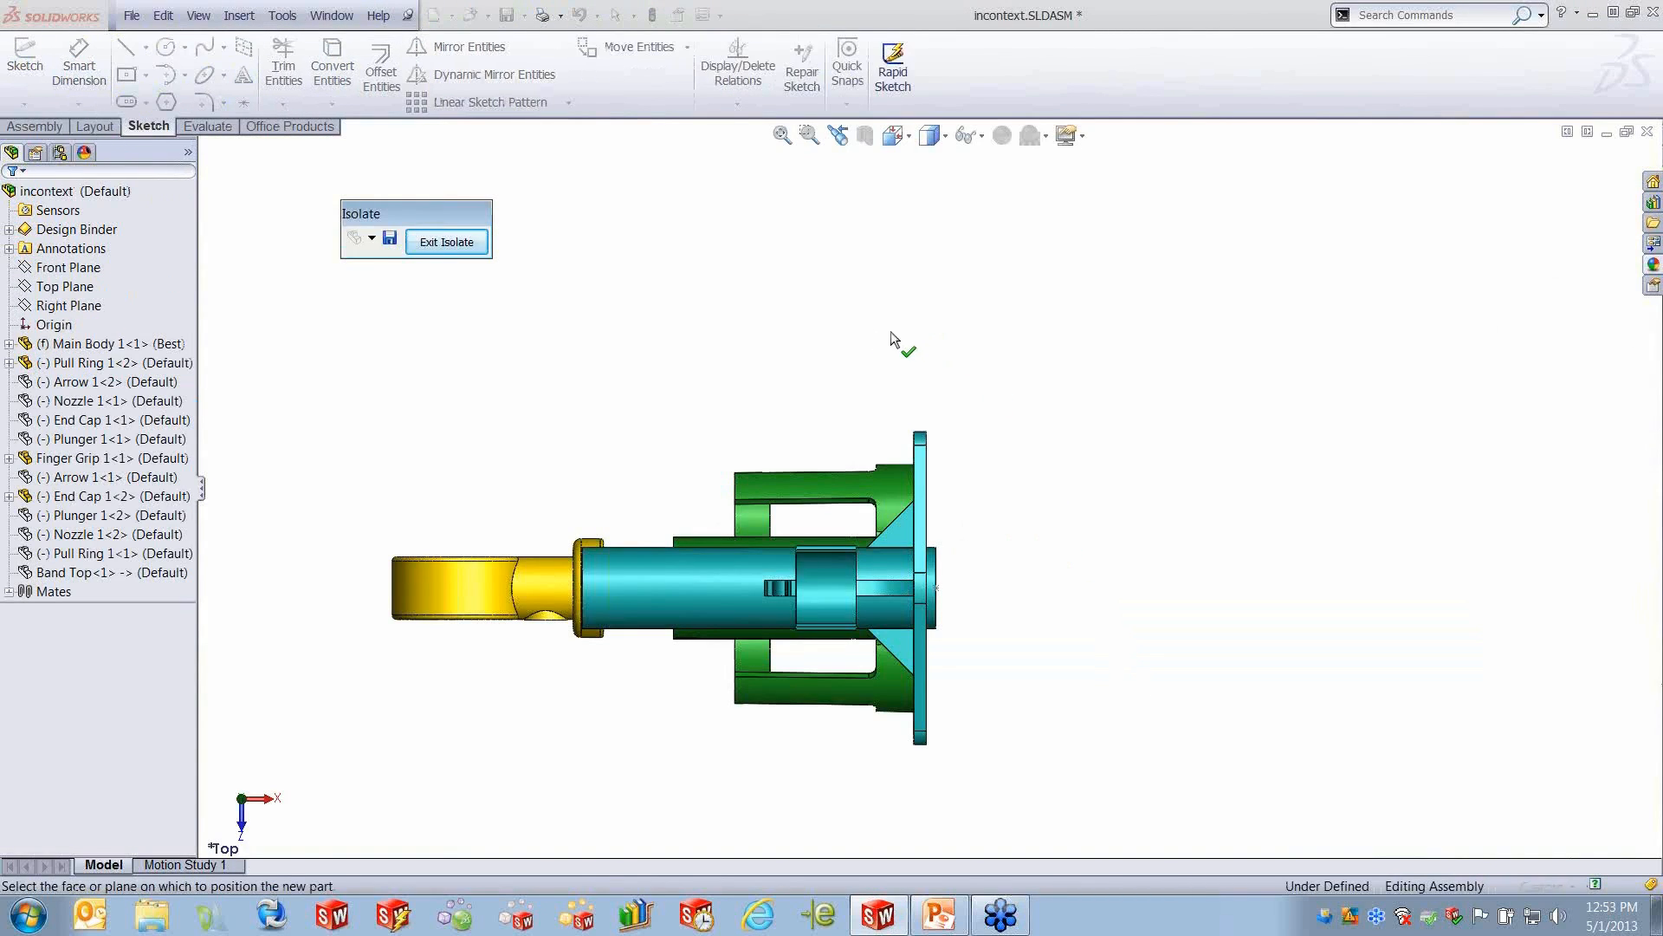
click(66, 270)
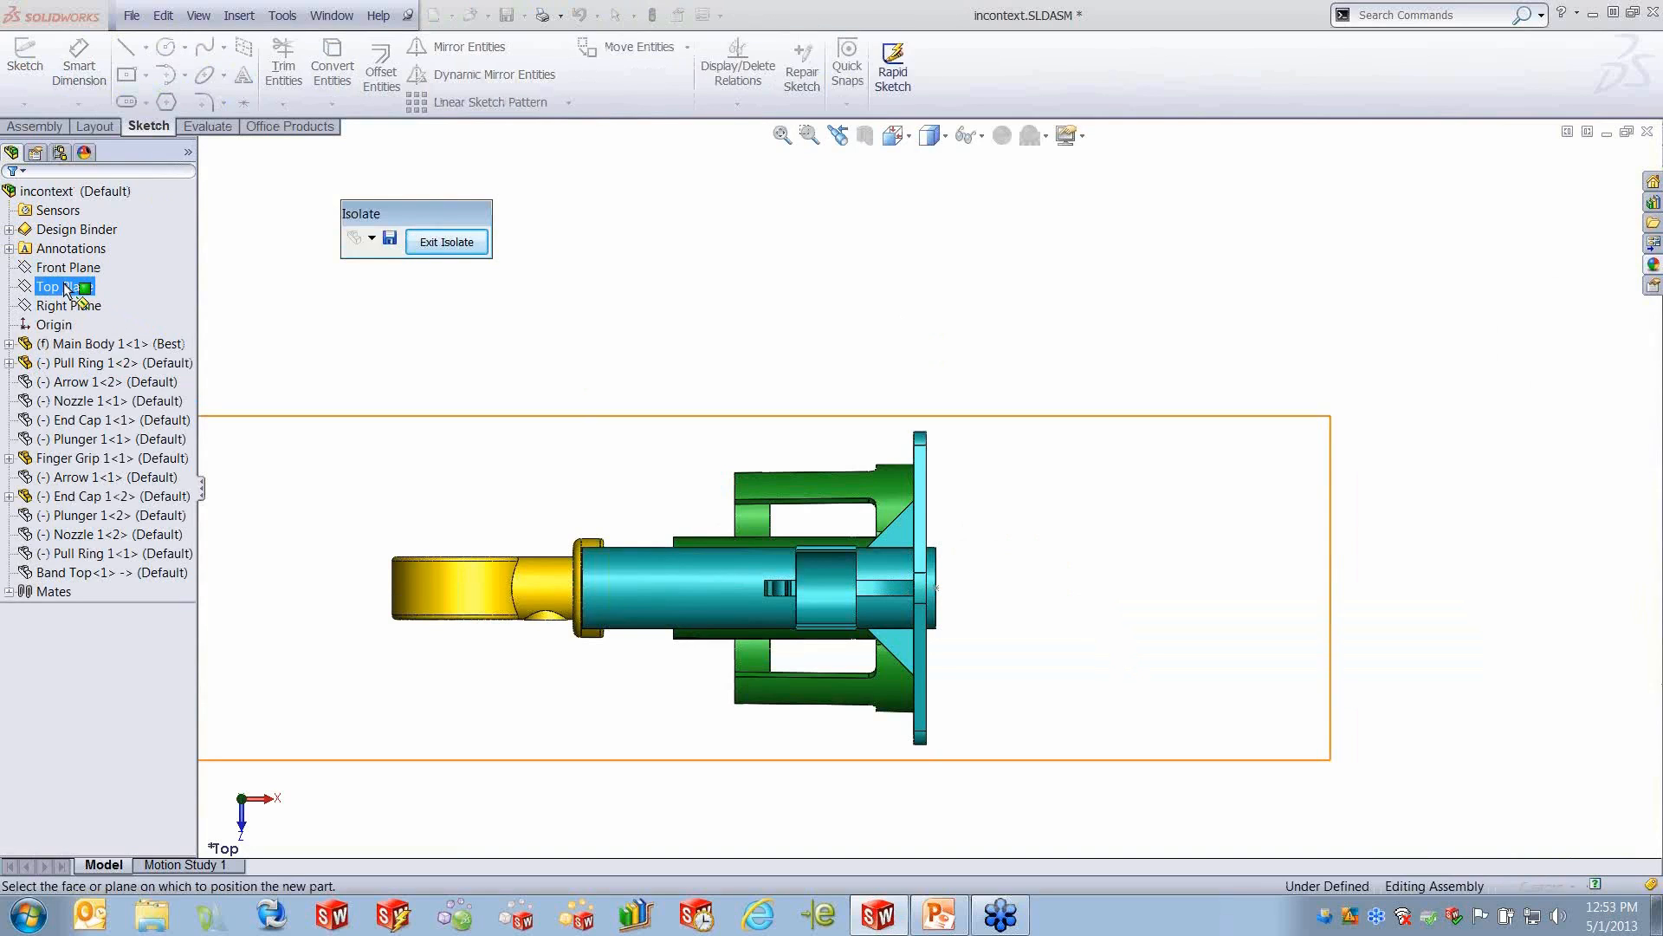
click(66, 288)
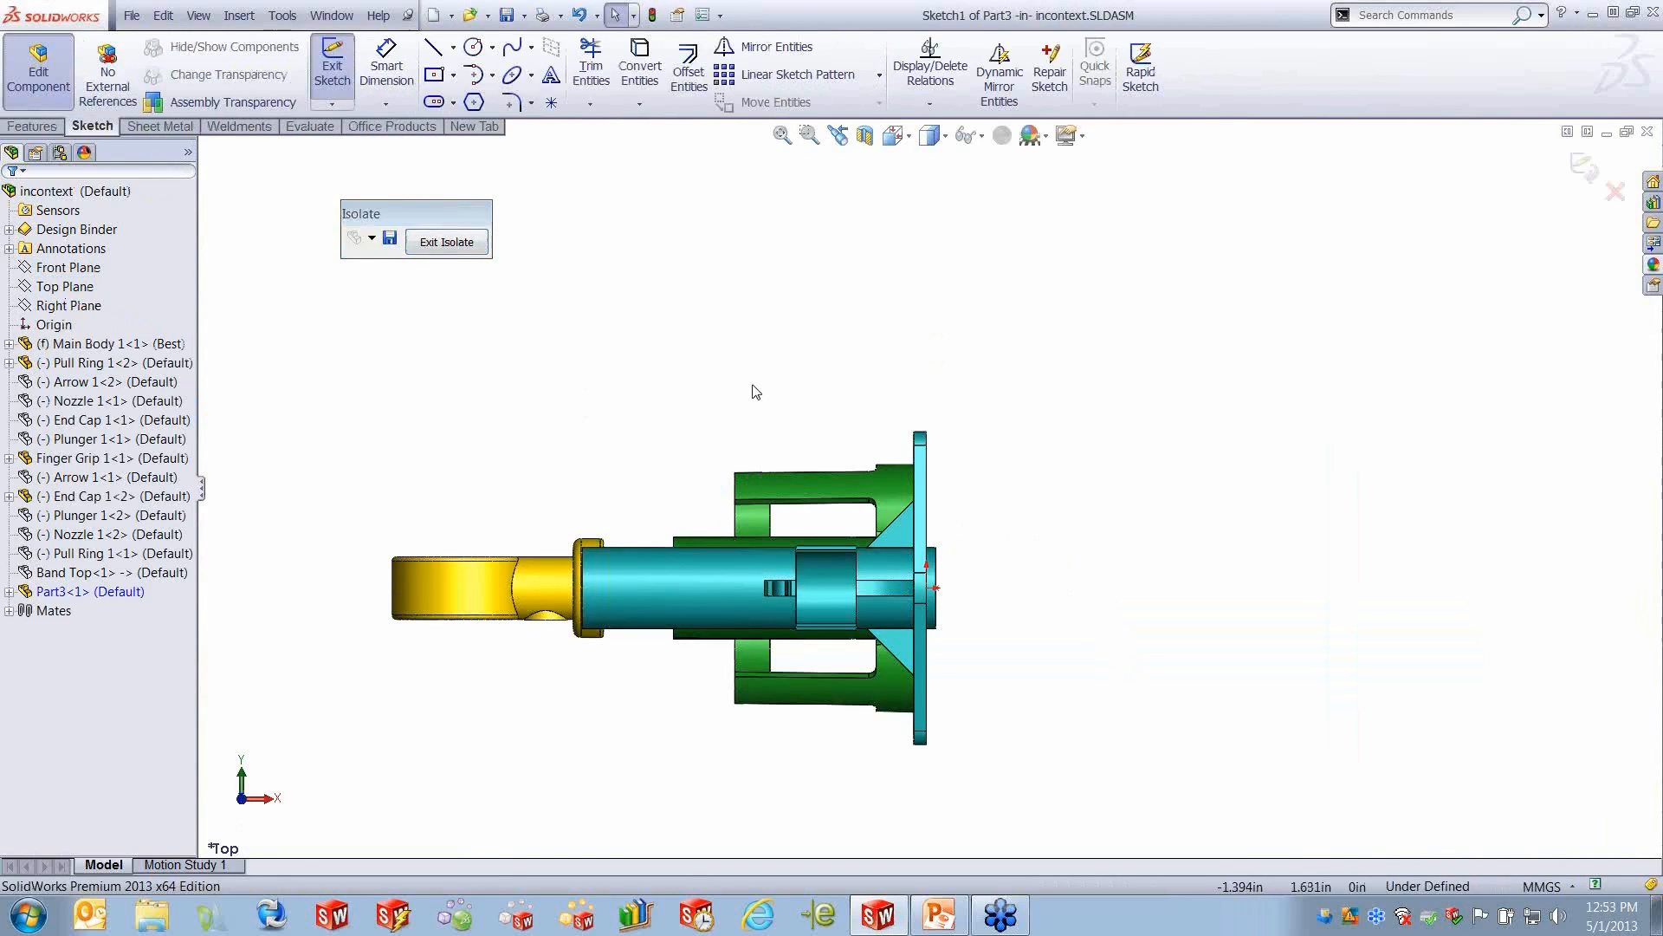
- Sketch a horizontal centerline about 93 mm long from the origin along the main body's axis into the pull ring
click(453, 47)
click(463, 100)
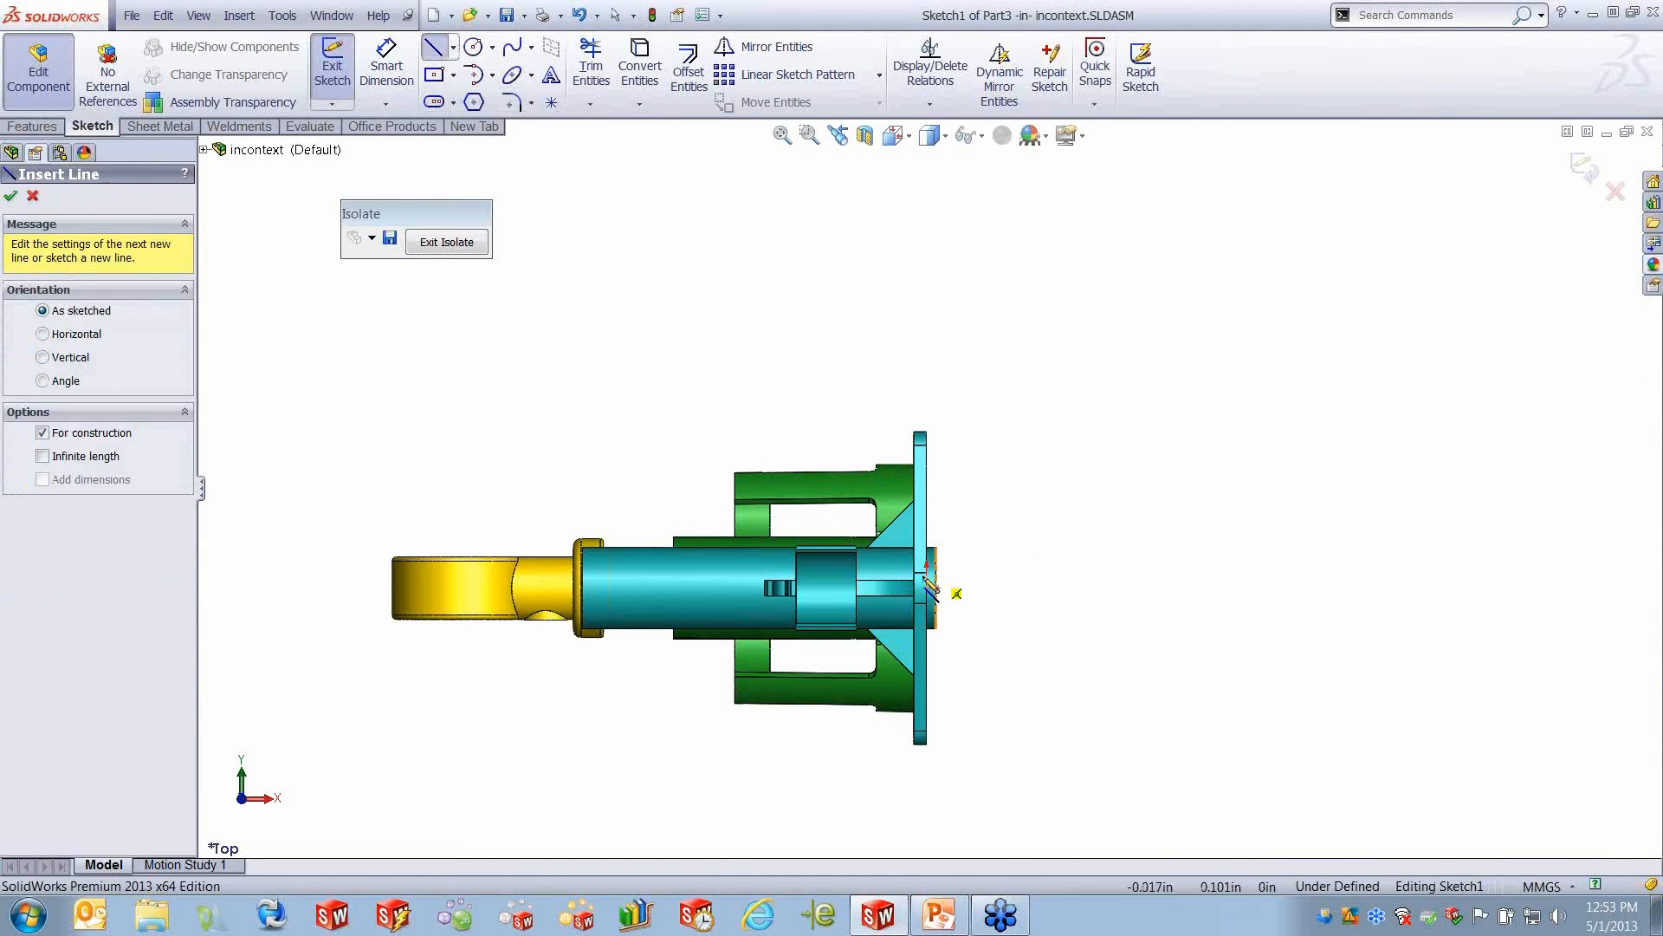
click(935, 587)
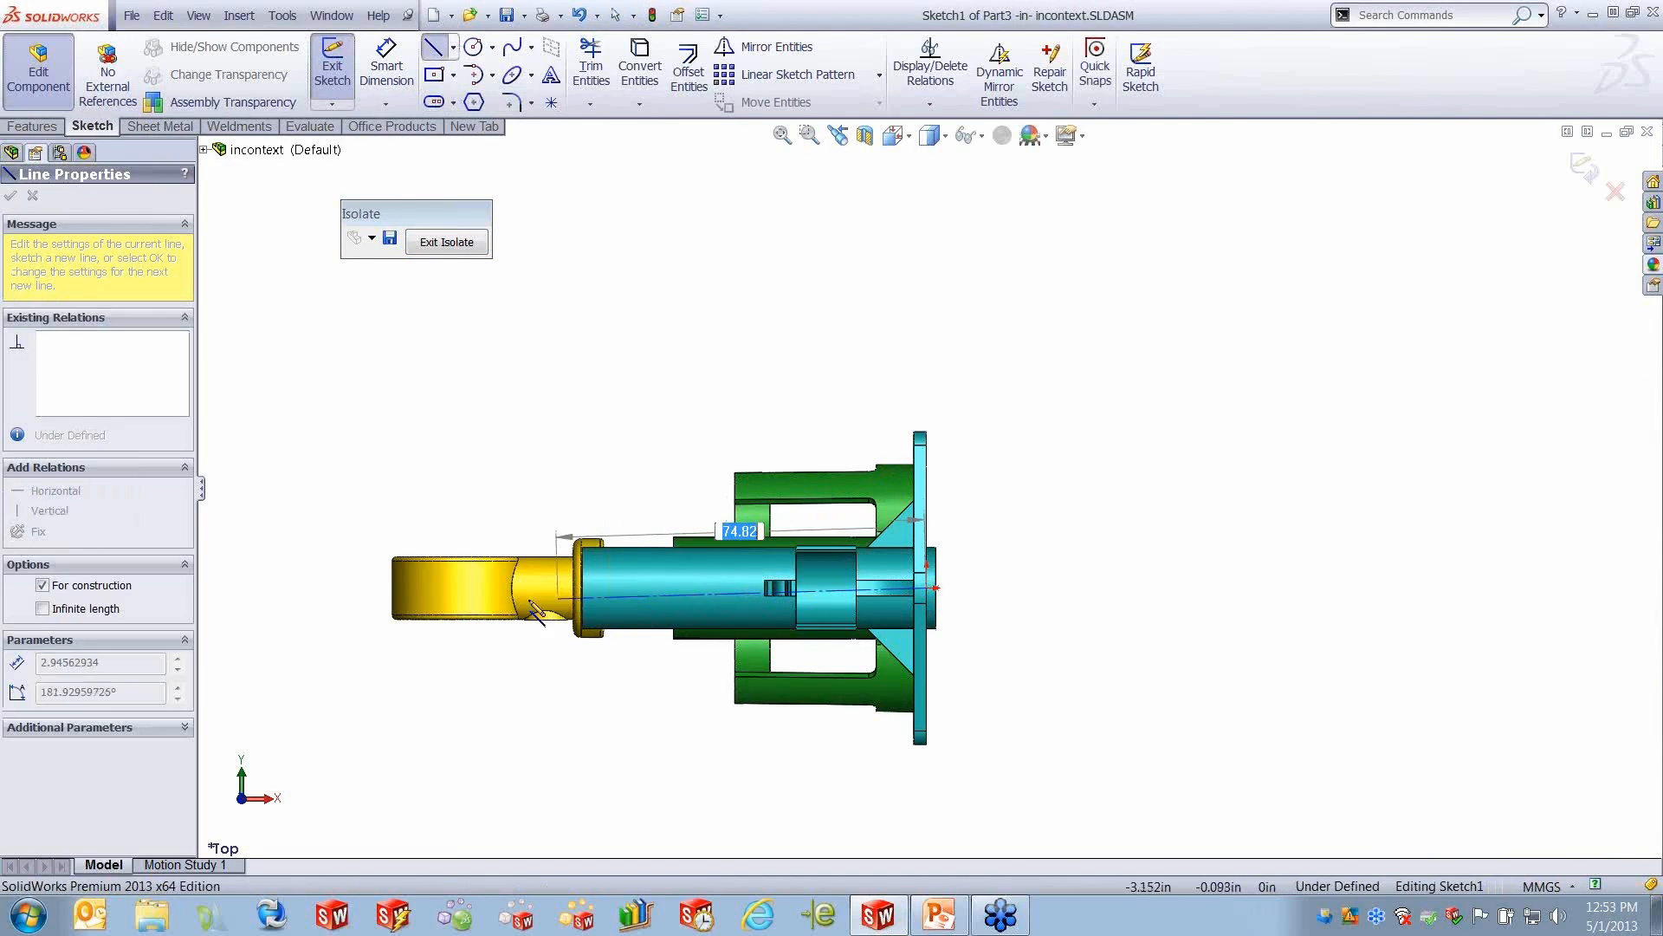
double_click(456, 587)
right_drag(768, 324, 617, 328)
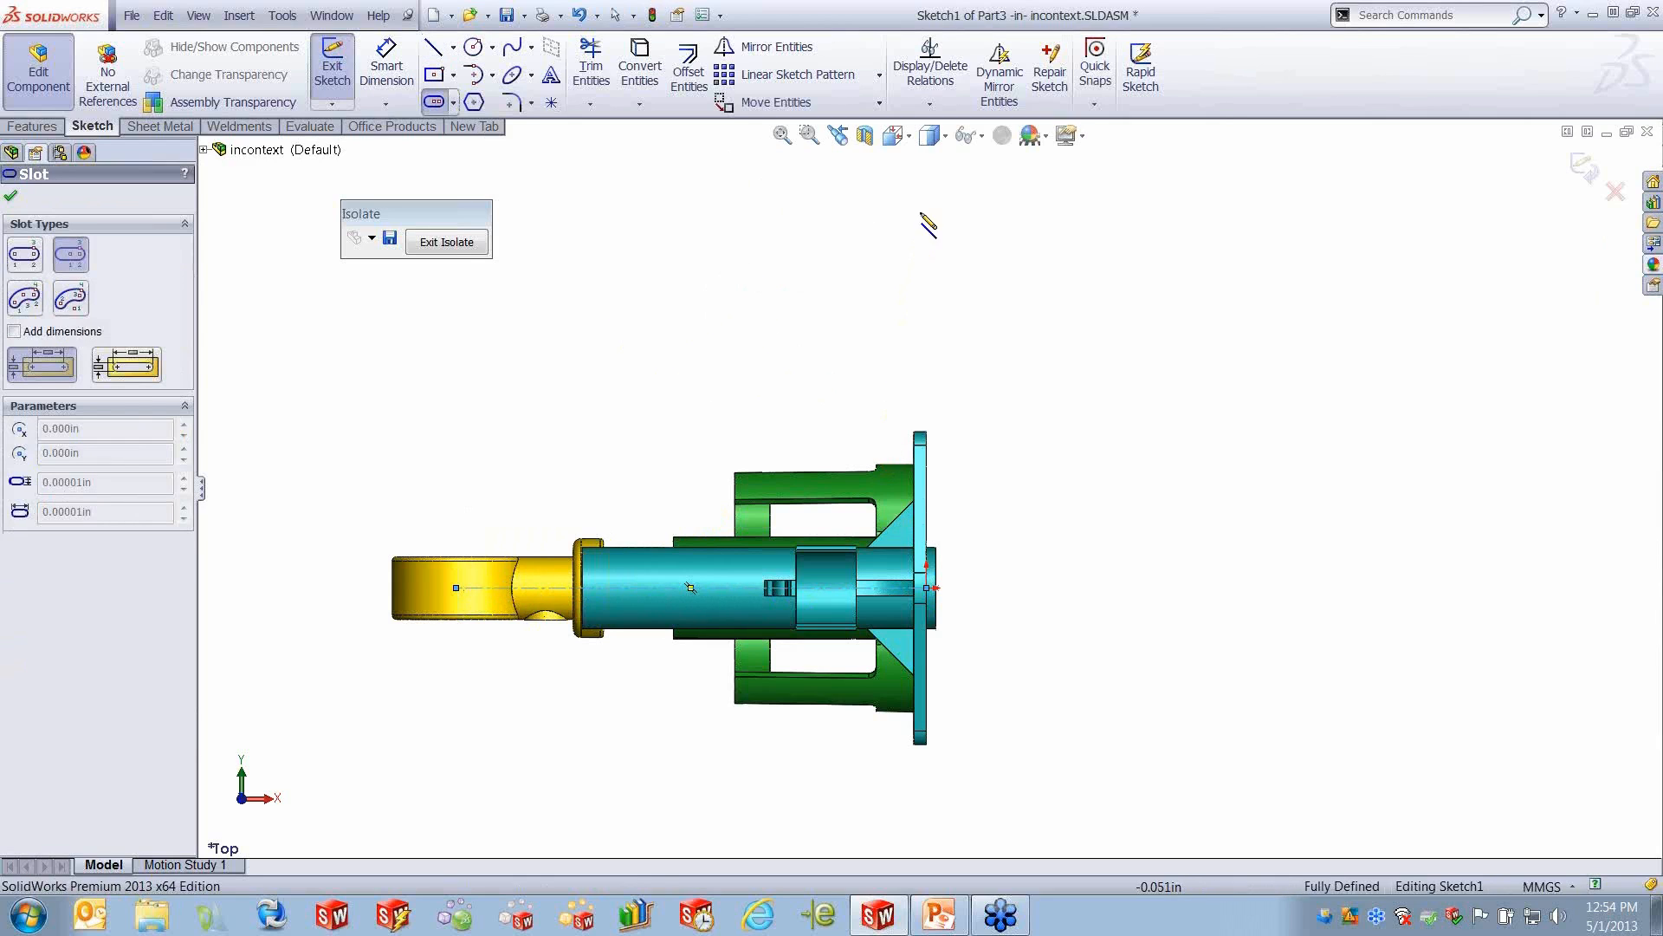
- Turn on the display of temporary axes in the graphics view
click(983, 136)
click(996, 197)
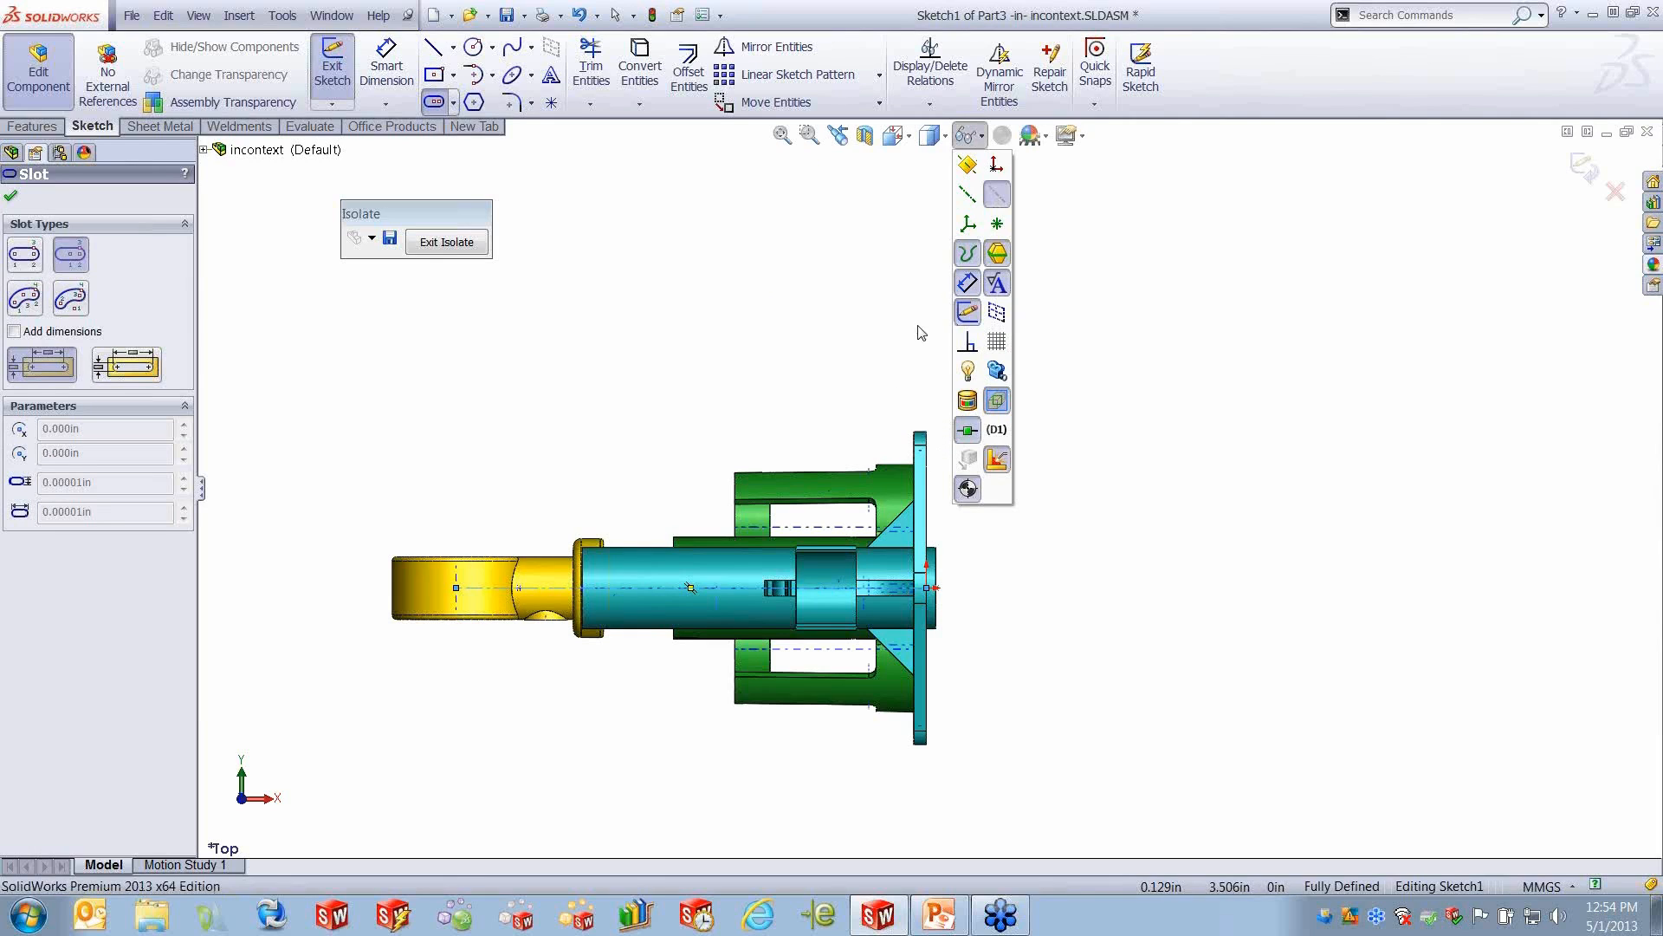
click(894, 246)
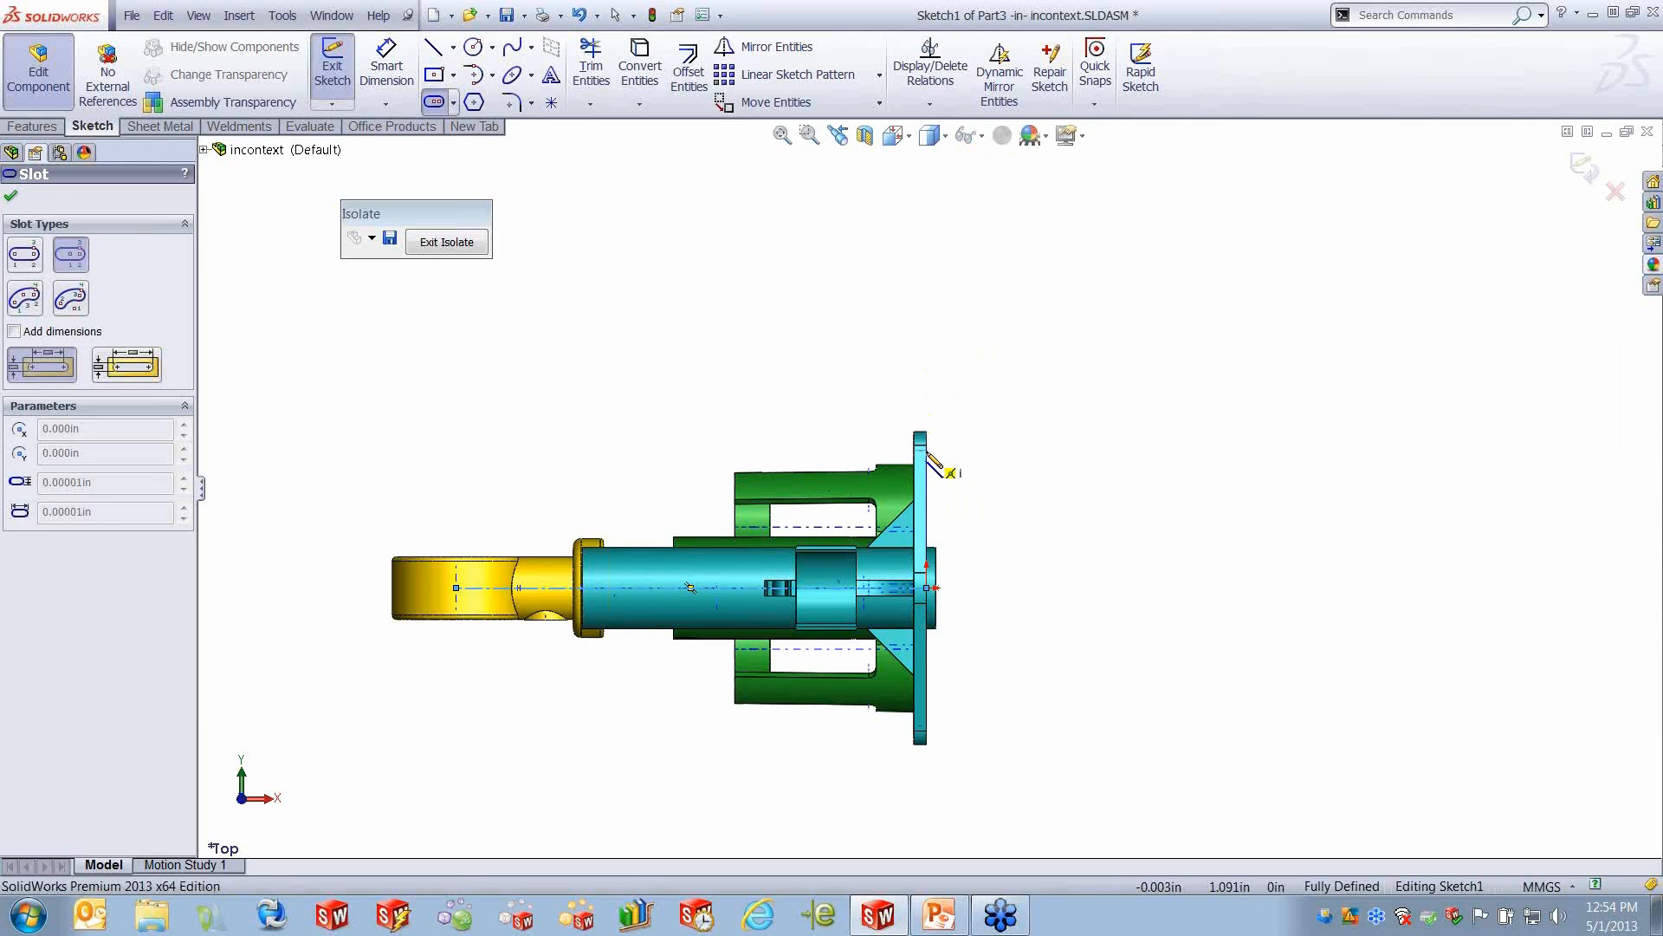
click(926, 449)
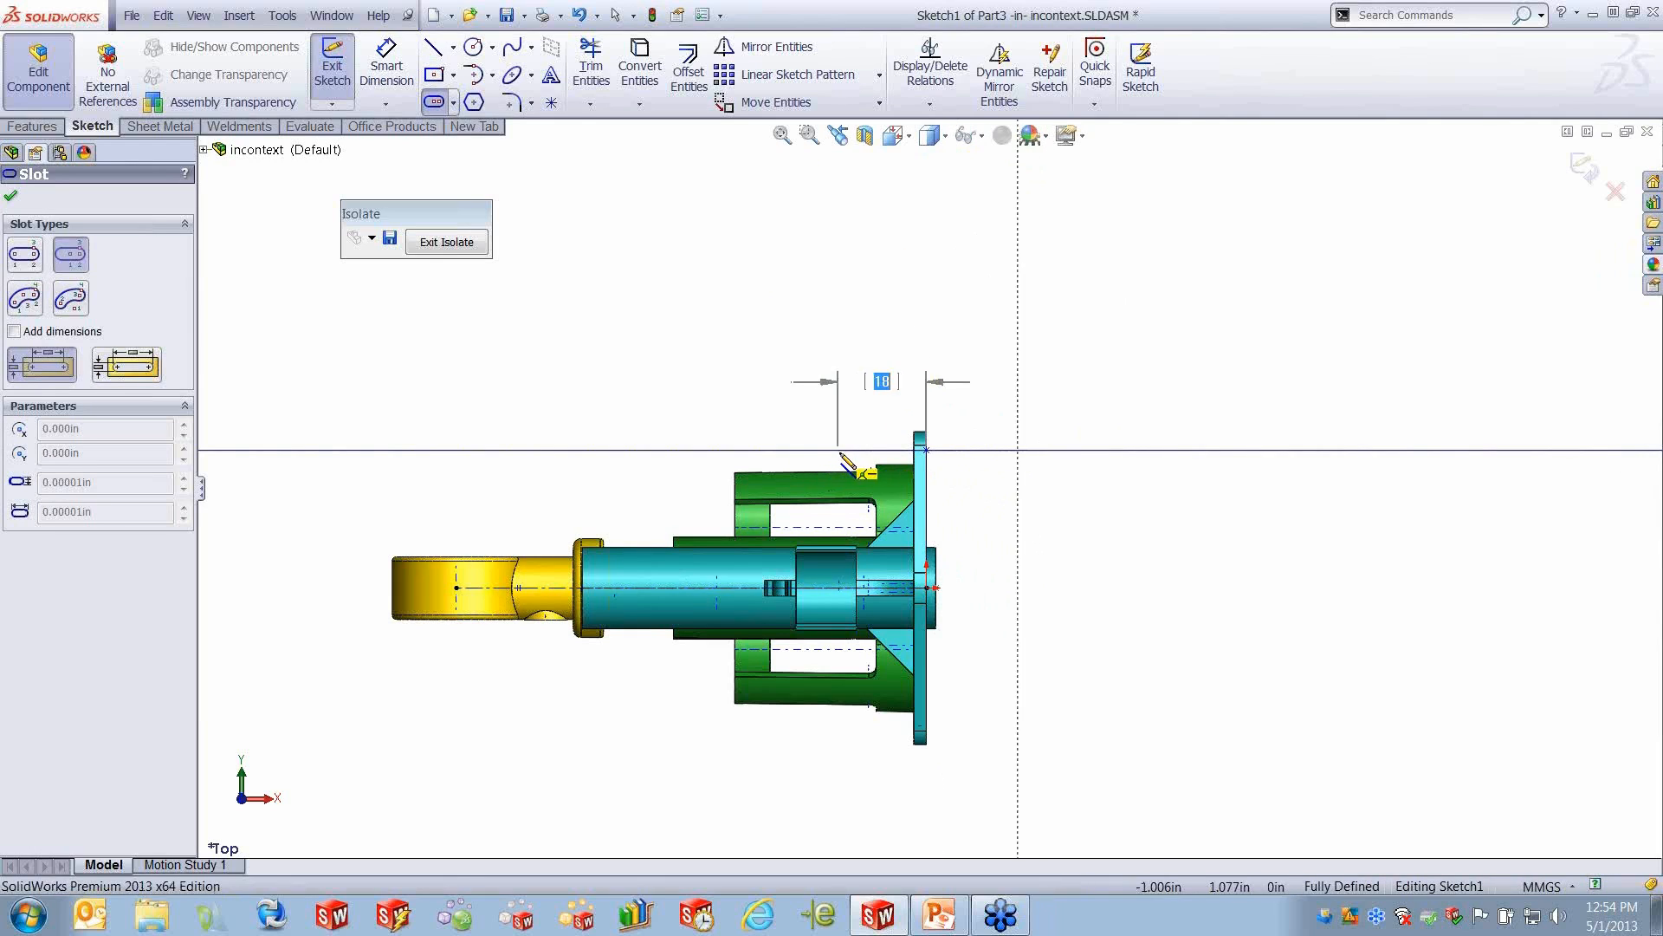
key(Escape)
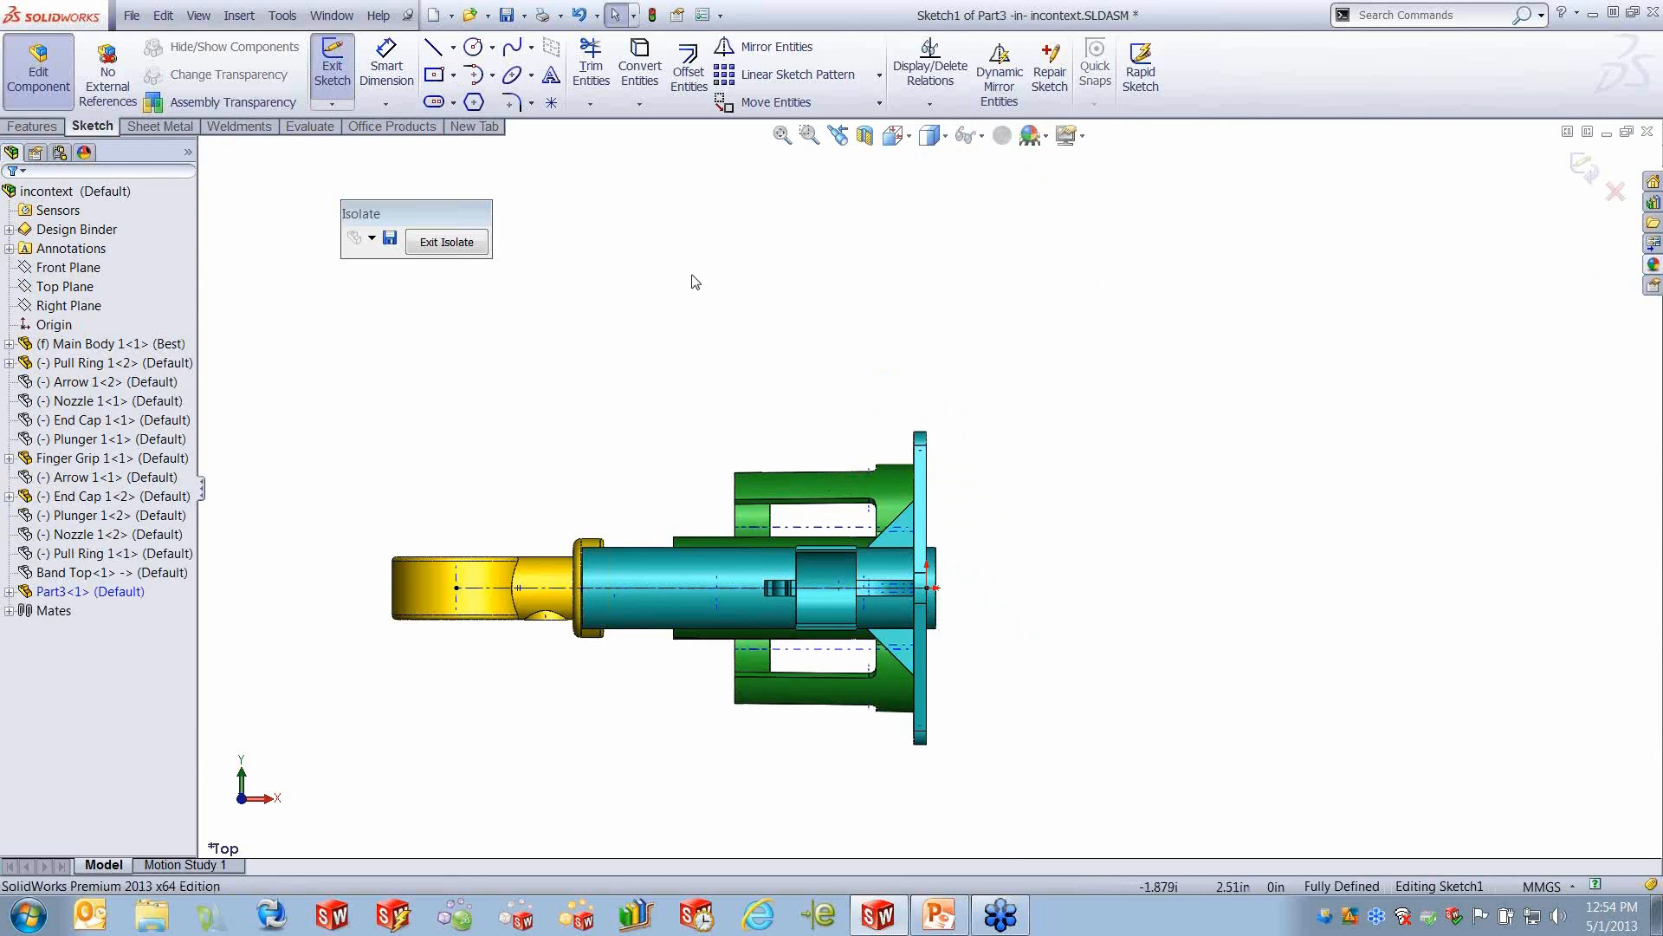
click(434, 52)
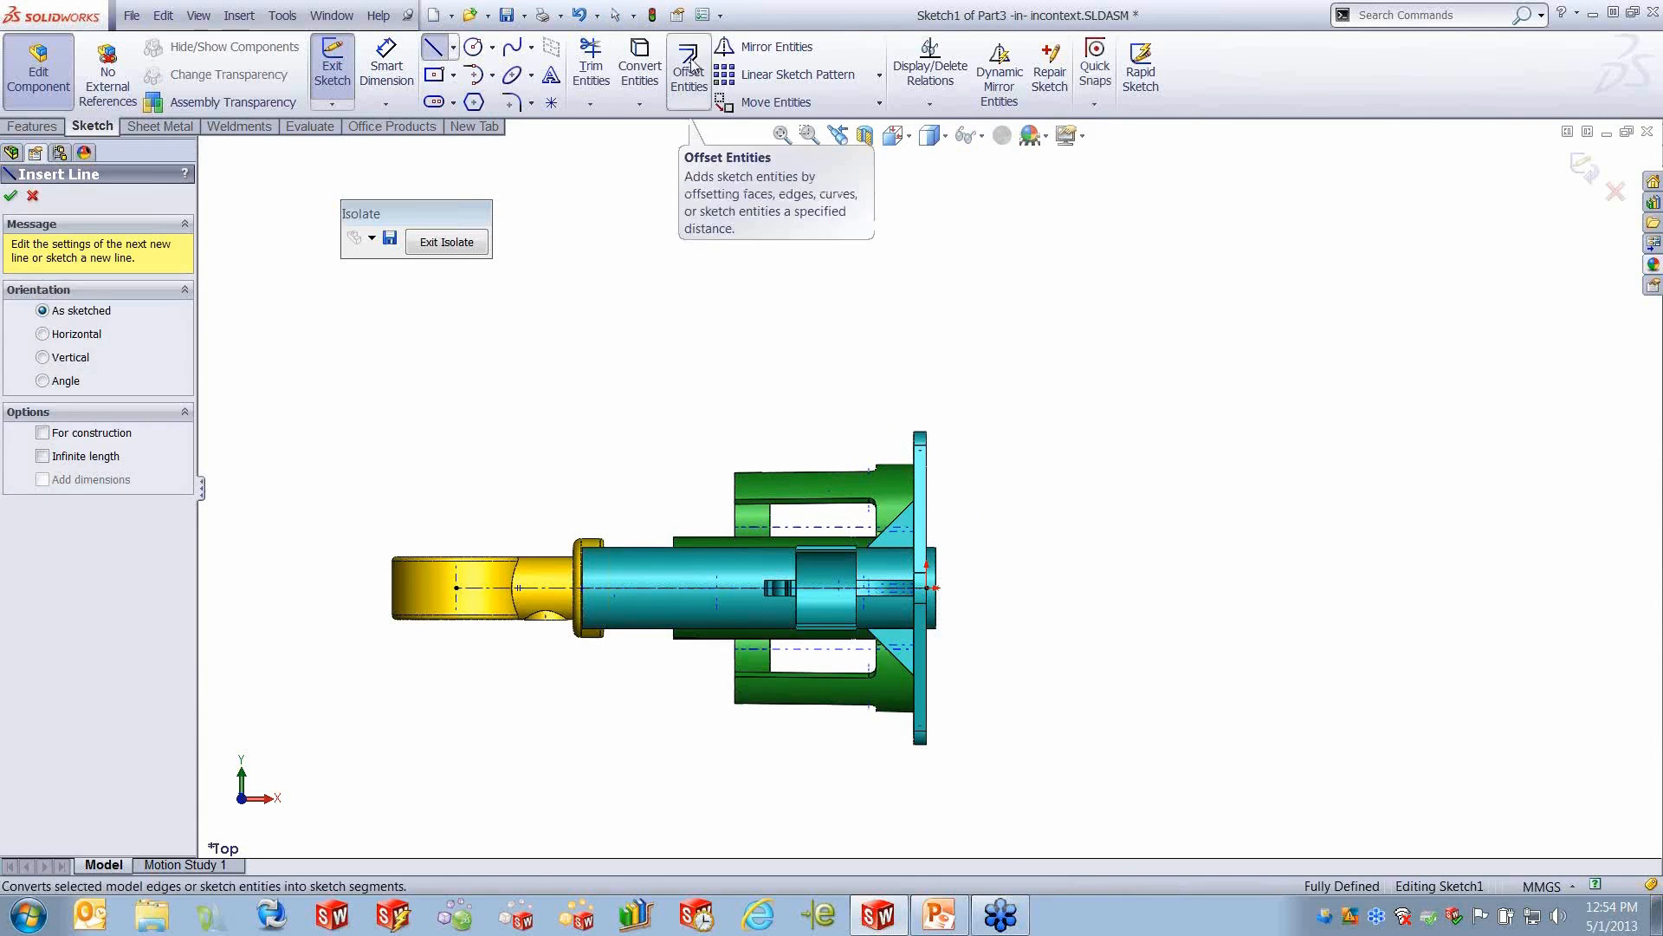
- With Dynamic Mirror about the centerline, sketch the band outline: a short horizontal line at the plate, a sloped line to the pull ring and a vertical end line
click(999, 73)
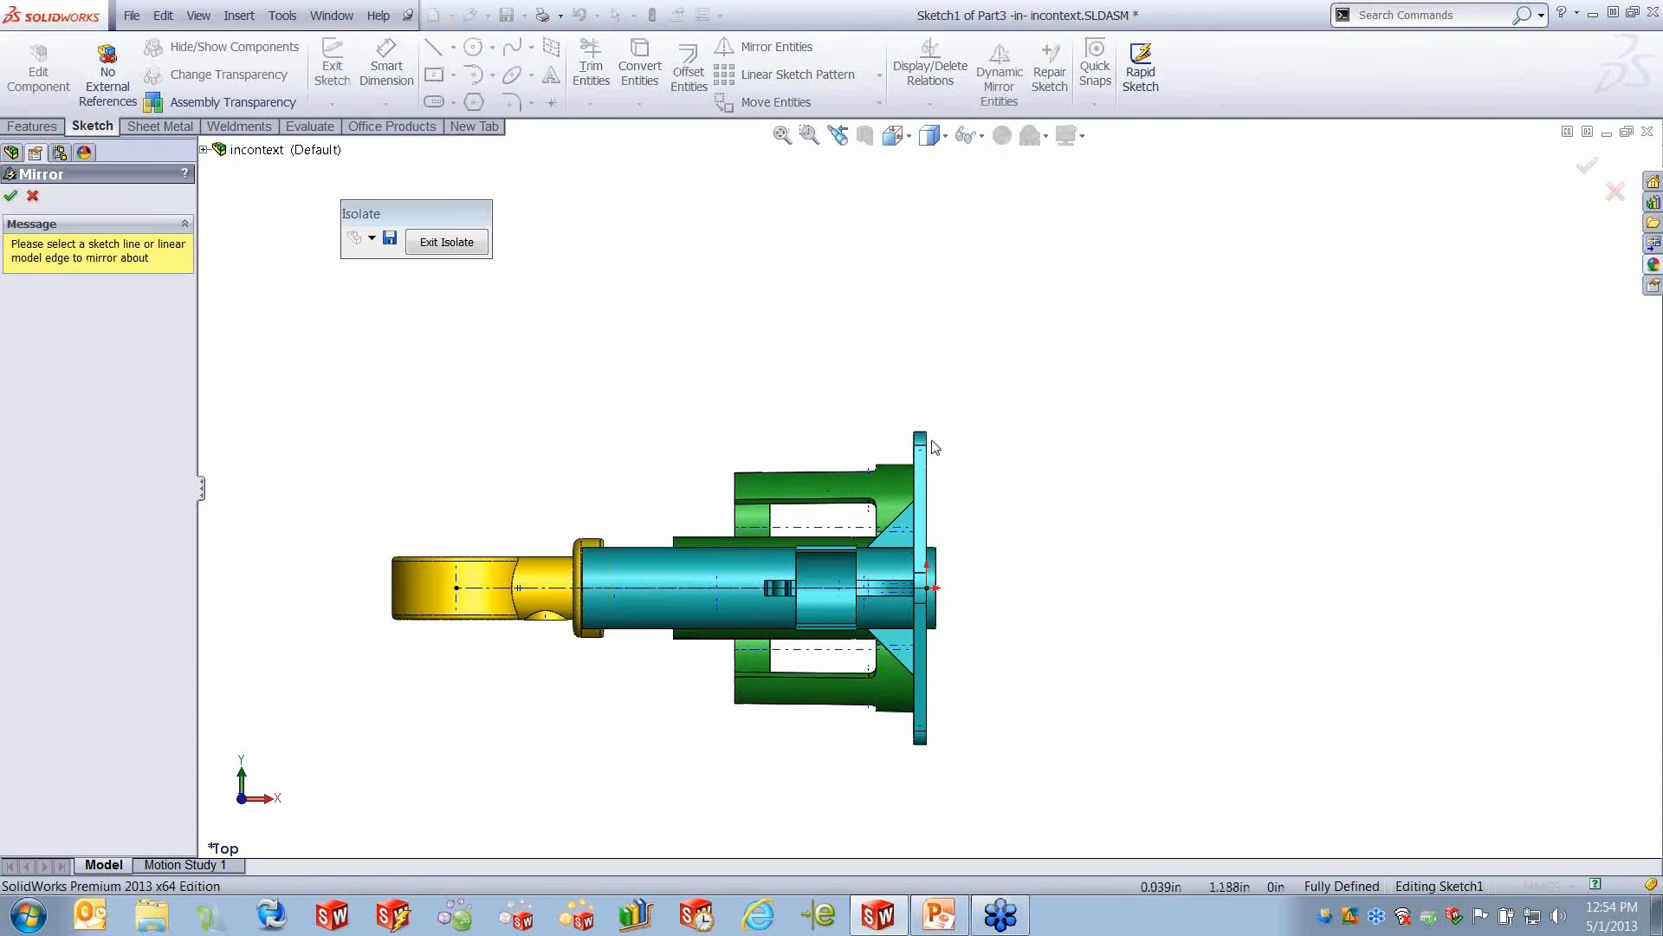
click(853, 589)
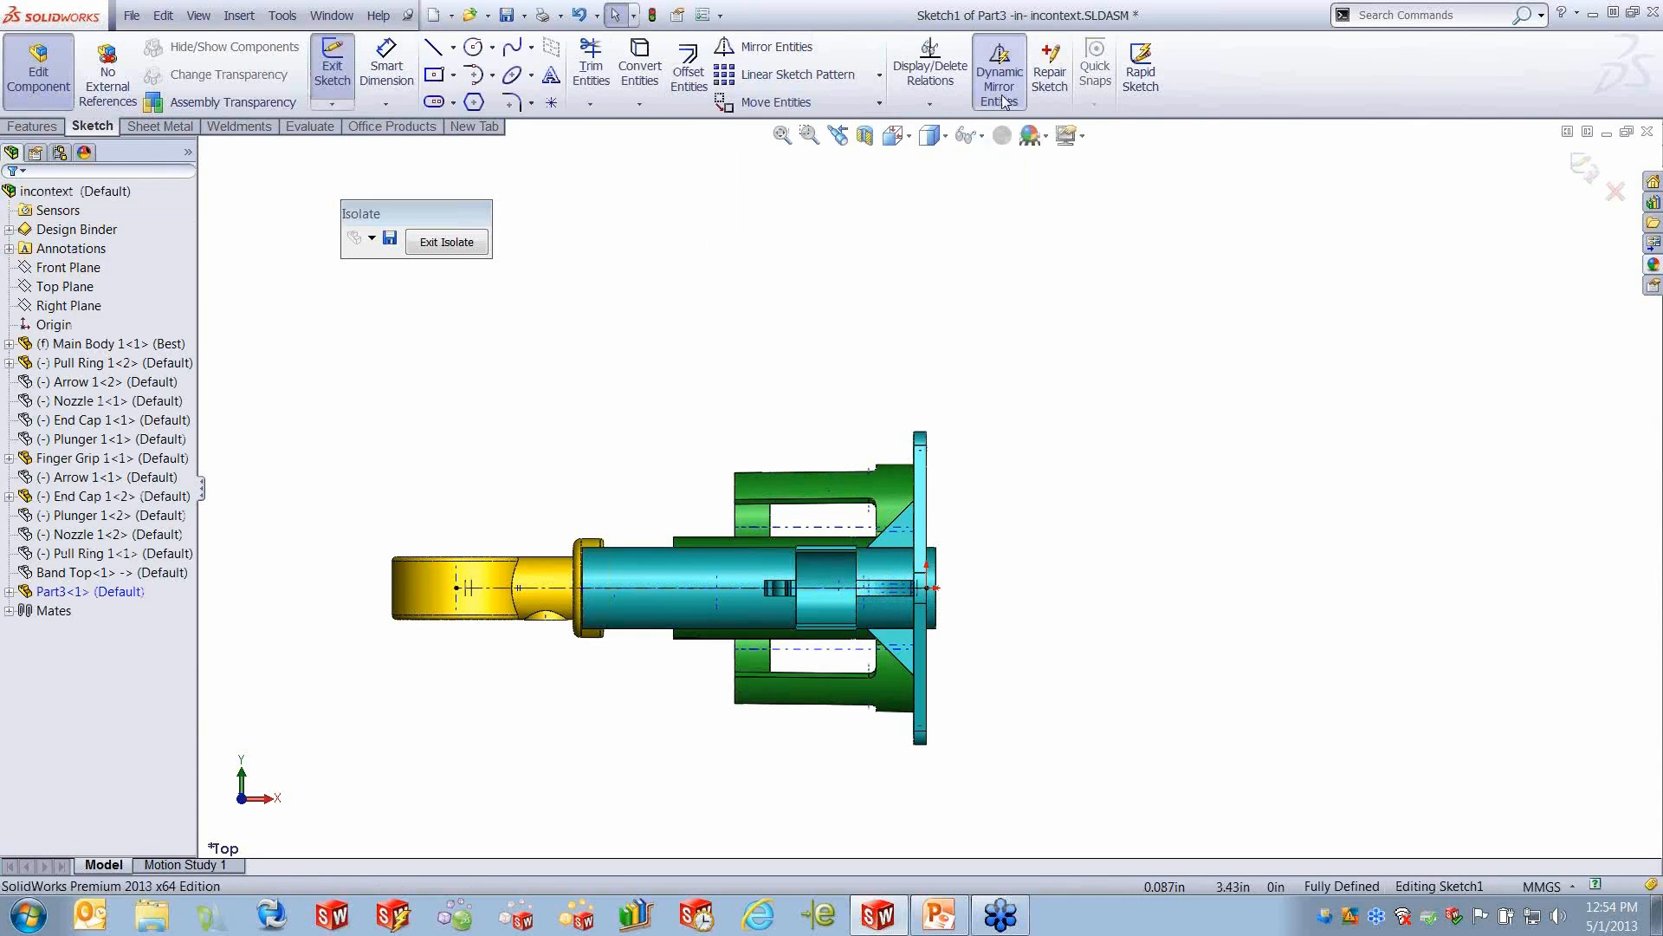
click(434, 48)
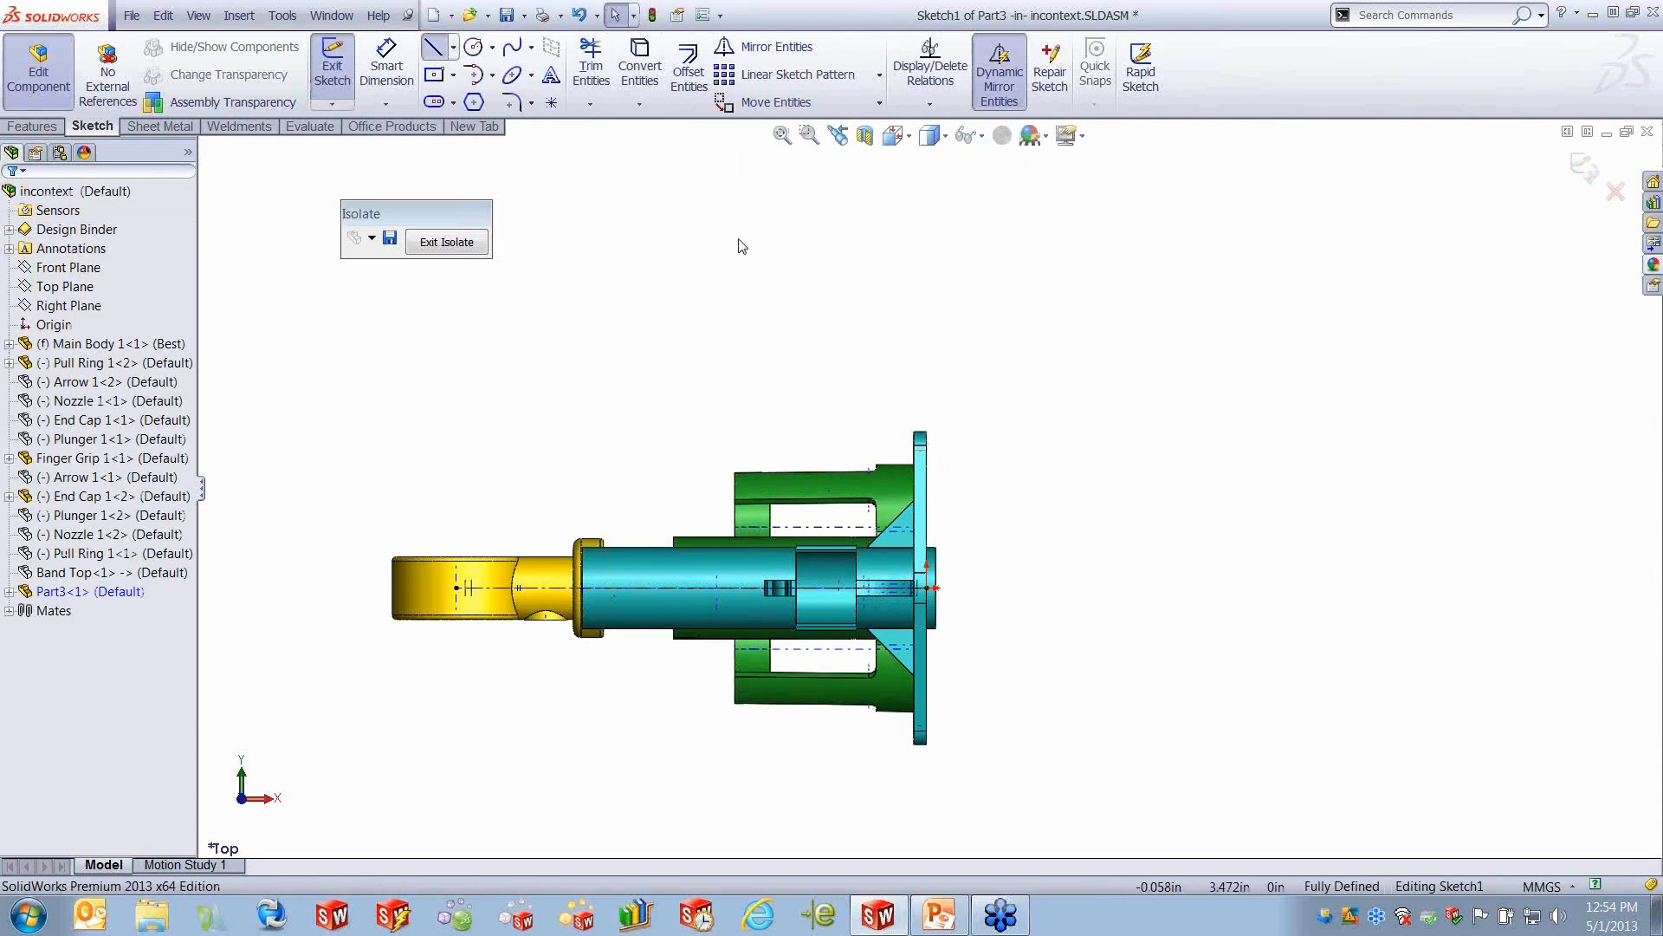
click(926, 451)
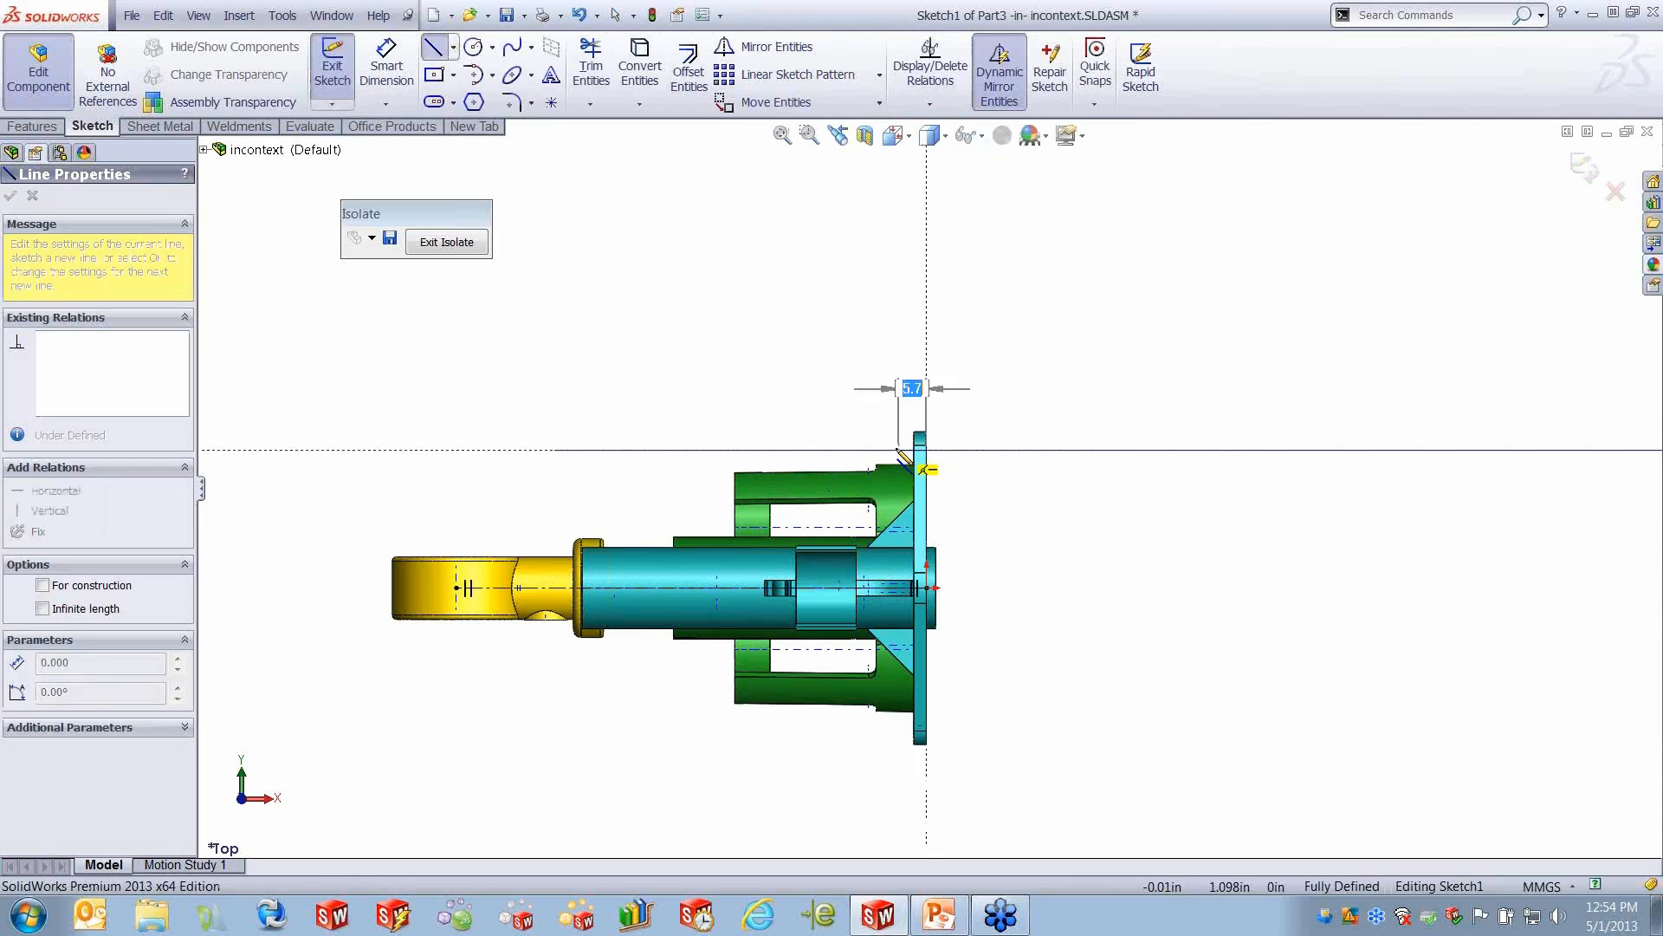
click(893, 450)
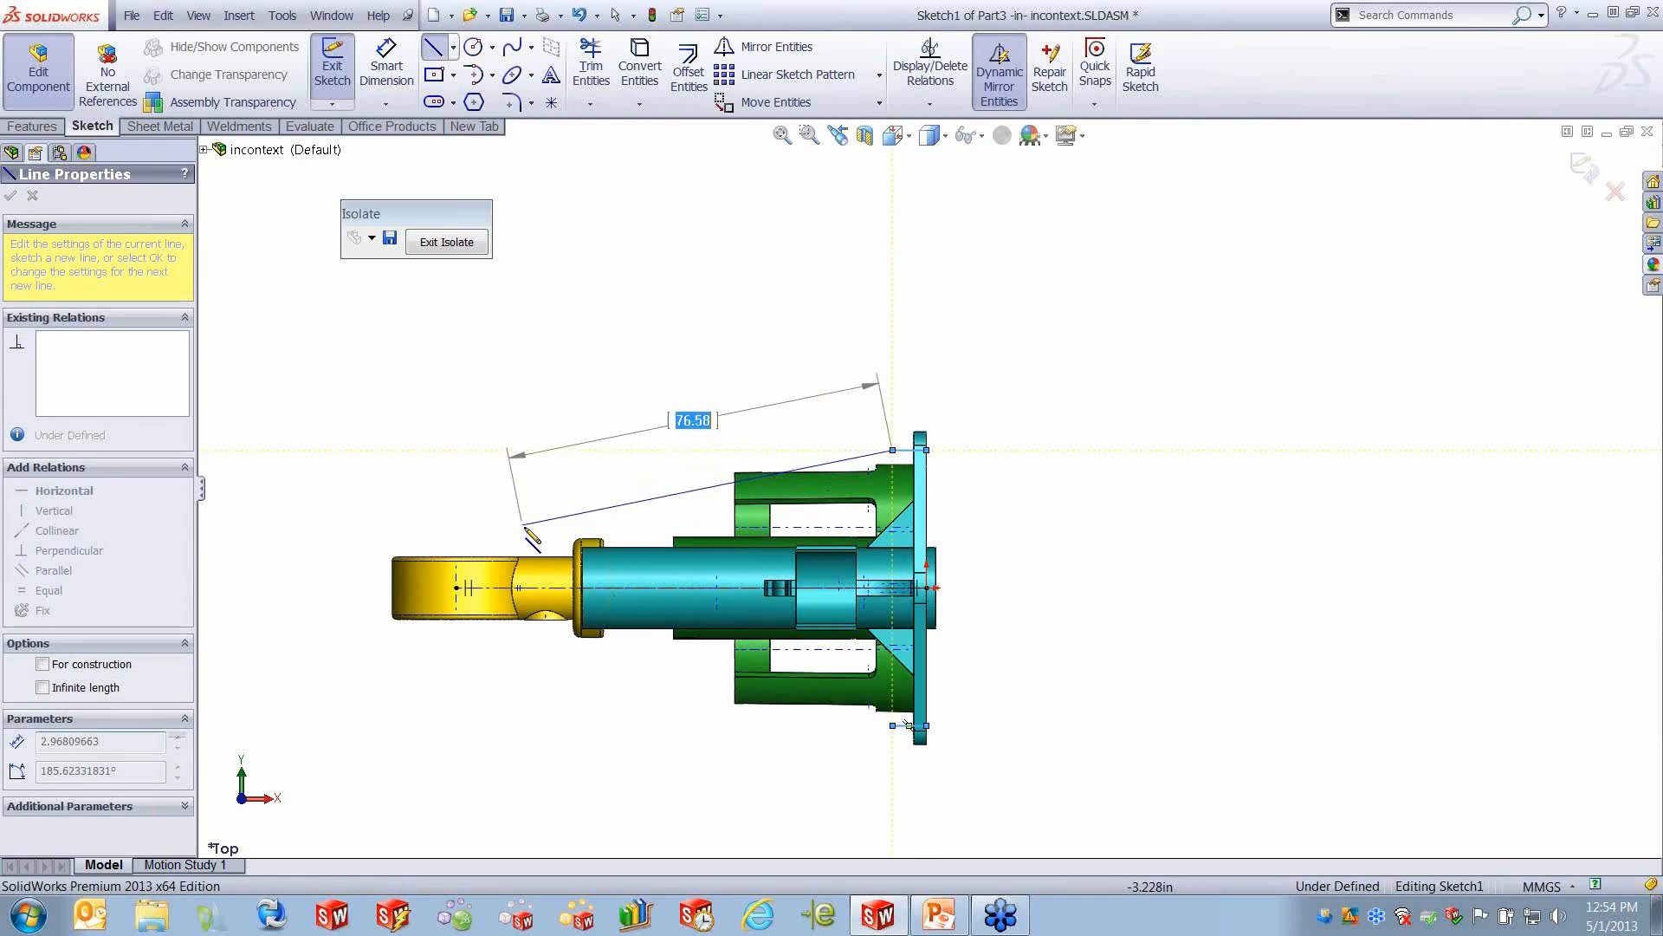
click(502, 544)
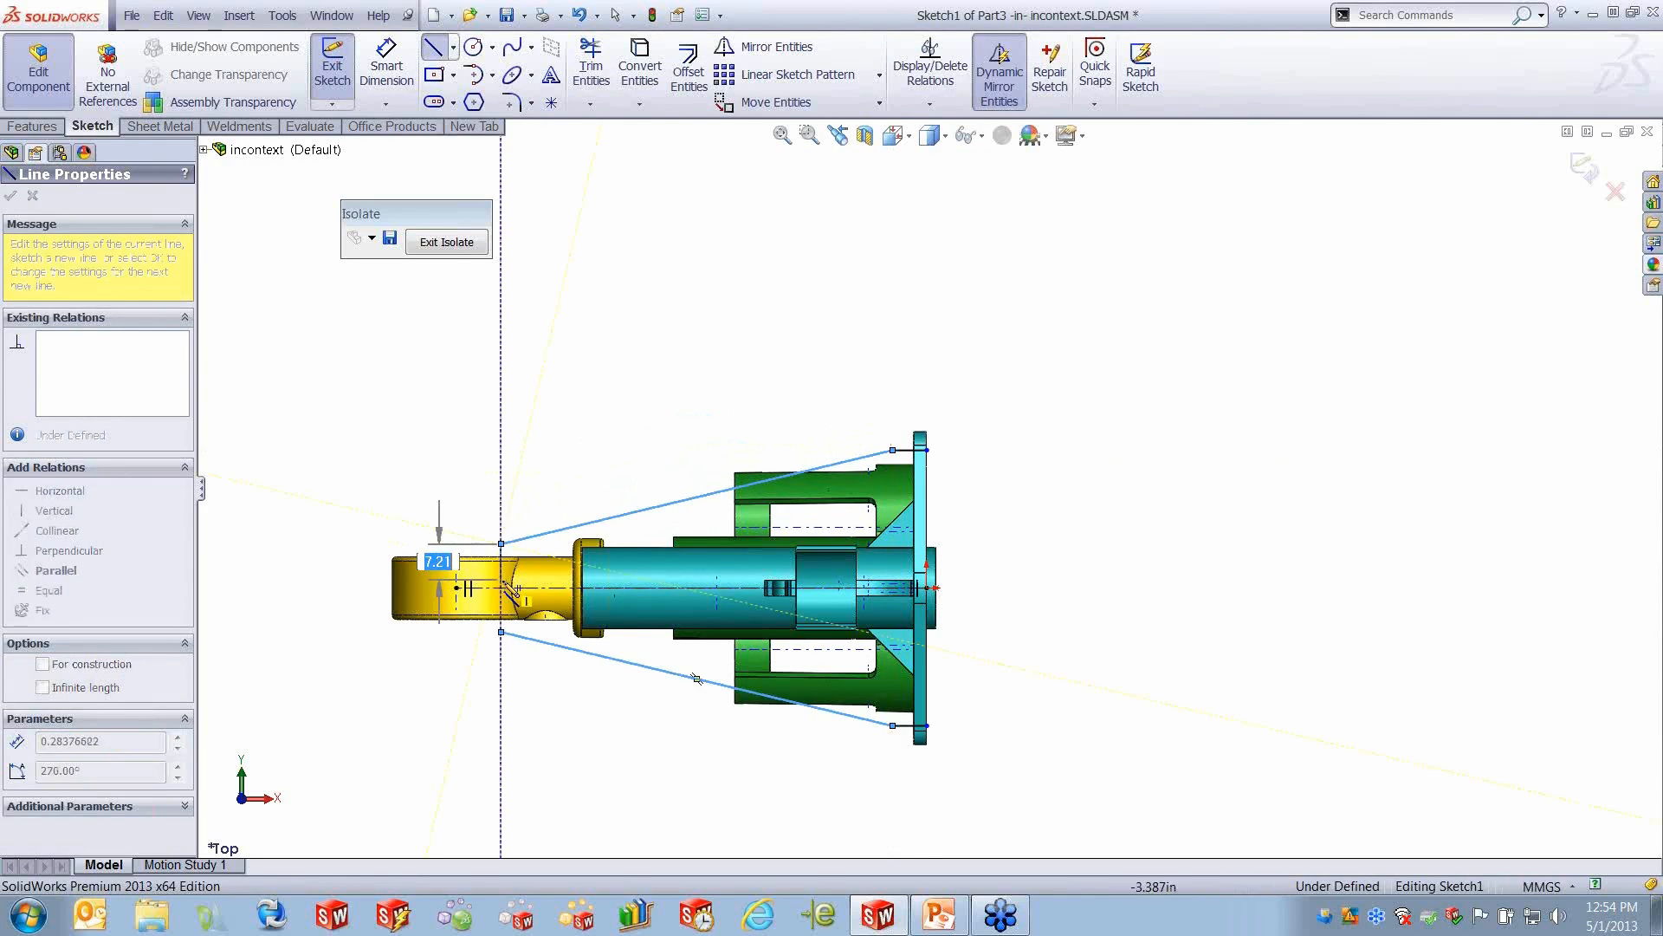
click(501, 587)
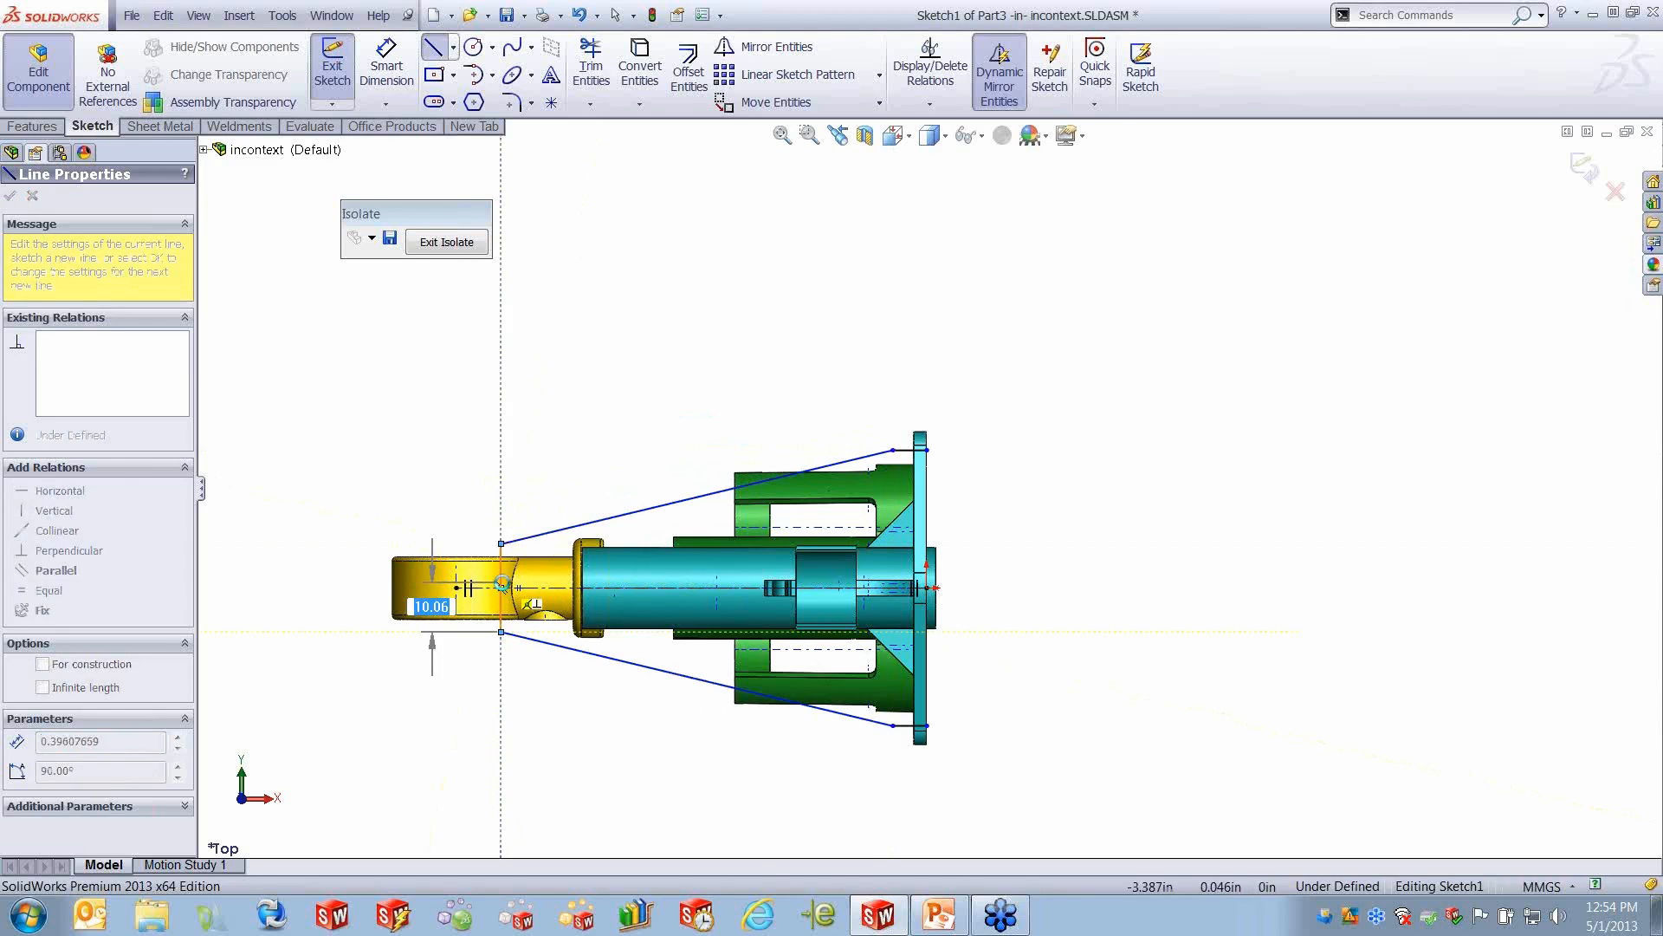
key(Escape)
- Make the corner between the short horizontal and sloped lines coincident with the near edge of the Main Body plate
scroll(901, 459, down, 5)
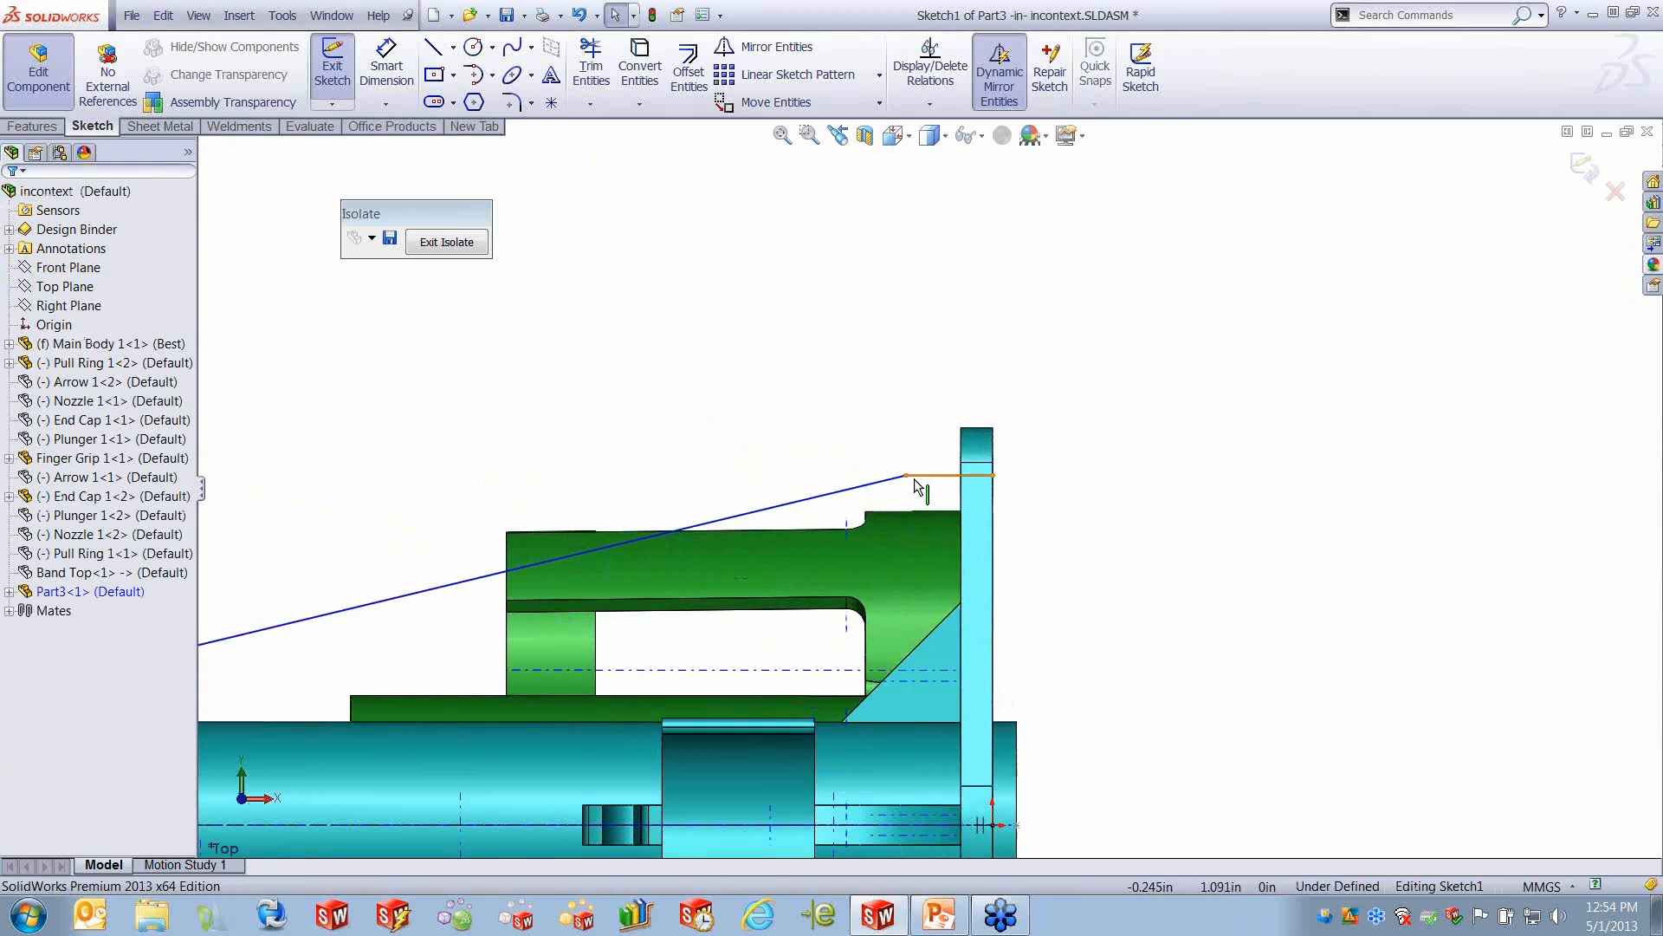
click(905, 475)
ctrl+click(962, 489)
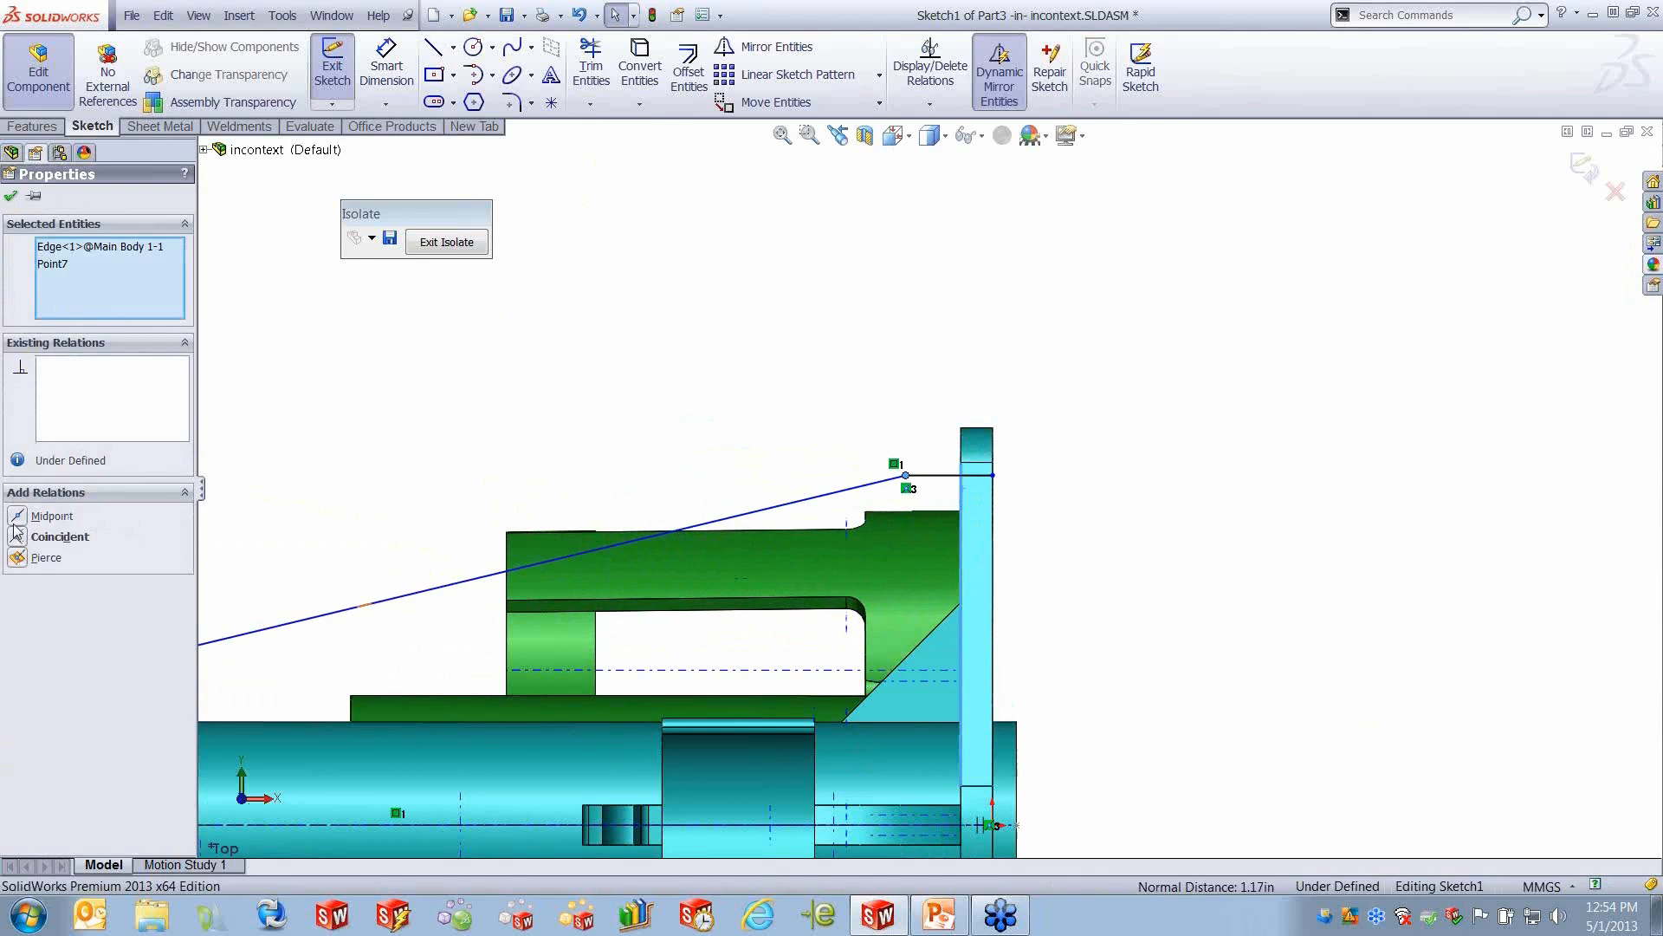
click(16, 537)
scroll(470, 551, up, 6)
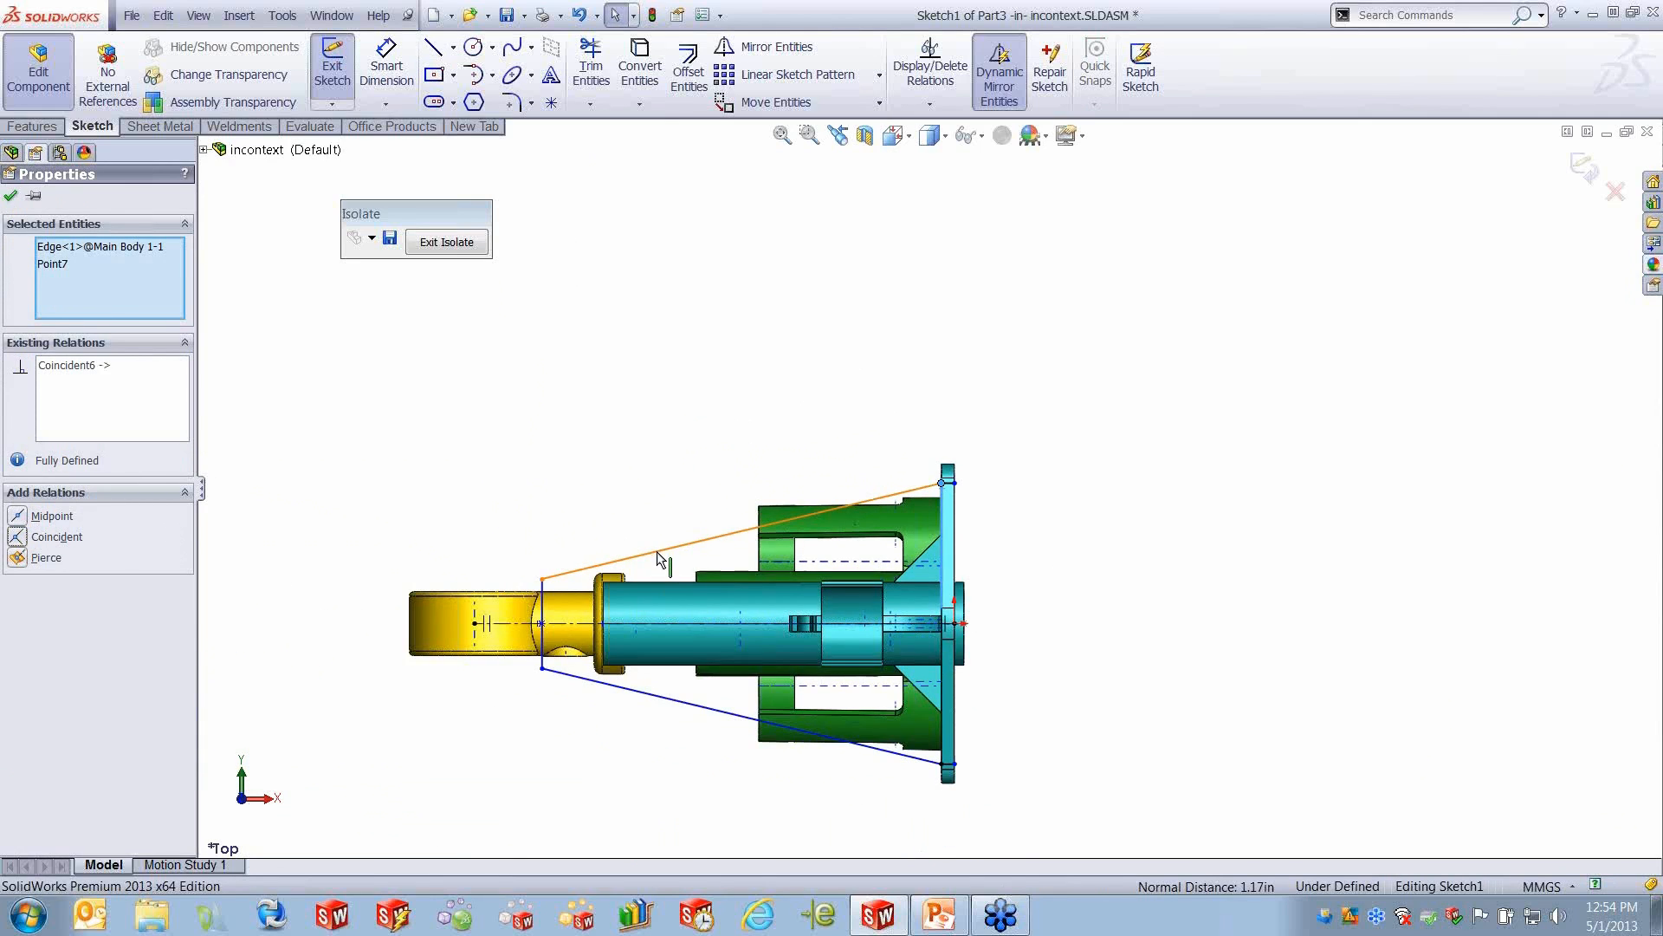
- Reposition the outline's vertical end line at the pull ring and dimension it 2 mm from the ring's shoulder corner
scroll(641, 576, down, 3)
drag(527, 624, 493, 631)
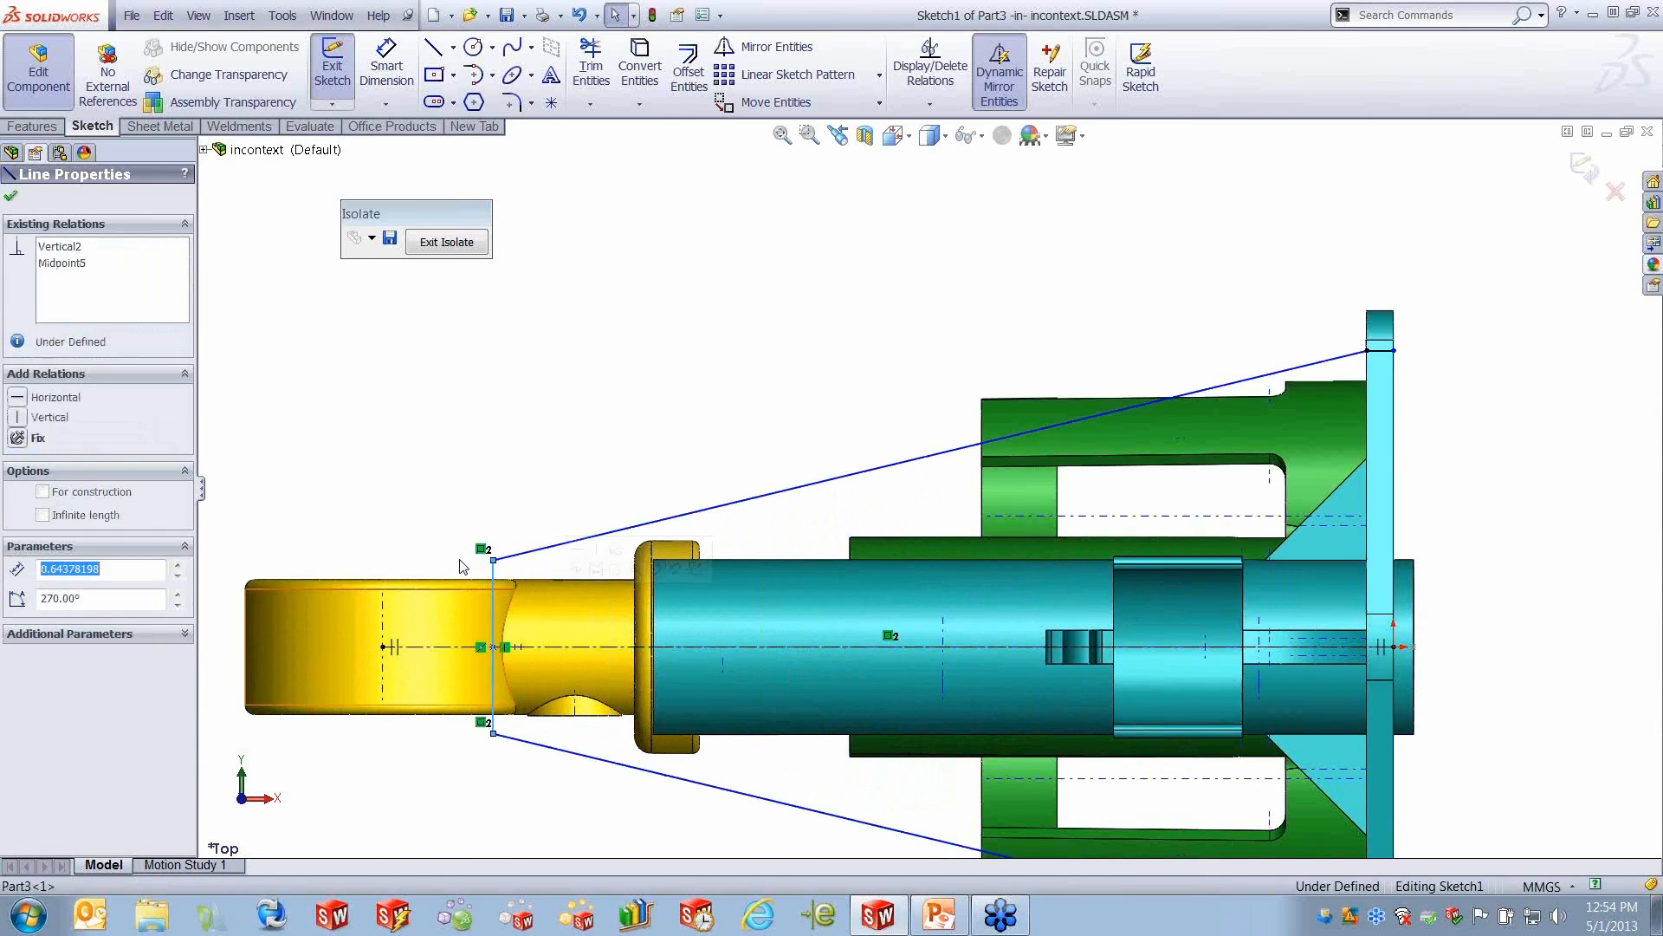
click(394, 71)
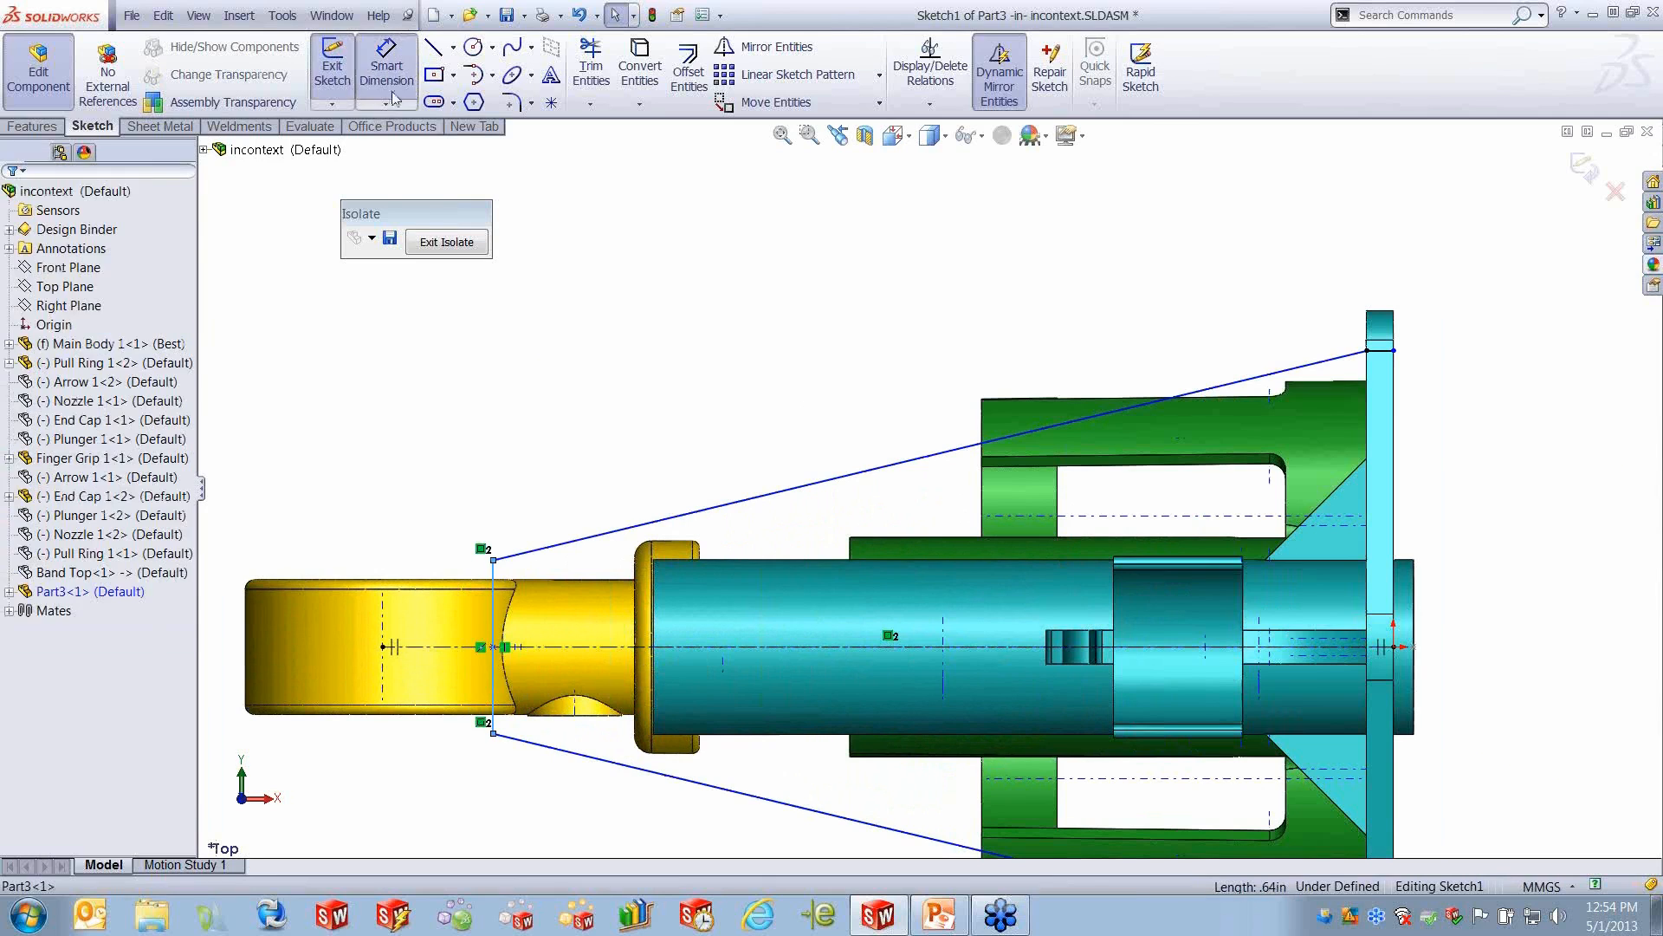
click(515, 589)
click(494, 578)
click(430, 527)
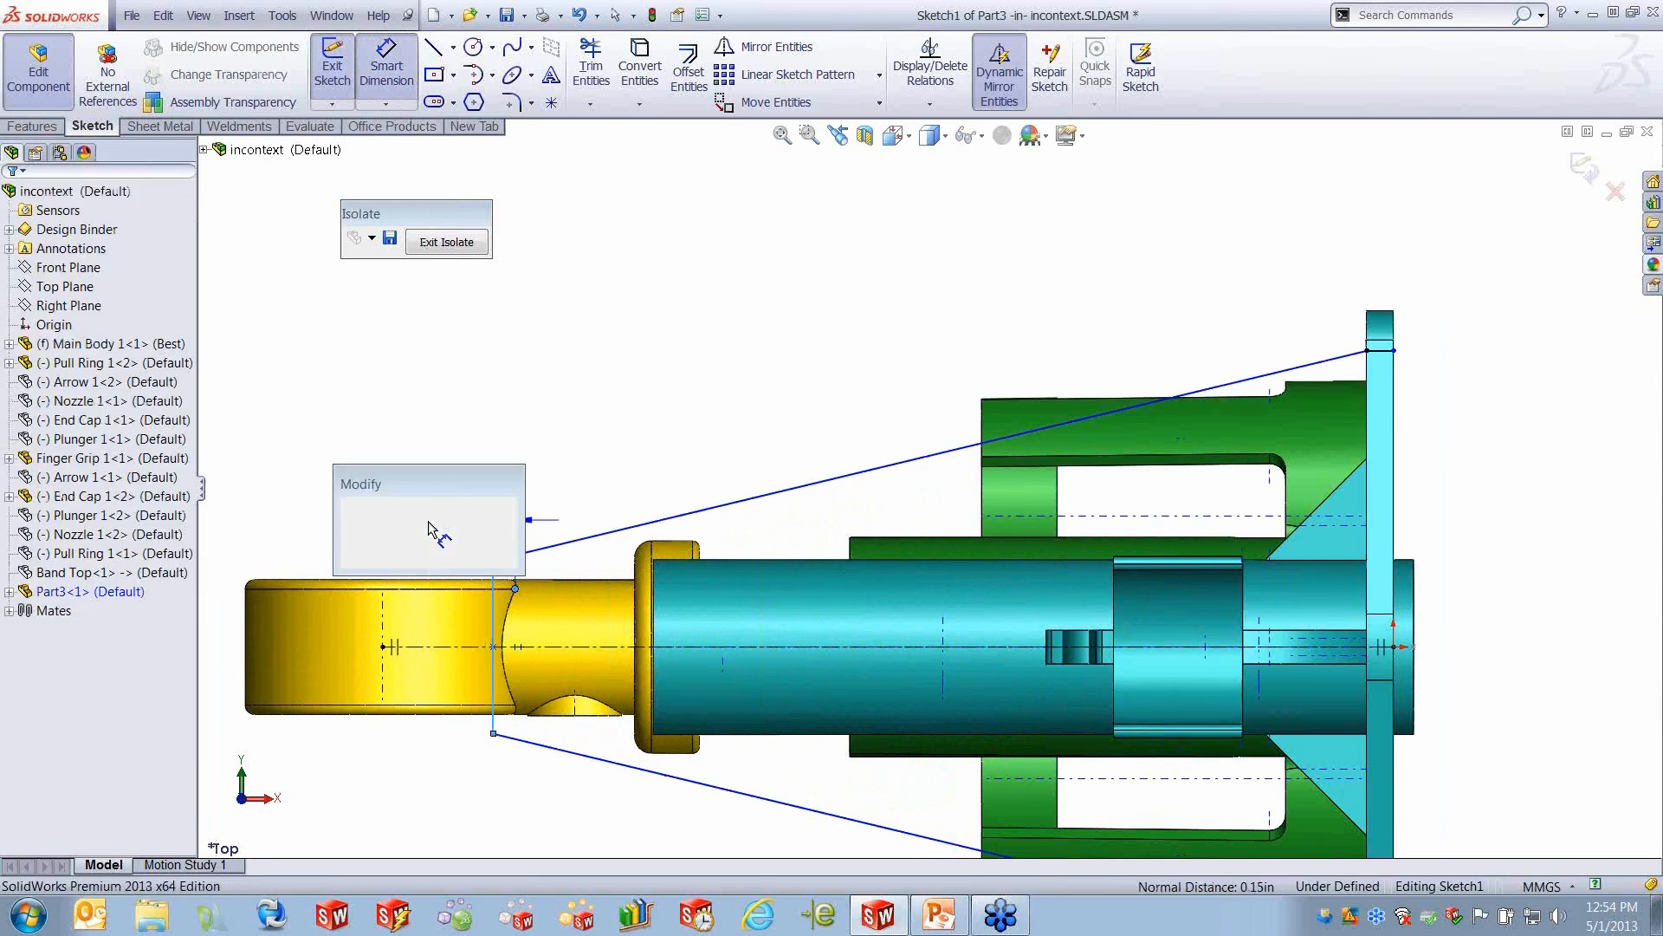
text(2mm)
key(Return)
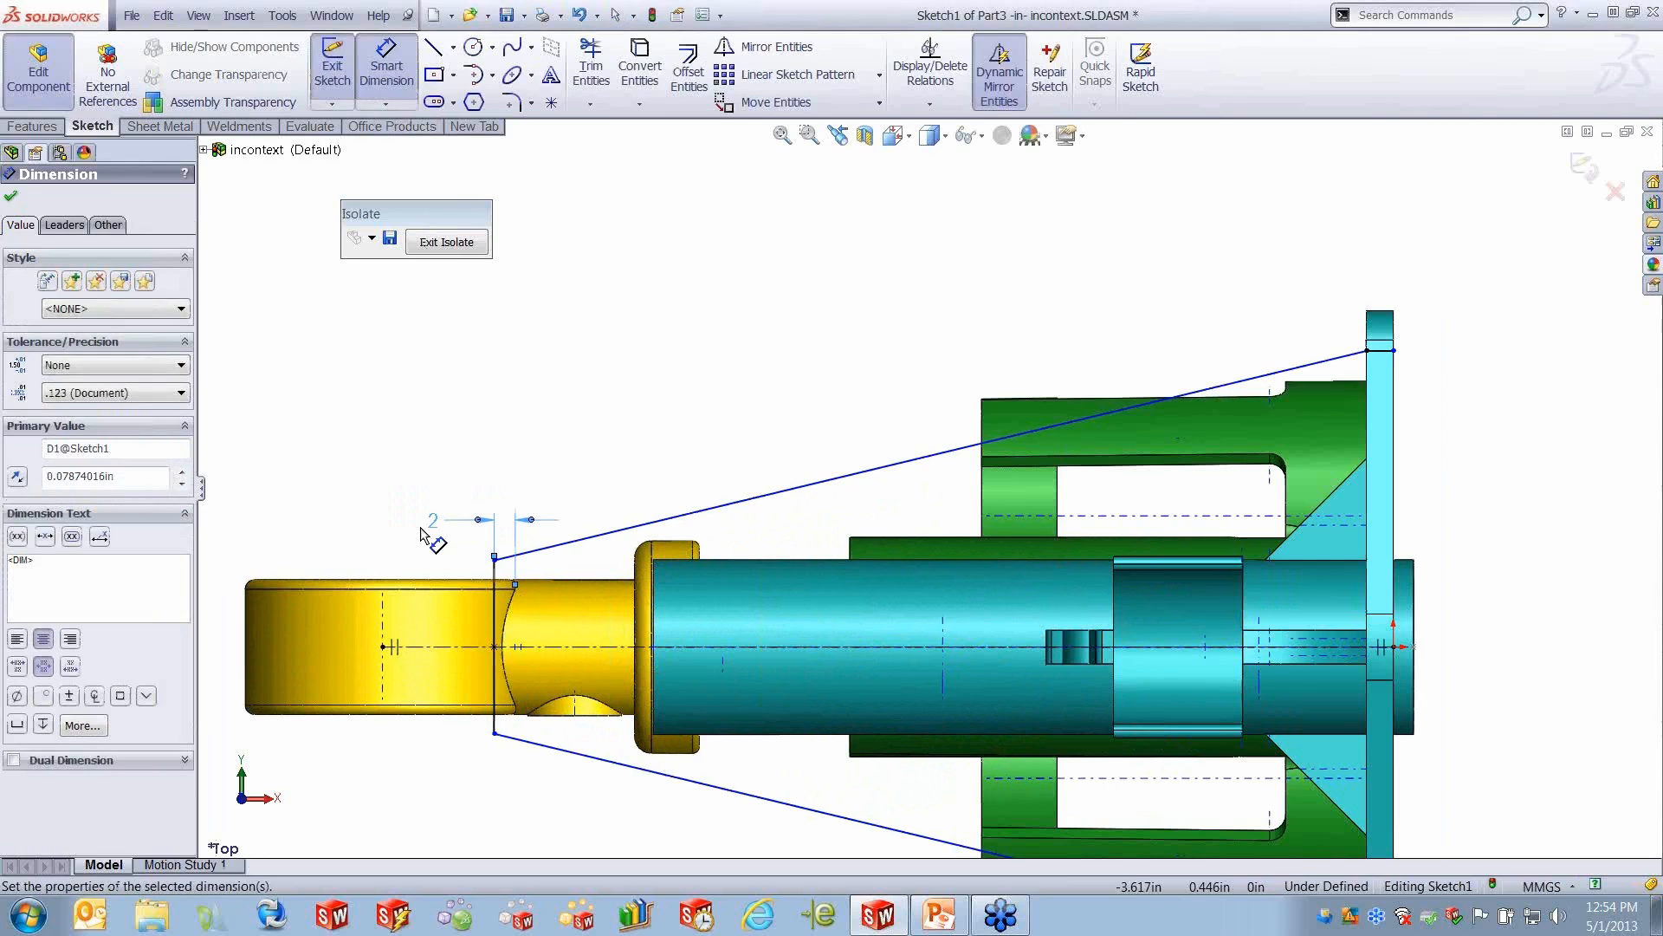
right_click(562, 461)
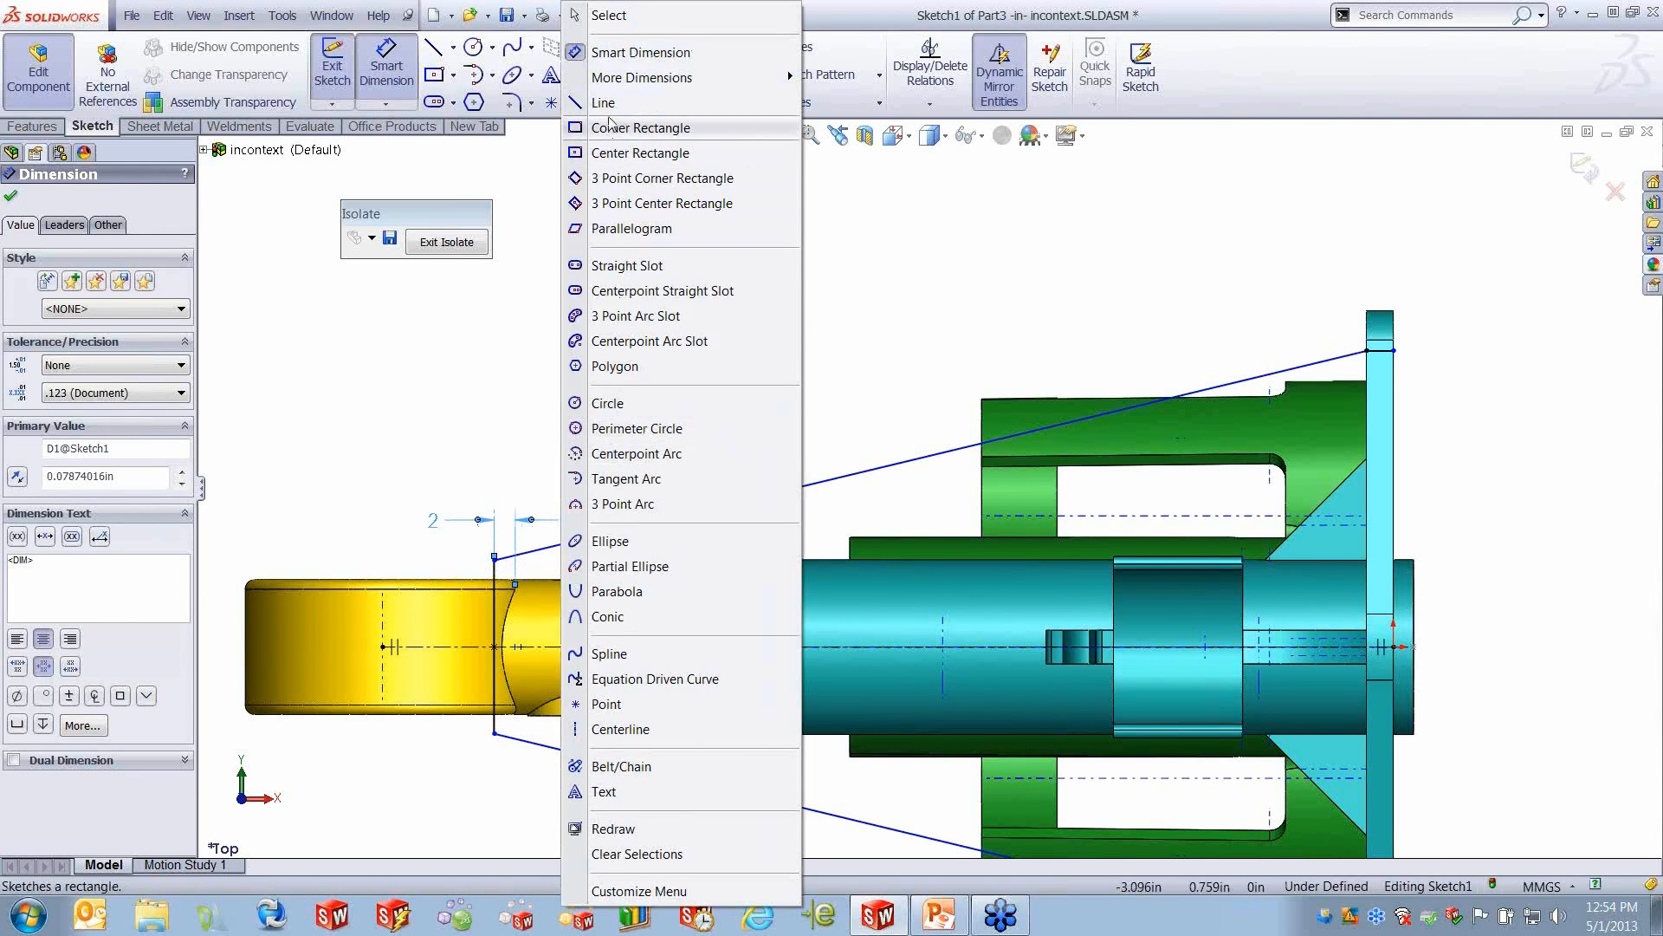
click(609, 19)
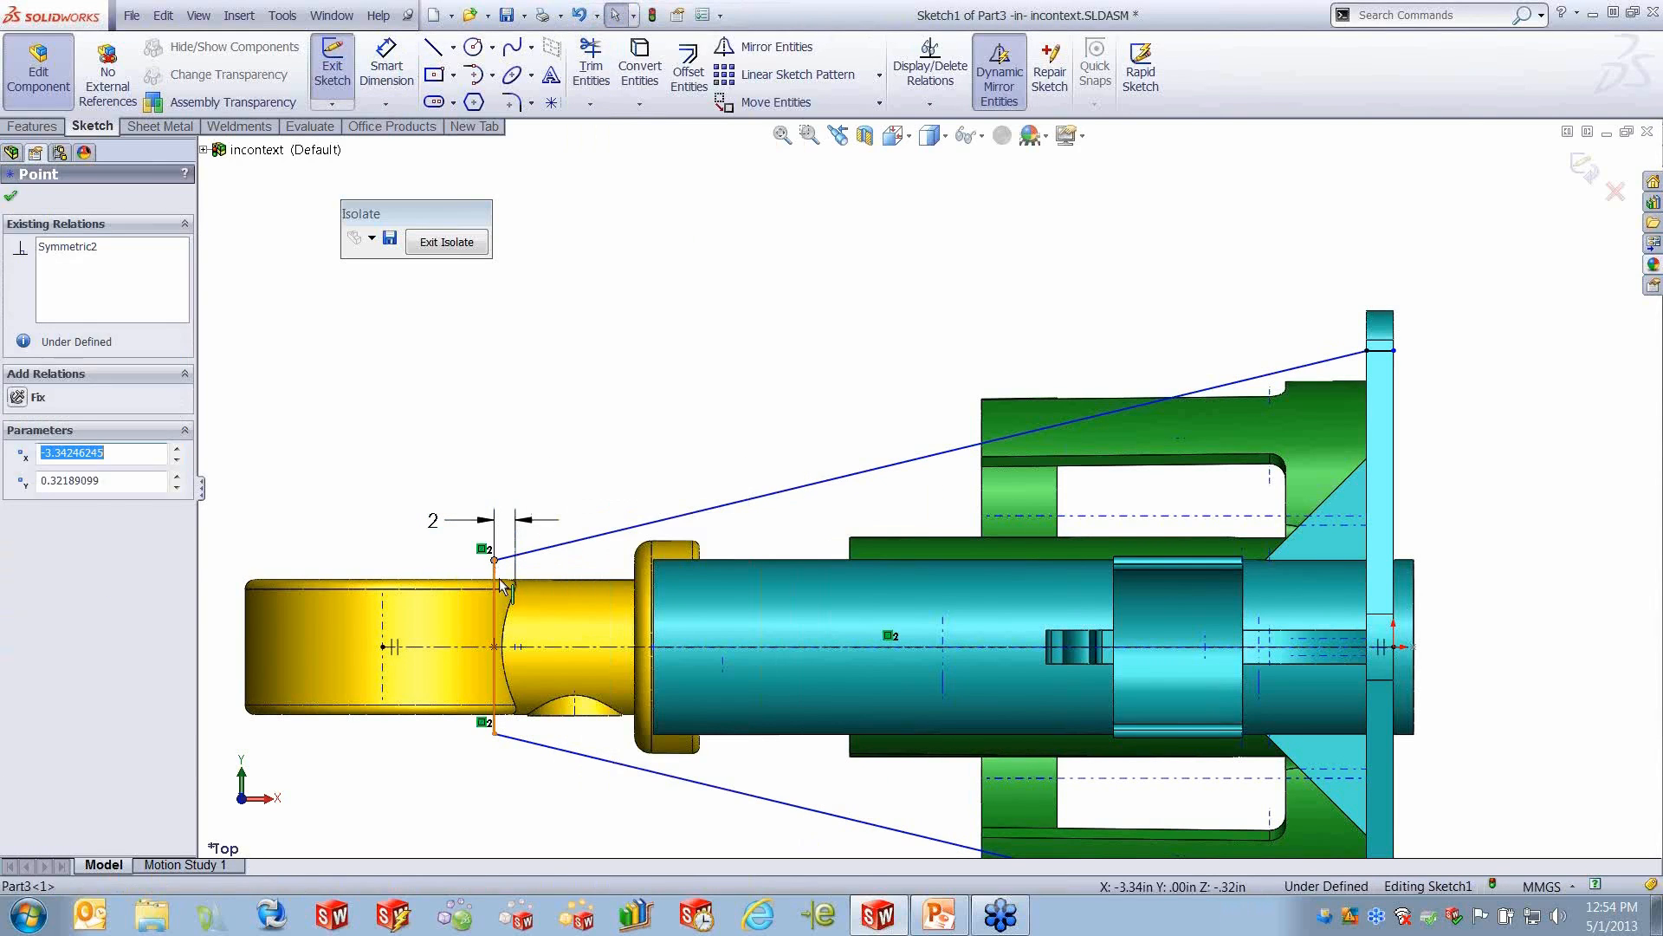
- Make the upper endpoint of the vertical end line coincident with the pull ring's outer edge
ctrl+click(303, 579)
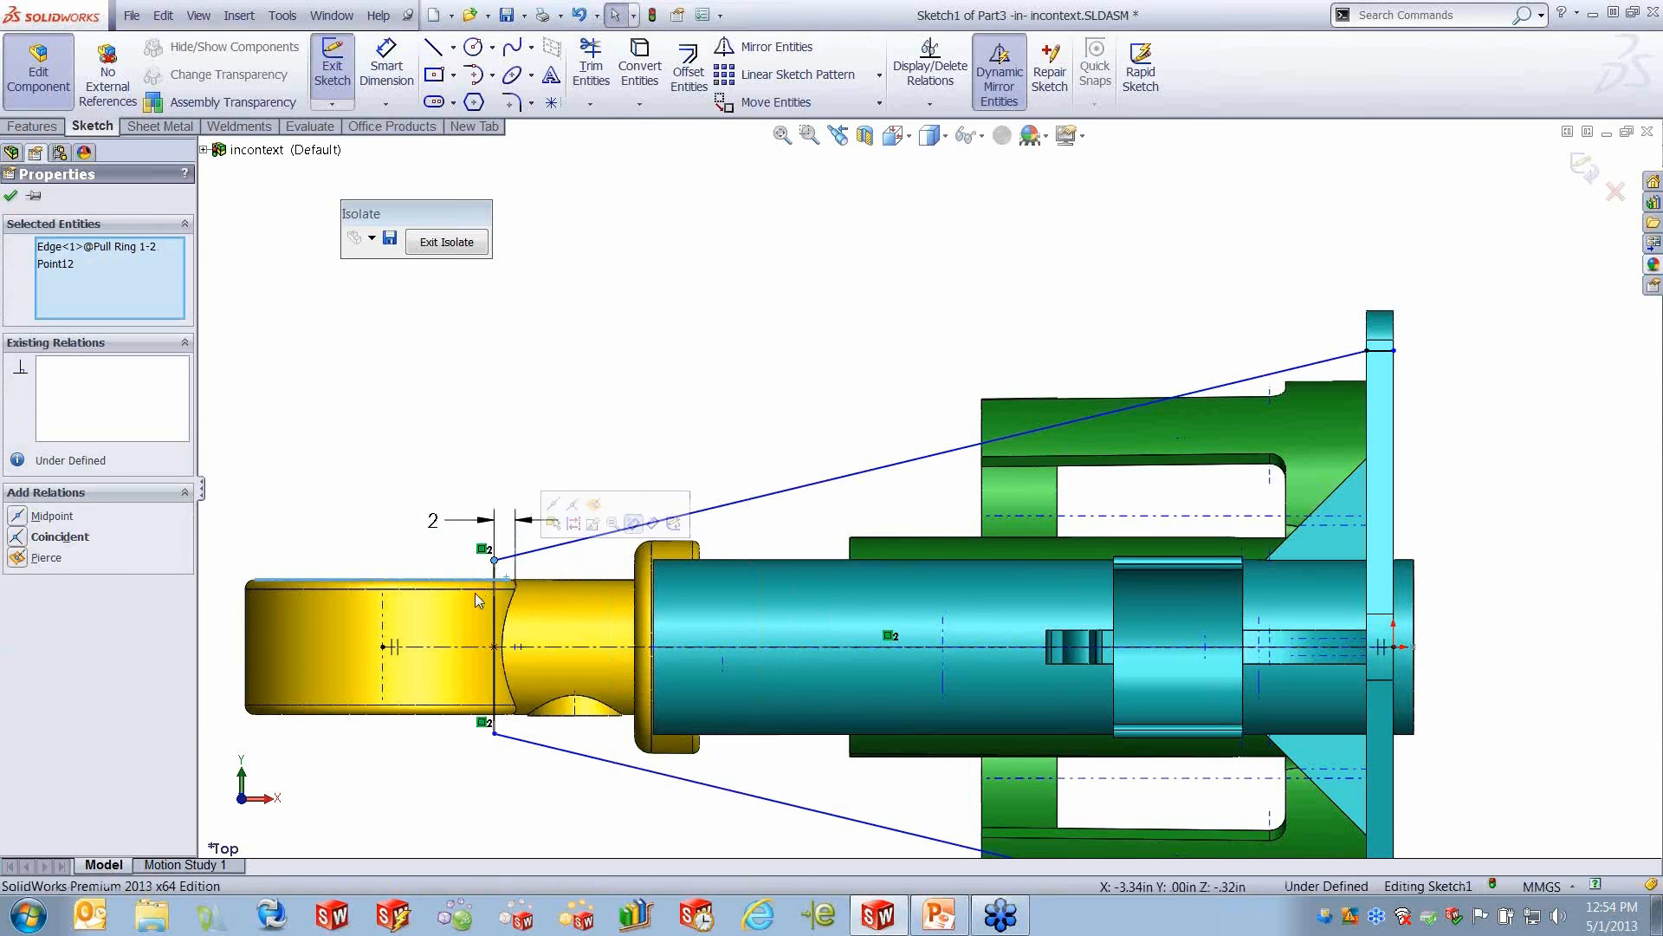
click(54, 537)
key(f)
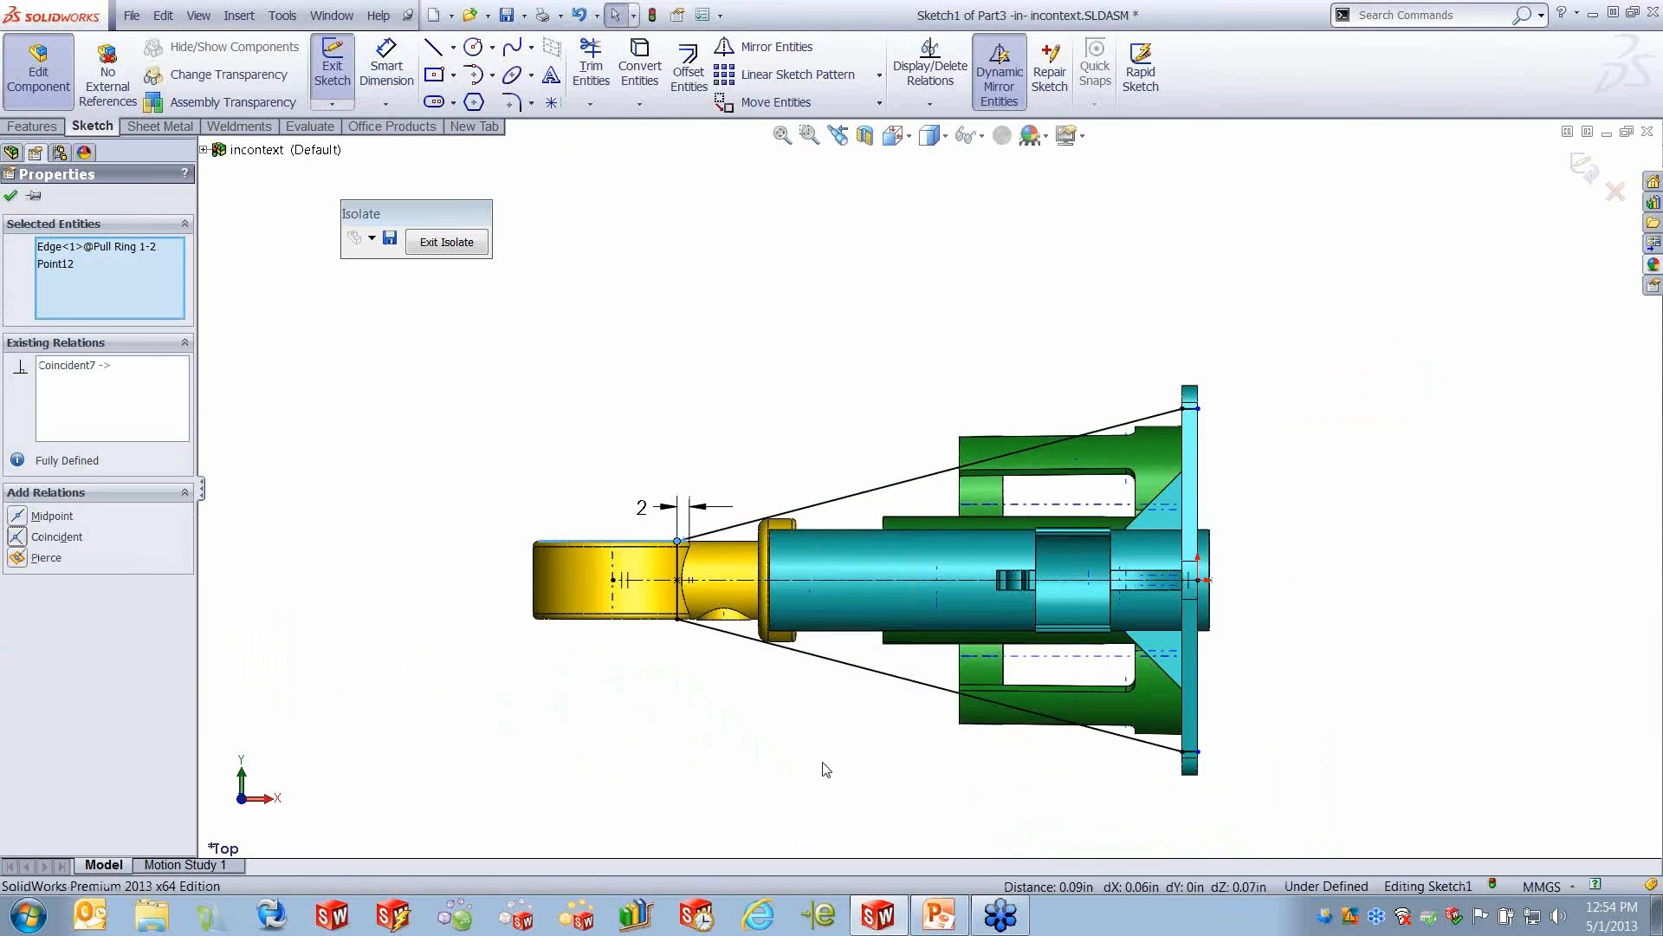
- Round both corners of the band outline at the pull ring with 2.5 mm sketch fillets
click(531, 103)
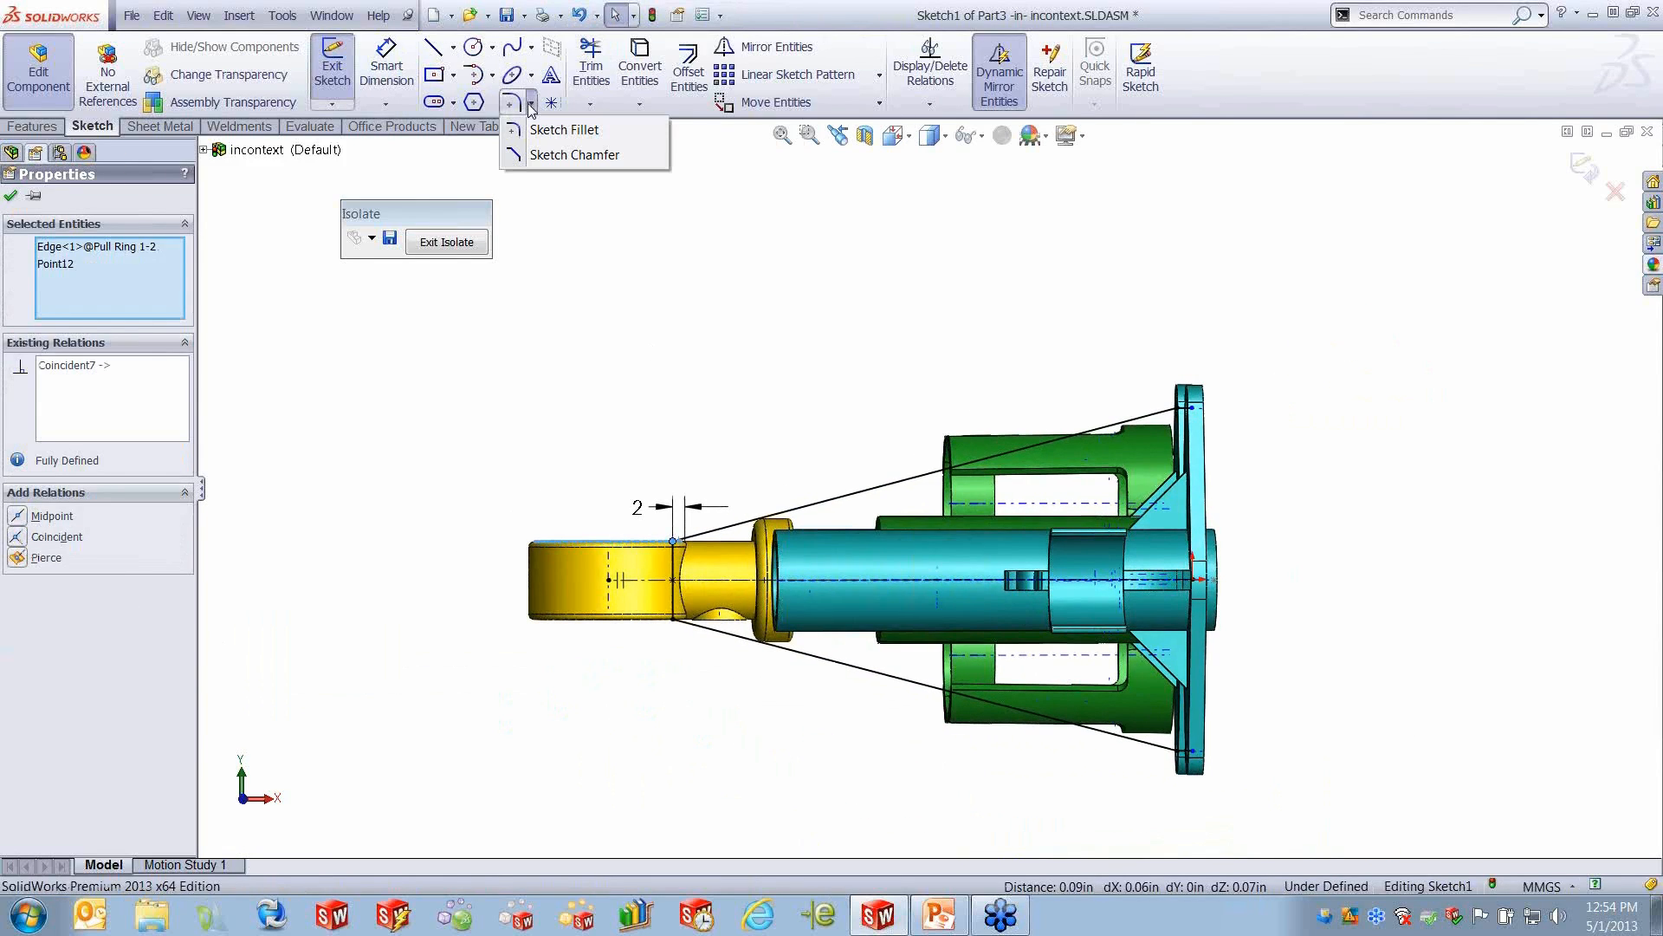
click(563, 130)
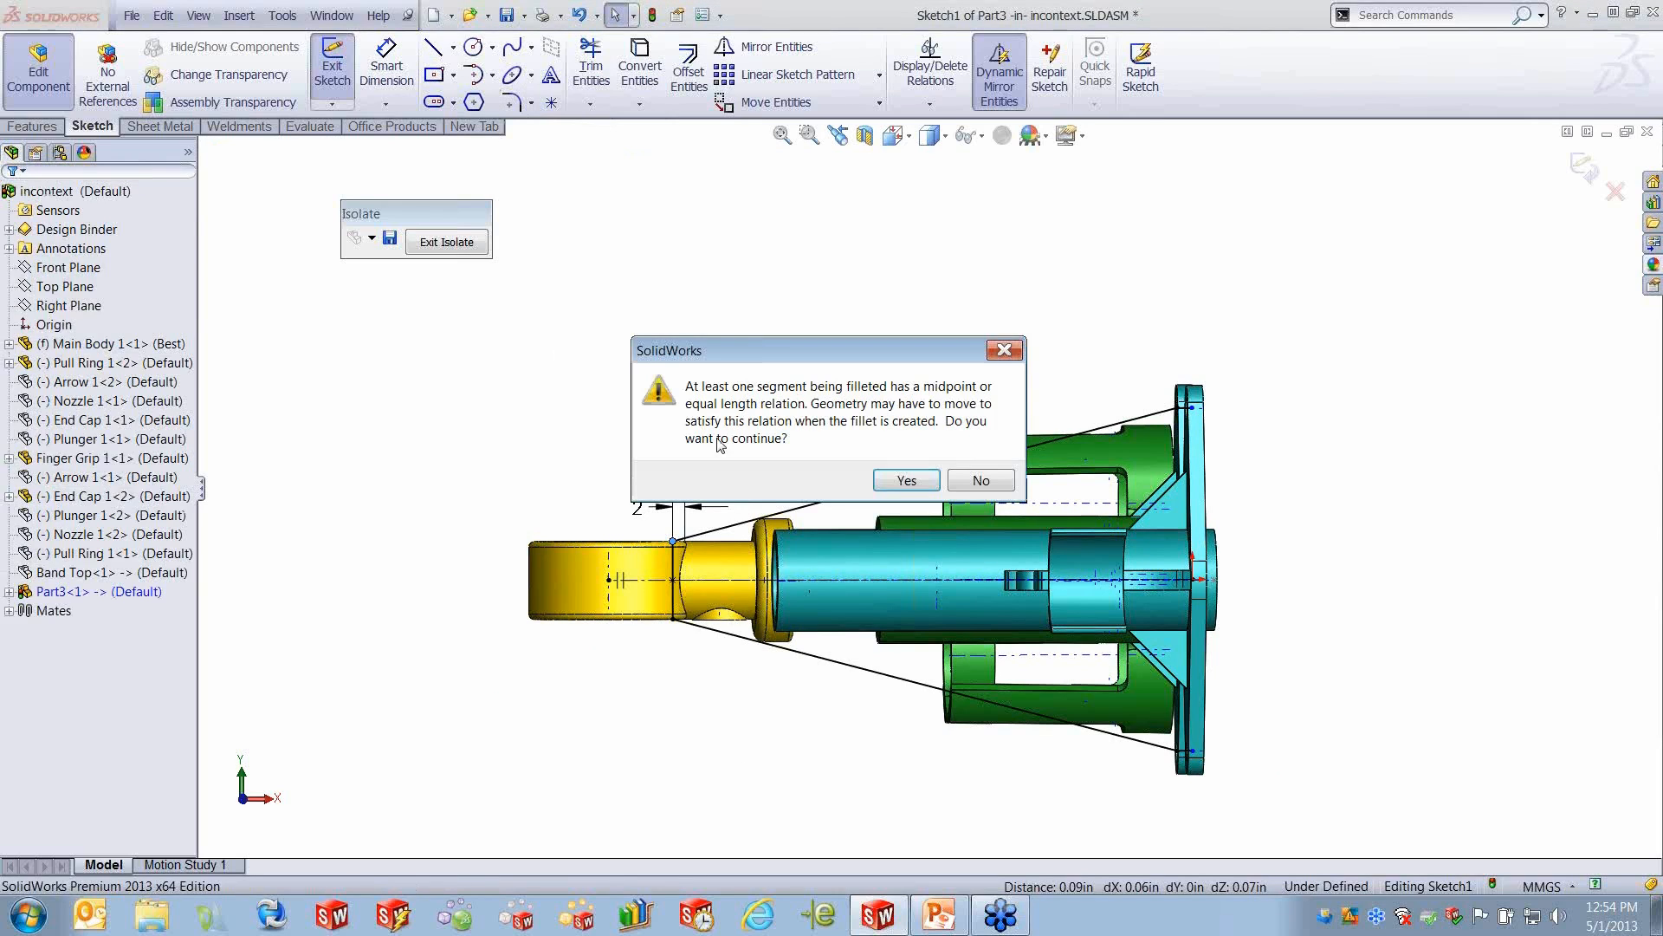
click(907, 481)
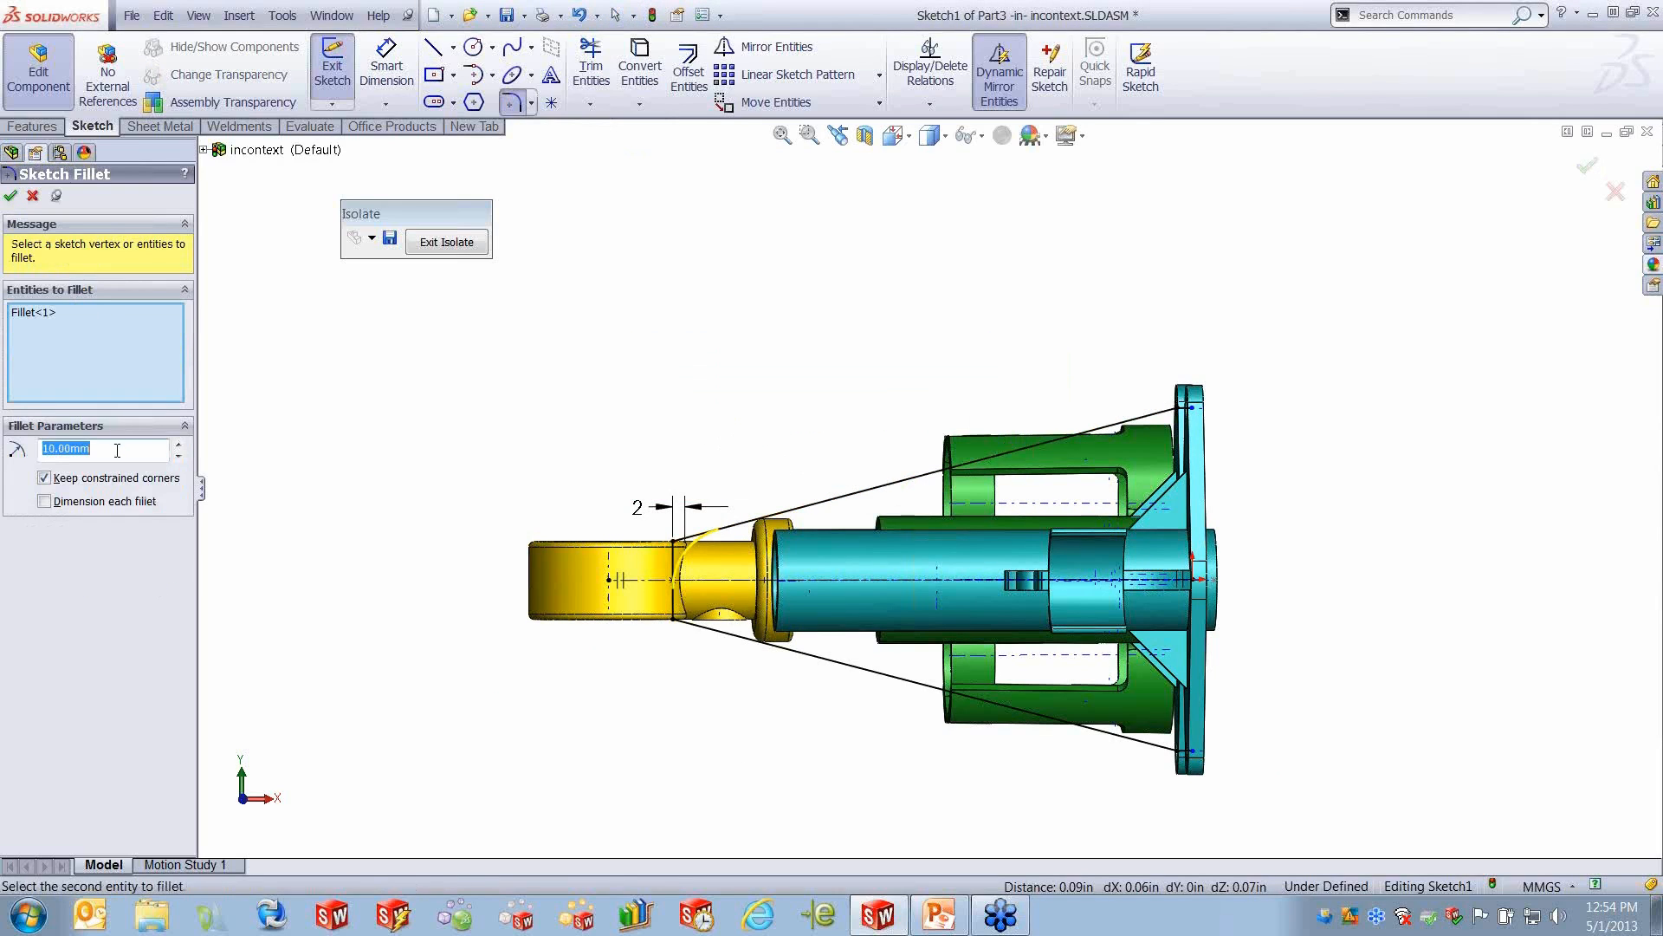
text(2.5)
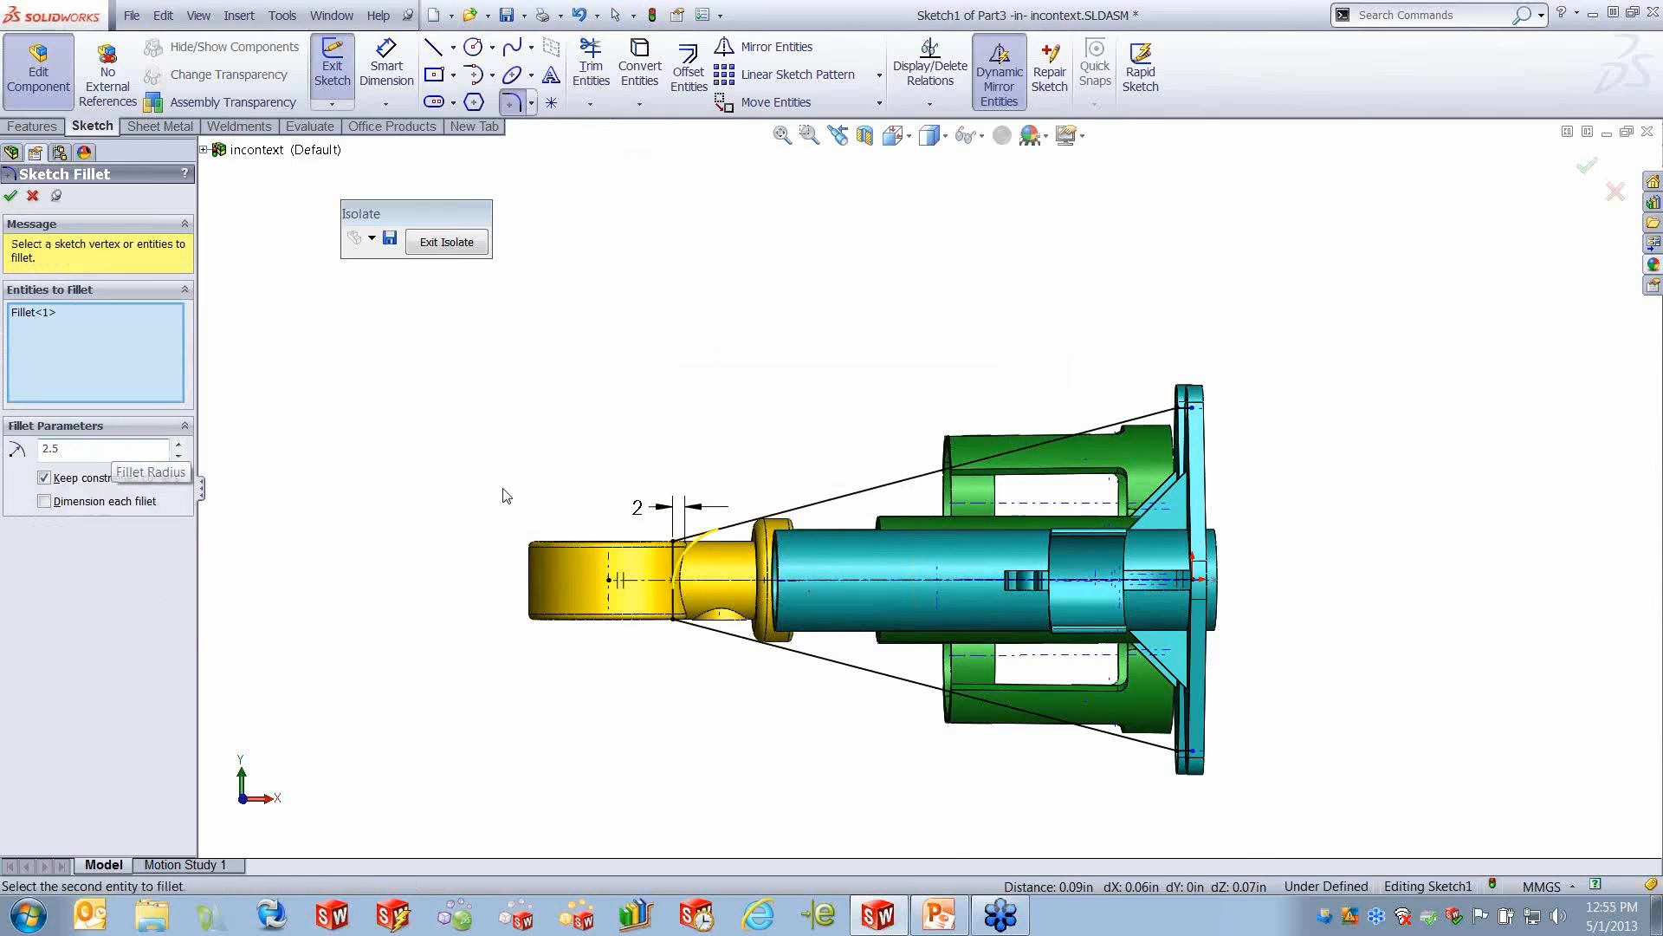
click(680, 622)
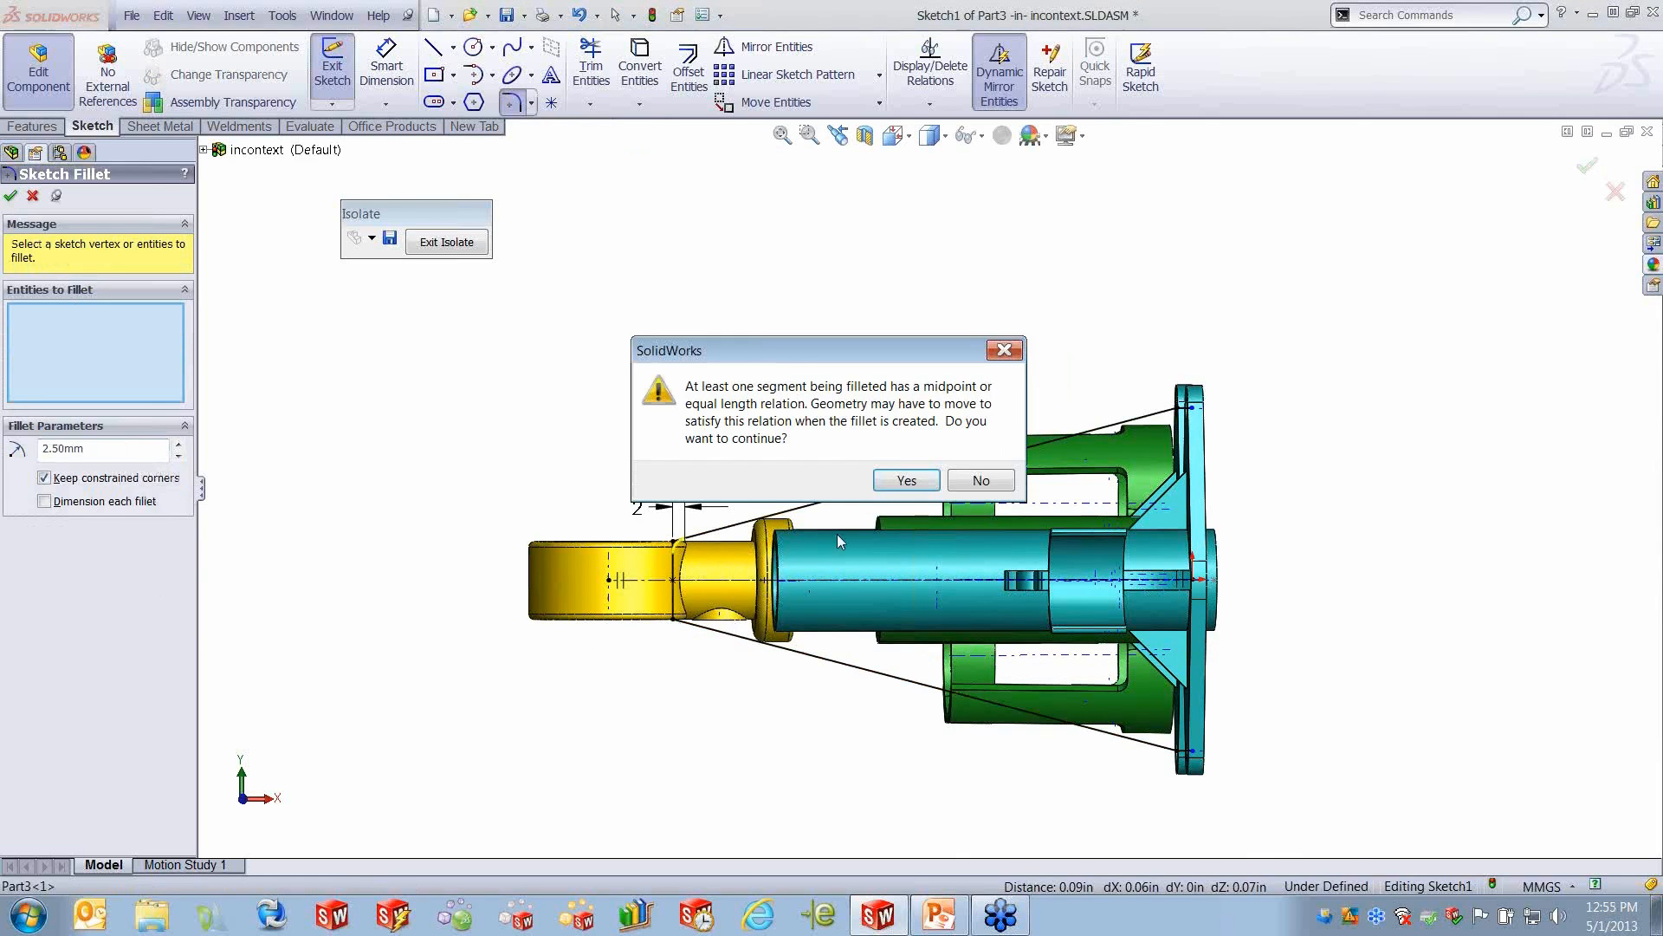
key(Return)
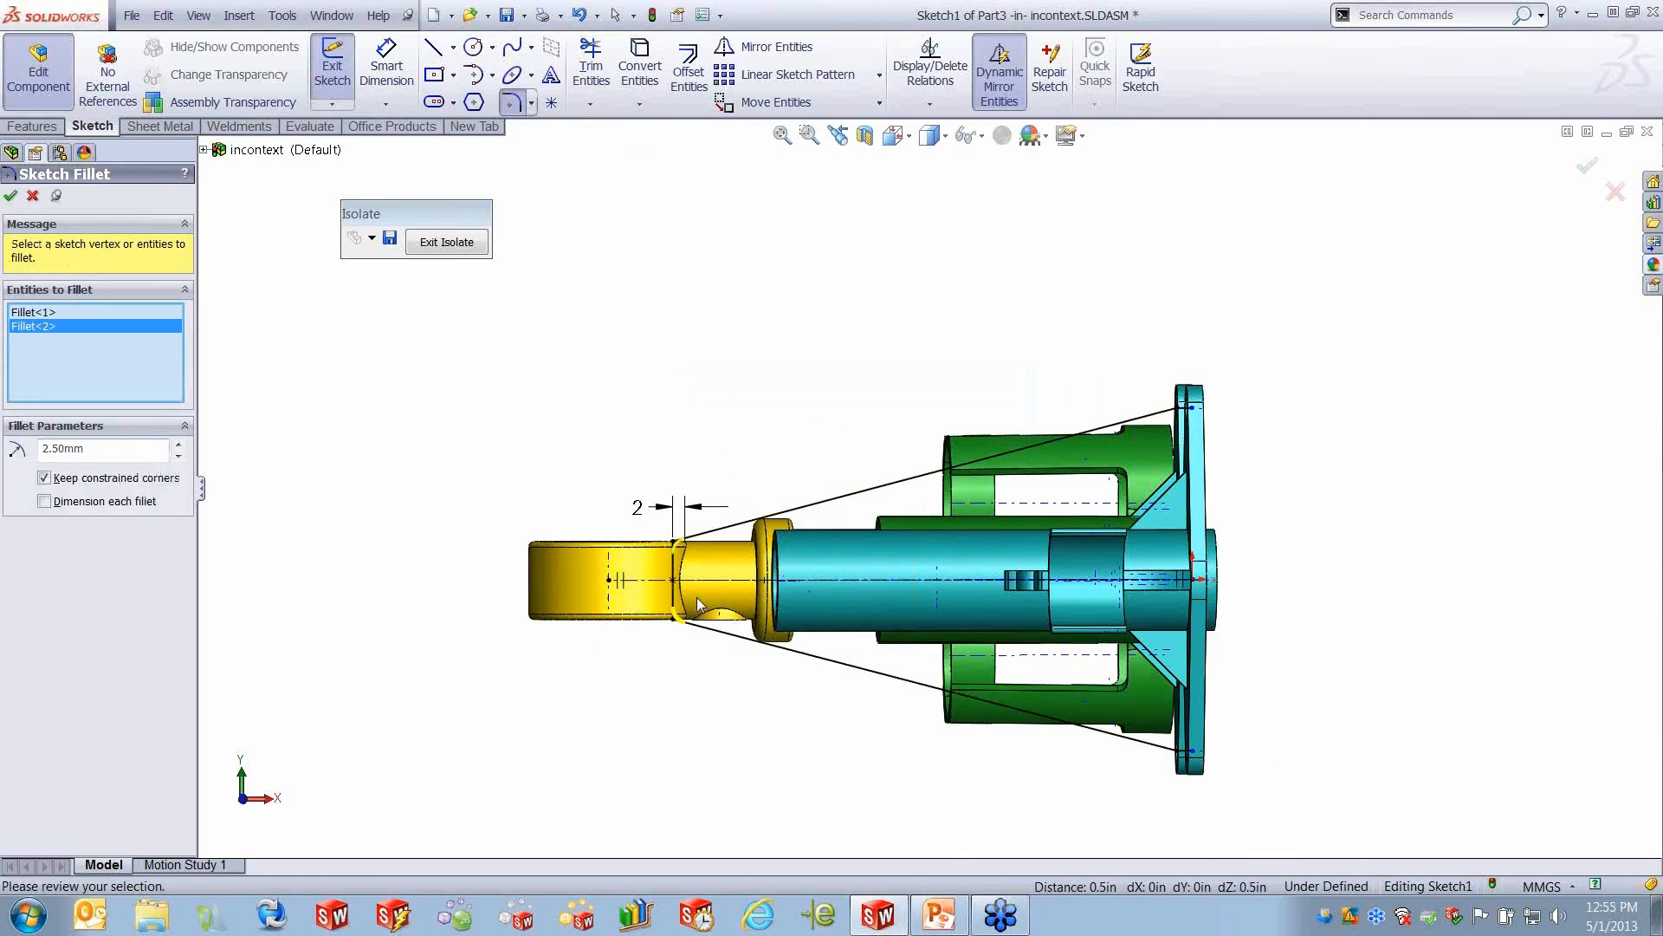
click(9, 197)
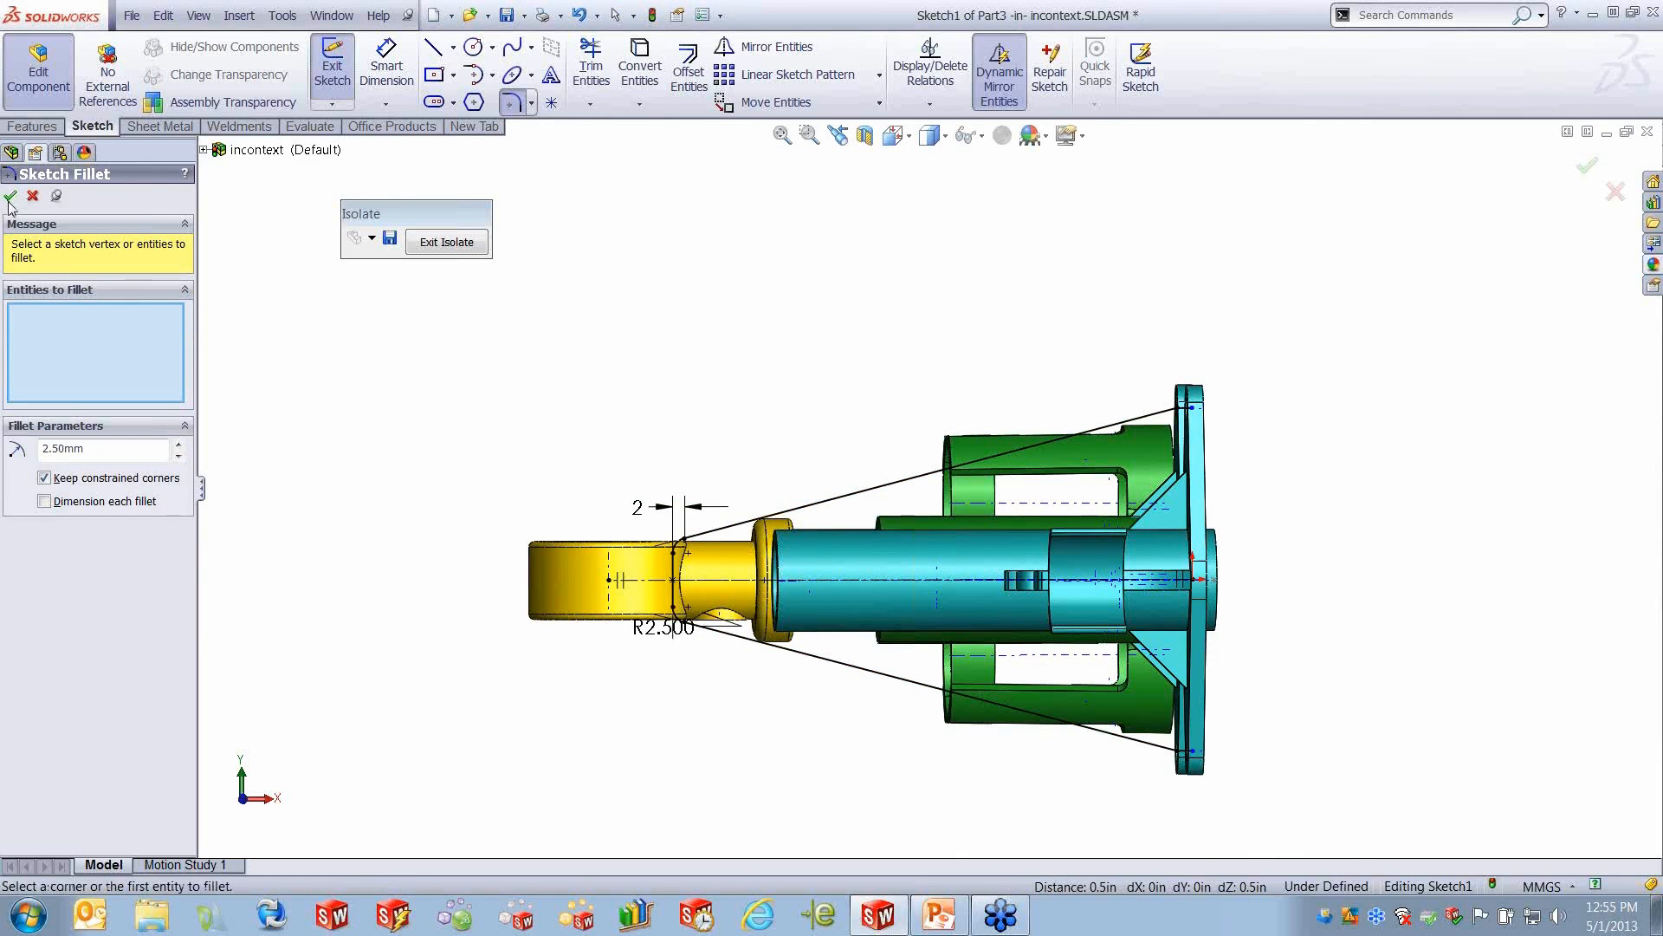
- Round both outline corners at the Main Body plate with 2.5 mm sketch fillets and exit the sketch
click(1179, 409)
click(1177, 751)
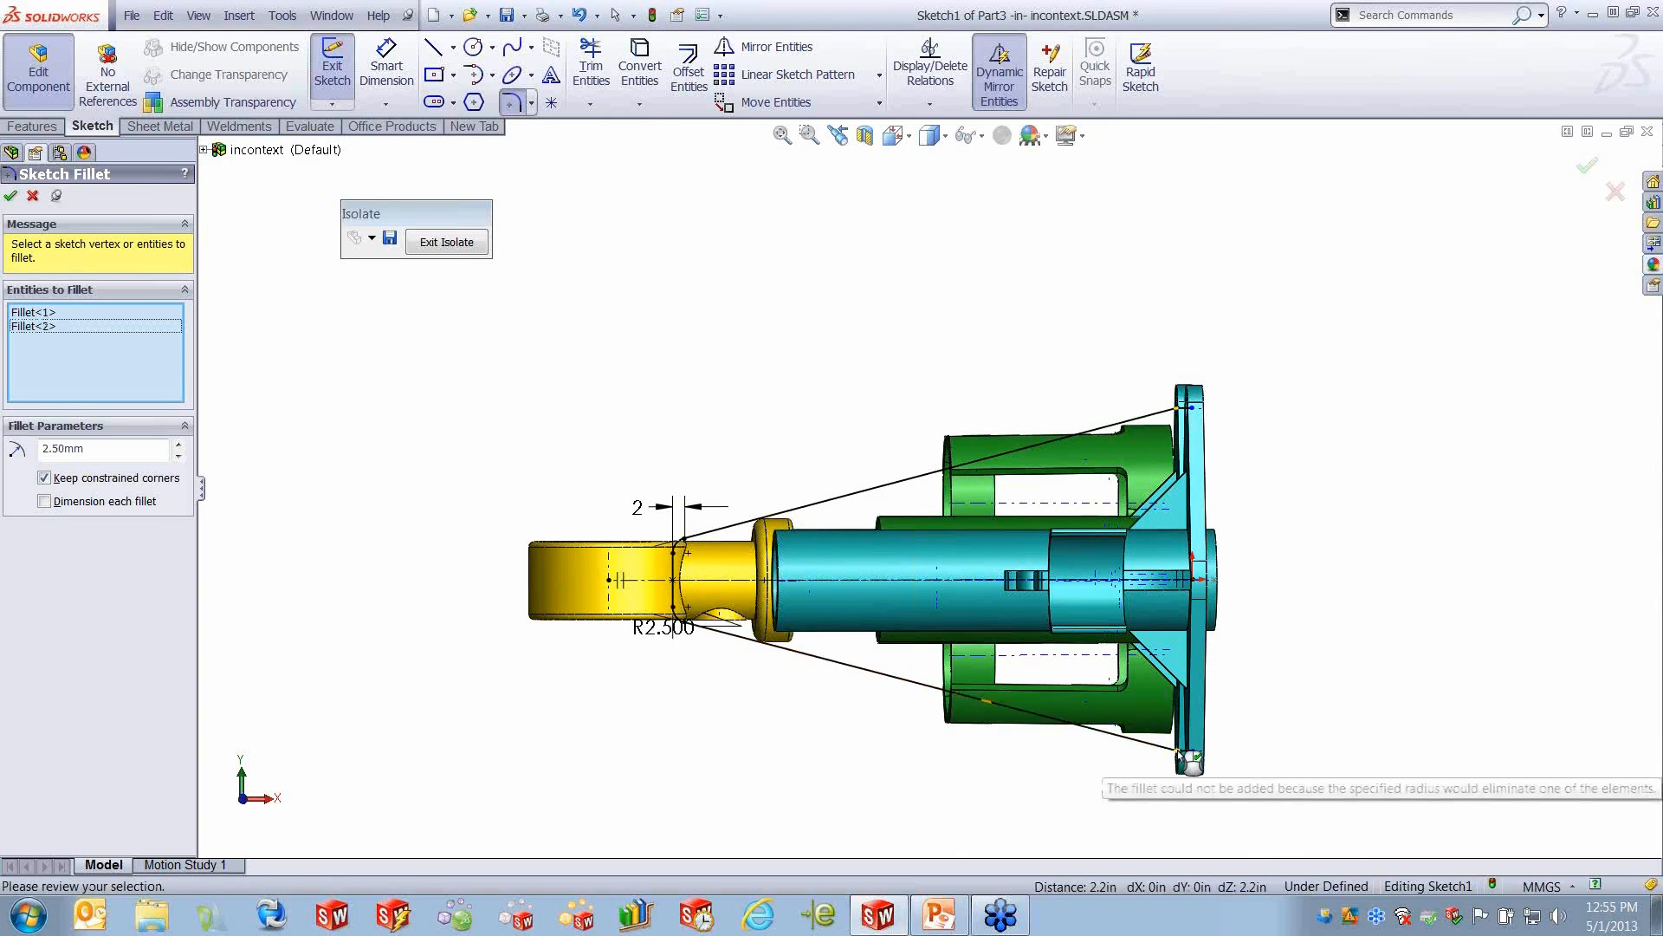
click(10, 196)
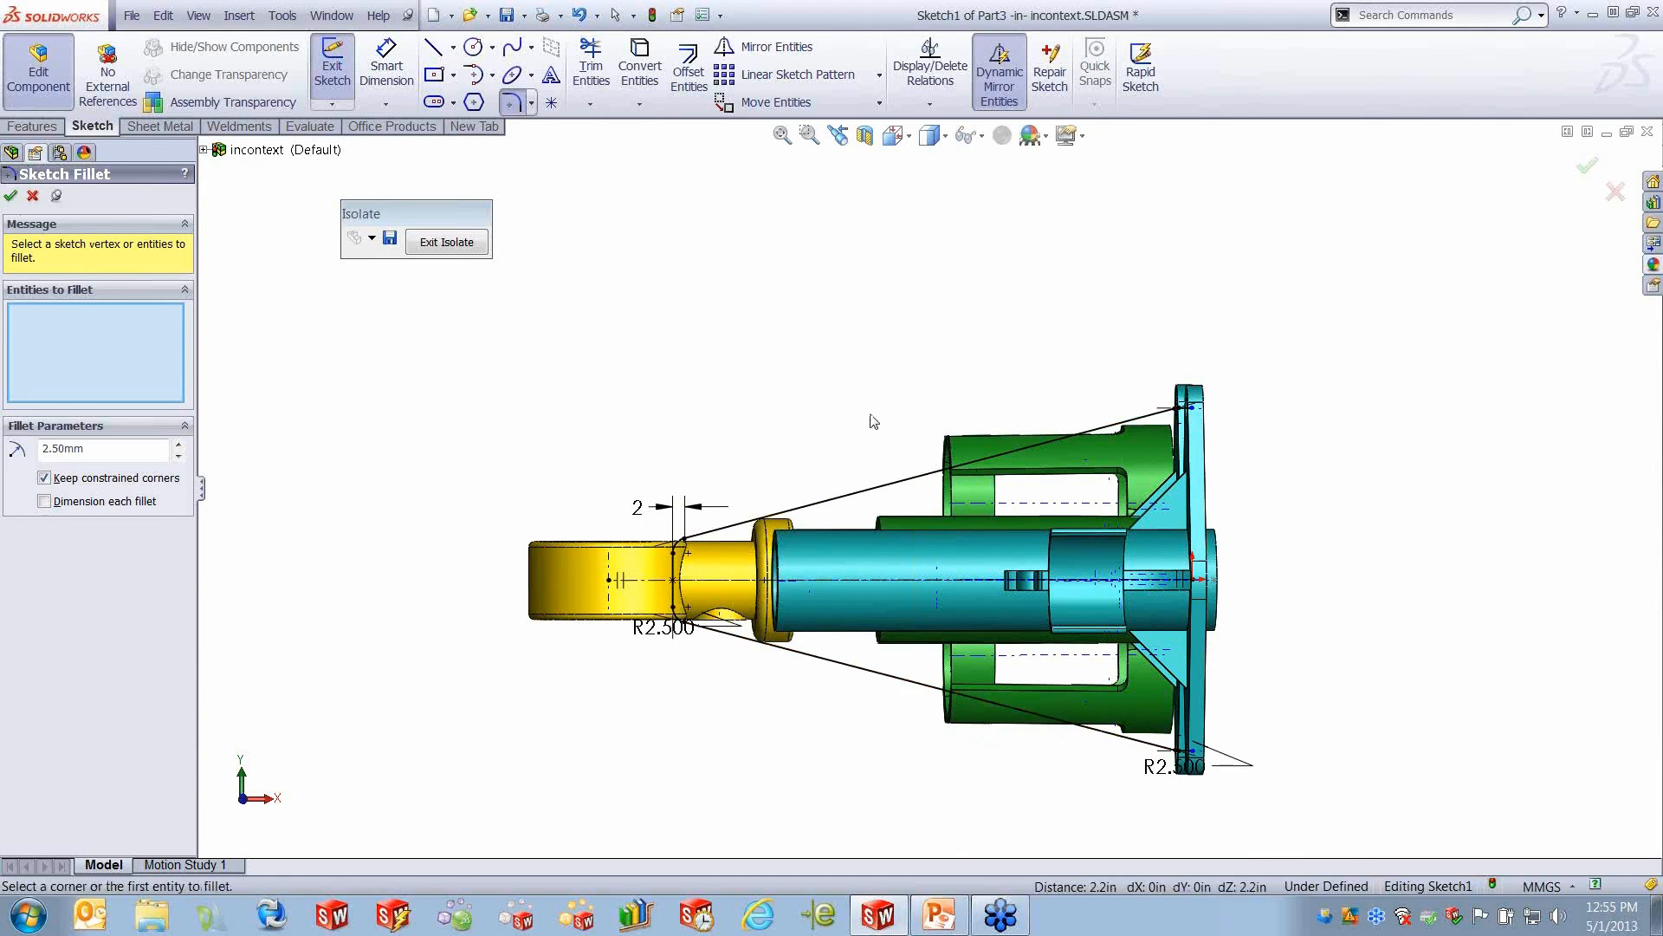
click(11, 198)
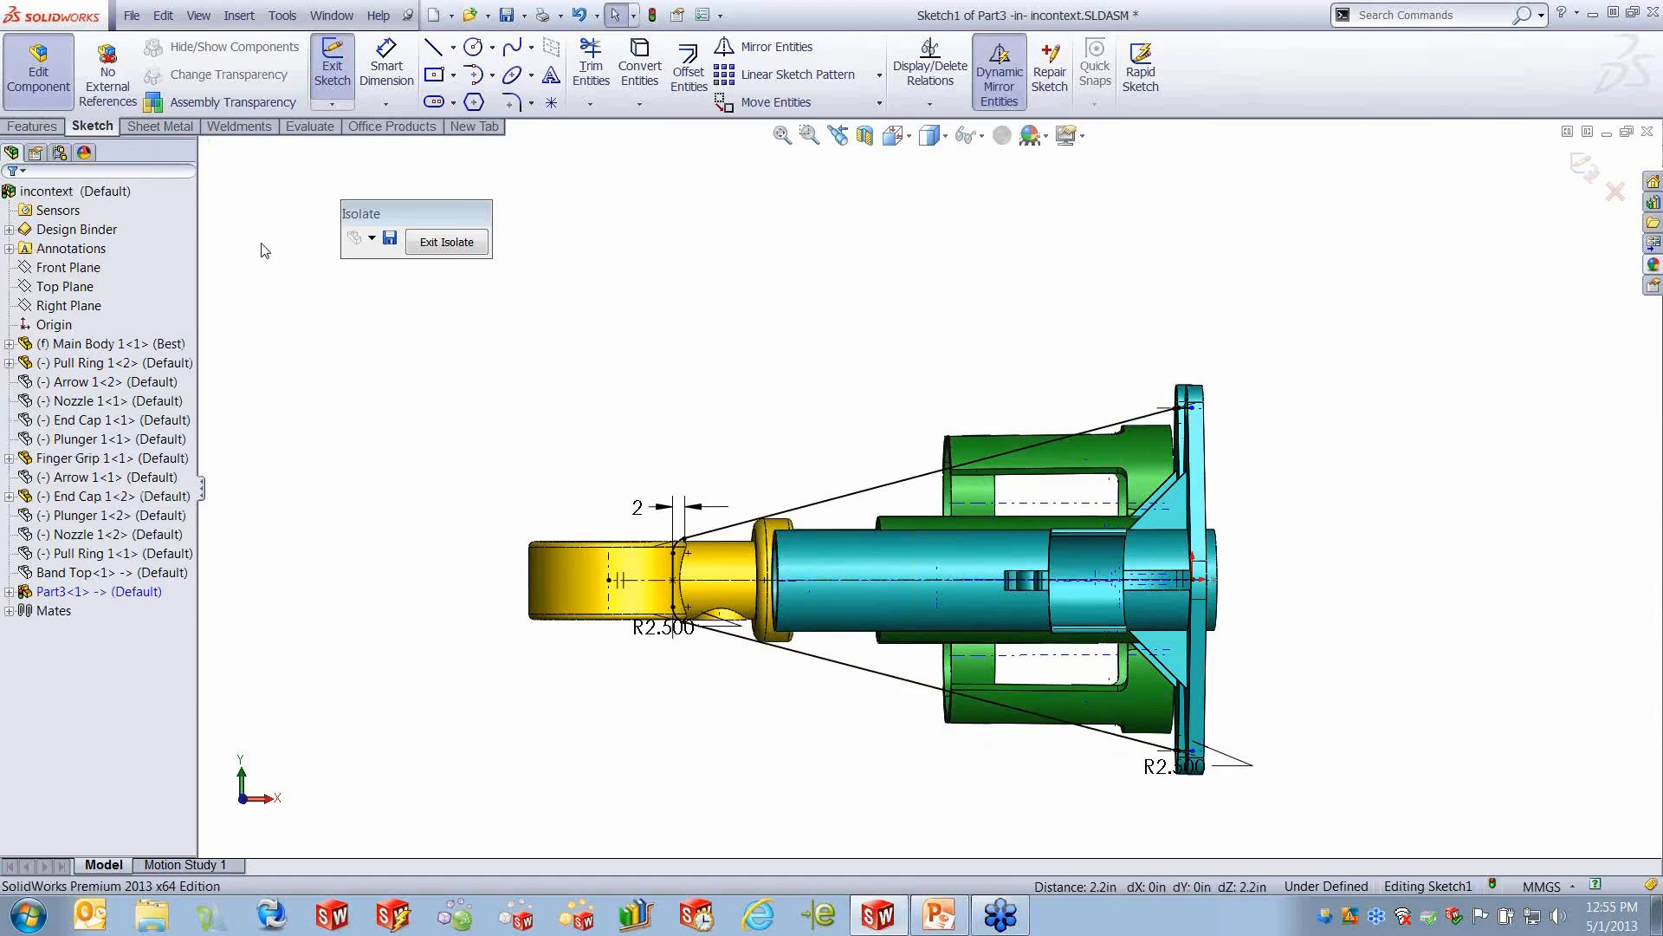
click(1583, 171)
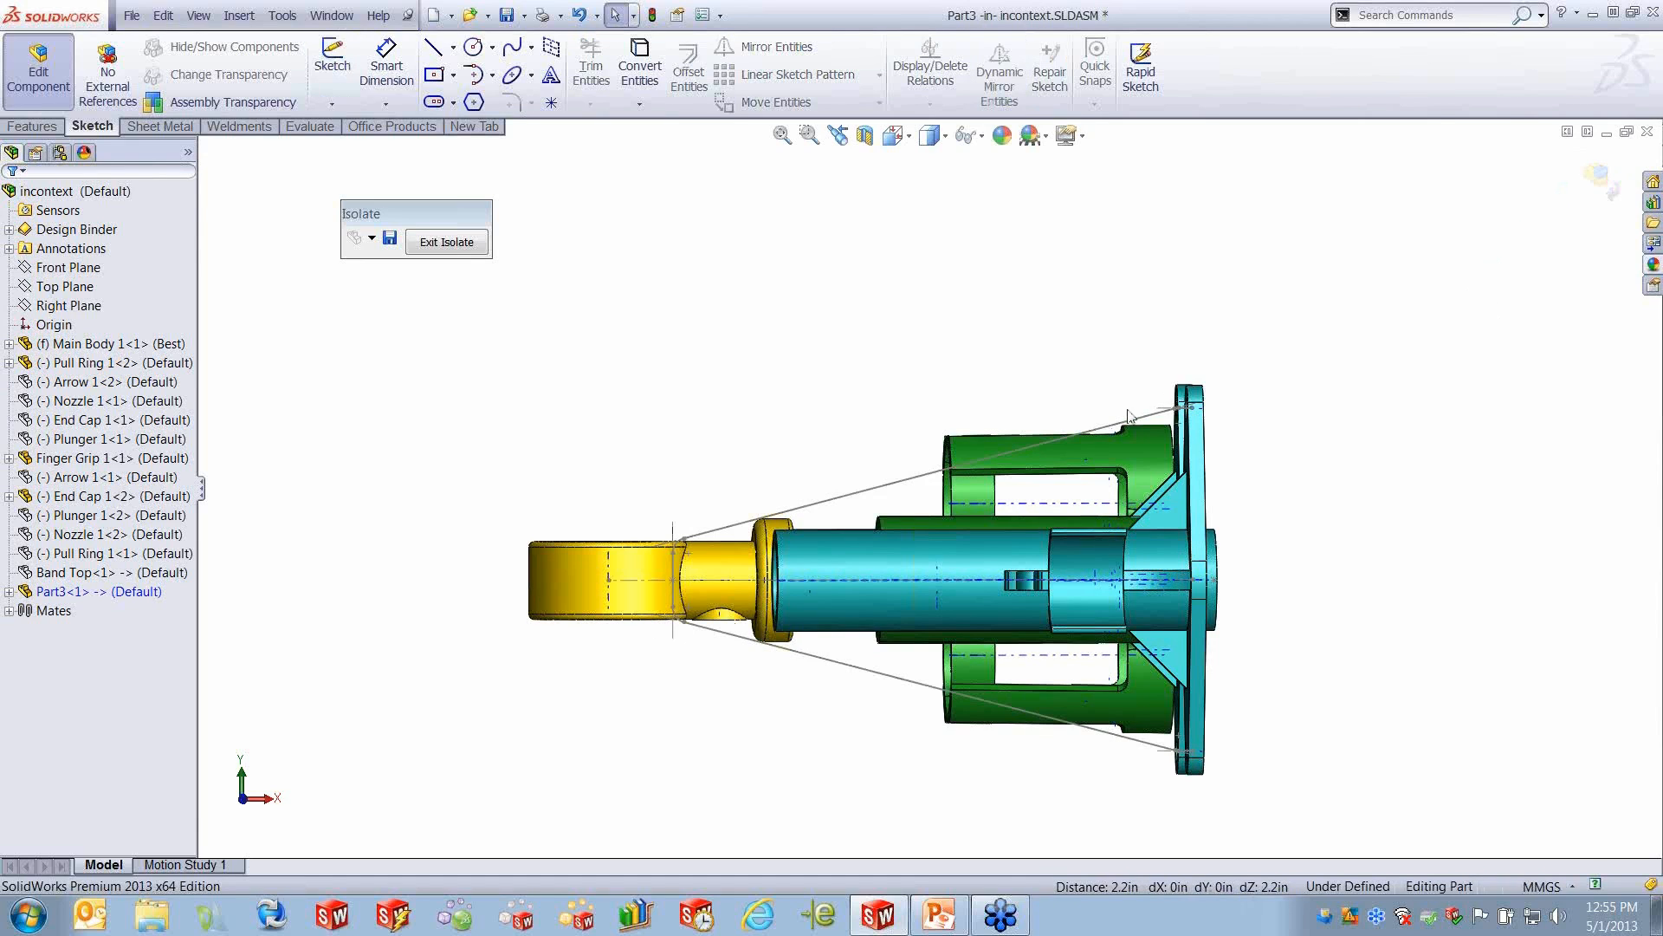
- Open Part3 from the assembly in its own window
click(80, 592)
right_click(82, 591)
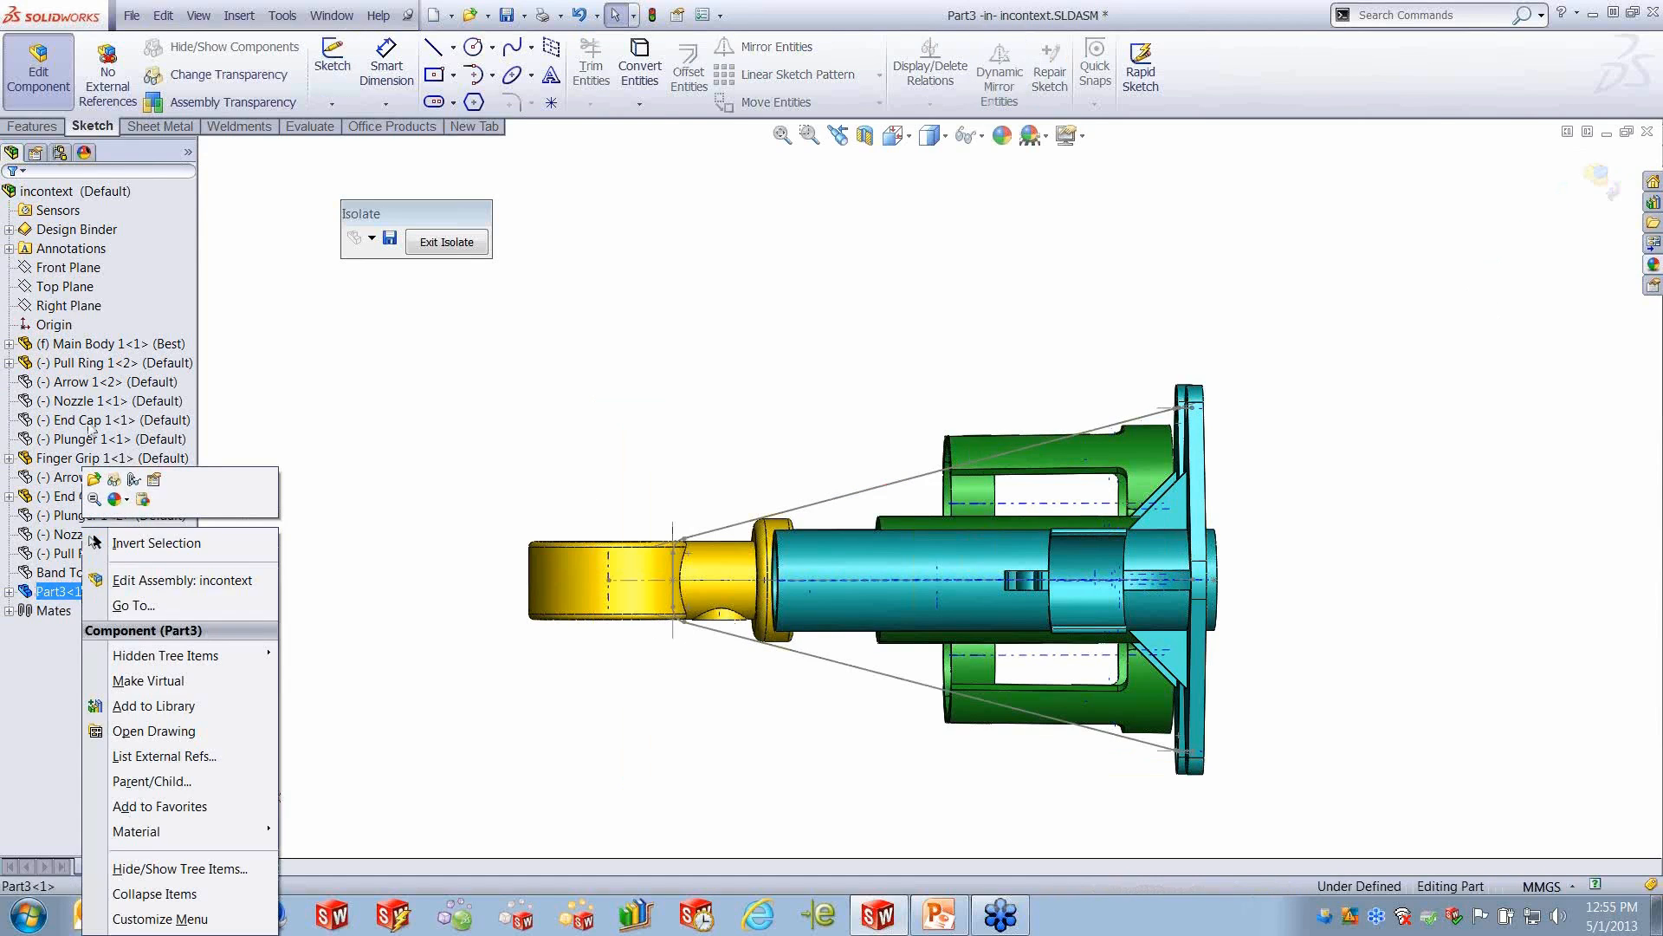
click(94, 479)
- On the Right Plane, sketch a 2 mm diameter circle centered on the upper free end of the band outline
click(82, 344)
click(91, 313)
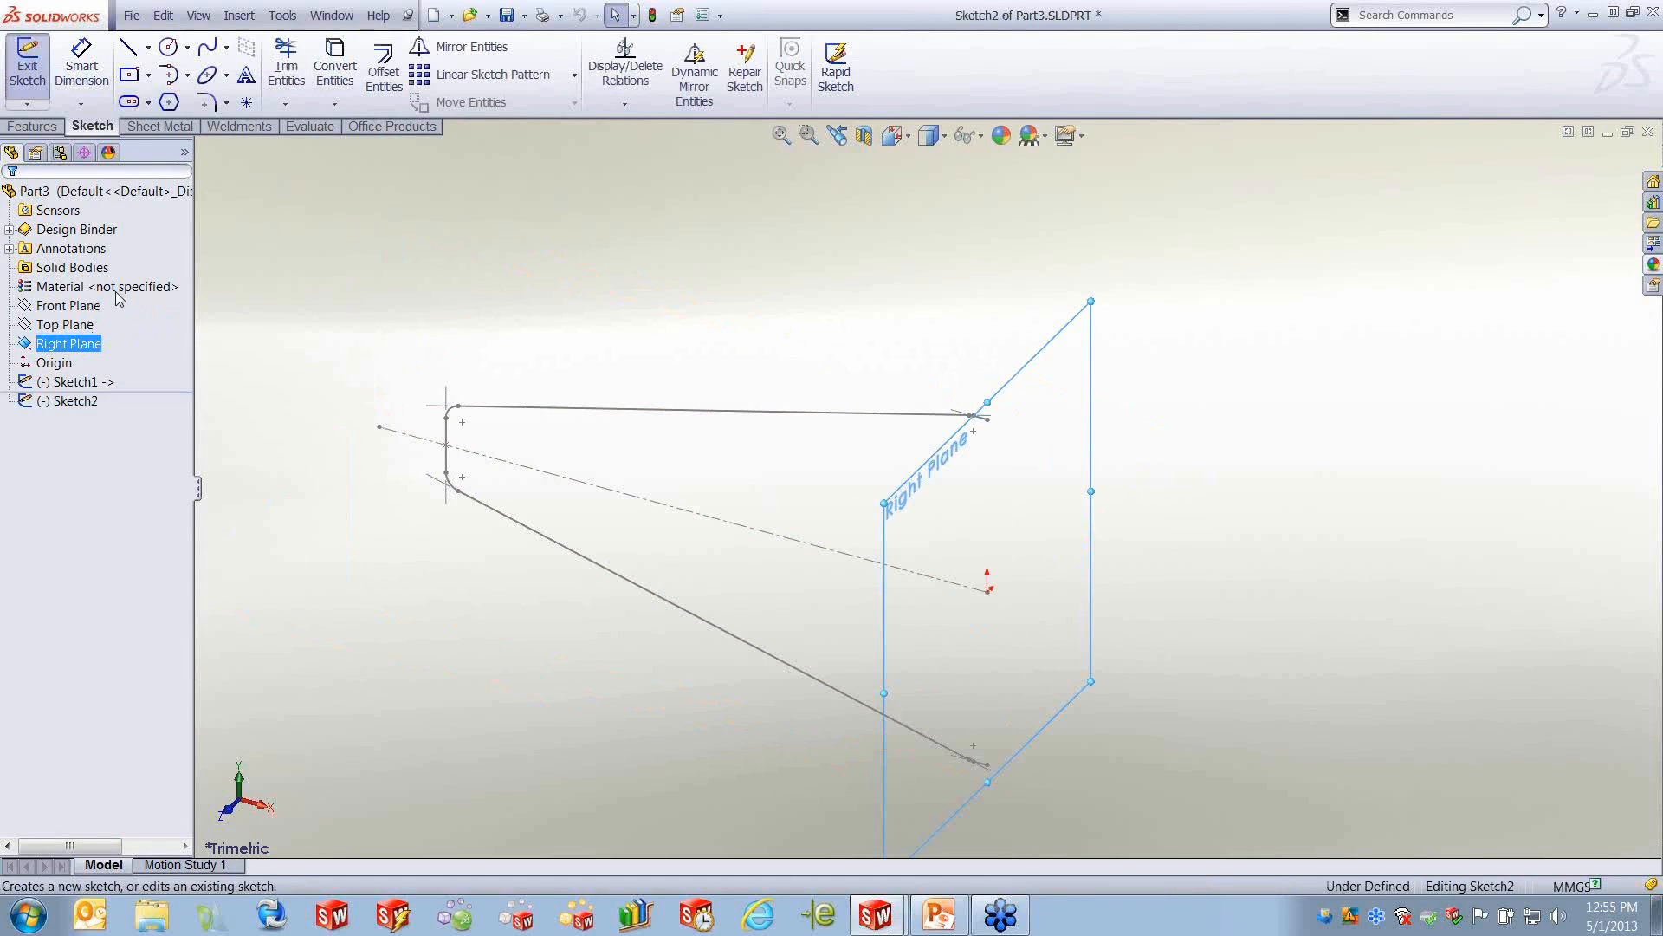
click(174, 57)
scroll(962, 417, down, 5)
click(986, 422)
click(1007, 459)
right_drag(653, 328, 886, 330)
click(1004, 381)
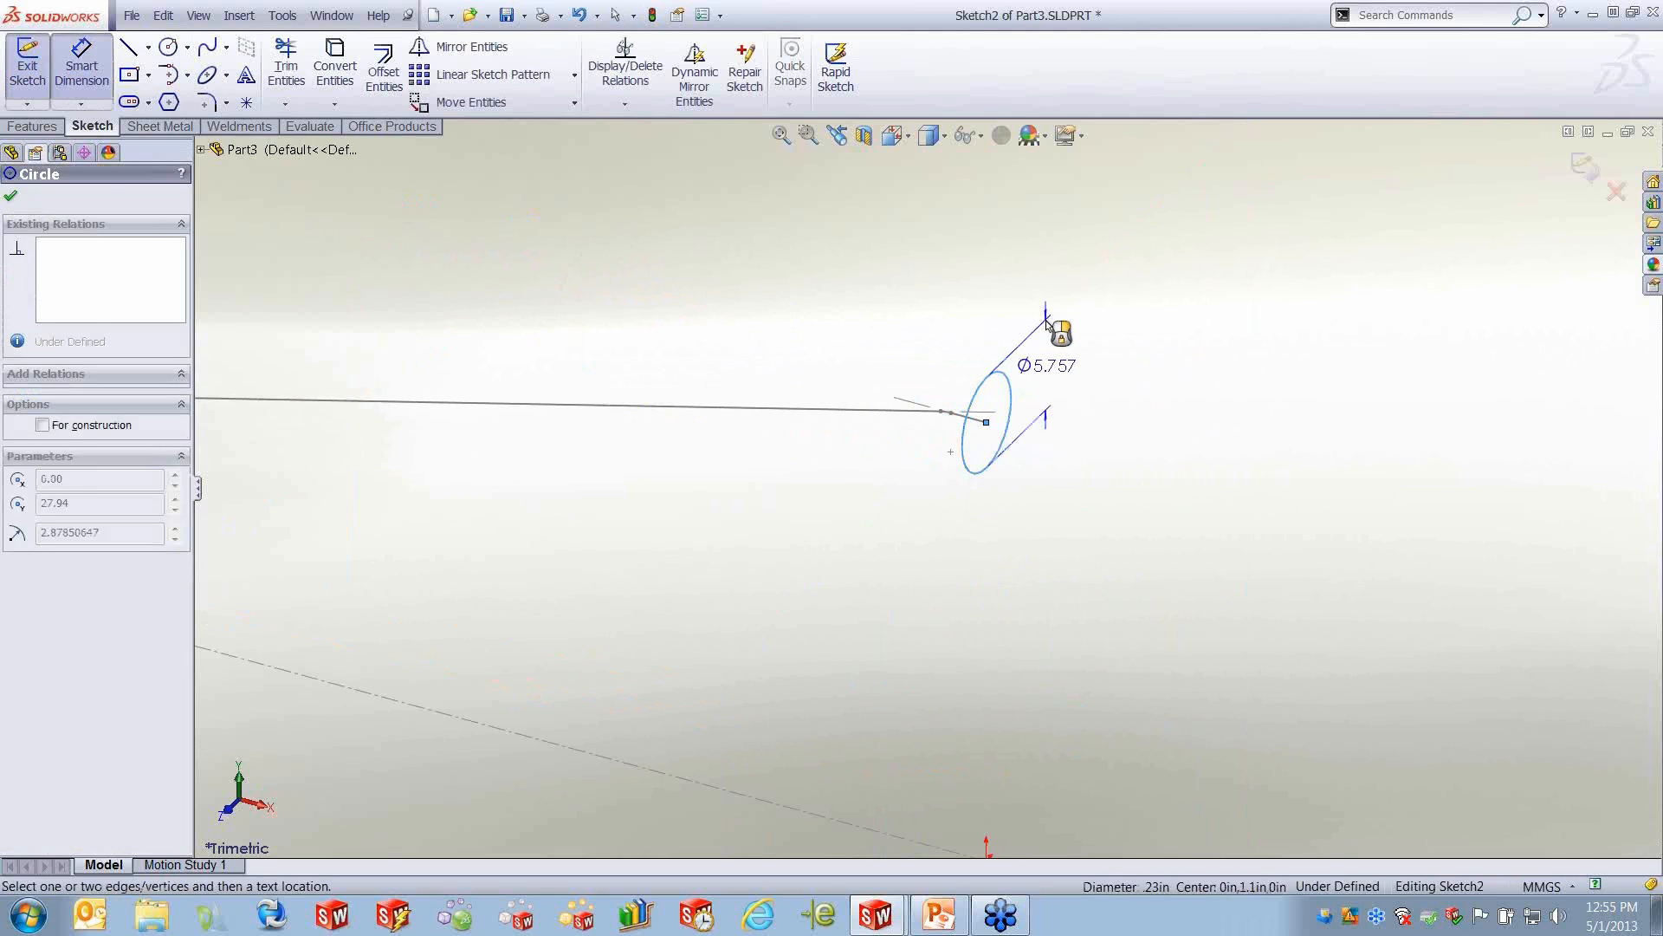
click(1075, 313)
text(2)
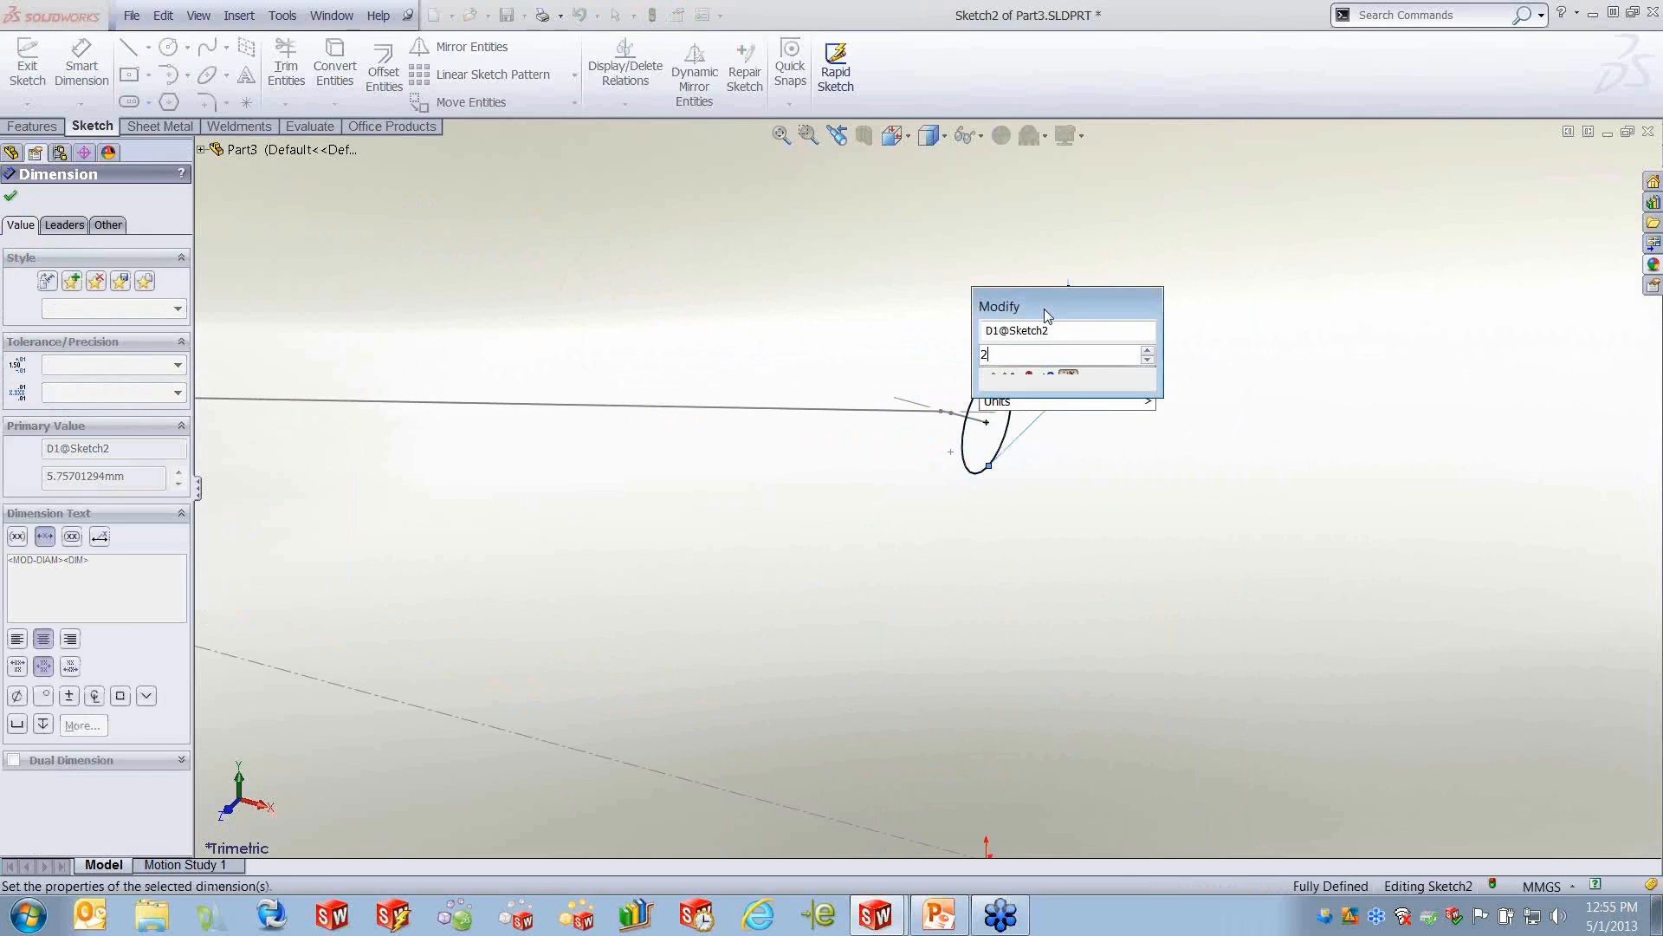
key(Return)
- Exit the circle sketch and sweep the circle along the band outline to create the solid band
click(12, 128)
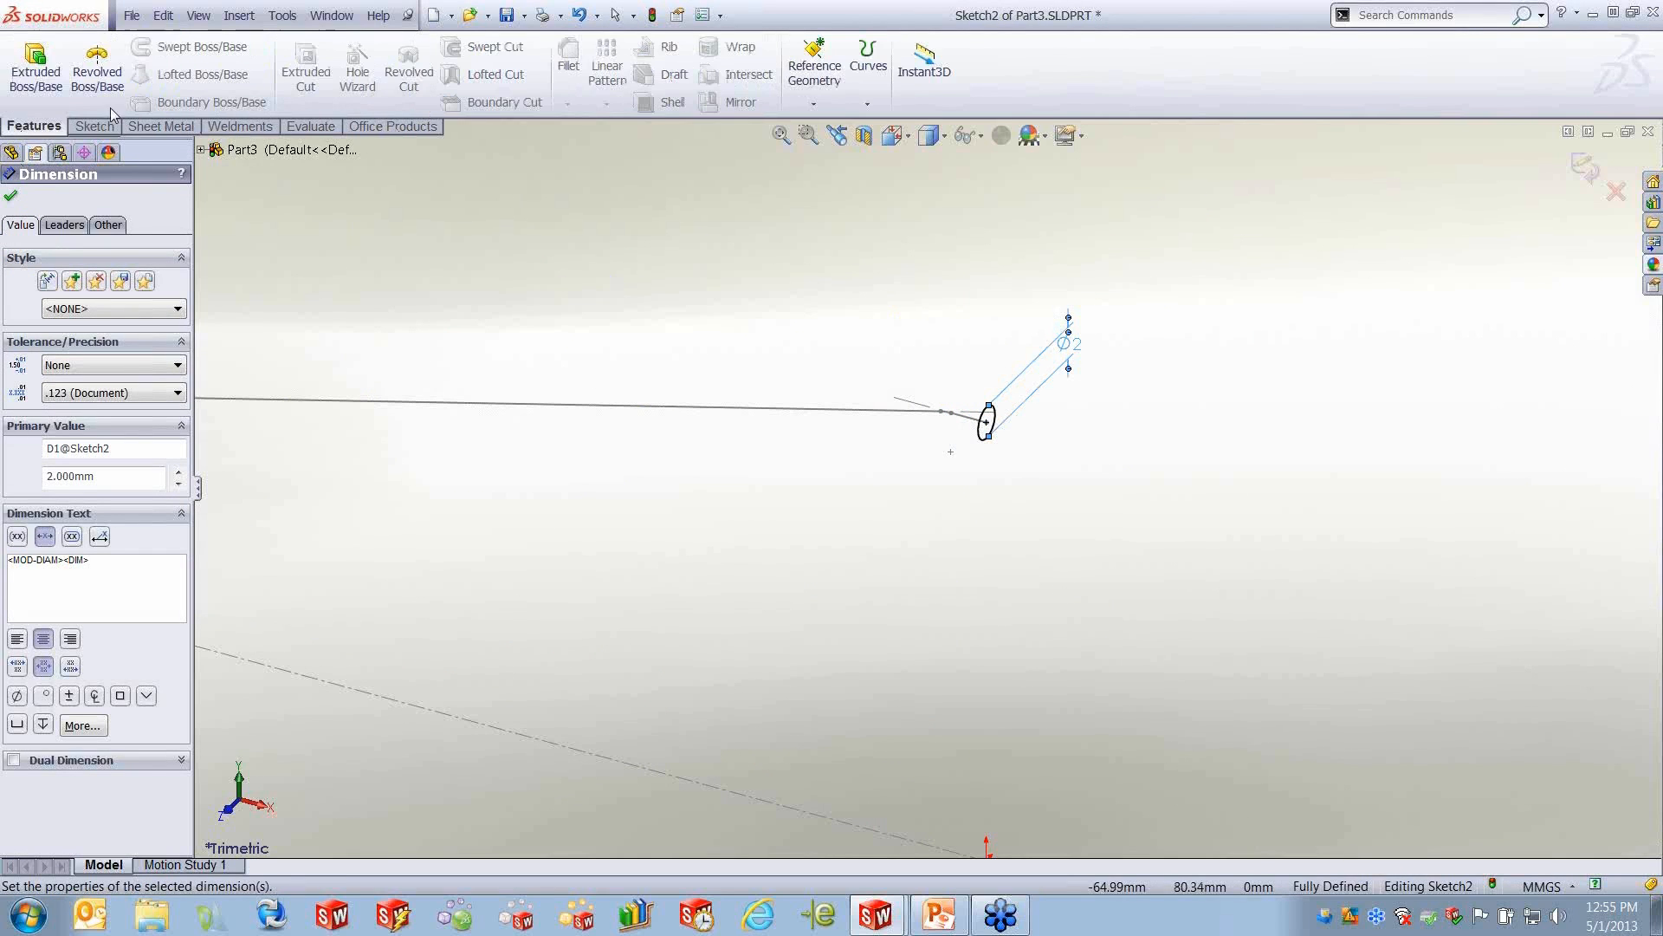
click(1585, 168)
click(202, 47)
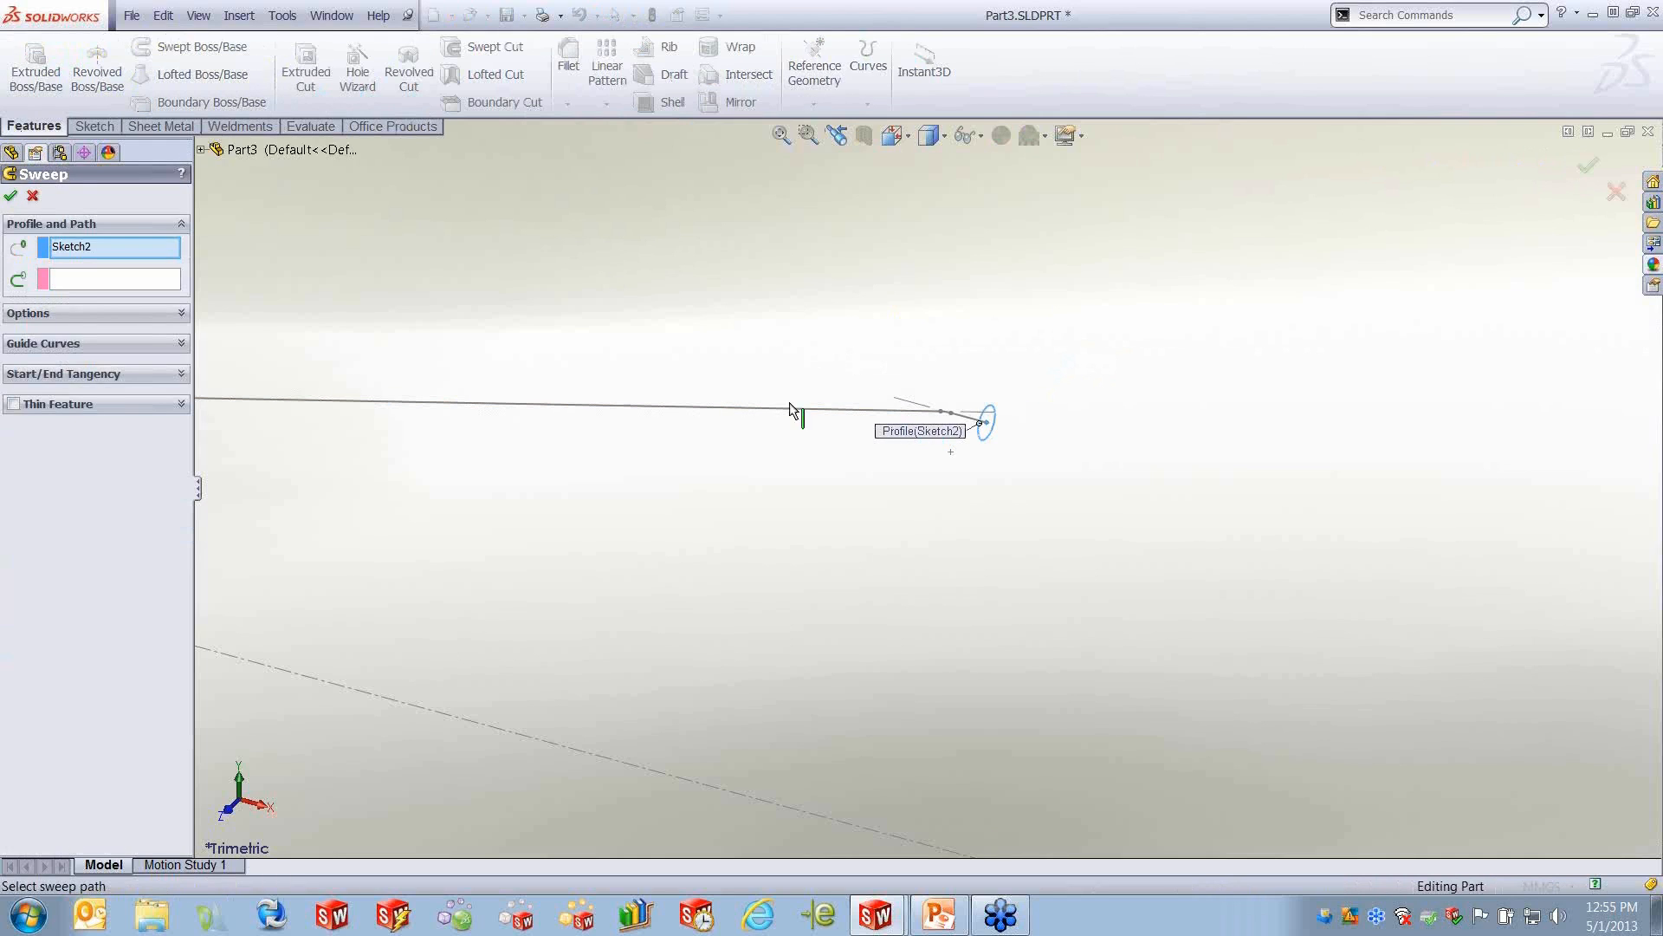
click(82, 281)
click(848, 407)
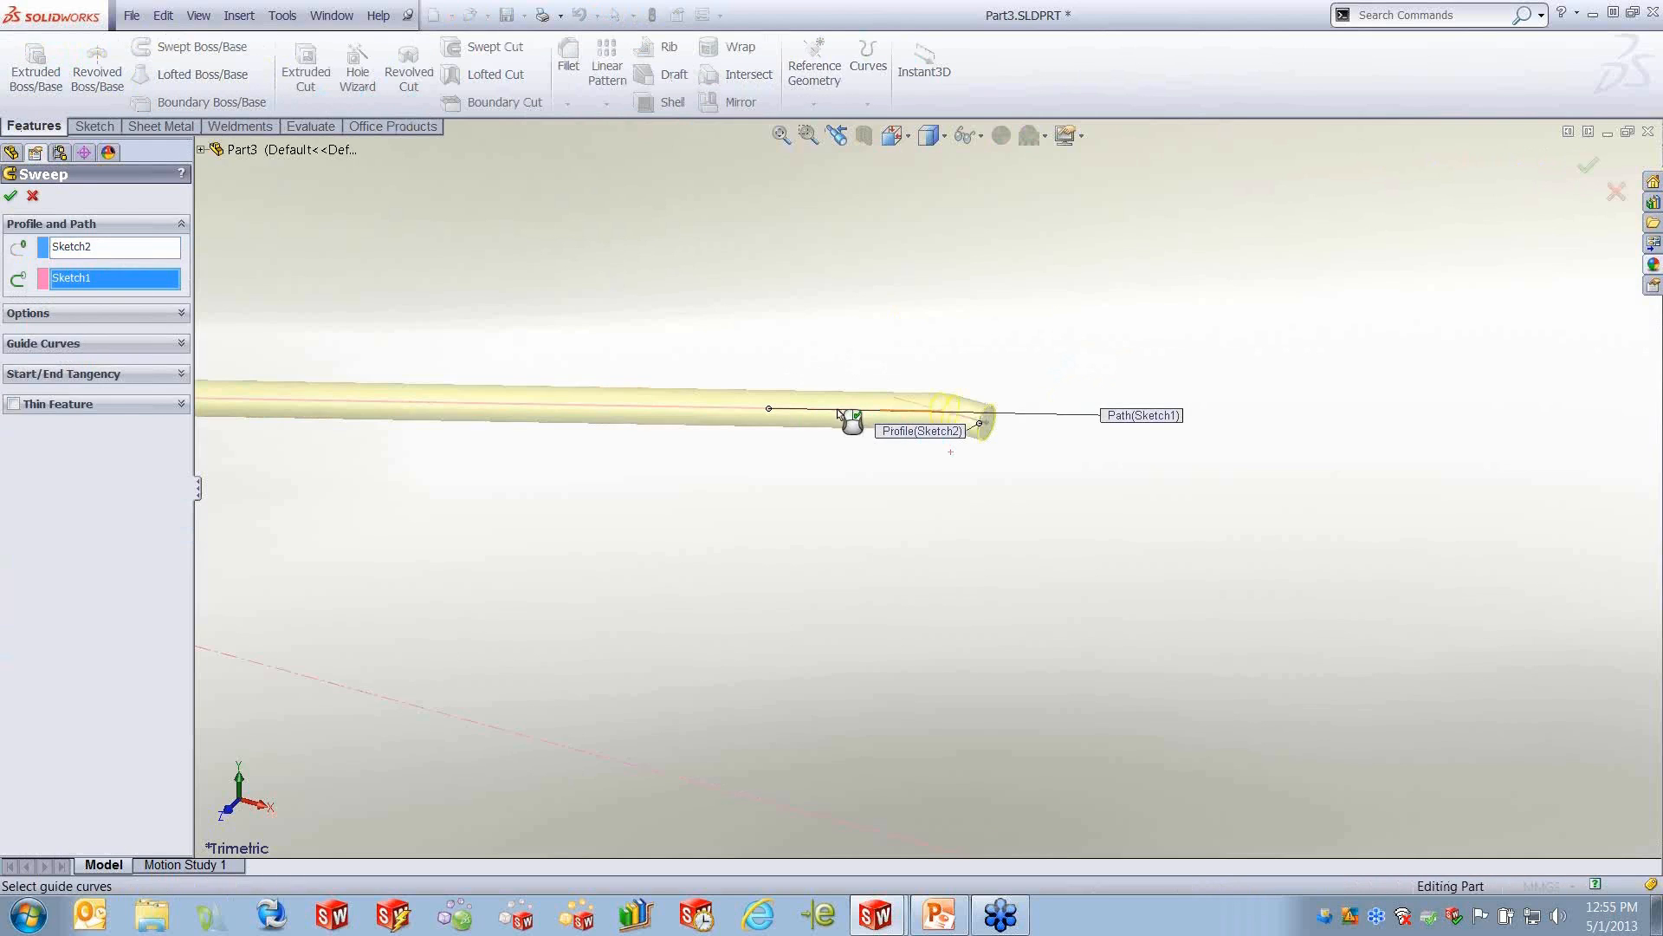
click(12, 194)
scroll(972, 578, up, 7)
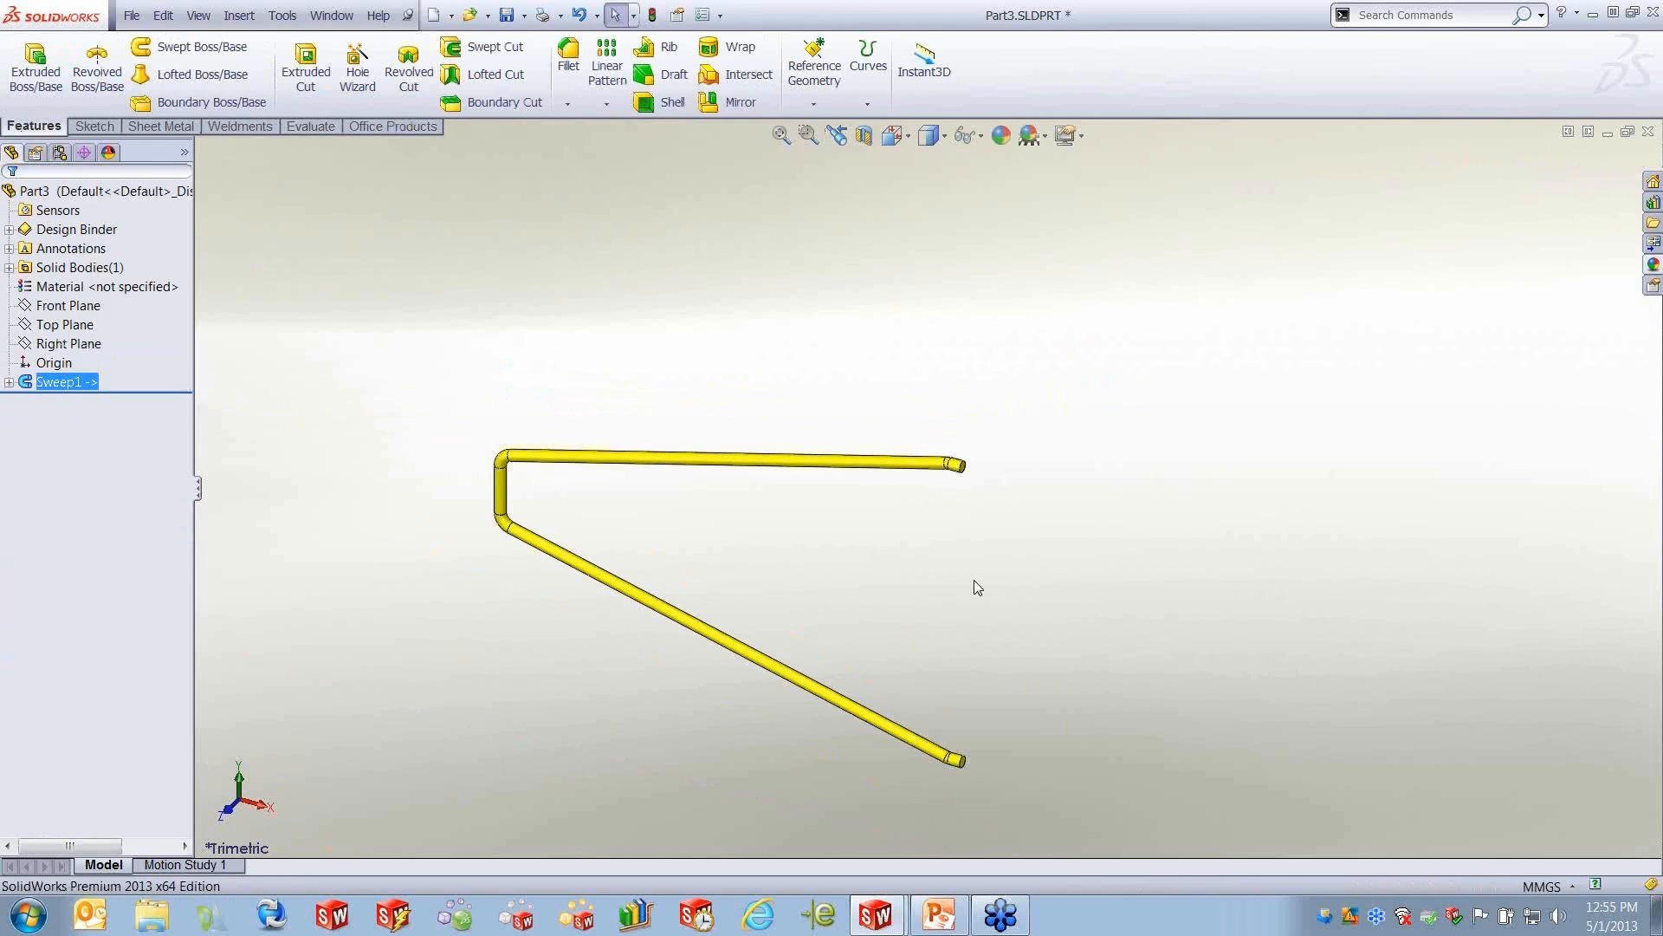
- Switch back to the incontext assembly window
click(332, 14)
click(407, 267)
click(260, 240)
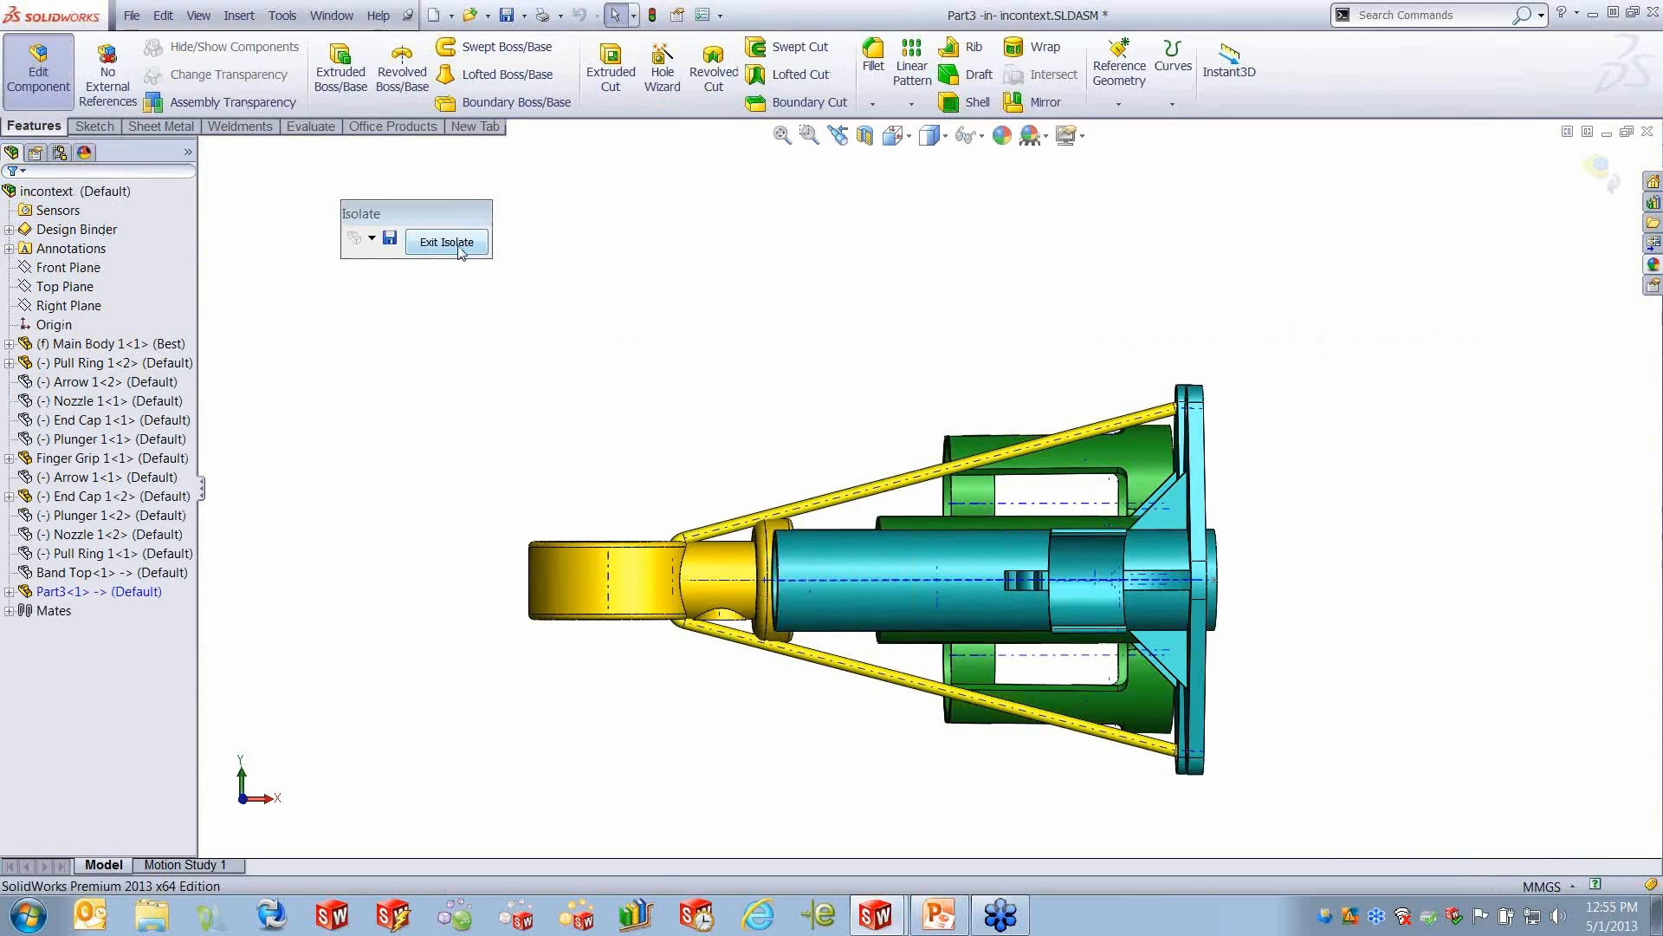
- Exit Isolate and return from editing Part3 to editing the assembly
click(447, 242)
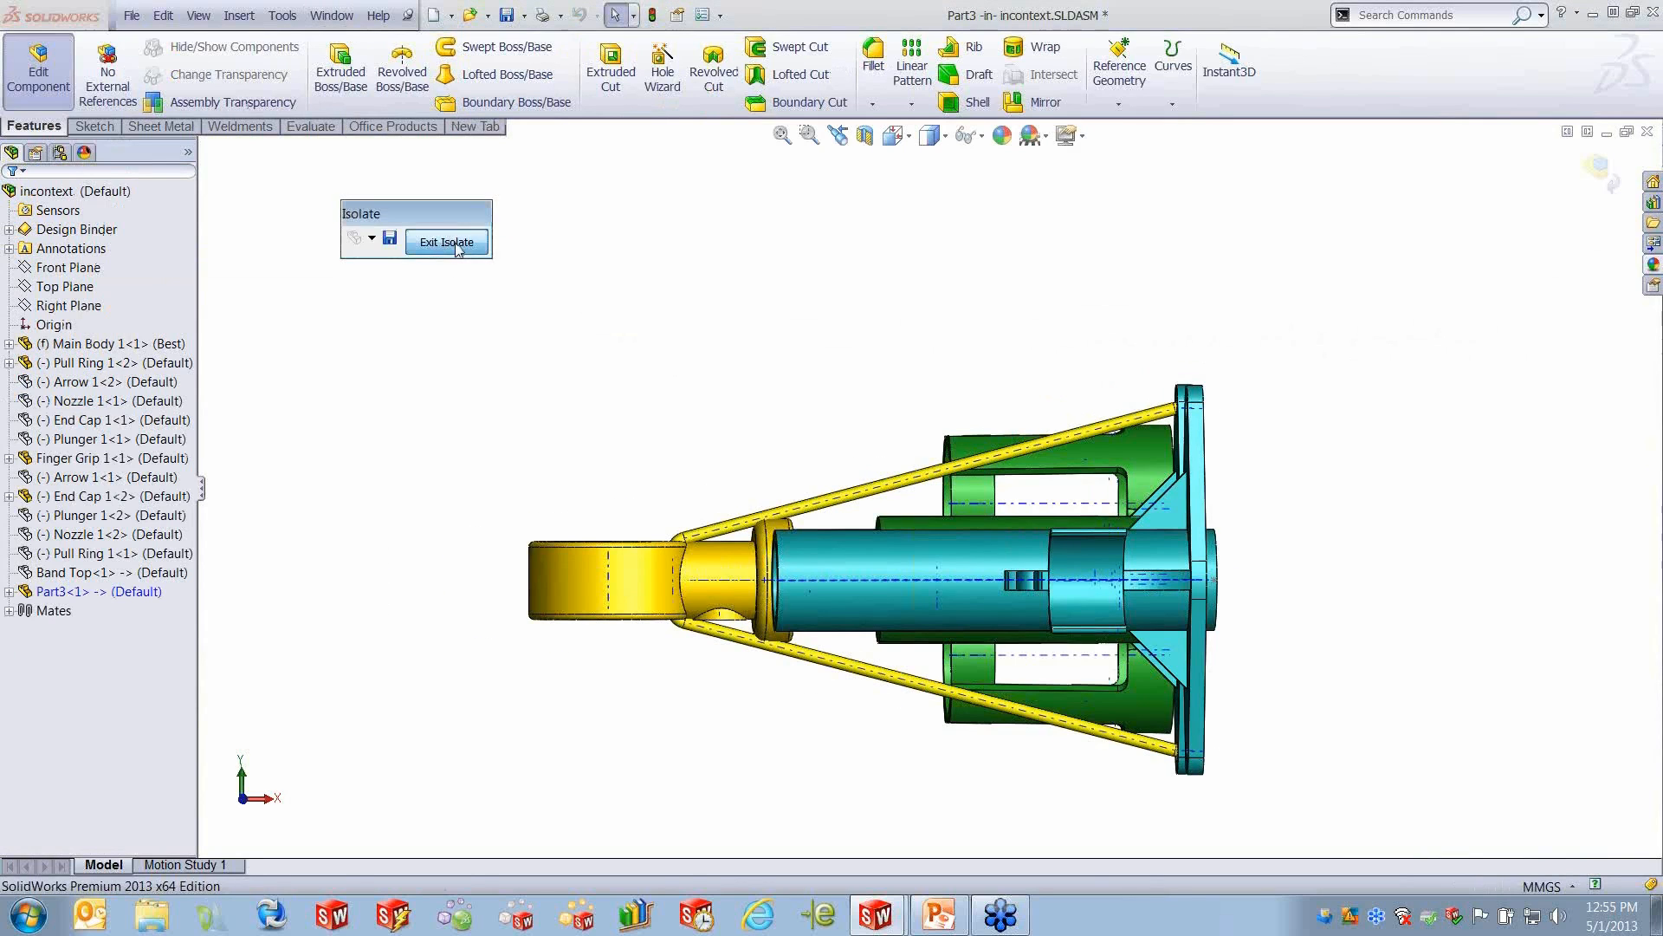
click(1601, 172)
scroll(1306, 355, up, 3)
middle_drag(1219, 648, 1083, 486)
- Recolor Part3 dark gray at part level from the standard palette and hide the temporary axes in the view
click(112, 593)
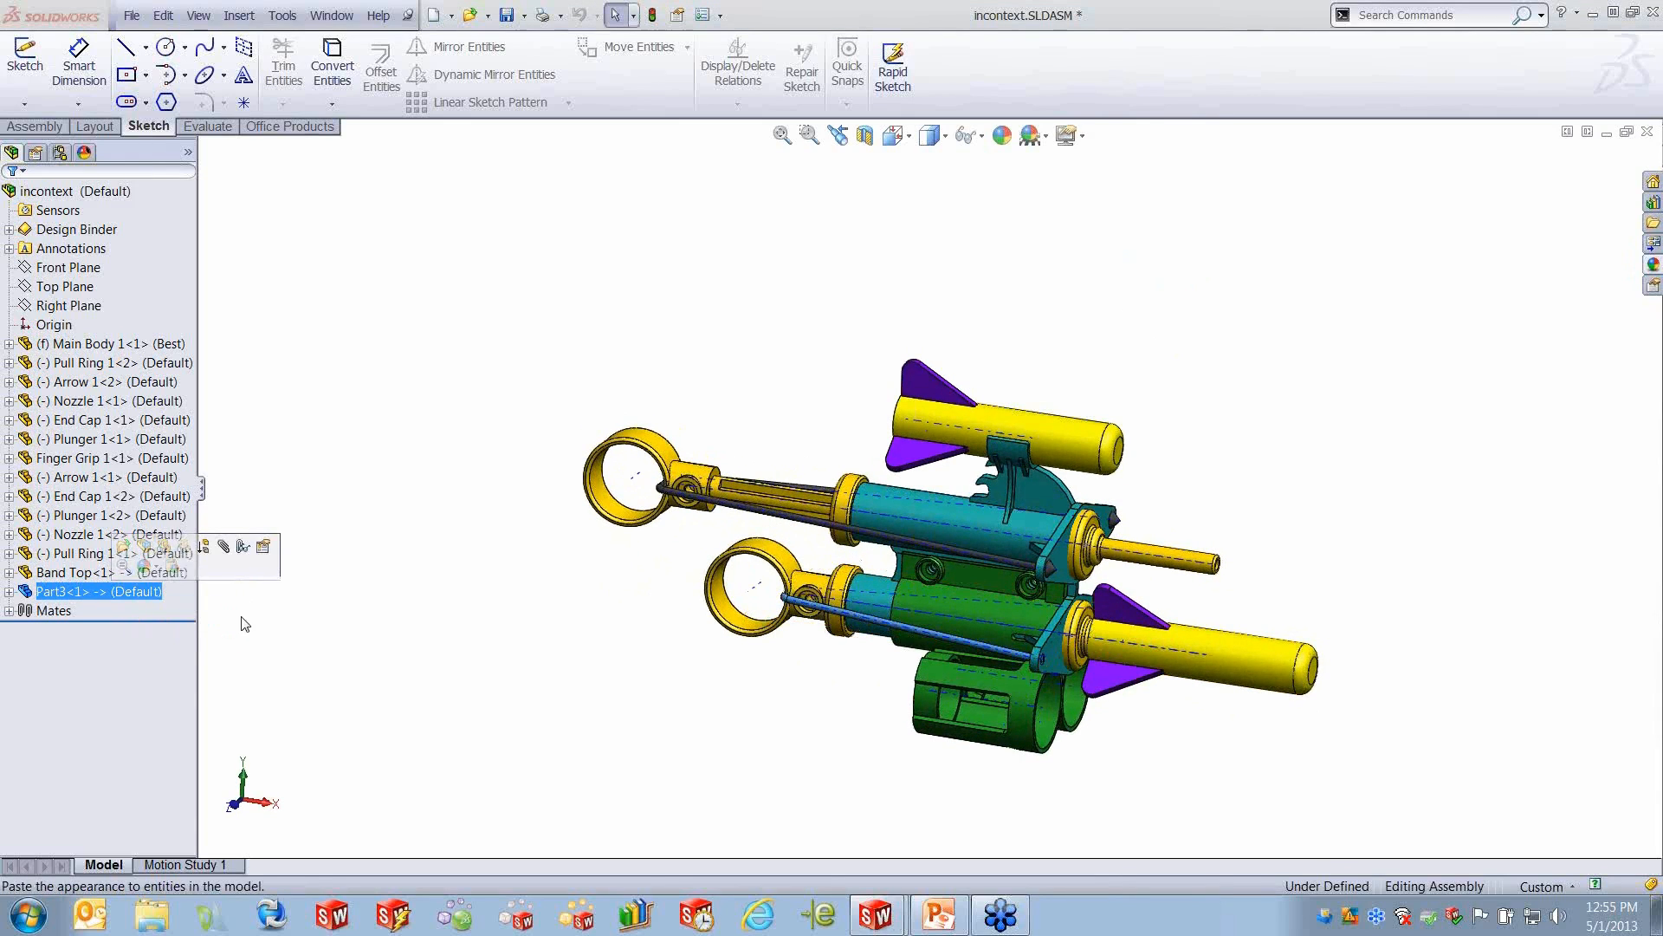
click(173, 568)
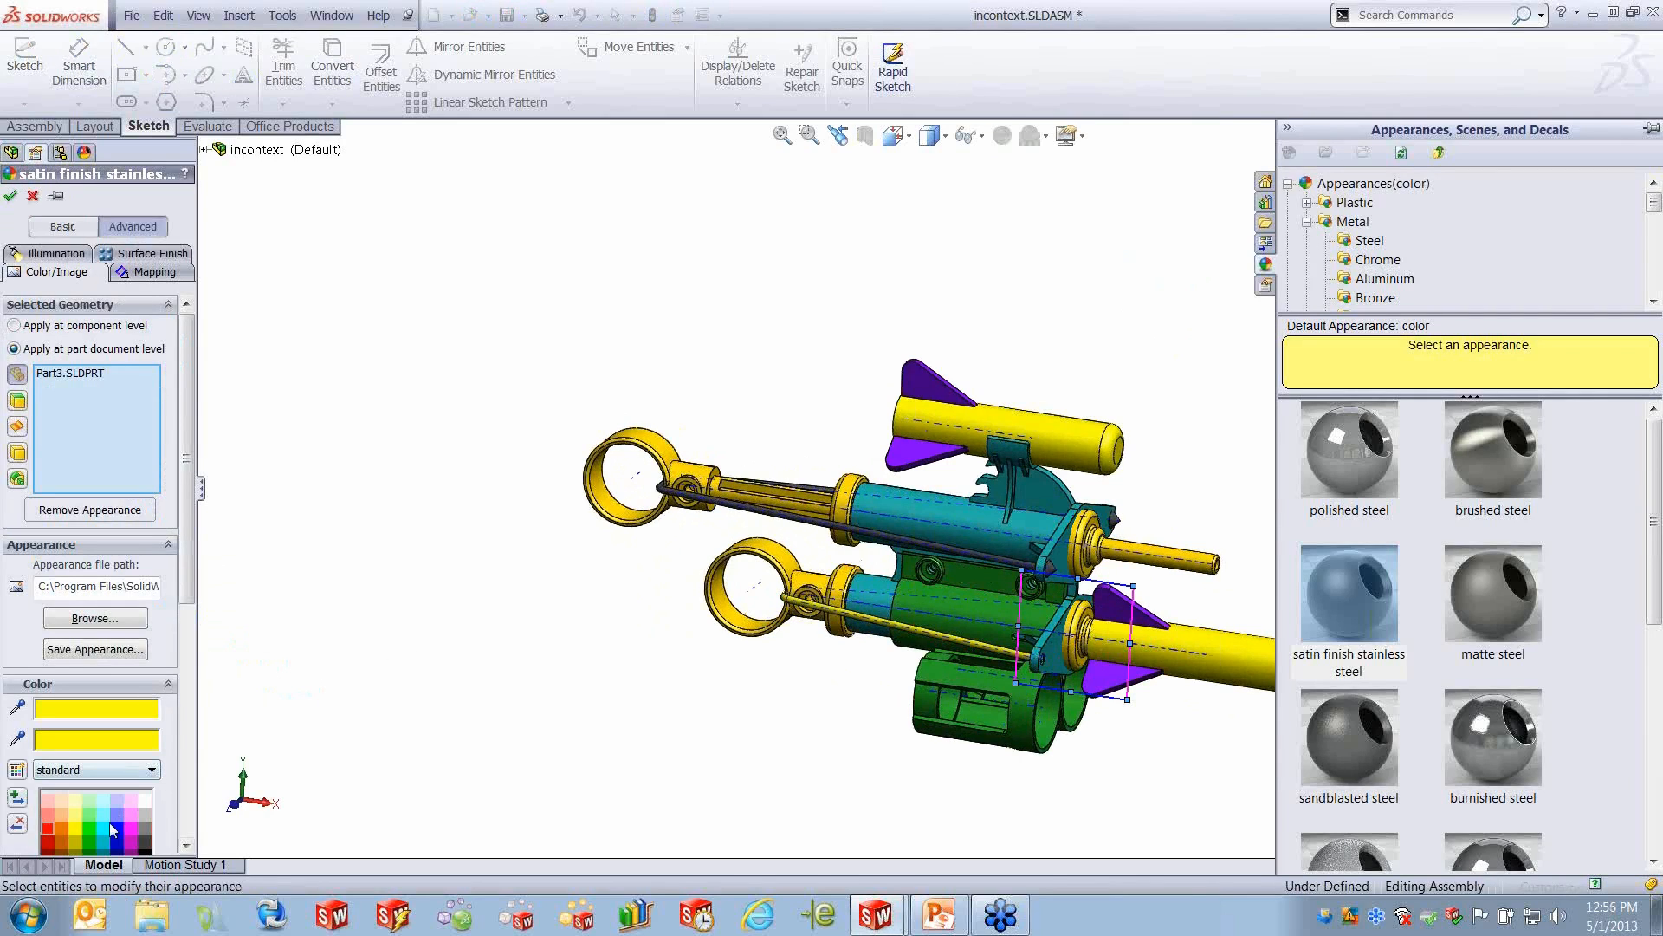
click(145, 852)
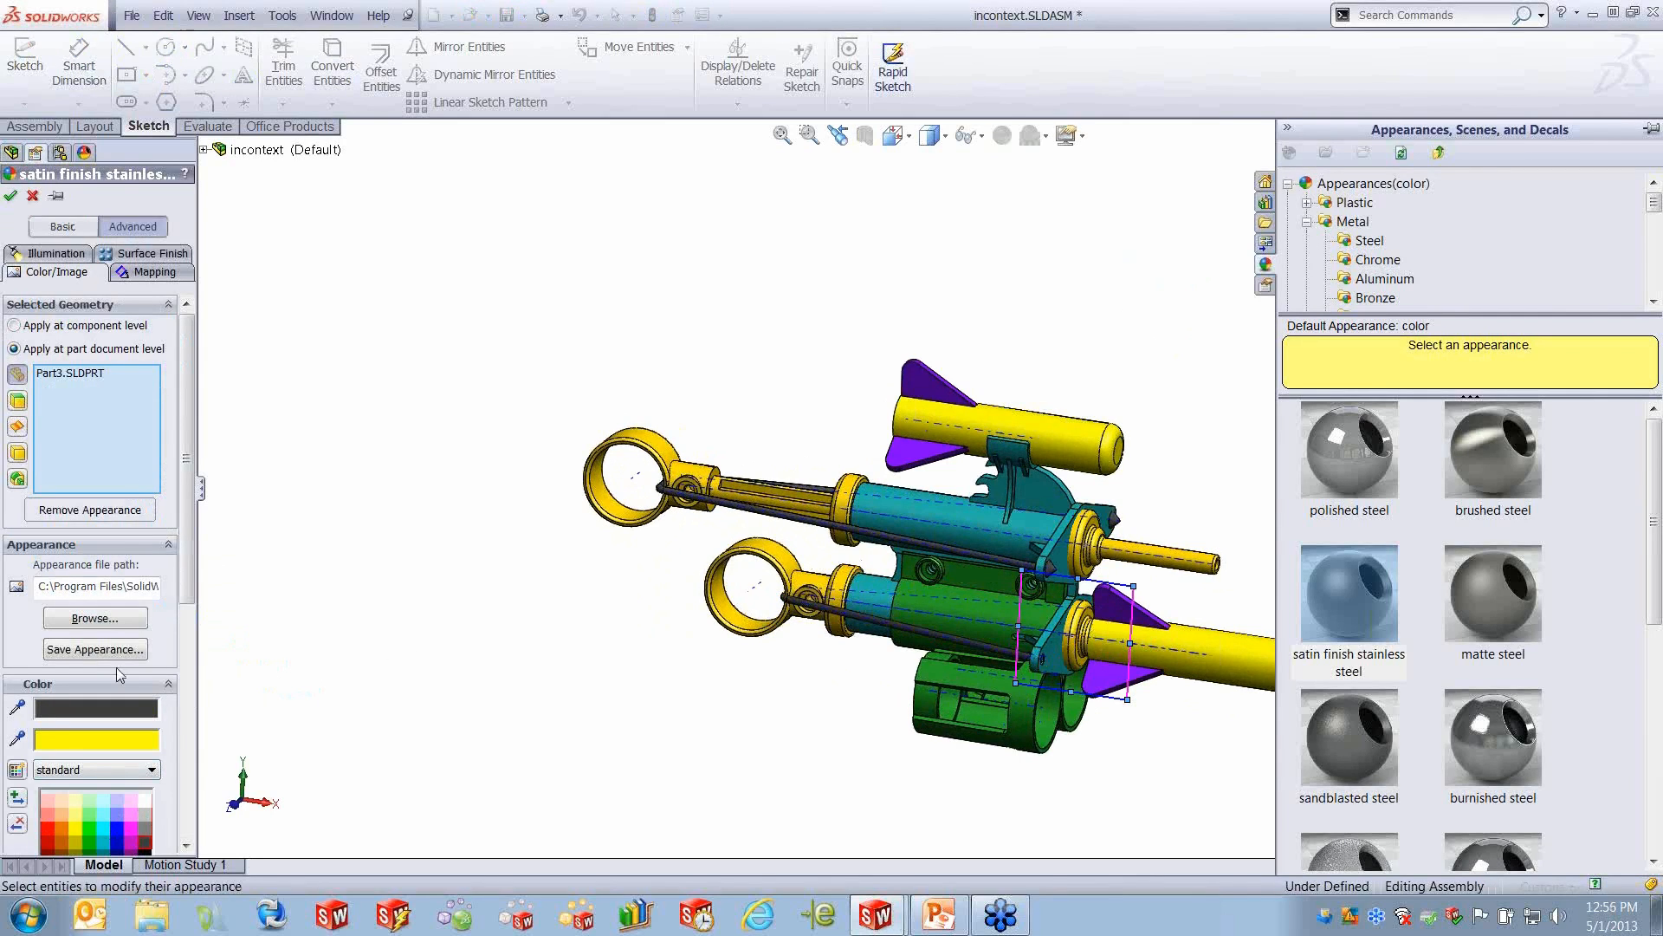
click(10, 199)
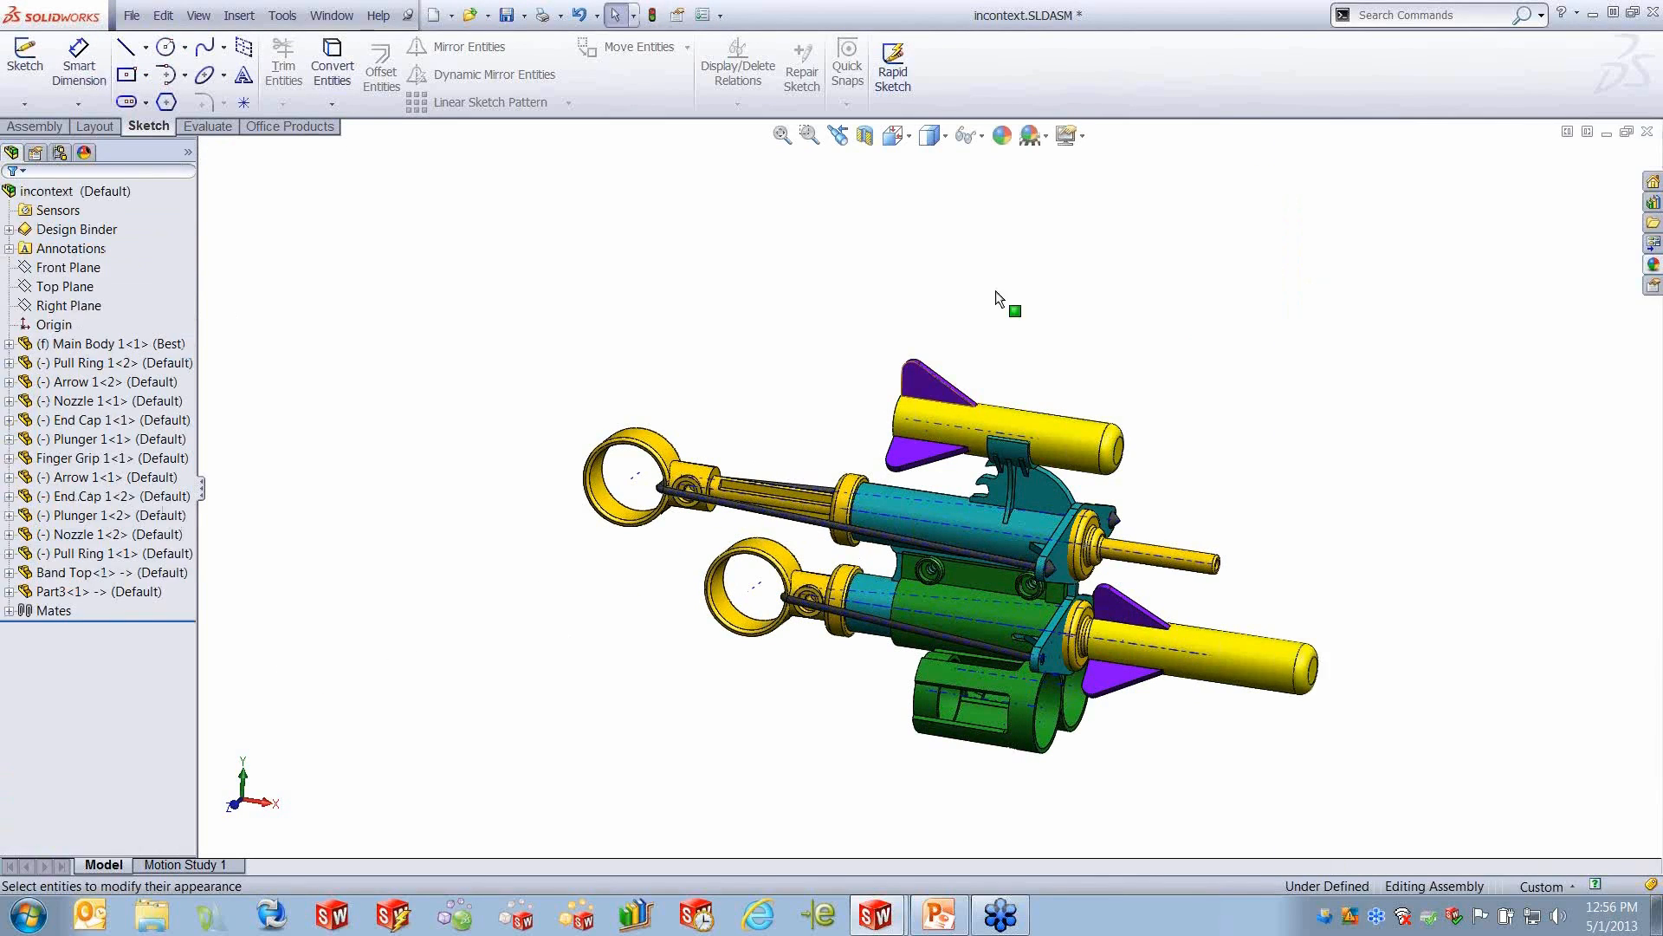
click(979, 136)
click(994, 197)
- Pull the lower pull ring back away from the body and rebuild the assembly so the new band follows it
drag(760, 609, 660, 622)
click(662, 714)
key(ctrl+b)
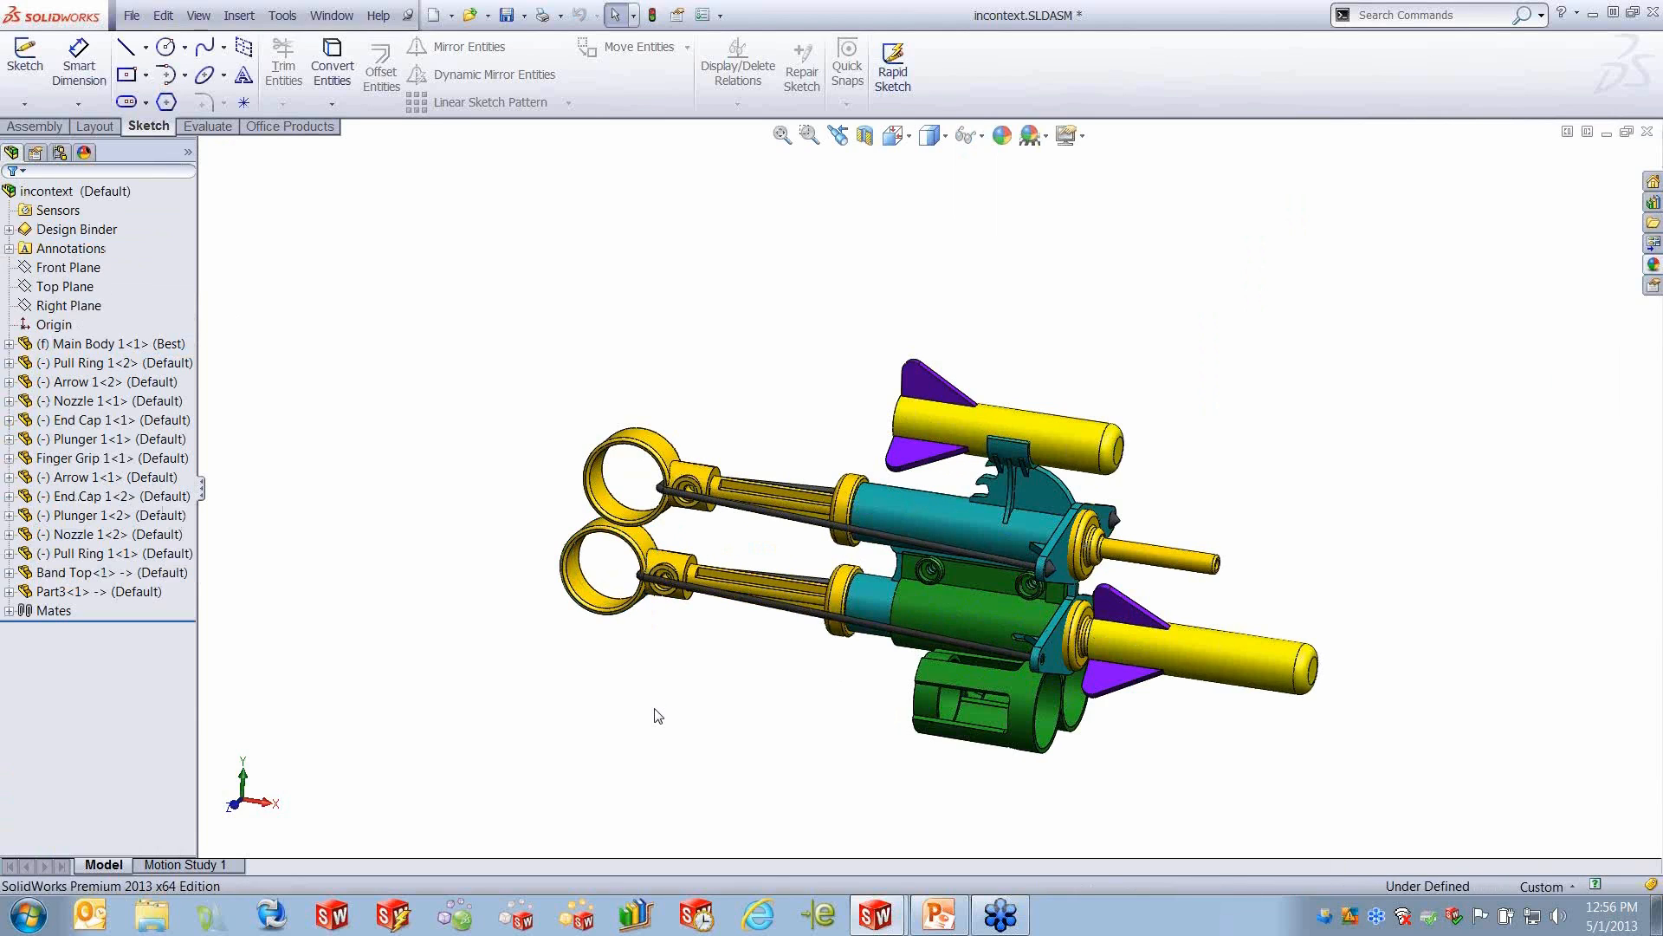
- In Motion Study 1, animate the lower pull ring moving back from 0 to 4 seconds and calculate the study
click(206, 864)
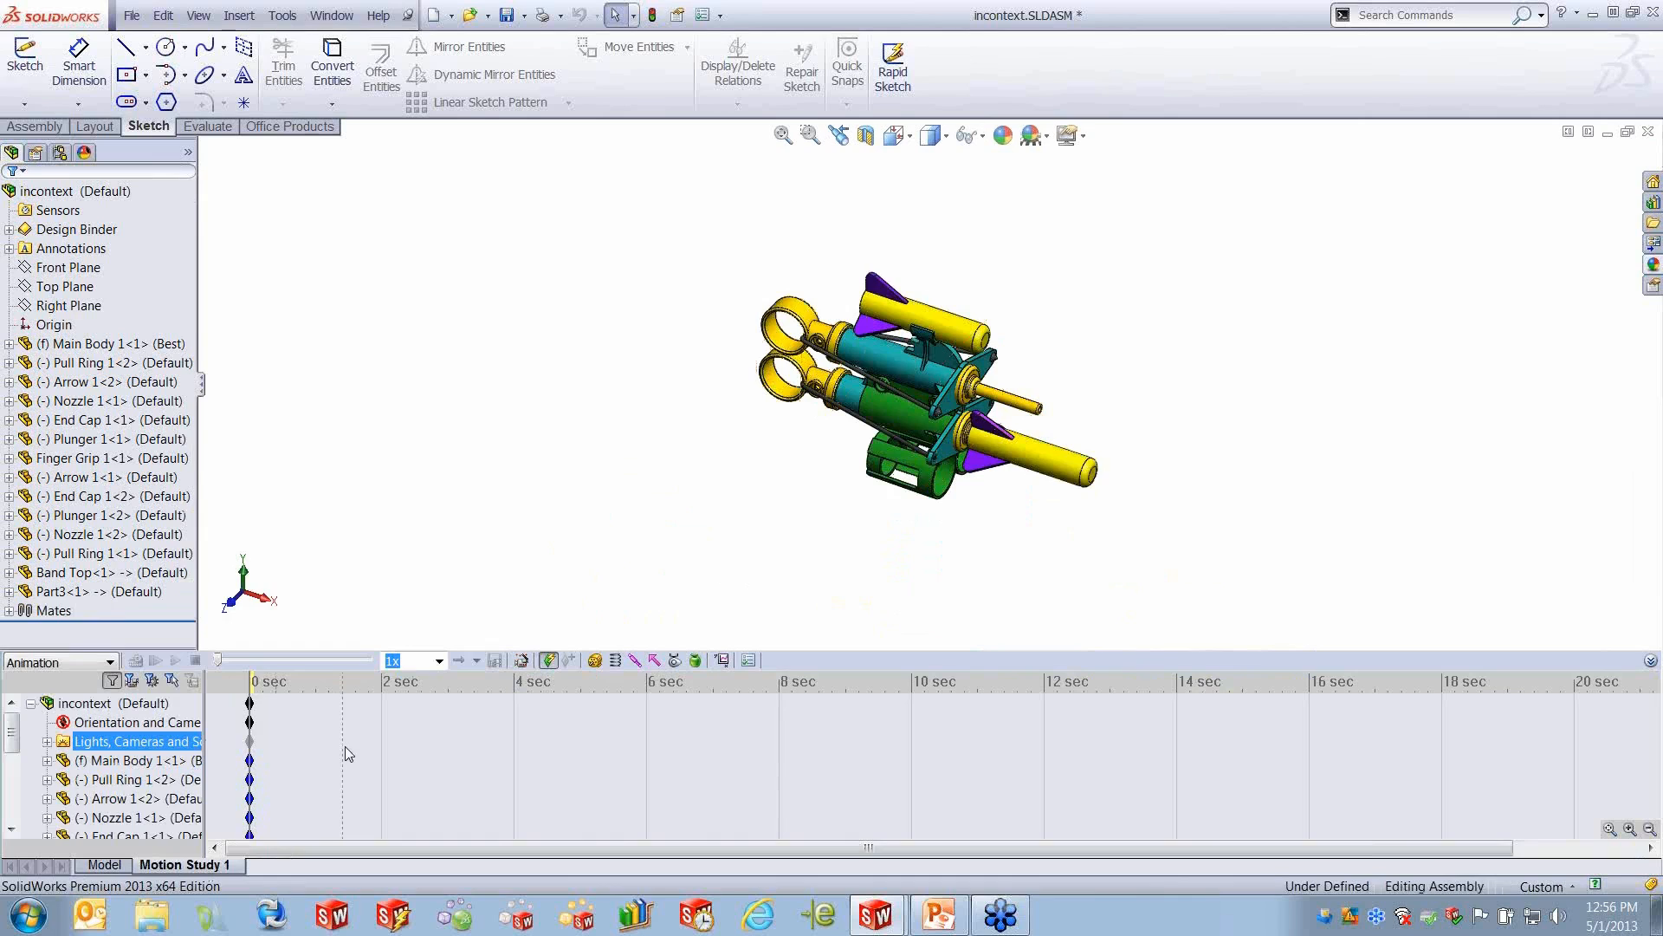
click(324, 704)
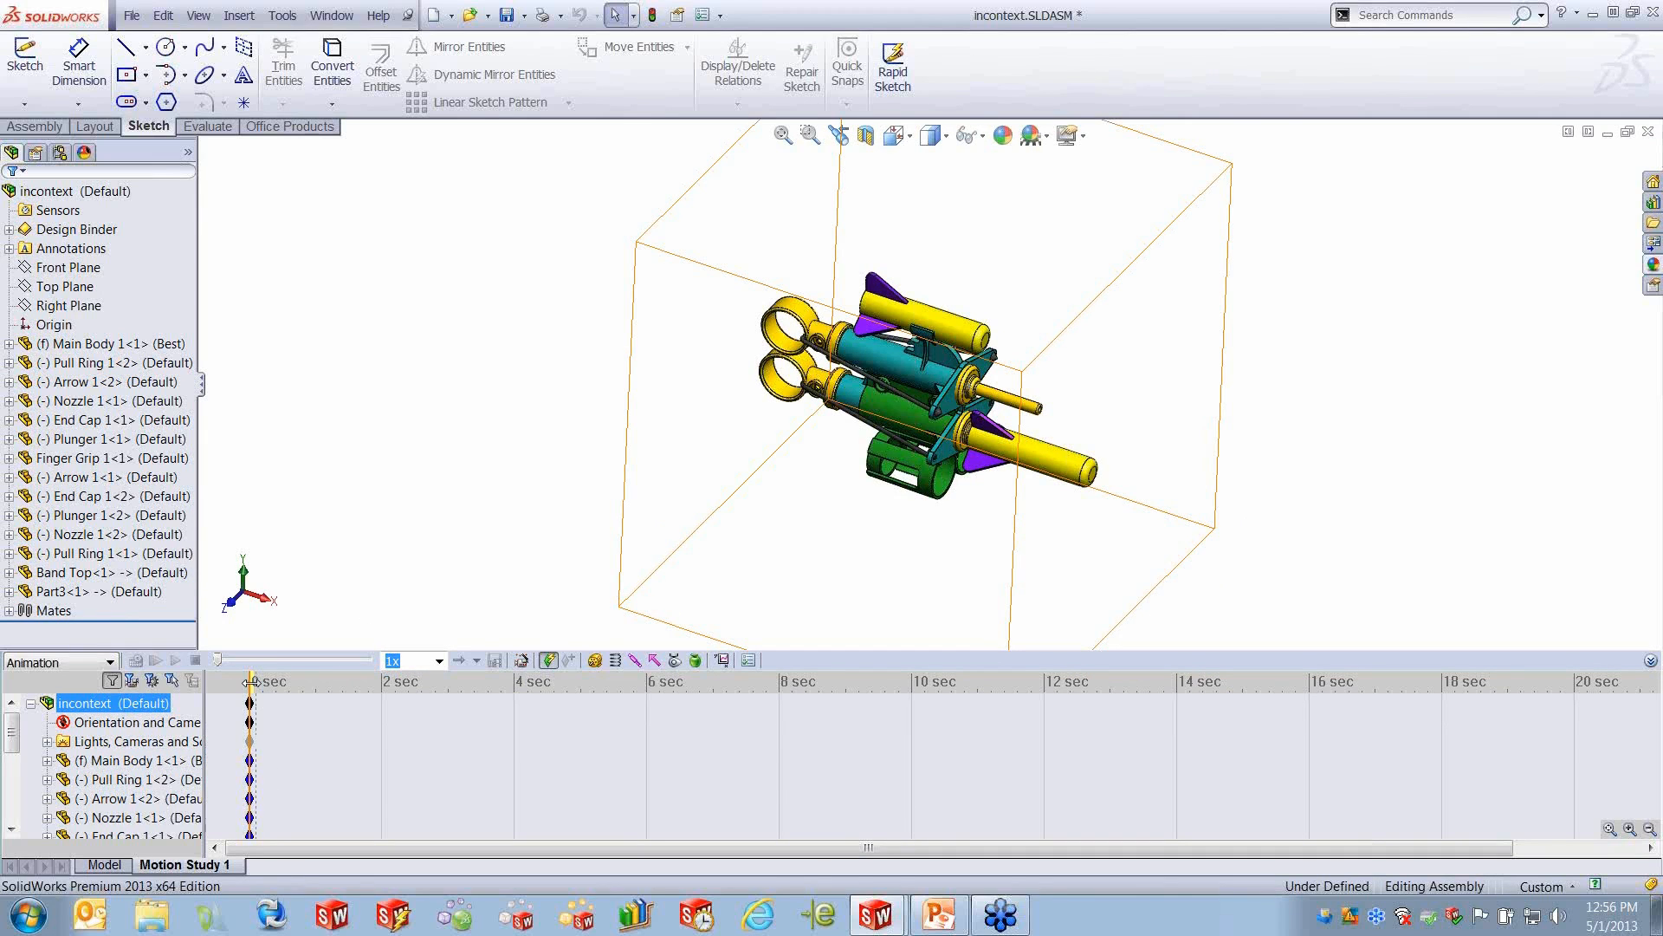
drag(251, 682, 515, 716)
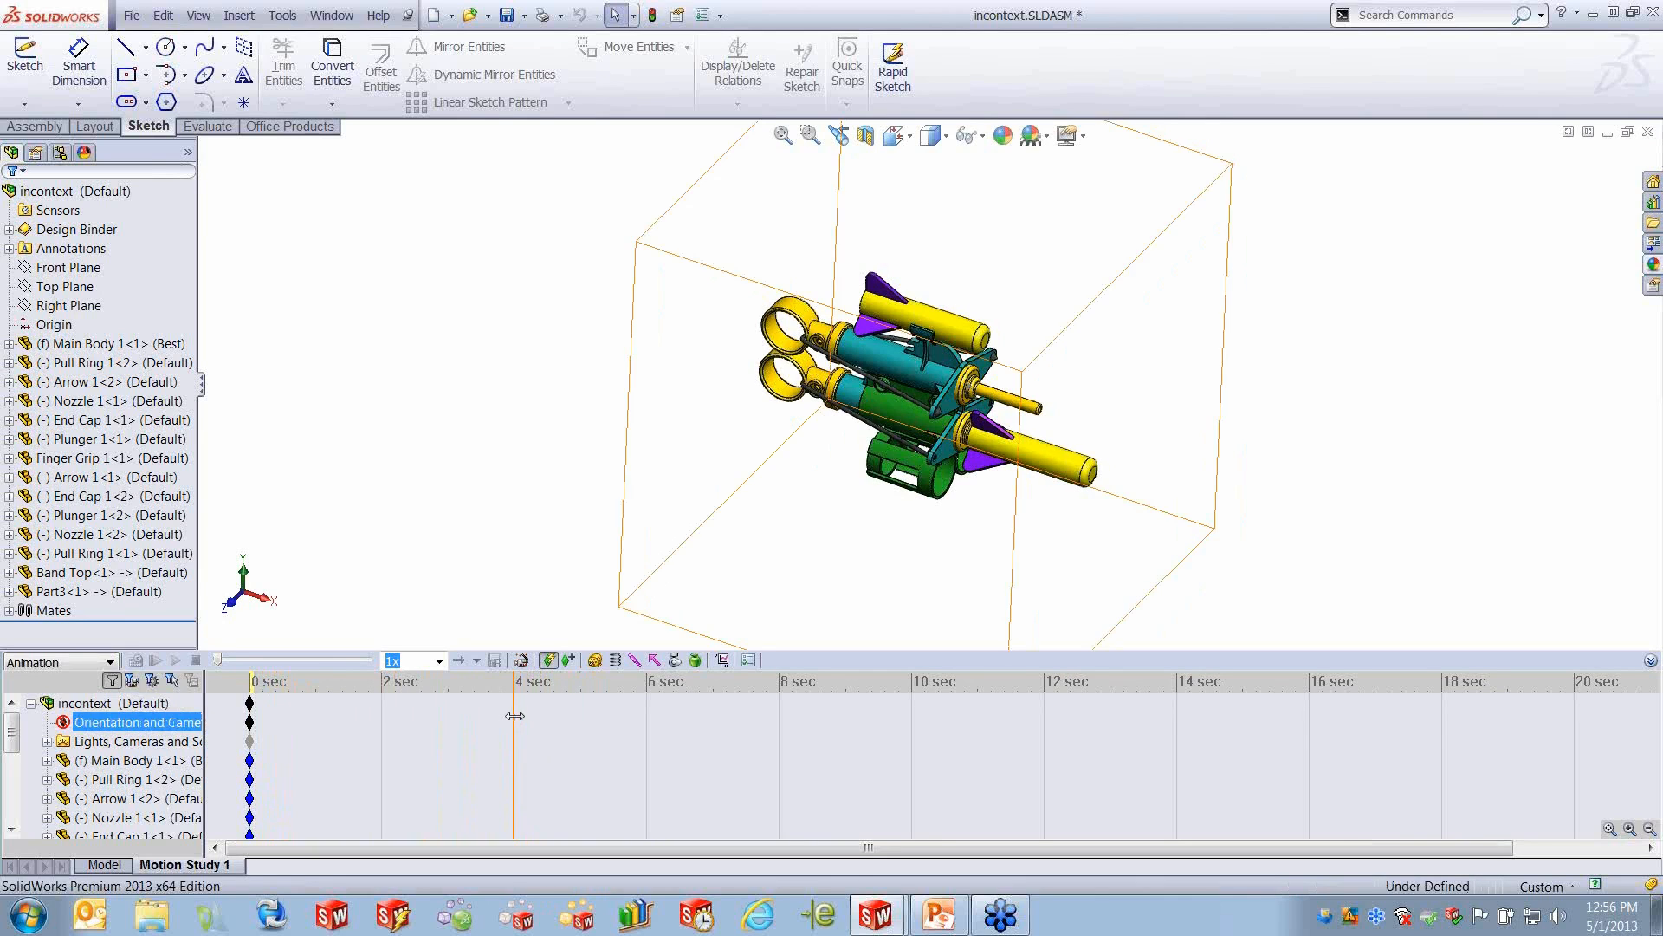
drag(805, 368, 711, 347)
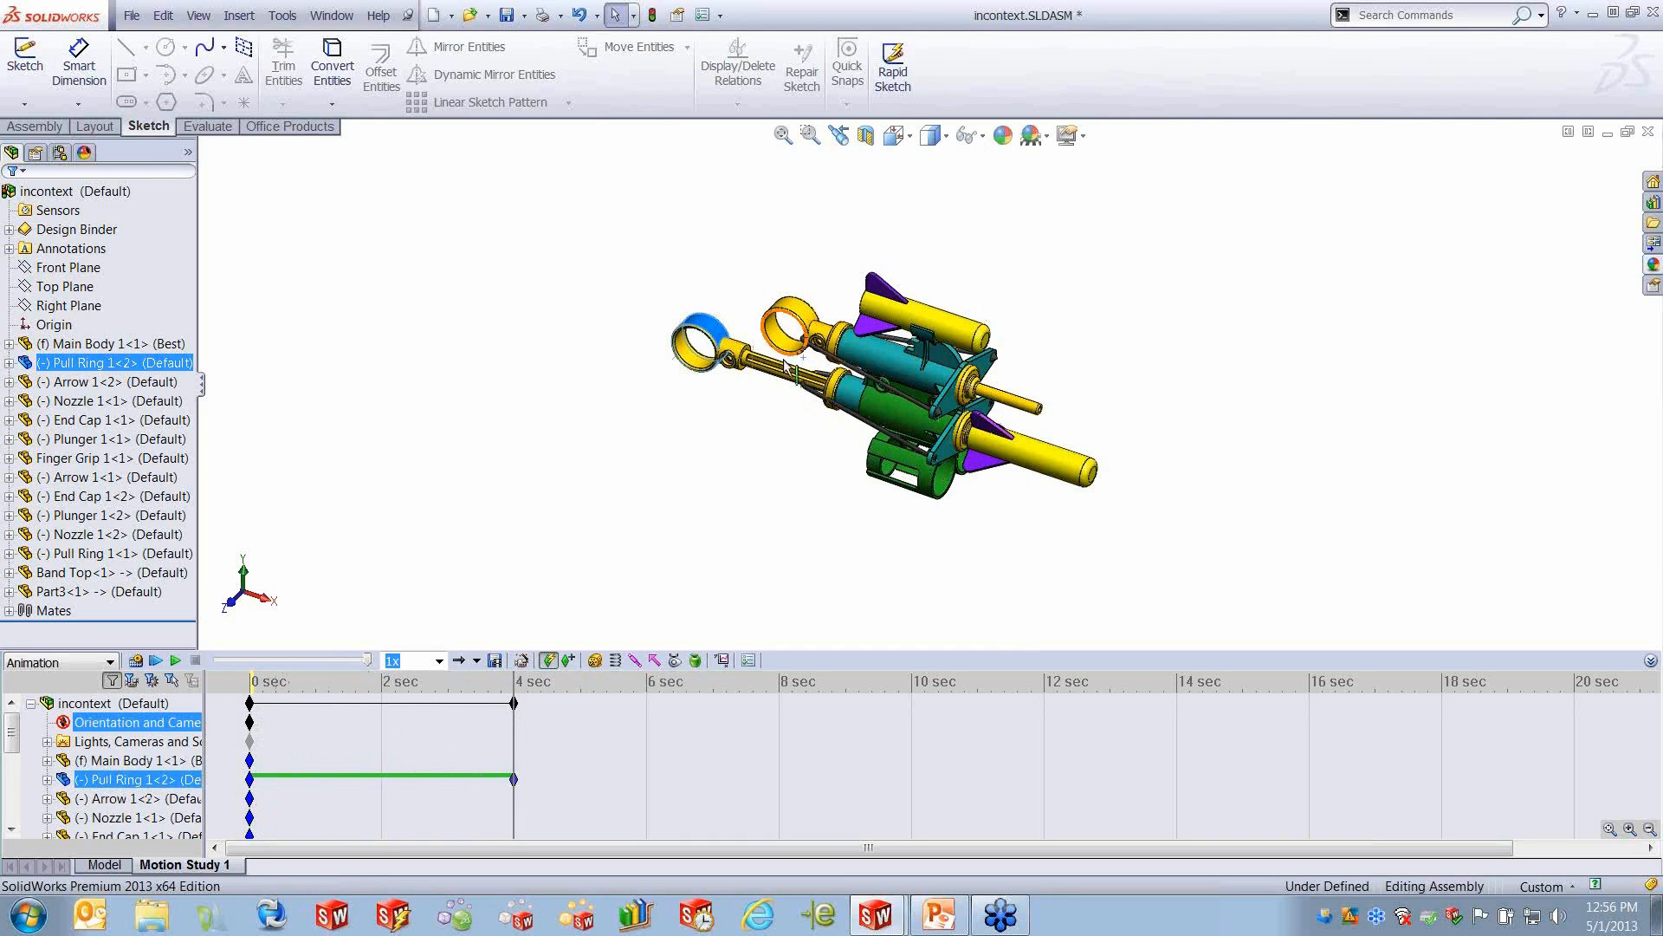
click(136, 661)
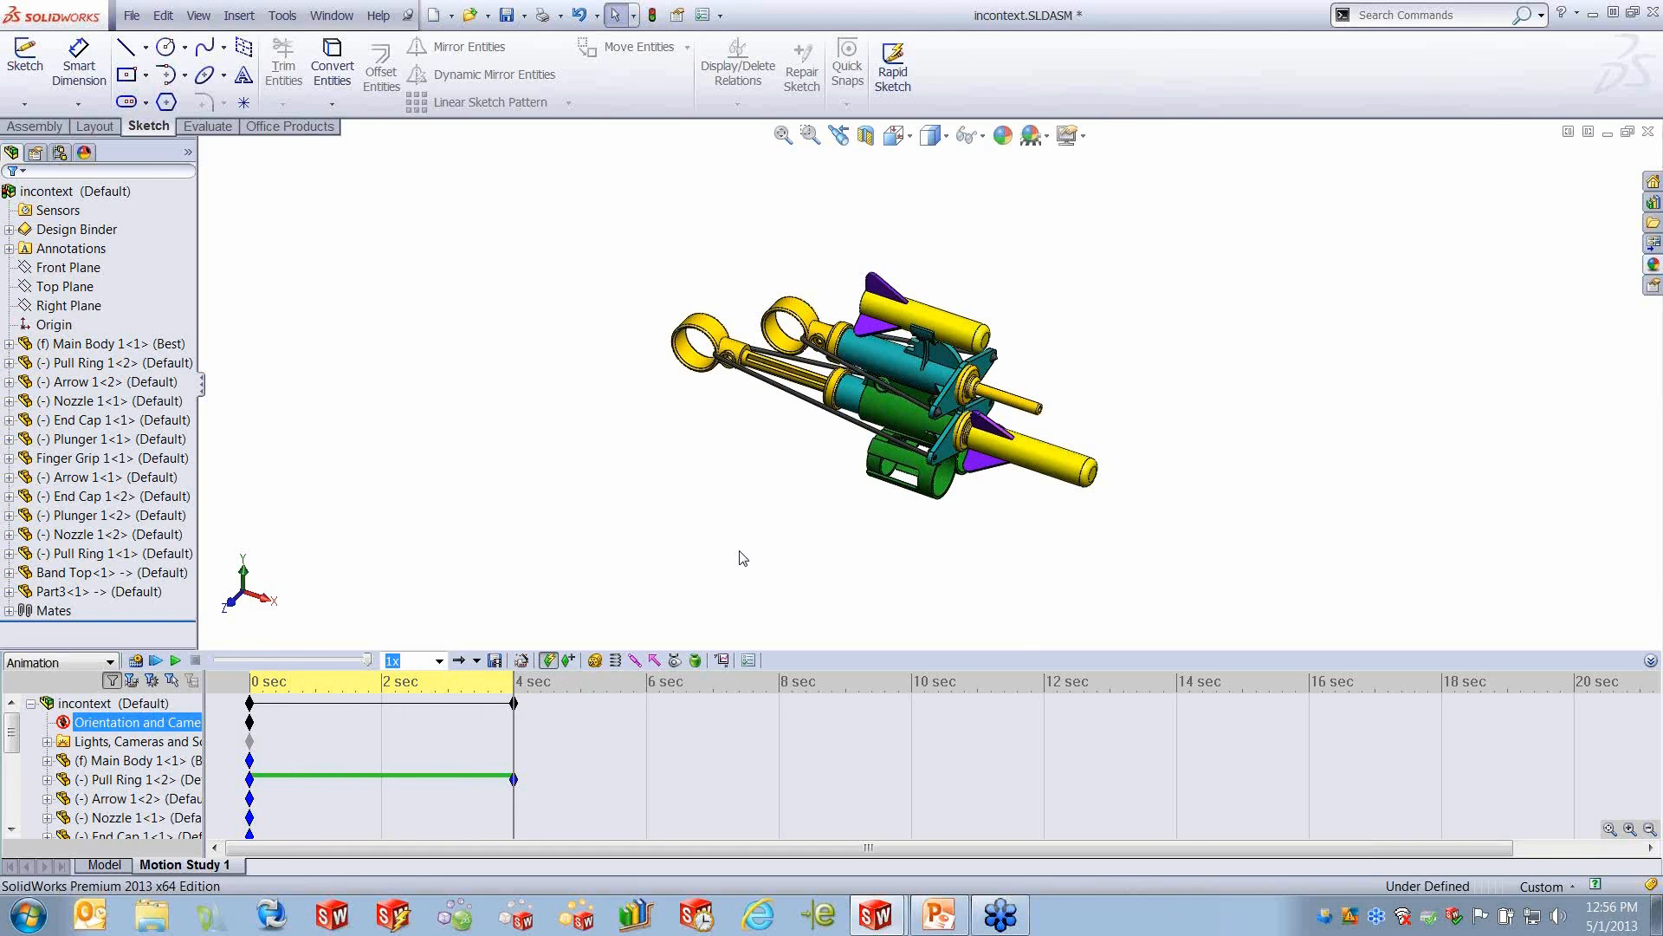
- Set the orientation and camera view key at 0 seconds to Front and play the animation from the start
click(563, 704)
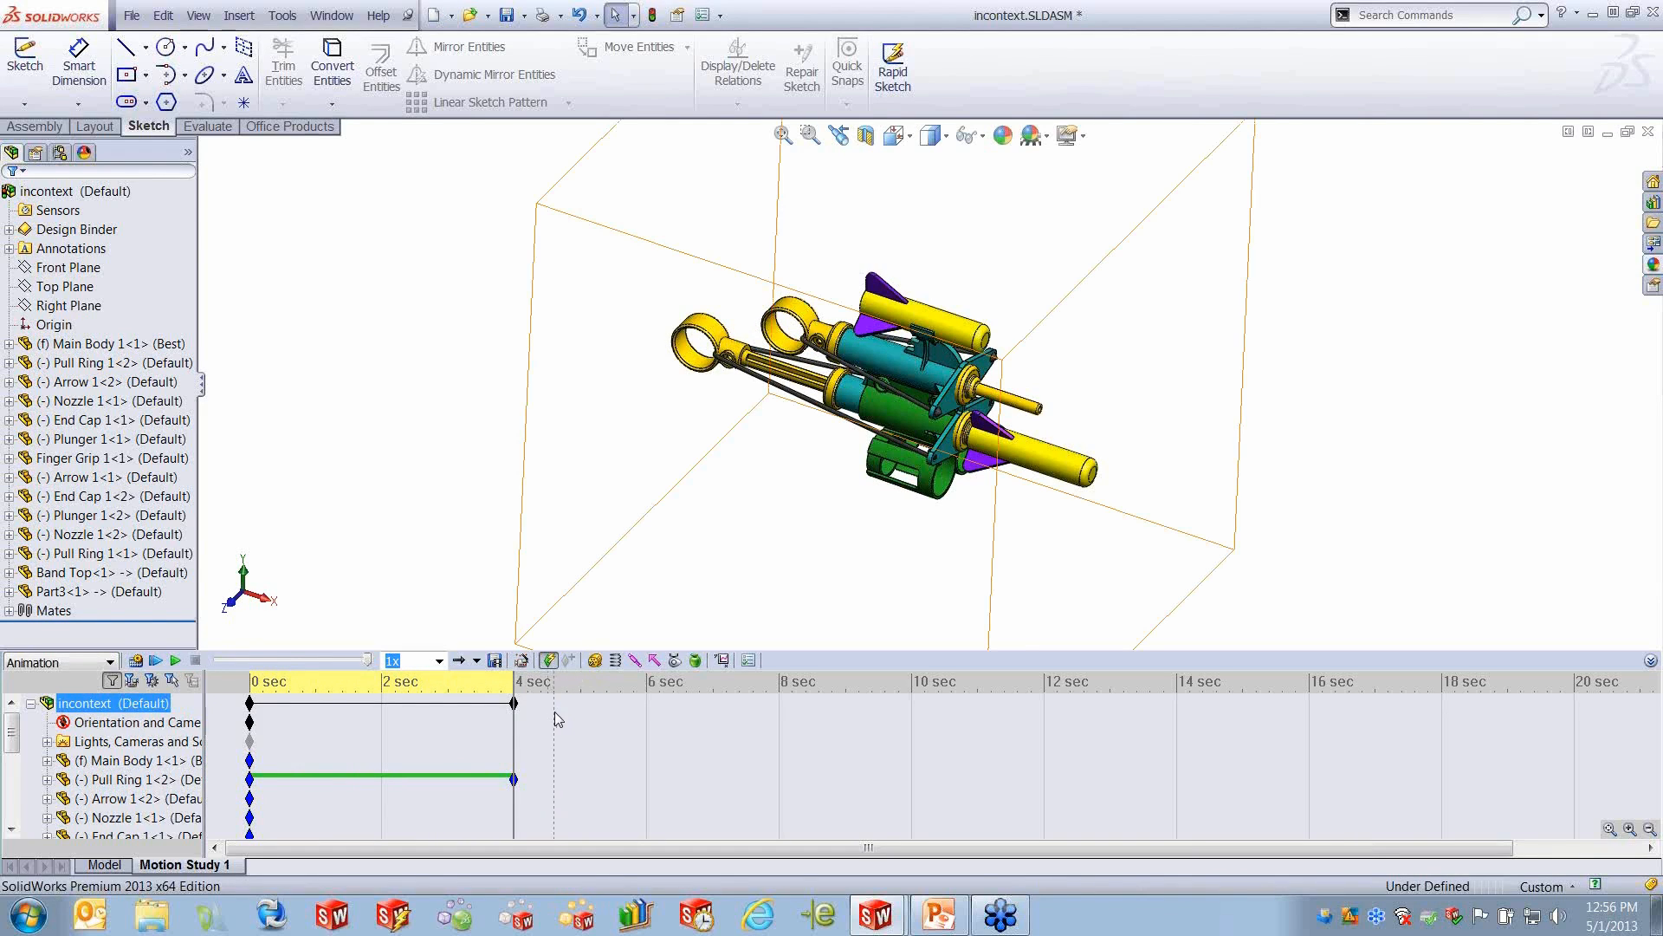
click(522, 734)
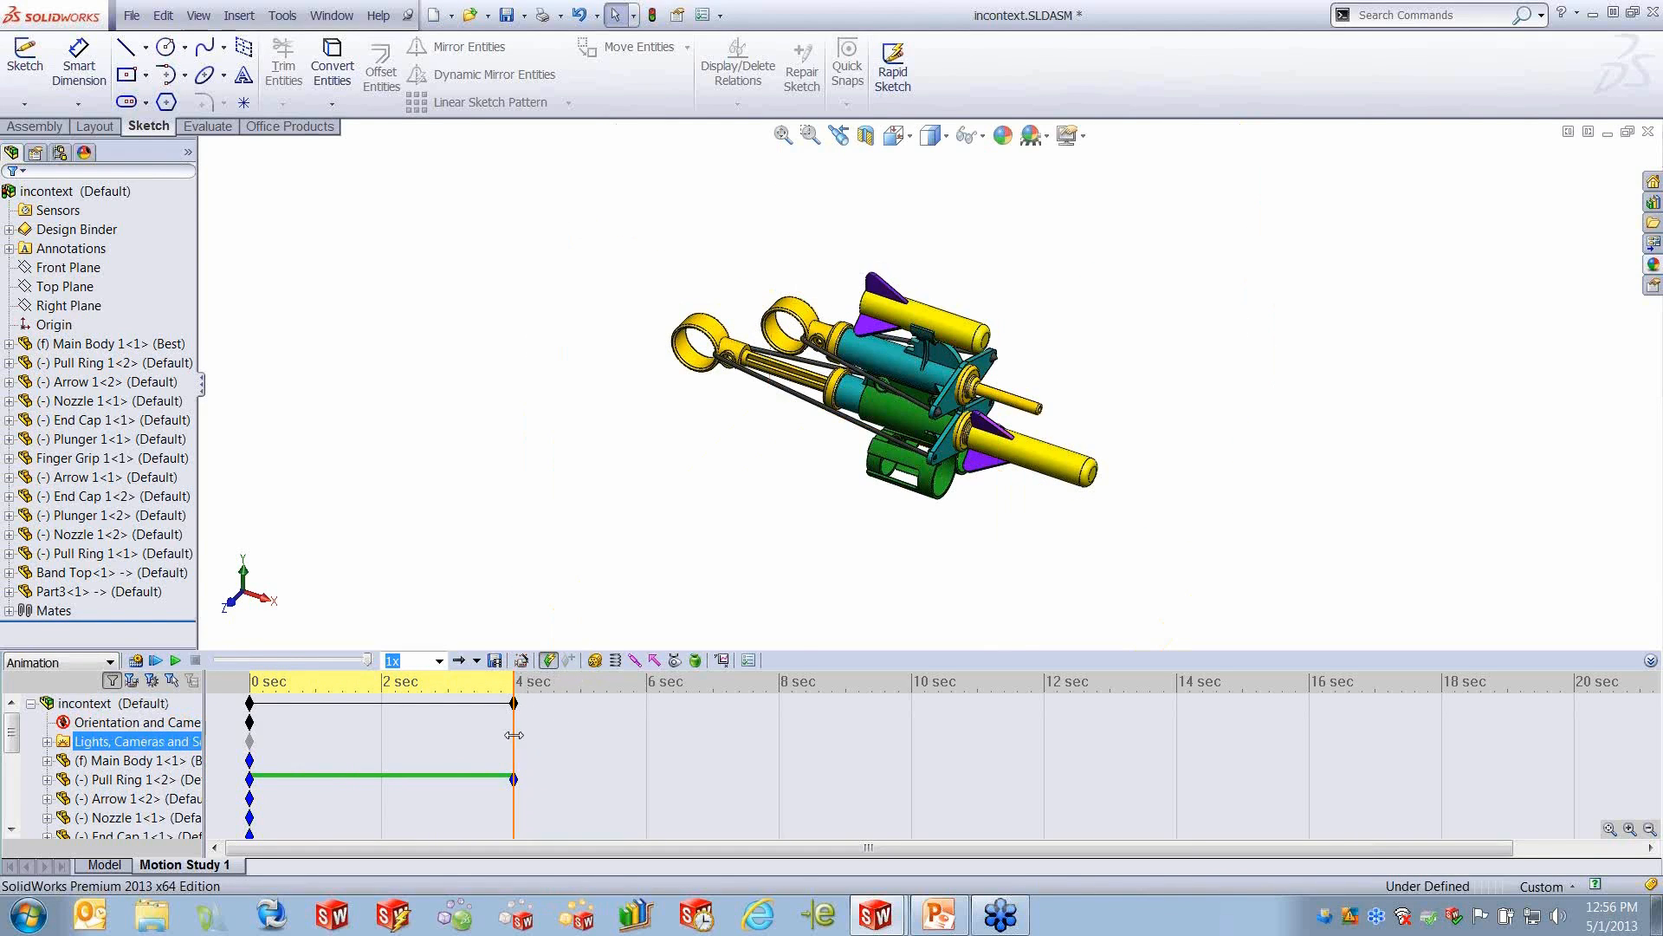
click(513, 703)
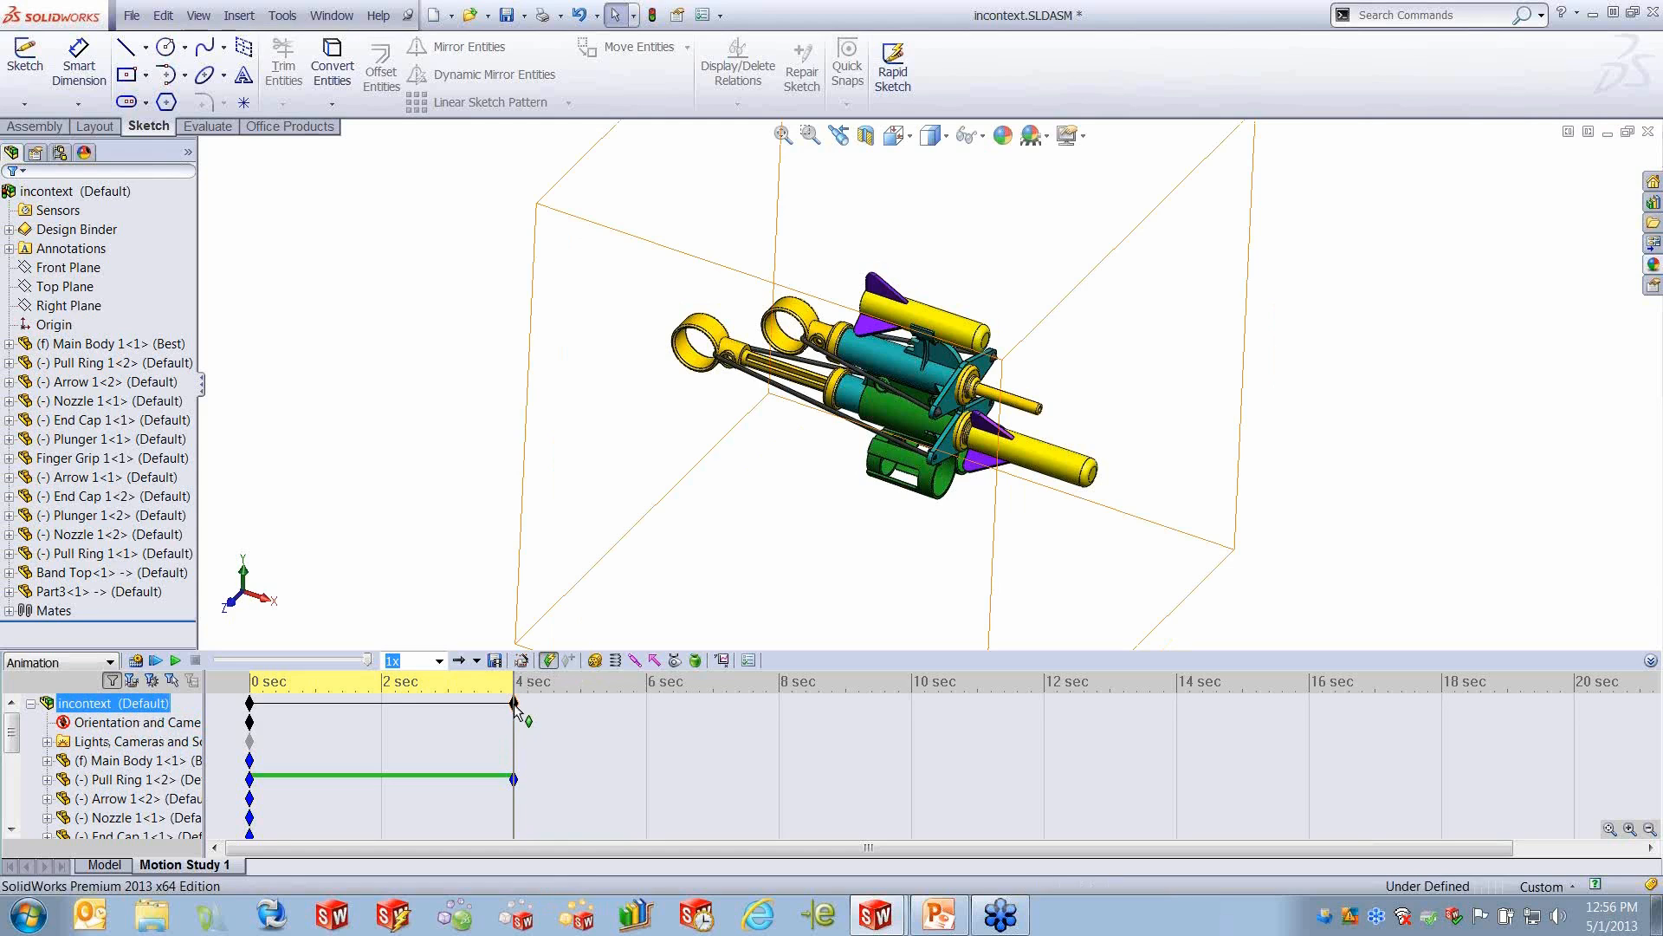
right_click(513, 703)
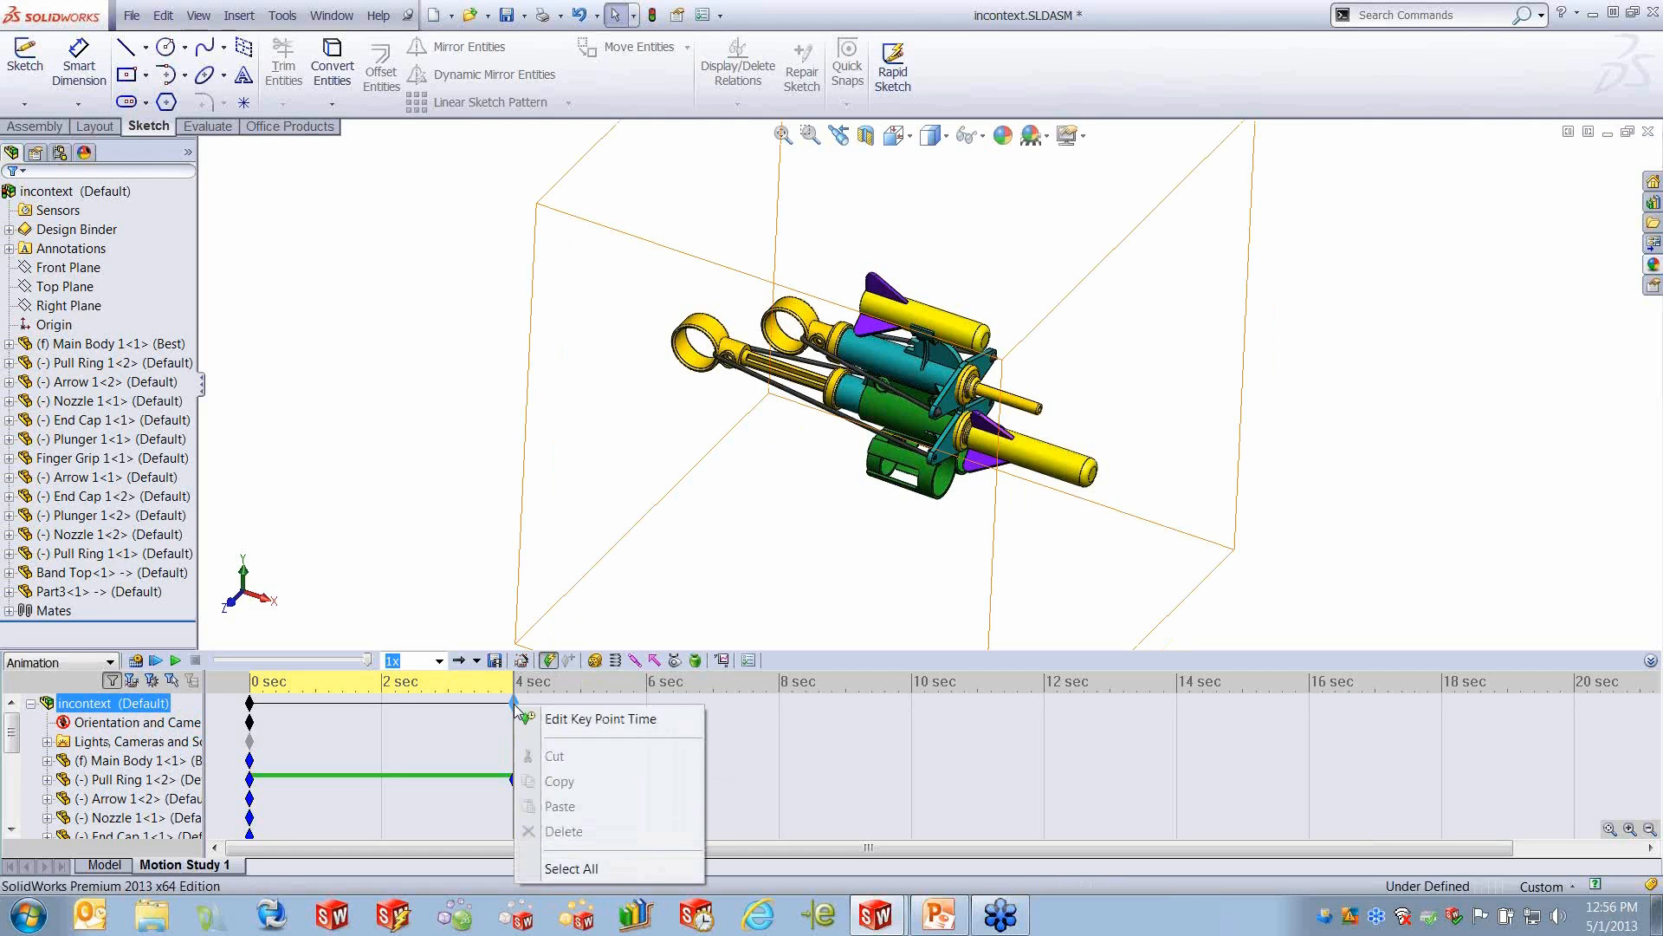
click(327, 732)
right_click(250, 722)
mouse_move(332, 506)
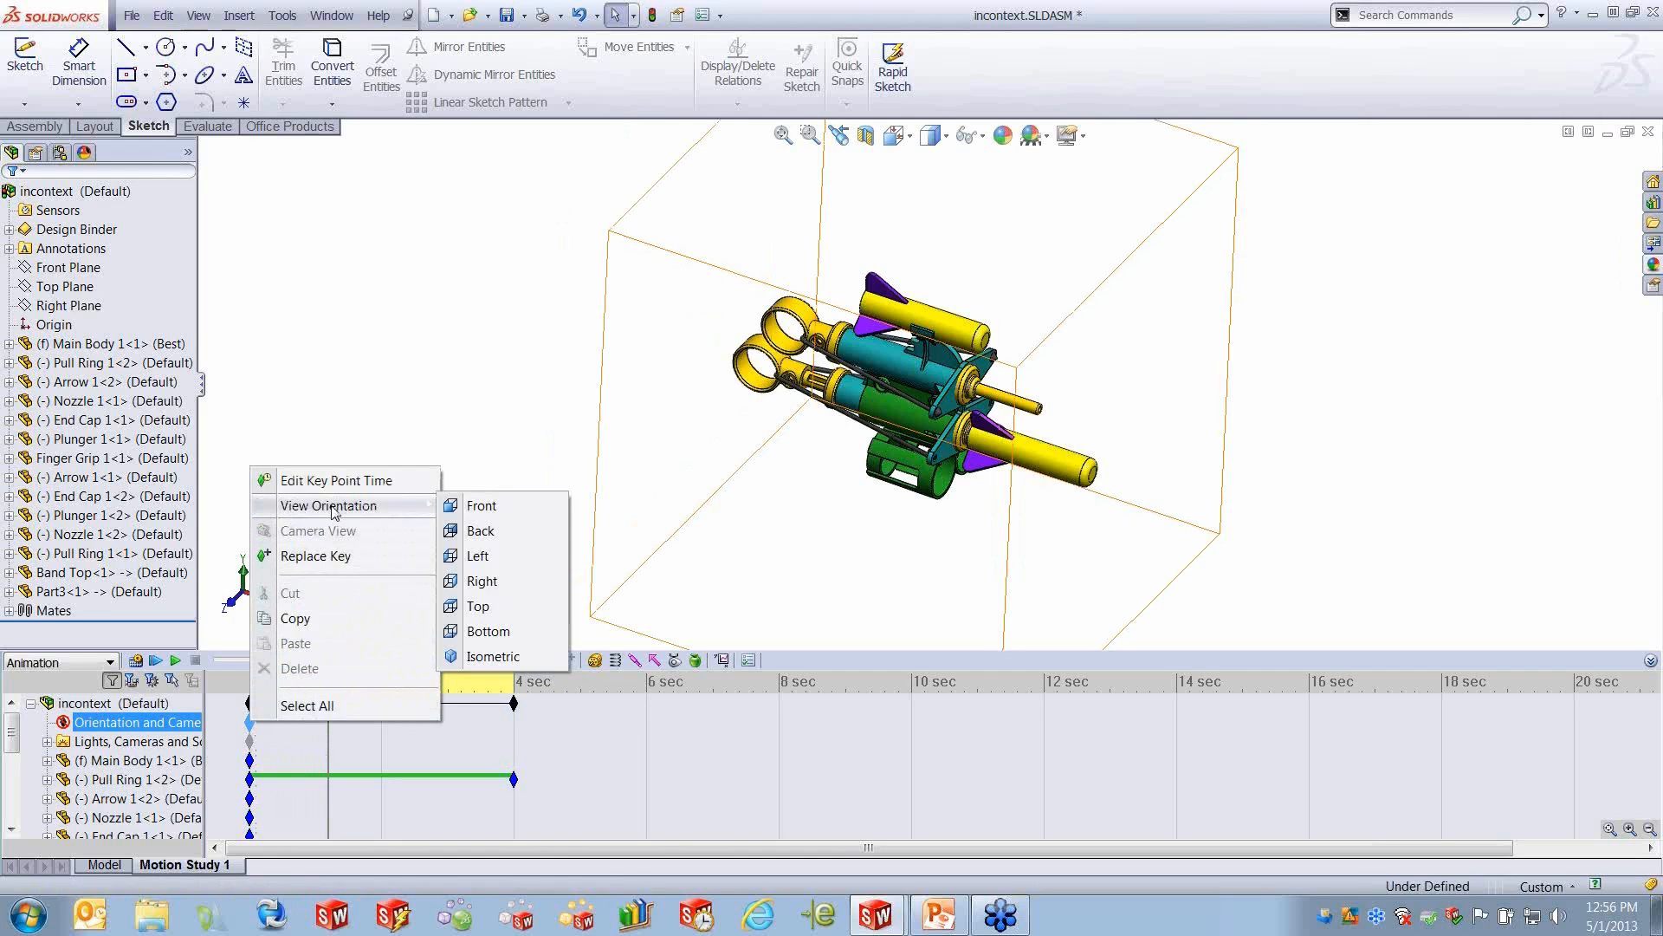
click(474, 508)
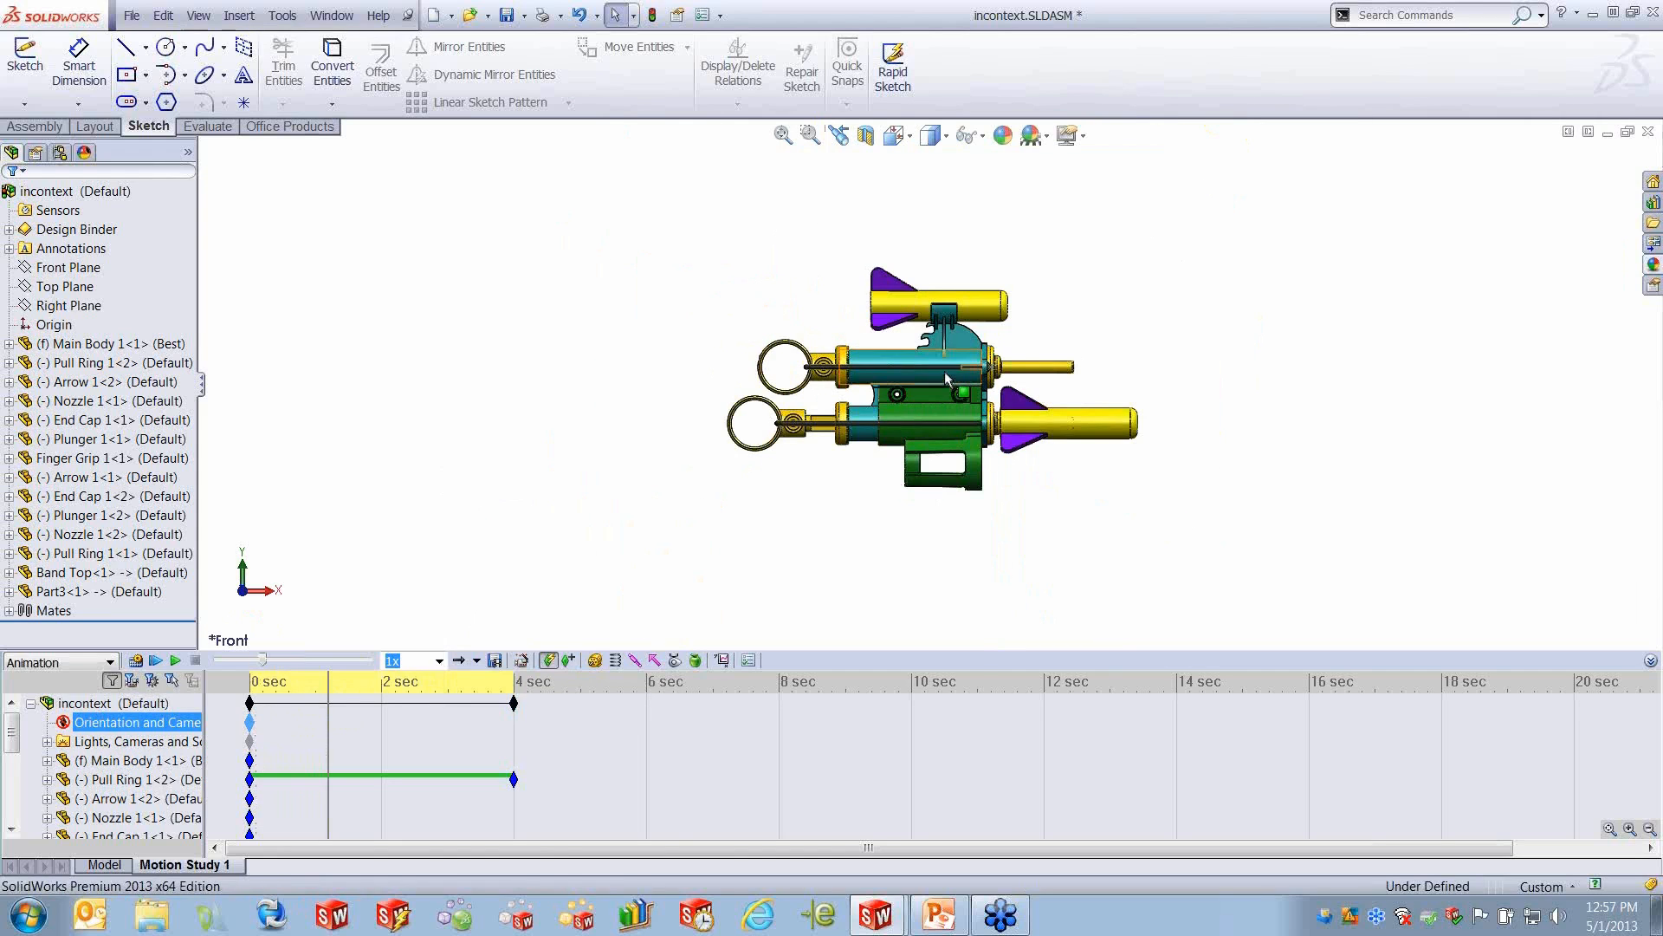
click(156, 661)
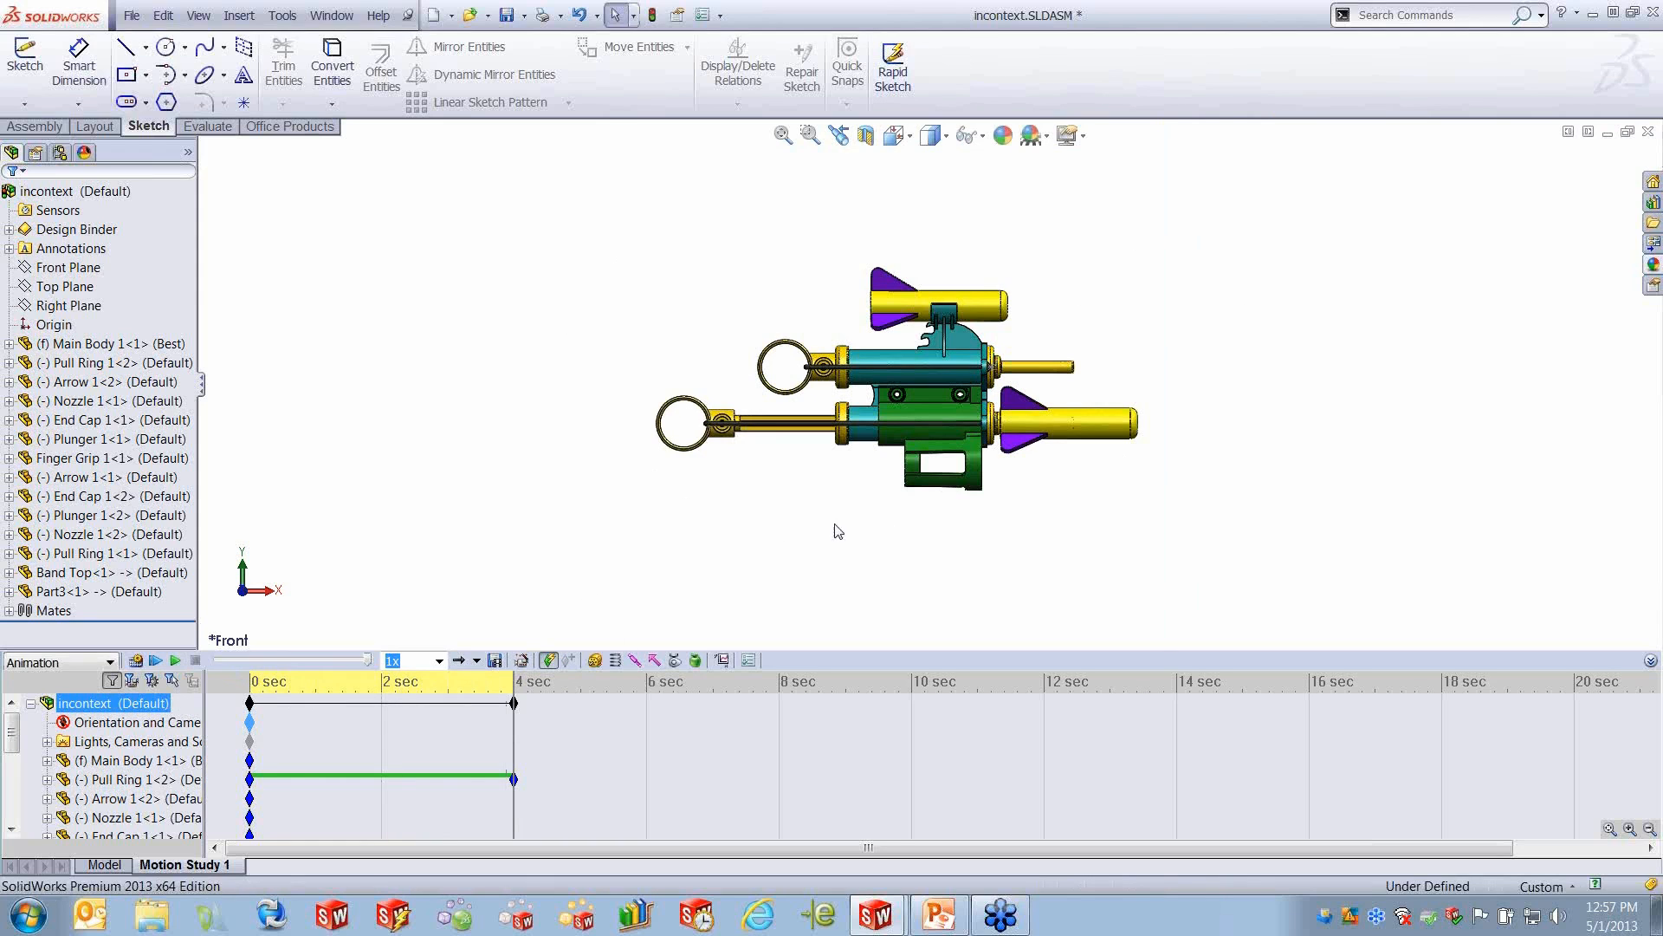
middle_drag(931, 526, 920, 610)
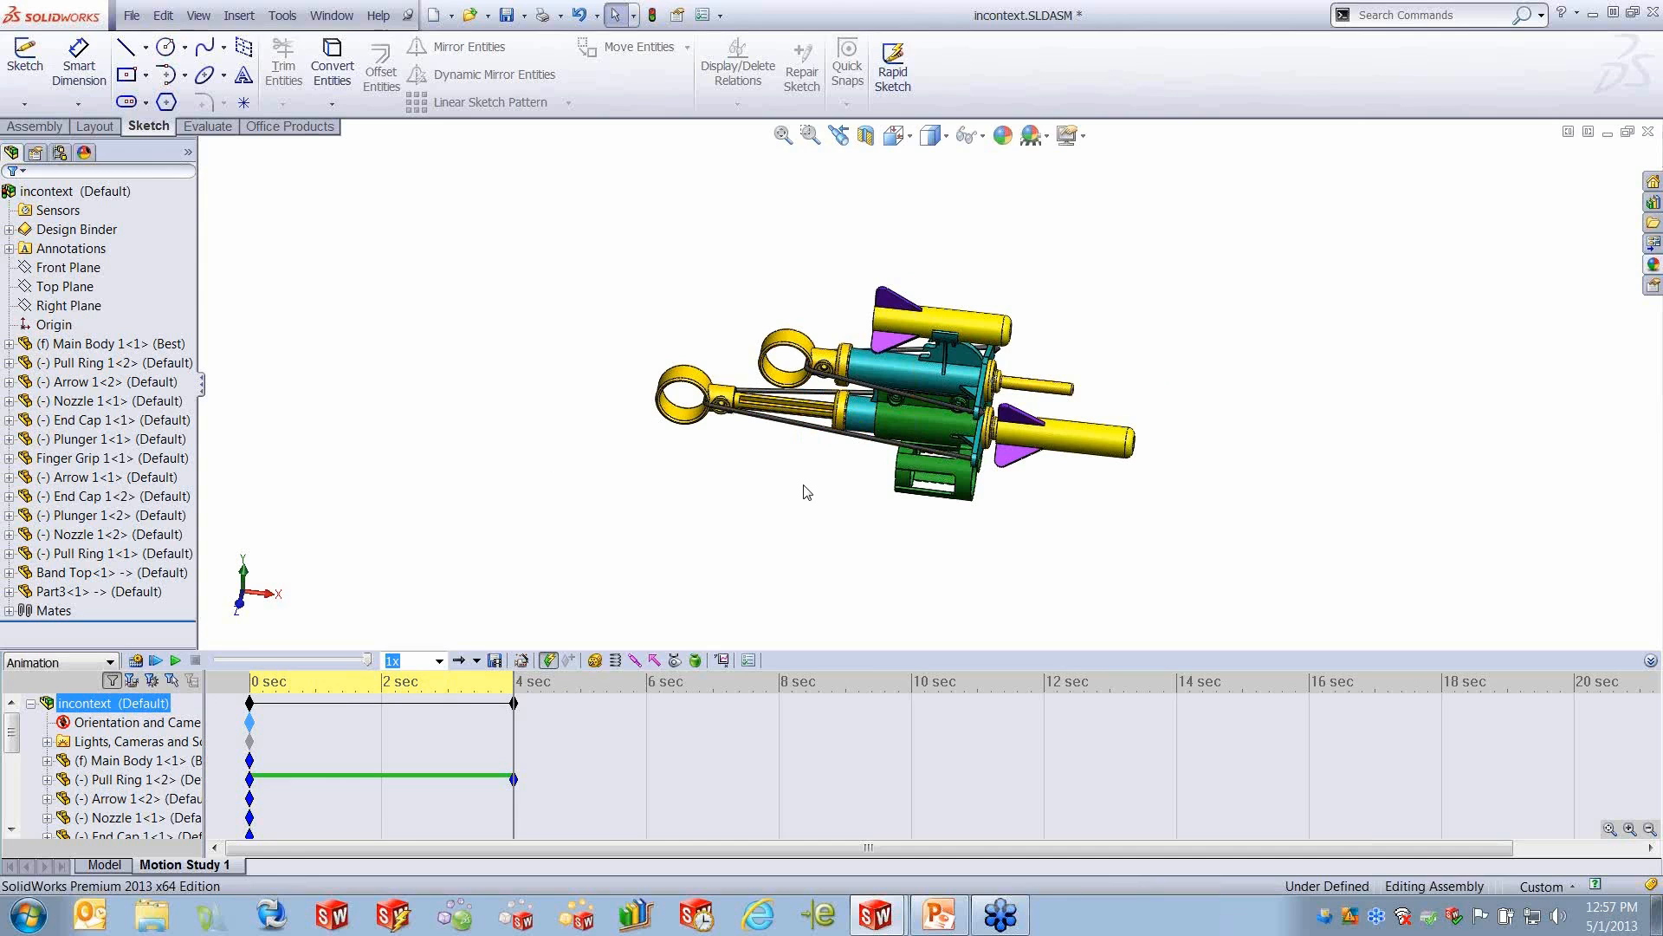
- Open incontext_&.SLDASM, play its Completed Toy Gun motion study, and return to incontext.SLDASM
click(131, 15)
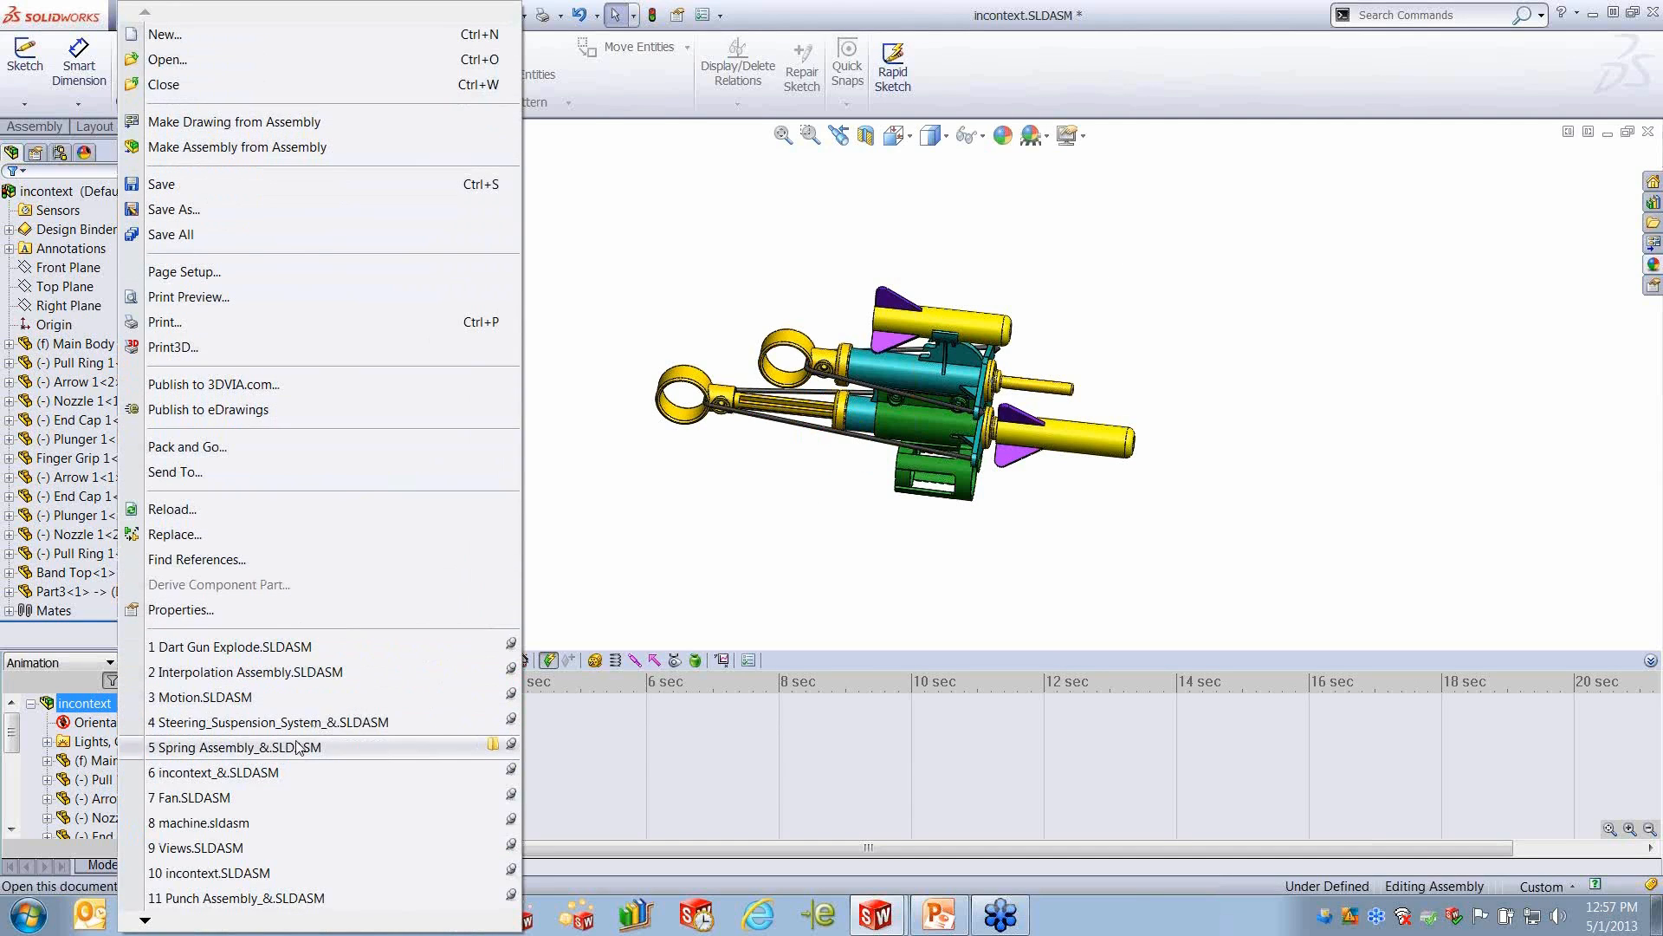
mouse_move(286, 754)
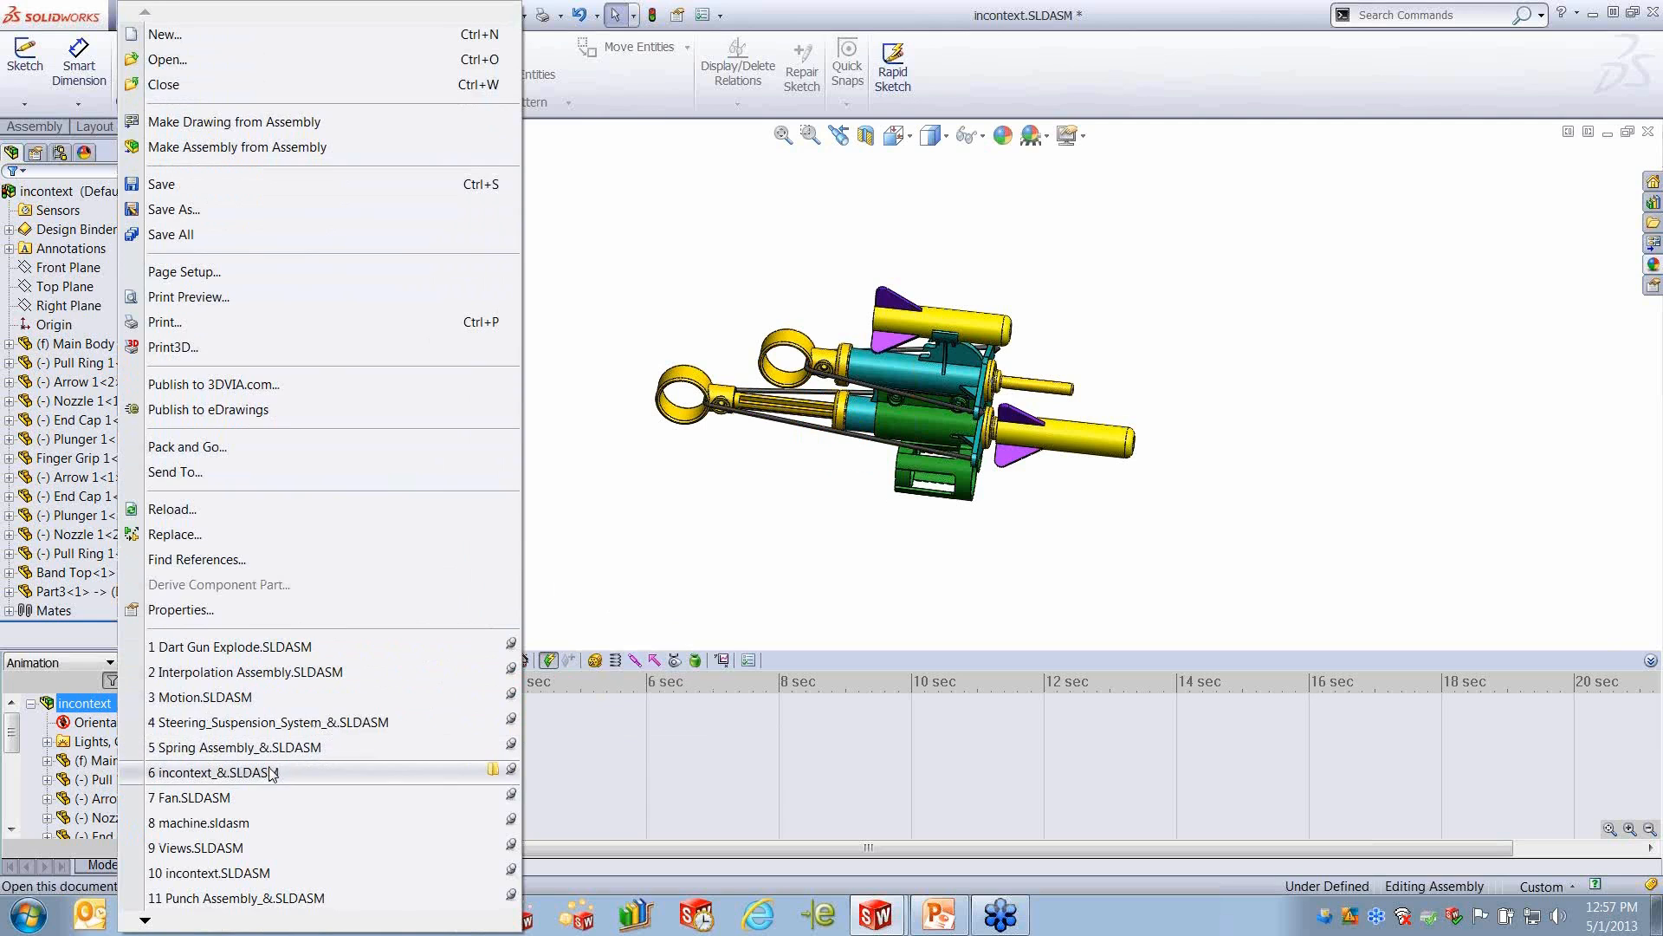
click(278, 773)
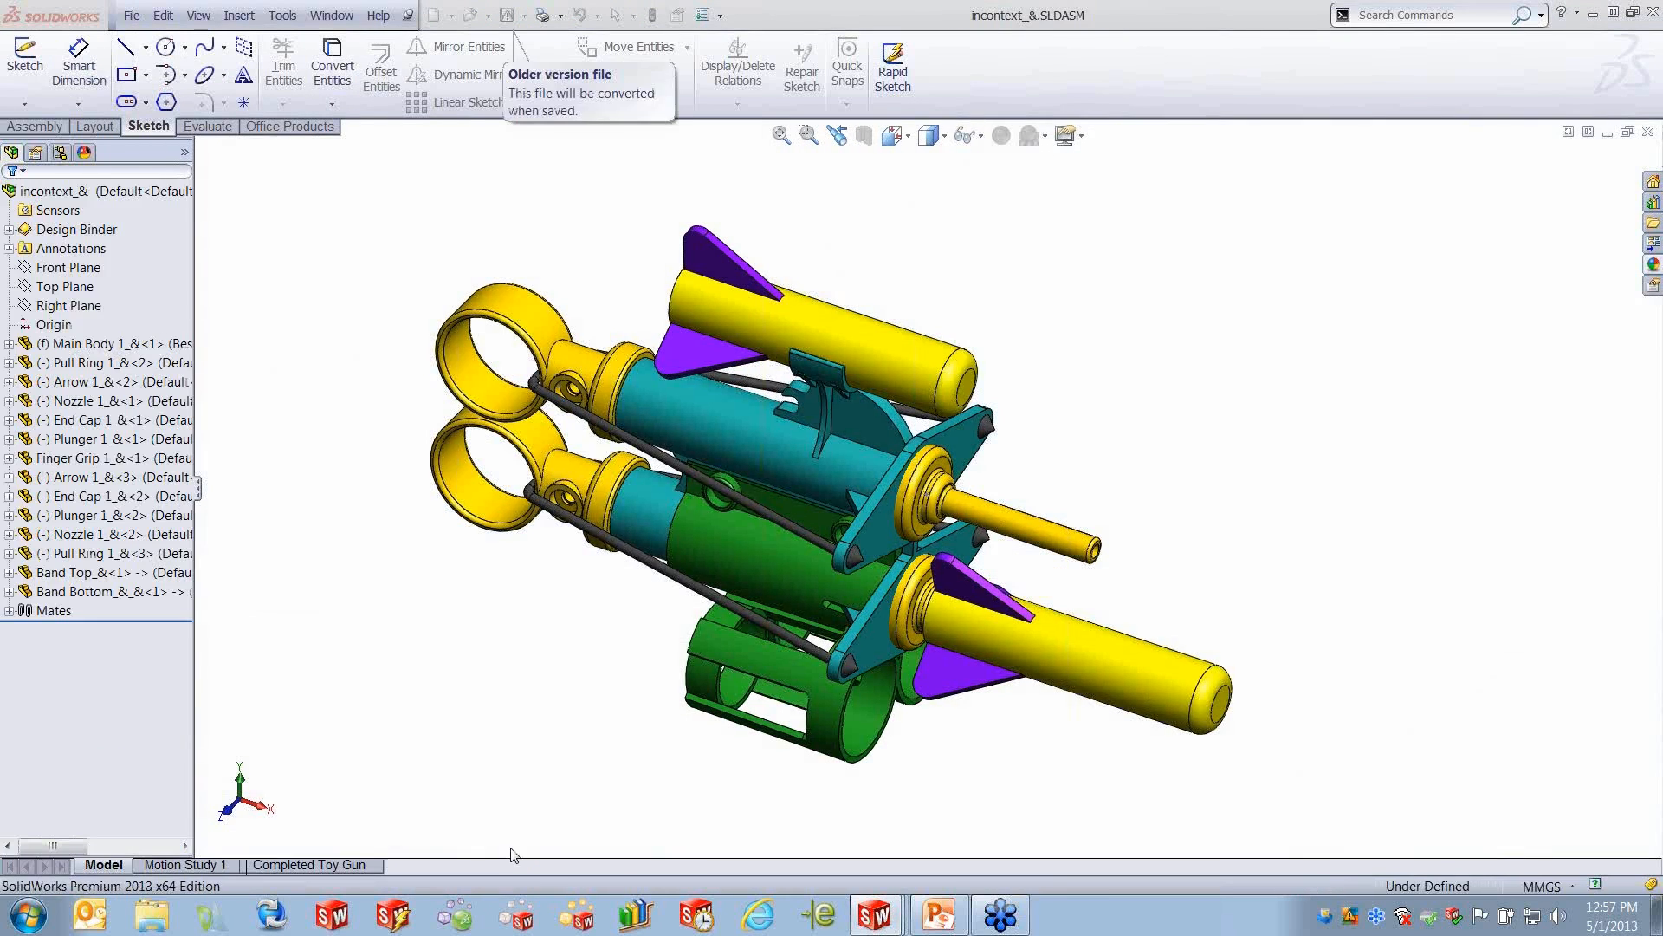
click(308, 865)
click(175, 661)
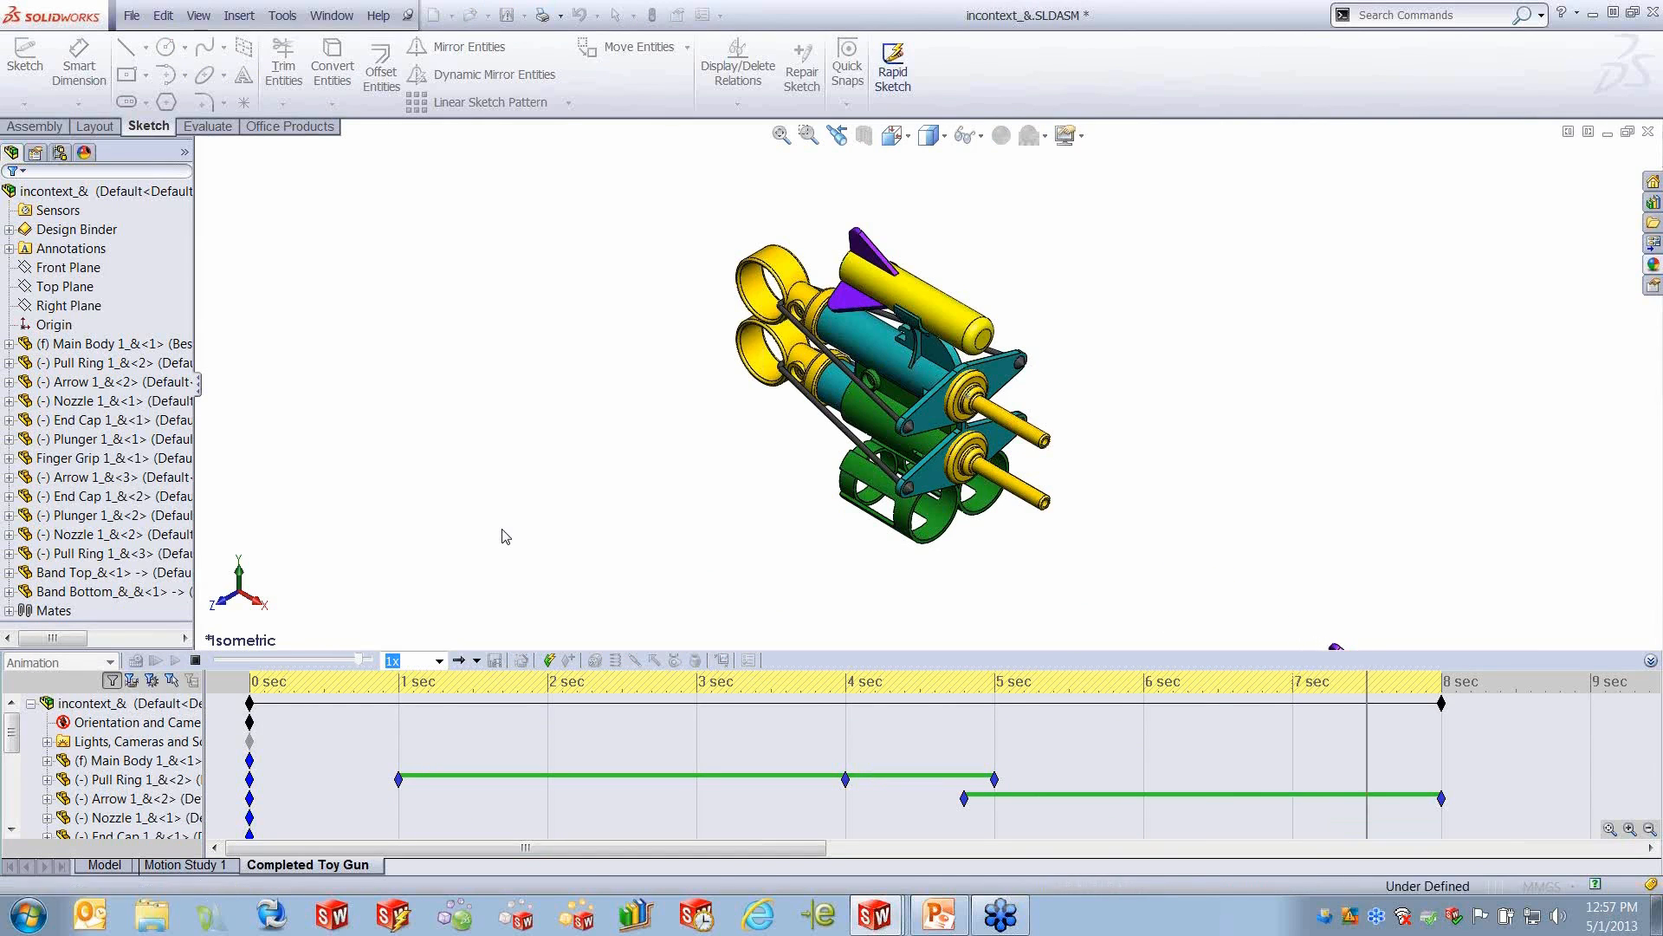
click(337, 16)
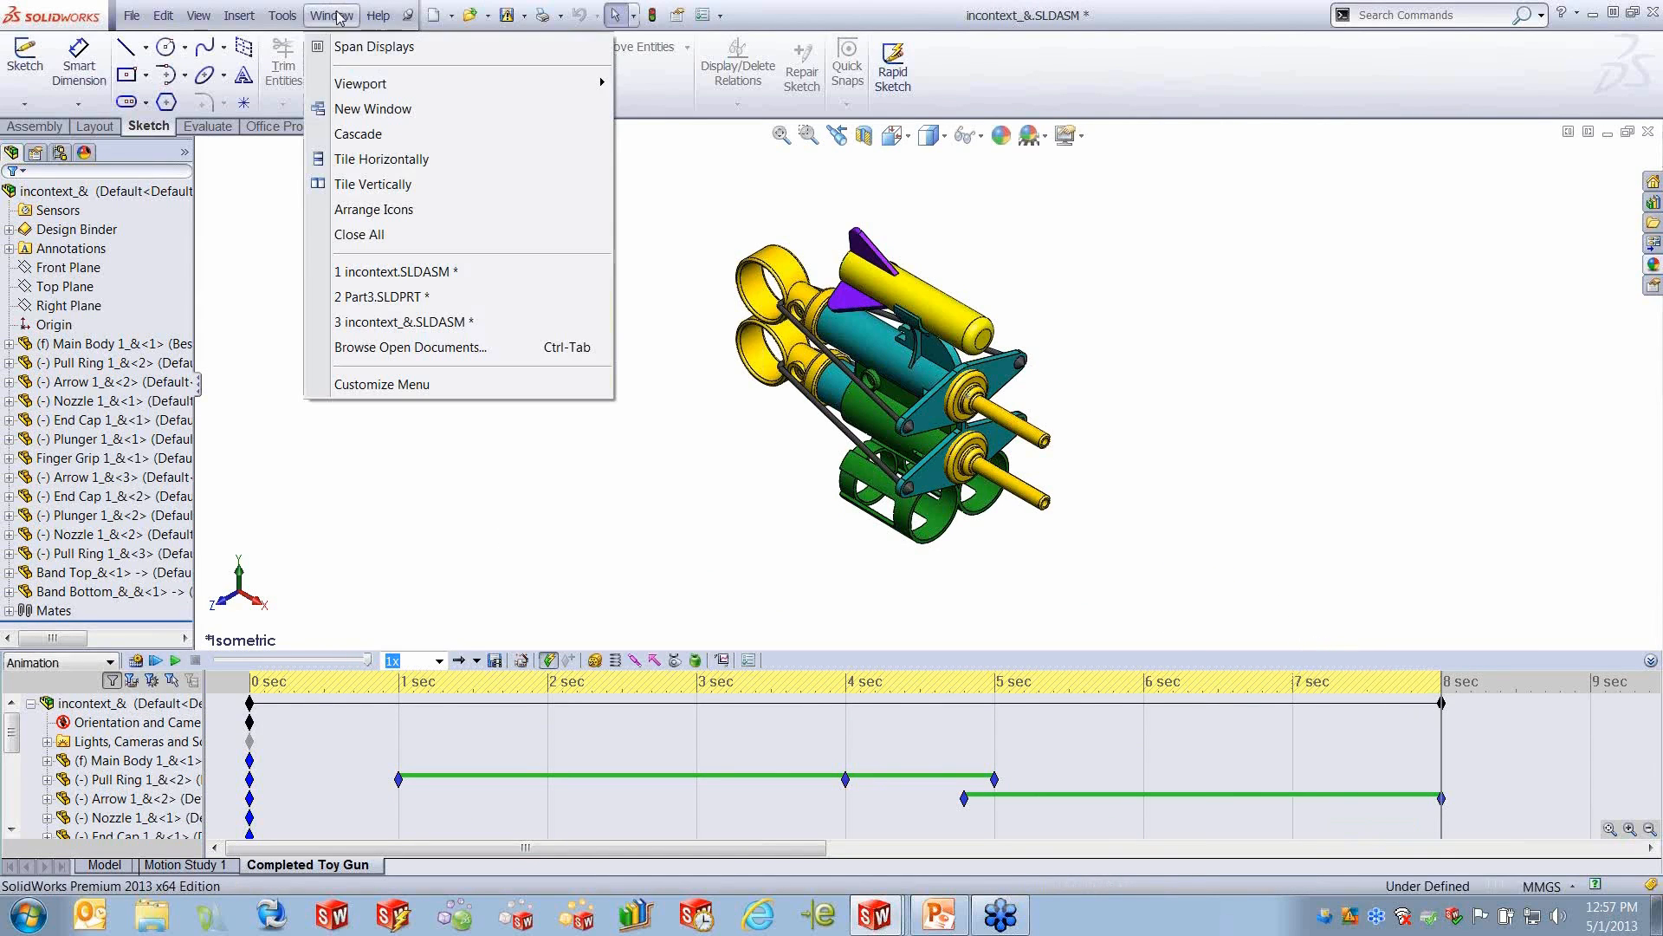
click(416, 273)
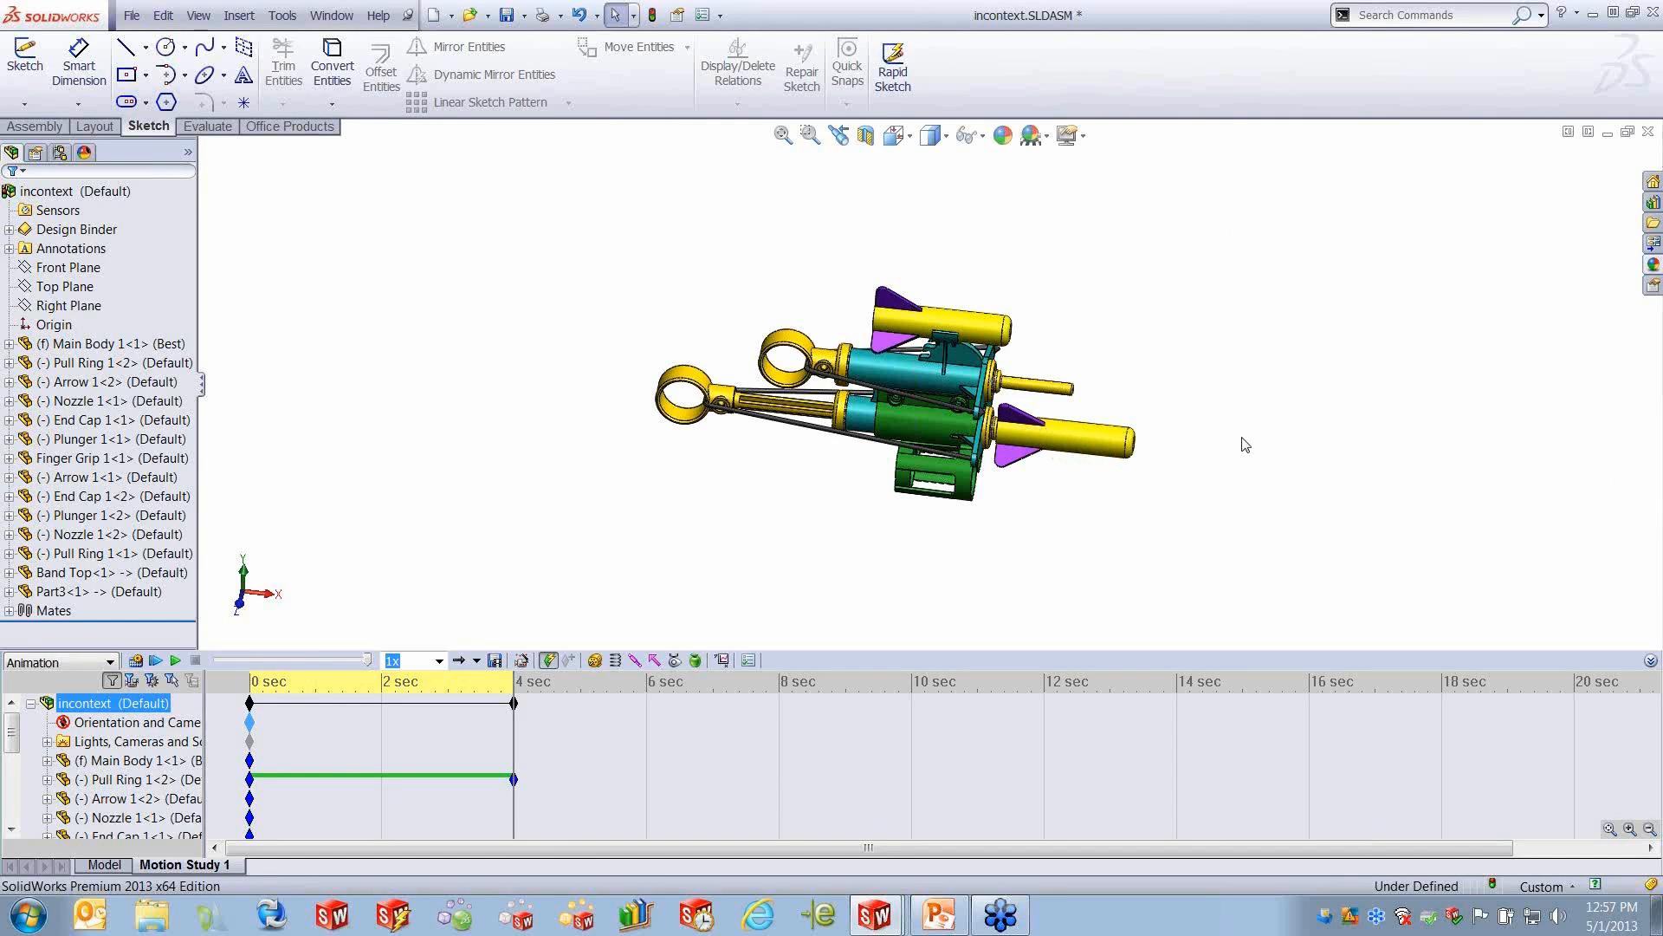
click(1084, 433)
right_click(1083, 434)
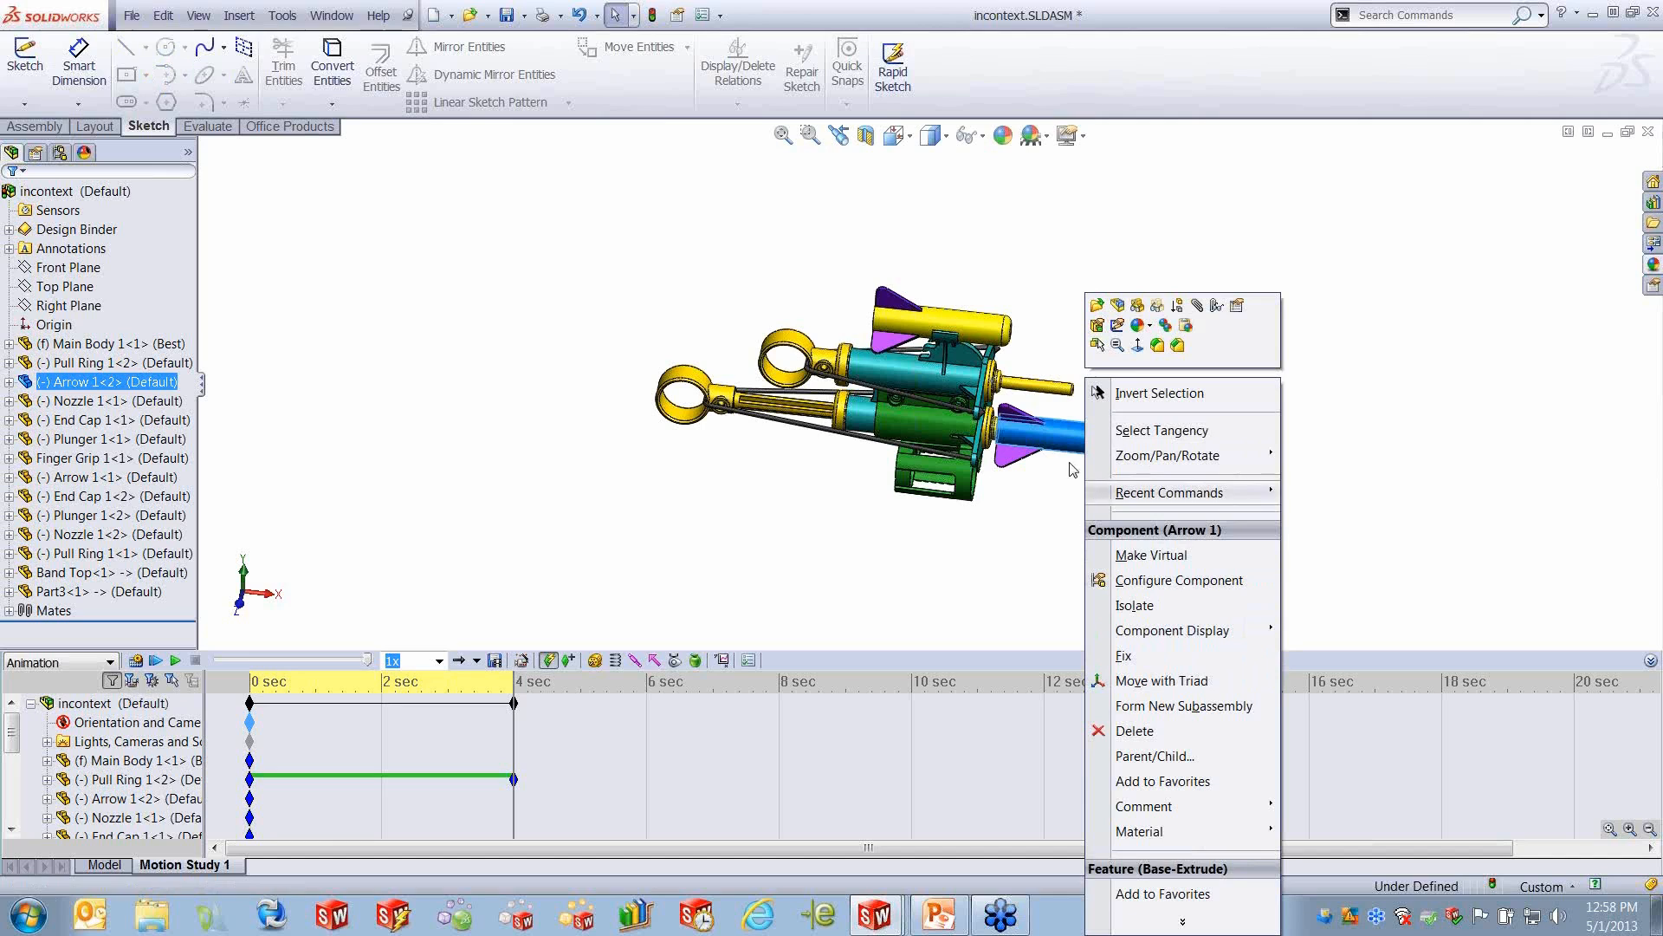
click(1036, 525)
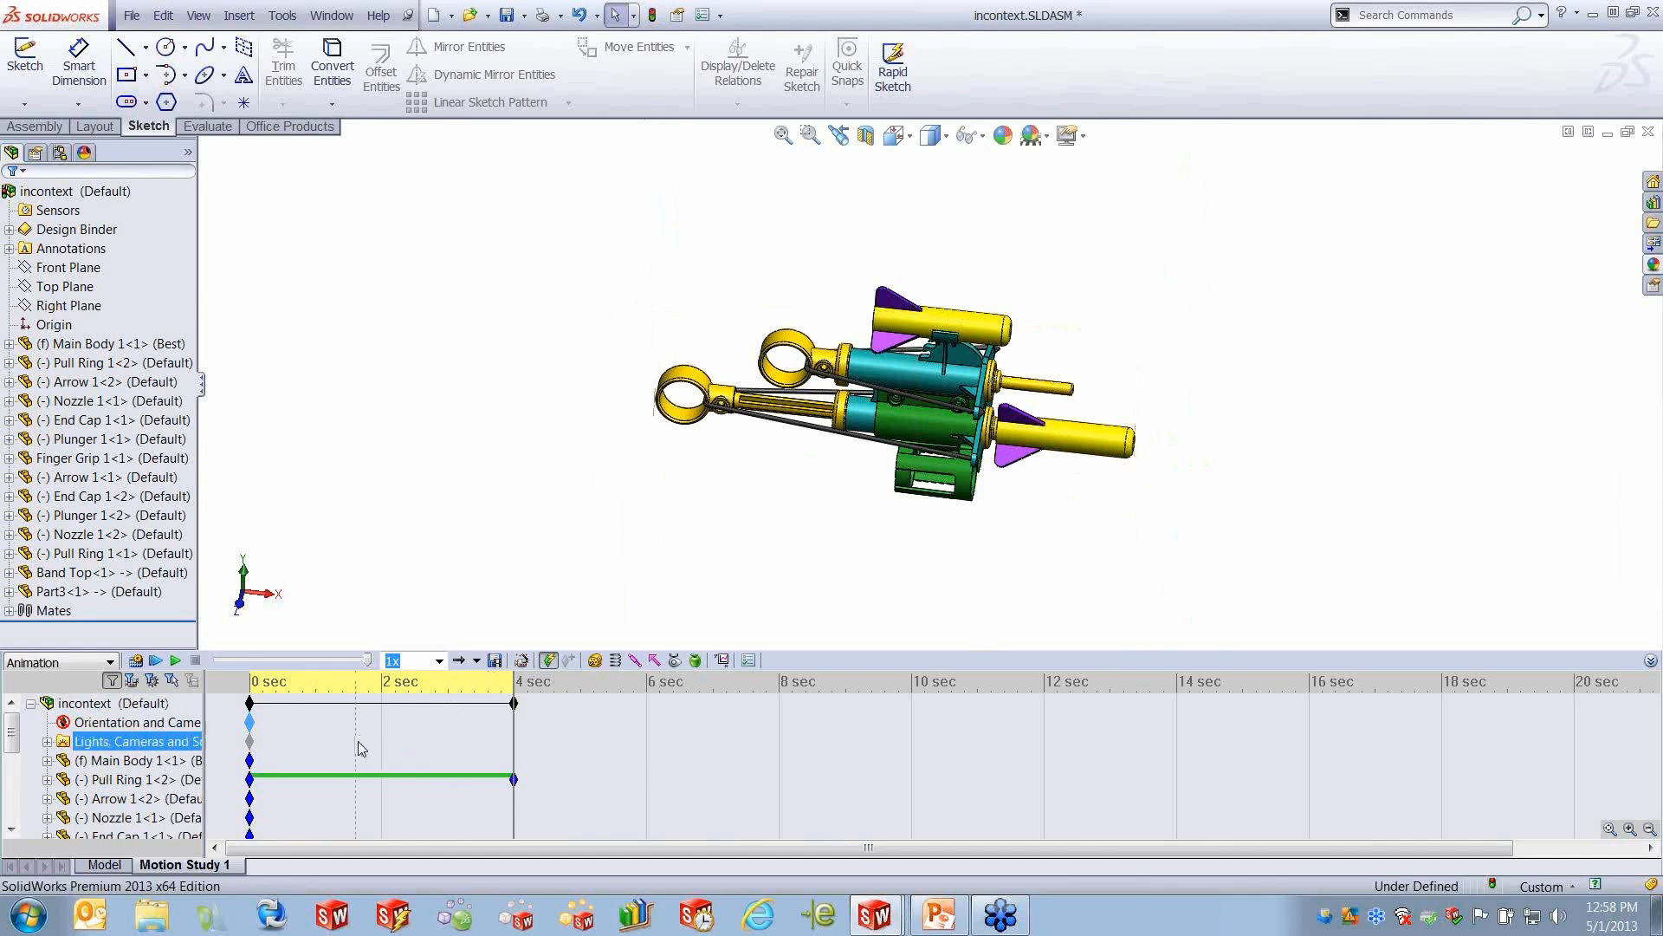
- Suppress the Concentric16 mate between the nozzle and the lower arrow at 4 seconds in Motion Study 1
scroll(453, 806, down, 1)
key(Down)
key(Down)
key(Down)
key(Down)
key(Down)
key(Down)
key(Down)
key(Down)
key(Down)
key(Down)
key(Down)
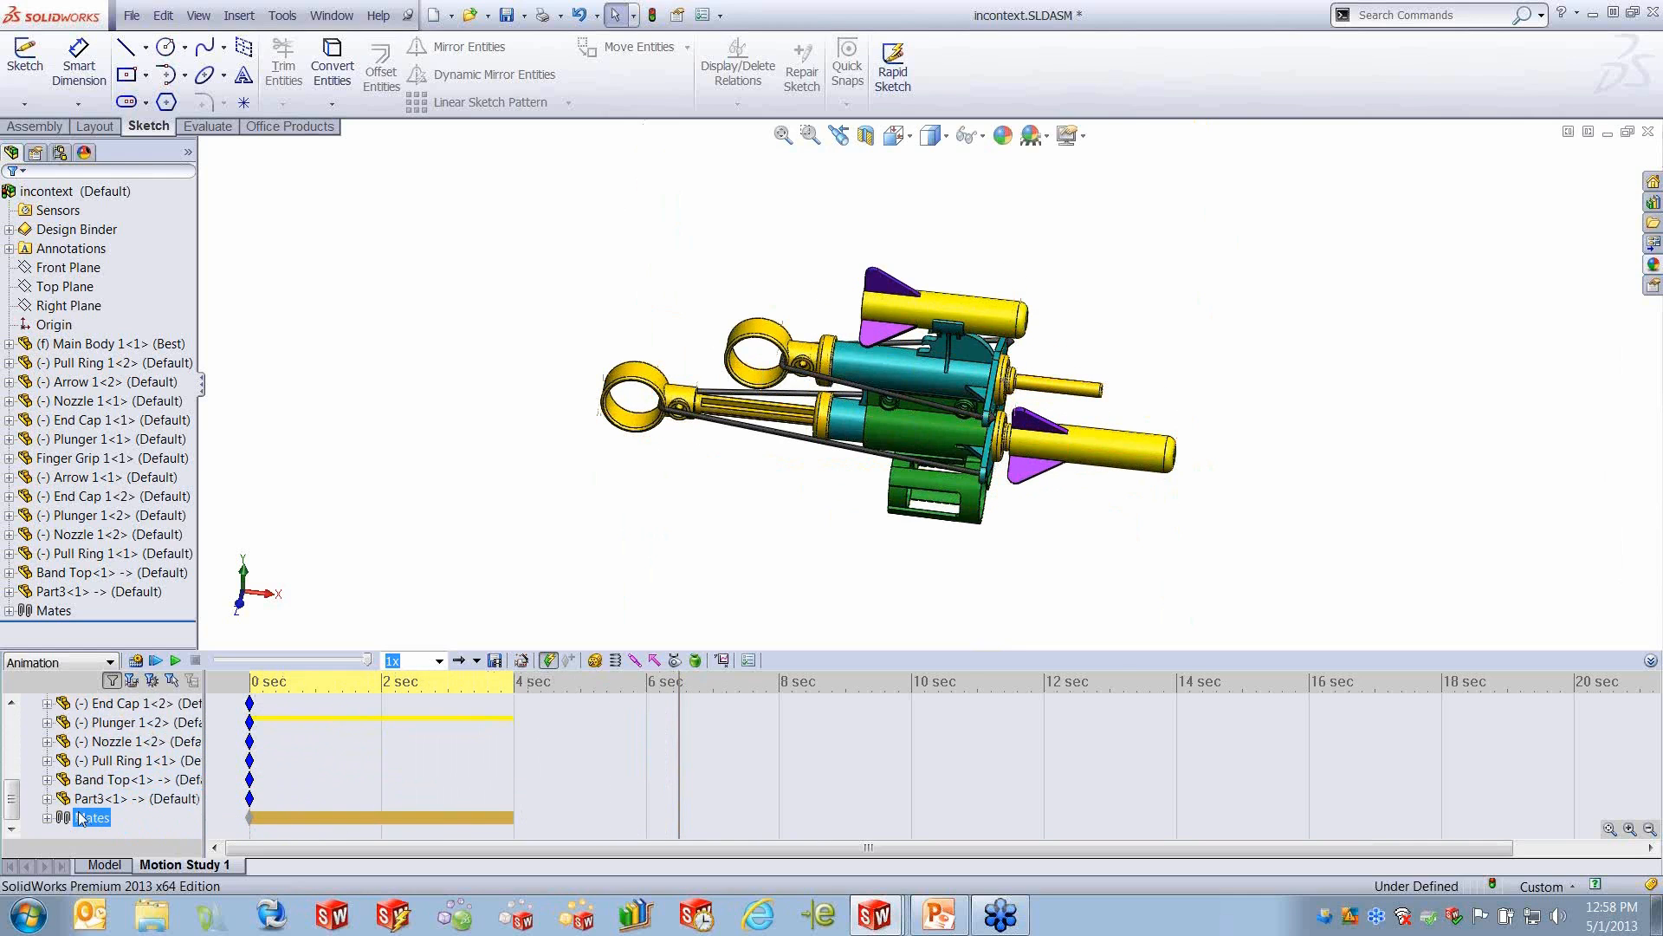
click(48, 818)
scroll(154, 784, down, 4)
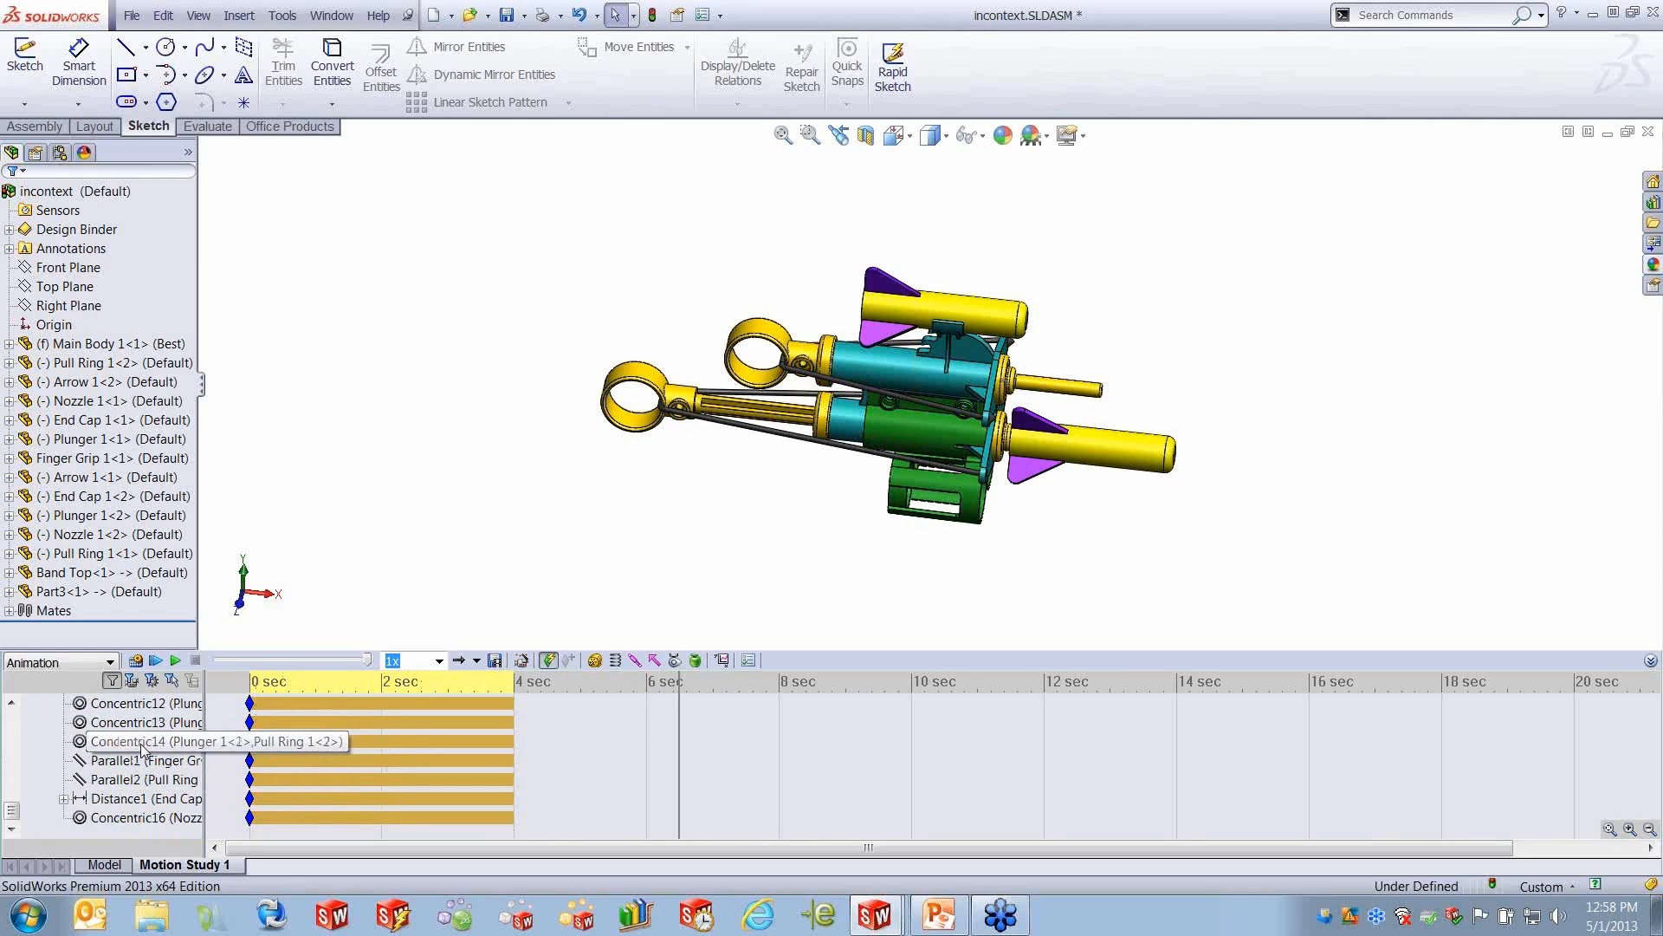
right_click(152, 820)
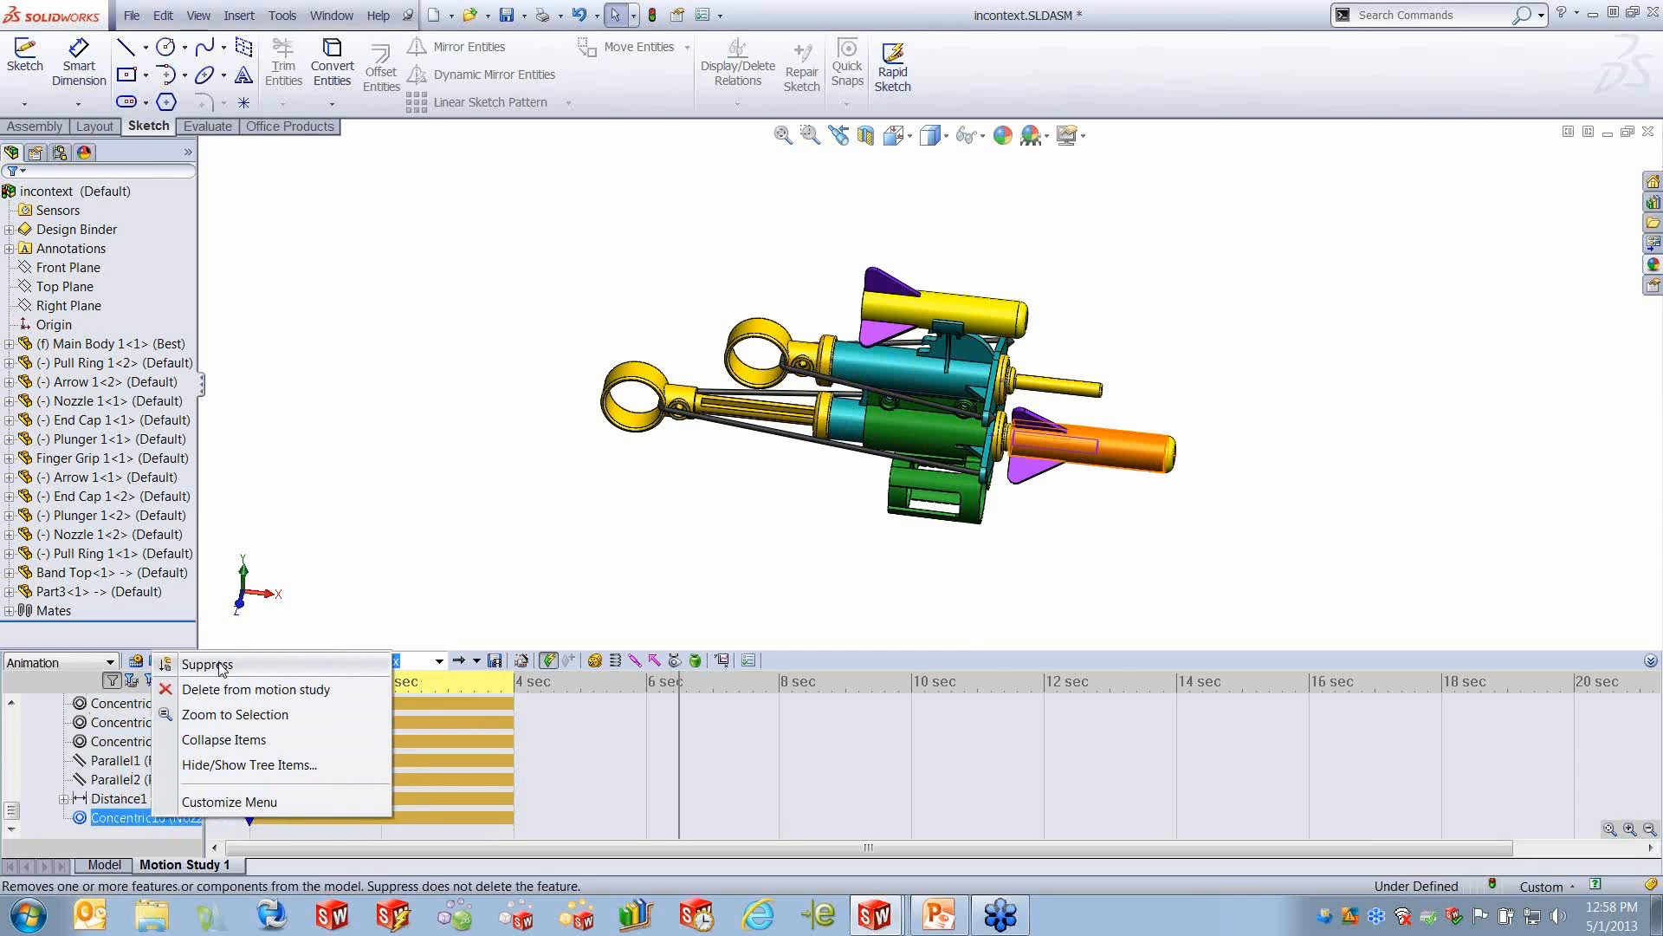
click(680, 728)
drag(674, 735, 531, 738)
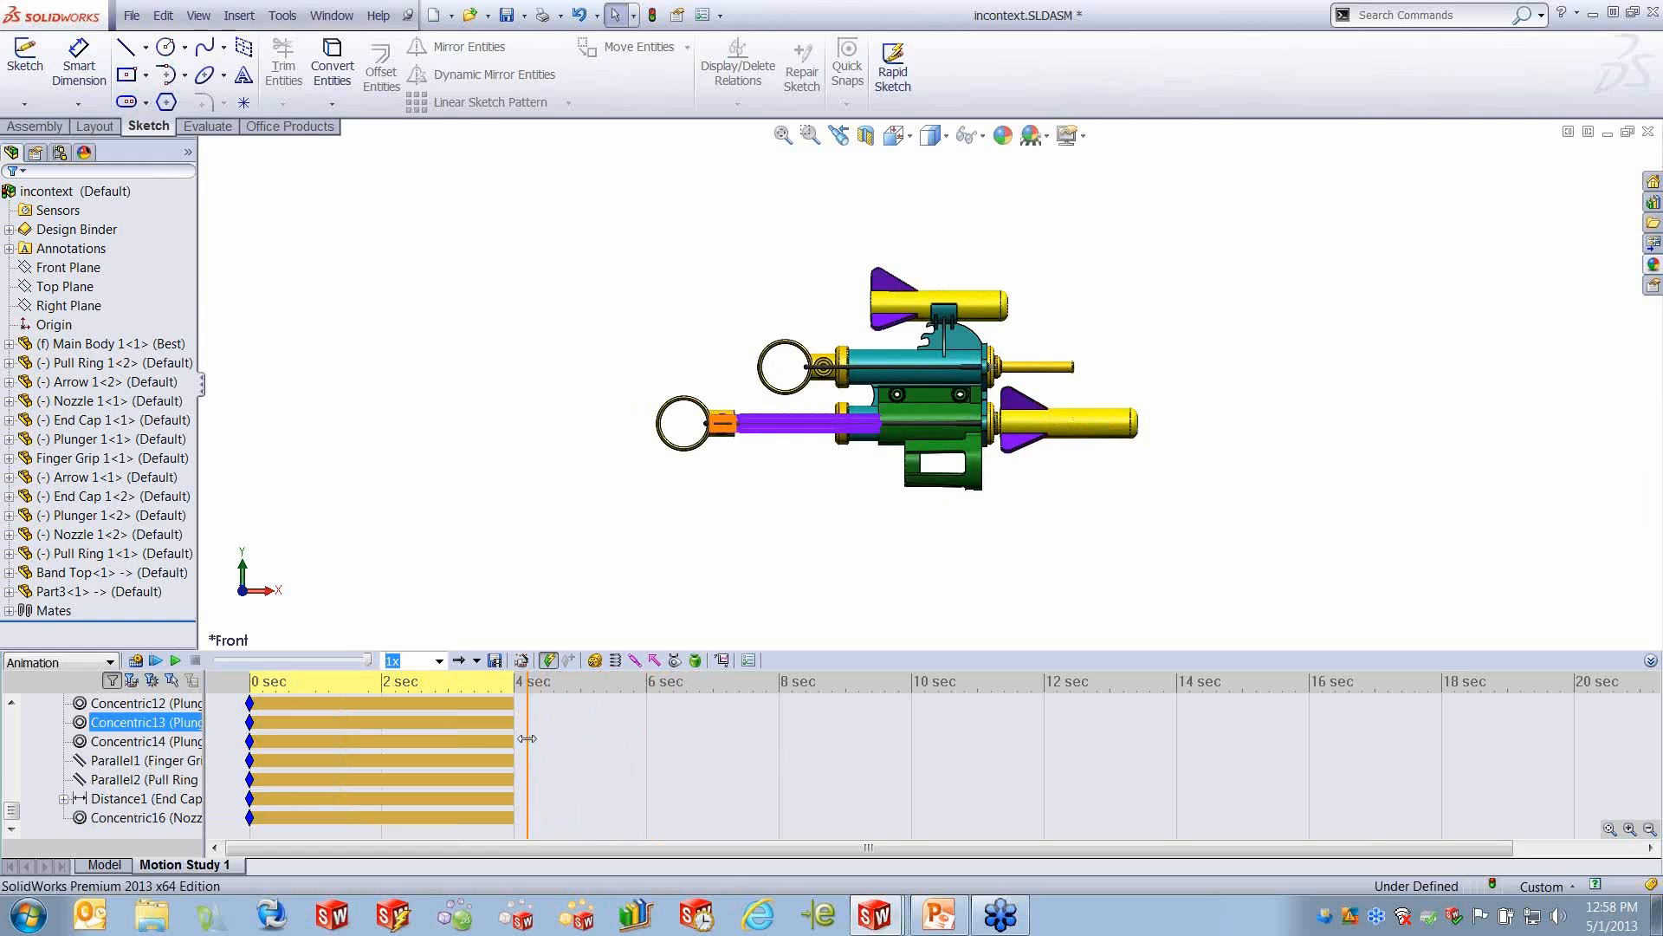
right_click(127, 819)
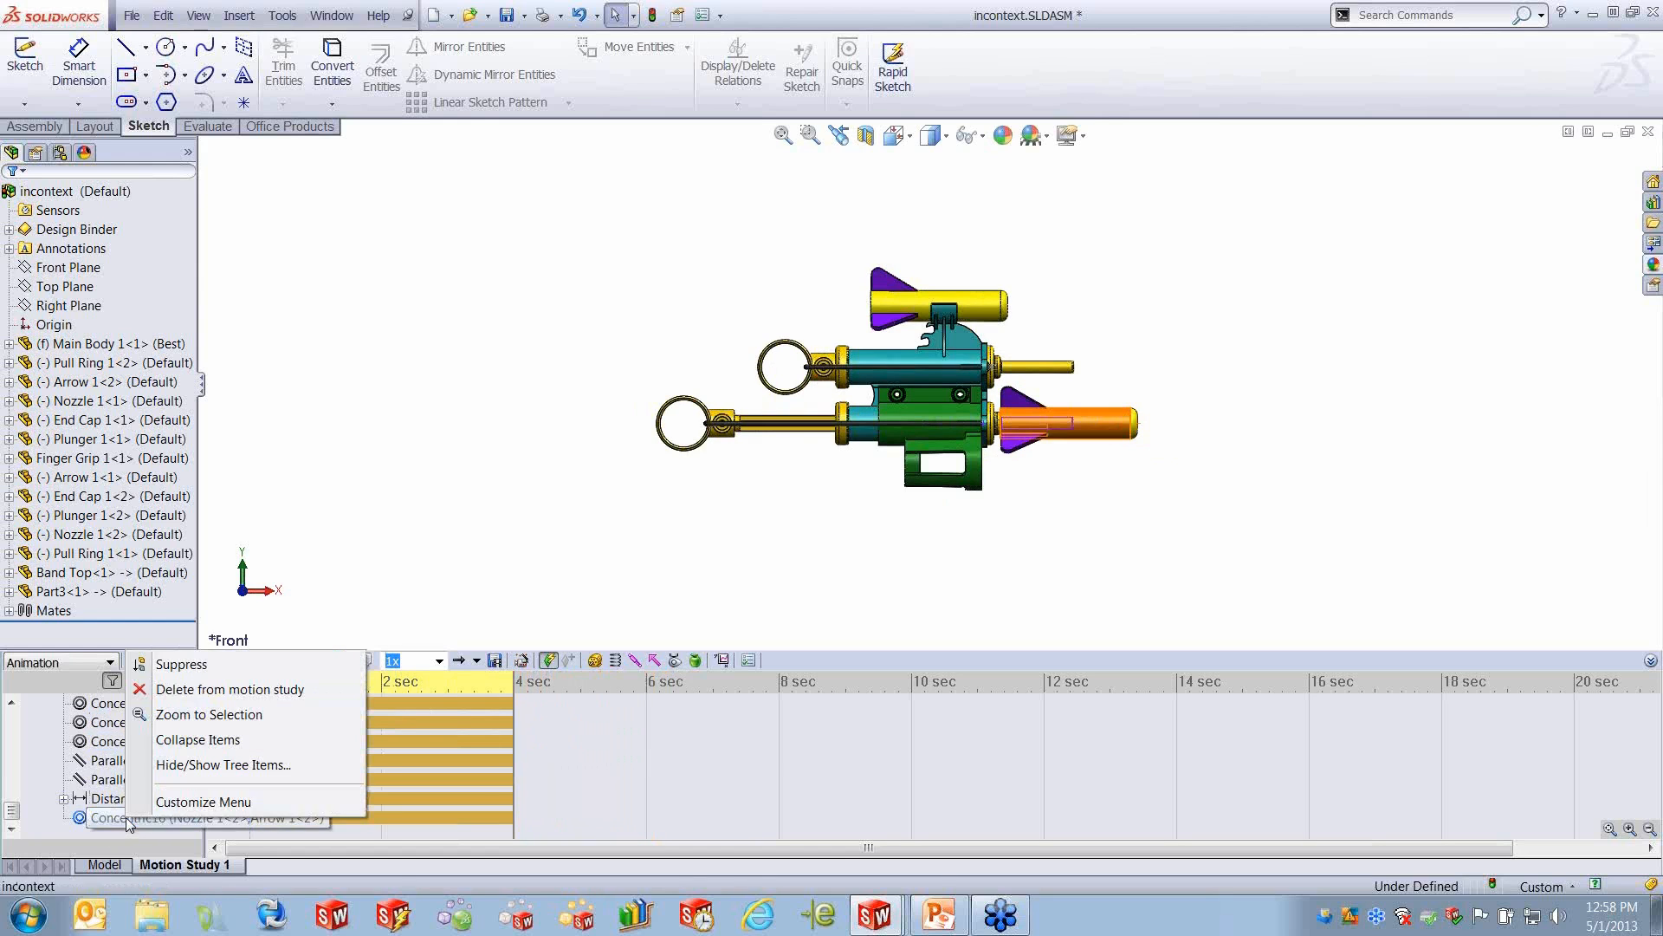
click(182, 664)
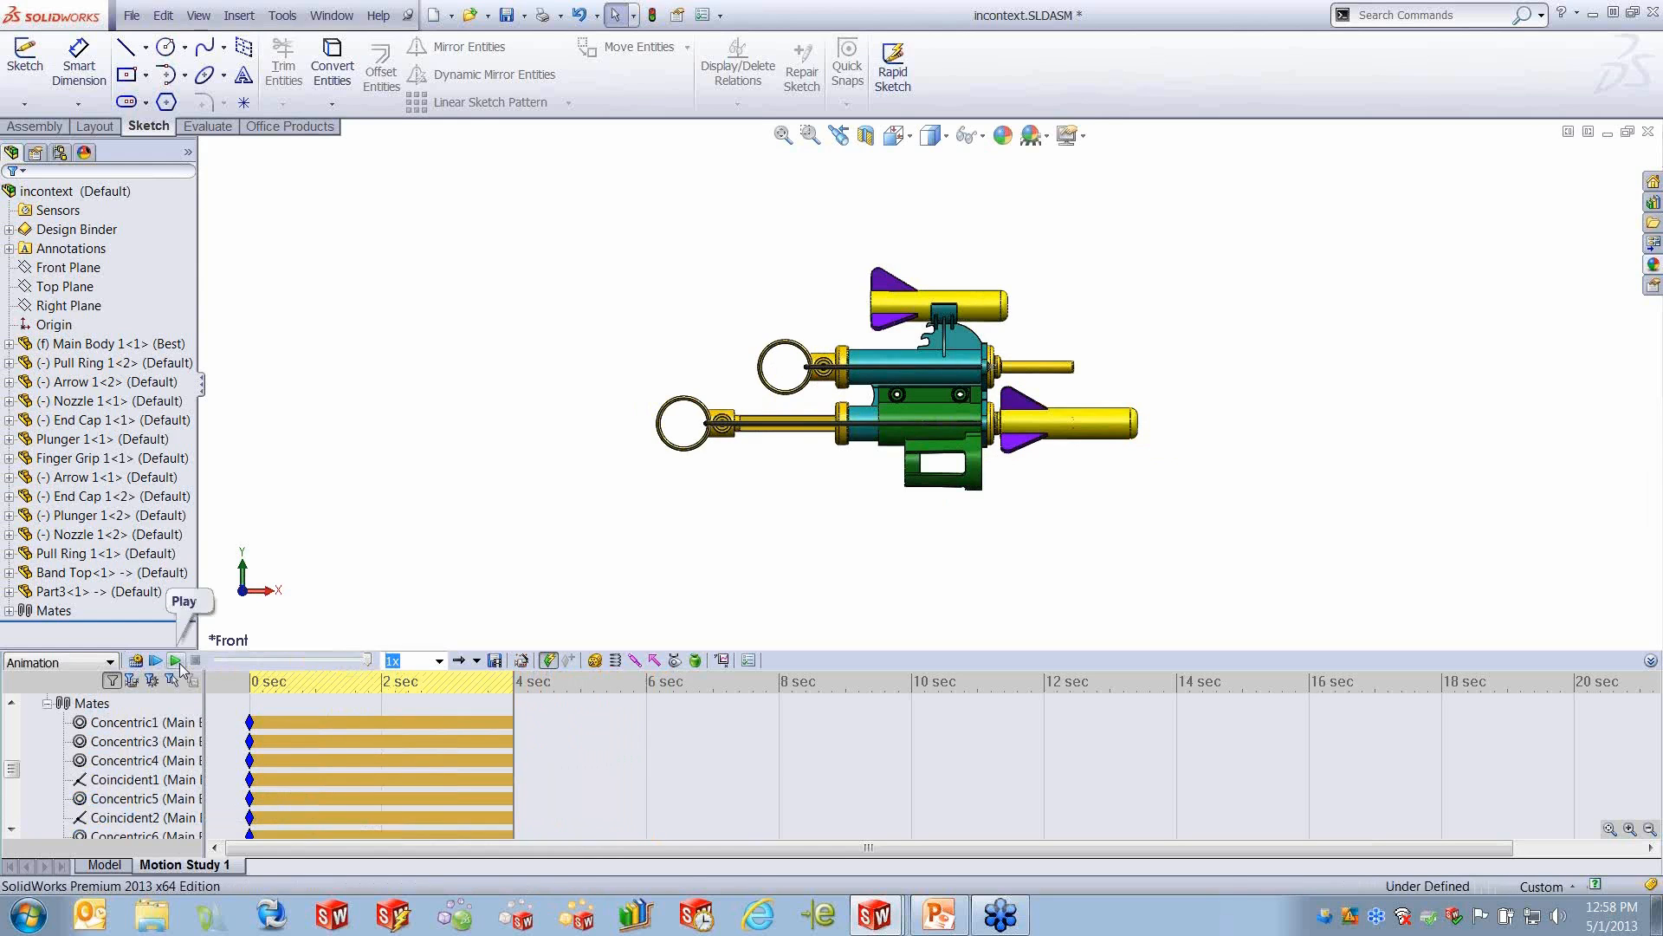
- At 6 seconds, move the lower arrow forward along X with the triad until it clears the gun
scroll(499, 752, down, 5)
drag(599, 799, 595, 803)
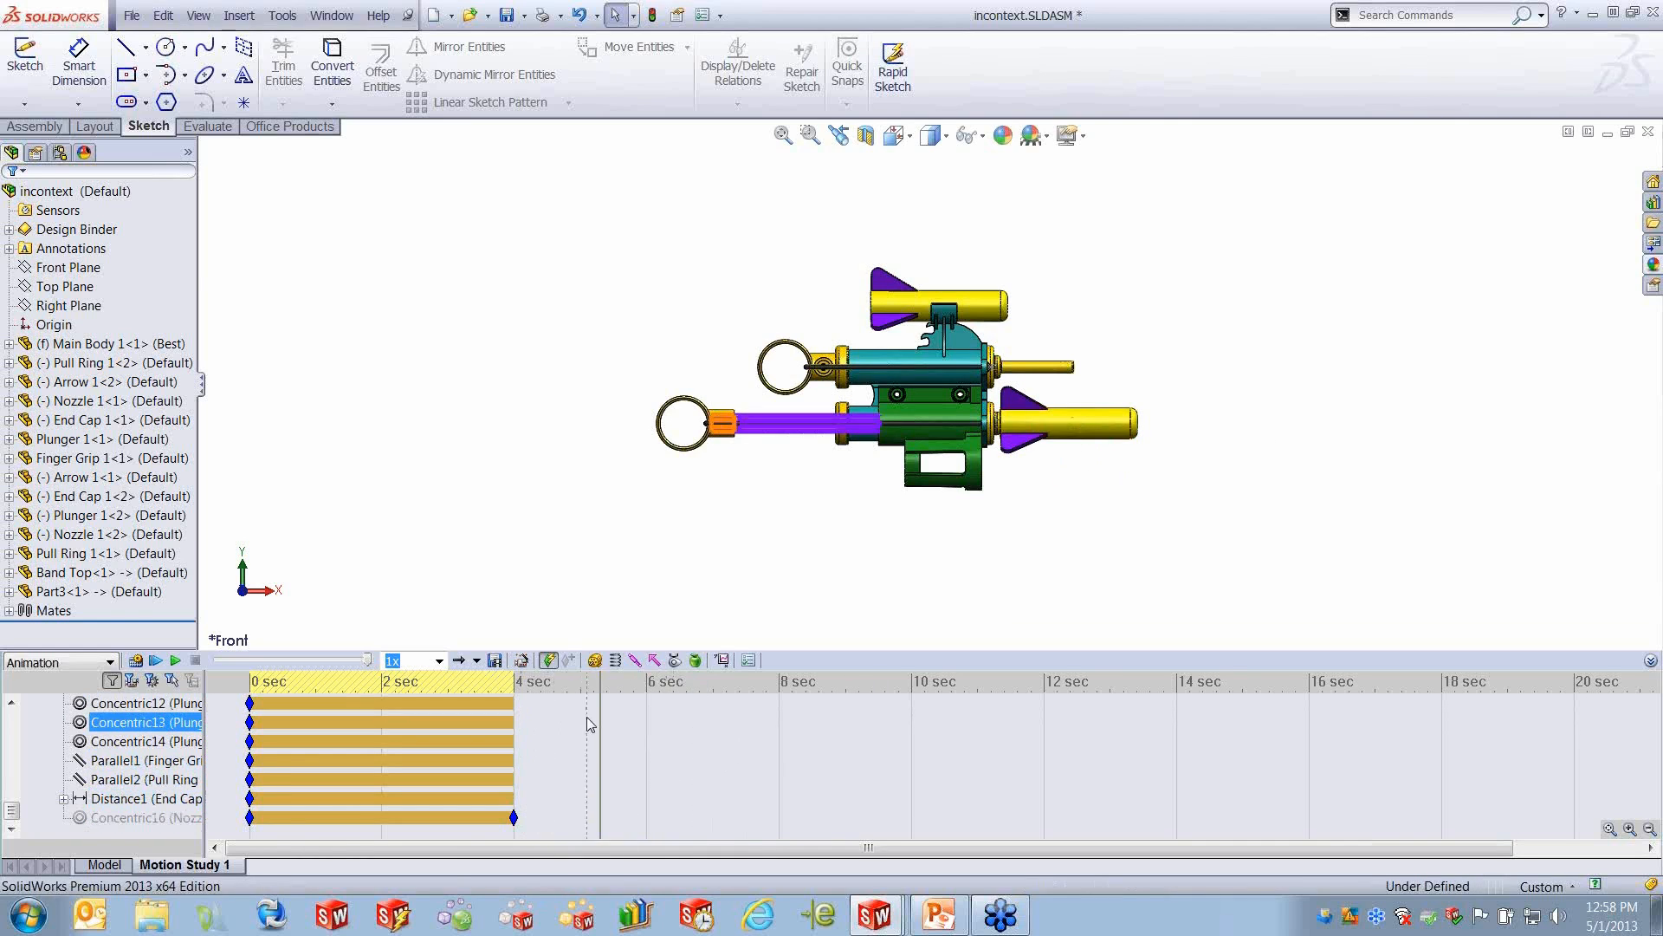
drag(601, 712, 647, 710)
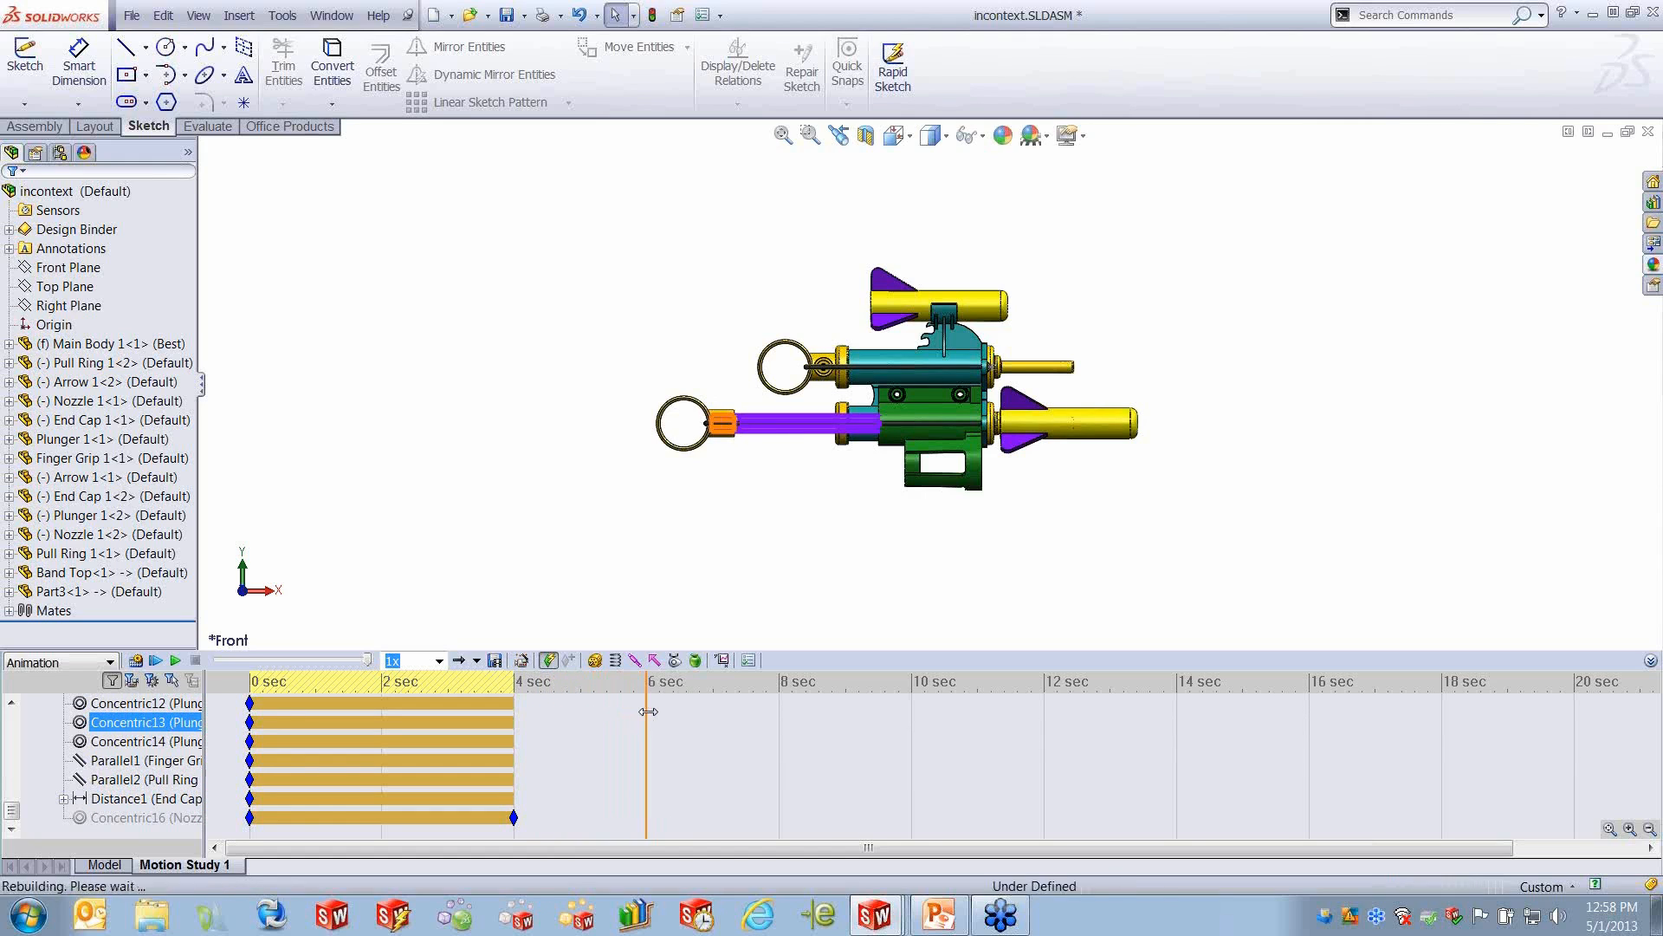
right_click(1100, 427)
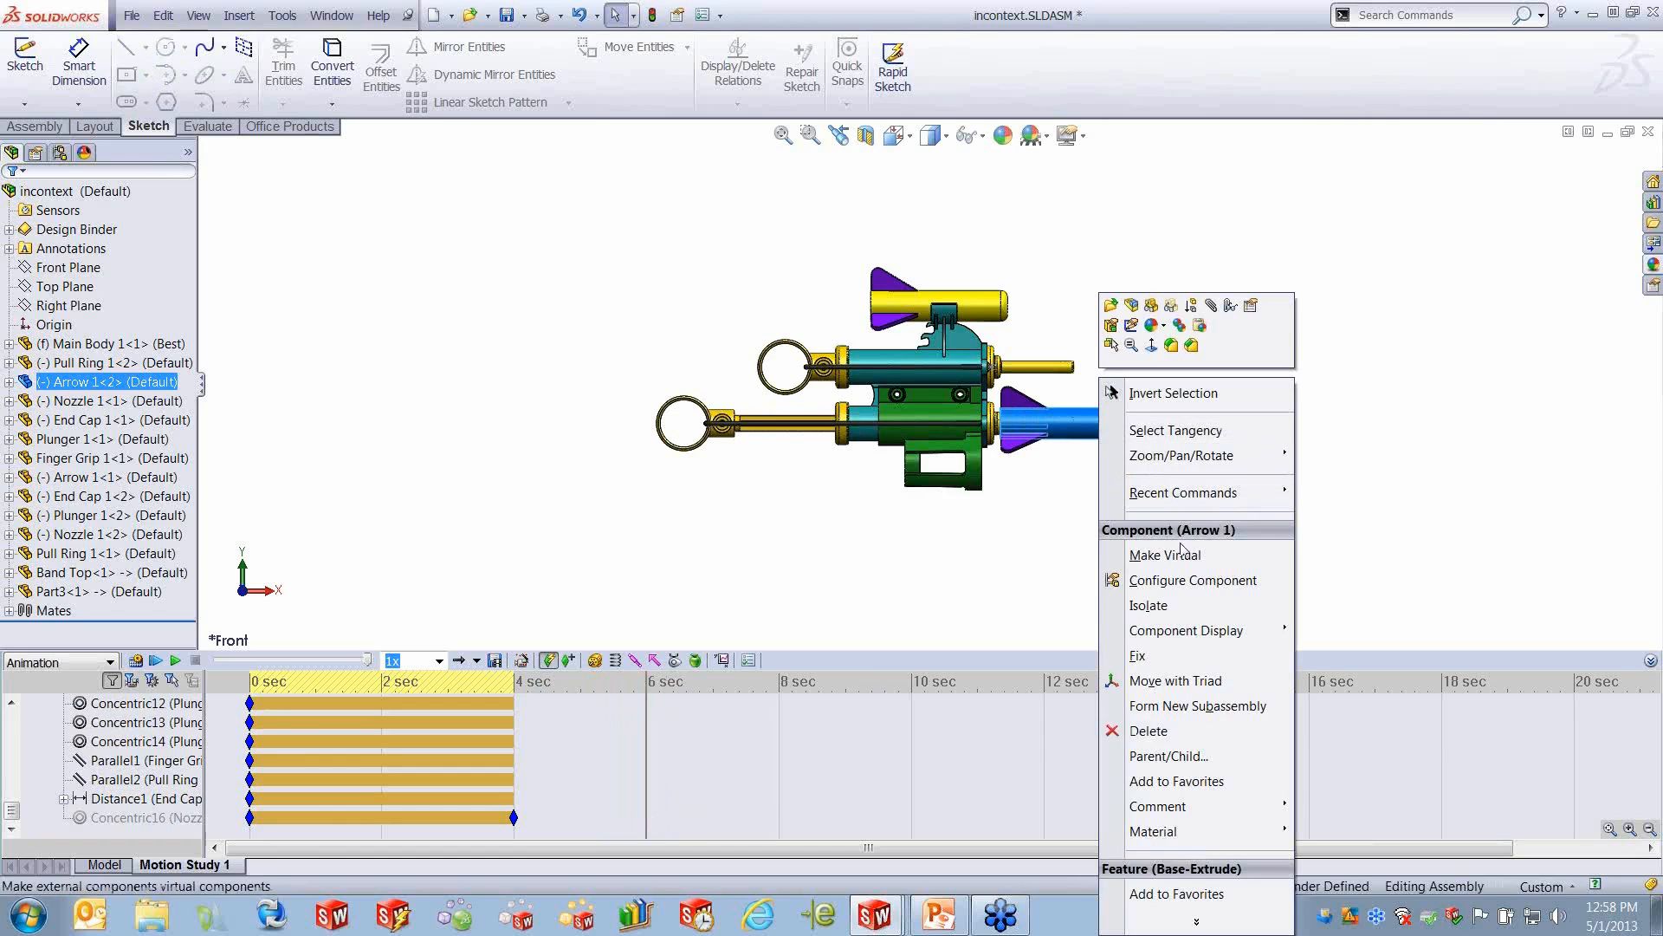
click(1195, 681)
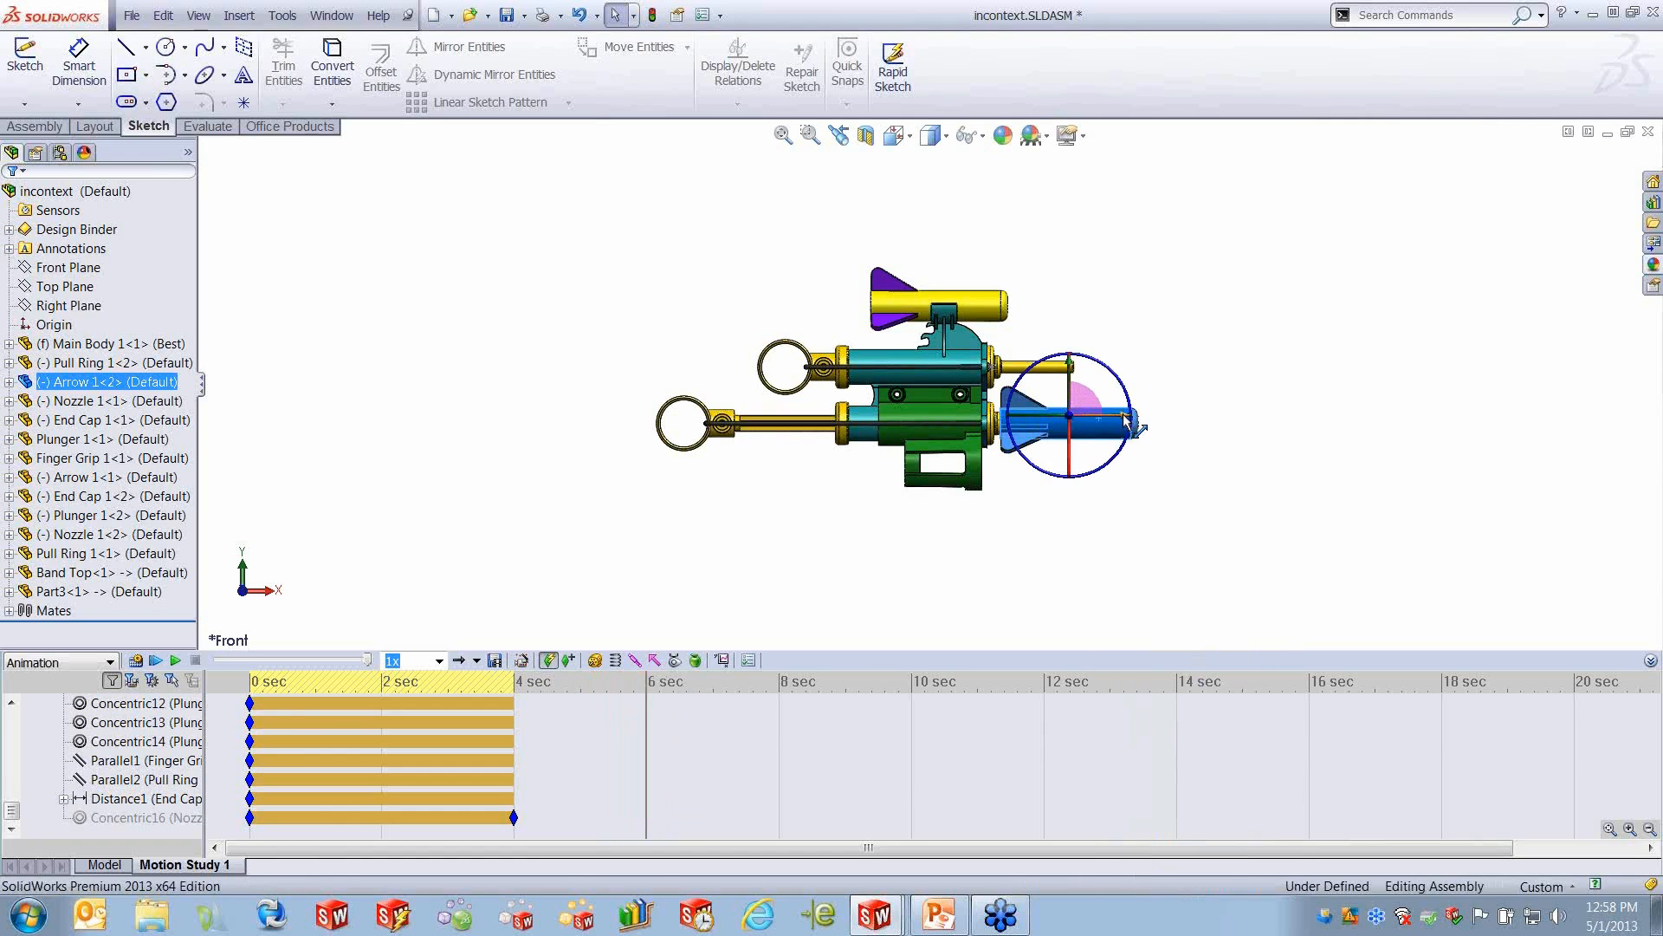
drag(1126, 420, 1209, 422)
- At 8 seconds, rotate the lower arrow about Z with the triad so its tip points diagonally upward
click(654, 752)
drag(646, 752, 779, 755)
drag(1196, 472, 1230, 431)
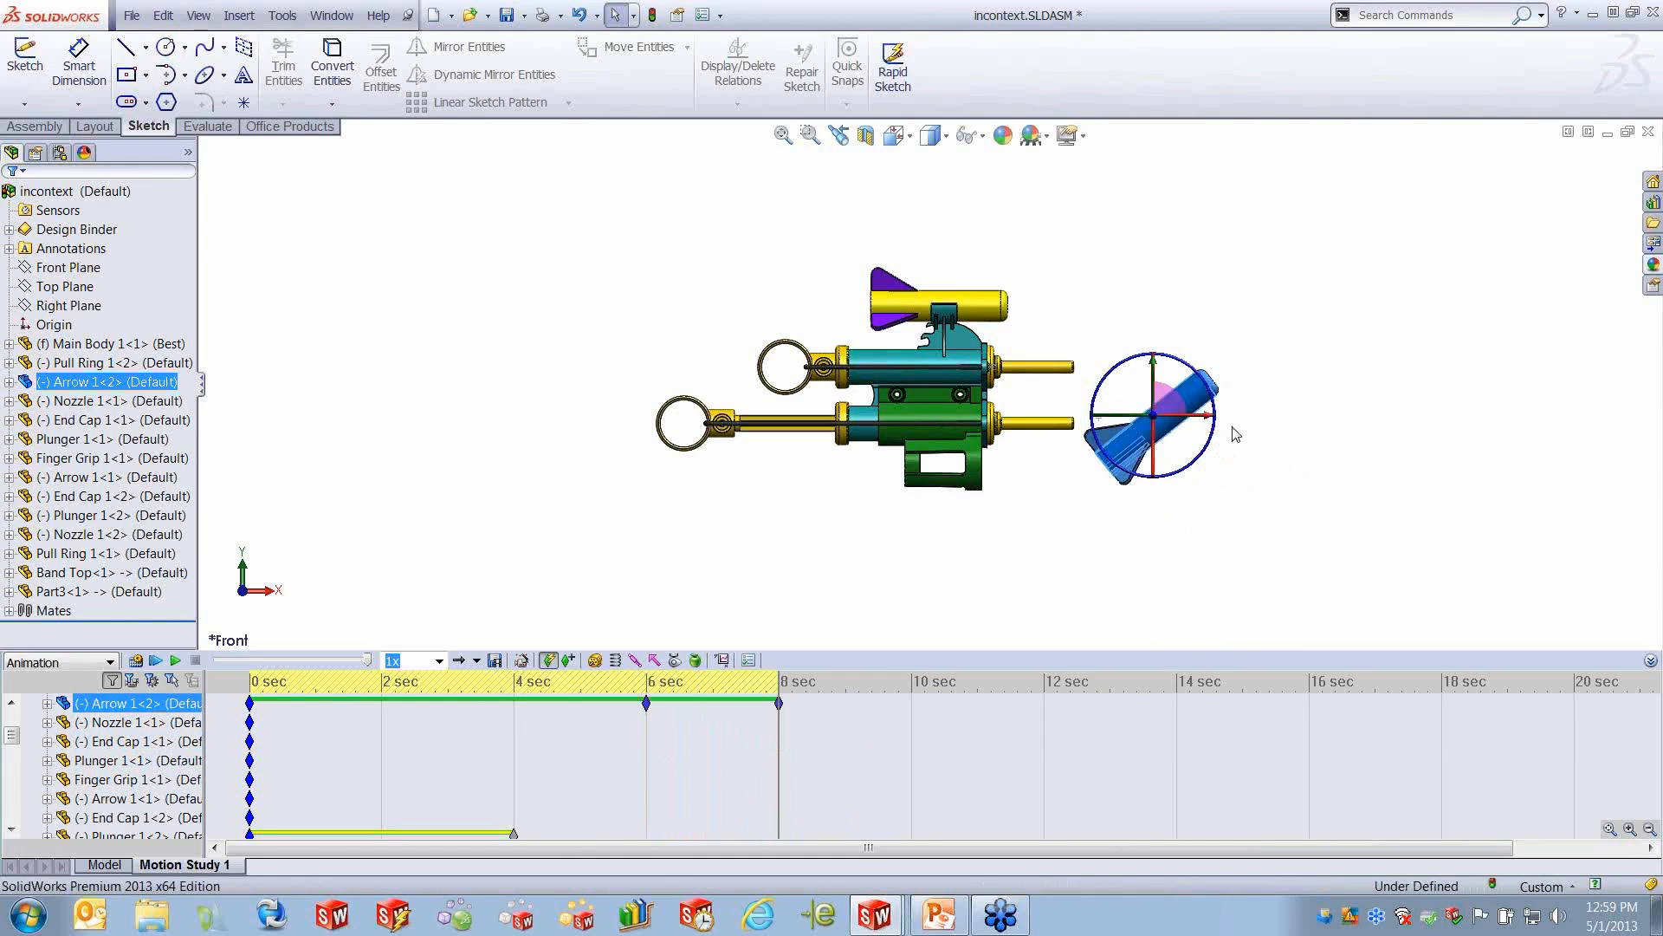
- At 10 seconds, move the tilted arrow farther along X away from the gun and play the animation from the start
click(779, 761)
drag(782, 758, 912, 743)
drag(1217, 413, 1344, 392)
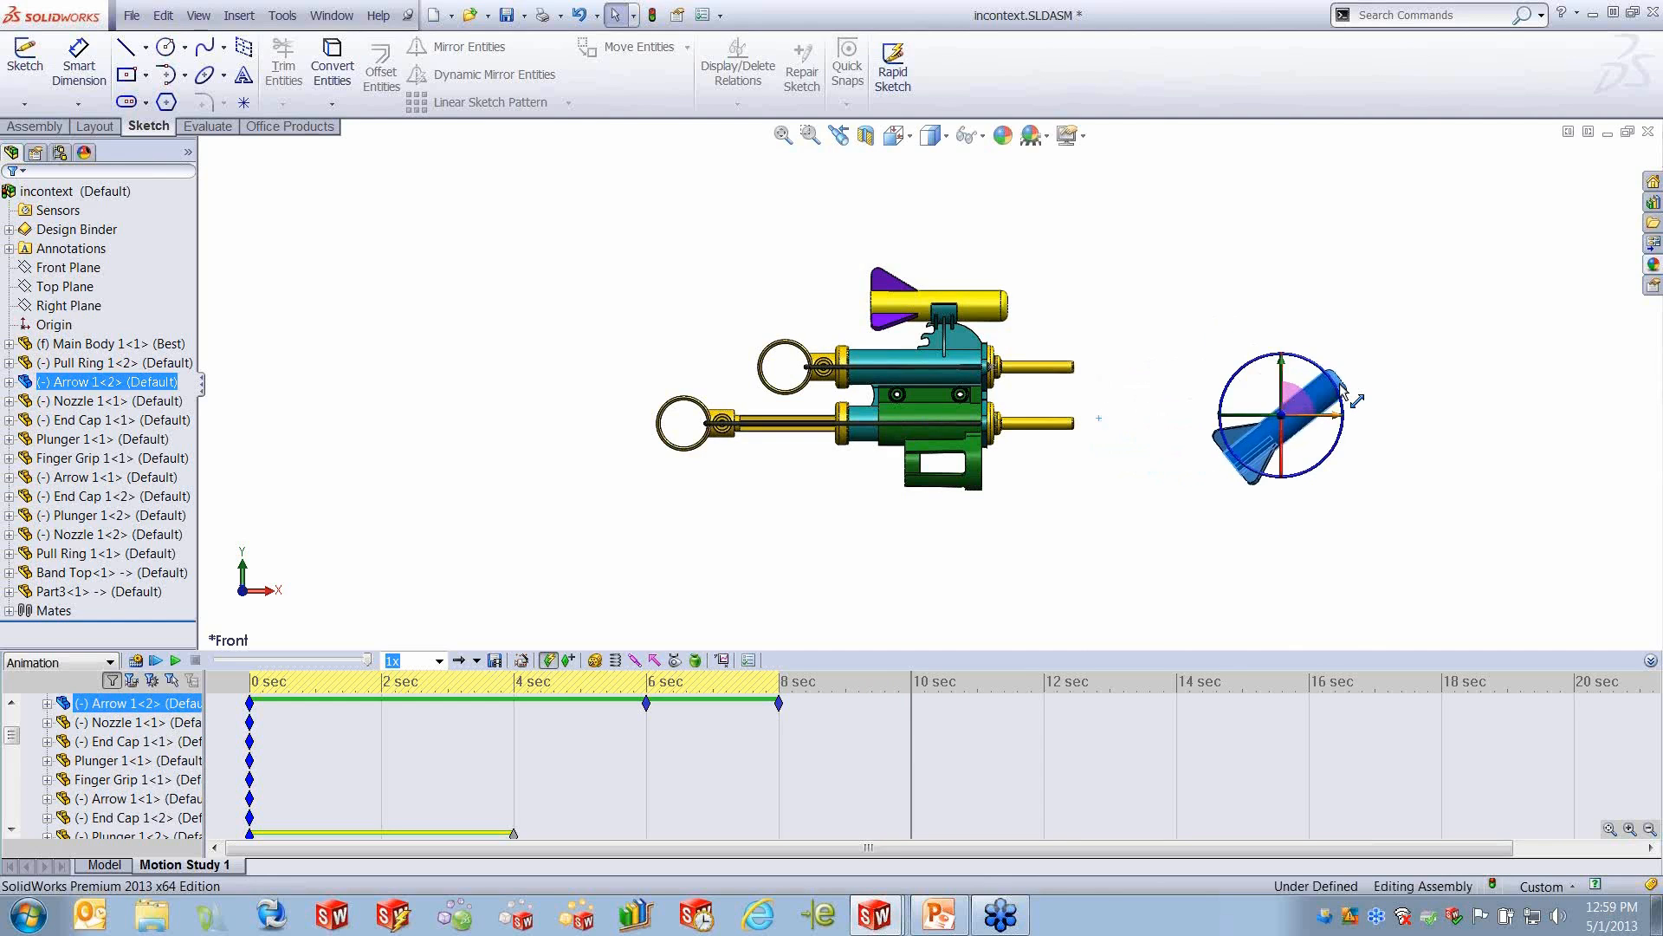
click(1080, 619)
click(154, 662)
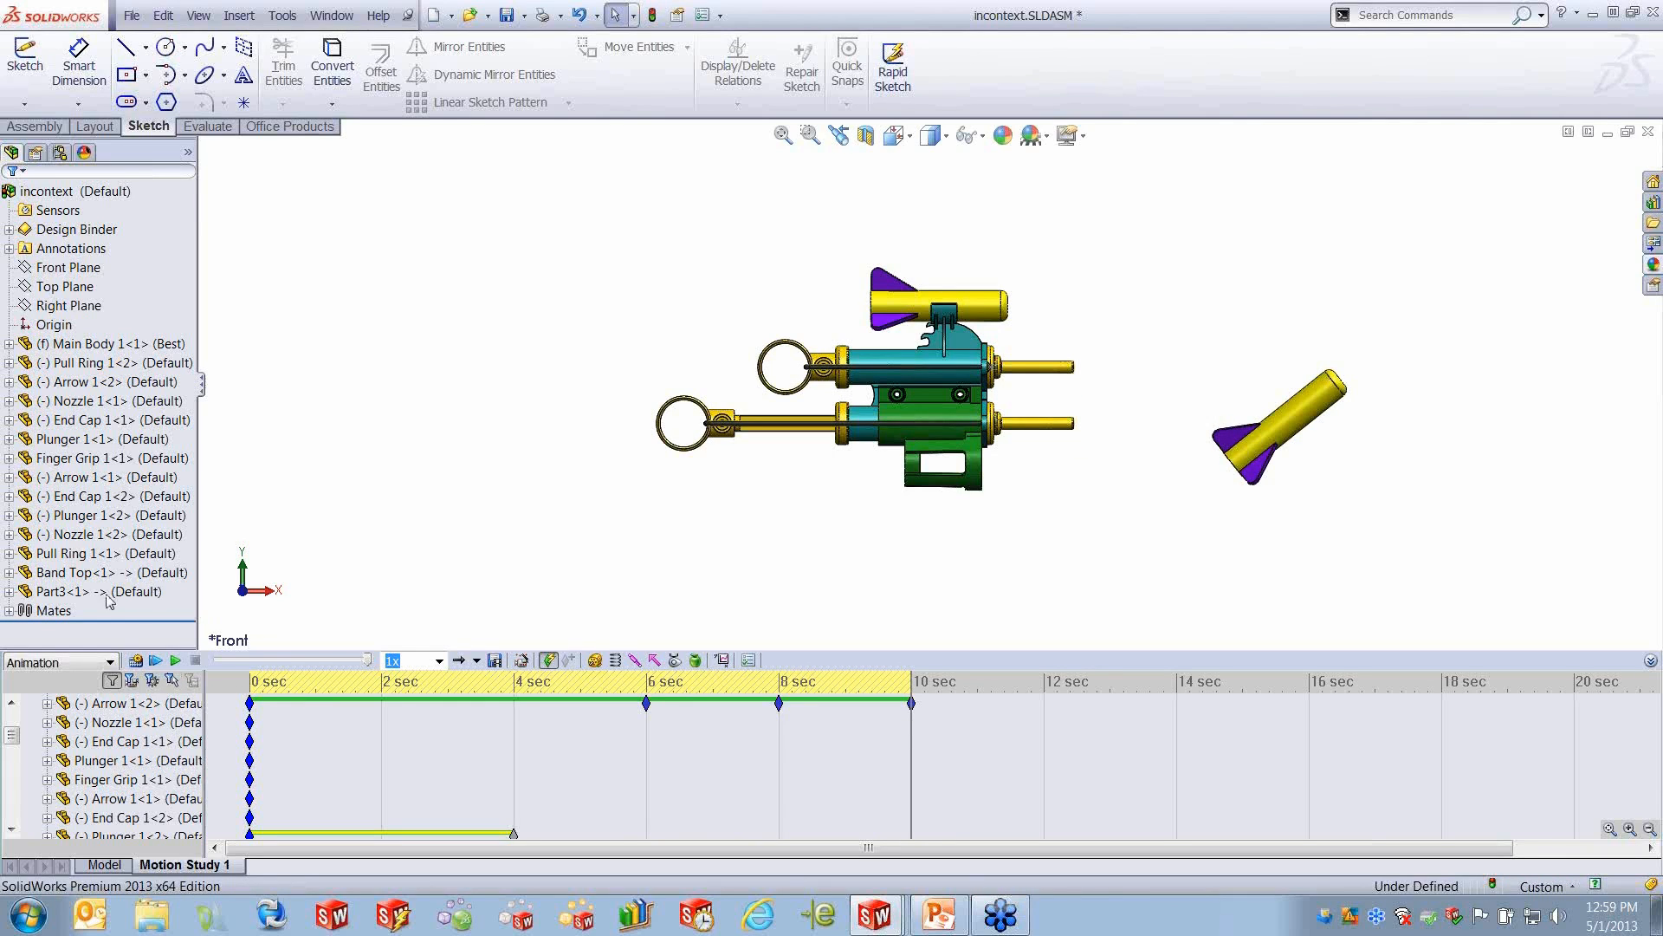
- Open the recent assembly Spring Assembly_&.SLDASM
click(131, 15)
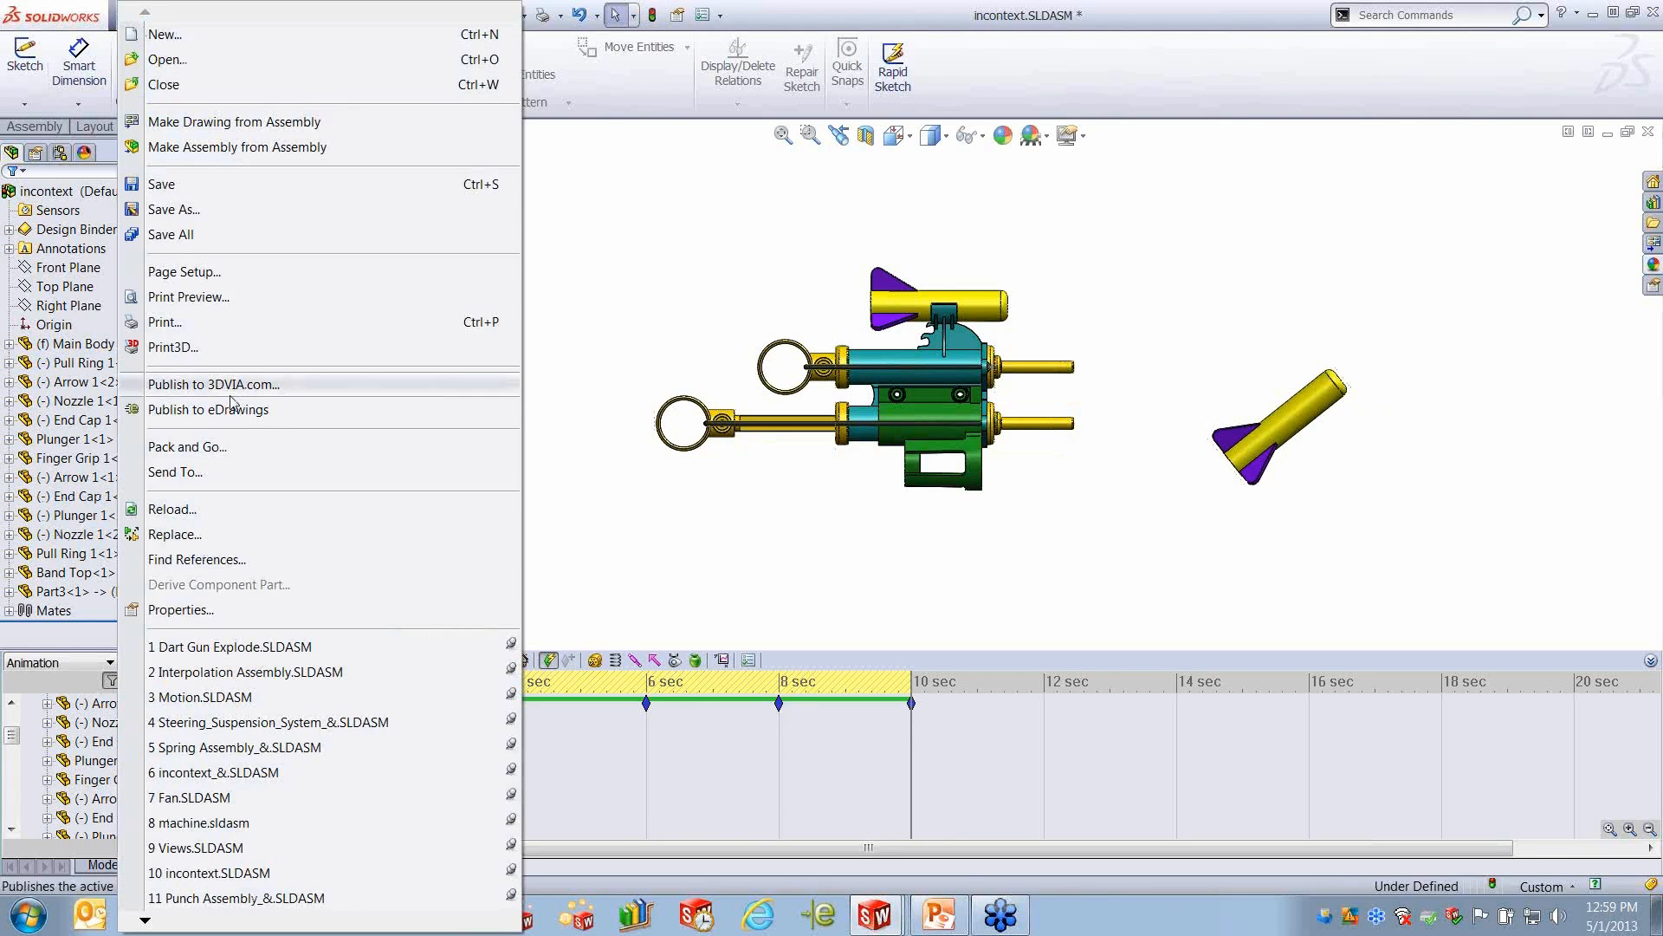
mouse_move(305, 809)
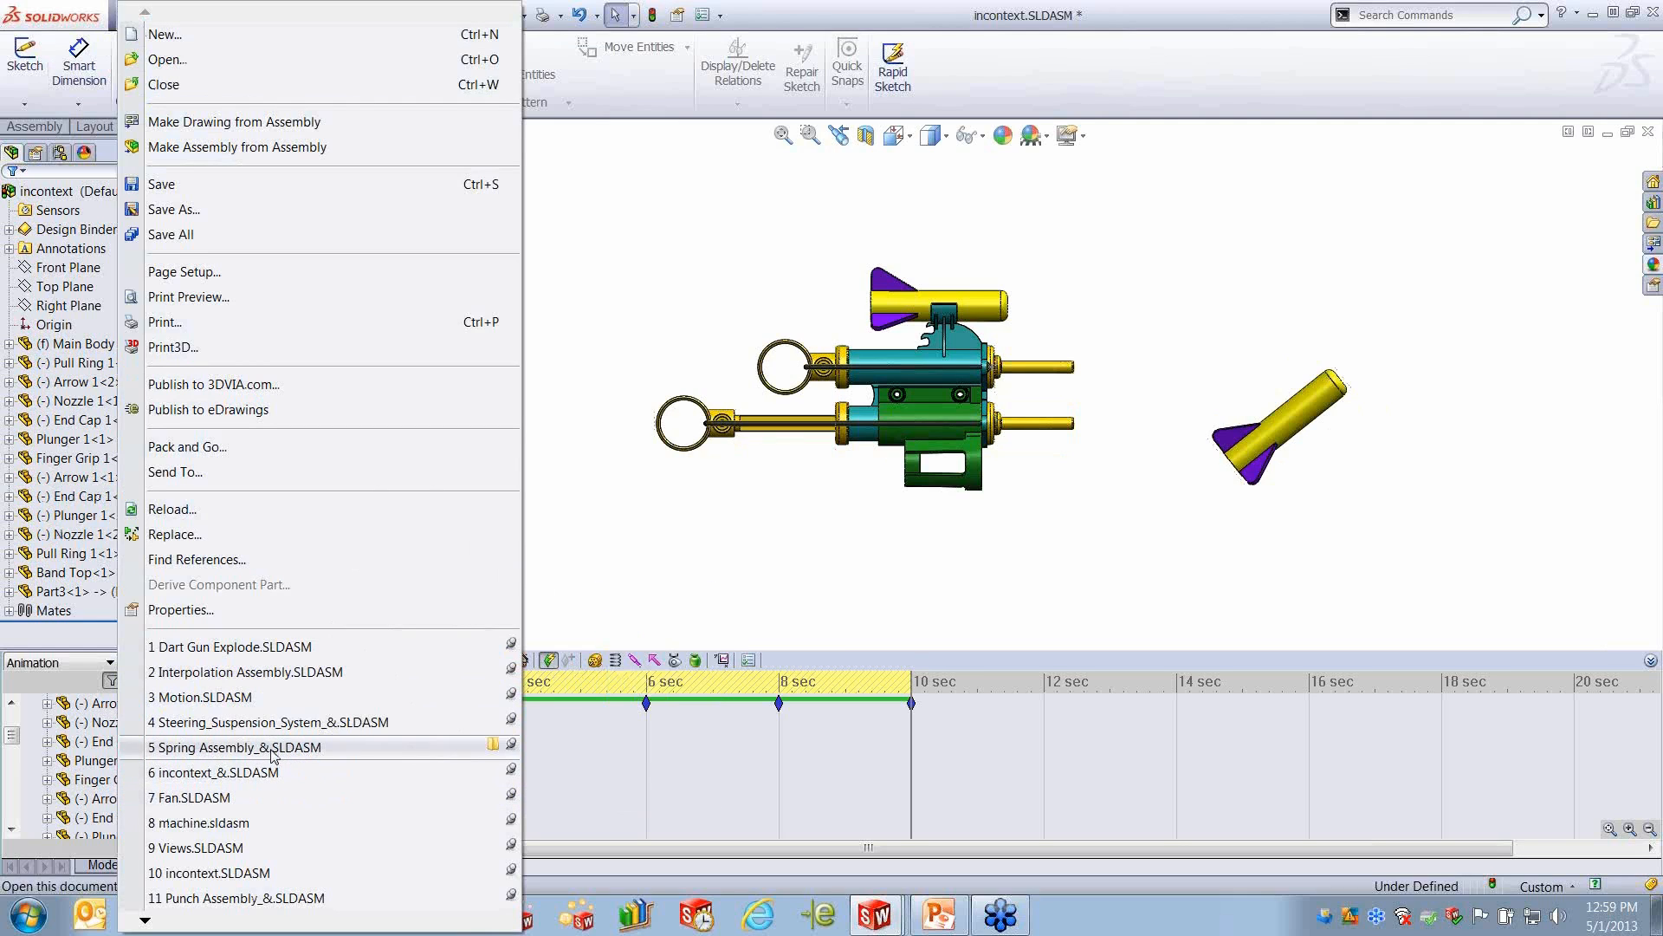
mouse_move(272, 752)
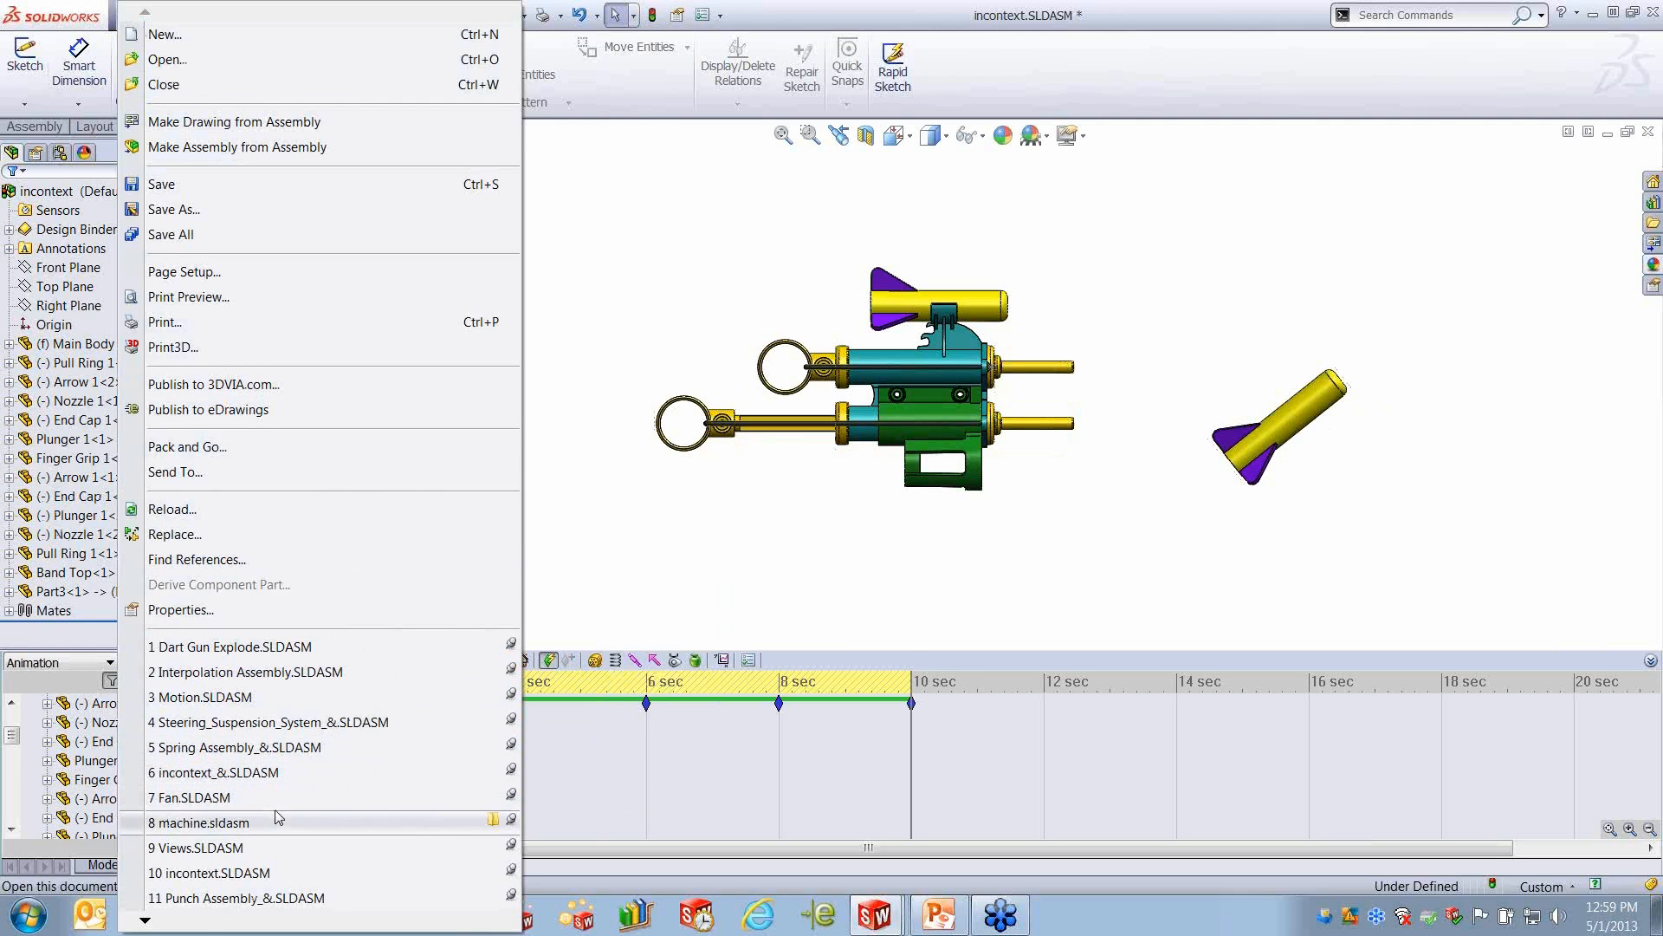
mouse_move(206, 924)
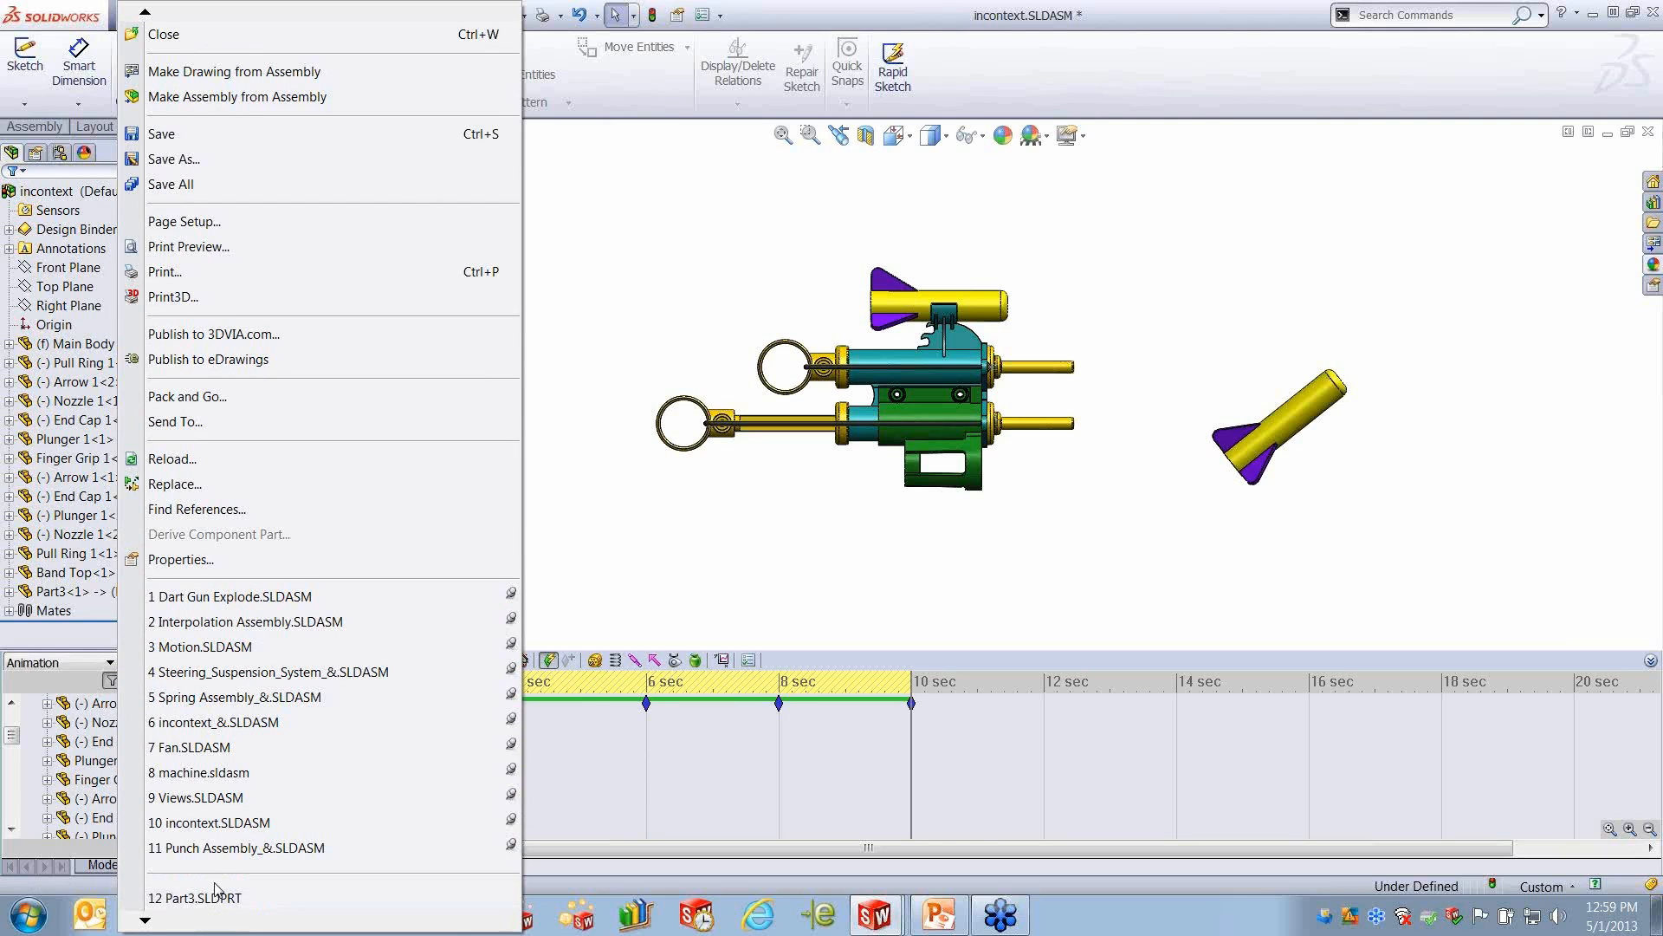
mouse_move(218, 830)
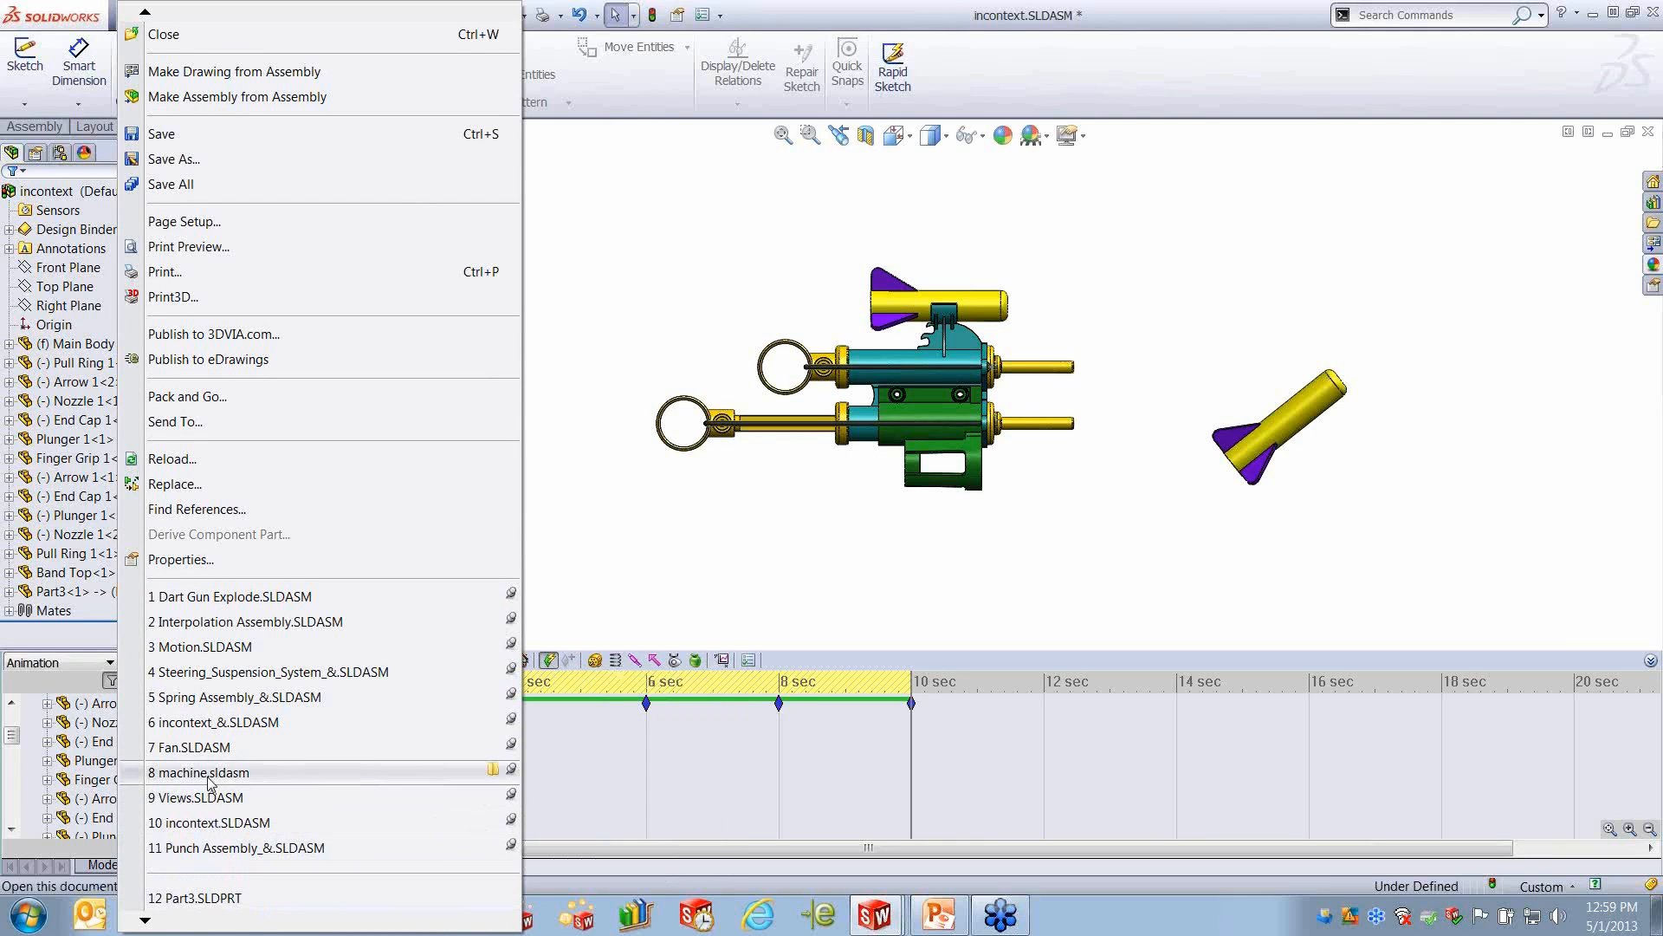
click(216, 702)
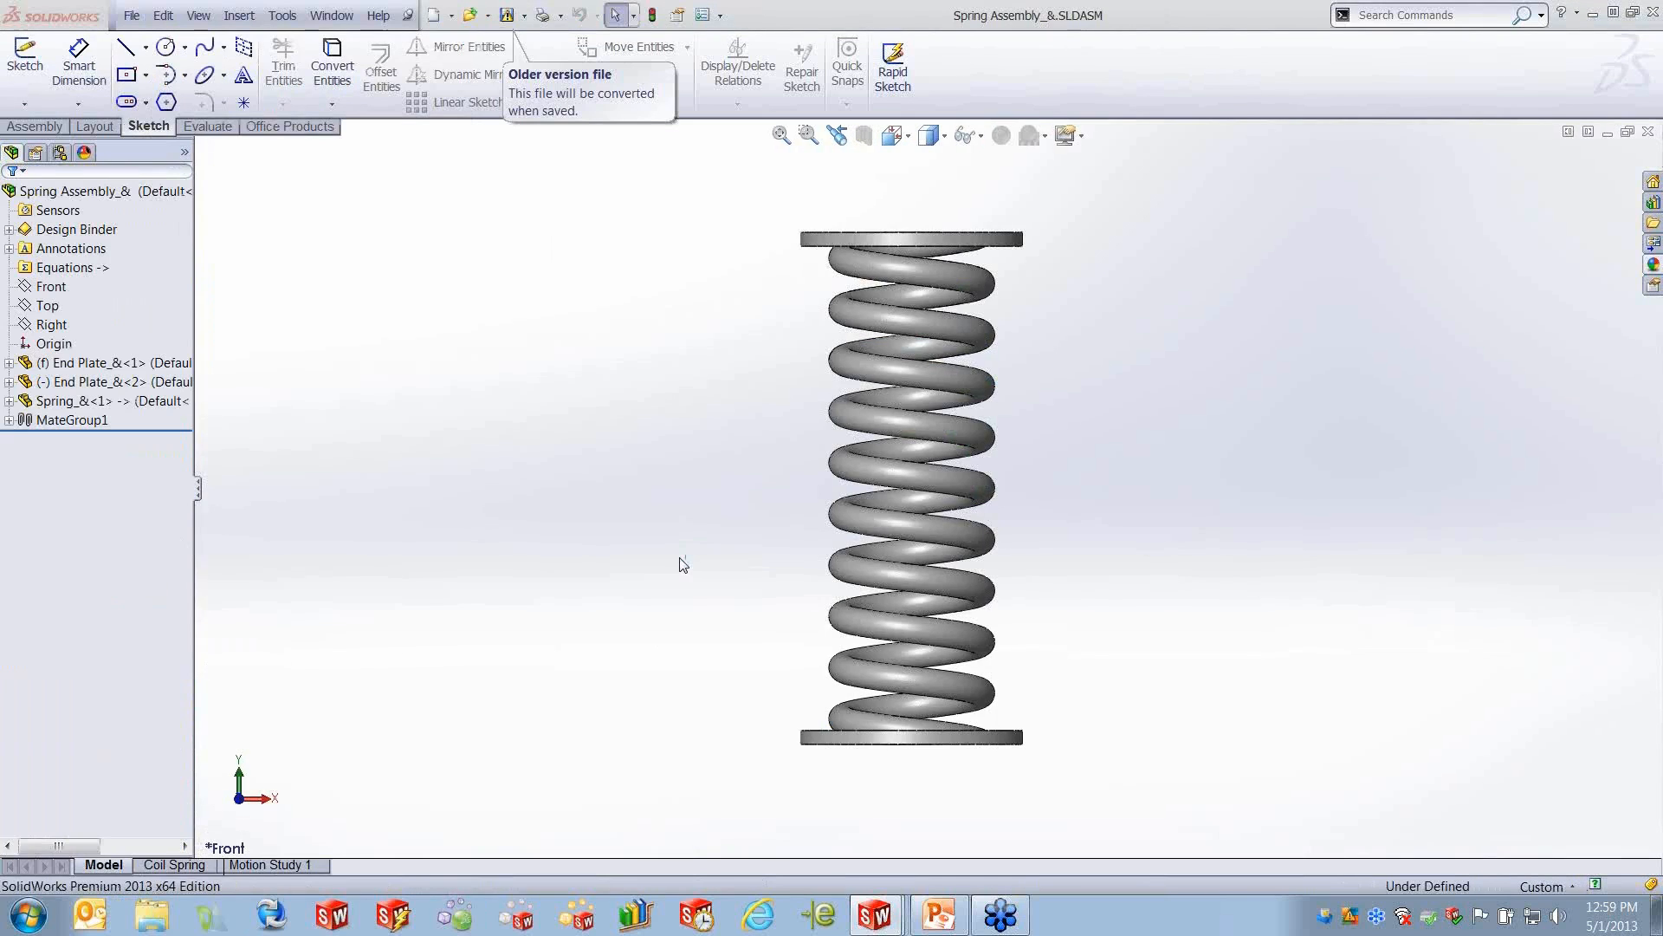
- Examine LinearMotor1 in the Coil Spring motion study and play the animation
click(184, 865)
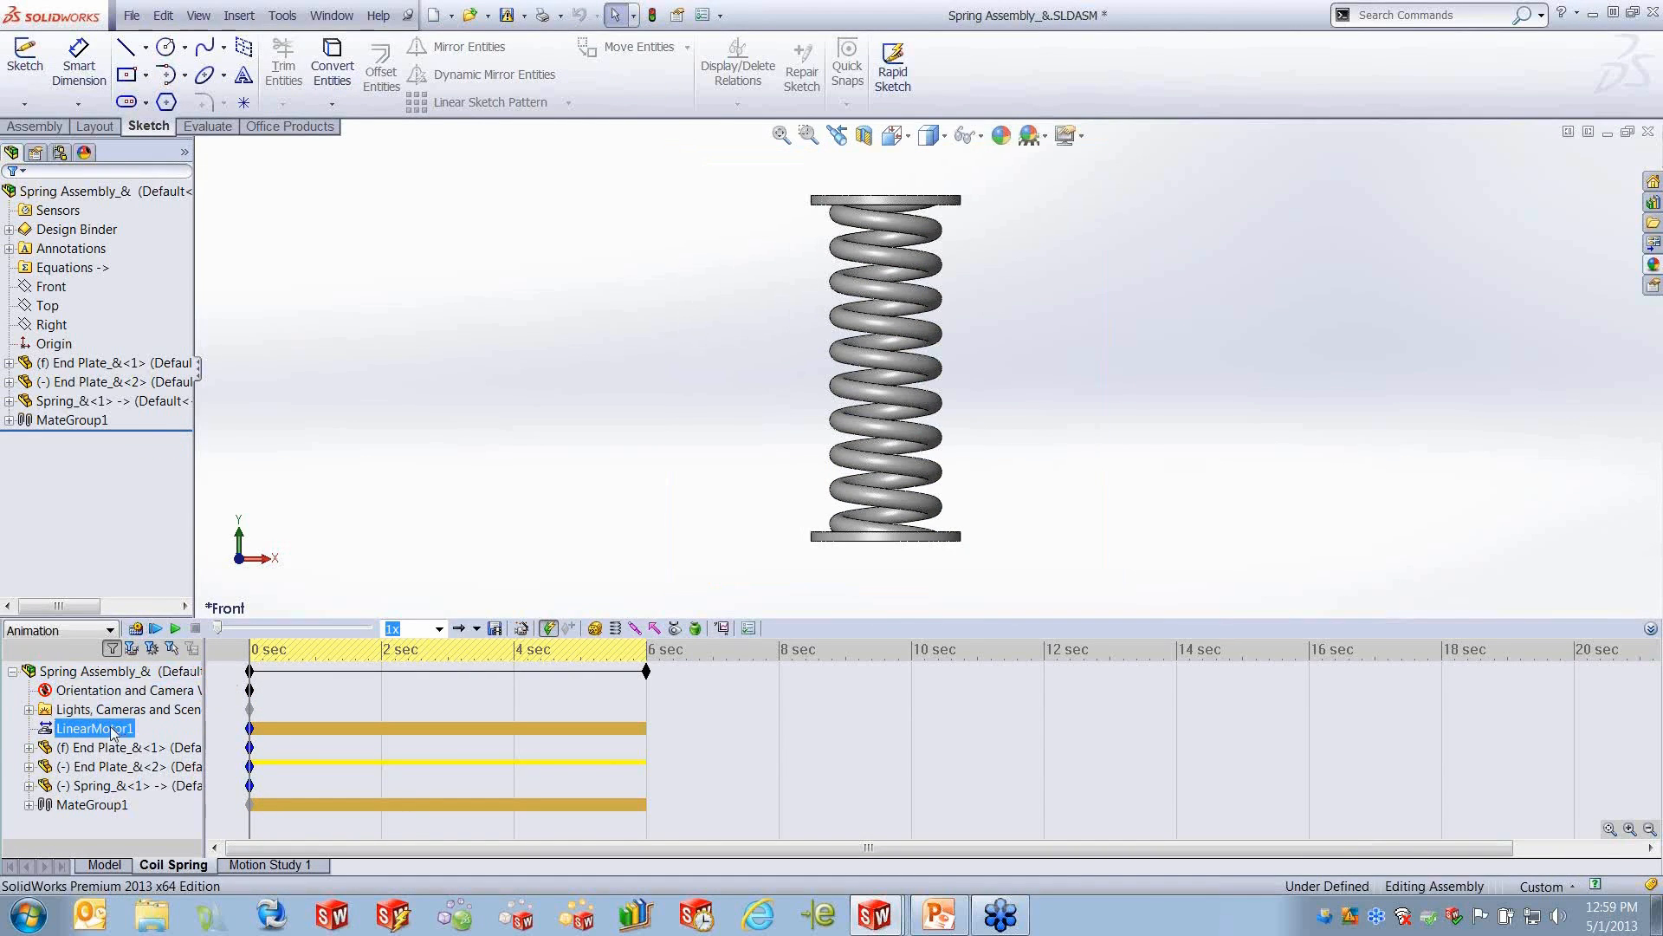
click(109, 729)
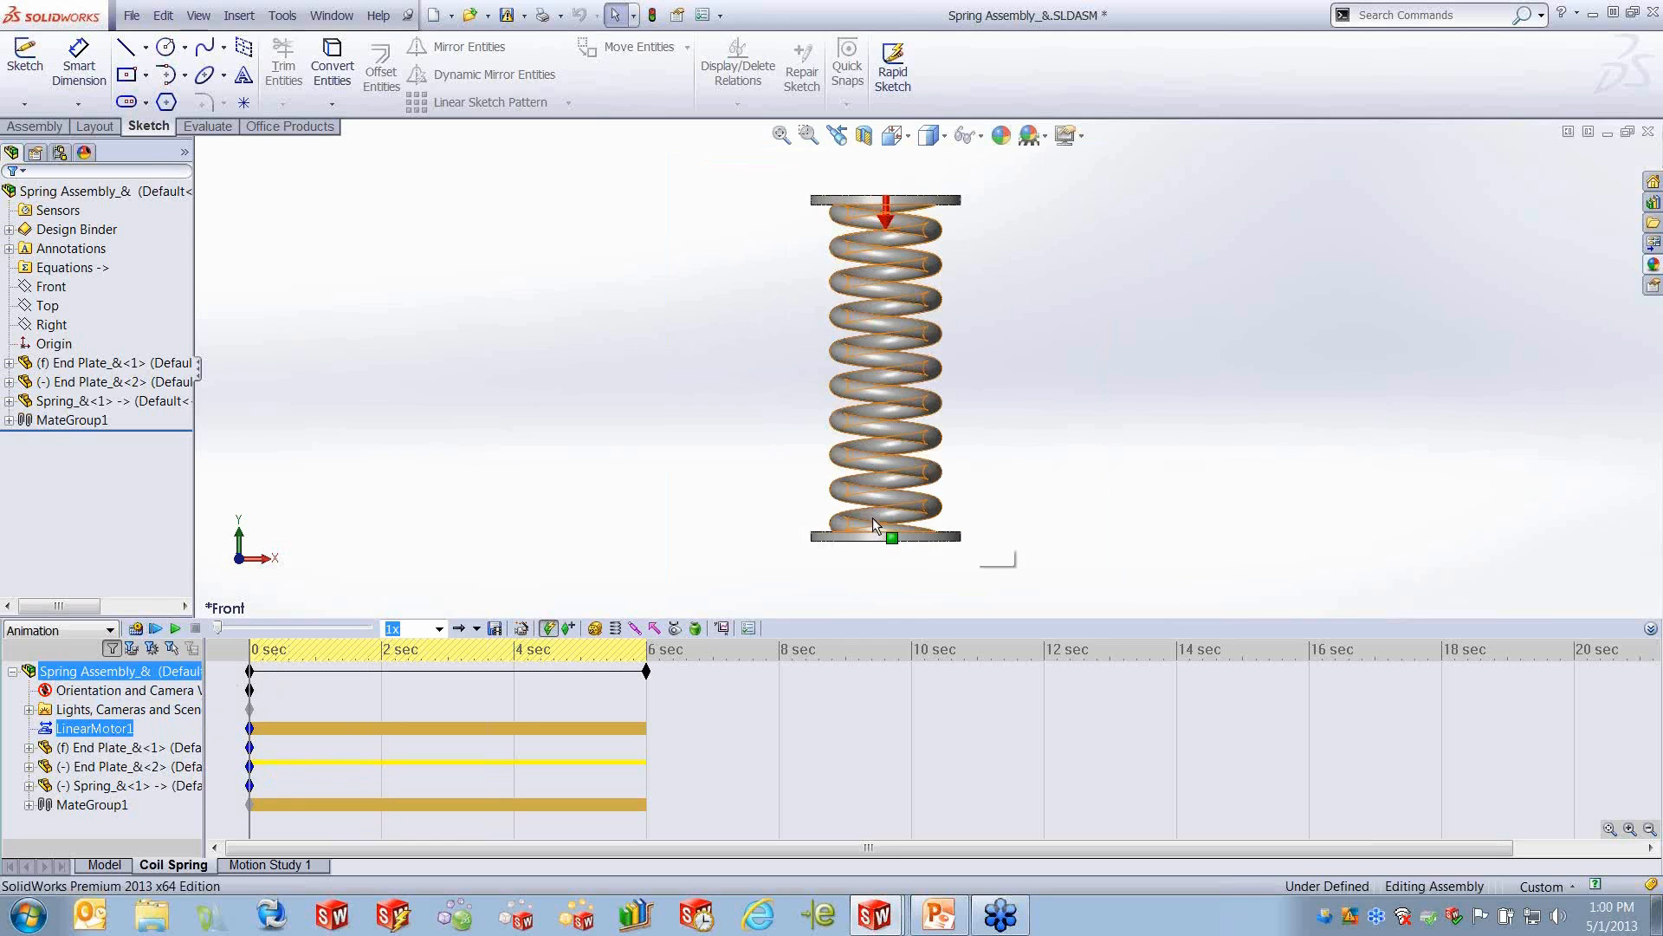
click(175, 631)
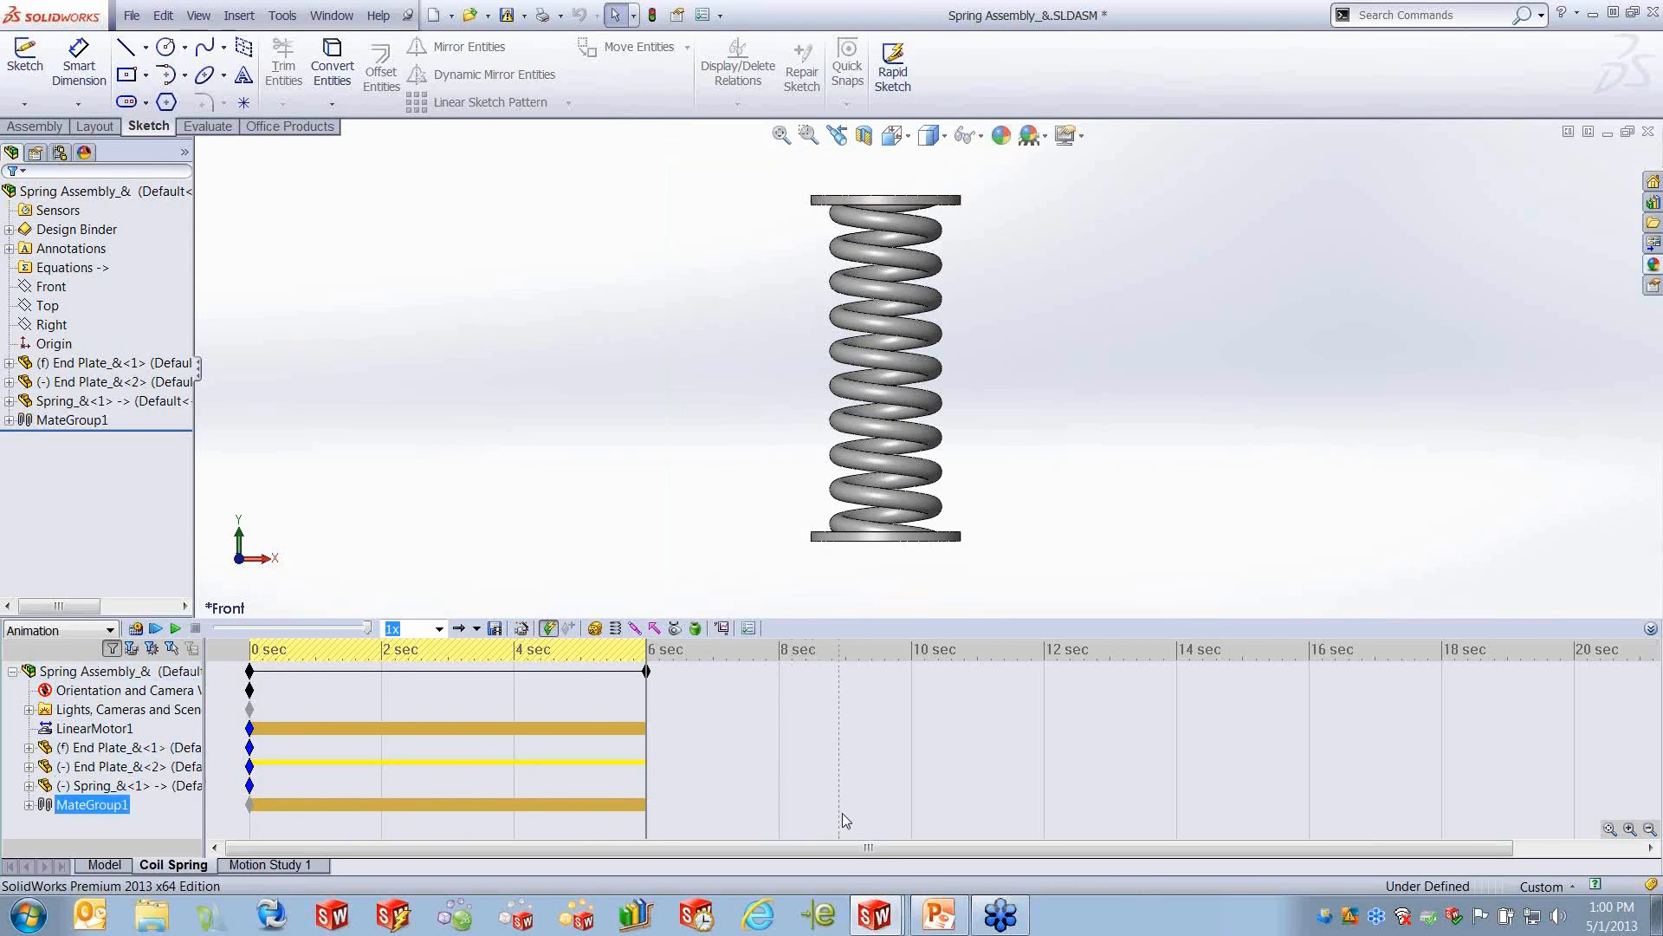
- Switch to the PowerPoint presentation and start the slide show from the current slide, number 13
click(938, 914)
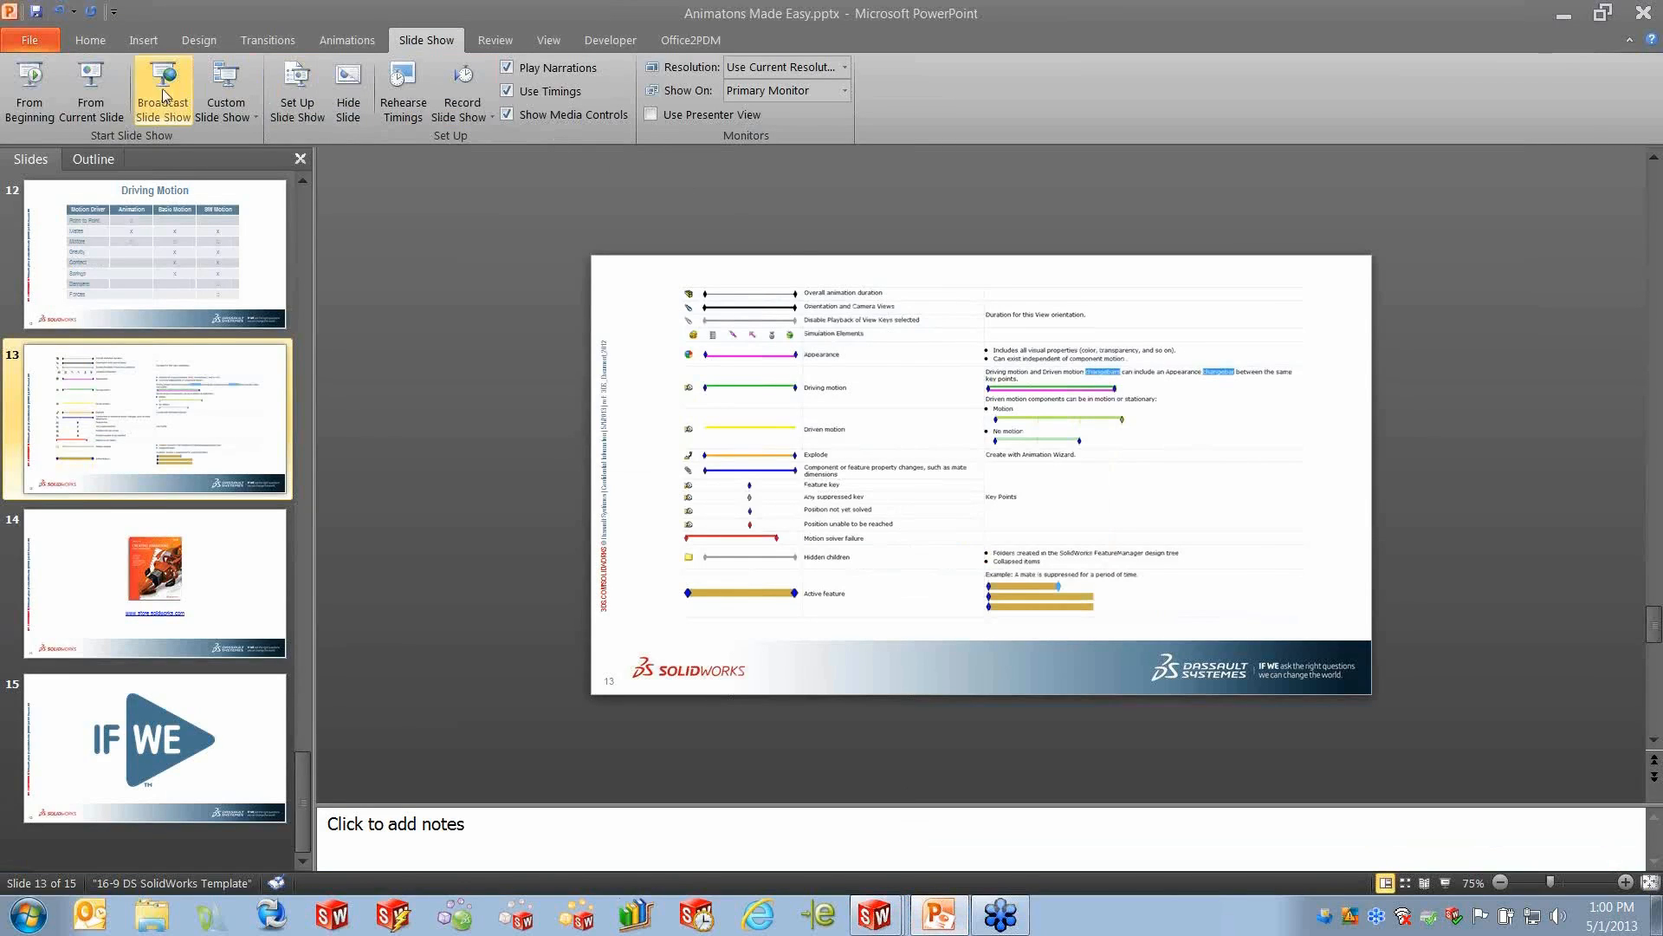
click(97, 97)
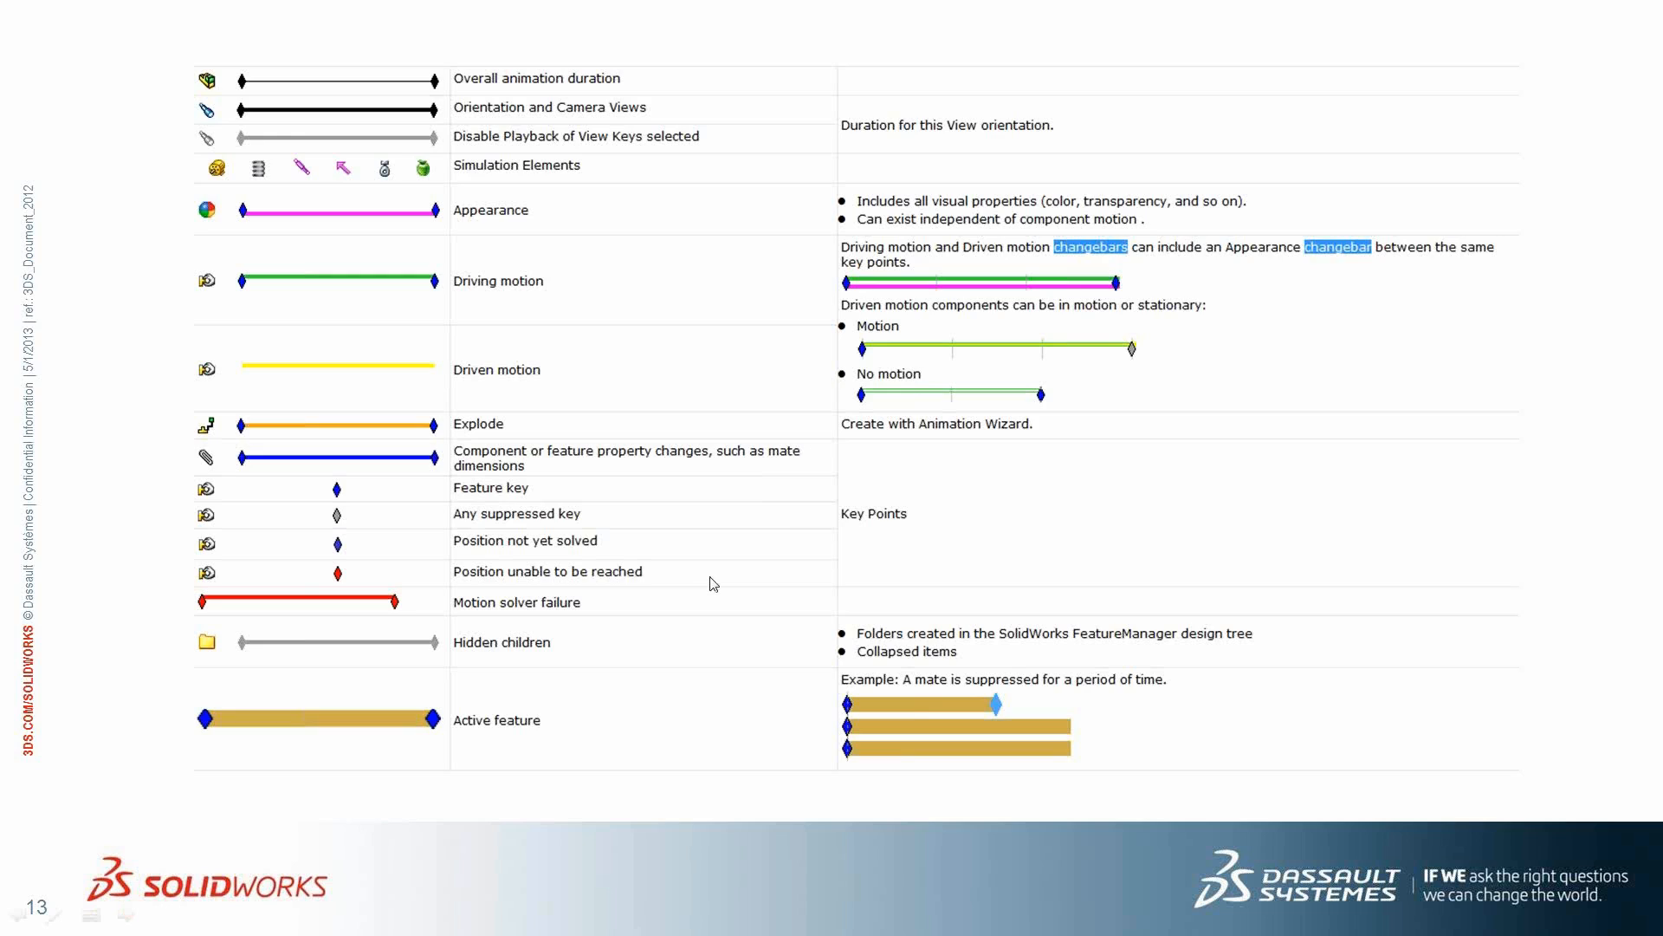